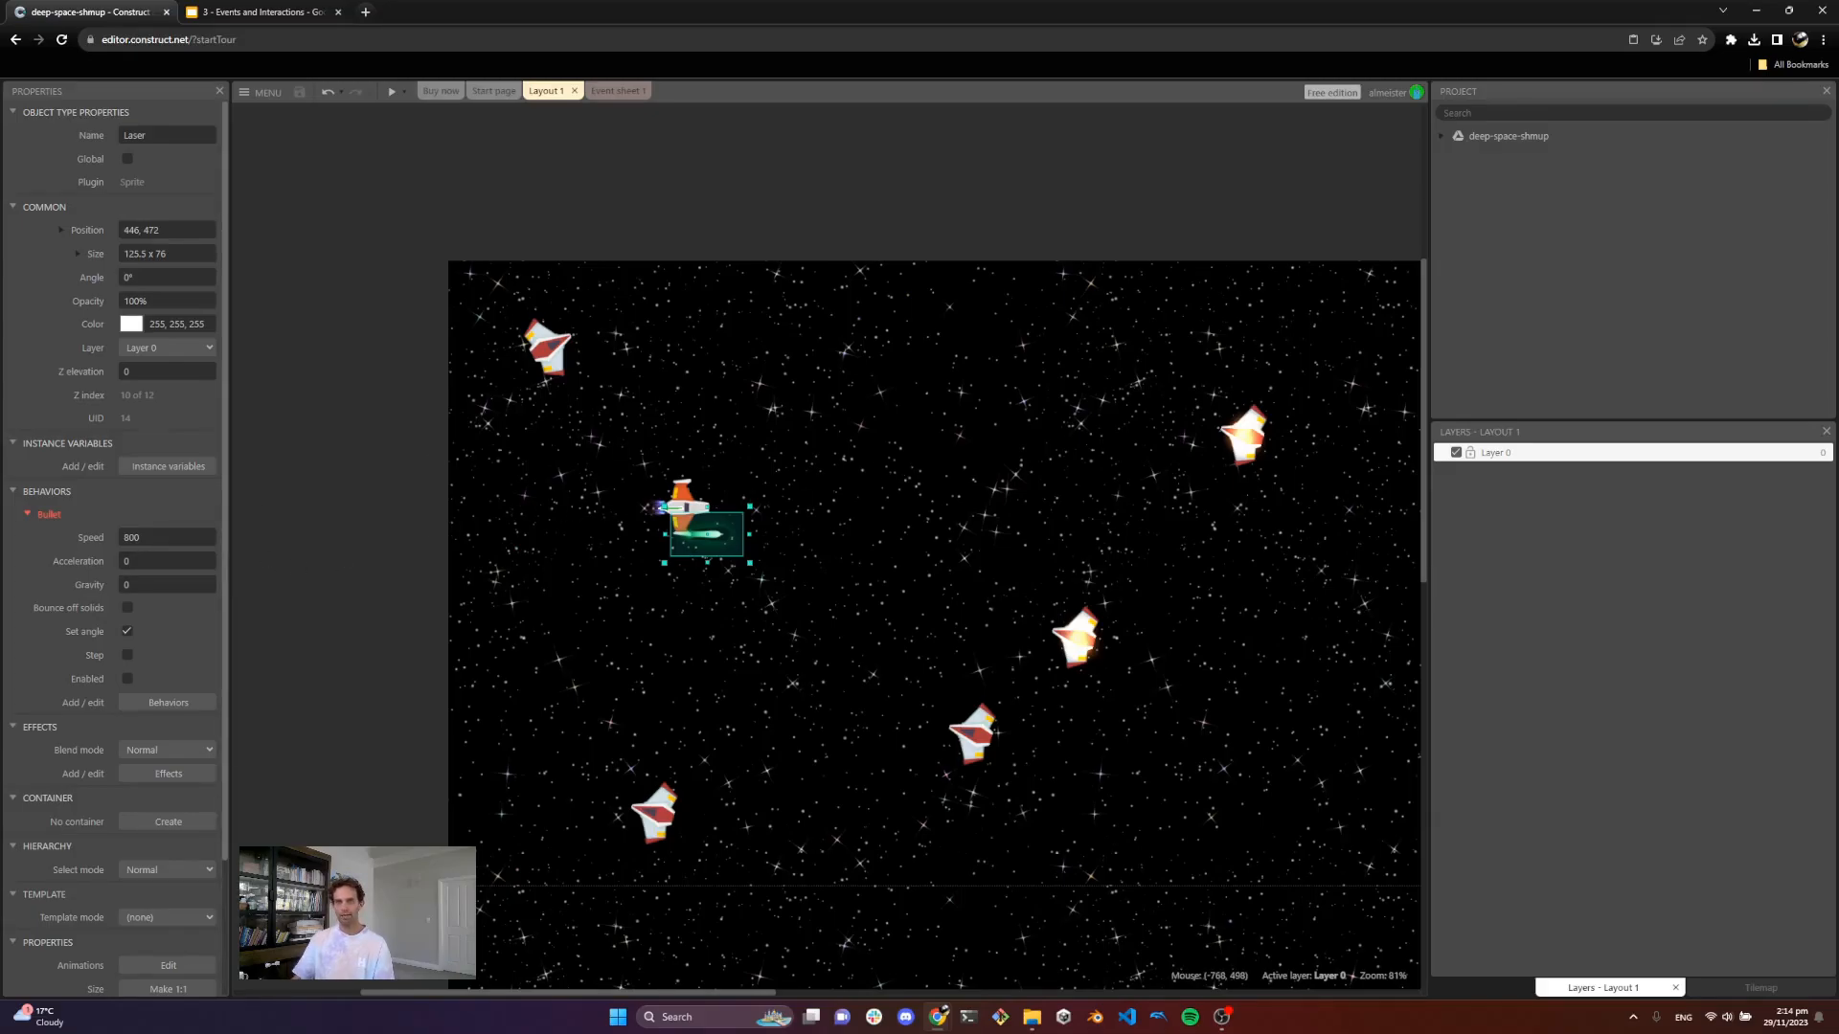
pyautogui.moveTo(815, 644); pyautogui.dragTo(930, 706)
pyautogui.moveTo(859, 718); pyautogui.dragTo(918, 603)
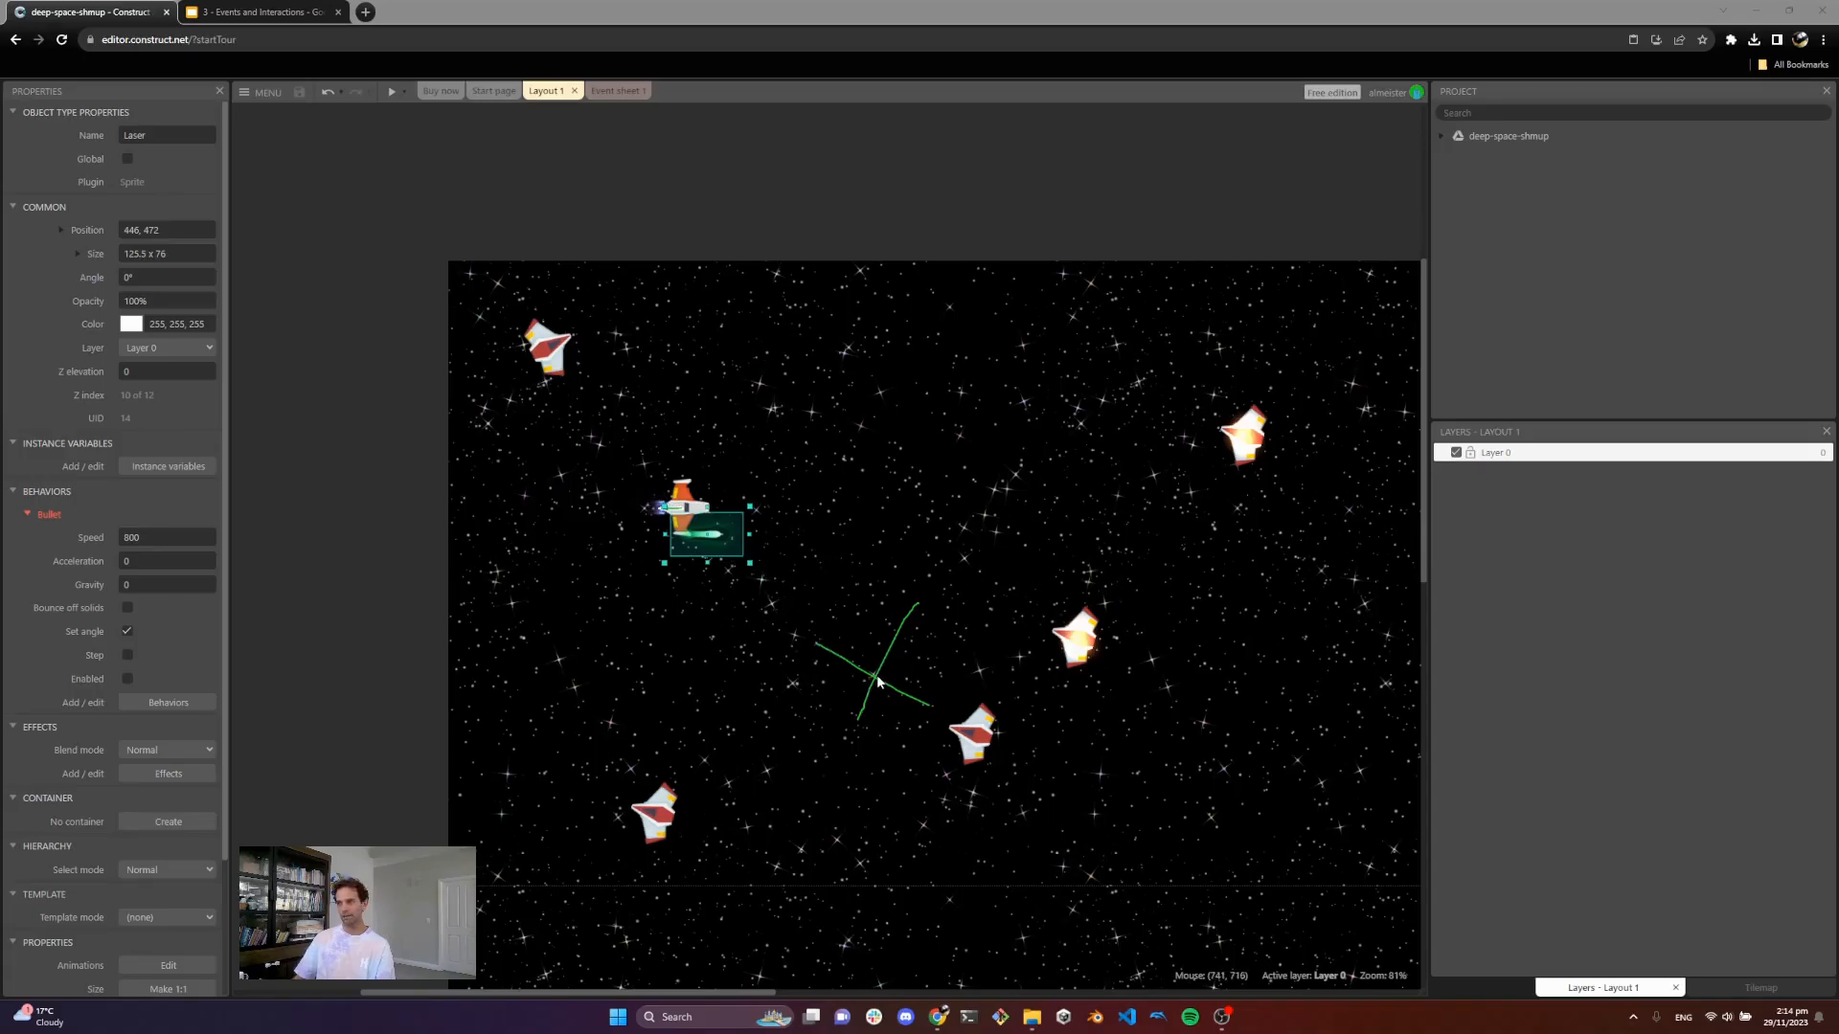
# Step: Rename the project's layout to DeepSpace
pyautogui.click(1442, 135)
pyautogui.click(1506, 175)
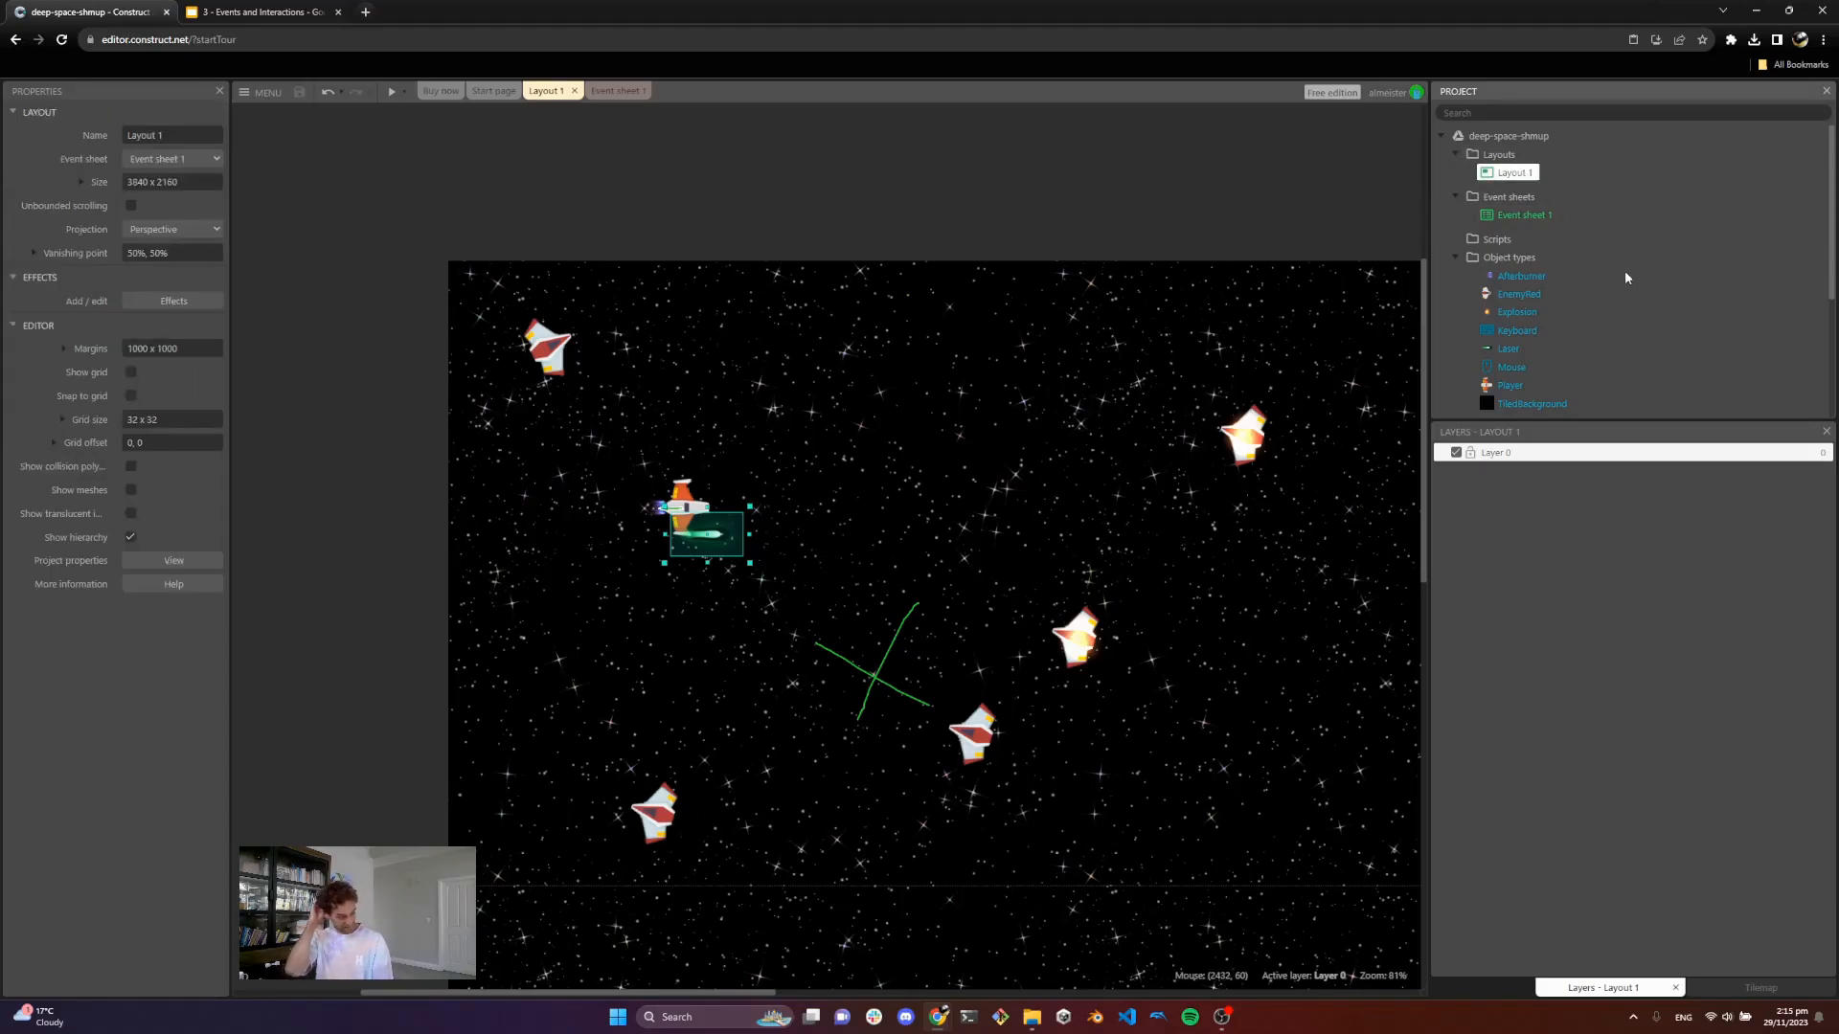
pyautogui.press('F2')
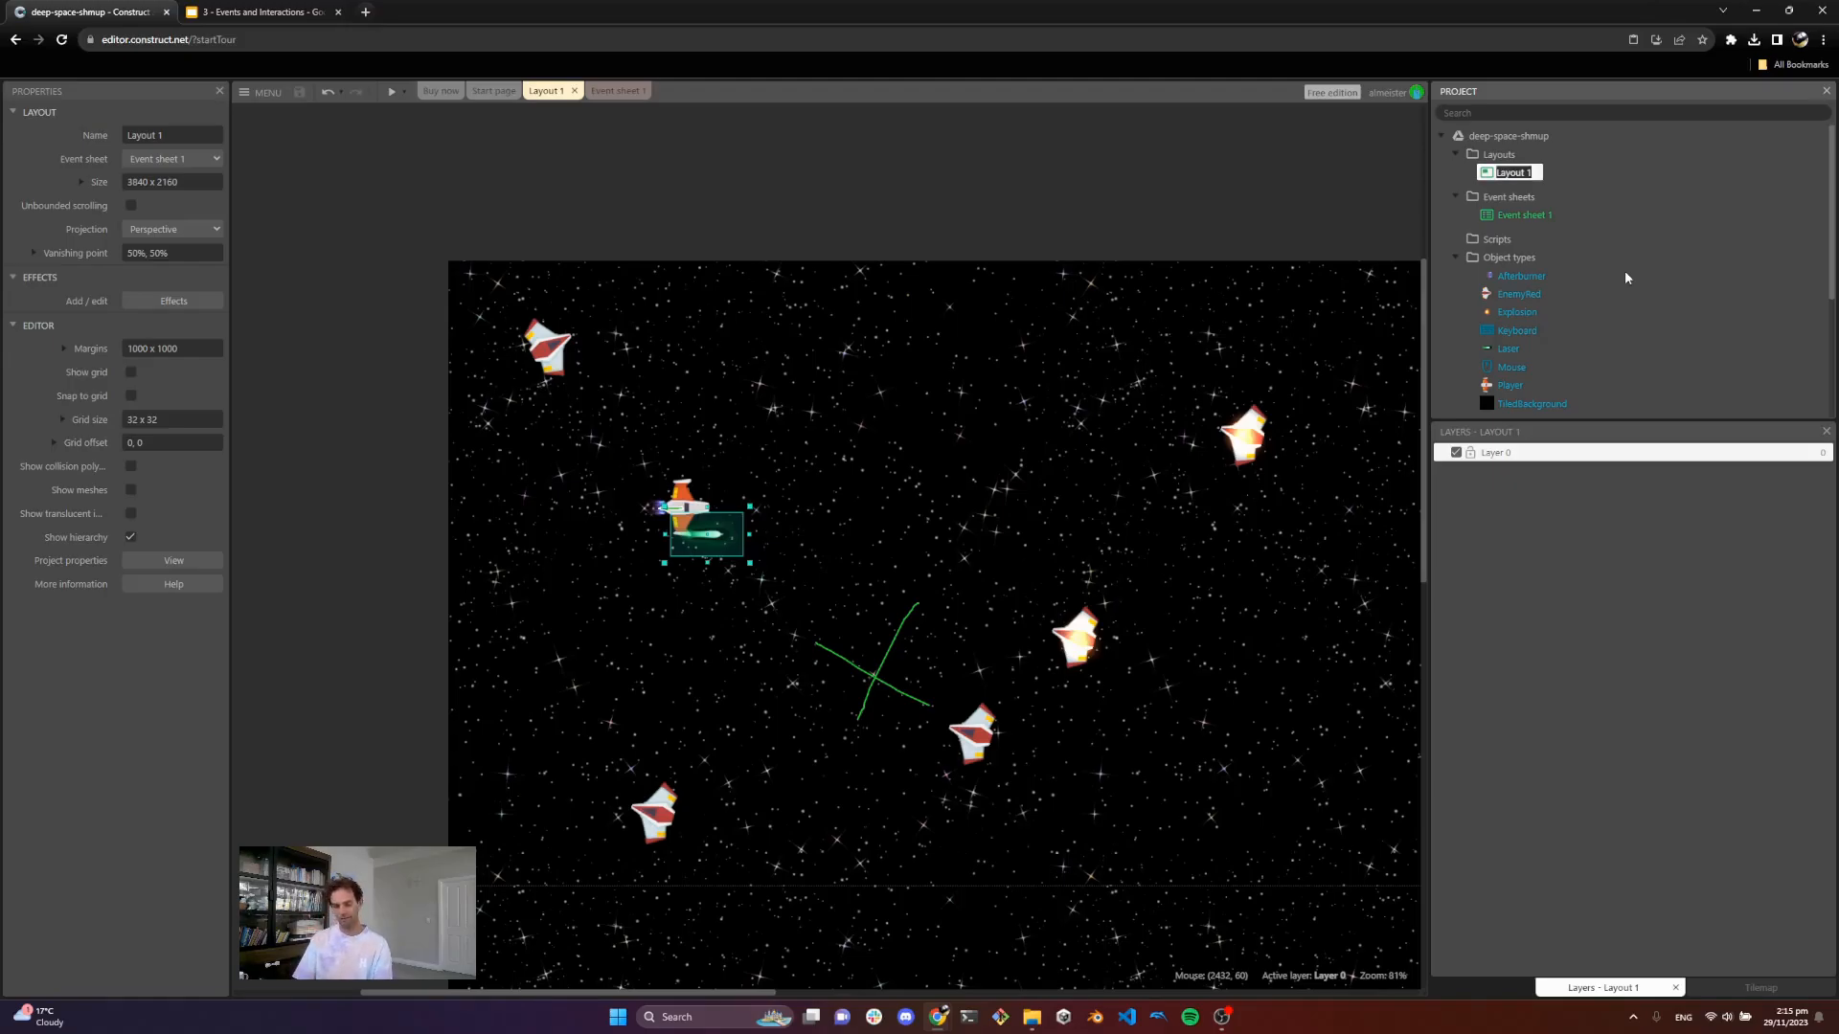
pyautogui.write('De')
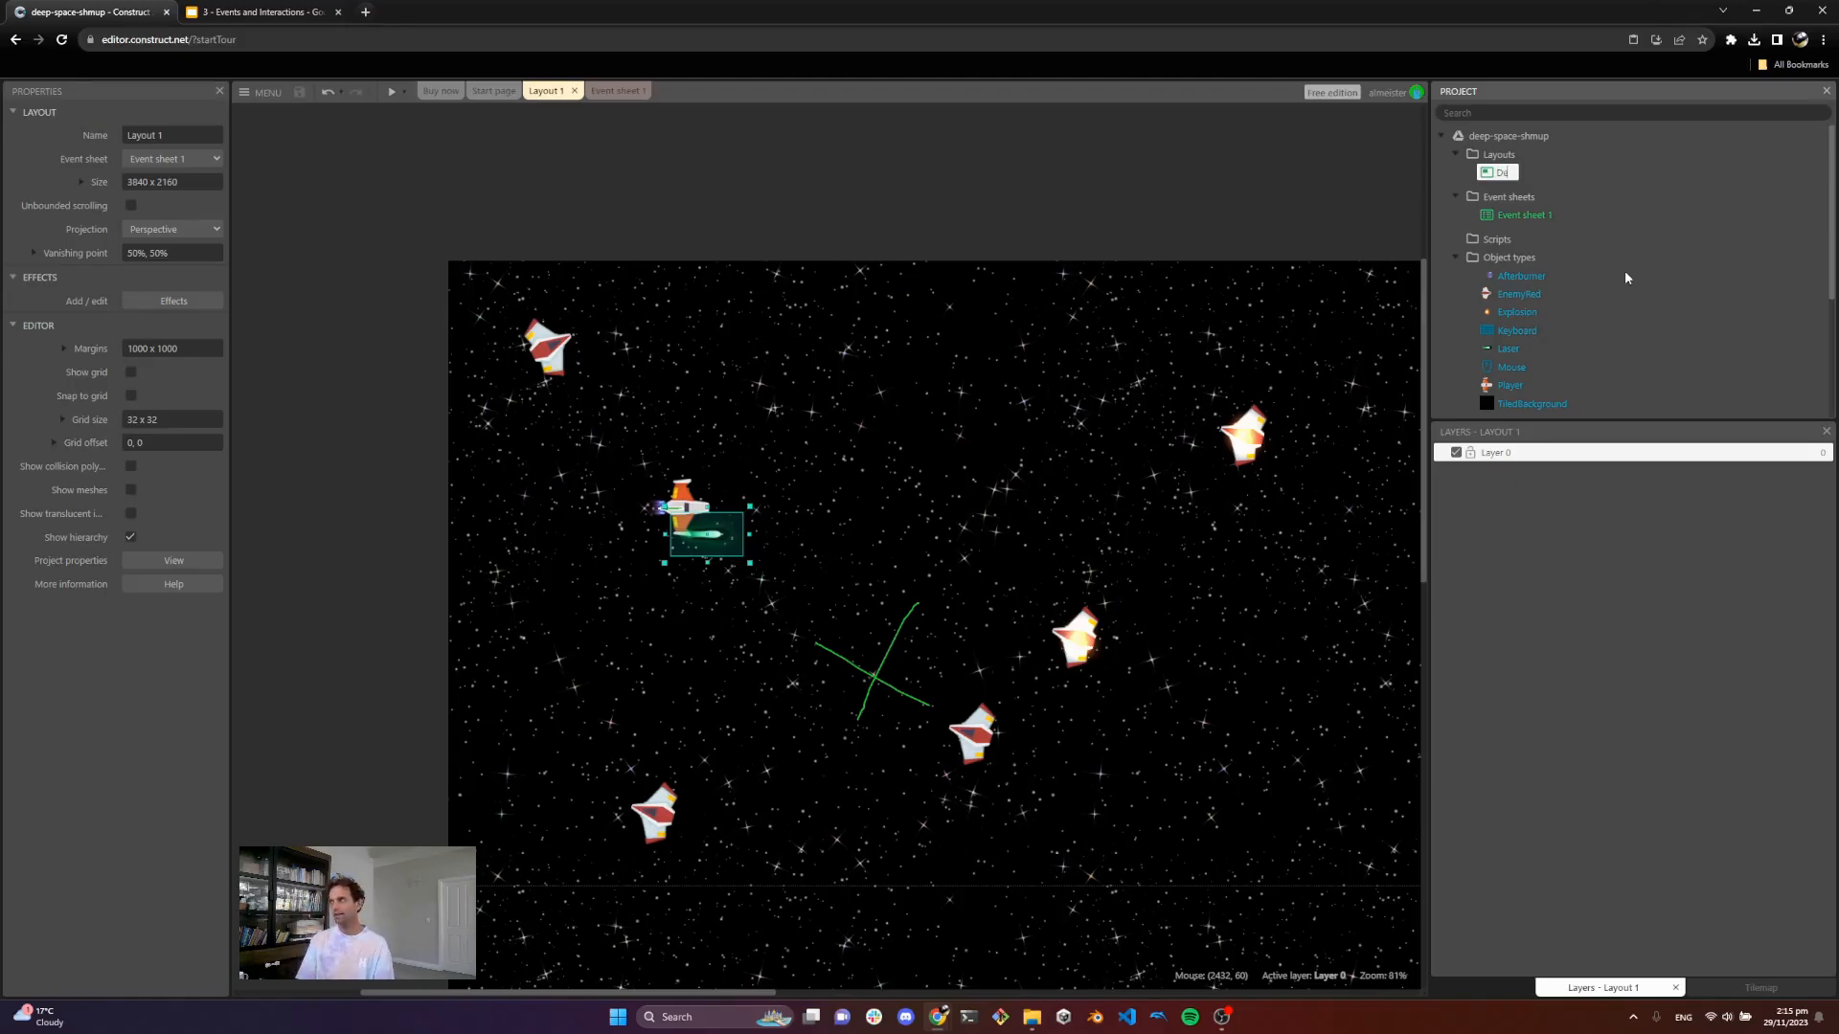
pyautogui.write('epSpace')
pyautogui.press('Return')
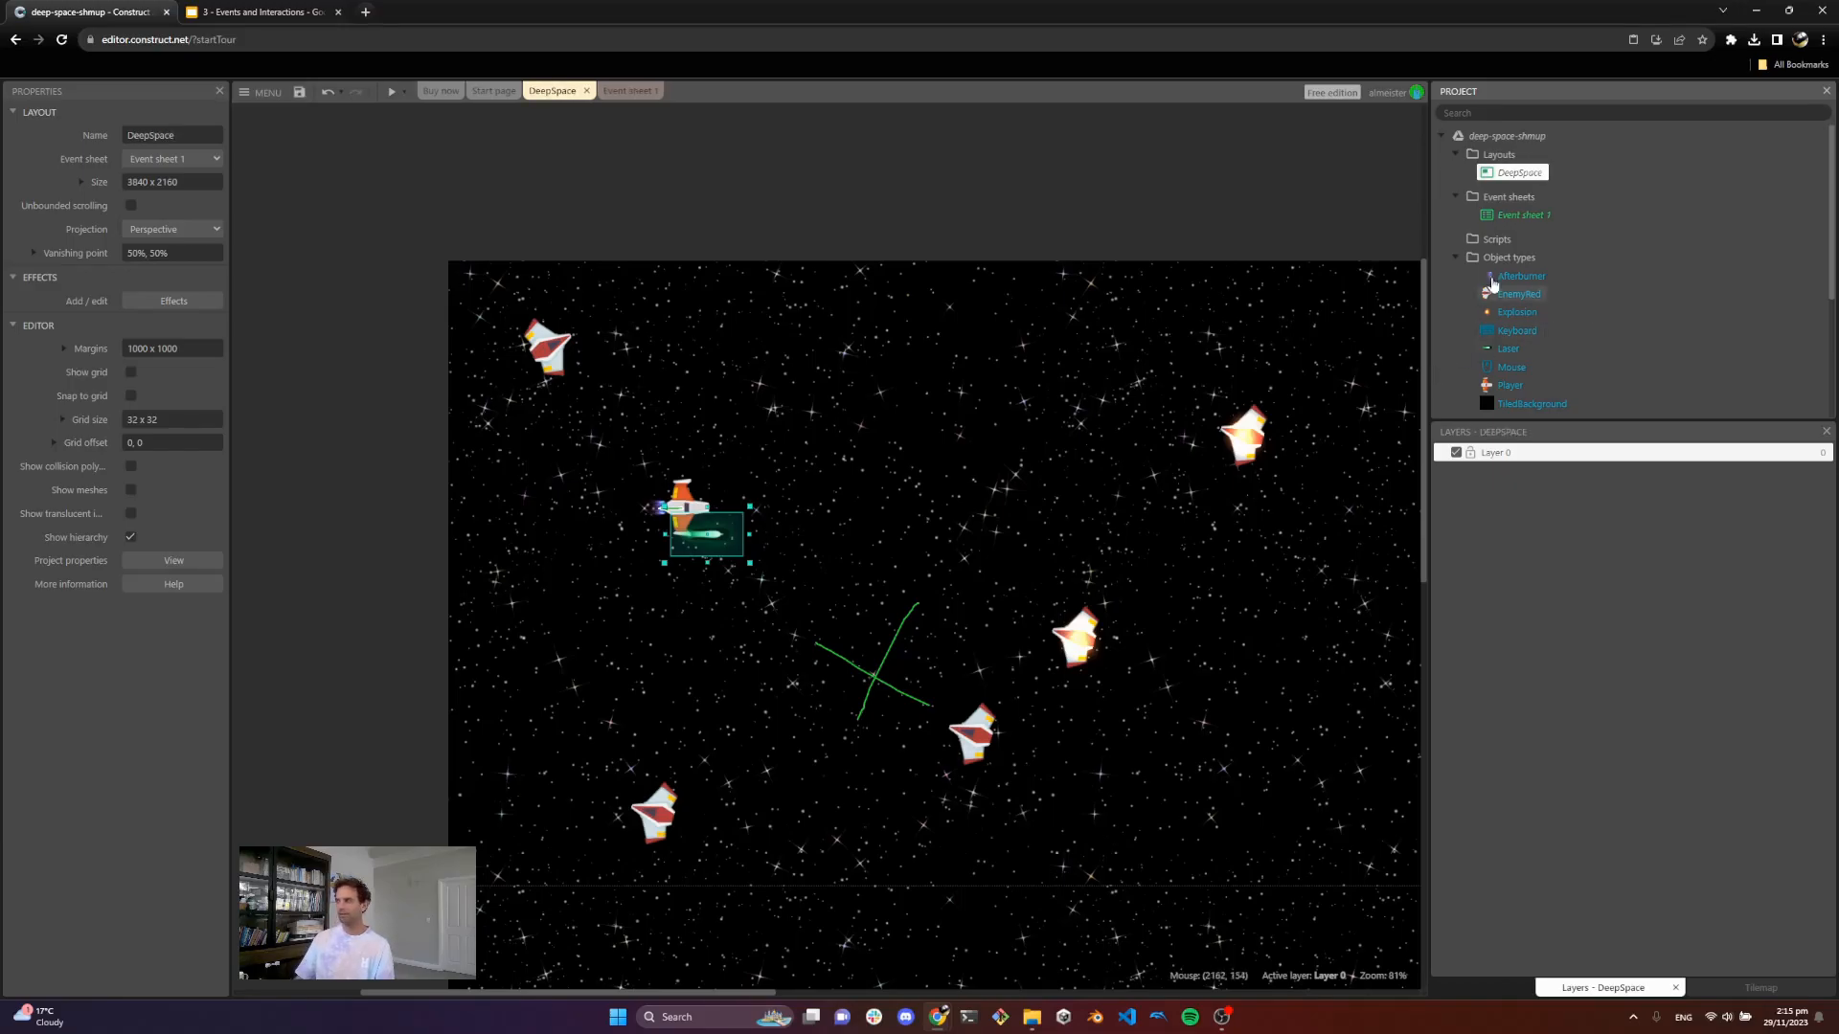
# Step: Rename the project's event sheet to DeepSpace
pyautogui.click(1521, 216)
pyautogui.click(1522, 217)
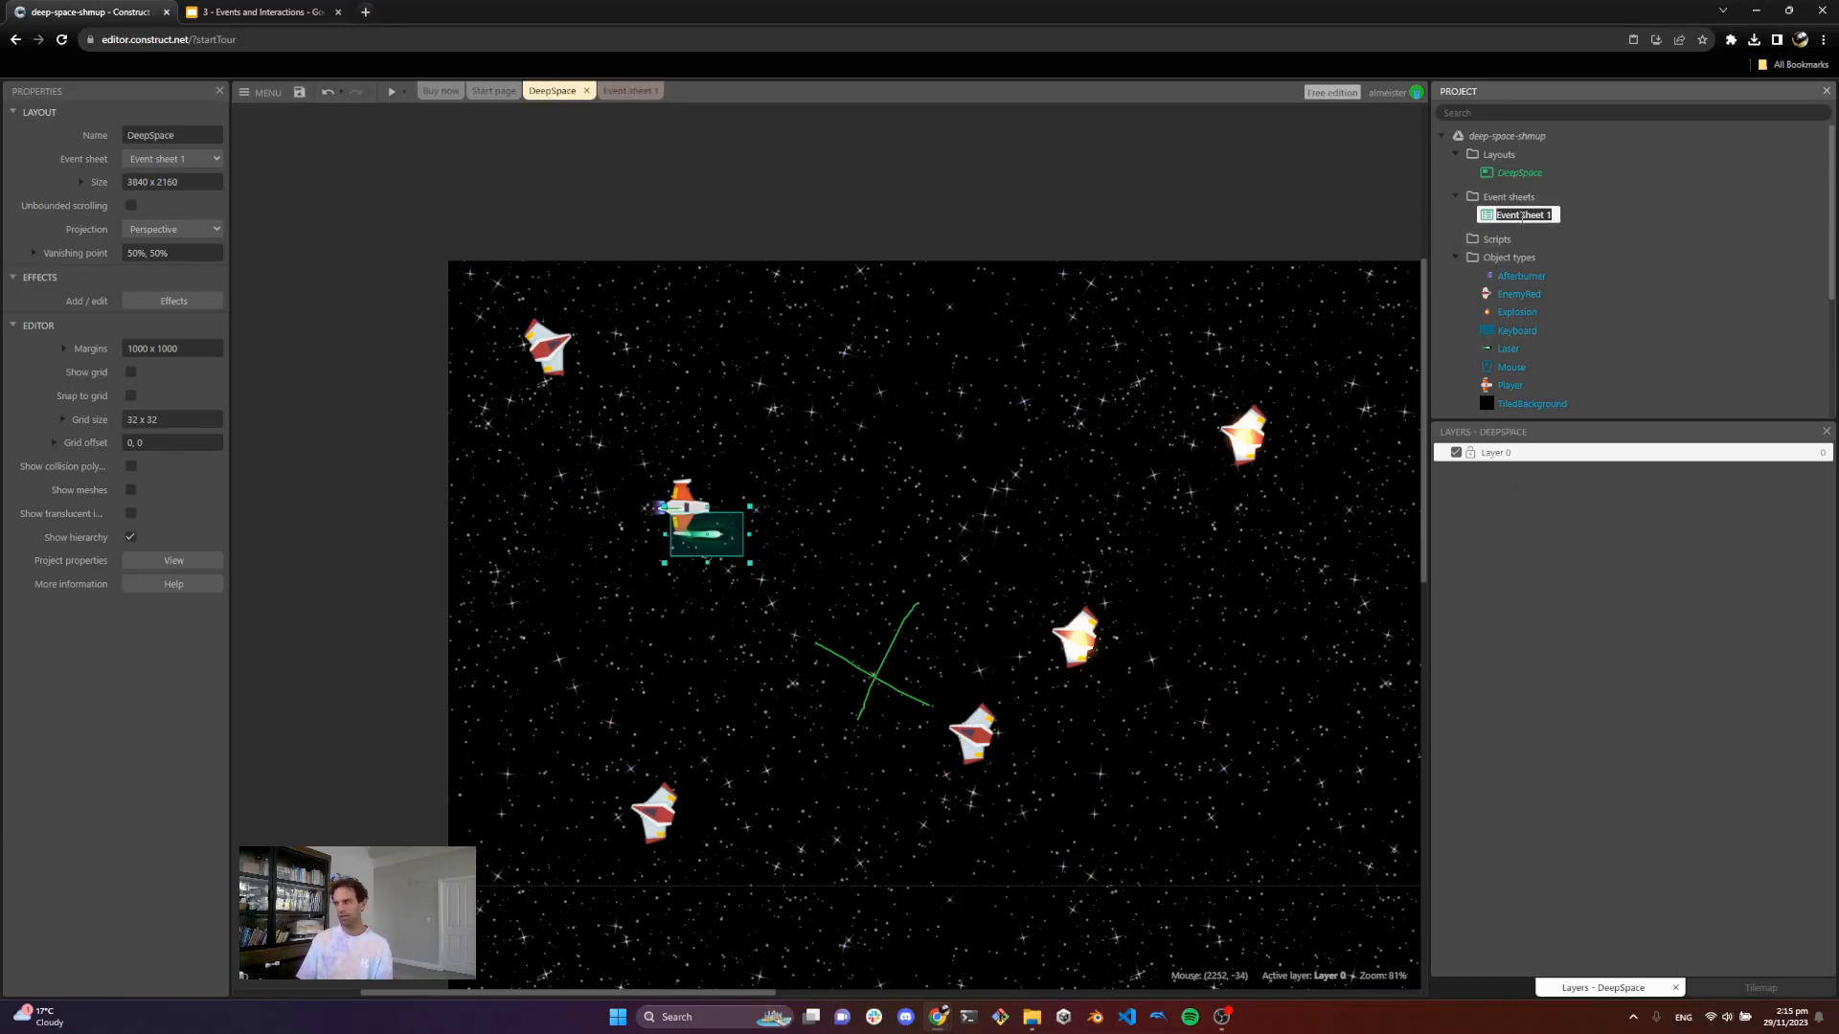
pyautogui.write('DeepSpace')
pyautogui.press('Return')
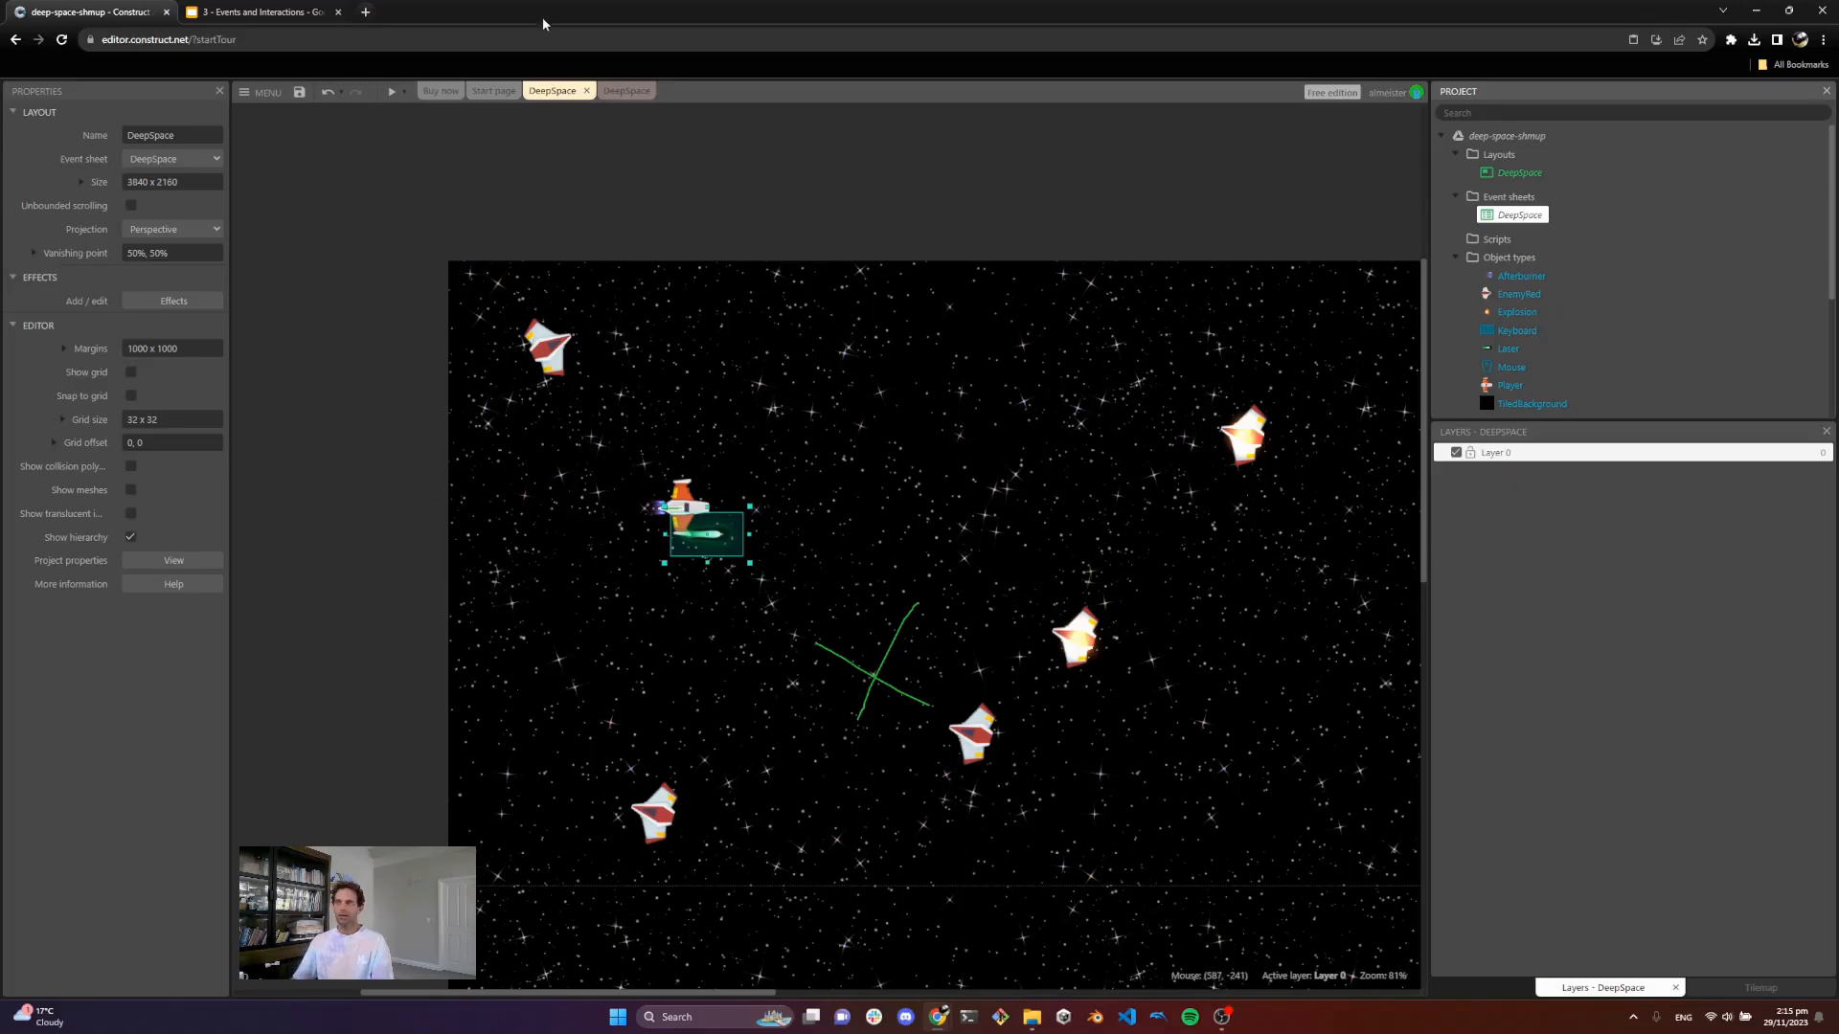
# Step: Disable the existing Keyboard On Space pressed event in the DeepSpace event sheet
pyautogui.click(613, 90)
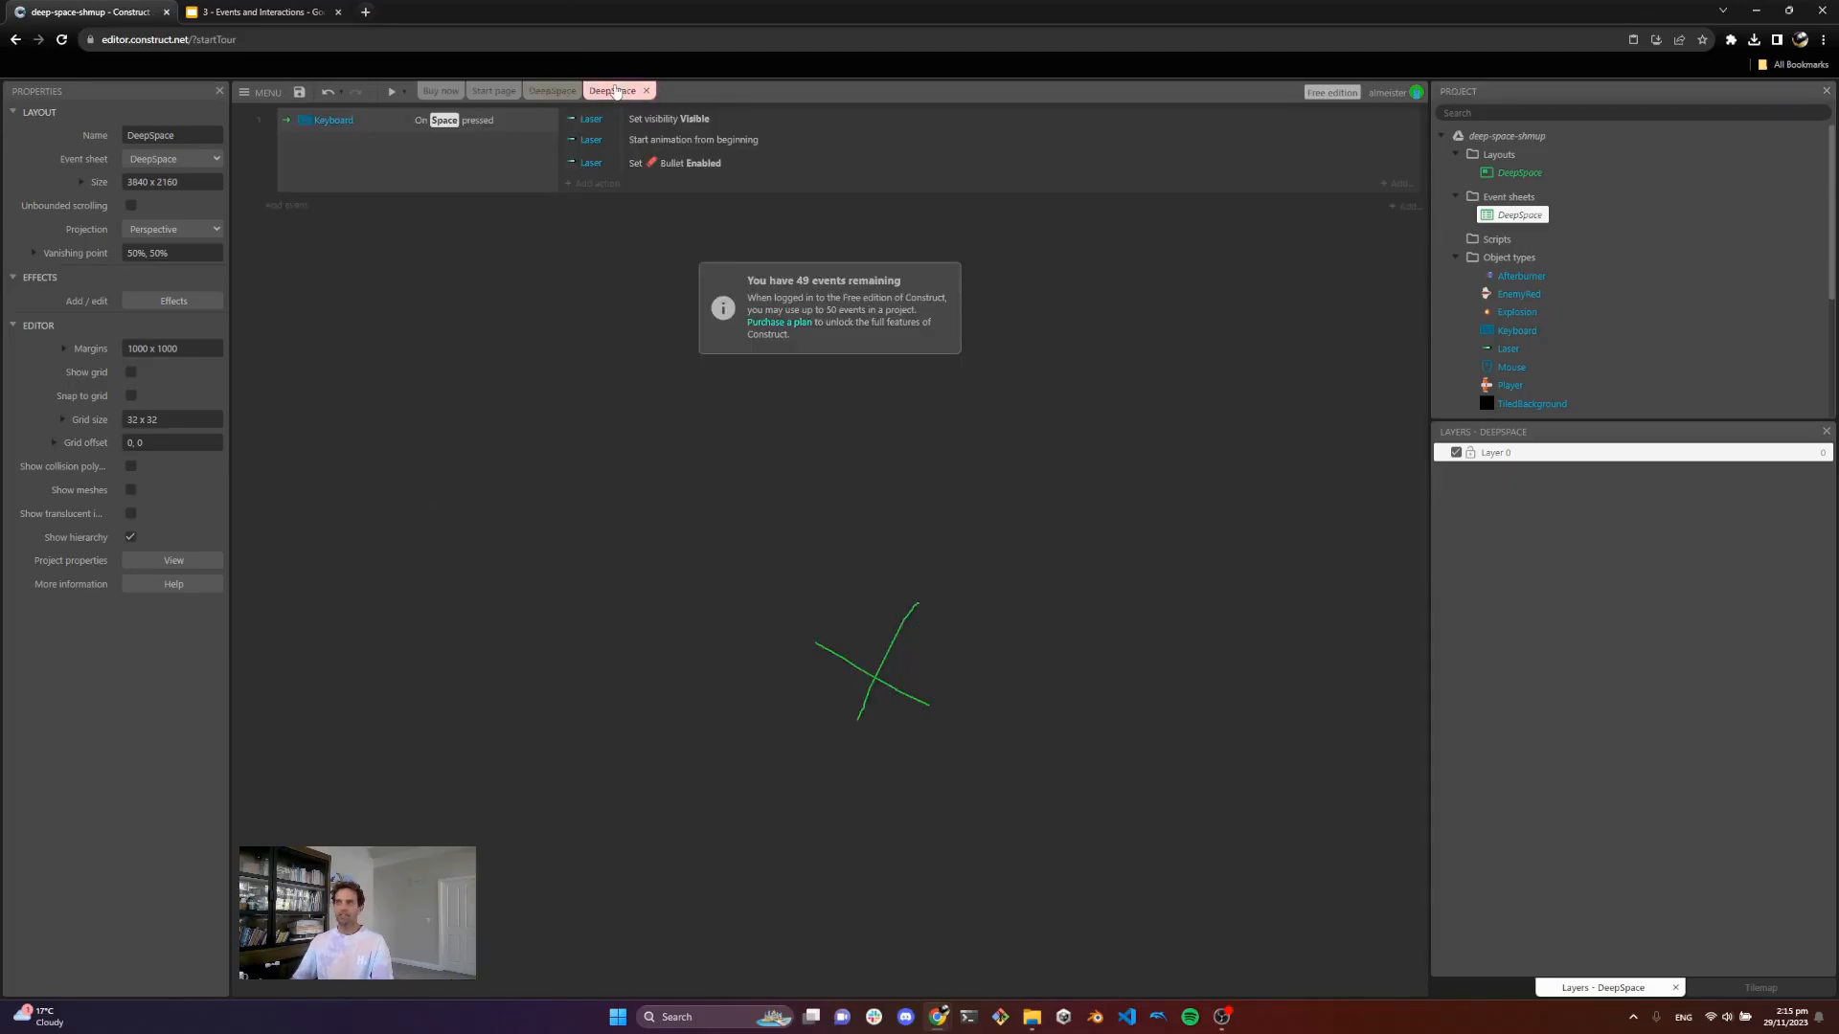
pyautogui.click(285, 121)
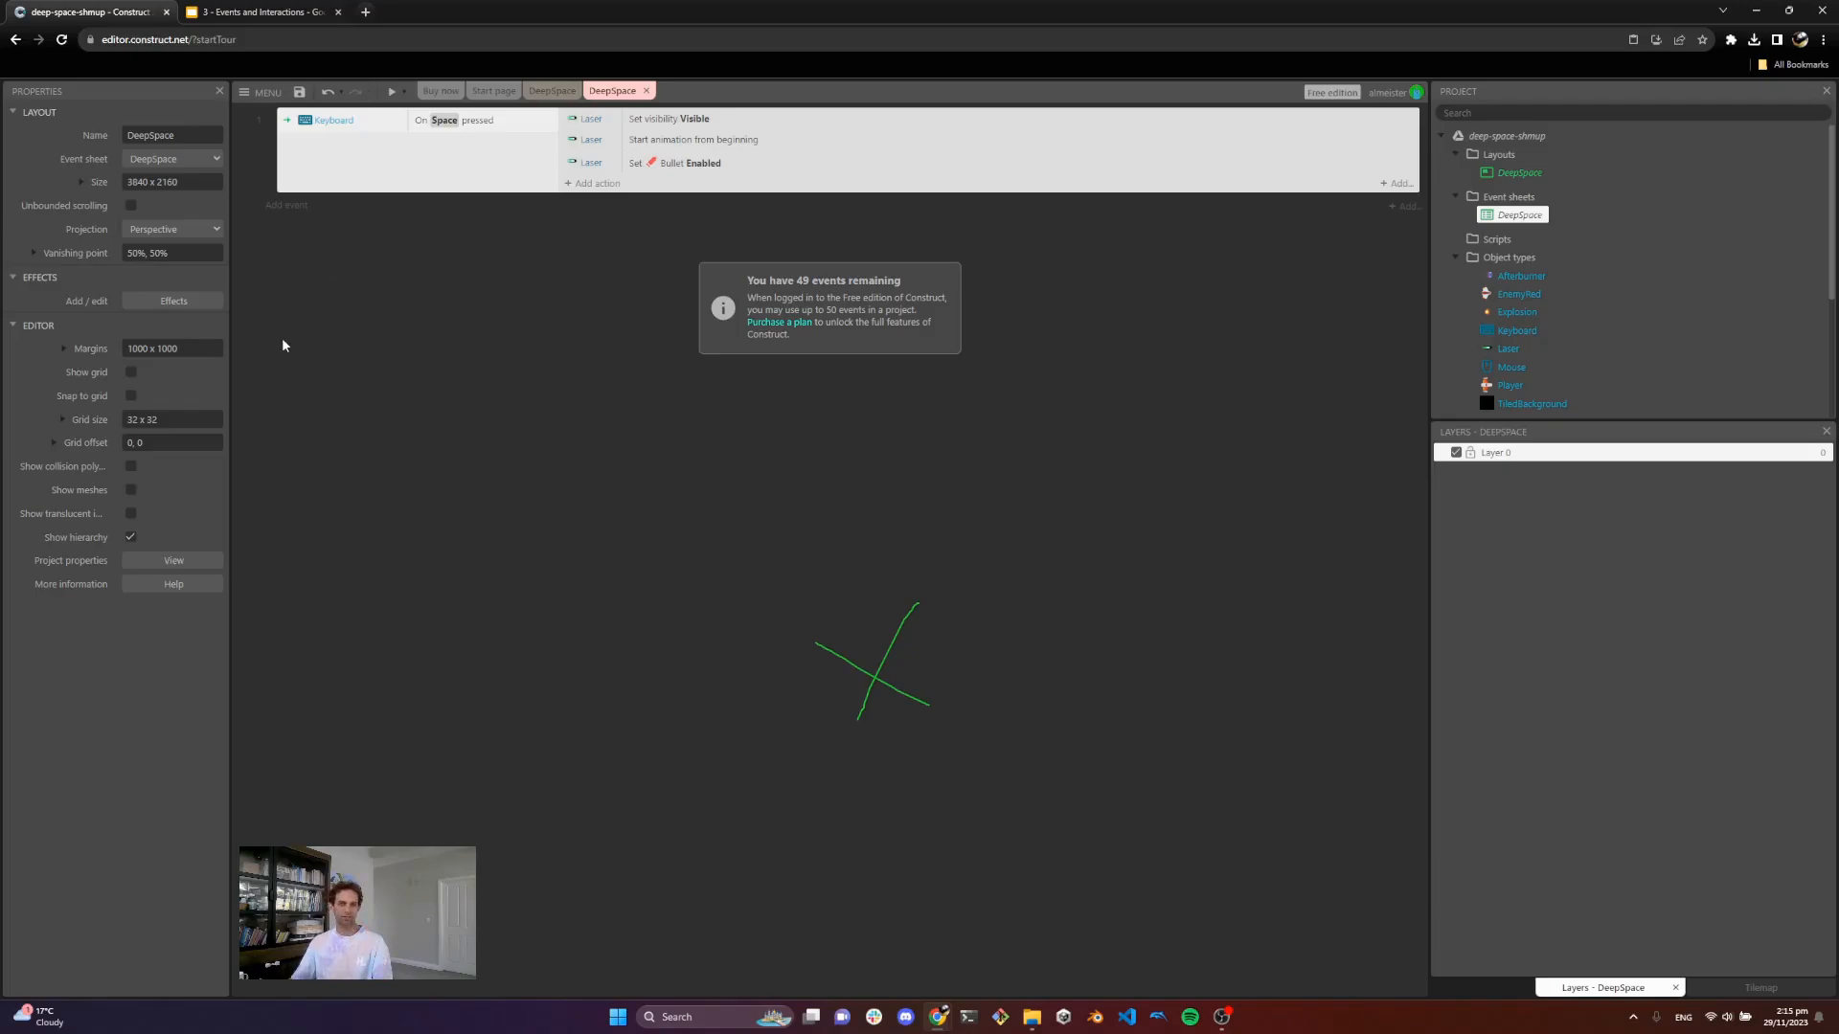
pyautogui.rightClick(285, 123)
pyautogui.moveTo(364, 216)
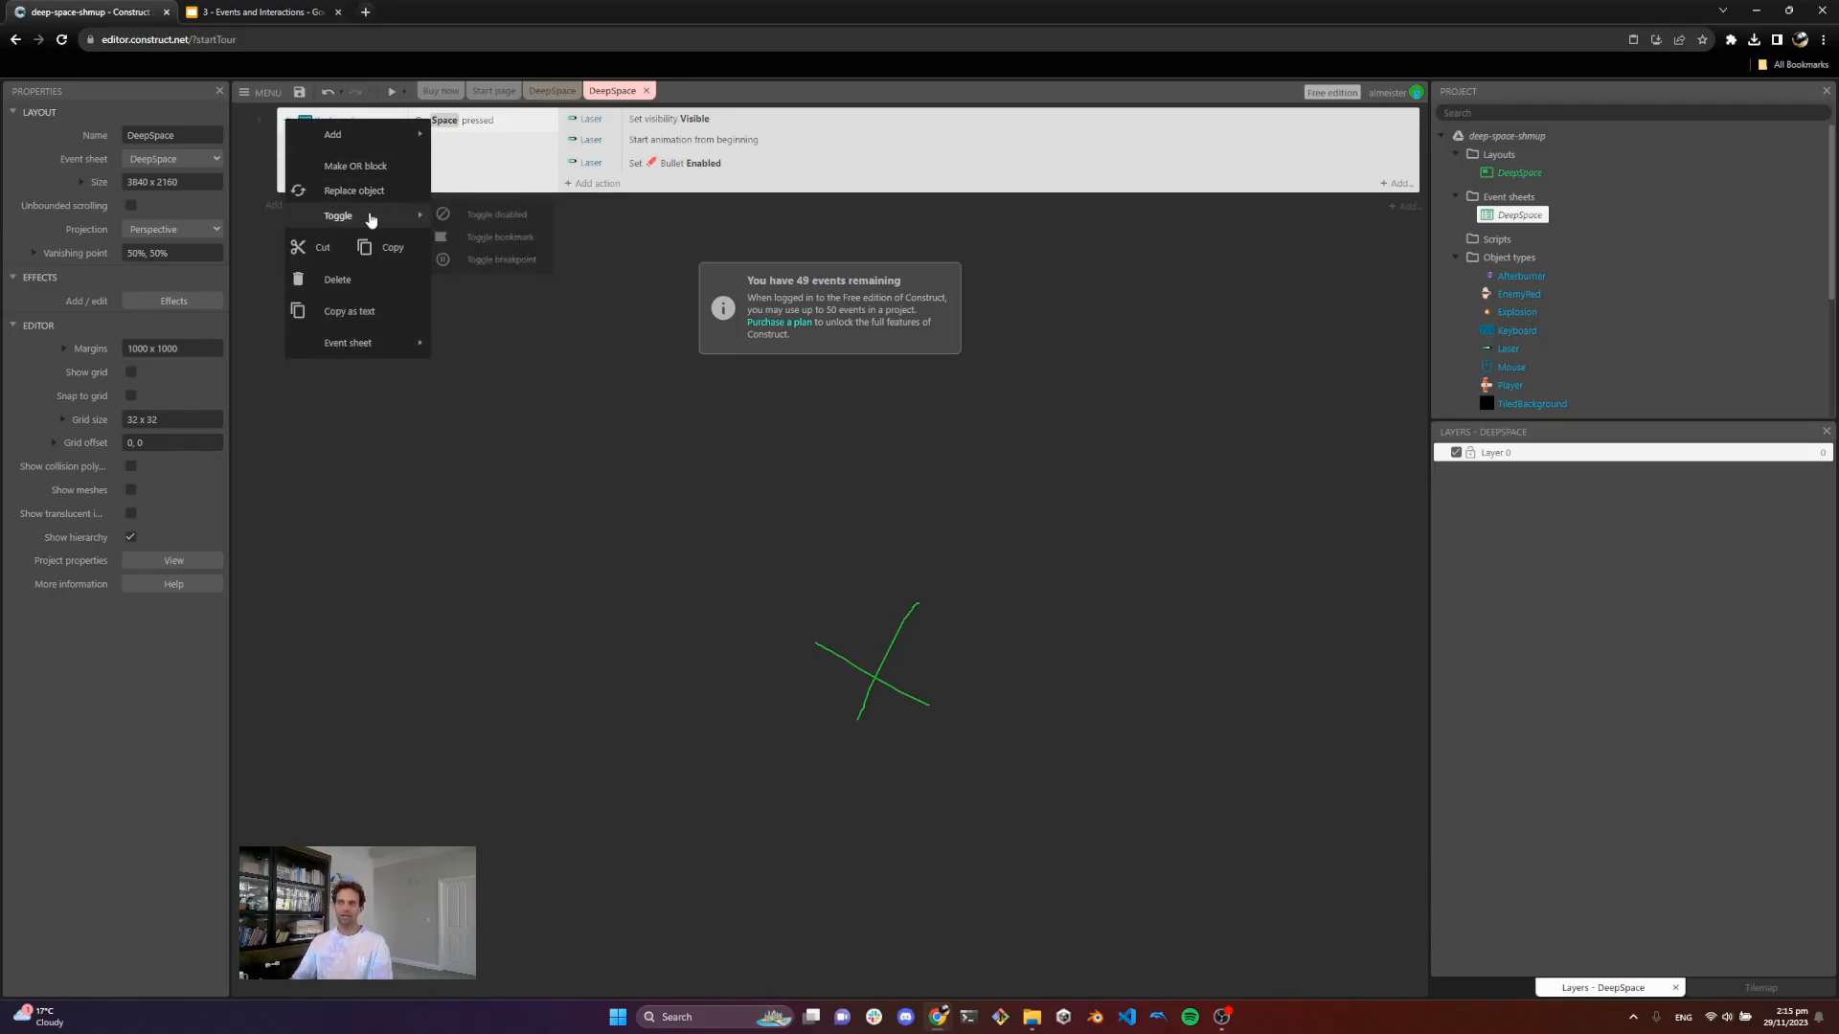
pyautogui.click(464, 218)
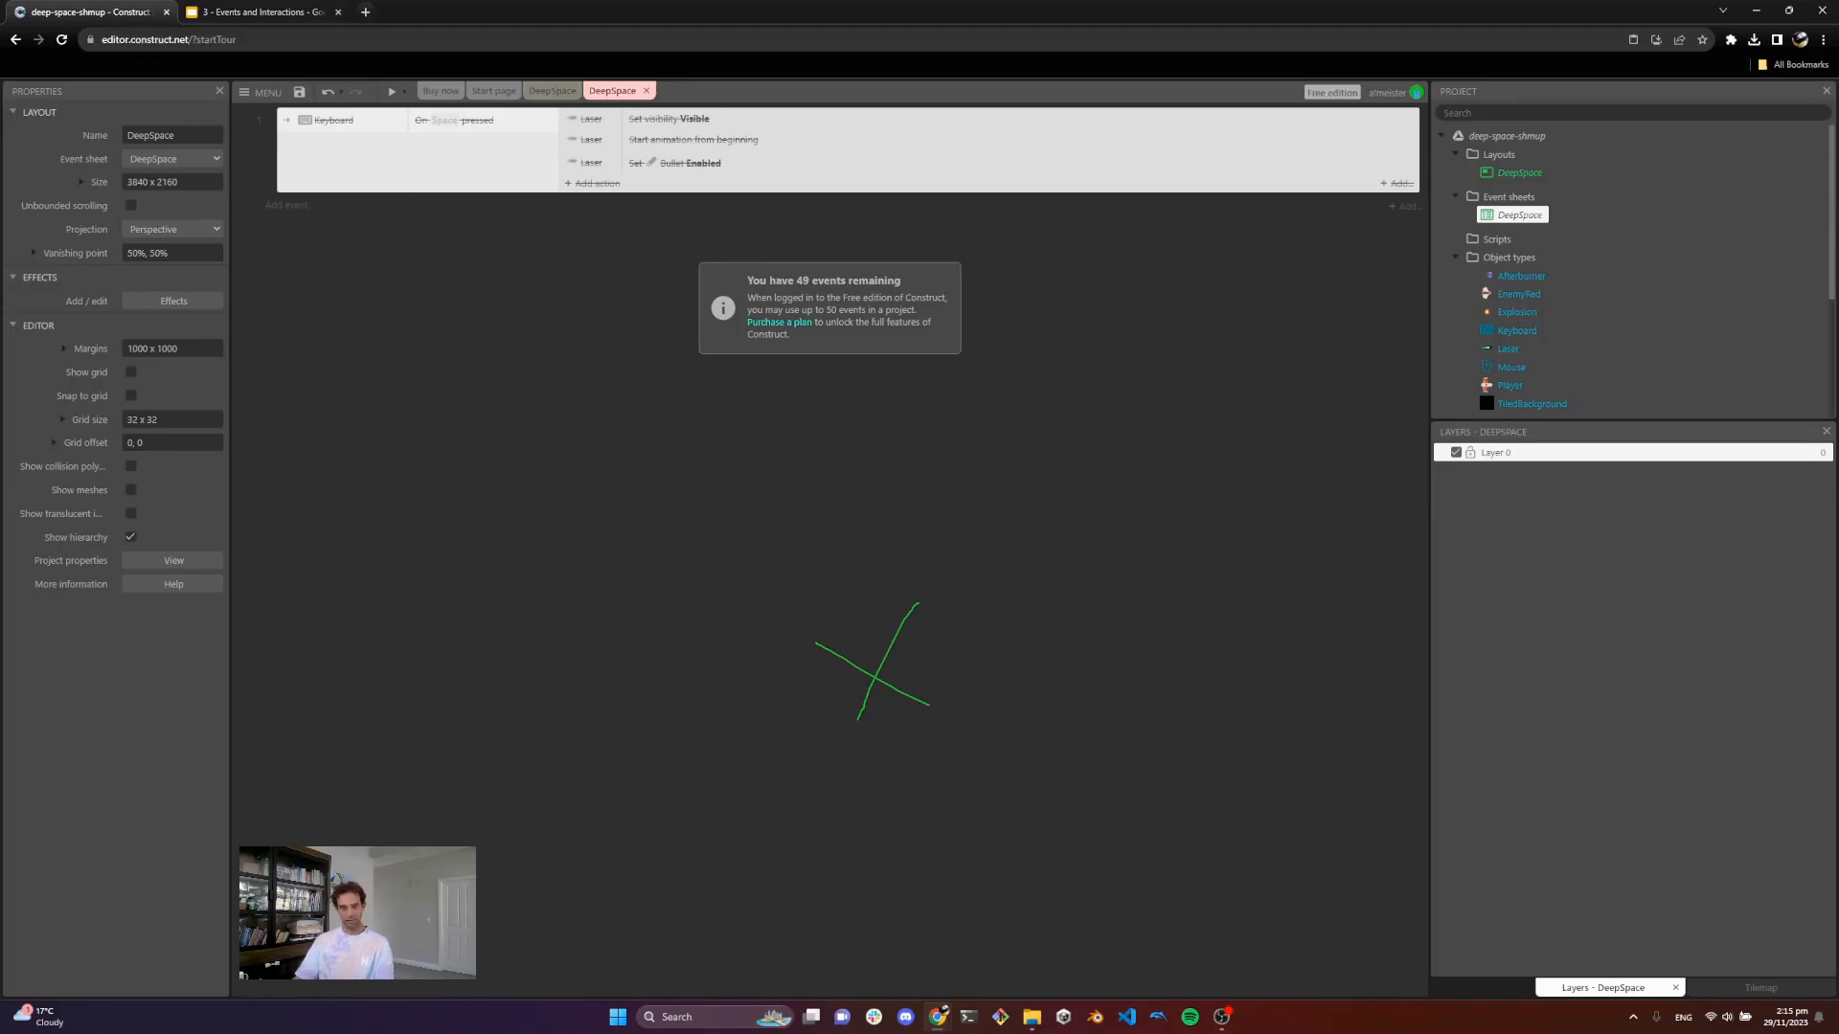
# Step: Add a new System Every tick event to the event sheet
pyautogui.click(287, 205)
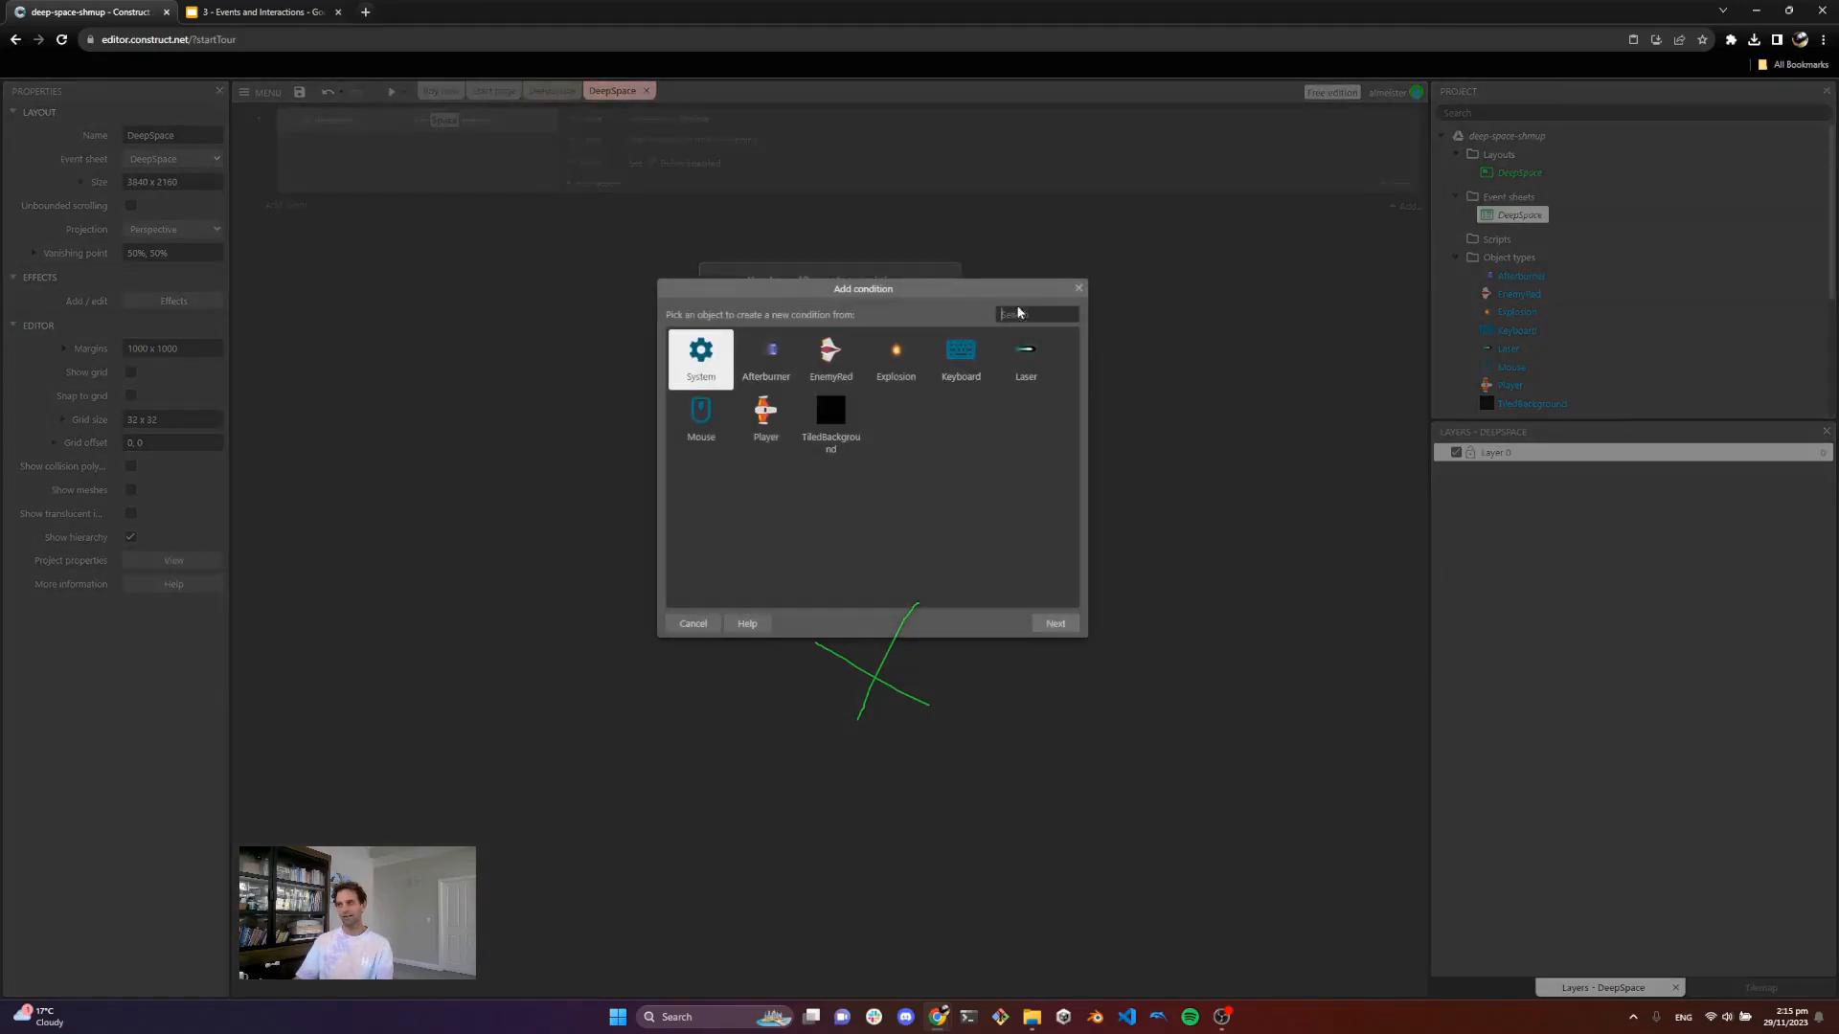
pyautogui.doubleClick(702, 359)
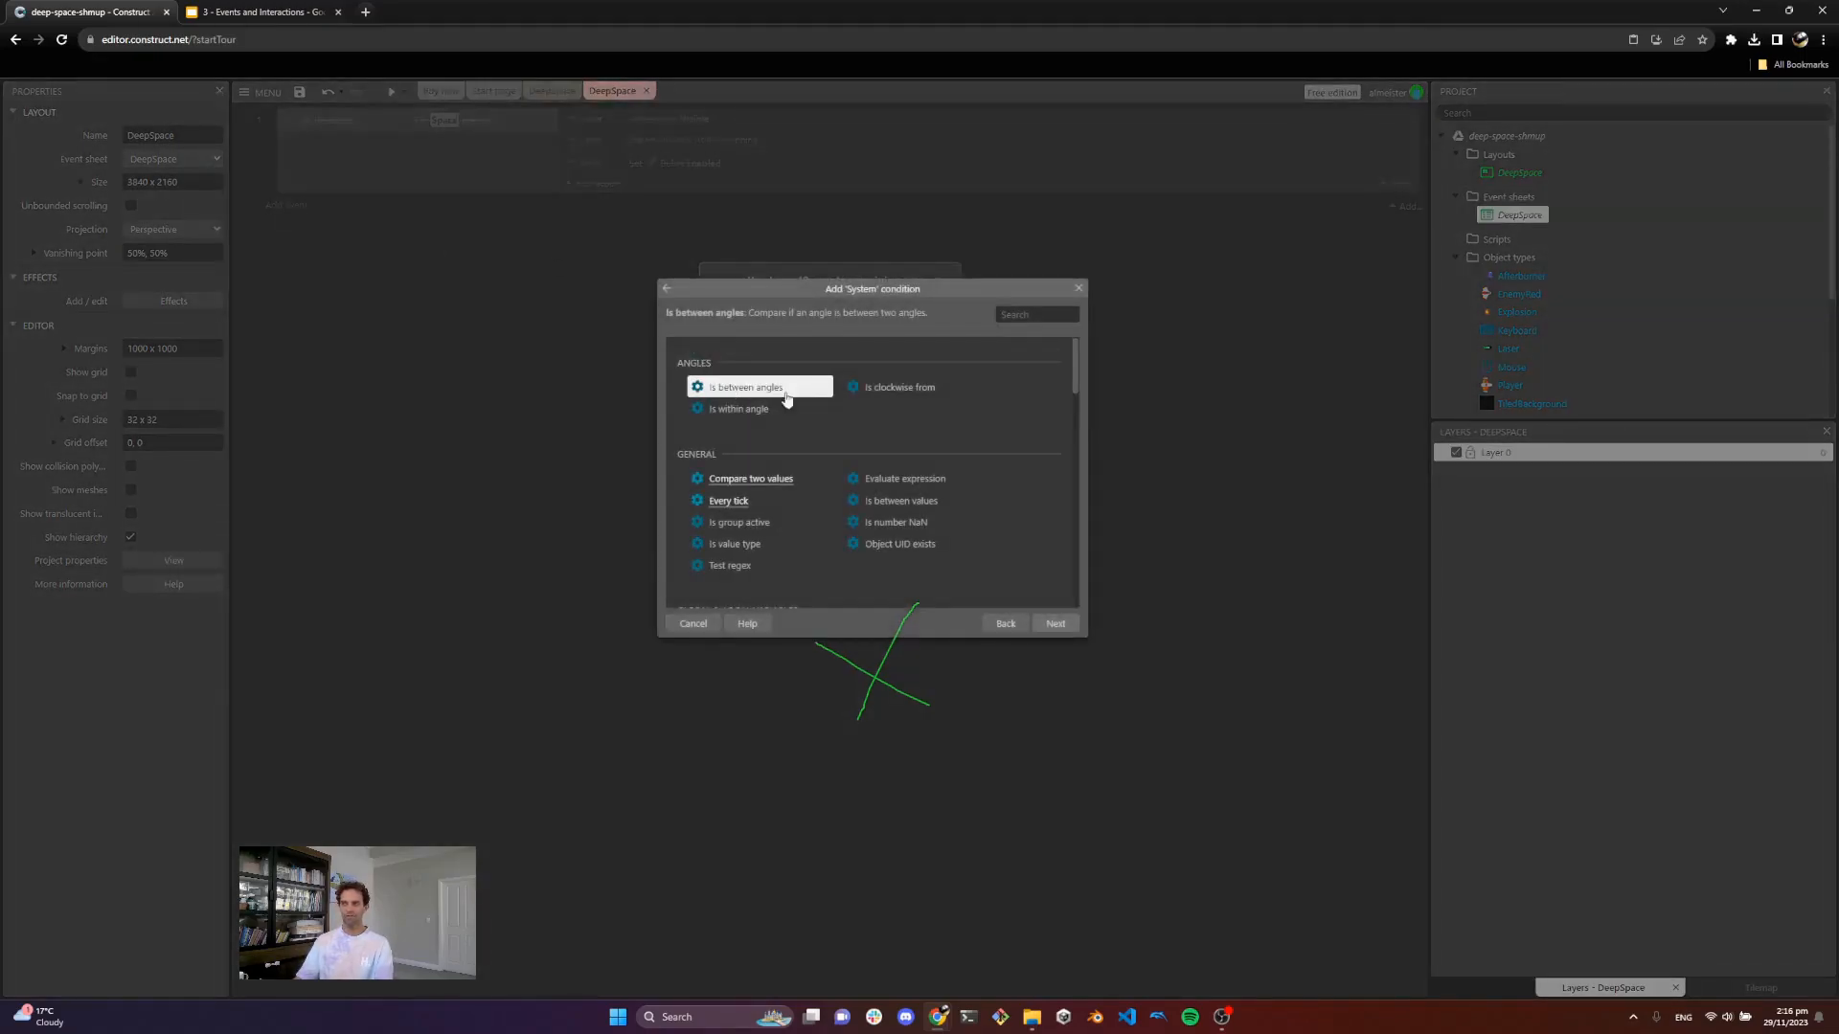
pyautogui.click(1011, 316)
pyautogui.write('tick')
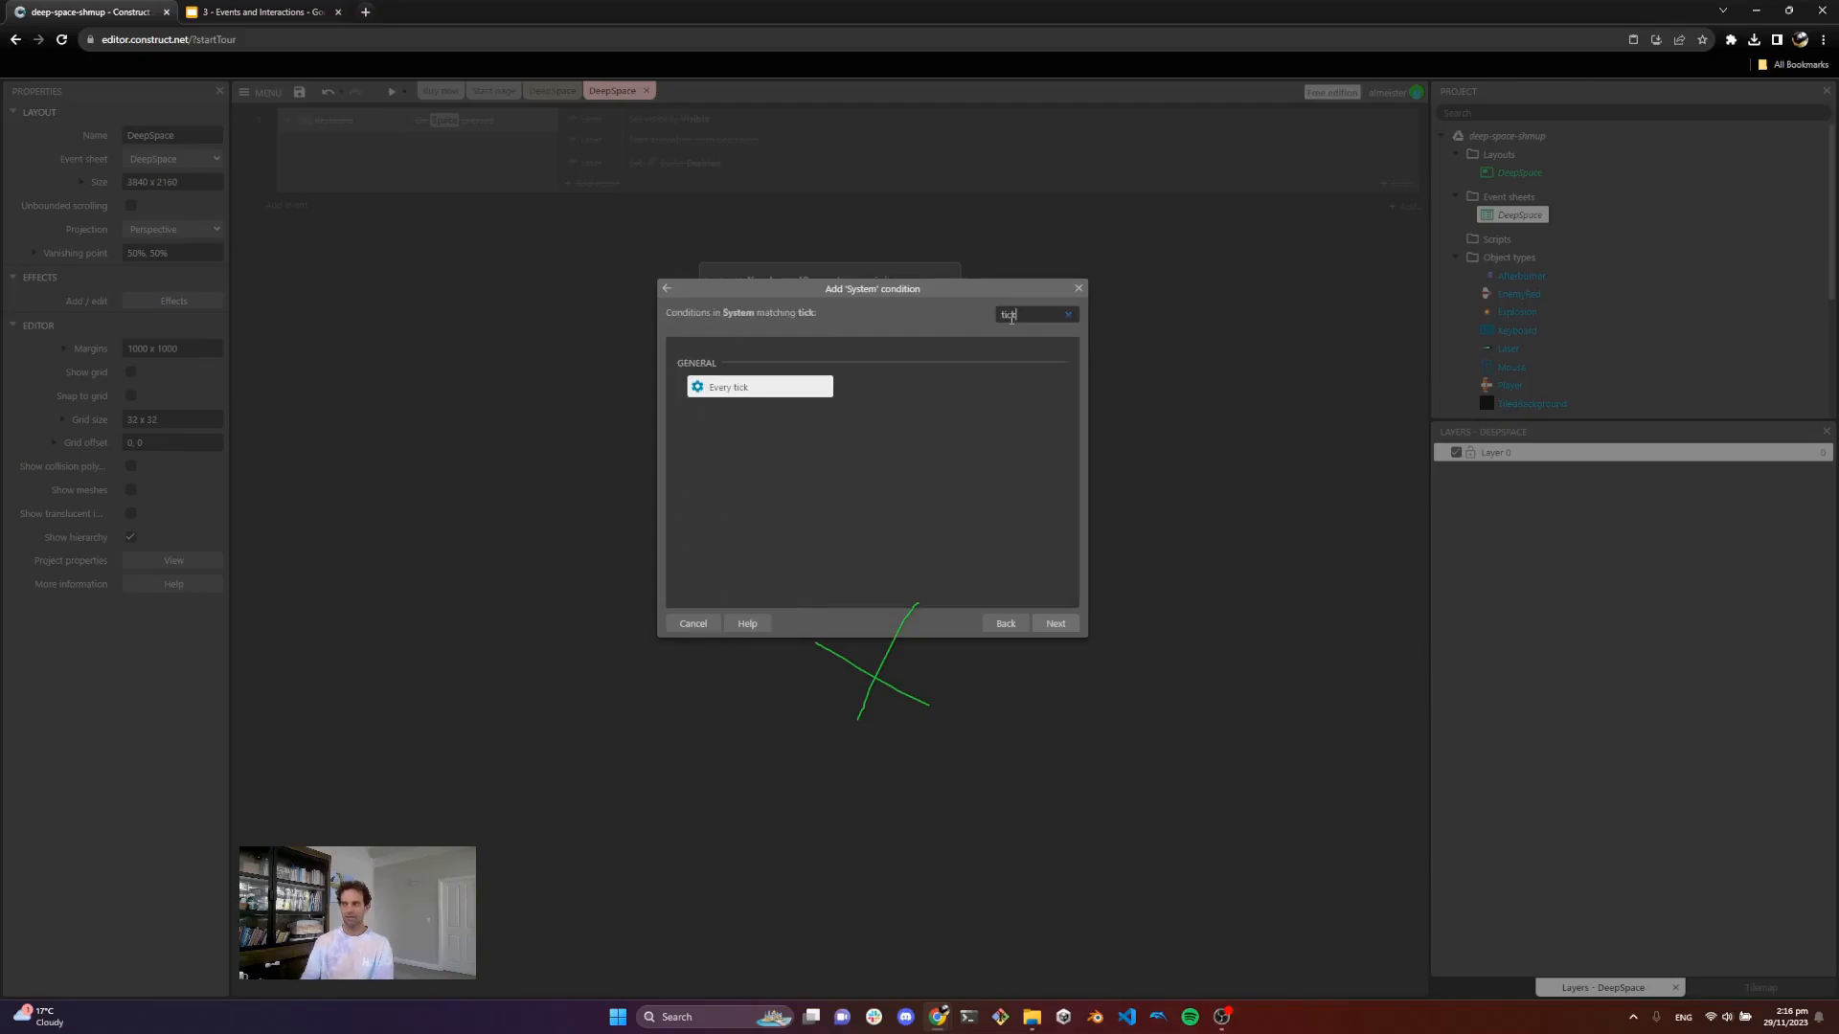
pyautogui.doubleClick(749, 388)
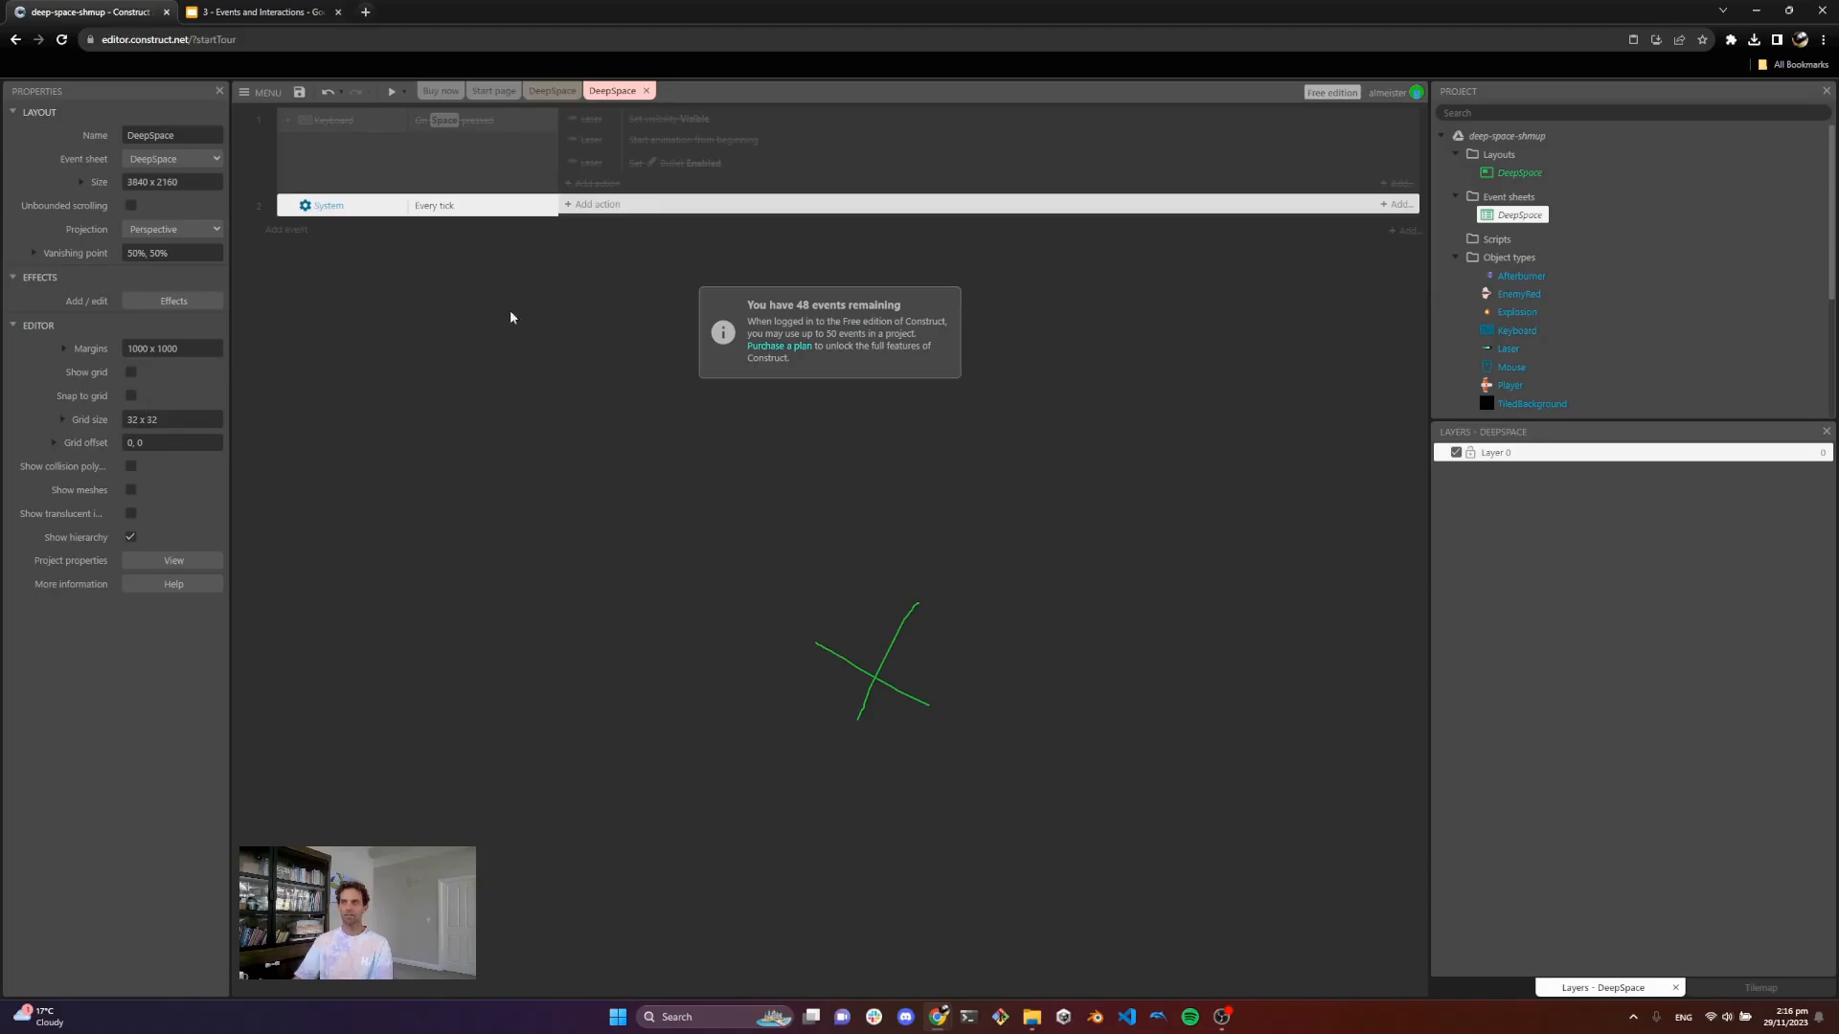
# Step: Give the Every tick event a Player Set angle toward position action using Mouse.X and Mouse.Y
pyautogui.click(601, 206)
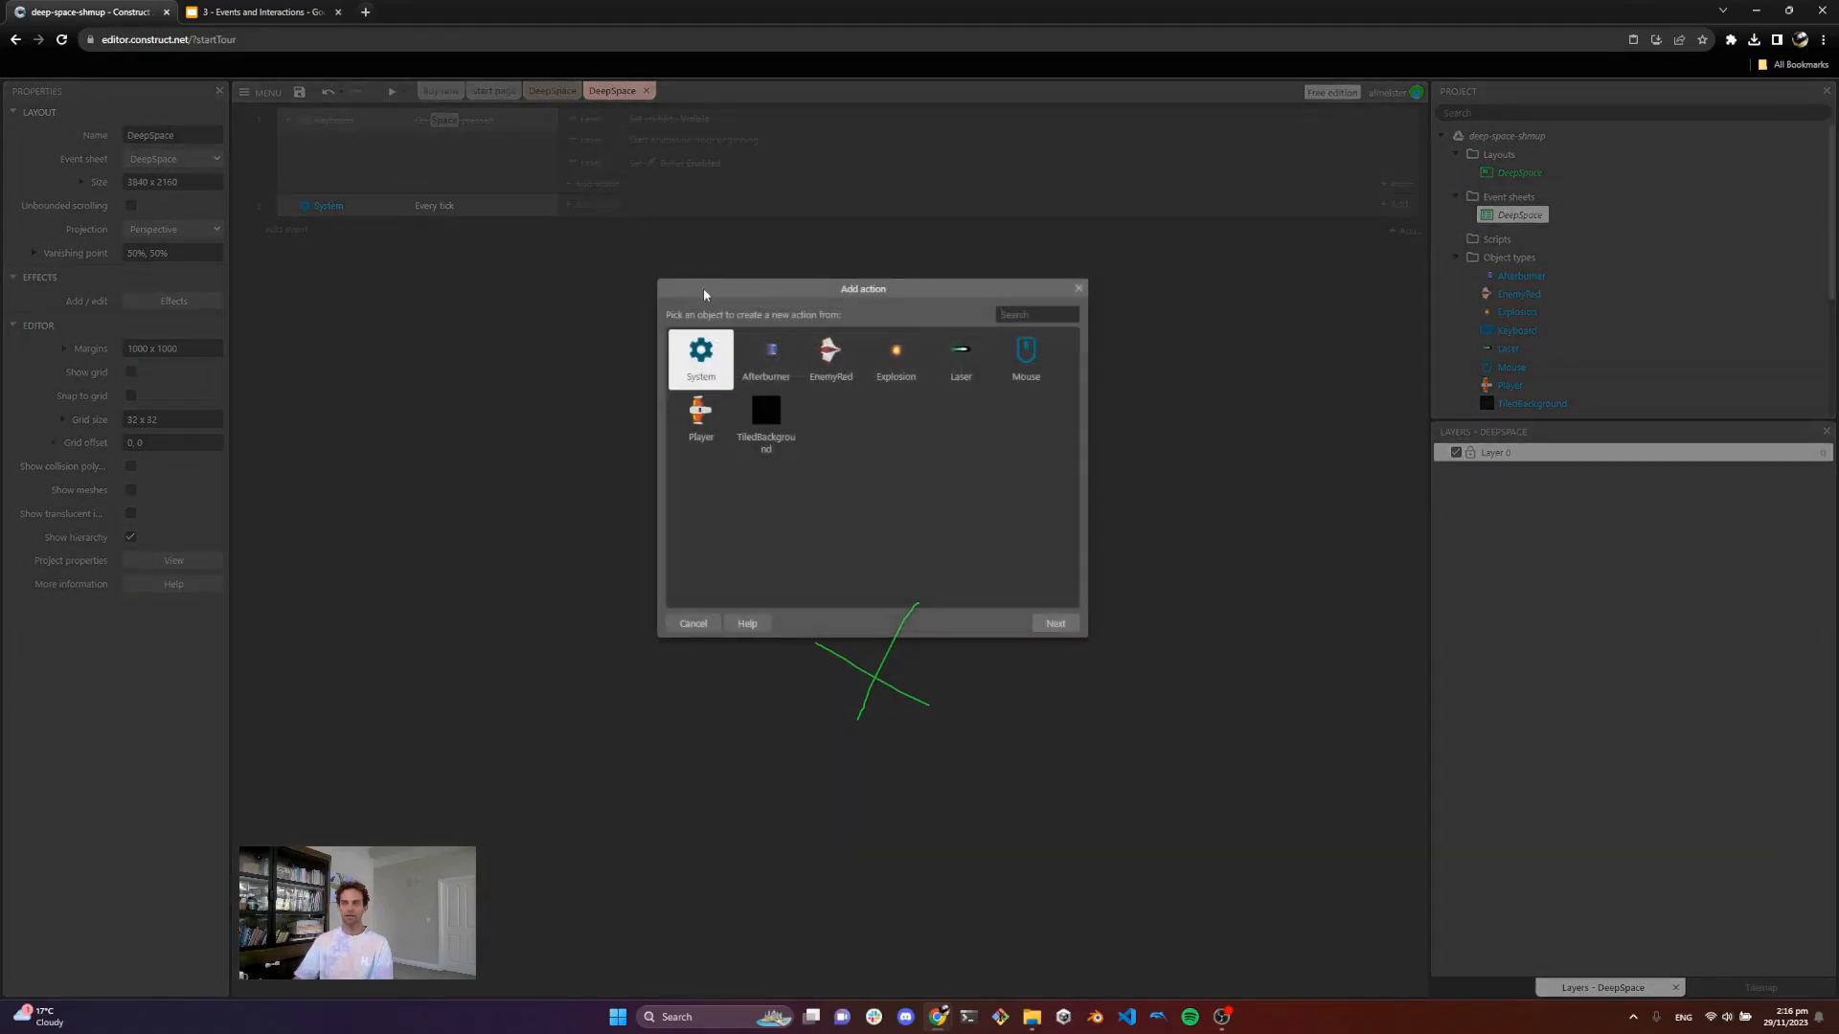
pyautogui.doubleClick(1025, 362)
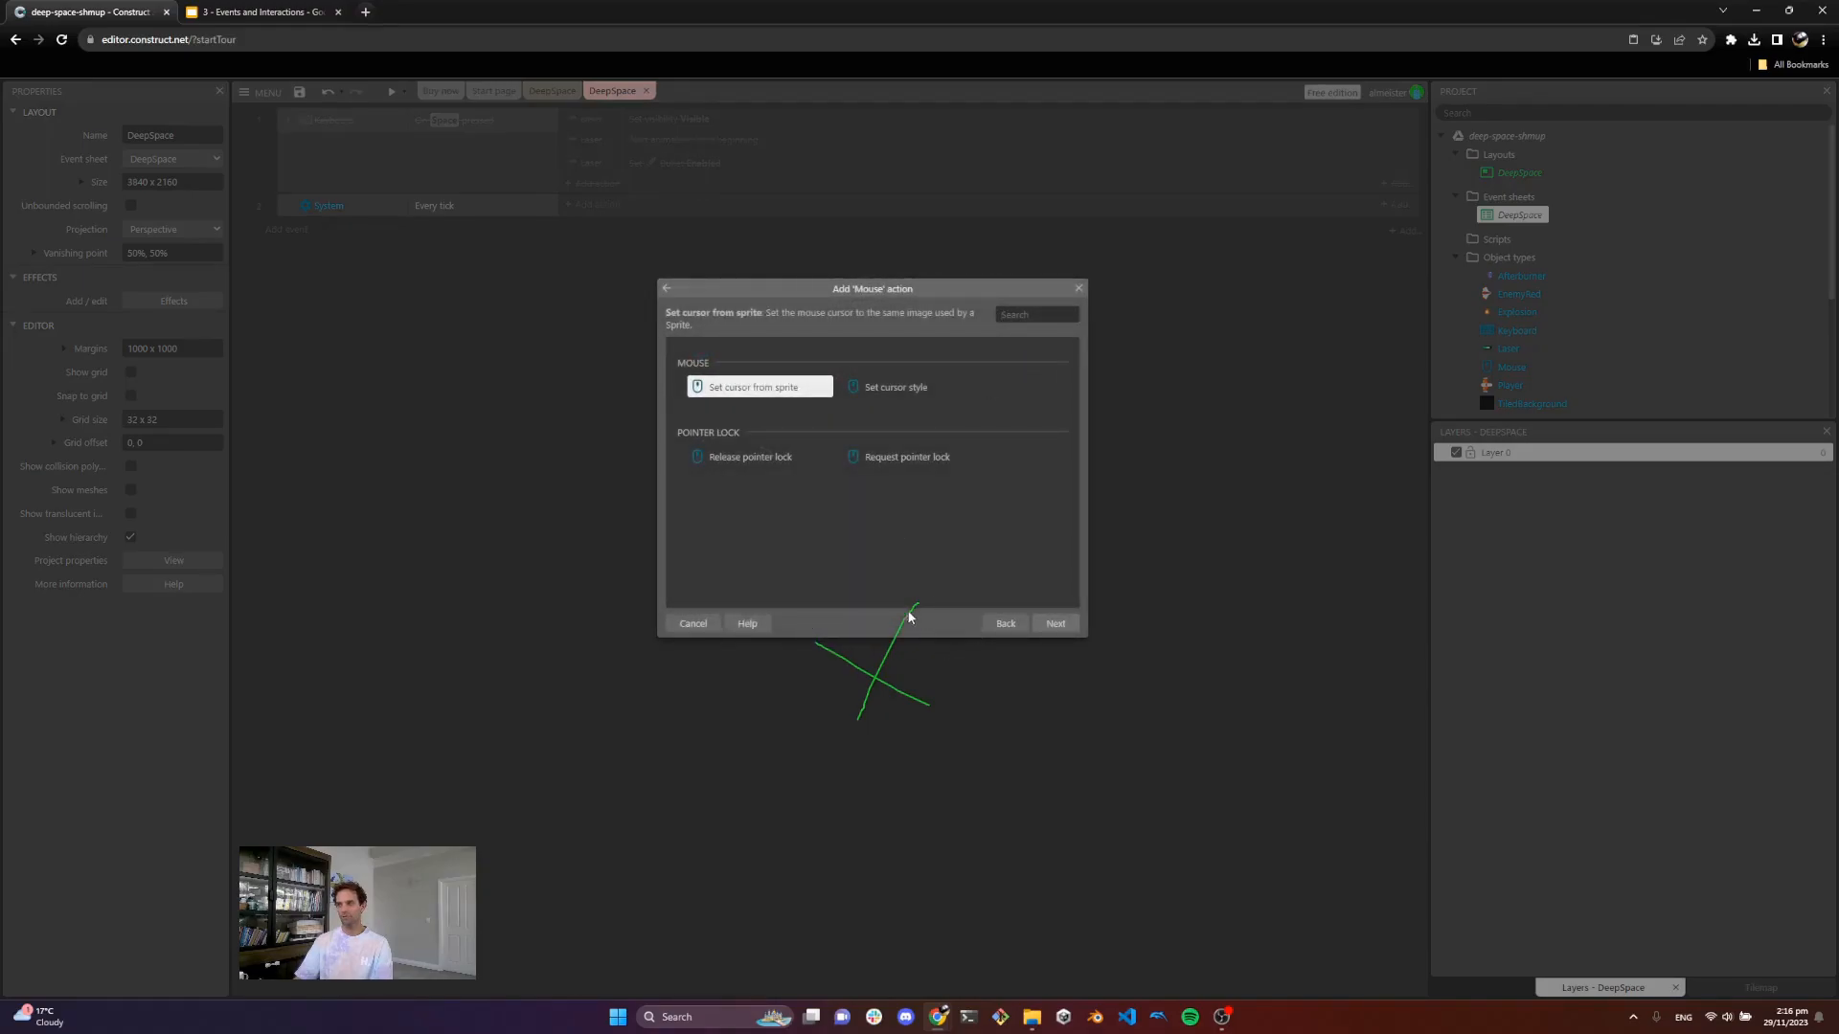
pyautogui.click(1001, 624)
pyautogui.doubleClick(700, 414)
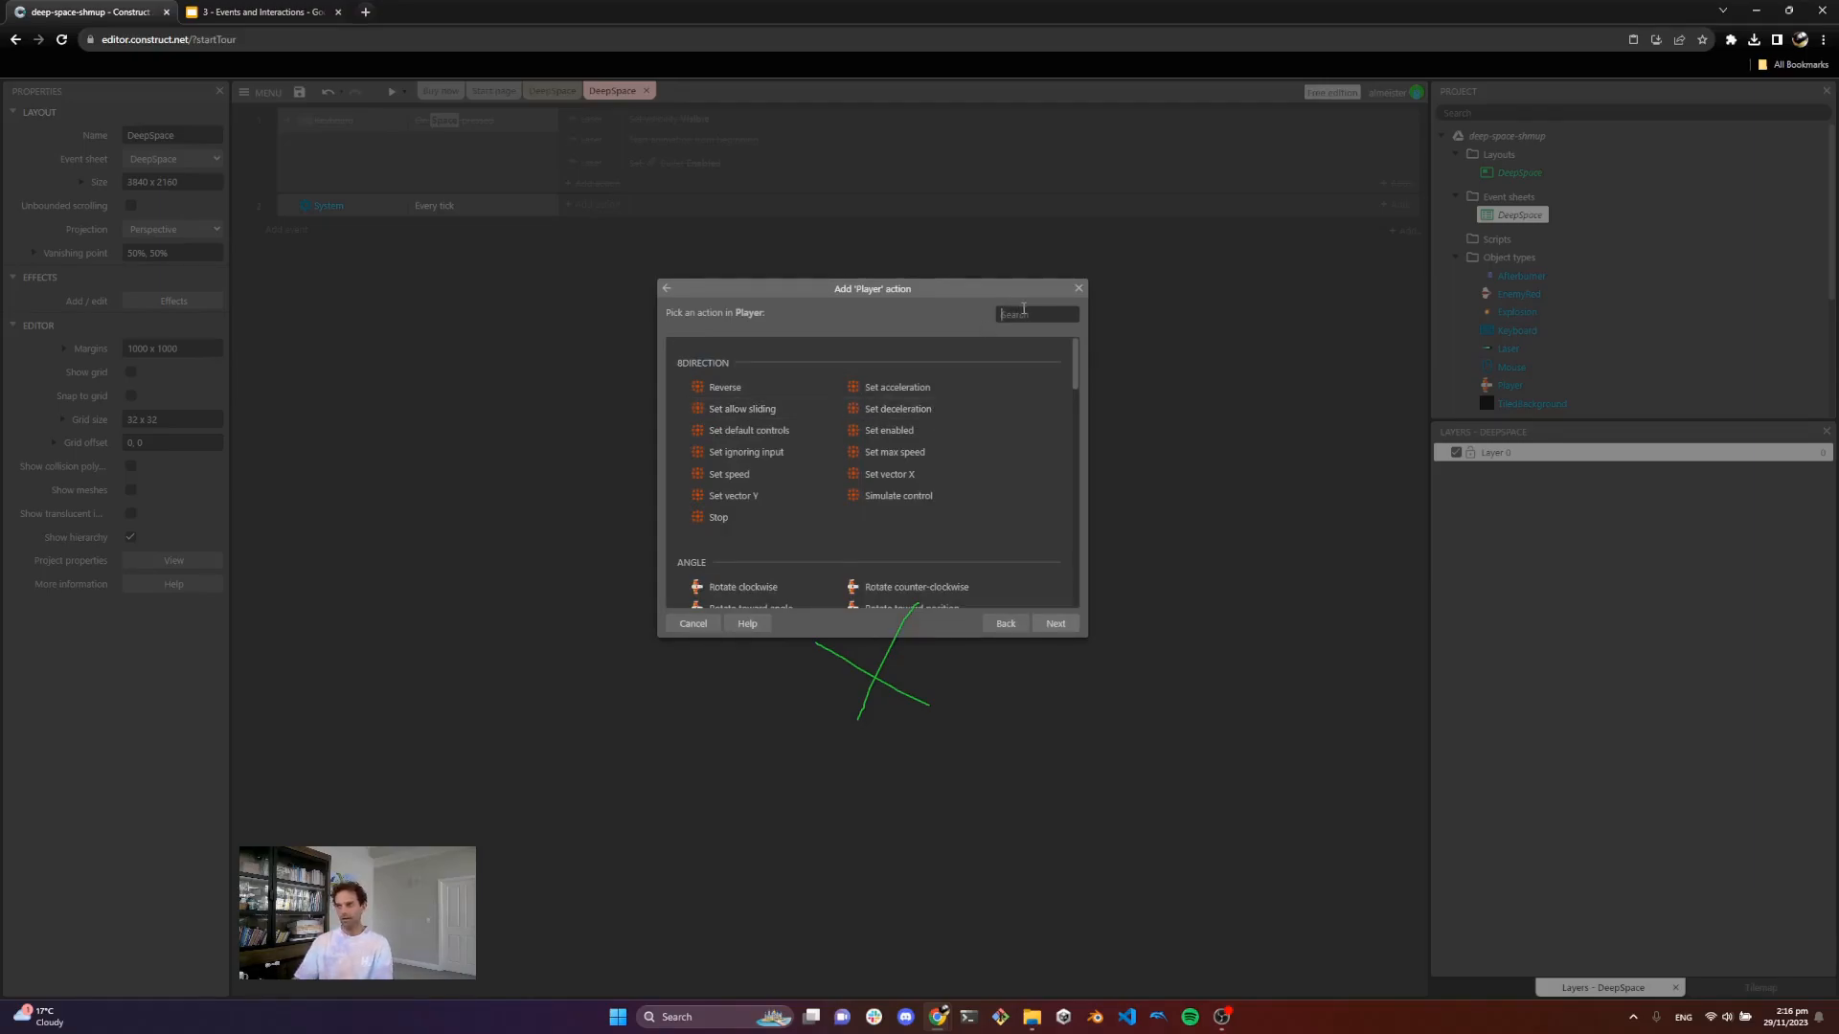
pyautogui.write('set an')
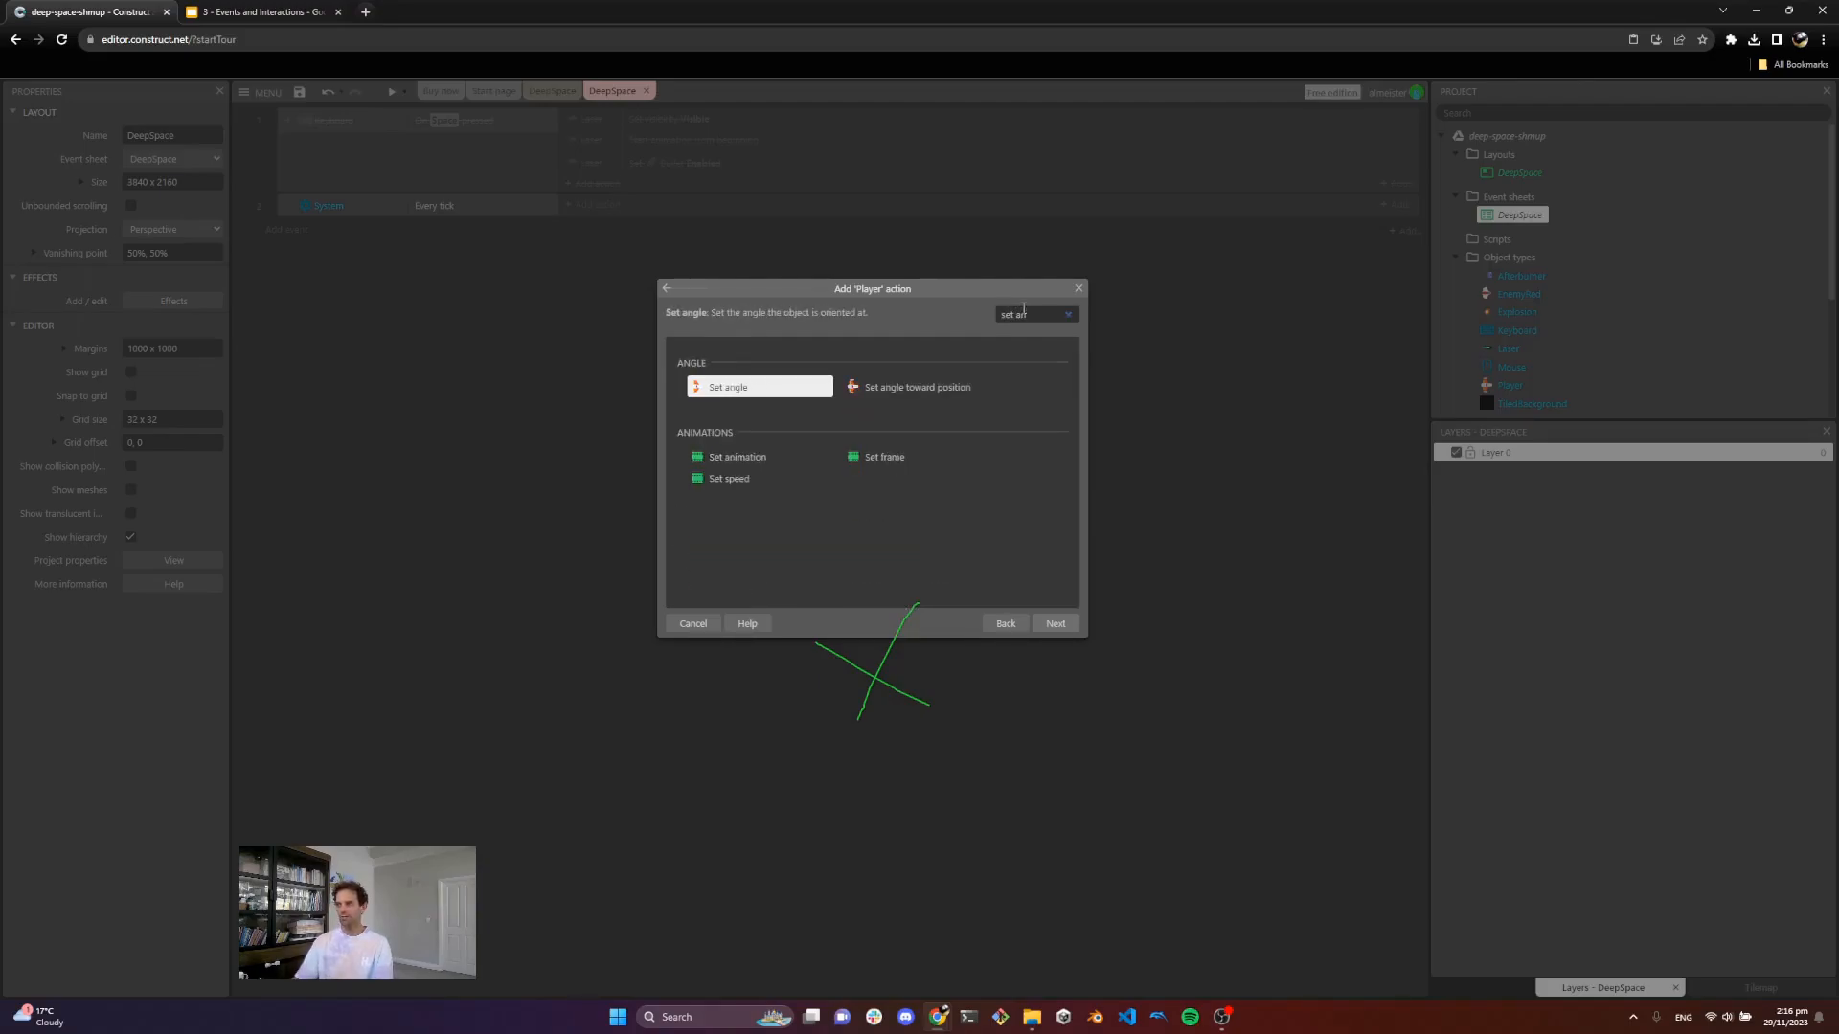
pyautogui.doubleClick(910, 387)
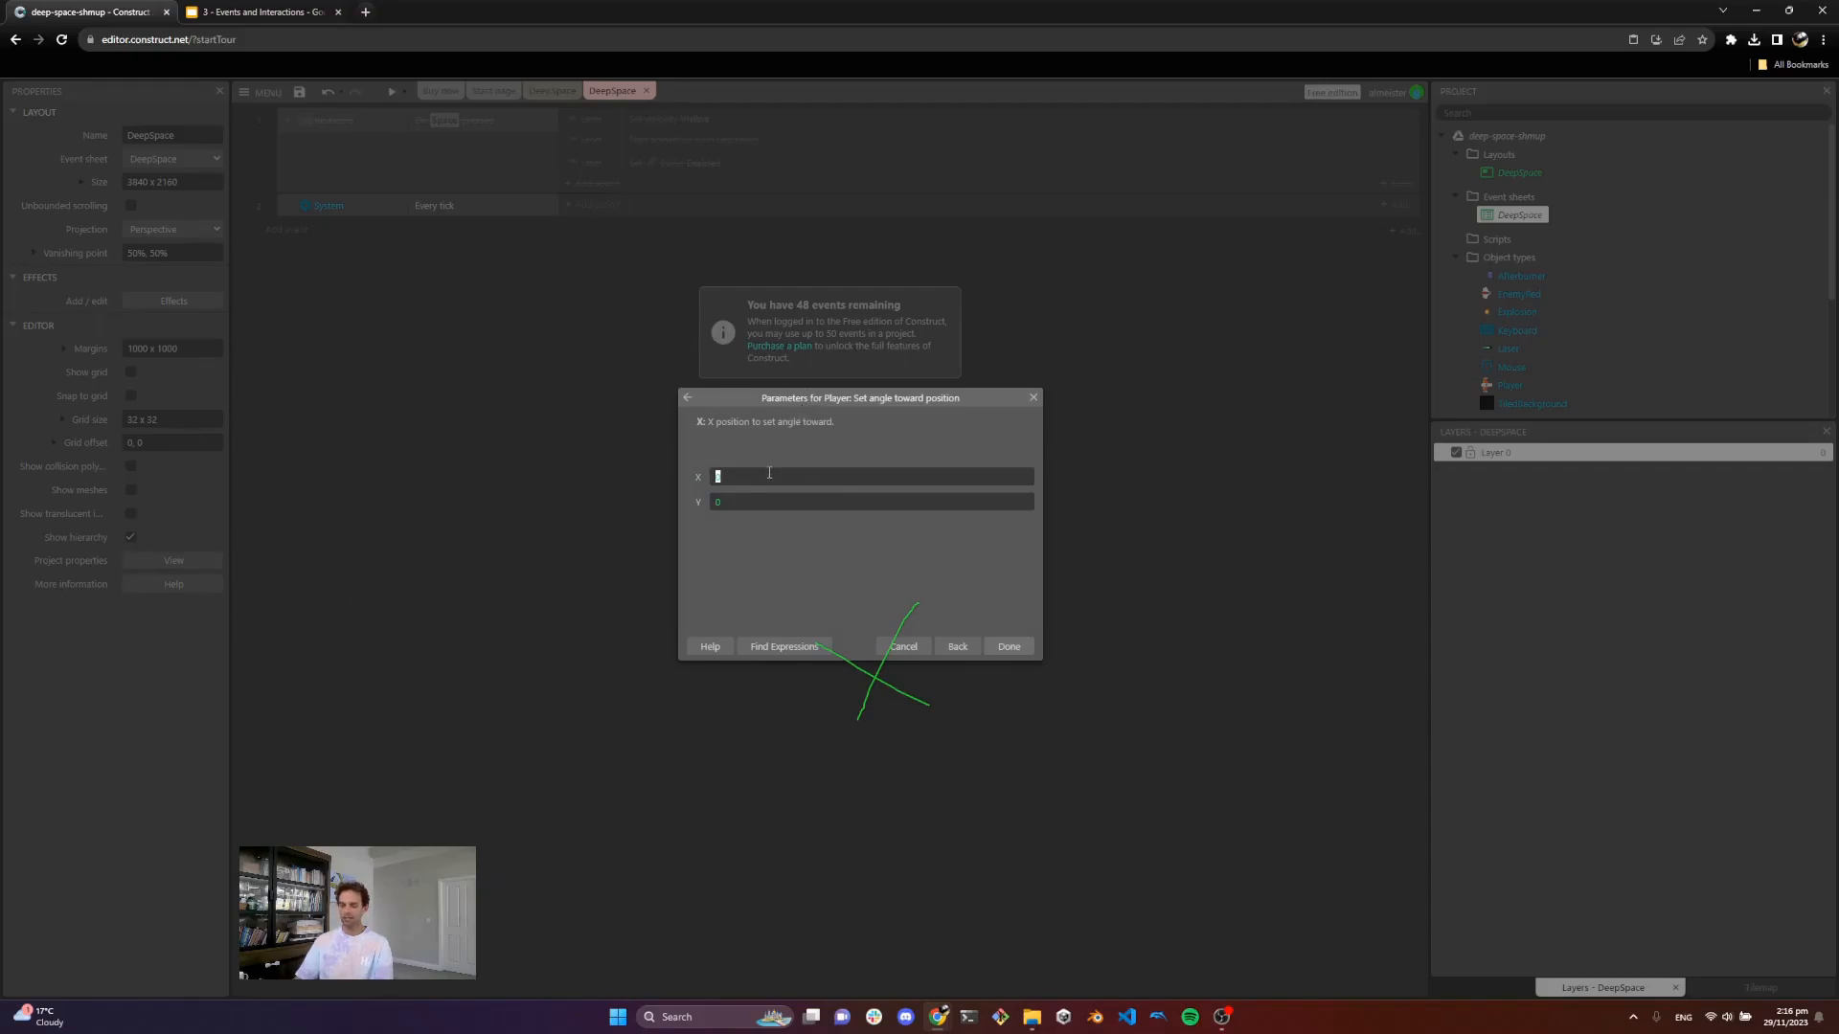
pyautogui.write('Mouse.x')
pyautogui.press('Return')
pyautogui.write('Mouse.y')
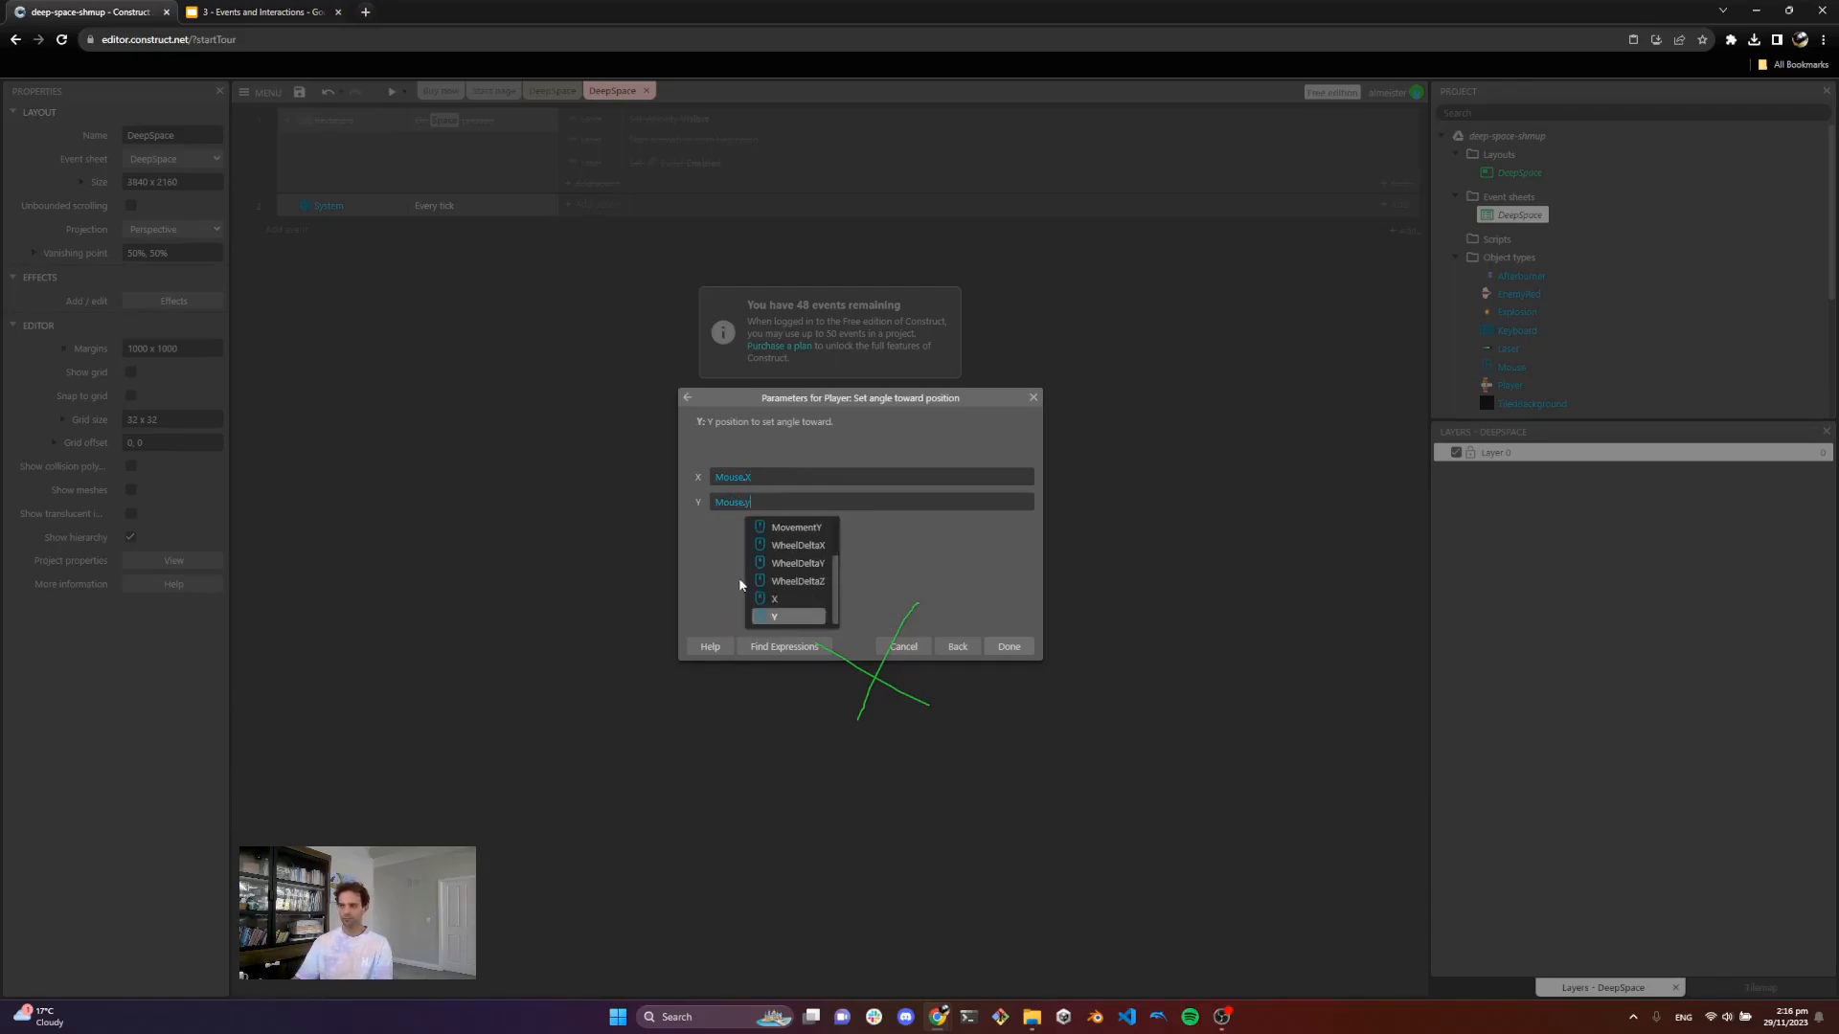
pyautogui.click(810, 618)
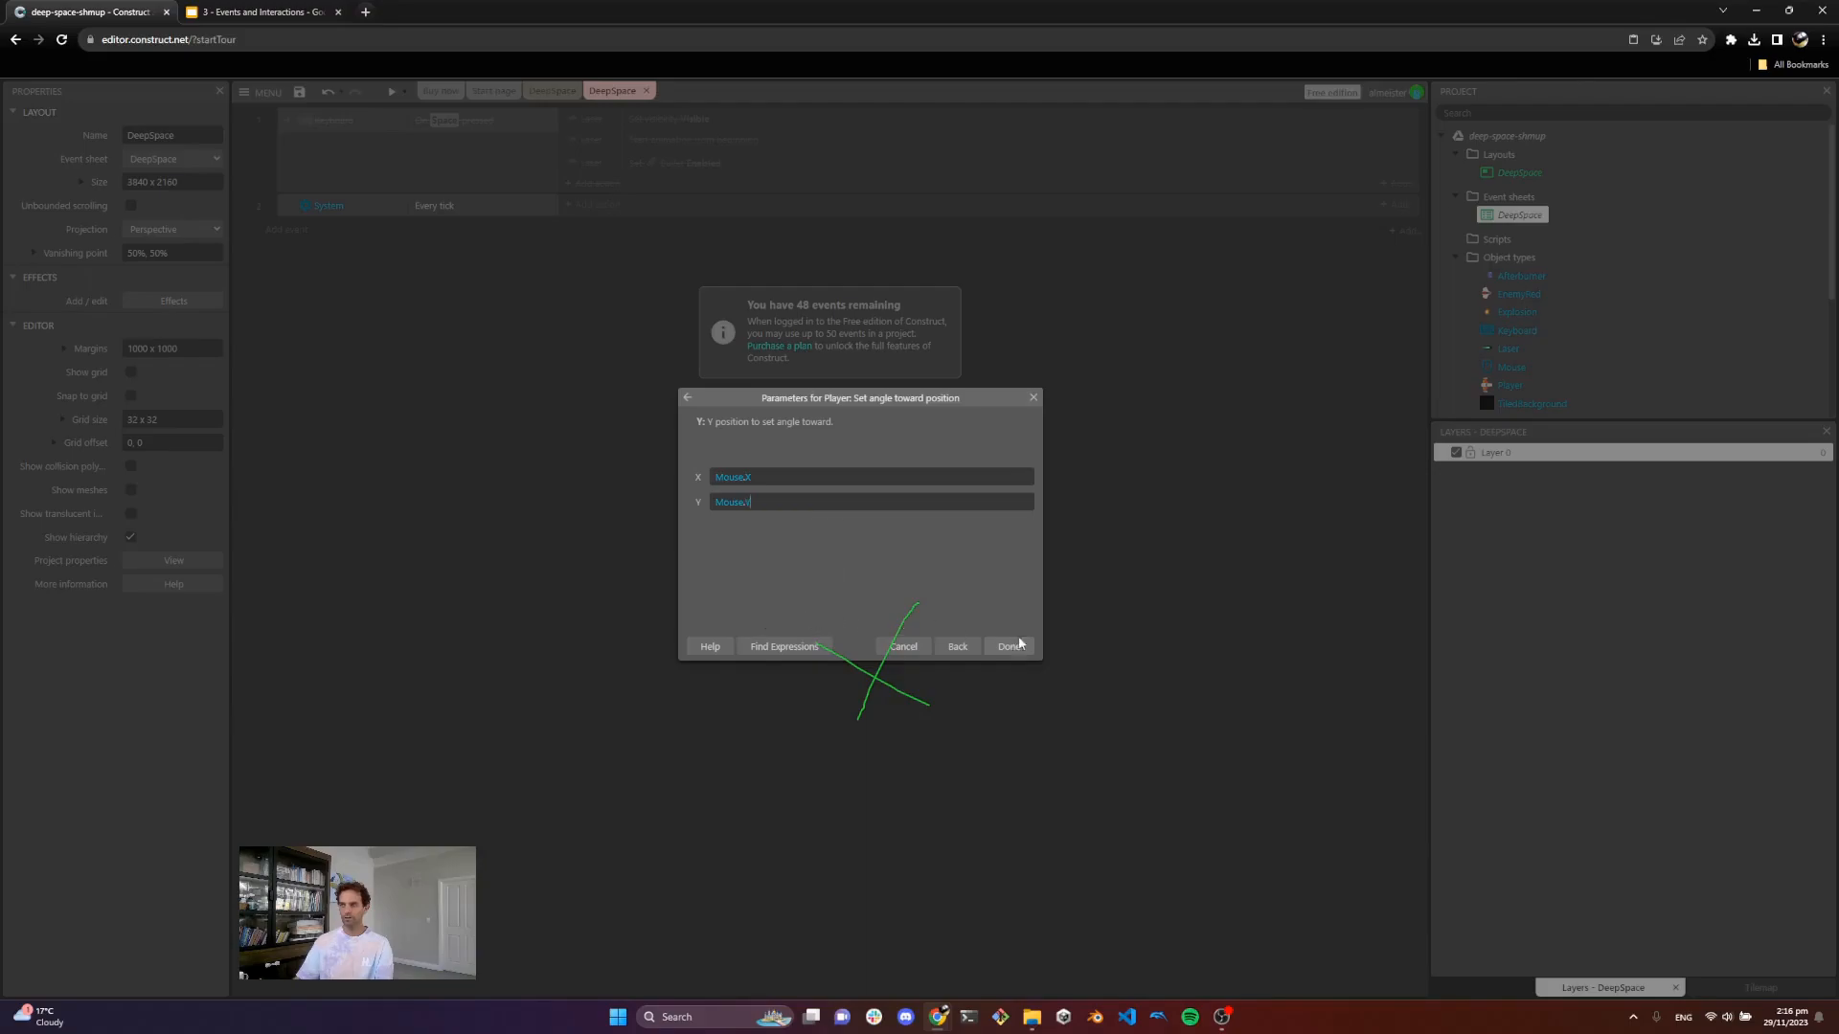
pyautogui.click(1009, 646)
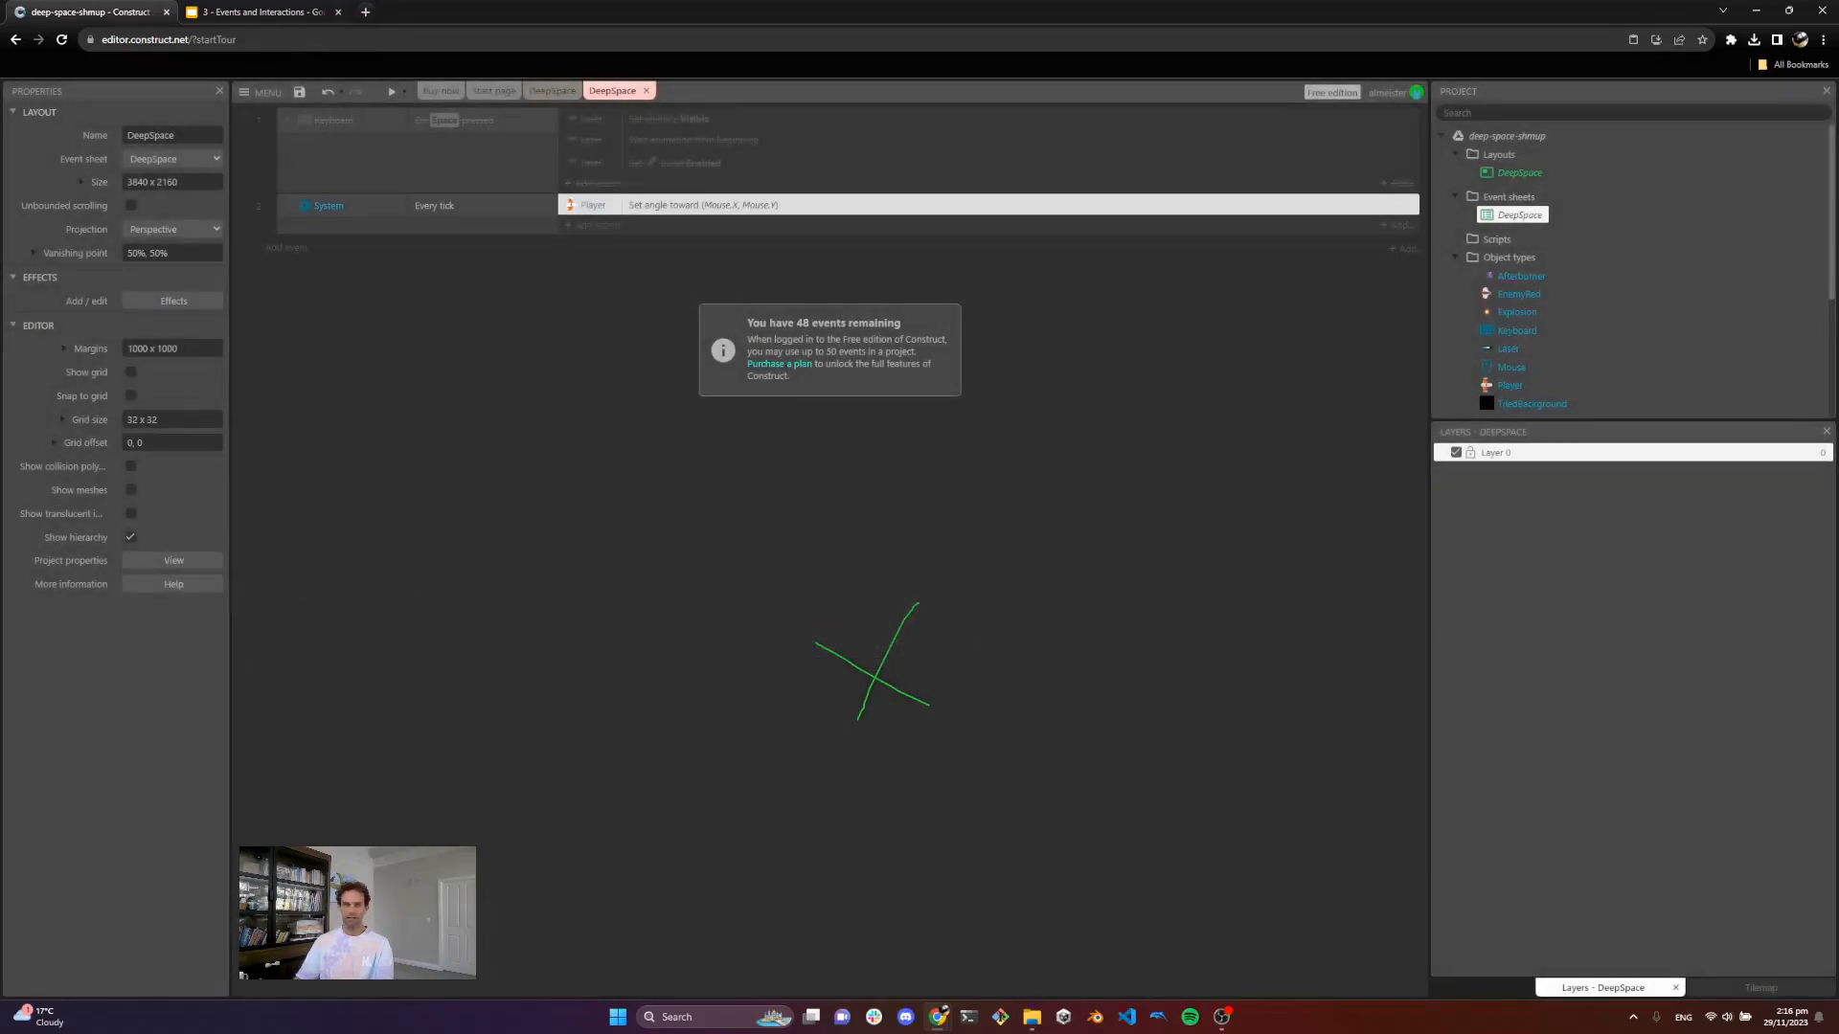
pyautogui.press('Escape')
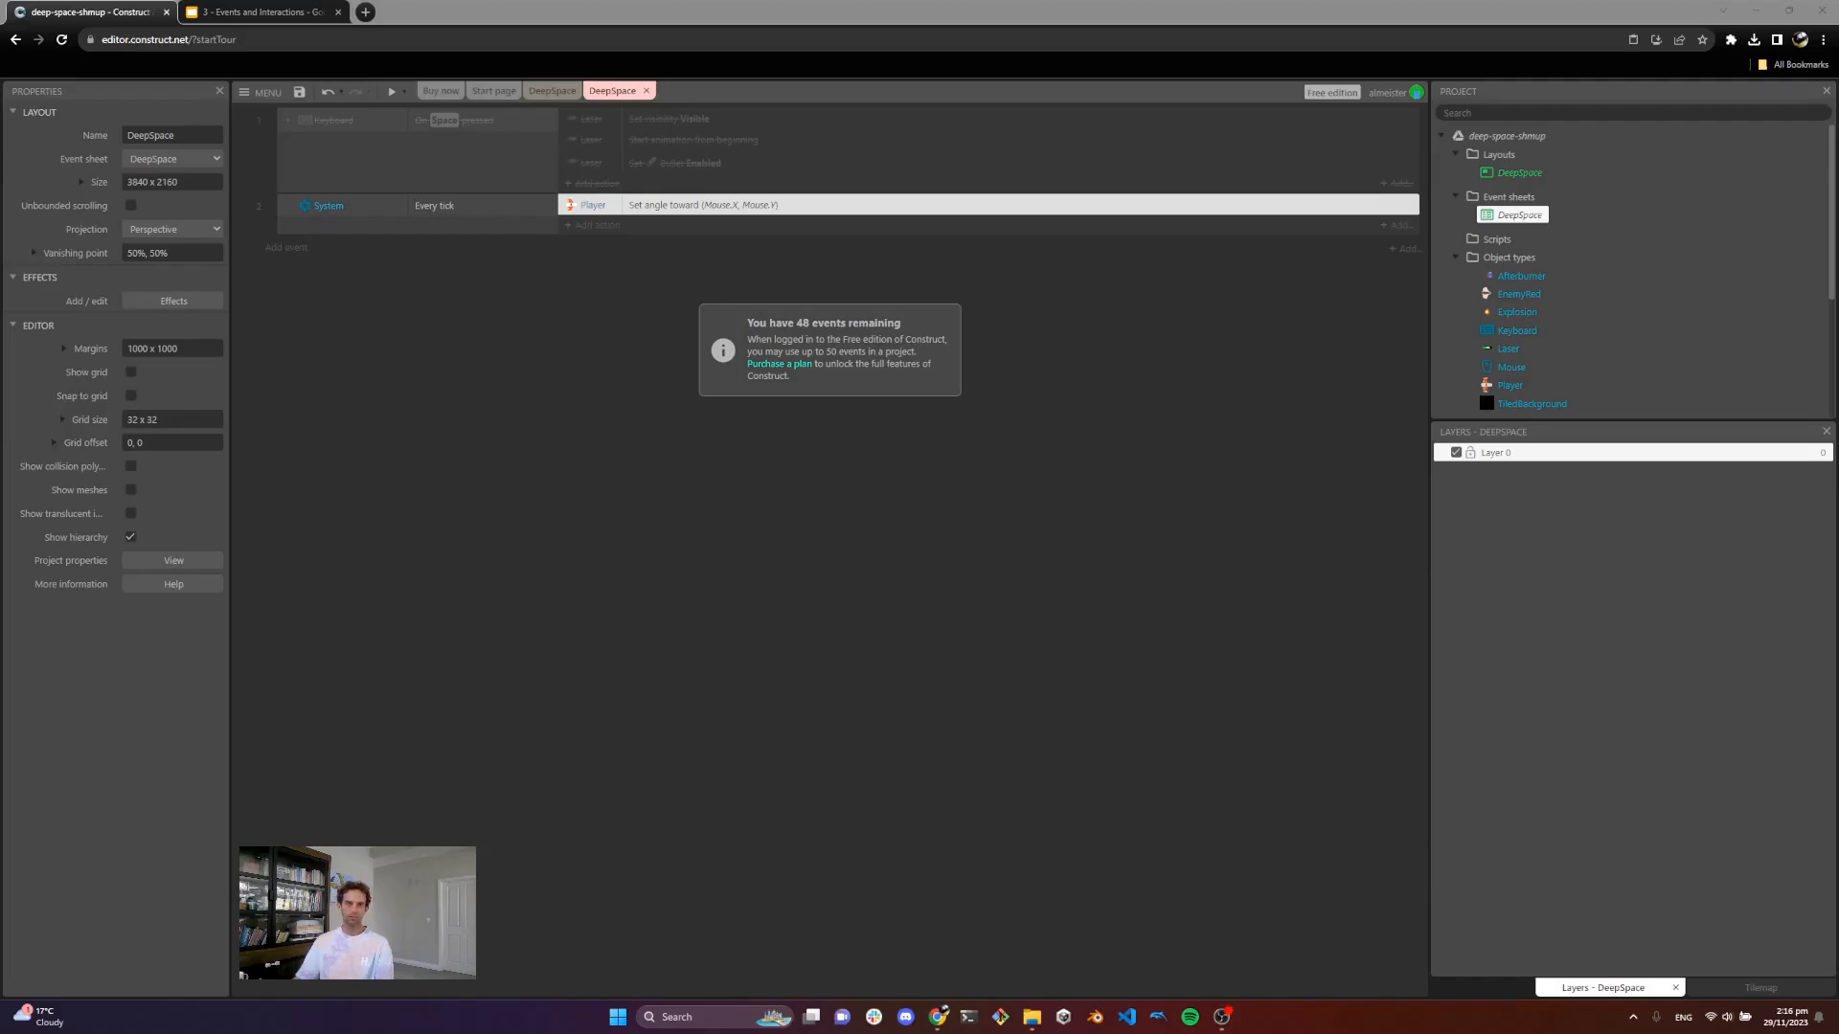
# Step: Preview the game to check the player turning toward the mouse, then return to the event sheet
pyautogui.click(392, 92)
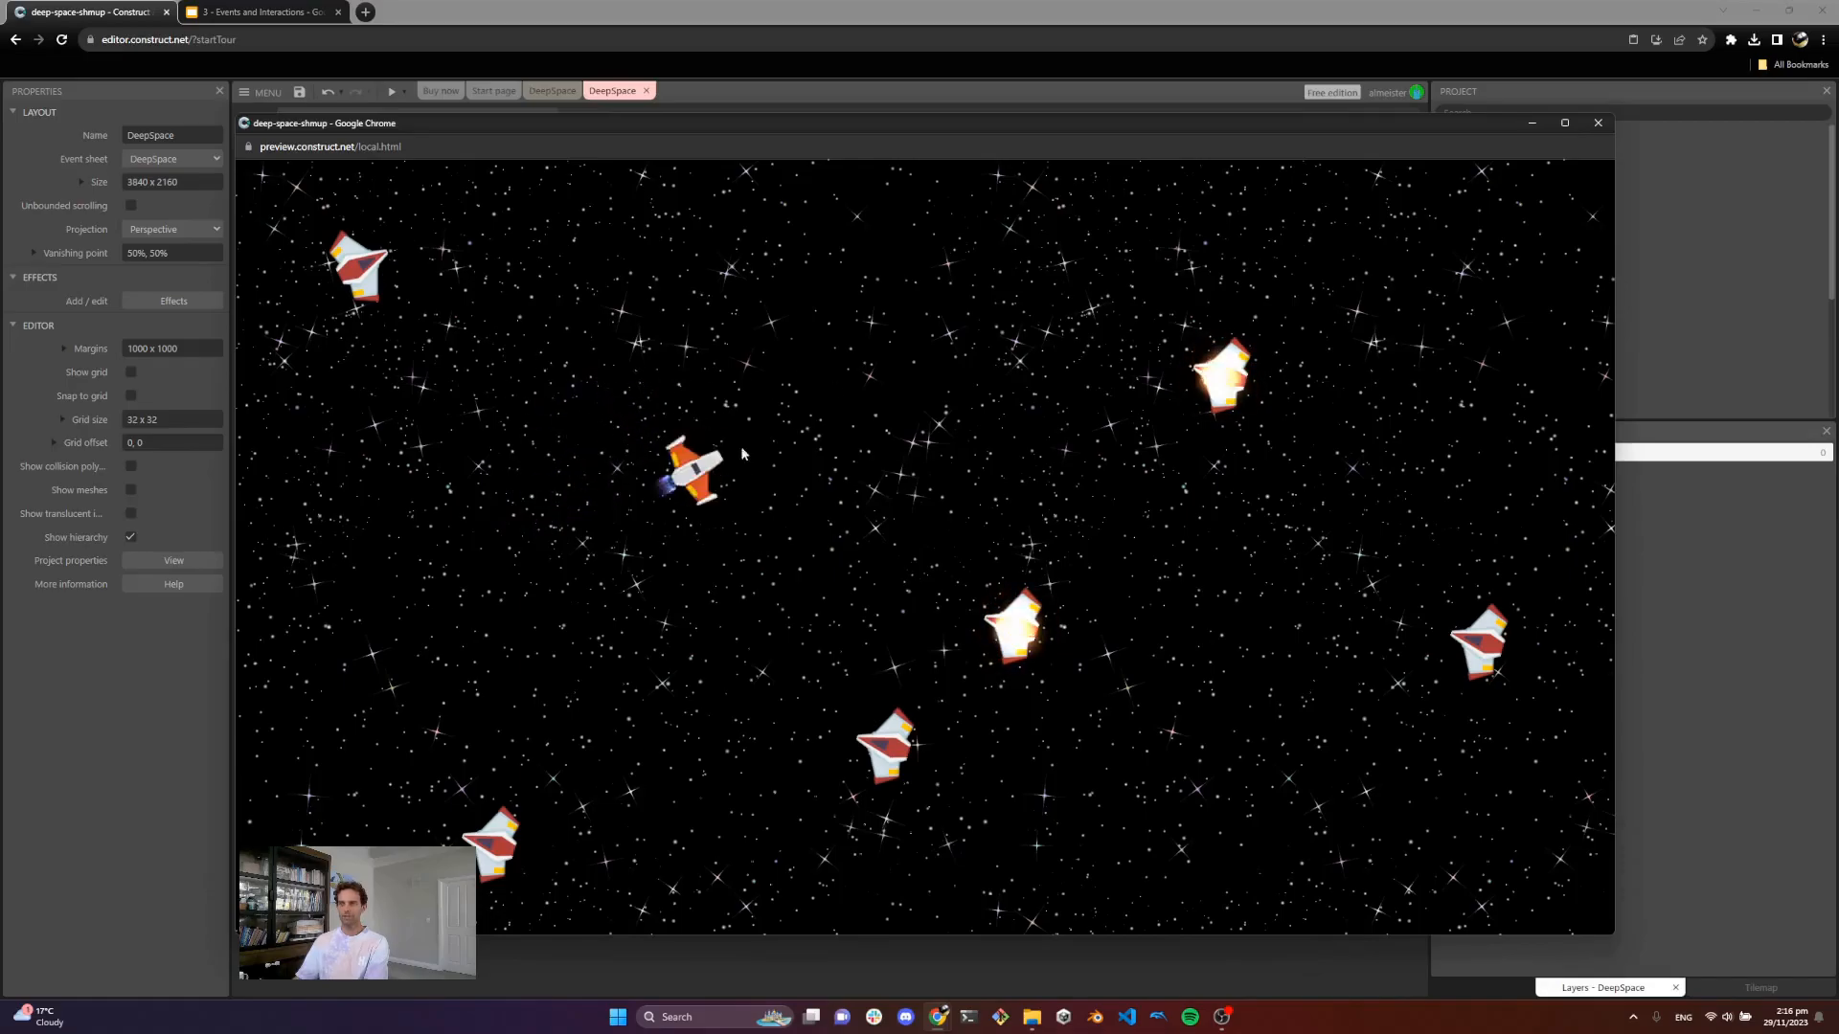
pyautogui.click(1597, 123)
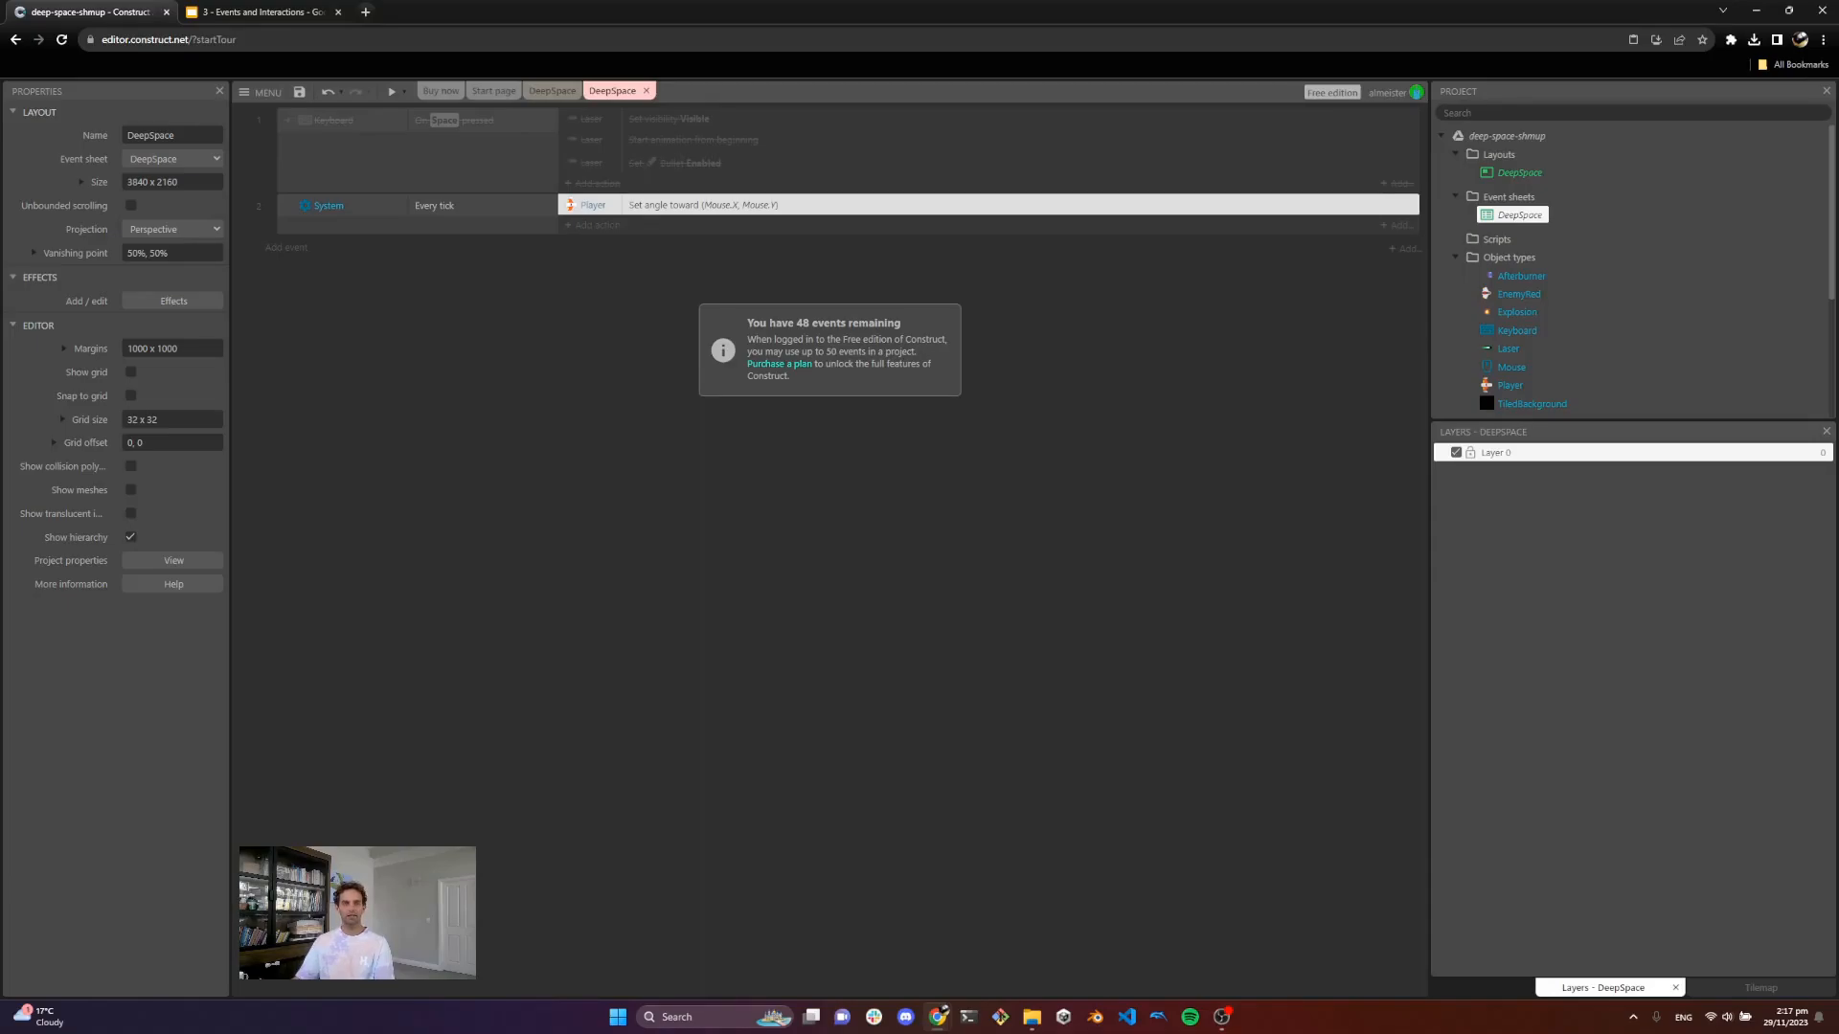
pyautogui.click(553, 90)
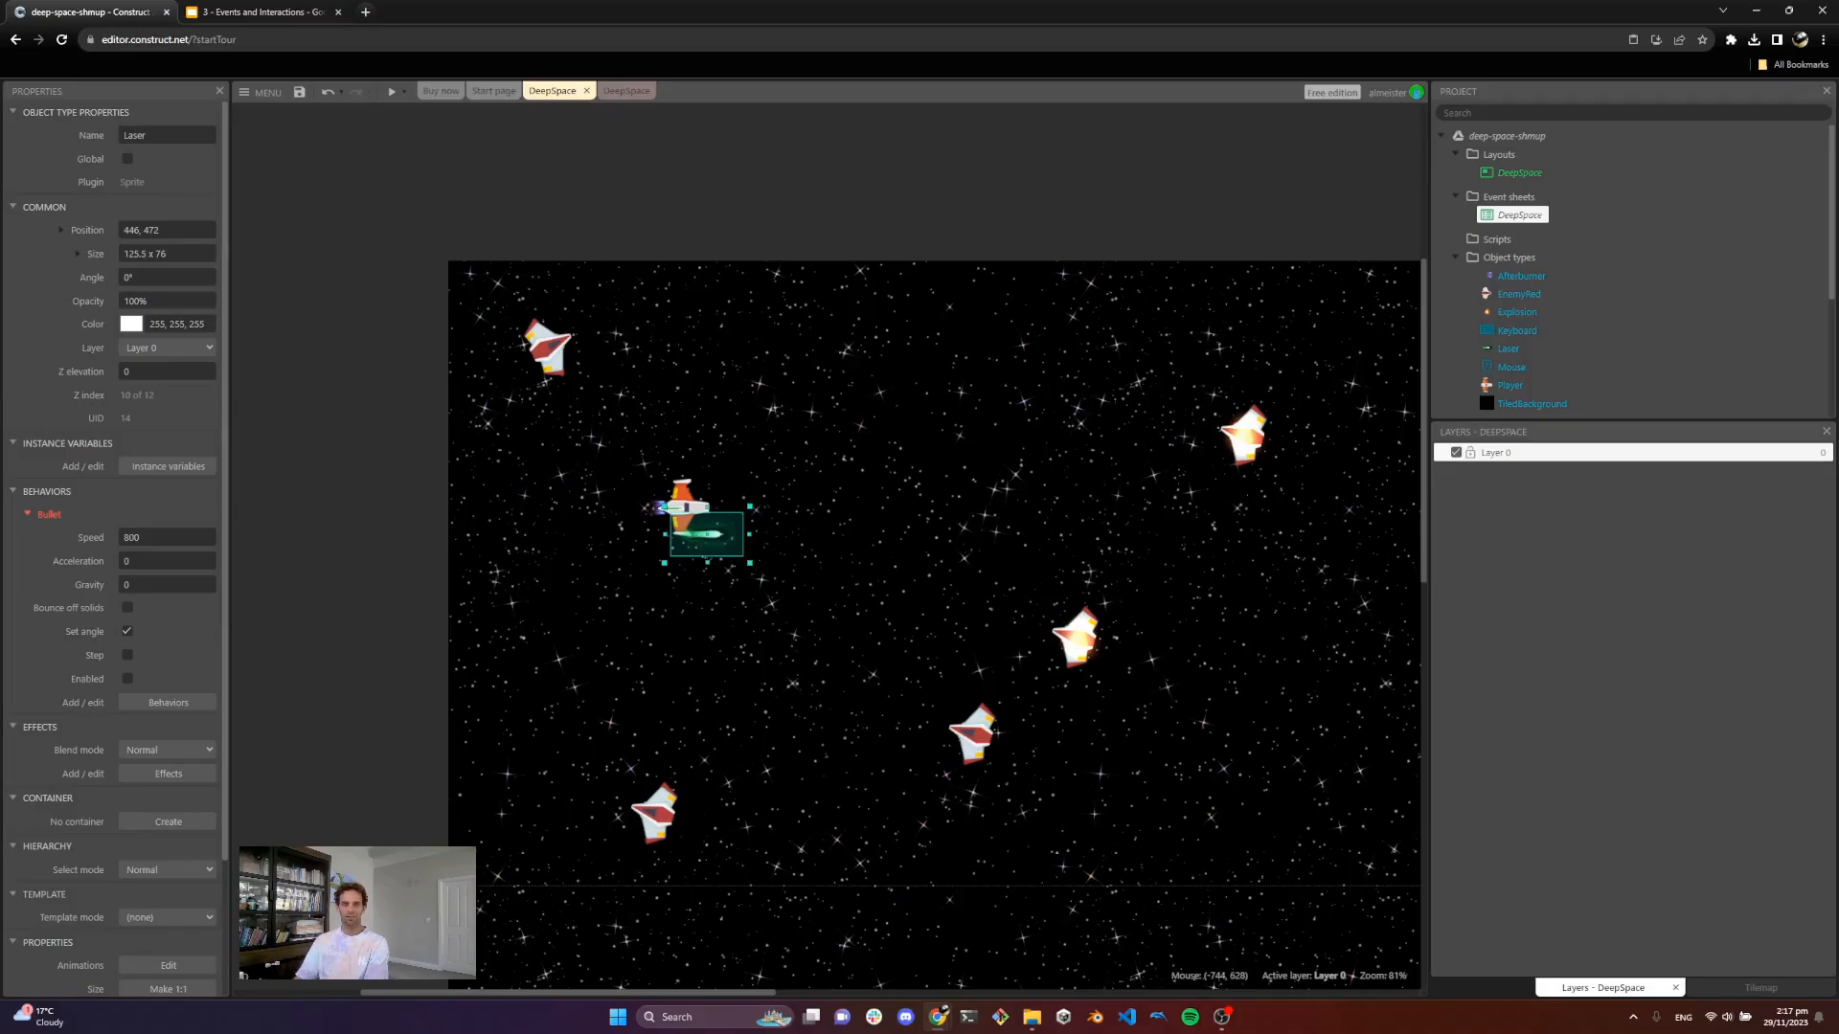
pyautogui.click(622, 91)
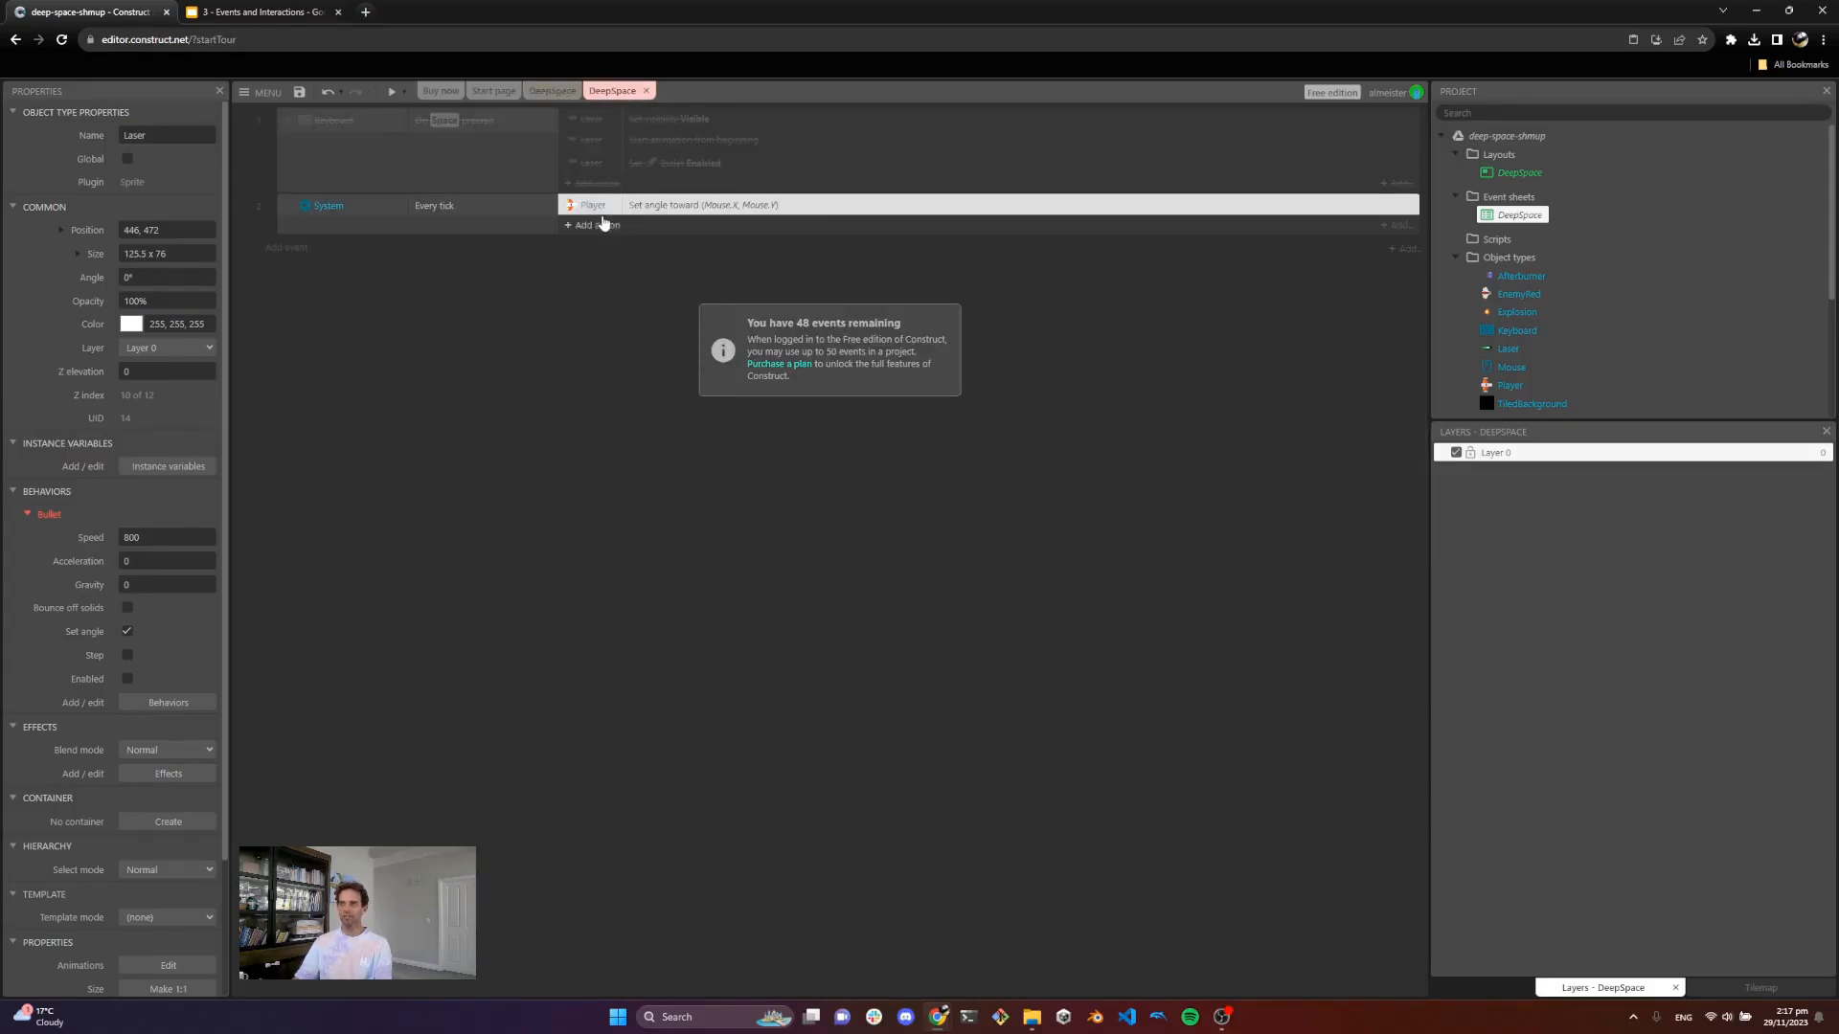
# Step: Add a new Mouse On click event for the left button, click type Clicked
pyautogui.click(286, 249)
pyautogui.doubleClick(702, 419)
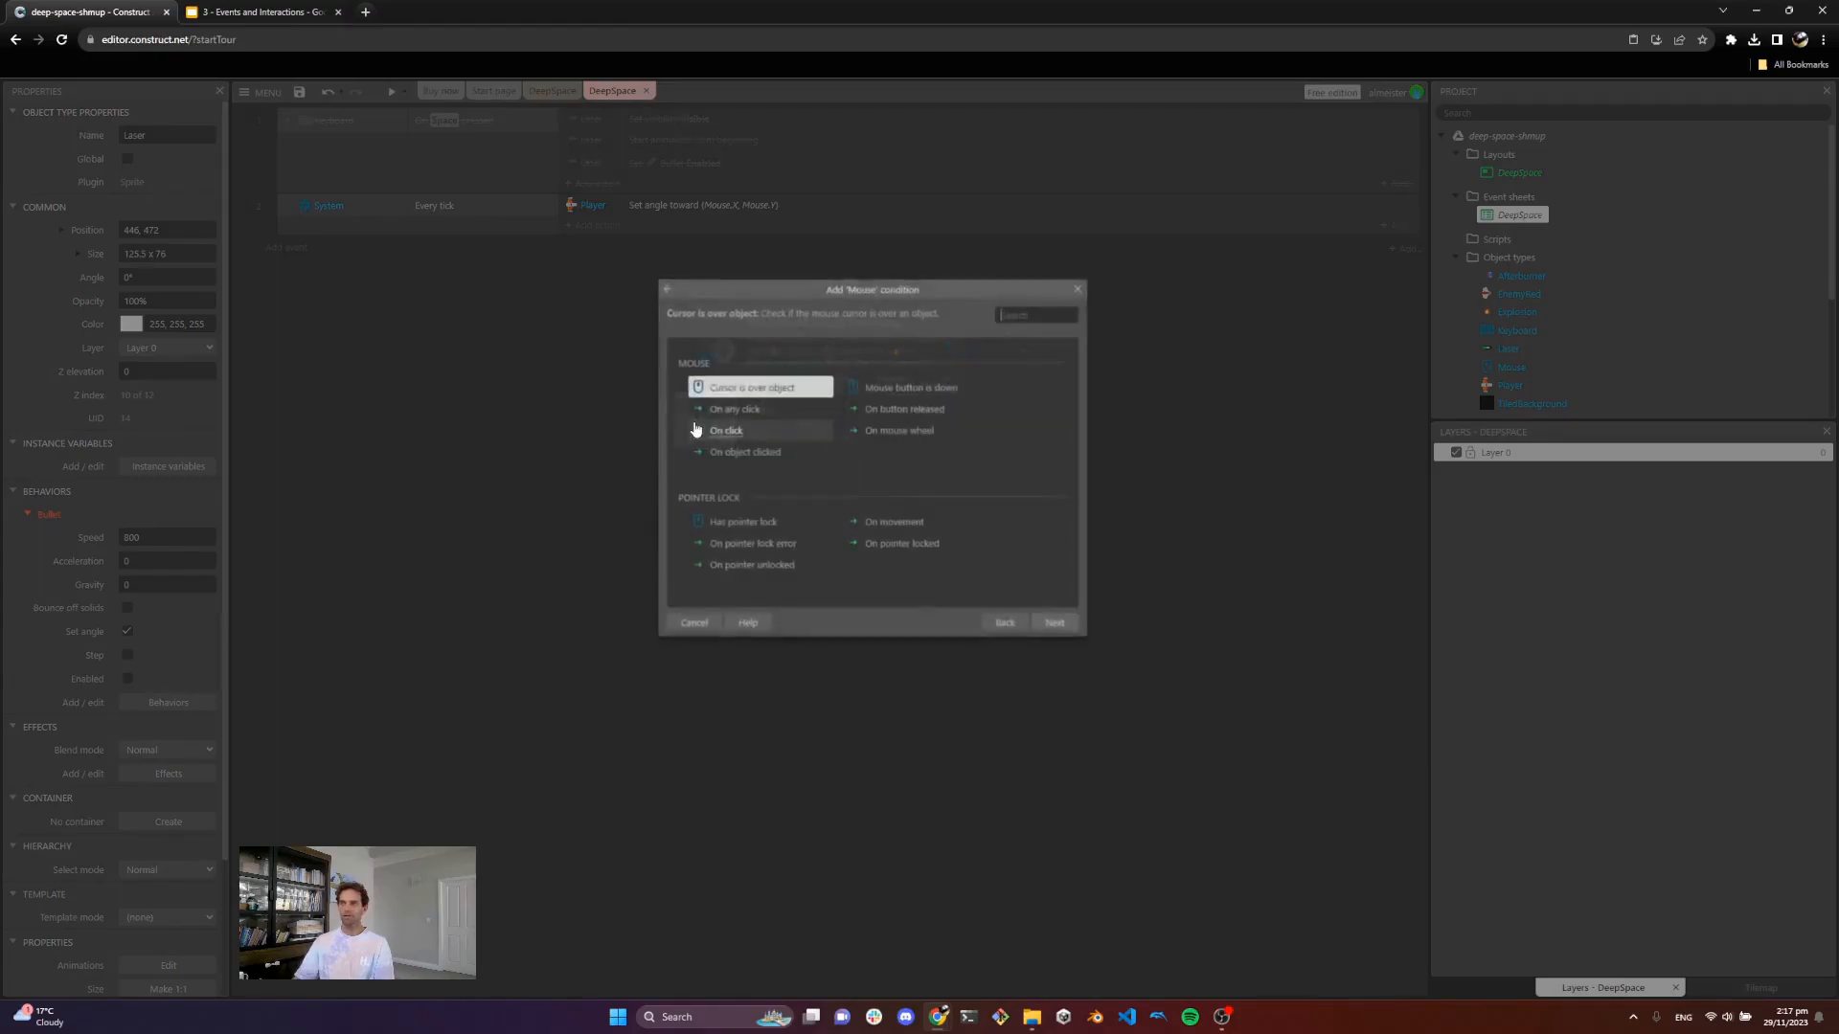
pyautogui.write('on')
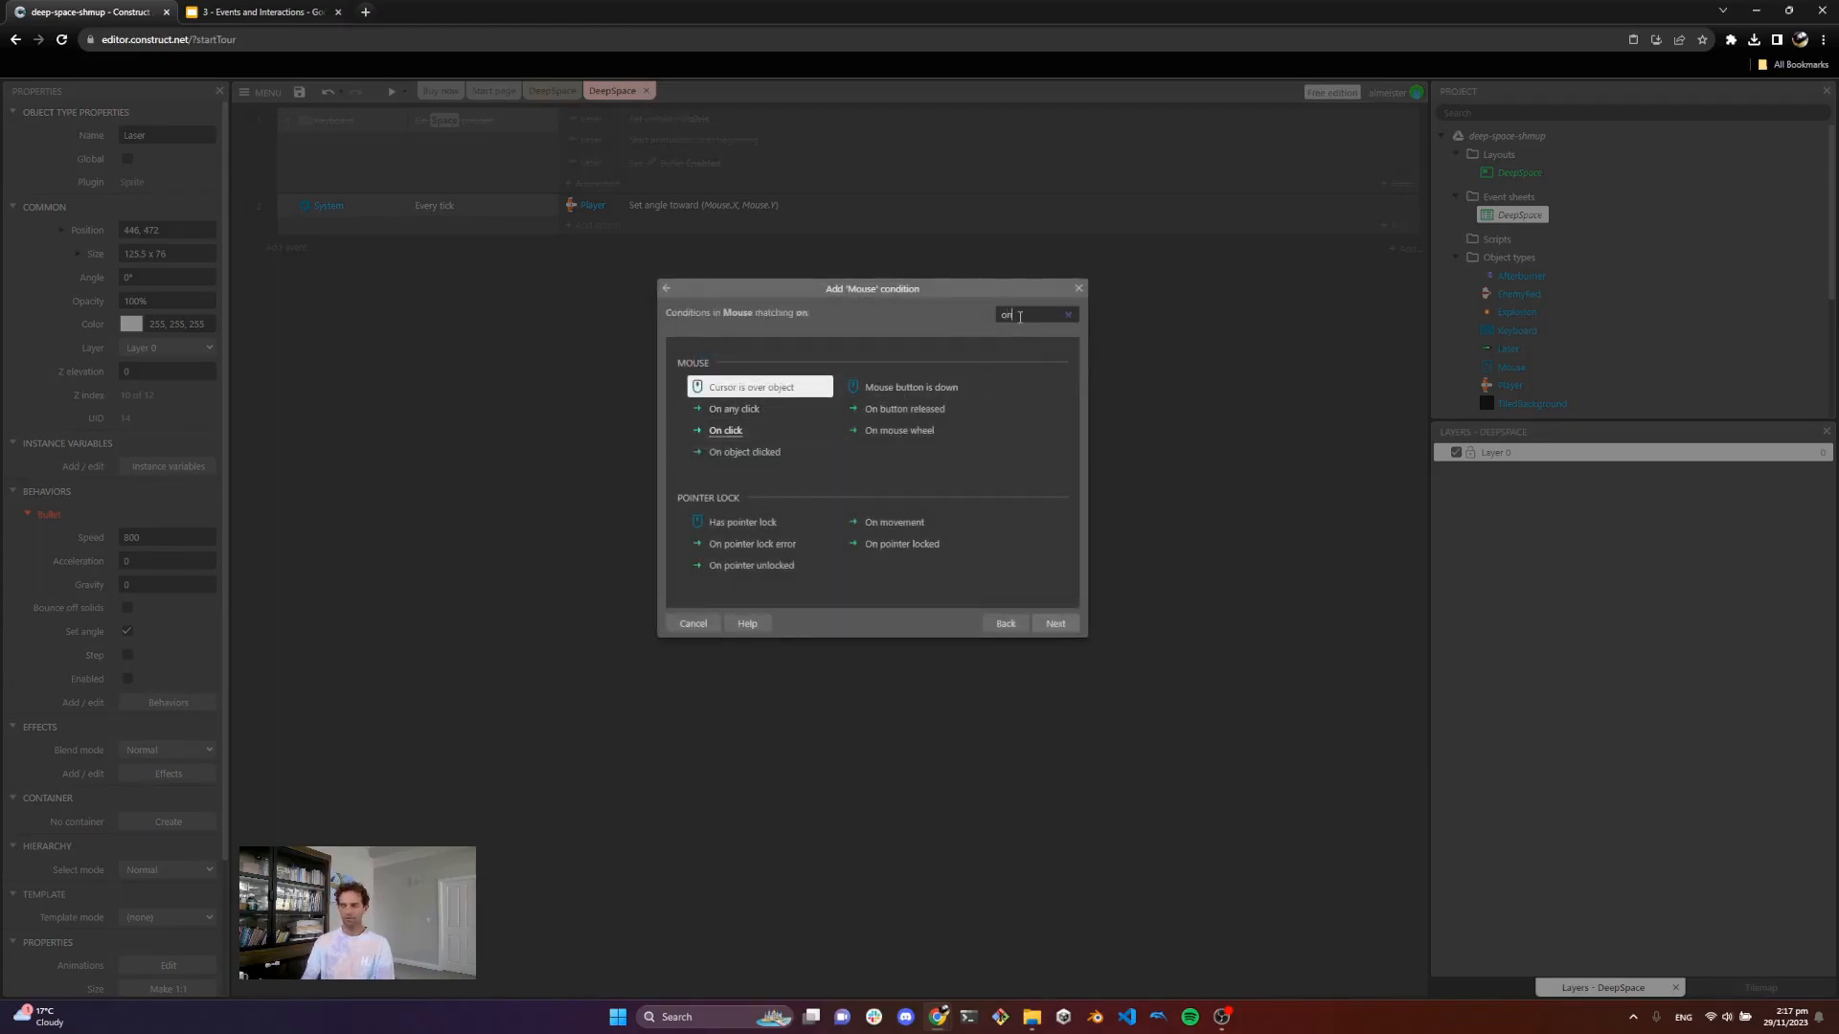
pyautogui.write(' cli')
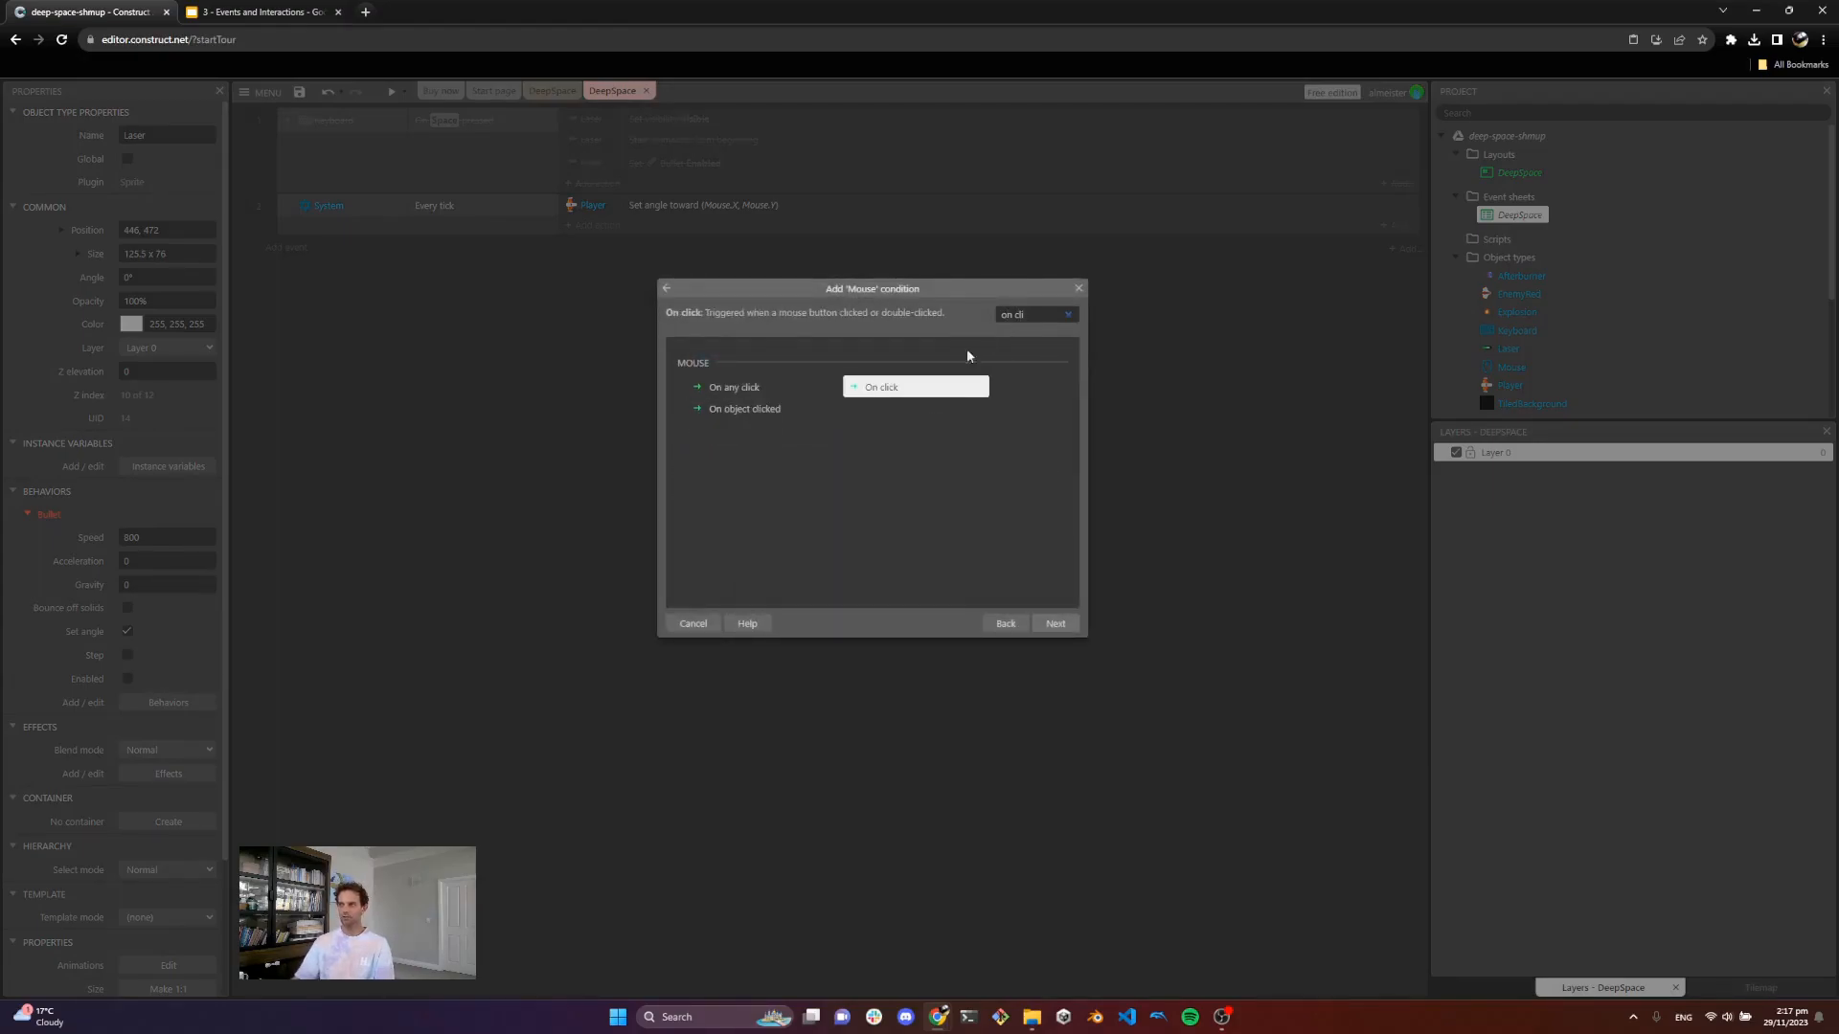
pyautogui.doubleClick(900, 387)
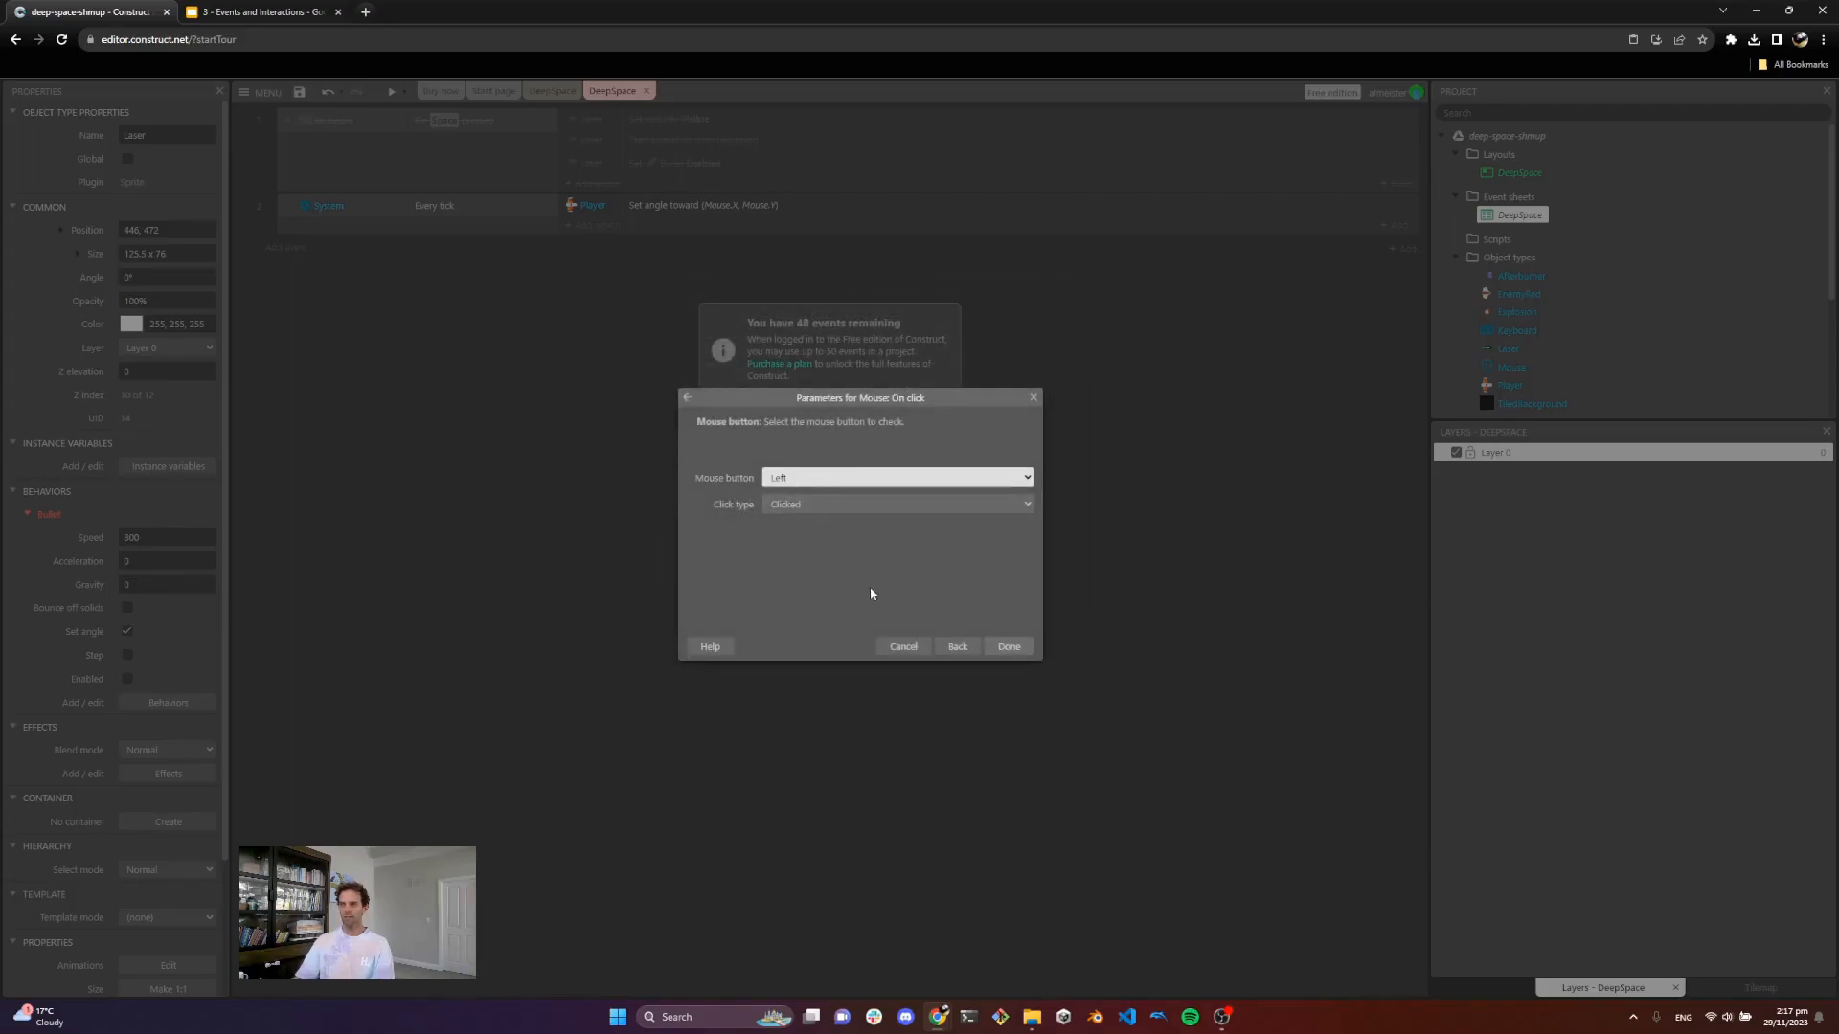
pyautogui.click(1011, 647)
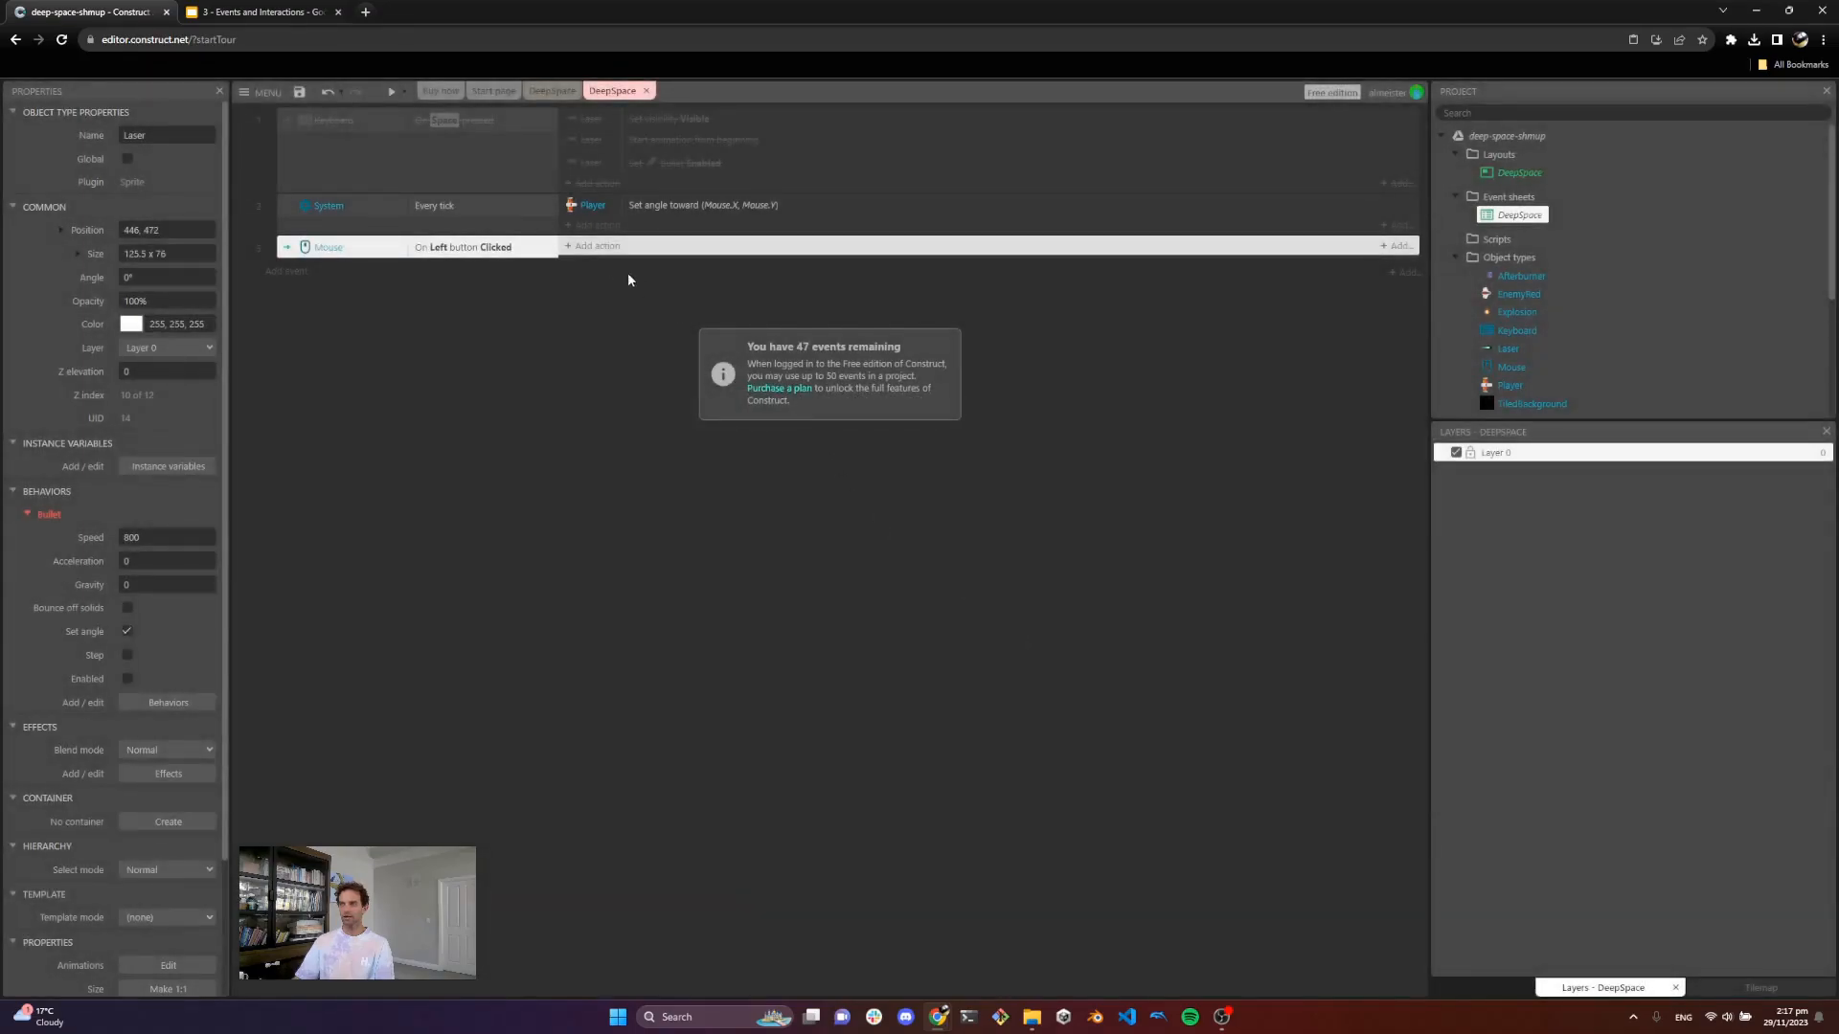
# Step: Add a Player Spawn another object action to the mouse click event that spawns the Laser object
pyautogui.click(600, 247)
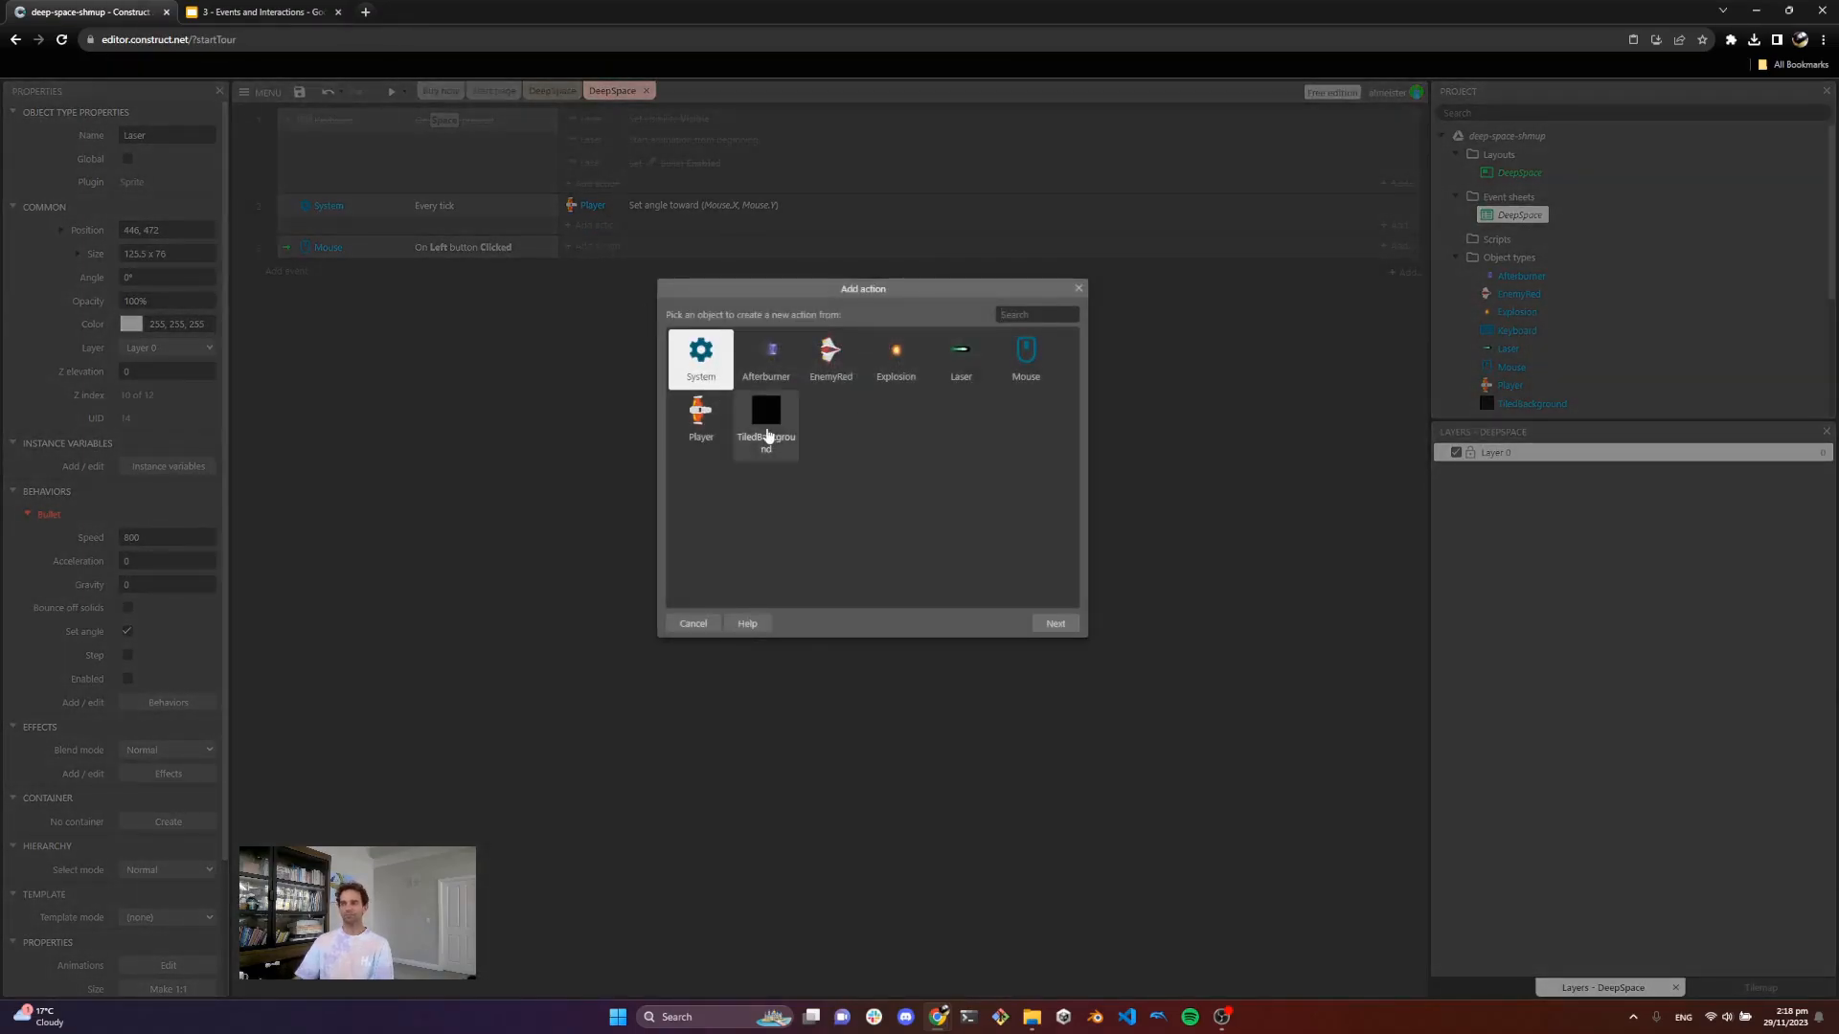
pyautogui.click(699, 424)
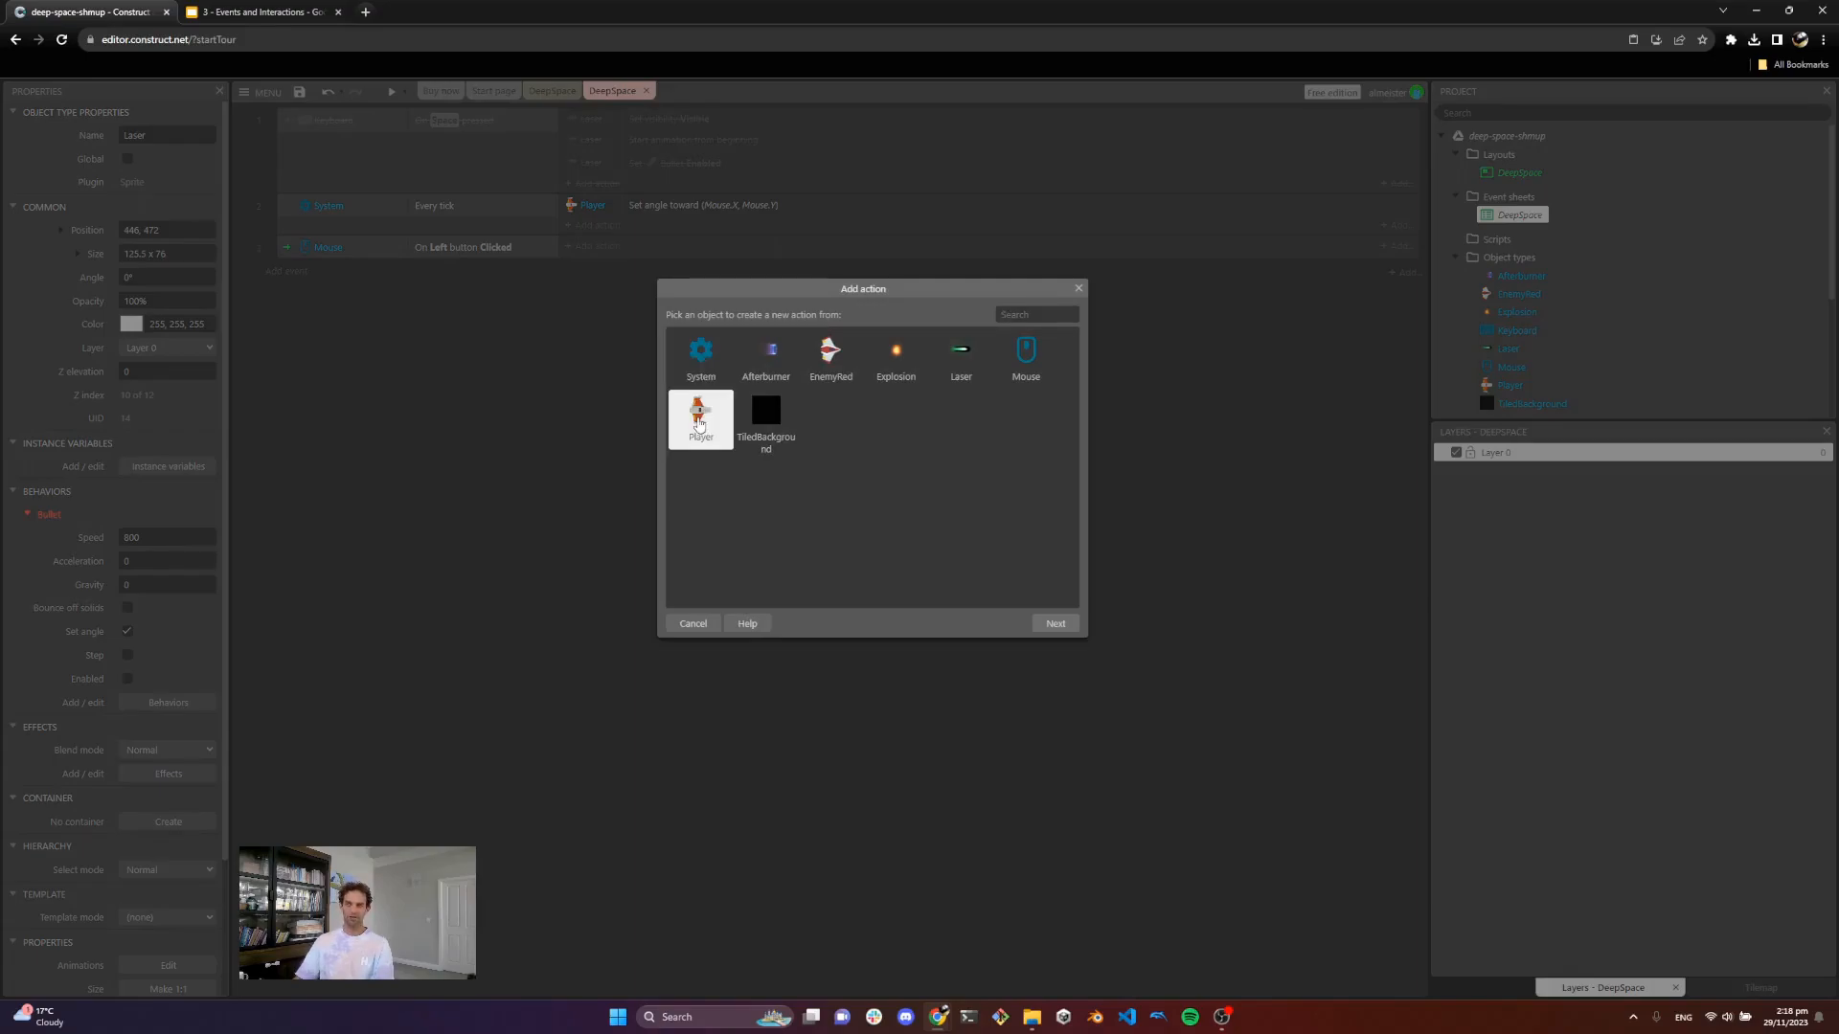
pyautogui.click(1063, 625)
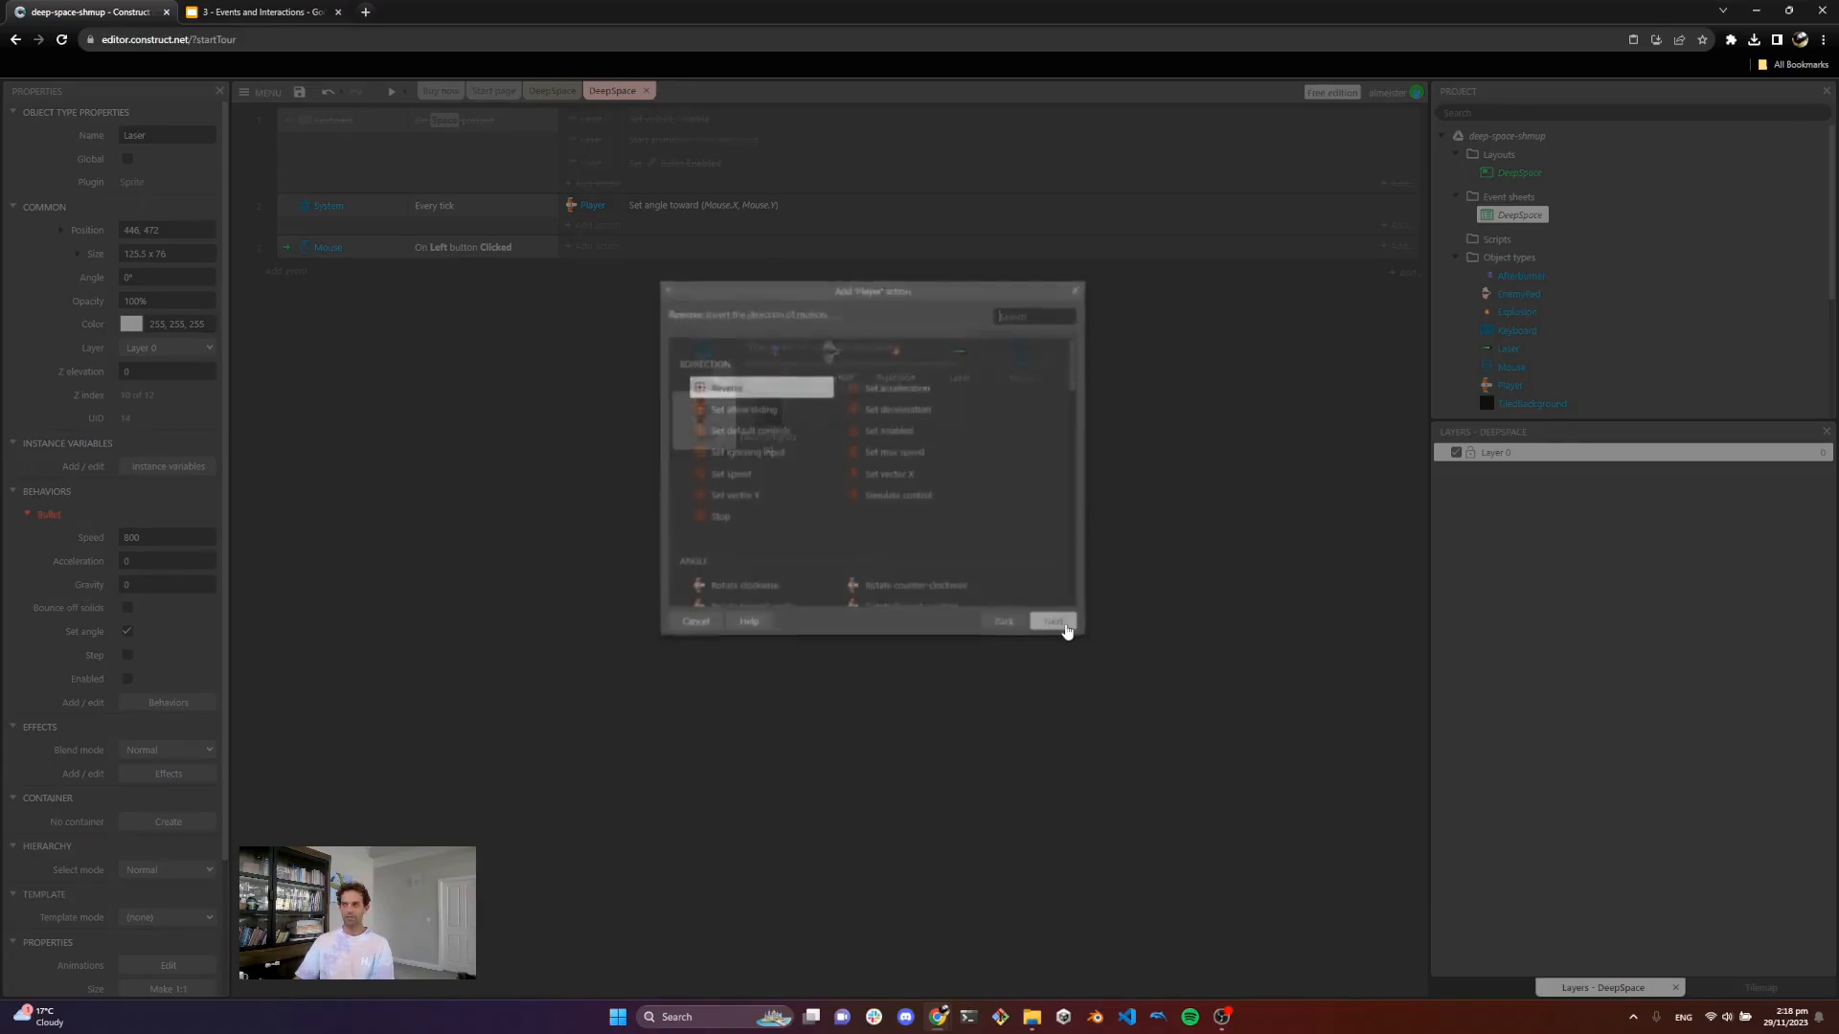
pyautogui.click(1025, 314)
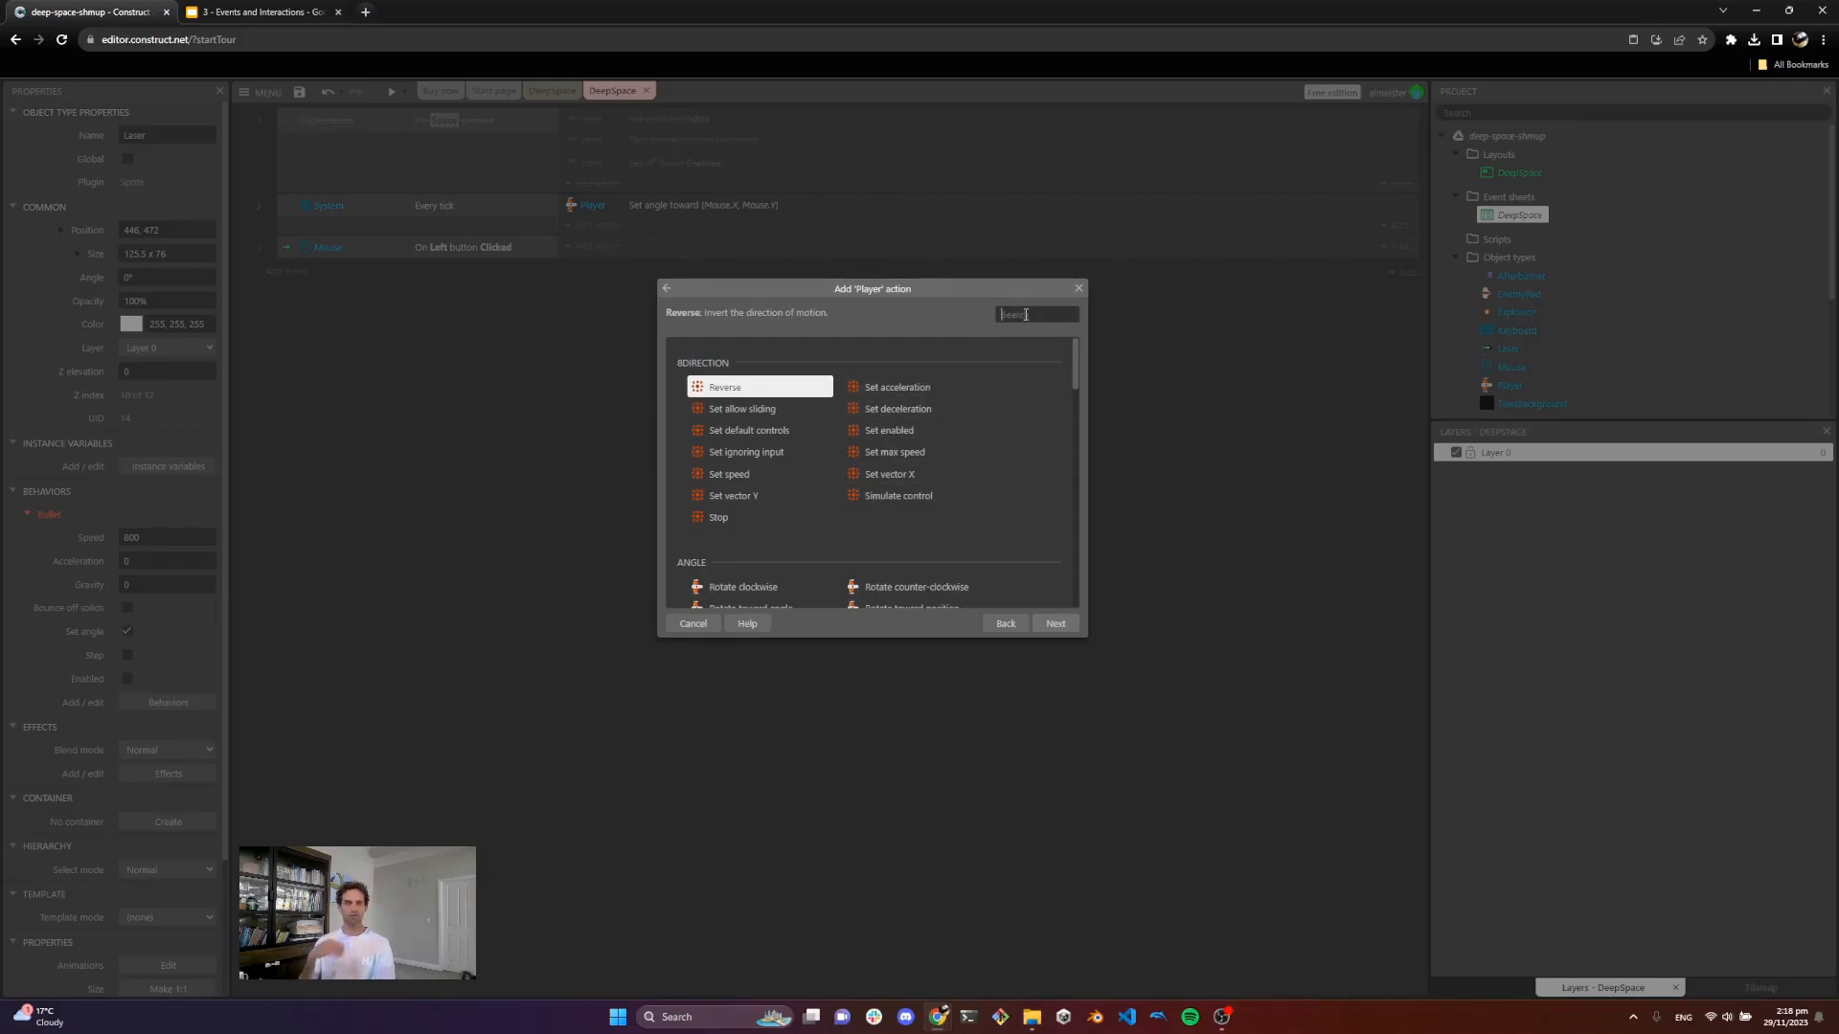
pyautogui.write('spa')
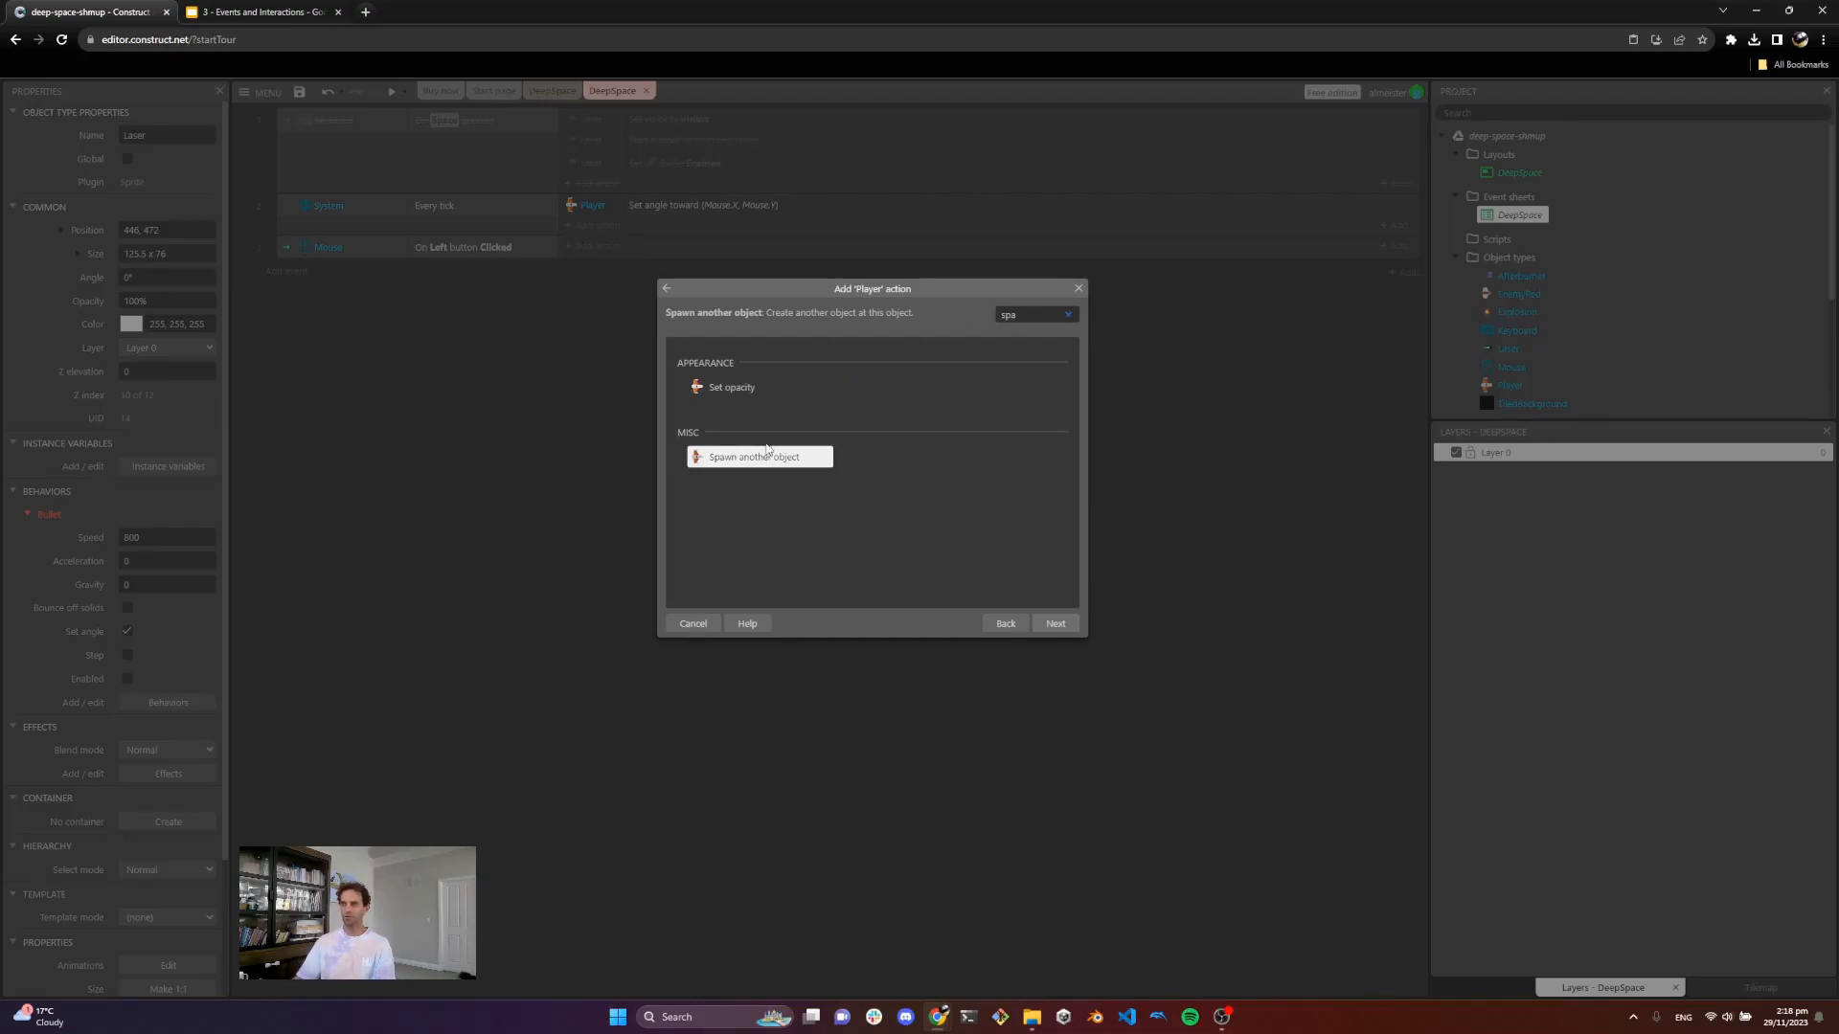
pyautogui.doubleClick(762, 462)
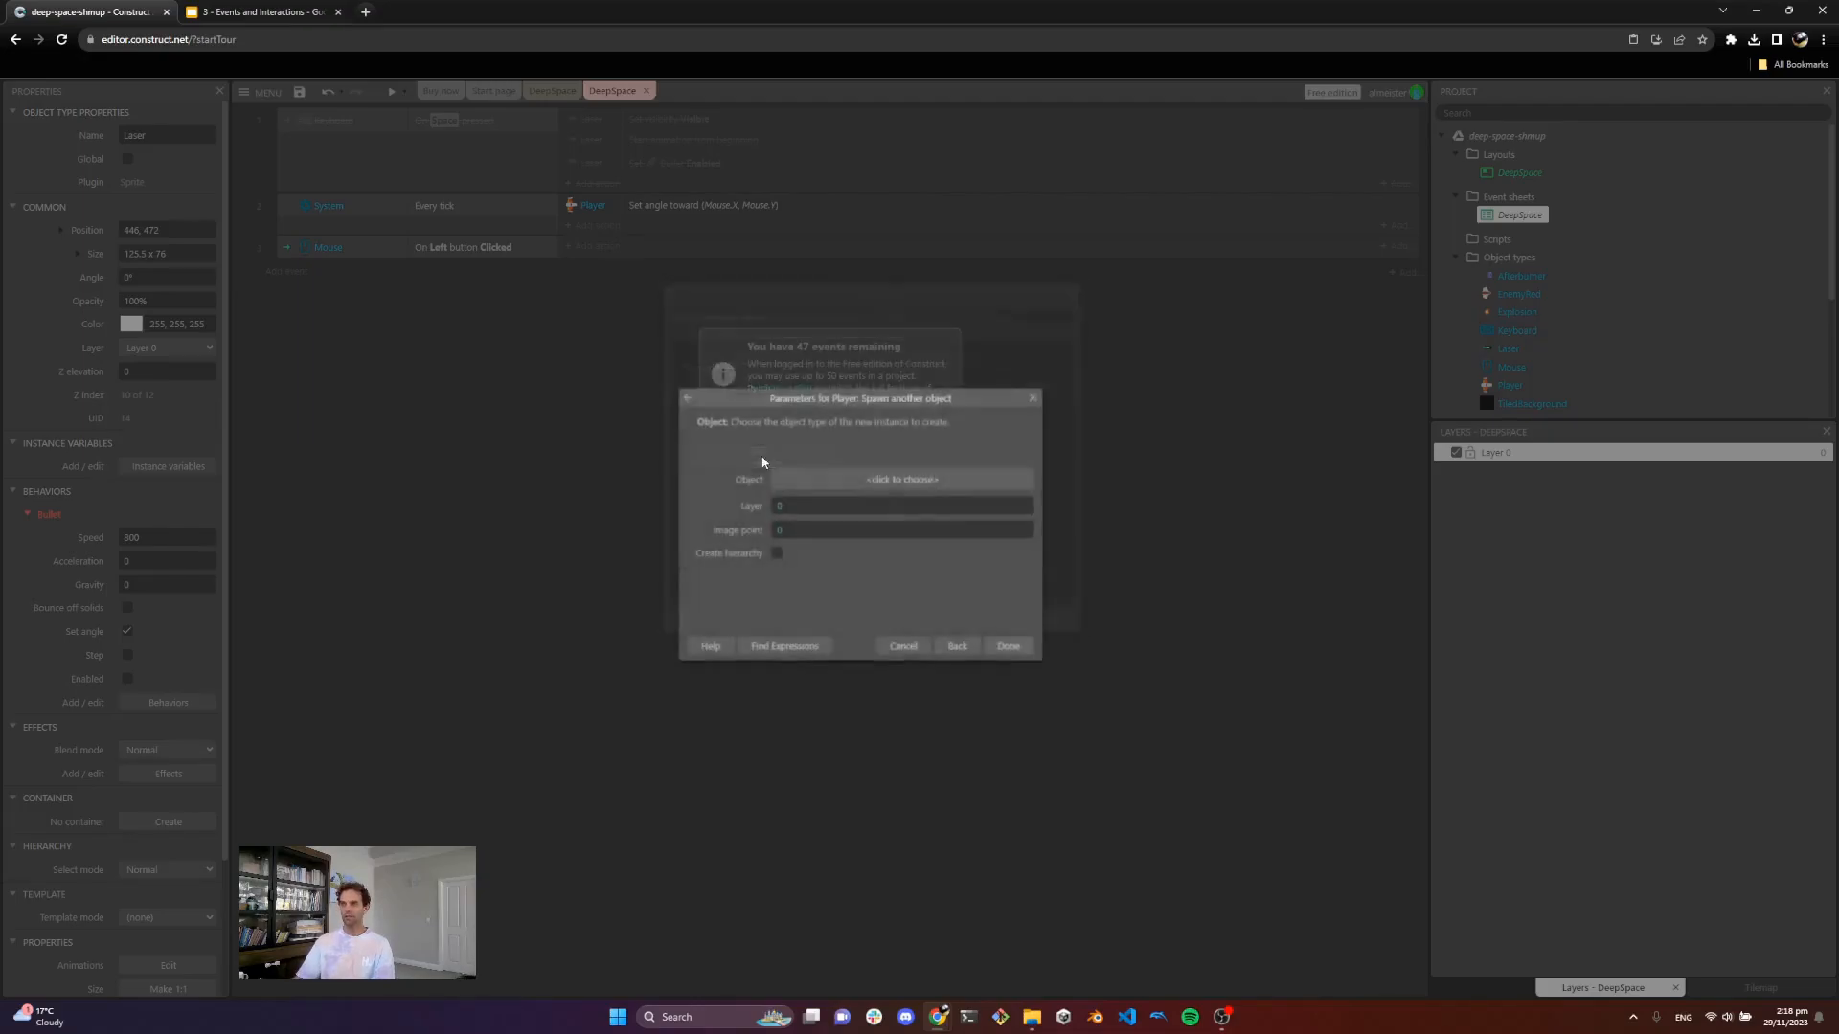
pyautogui.click(872, 487)
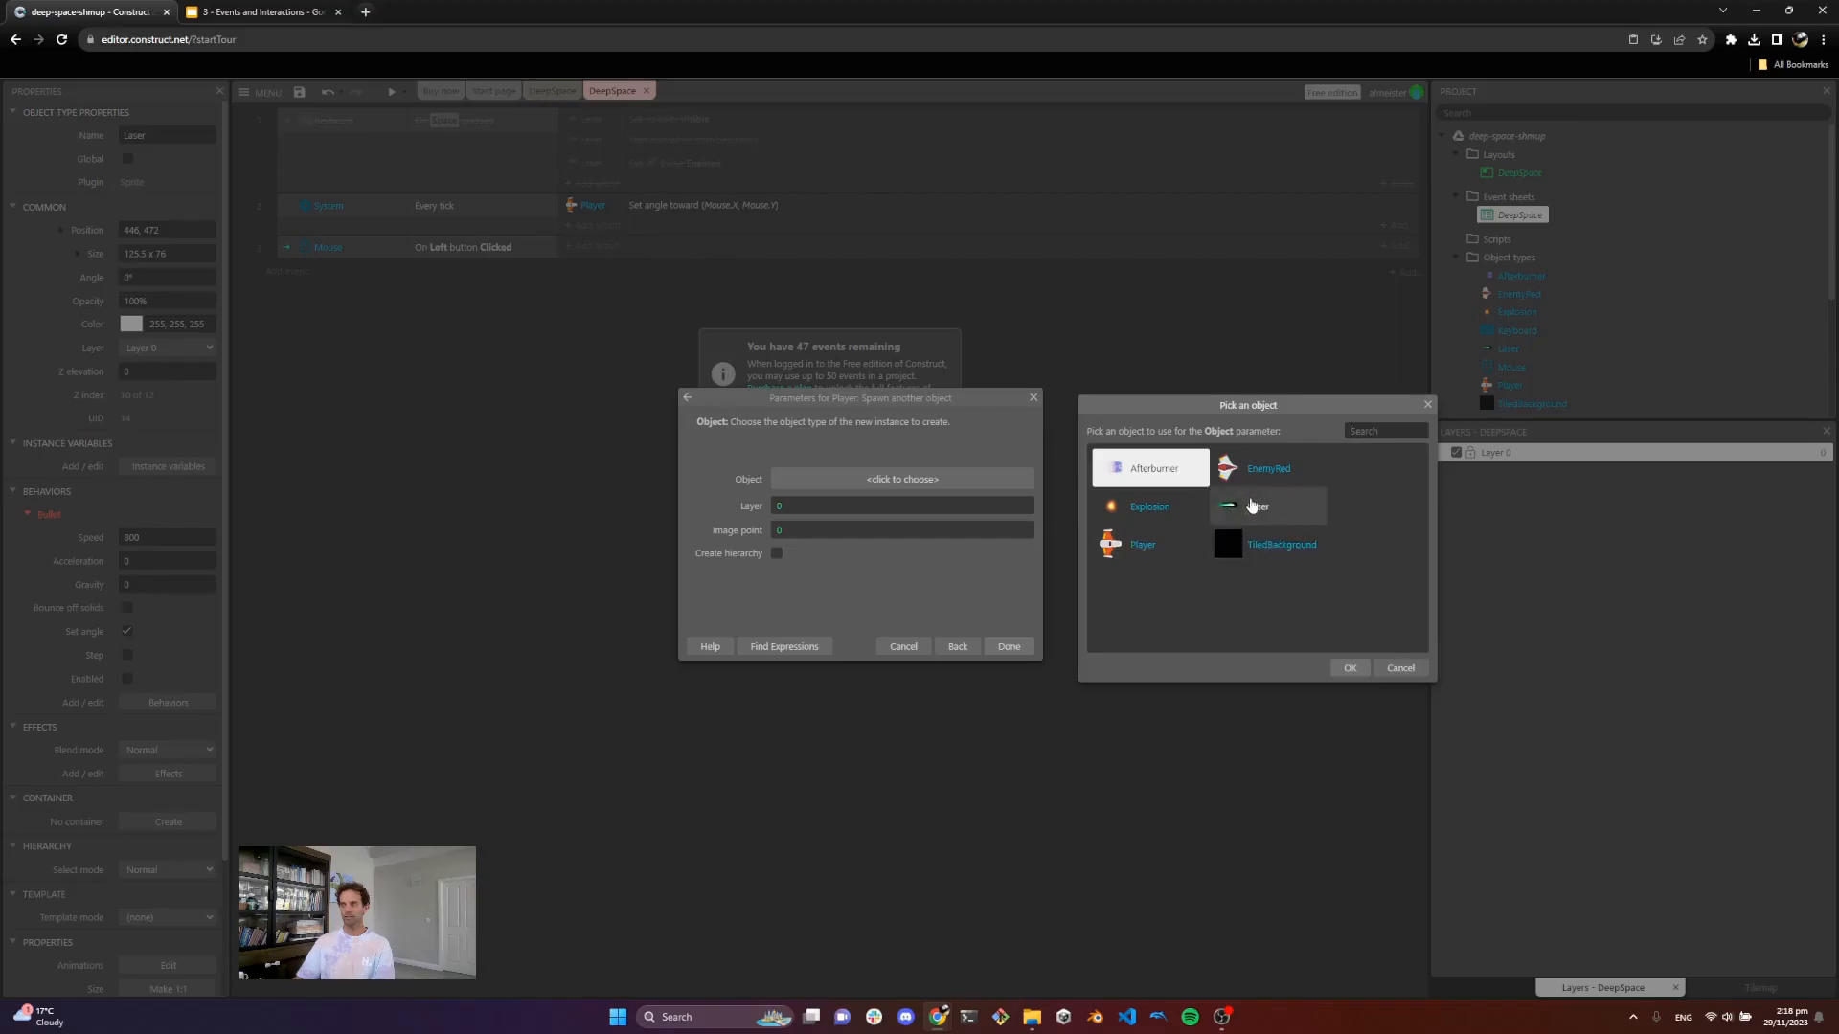
pyautogui.click(1252, 508)
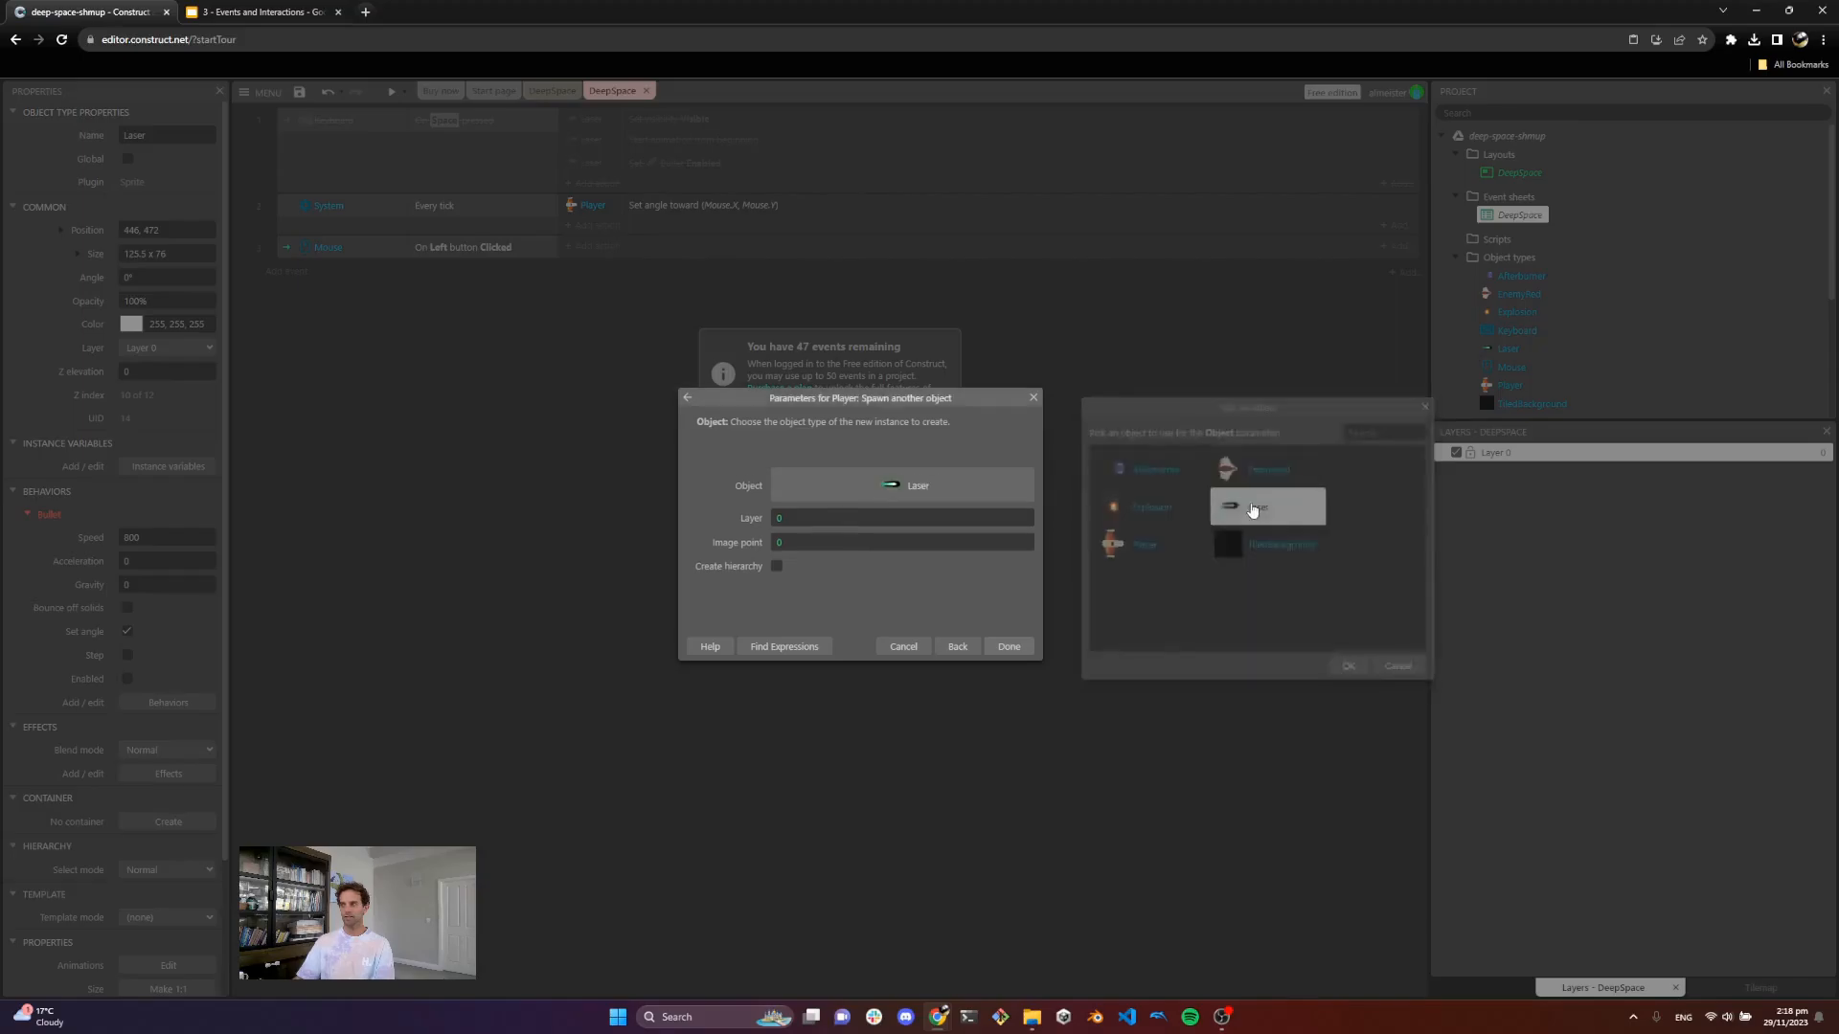
pyautogui.click(1009, 647)
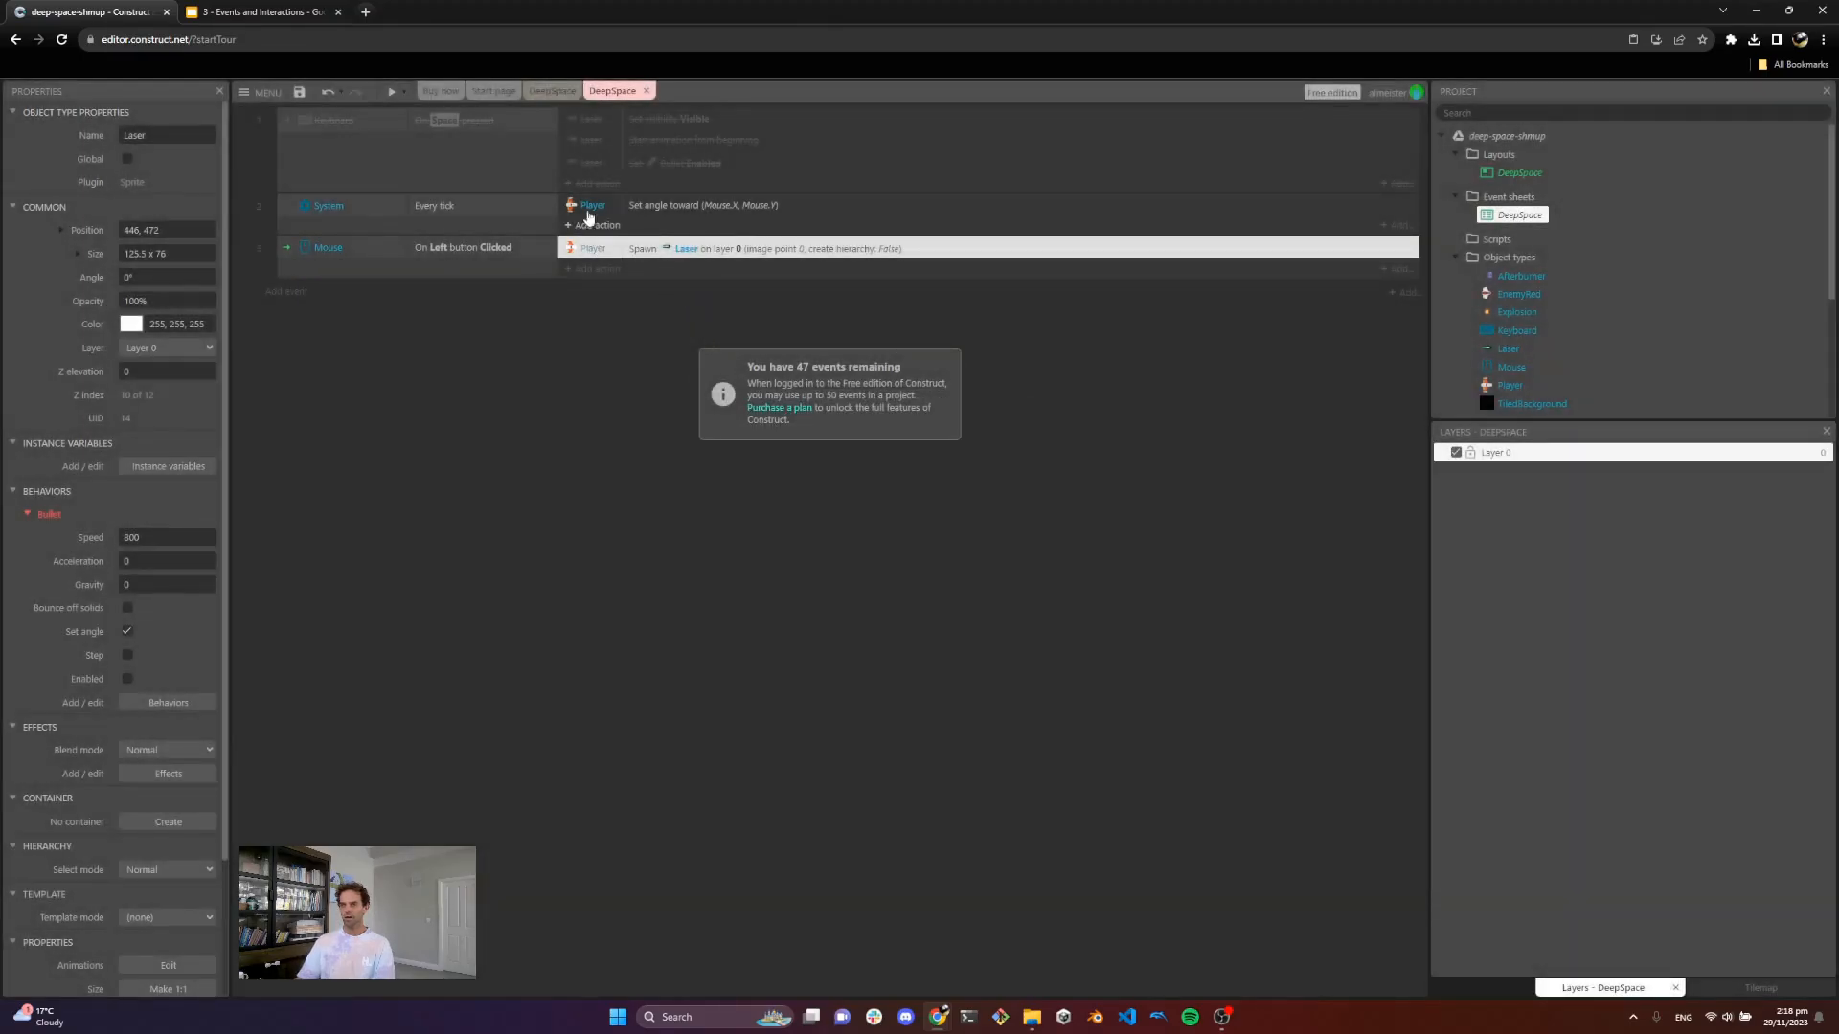
# Step: Preview the game from the layout to test the player firing lasers, then close the preview
pyautogui.click(553, 92)
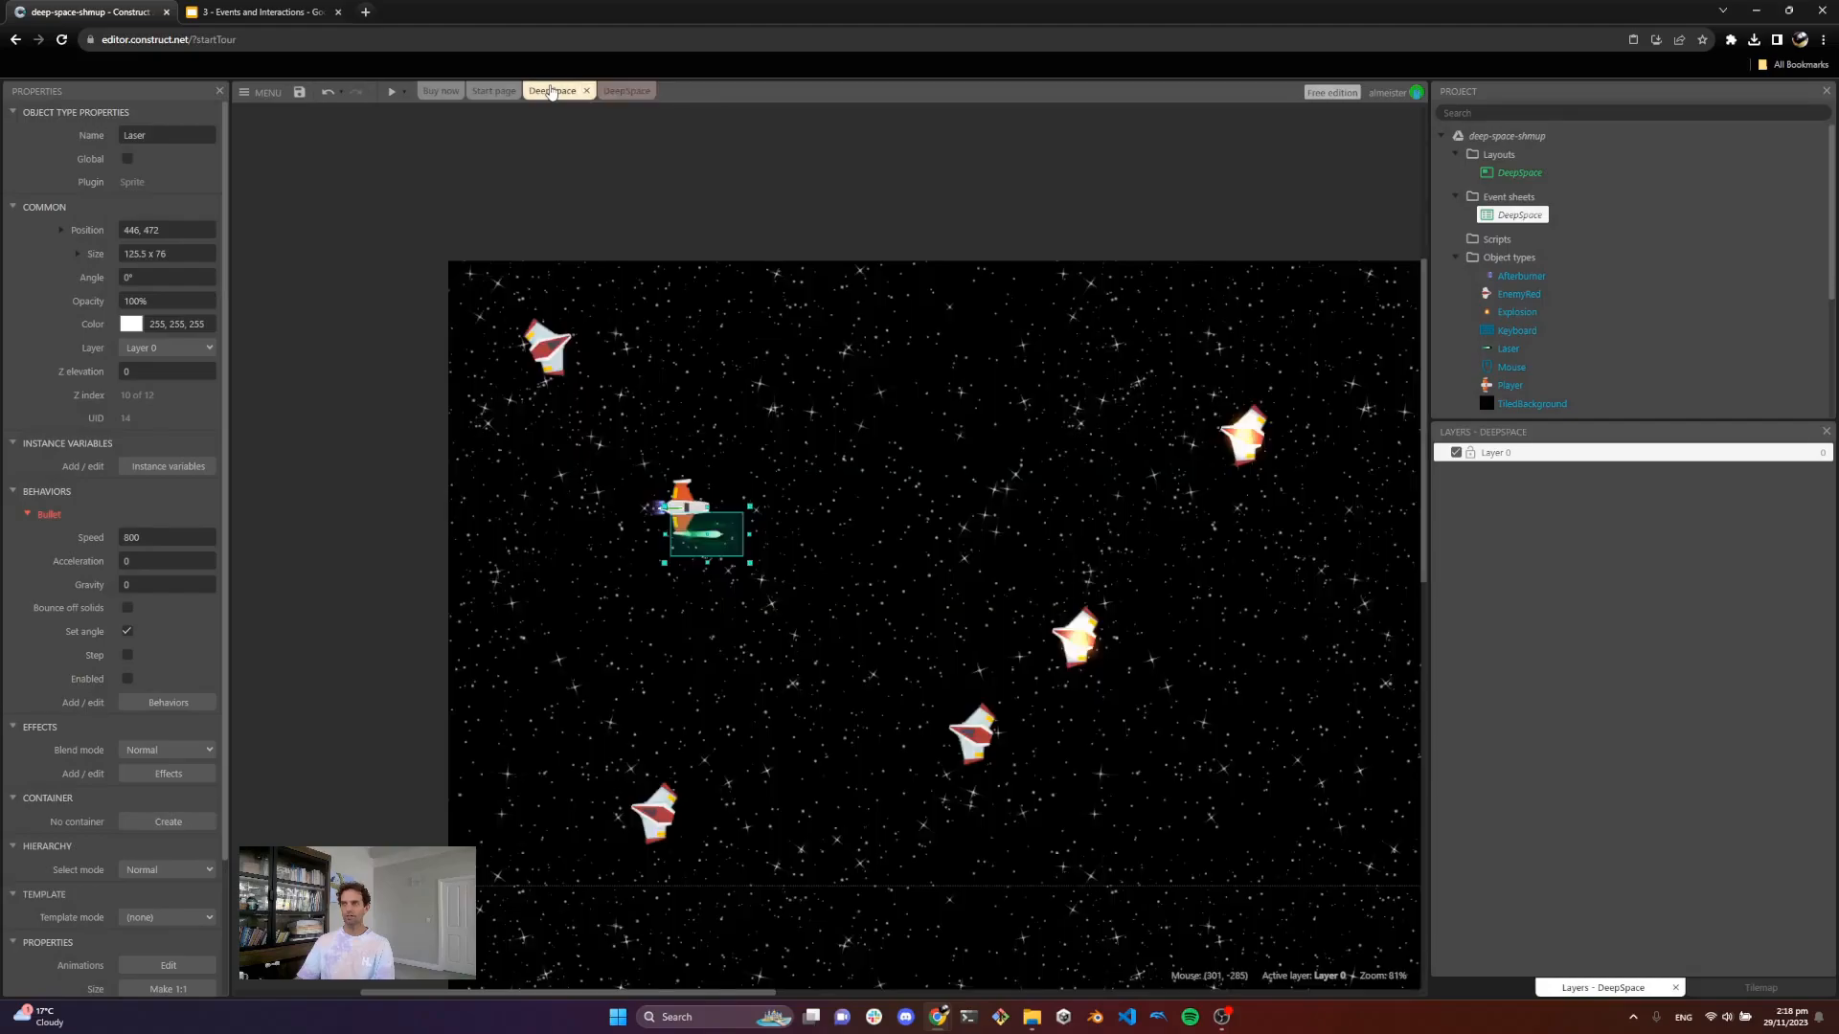
pyautogui.click(392, 91)
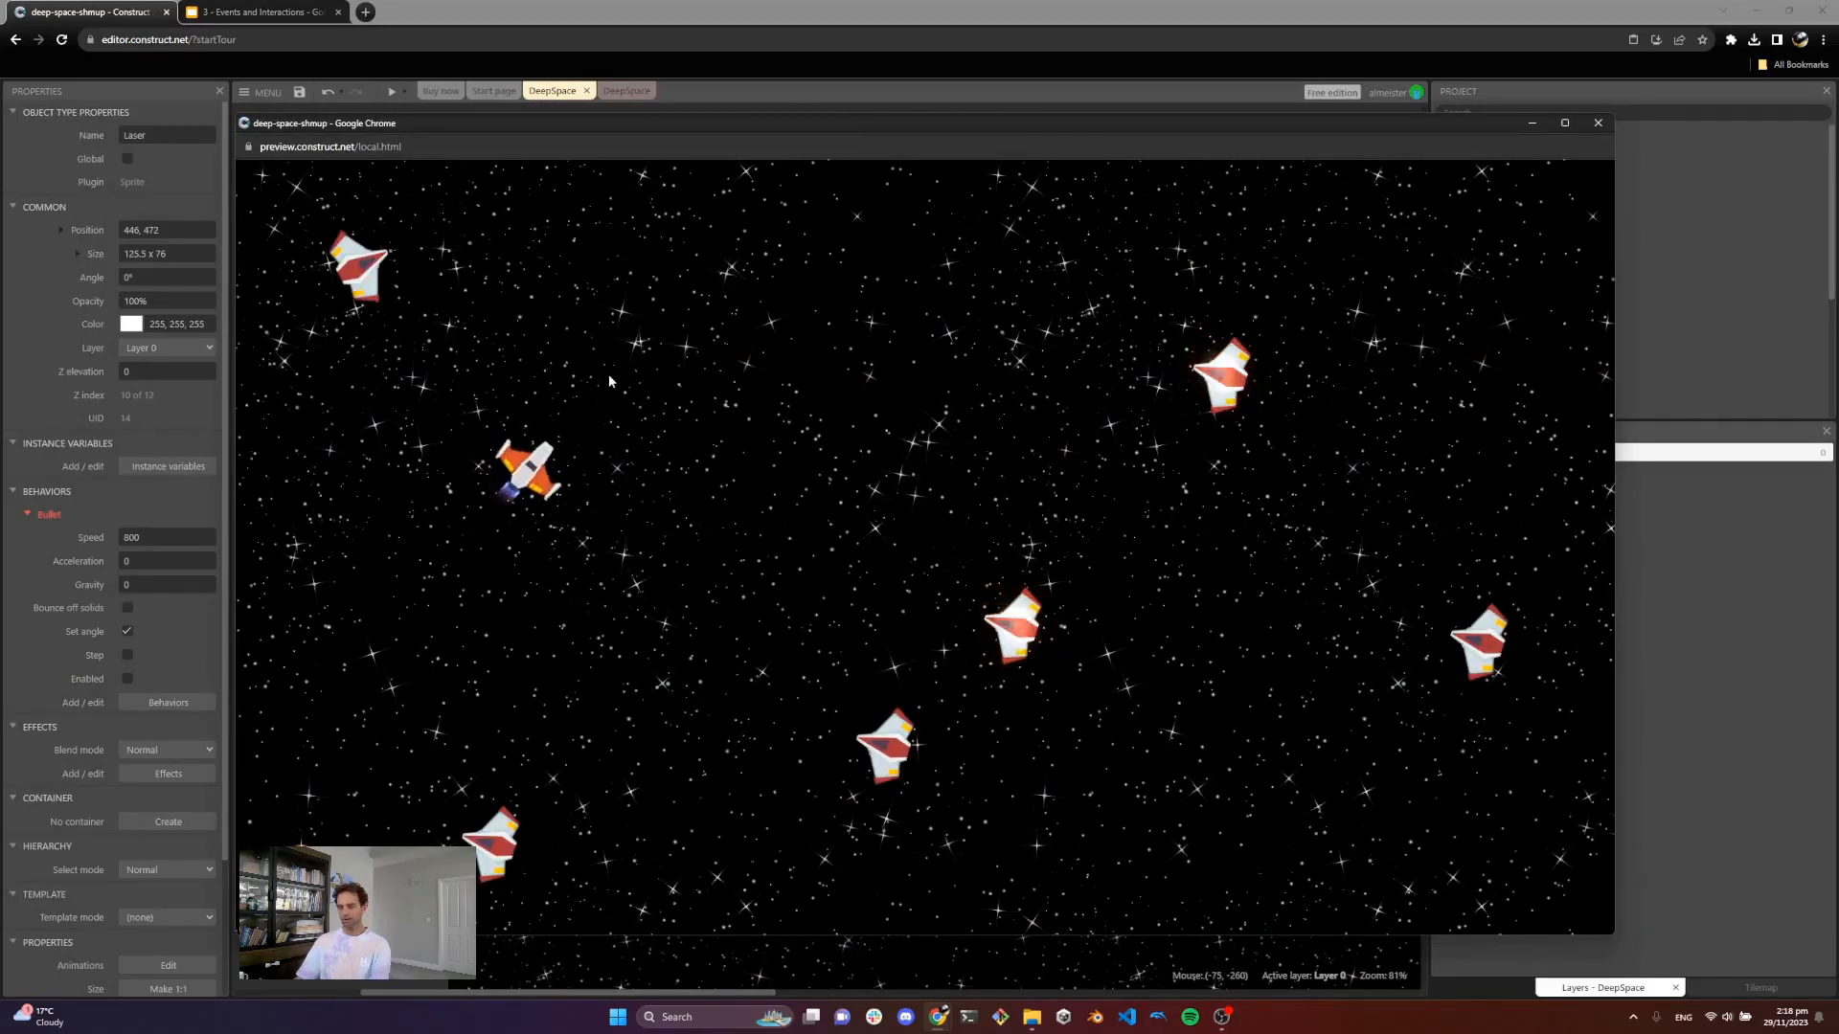
pyautogui.press('Right')
pyautogui.press('Down')
pyautogui.press('Left')
pyautogui.press('Up')
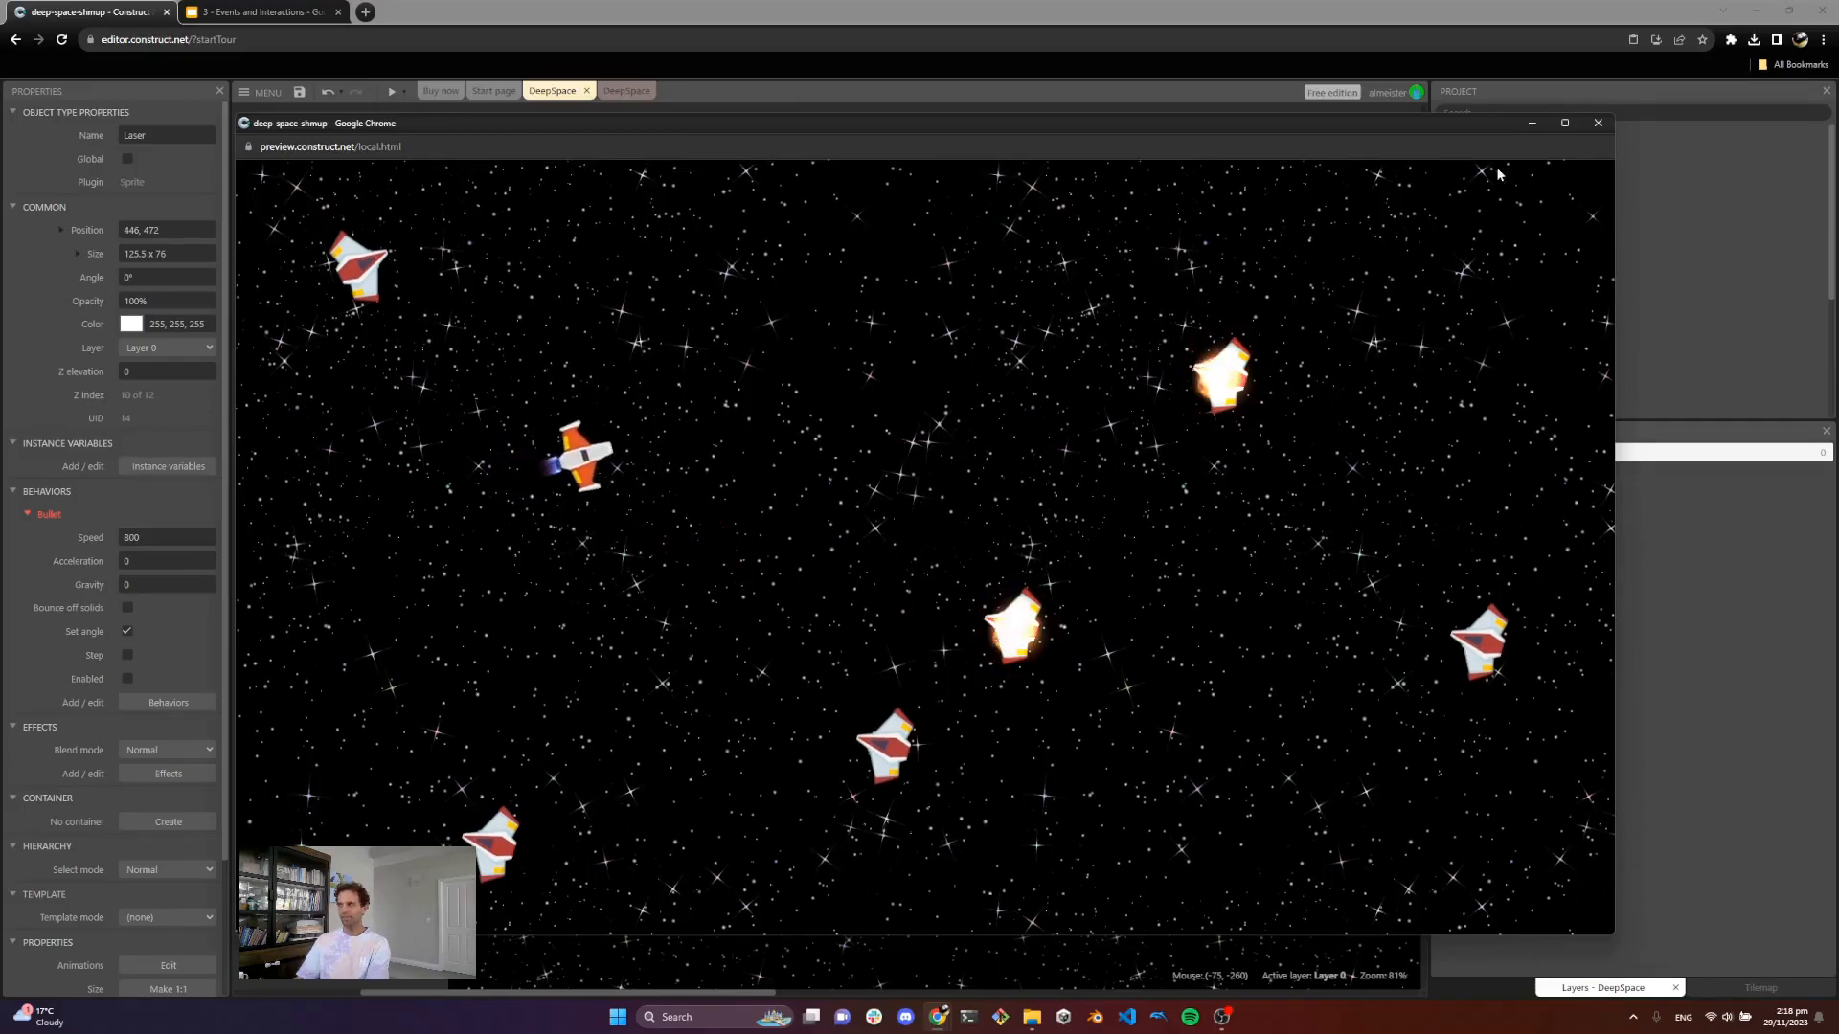
pyautogui.click(1587, 129)
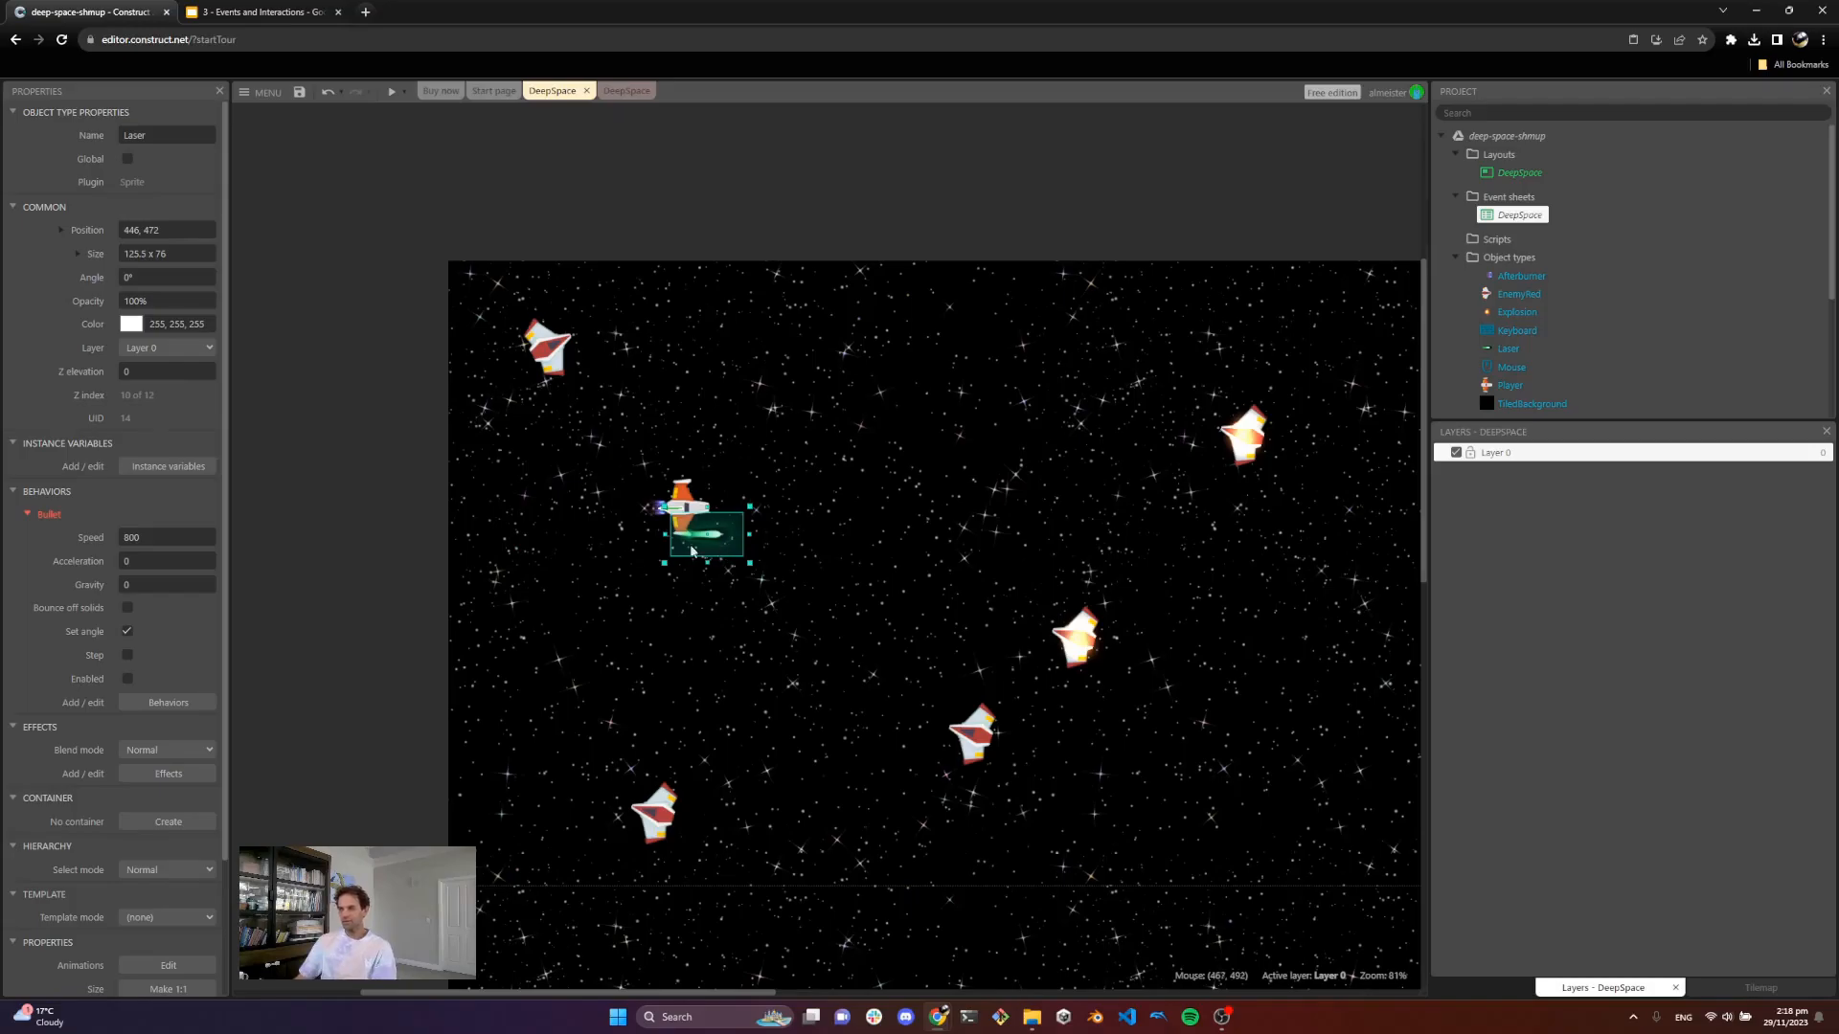
# Step: Enable the Laser's Bullet behavior and make the Laser initially visible
pyautogui.scroll(-2, 59, 504)
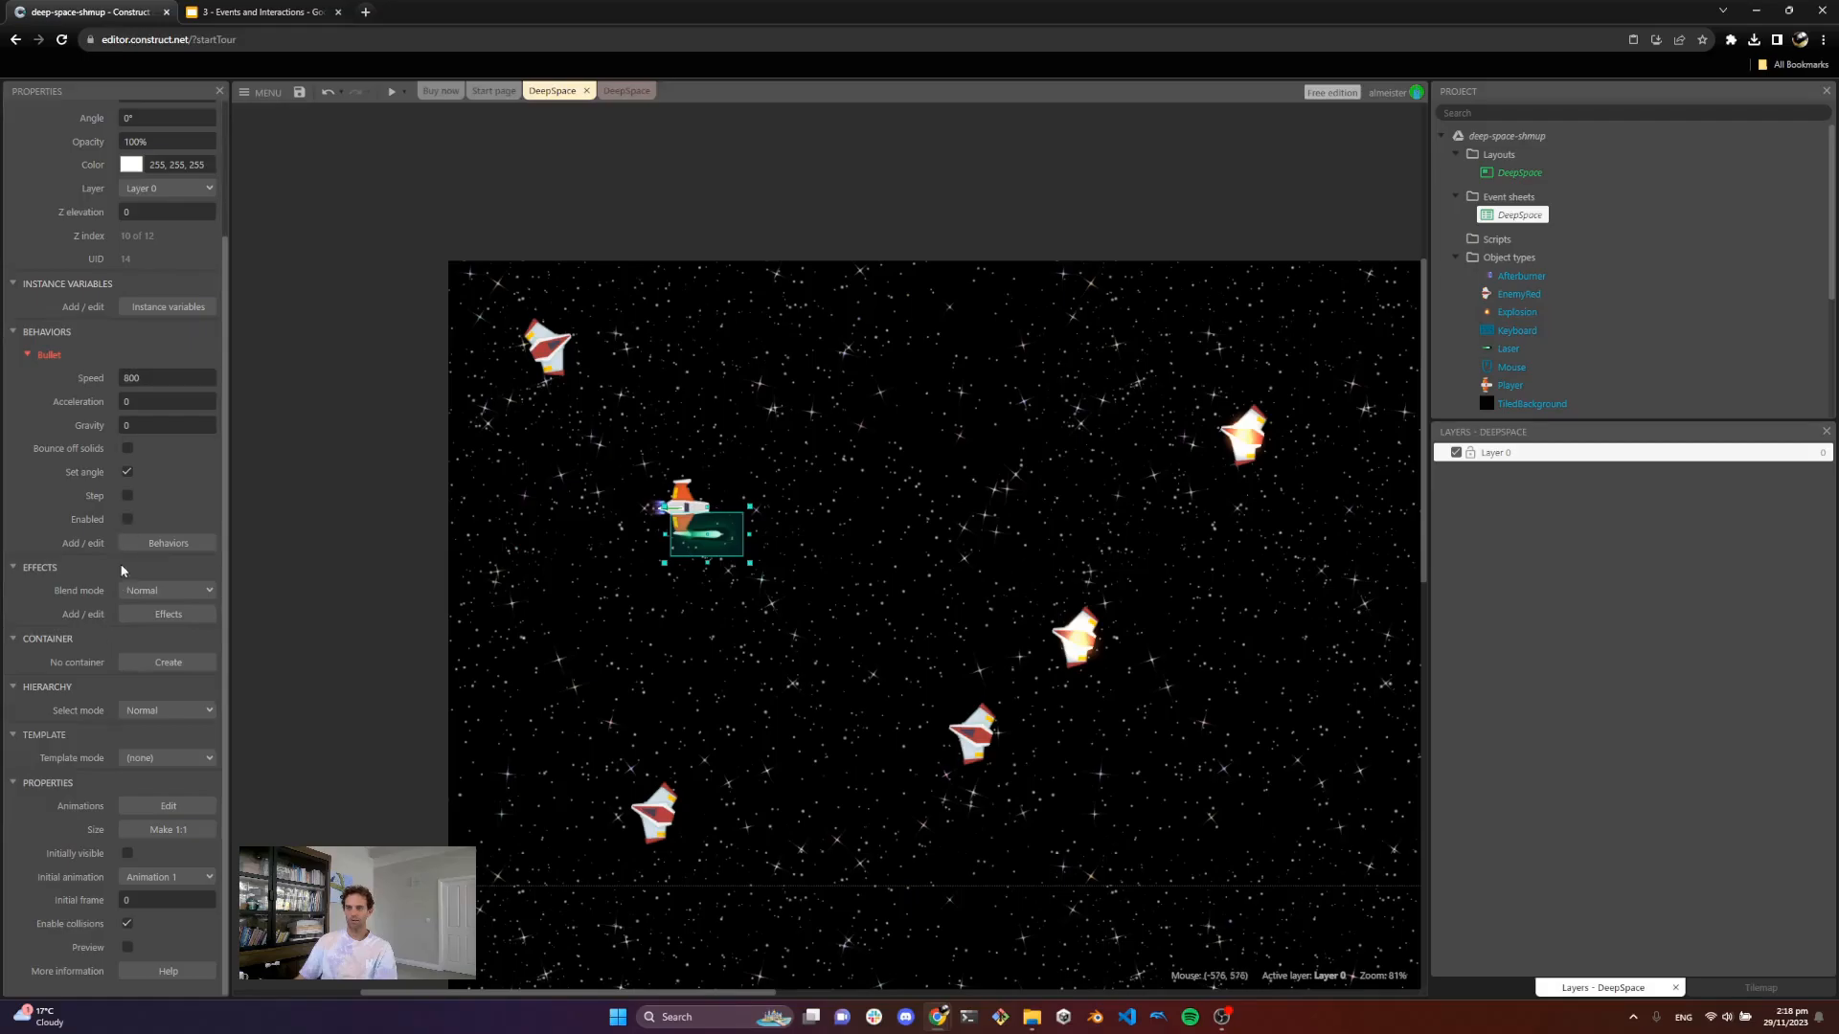
pyautogui.click(127, 519)
pyautogui.scroll(-1, 102, 651)
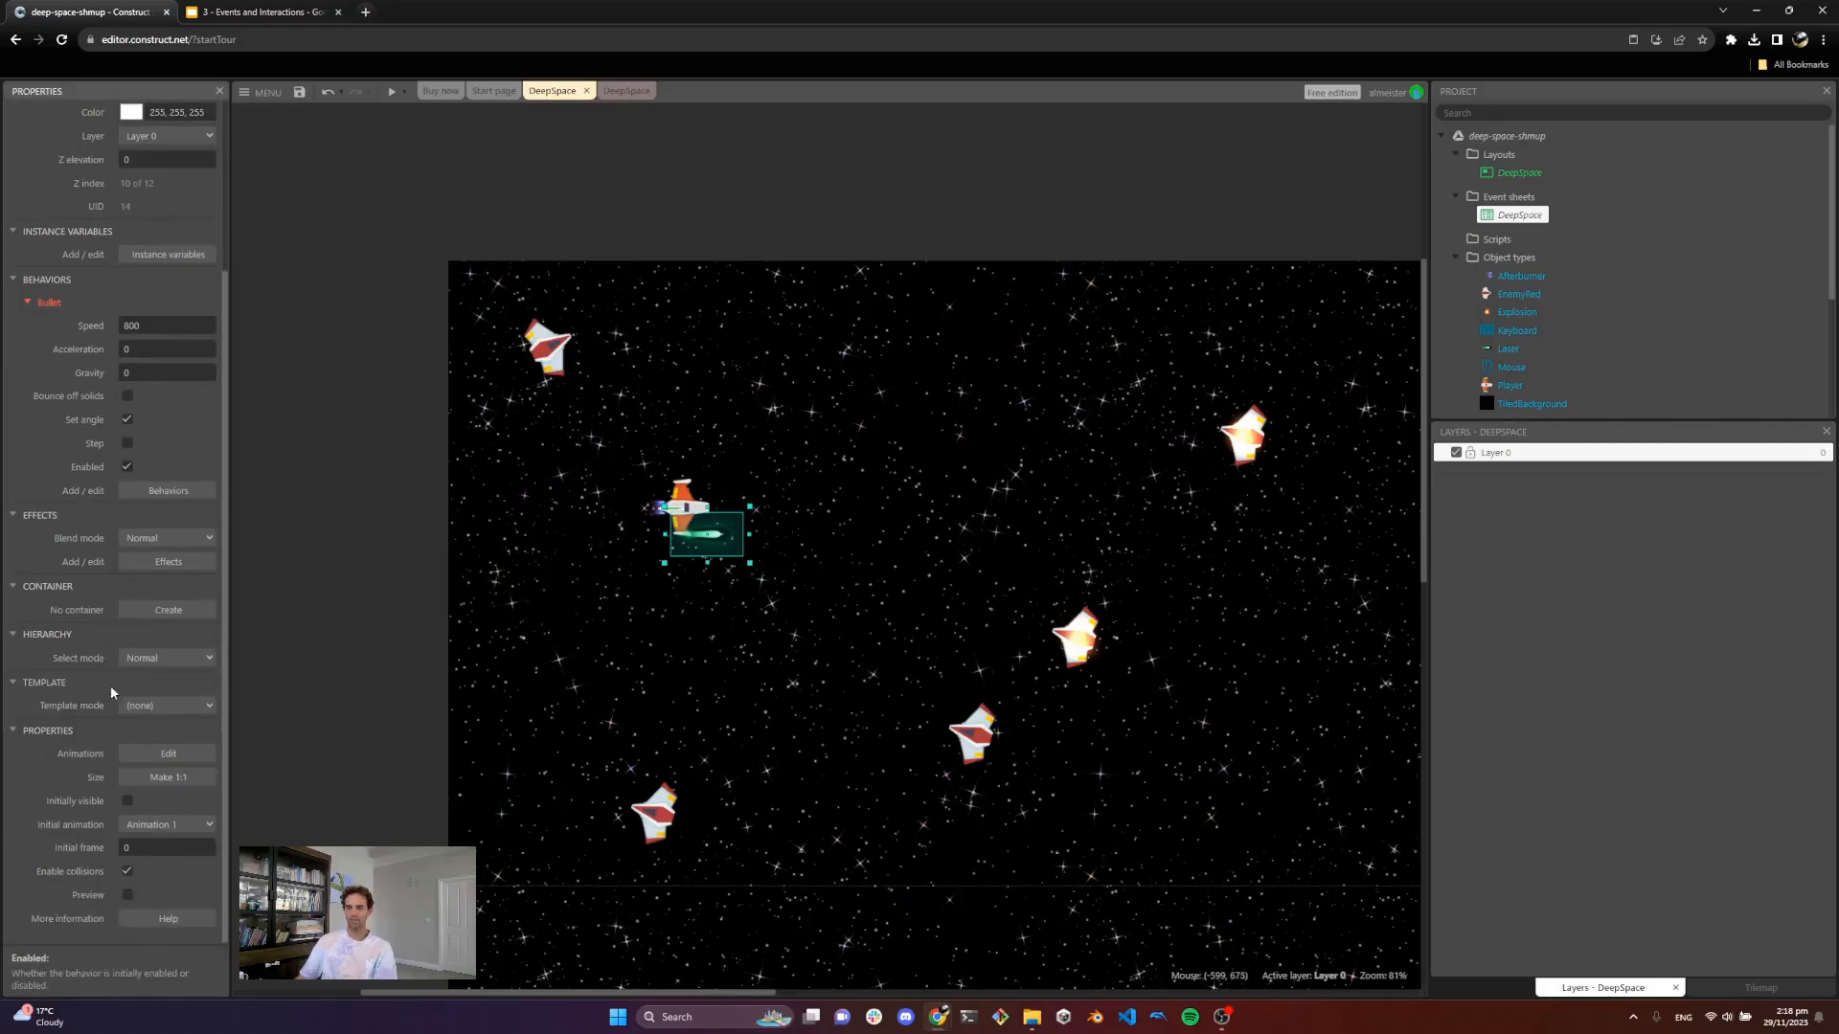
pyautogui.click(131, 804)
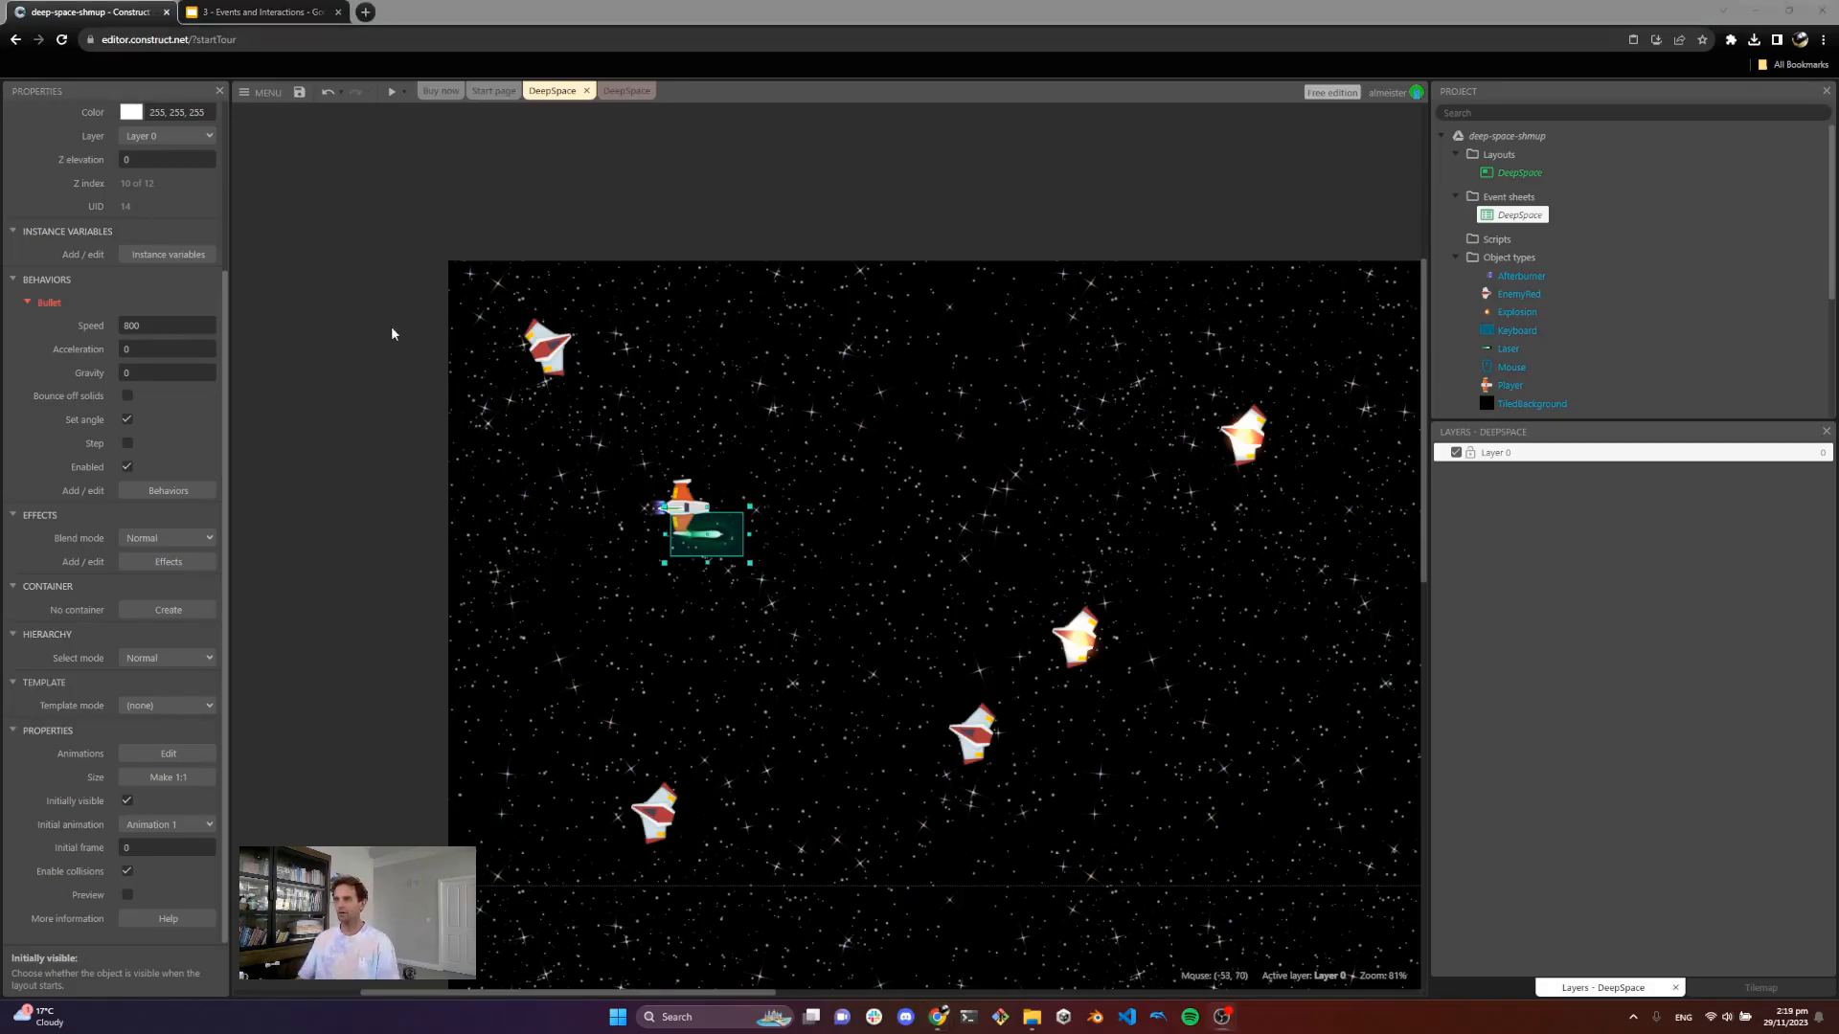
# Step: Preview the game and test clicking to fire lasers while moving the ship, then close the preview
pyautogui.click(391, 92)
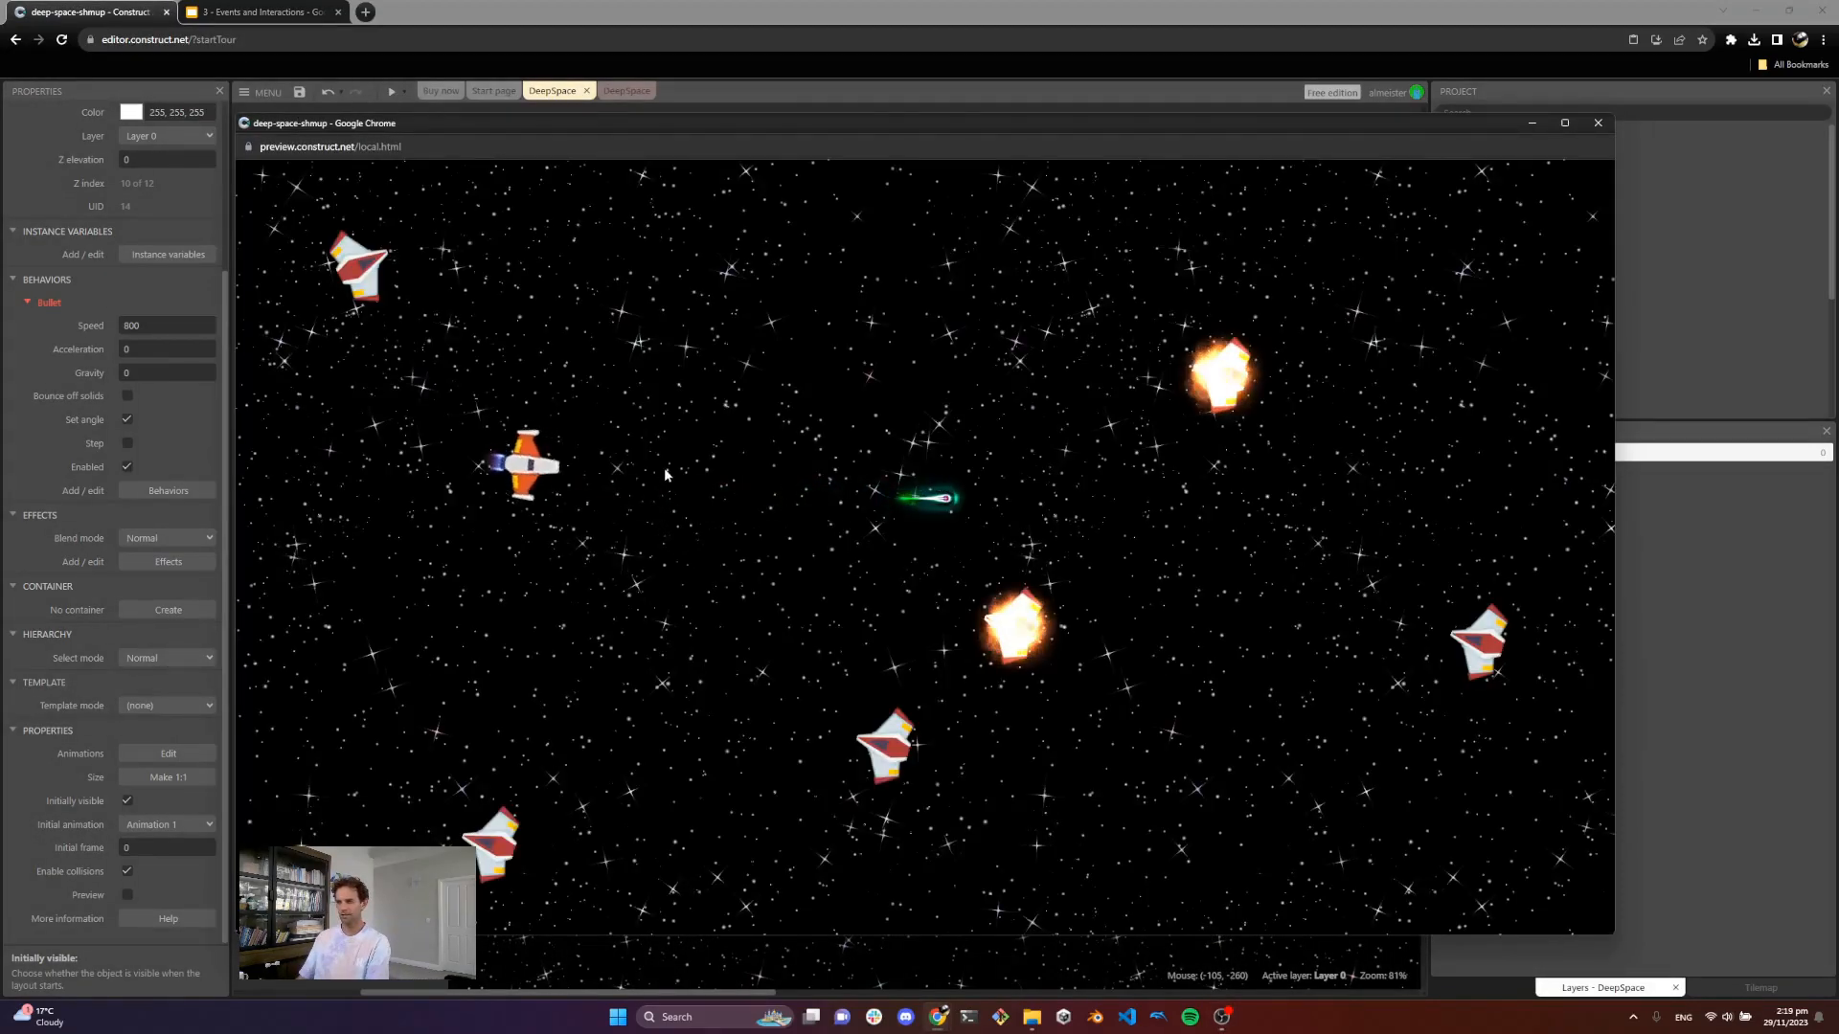
pyautogui.click(612, 497)
pyautogui.press('Right')
pyautogui.click(661, 431)
pyautogui.press('Left')
pyautogui.click(663, 532)
pyautogui.press('Down')
pyautogui.click(766, 478)
pyautogui.click(905, 414)
pyautogui.press('Right')
pyautogui.click(977, 406)
pyautogui.click(977, 406)
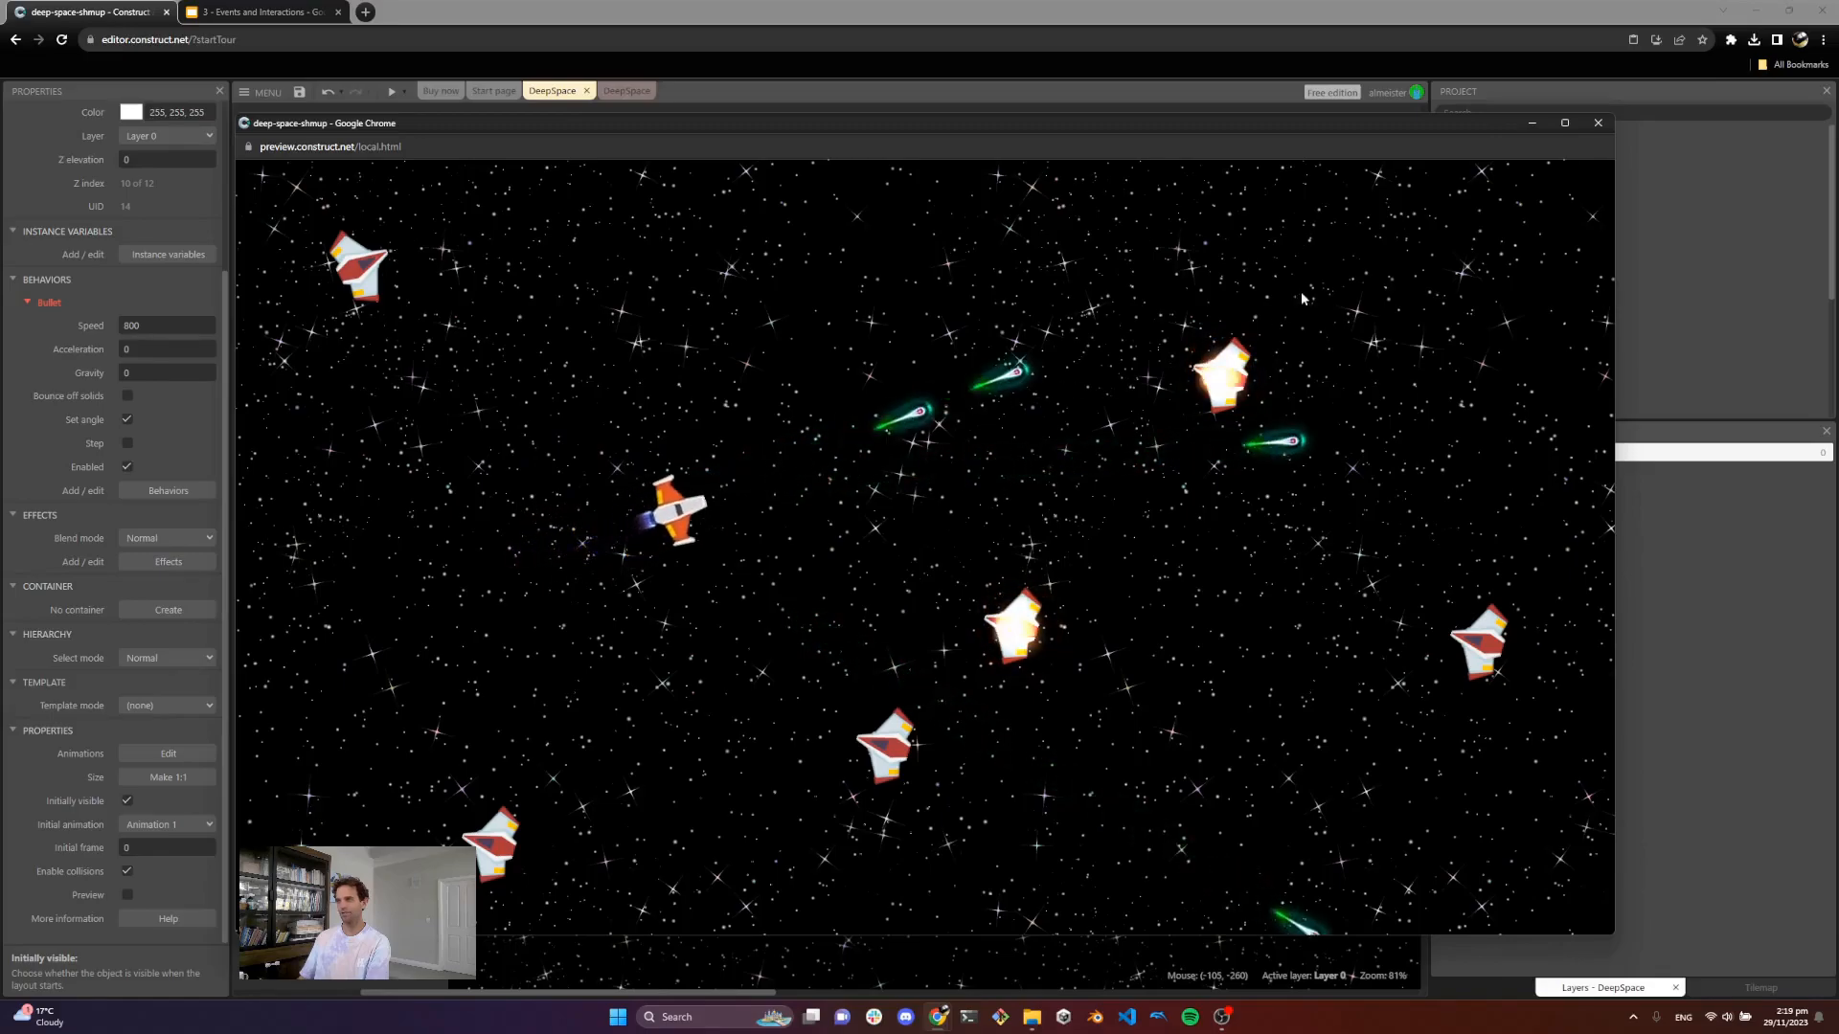
pyautogui.click(1597, 123)
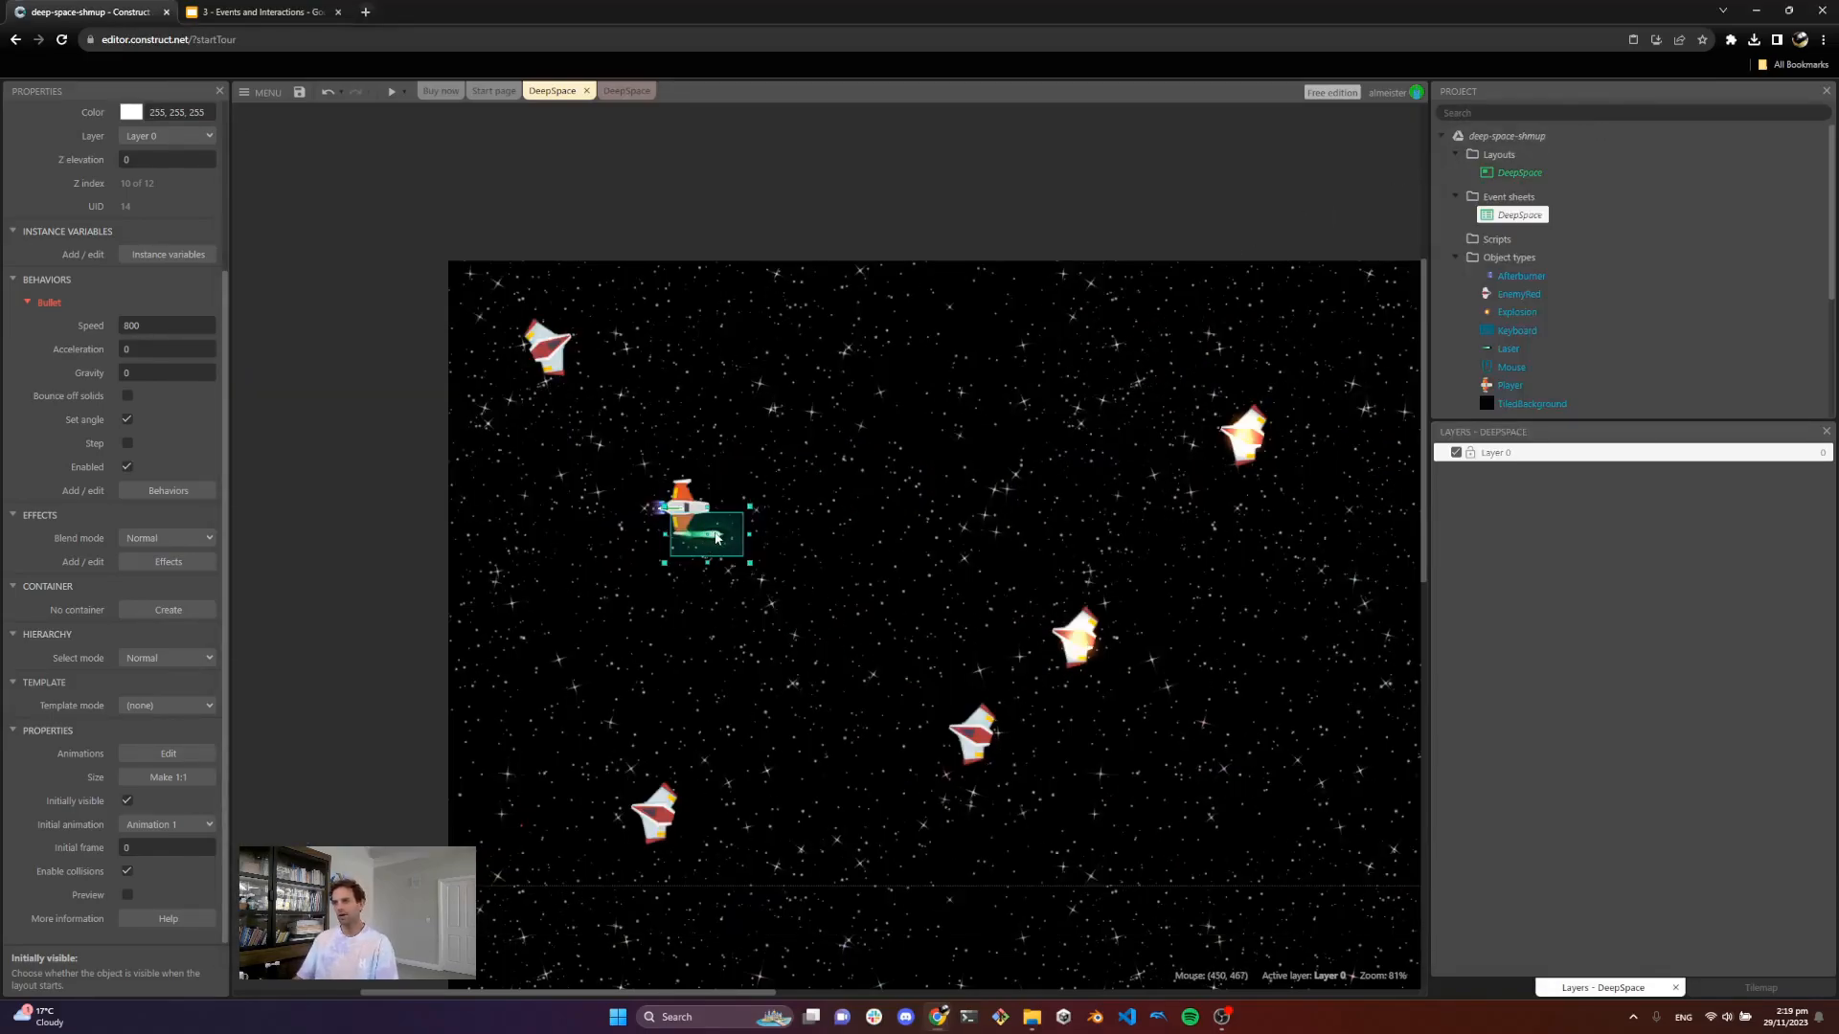
pyautogui.moveTo(719, 544); pyautogui.dragTo(709, 190)
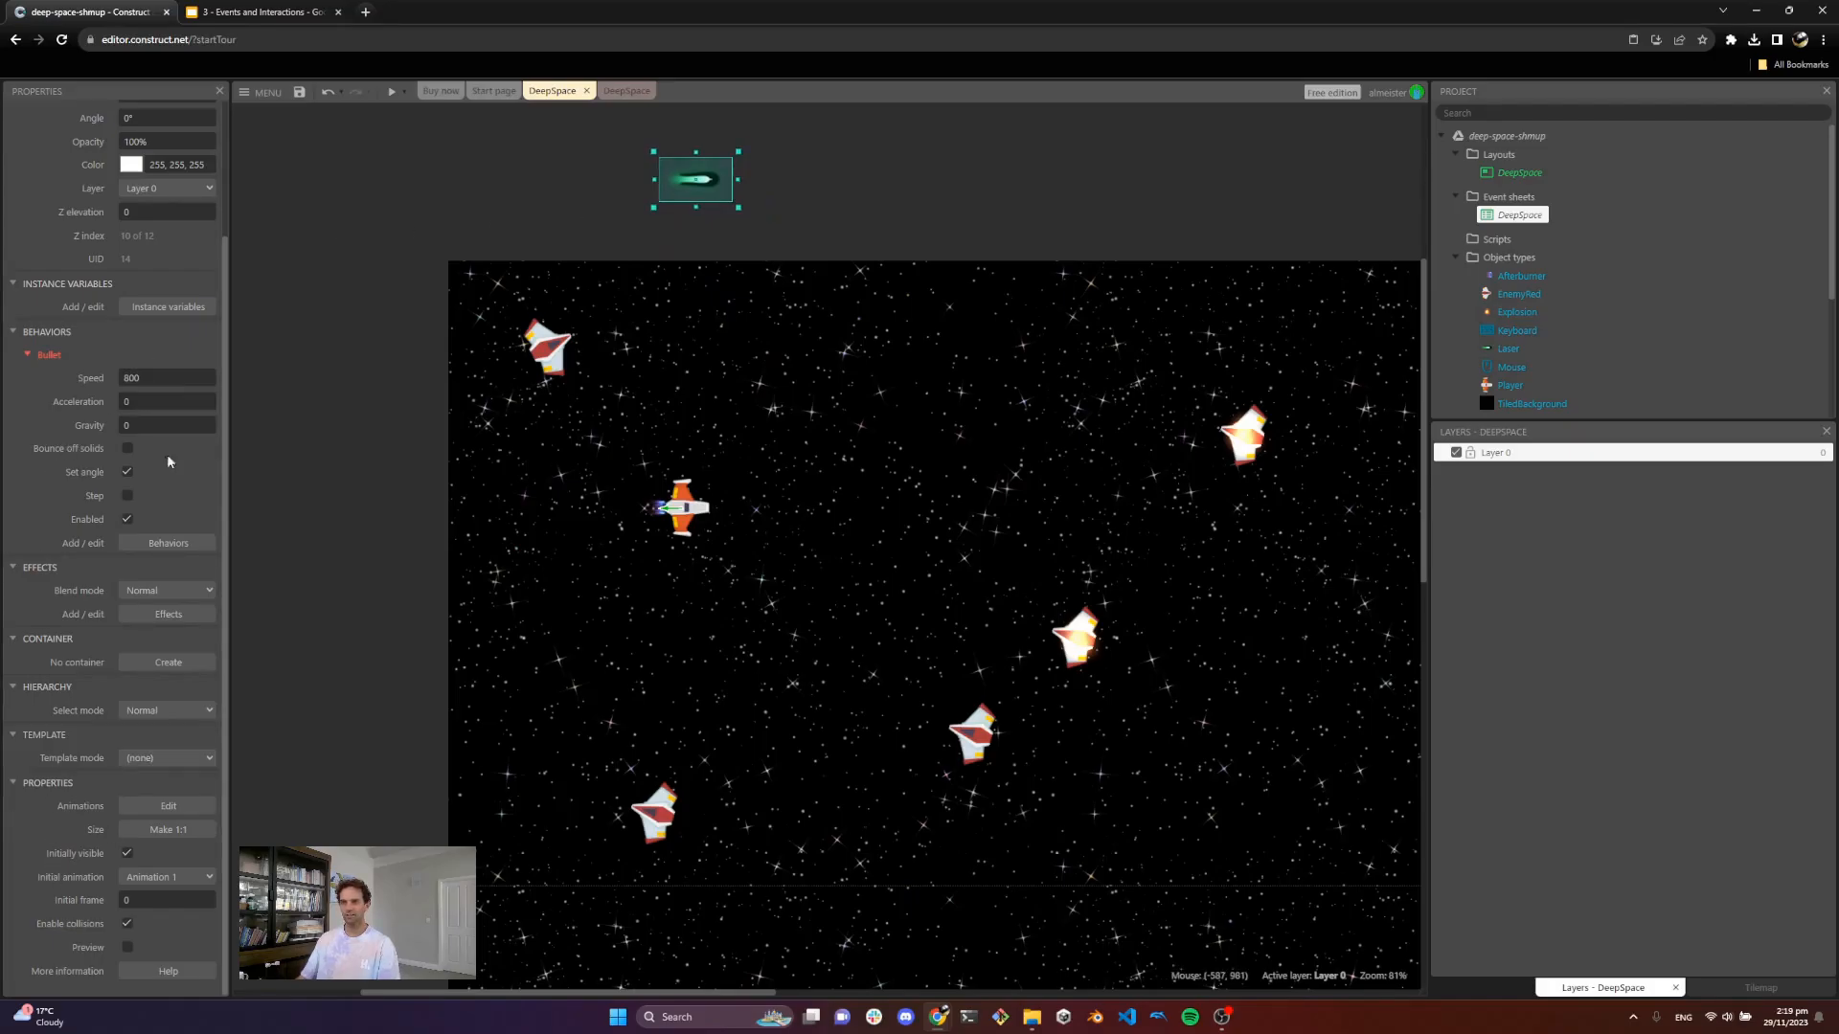
pyautogui.scroll(3, 115, 505)
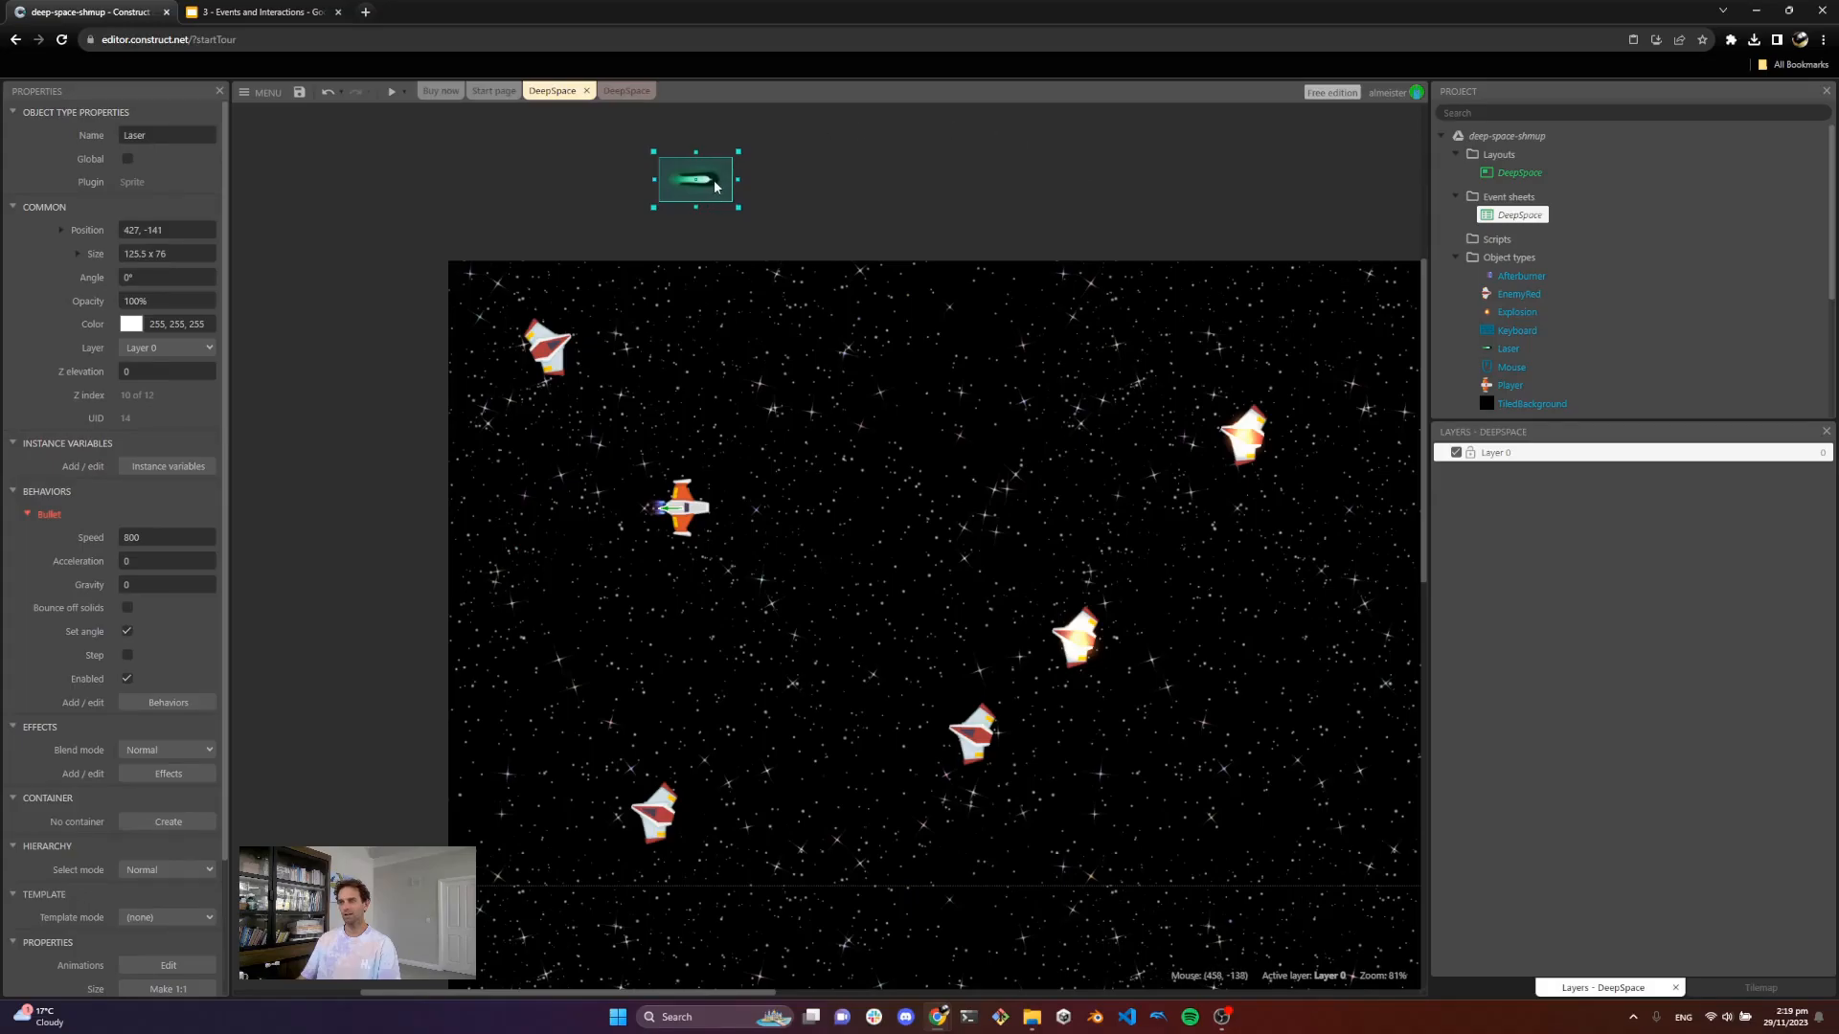
pyautogui.moveTo(714, 180); pyautogui.dragTo(732, 547)
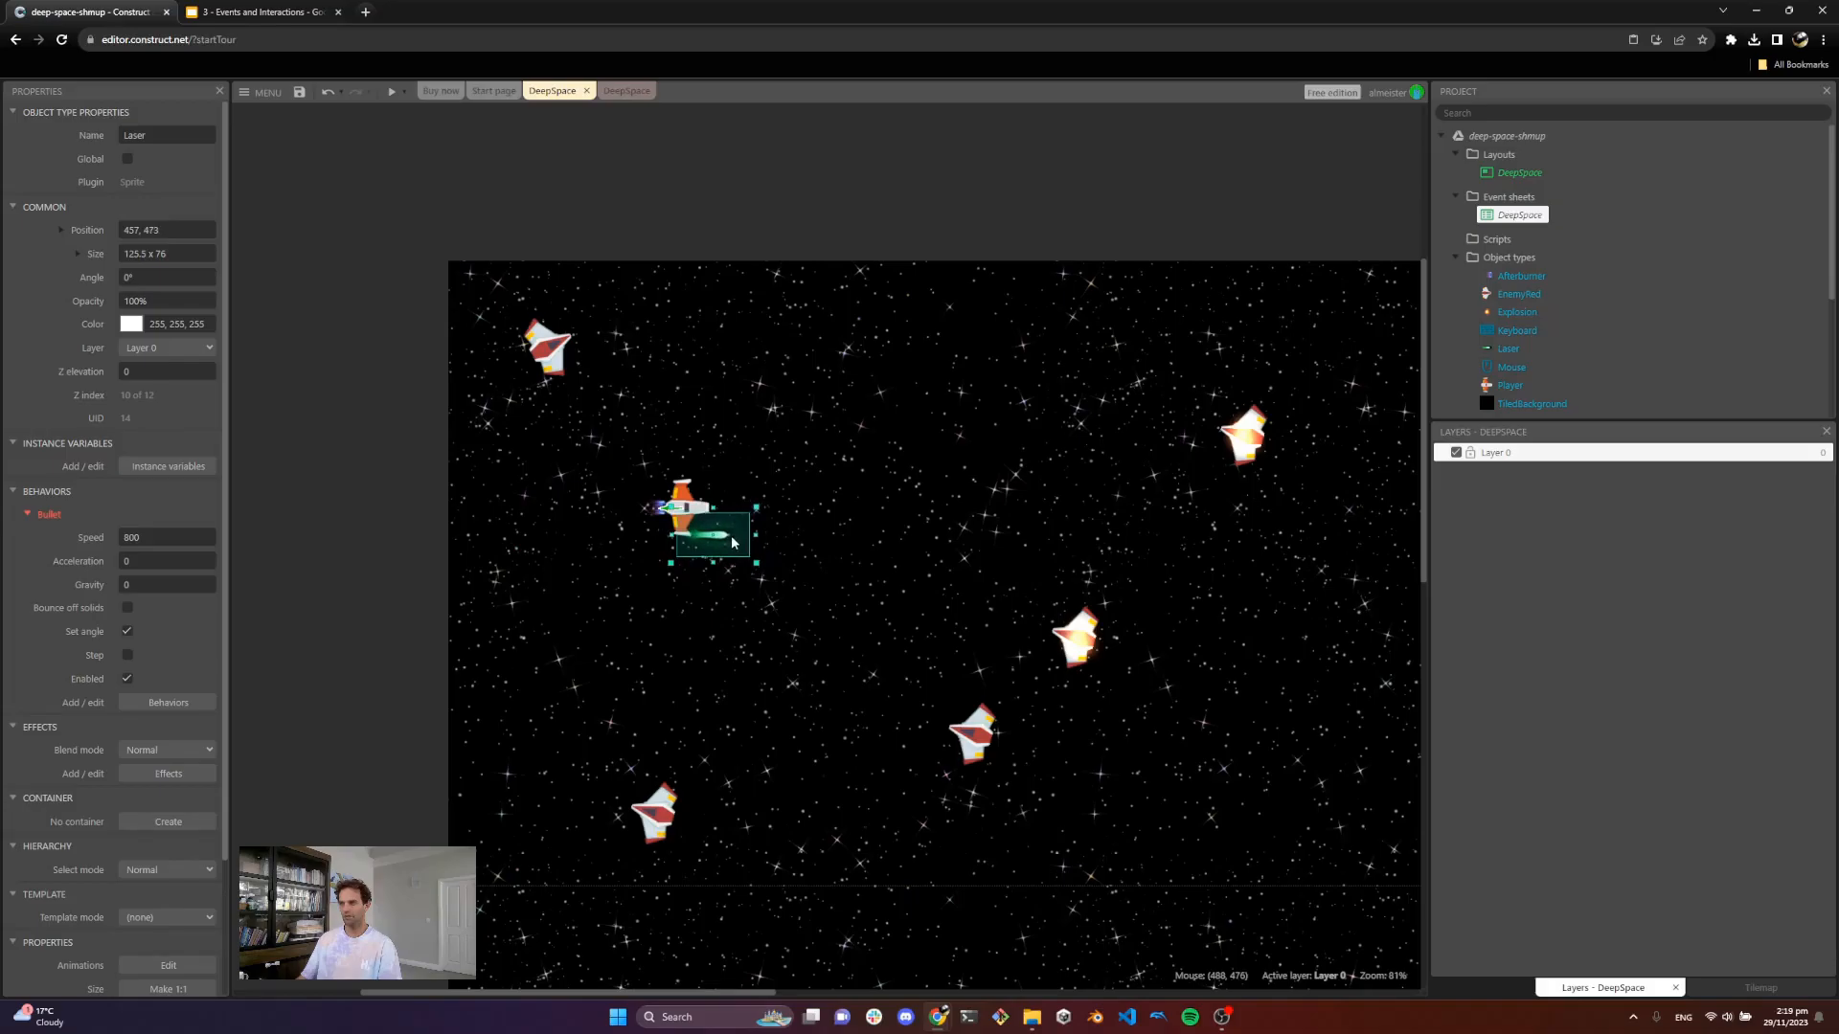
# Step: Scale the Laser instance to 30% in both X and Y
pyautogui.keyDown('ctrl'); pyautogui.scroll(5, 731, 542); pyautogui.keyUp('ctrl')
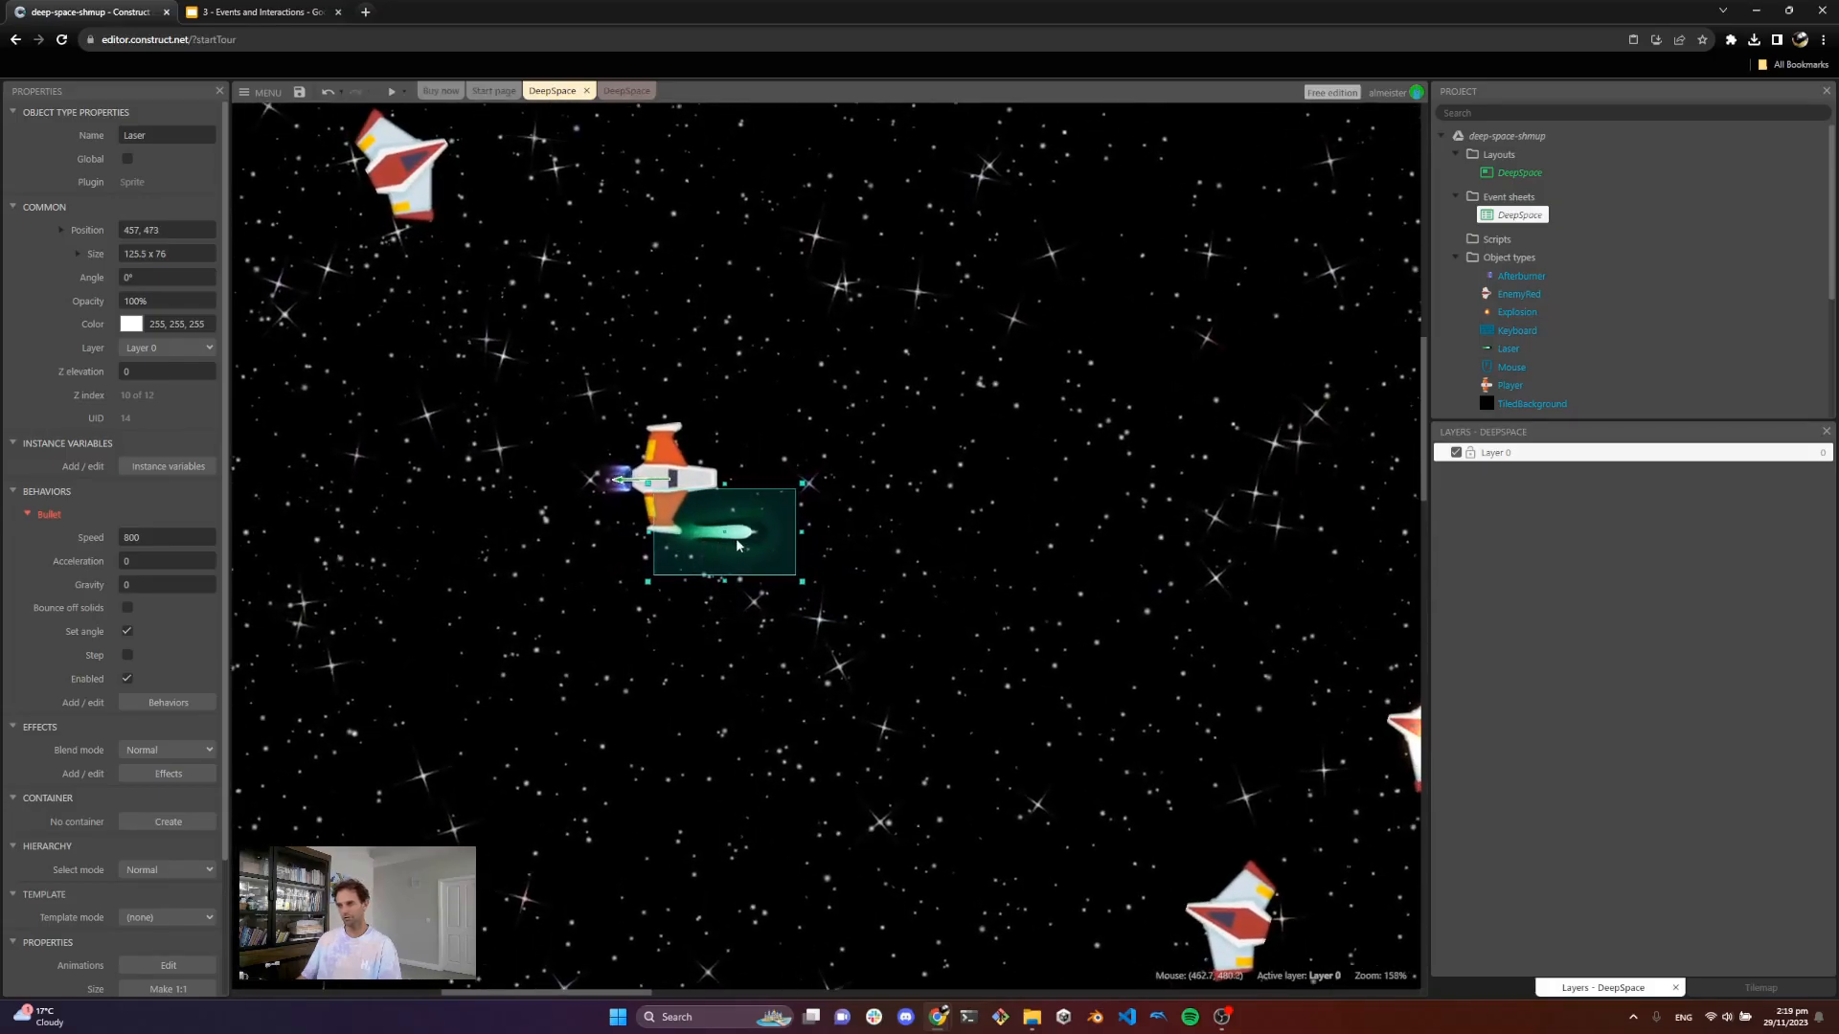
pyautogui.click(82, 255)
pyautogui.click(160, 327)
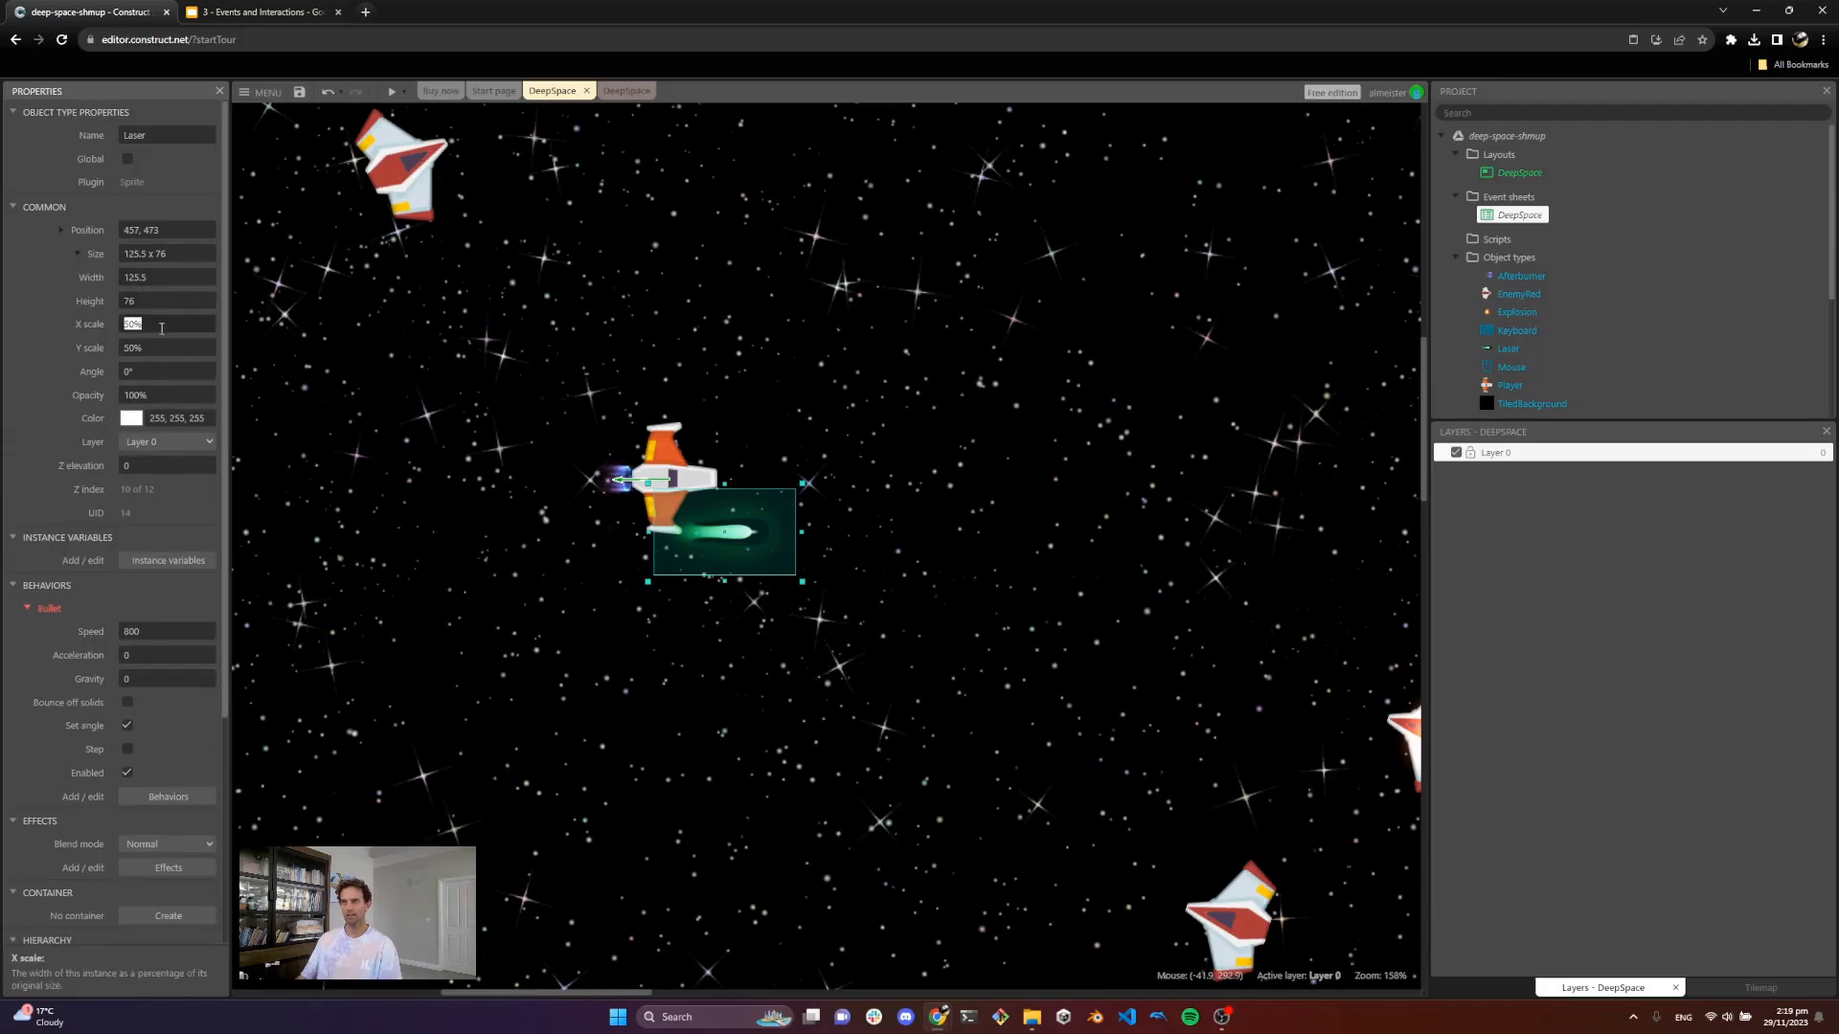
pyautogui.press('Tab')
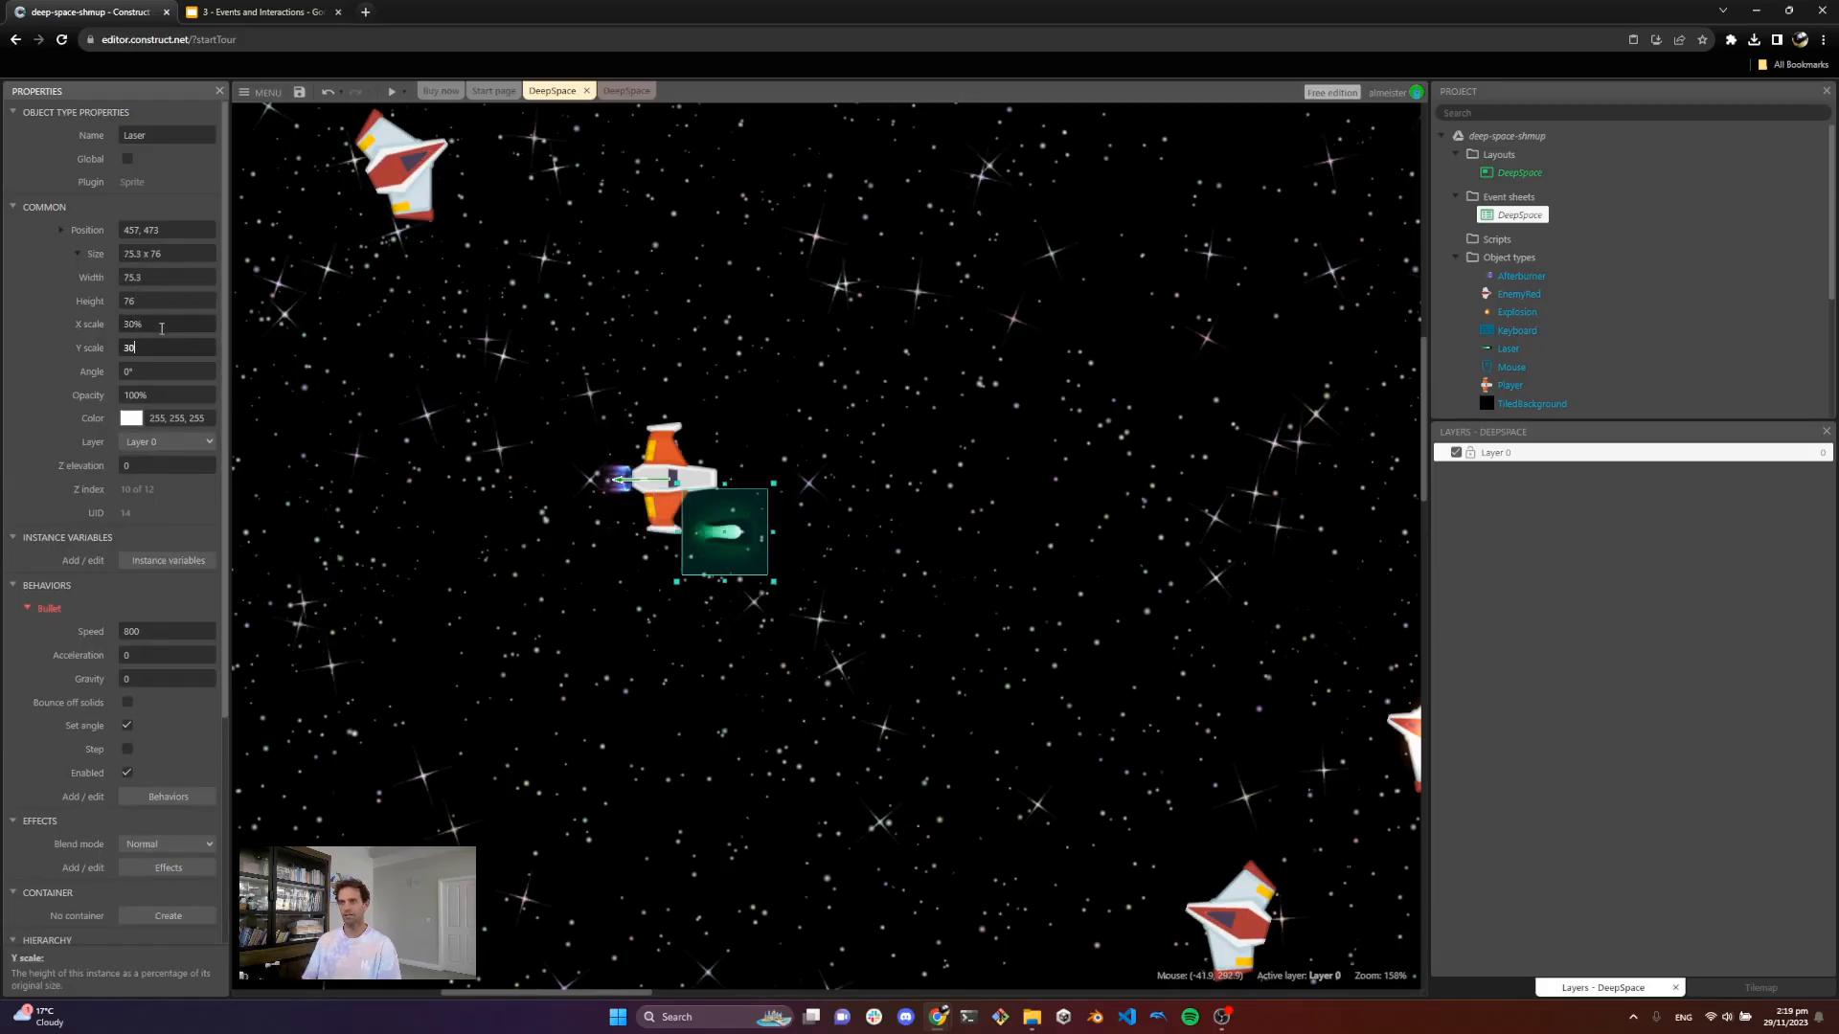
pyautogui.write('30')
pyautogui.press('Return')
# Step: Move the Laser instance out of the layout, above its top edge
pyautogui.click(796, 448)
pyautogui.moveTo(726, 549); pyautogui.dragTo(709, 540)
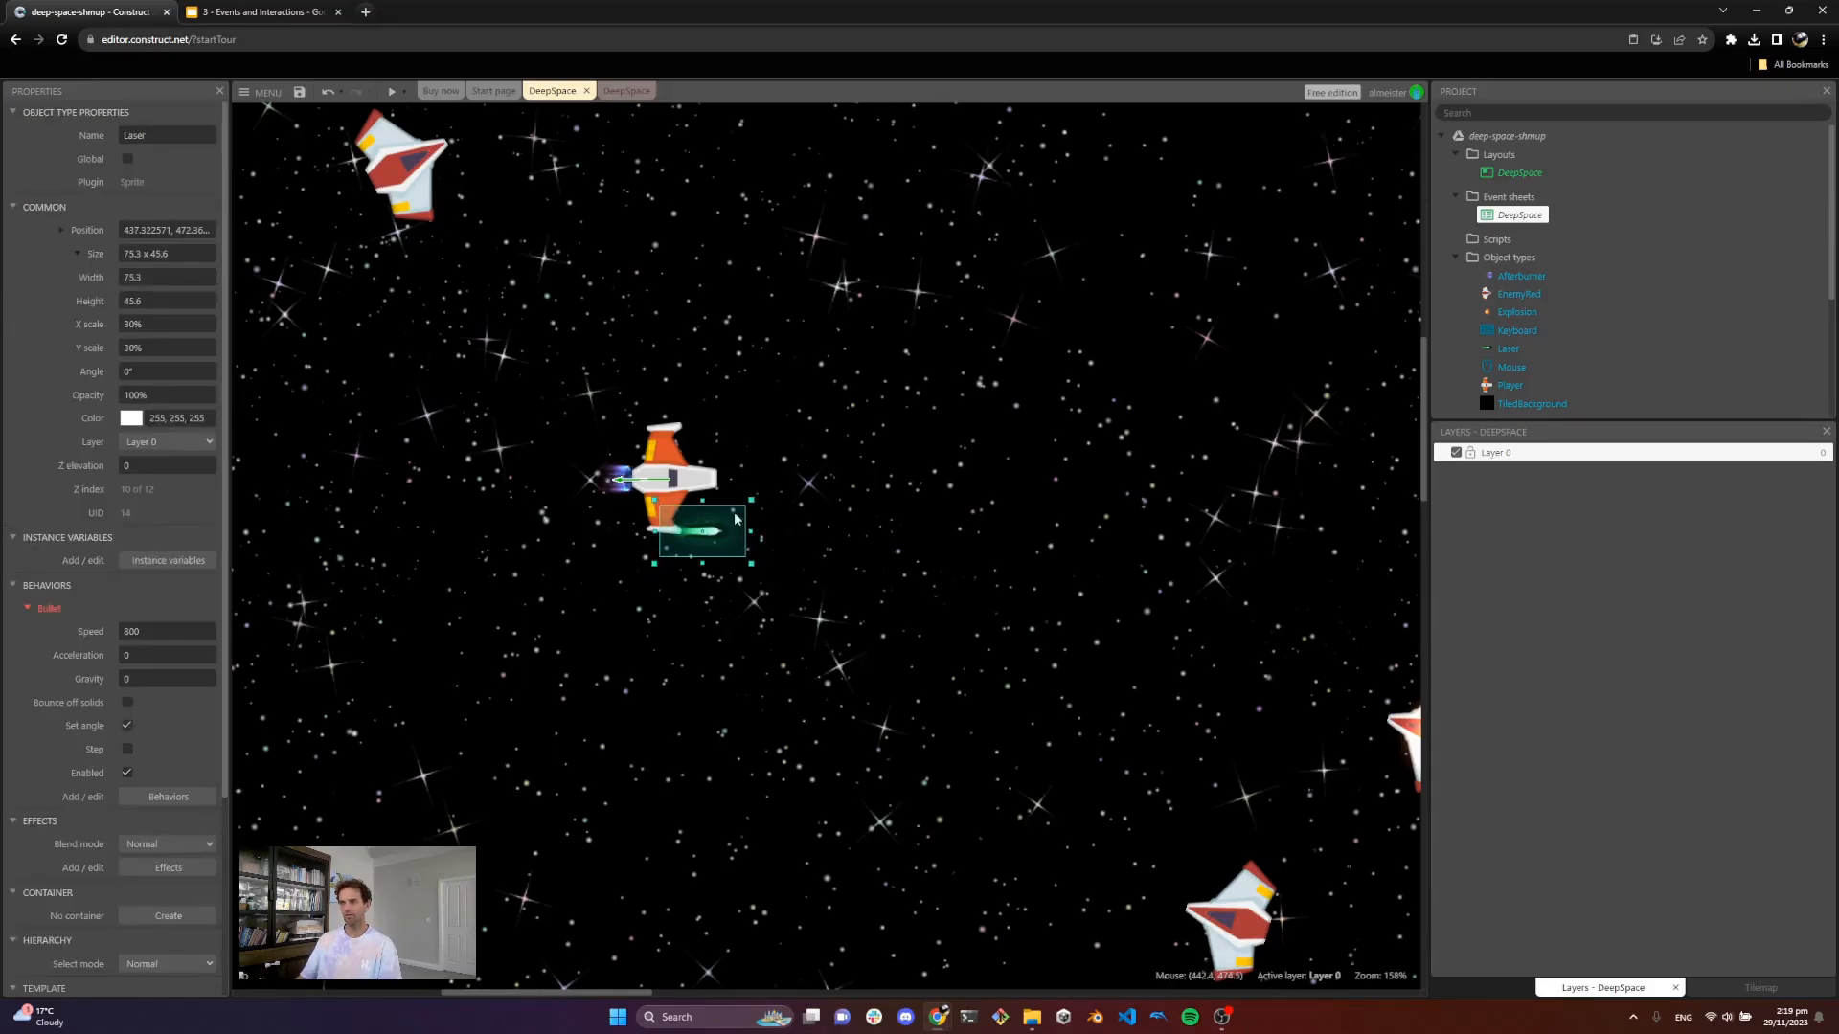
pyautogui.keyDown('ctrl'); pyautogui.scroll(-6, 736, 519); pyautogui.keyUp('ctrl')
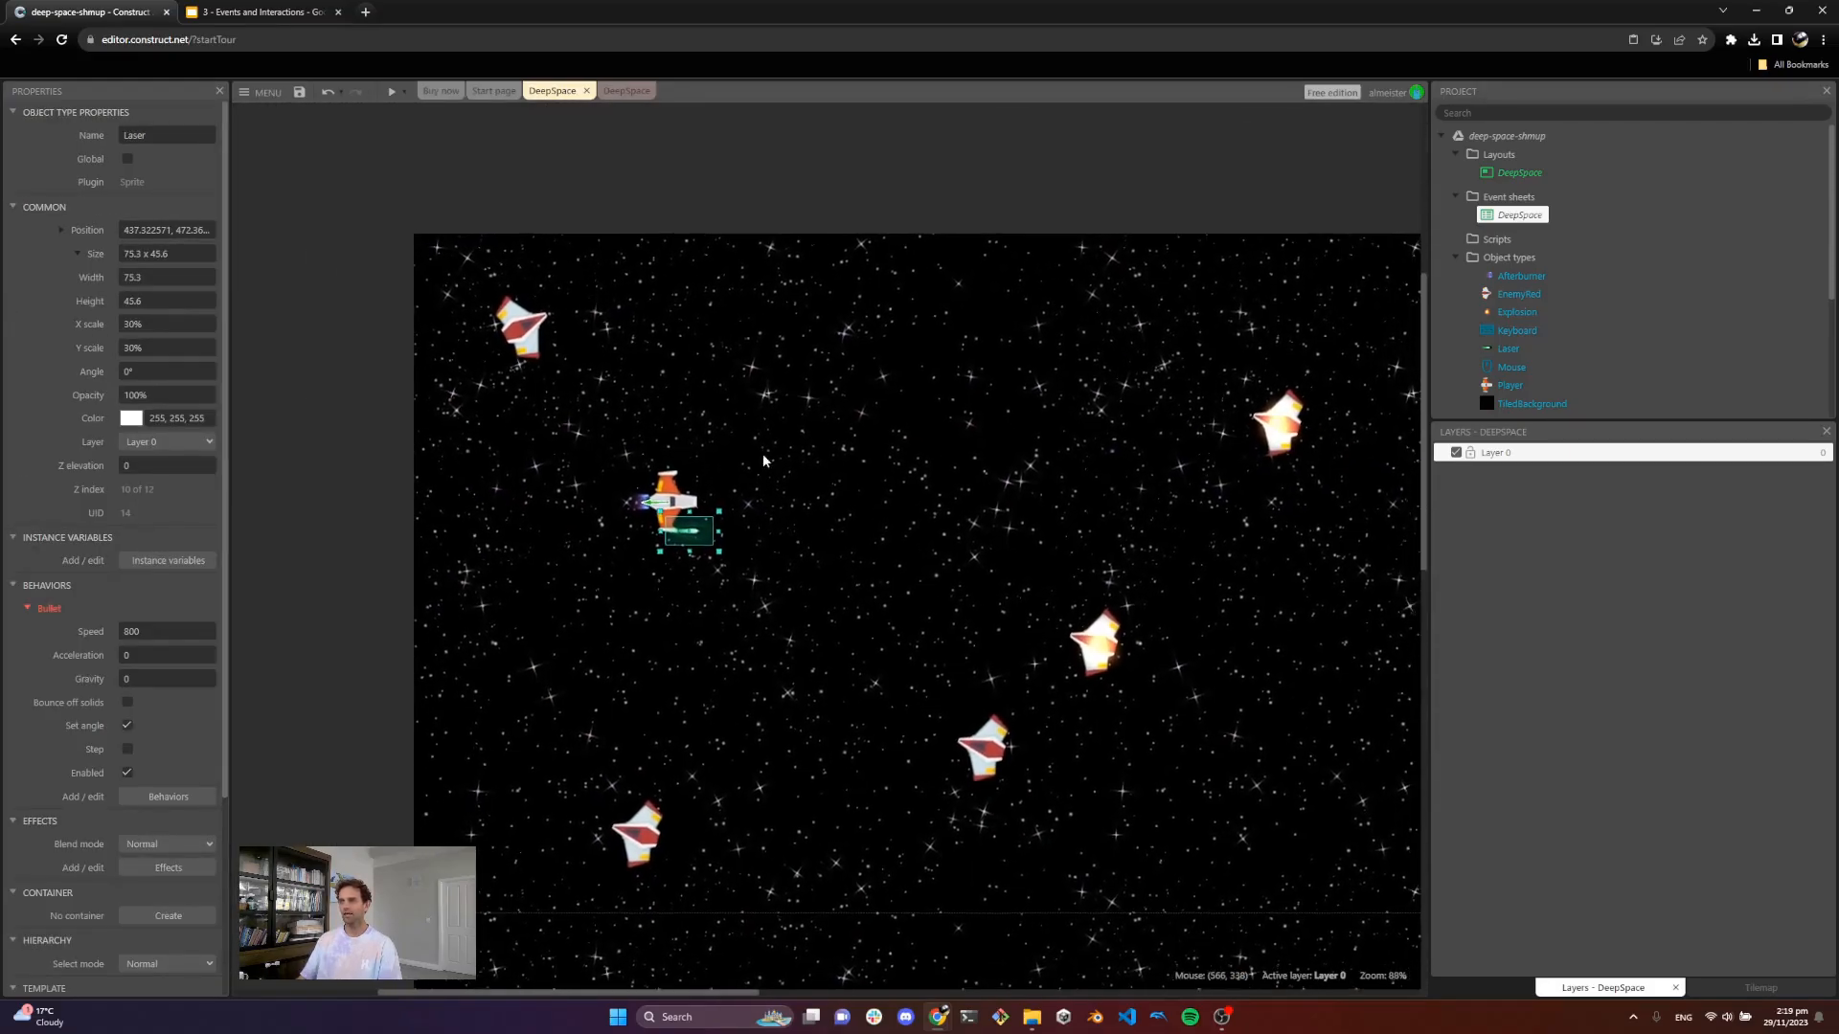
pyautogui.moveTo(697, 543); pyautogui.dragTo(632, 186)
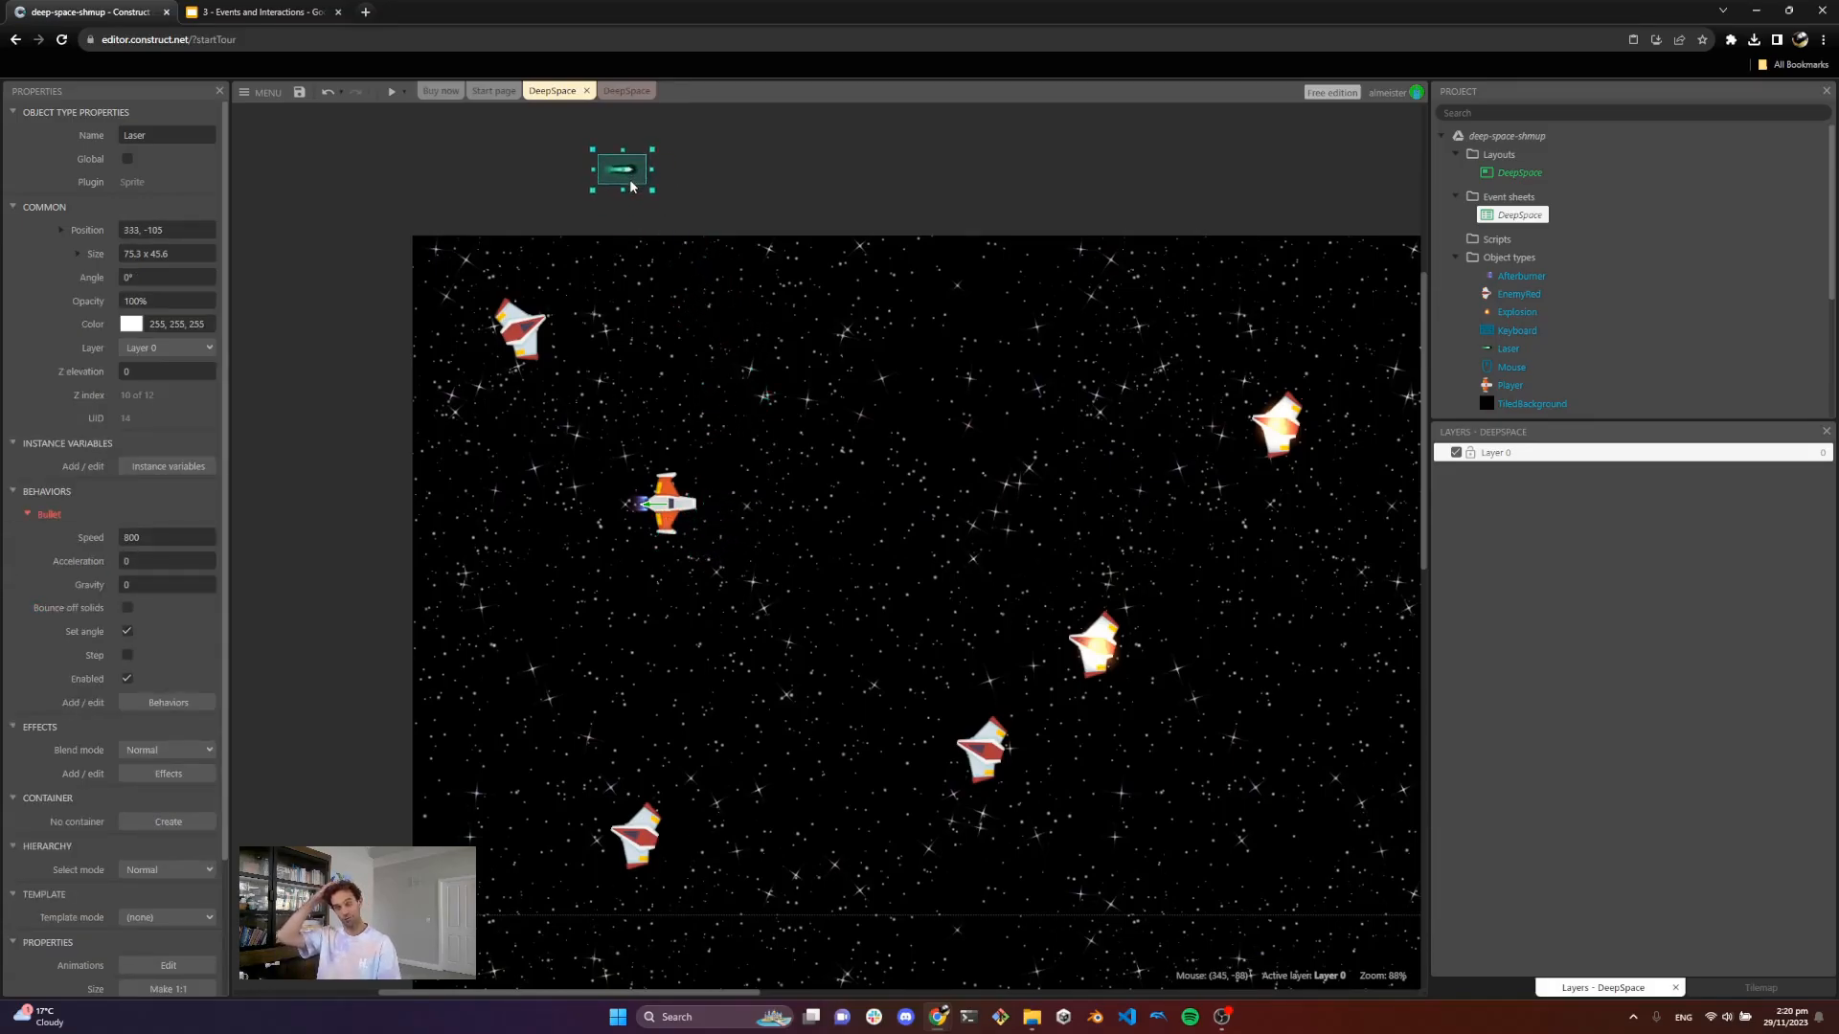
# Step: Preview the game to test firing the resized lasers while moving, then close the preview
pyautogui.click(392, 91)
pyautogui.press('Up')
pyautogui.click(732, 455)
pyautogui.press('Right')
pyautogui.press('Down')
pyautogui.click(740, 485)
pyautogui.press('Left')
pyautogui.click(778, 434)
pyautogui.click(825, 406)
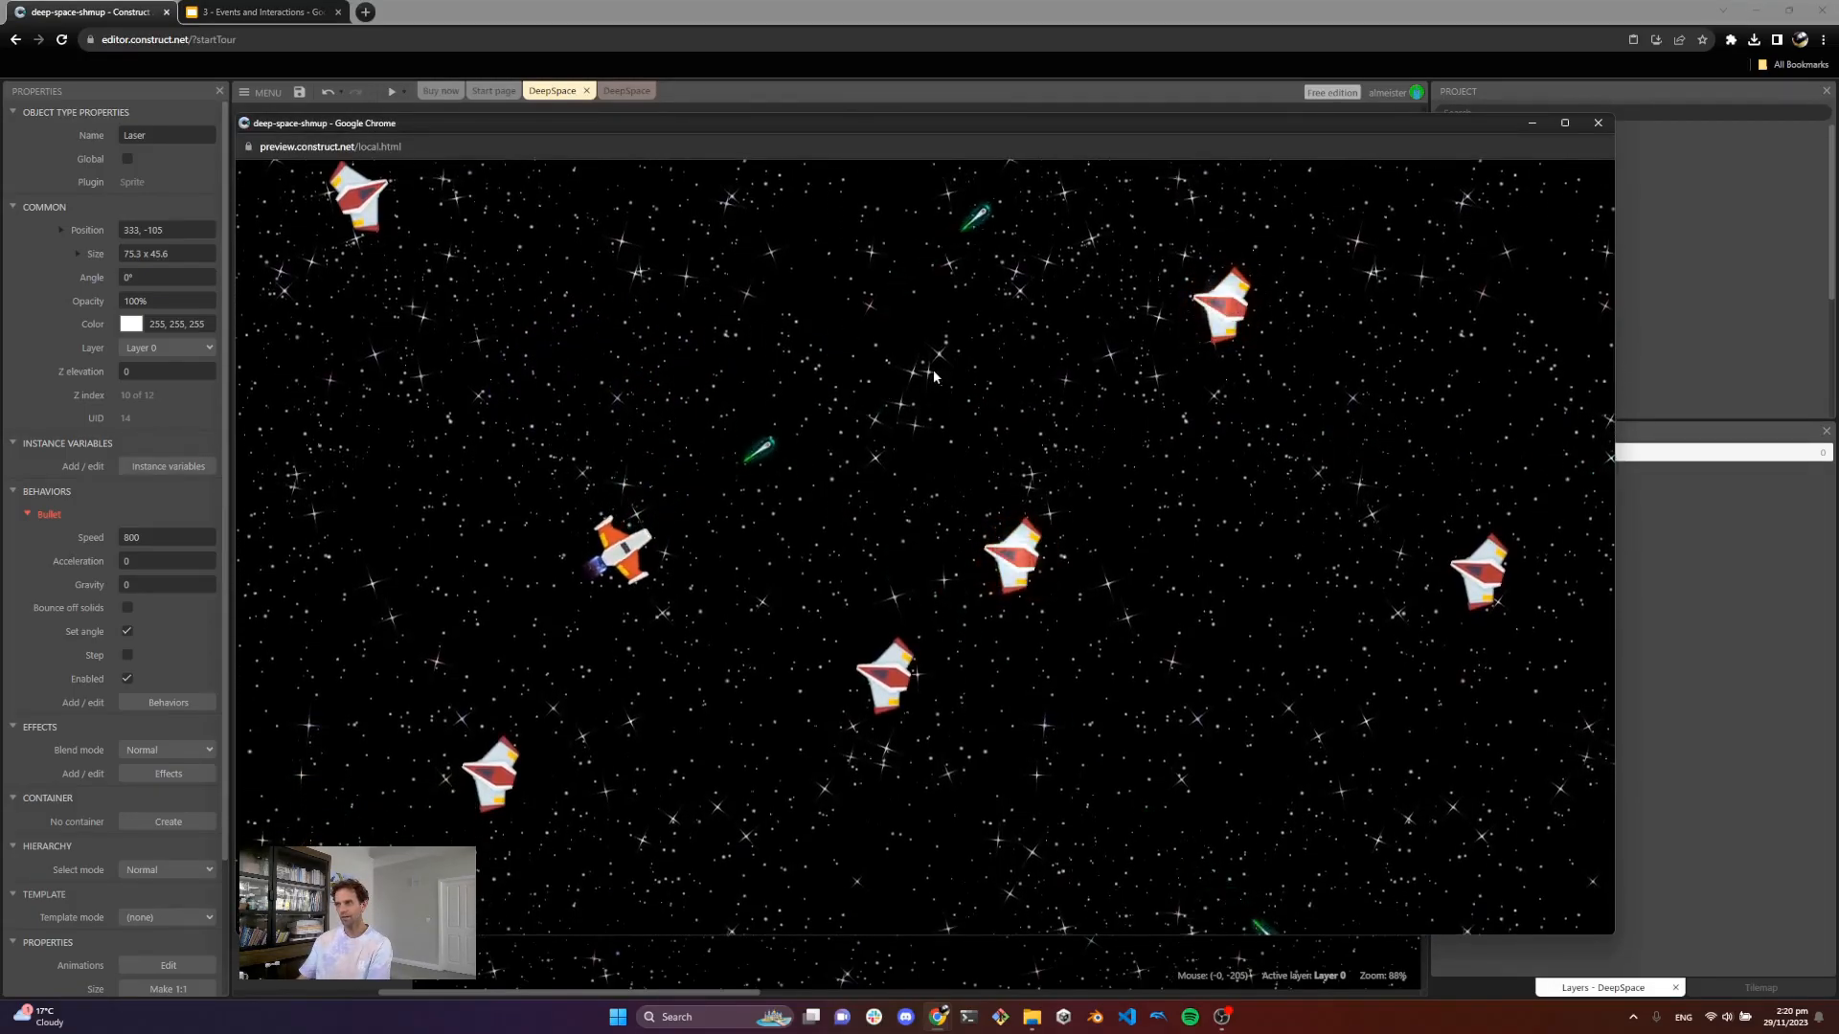
pyautogui.click(1597, 122)
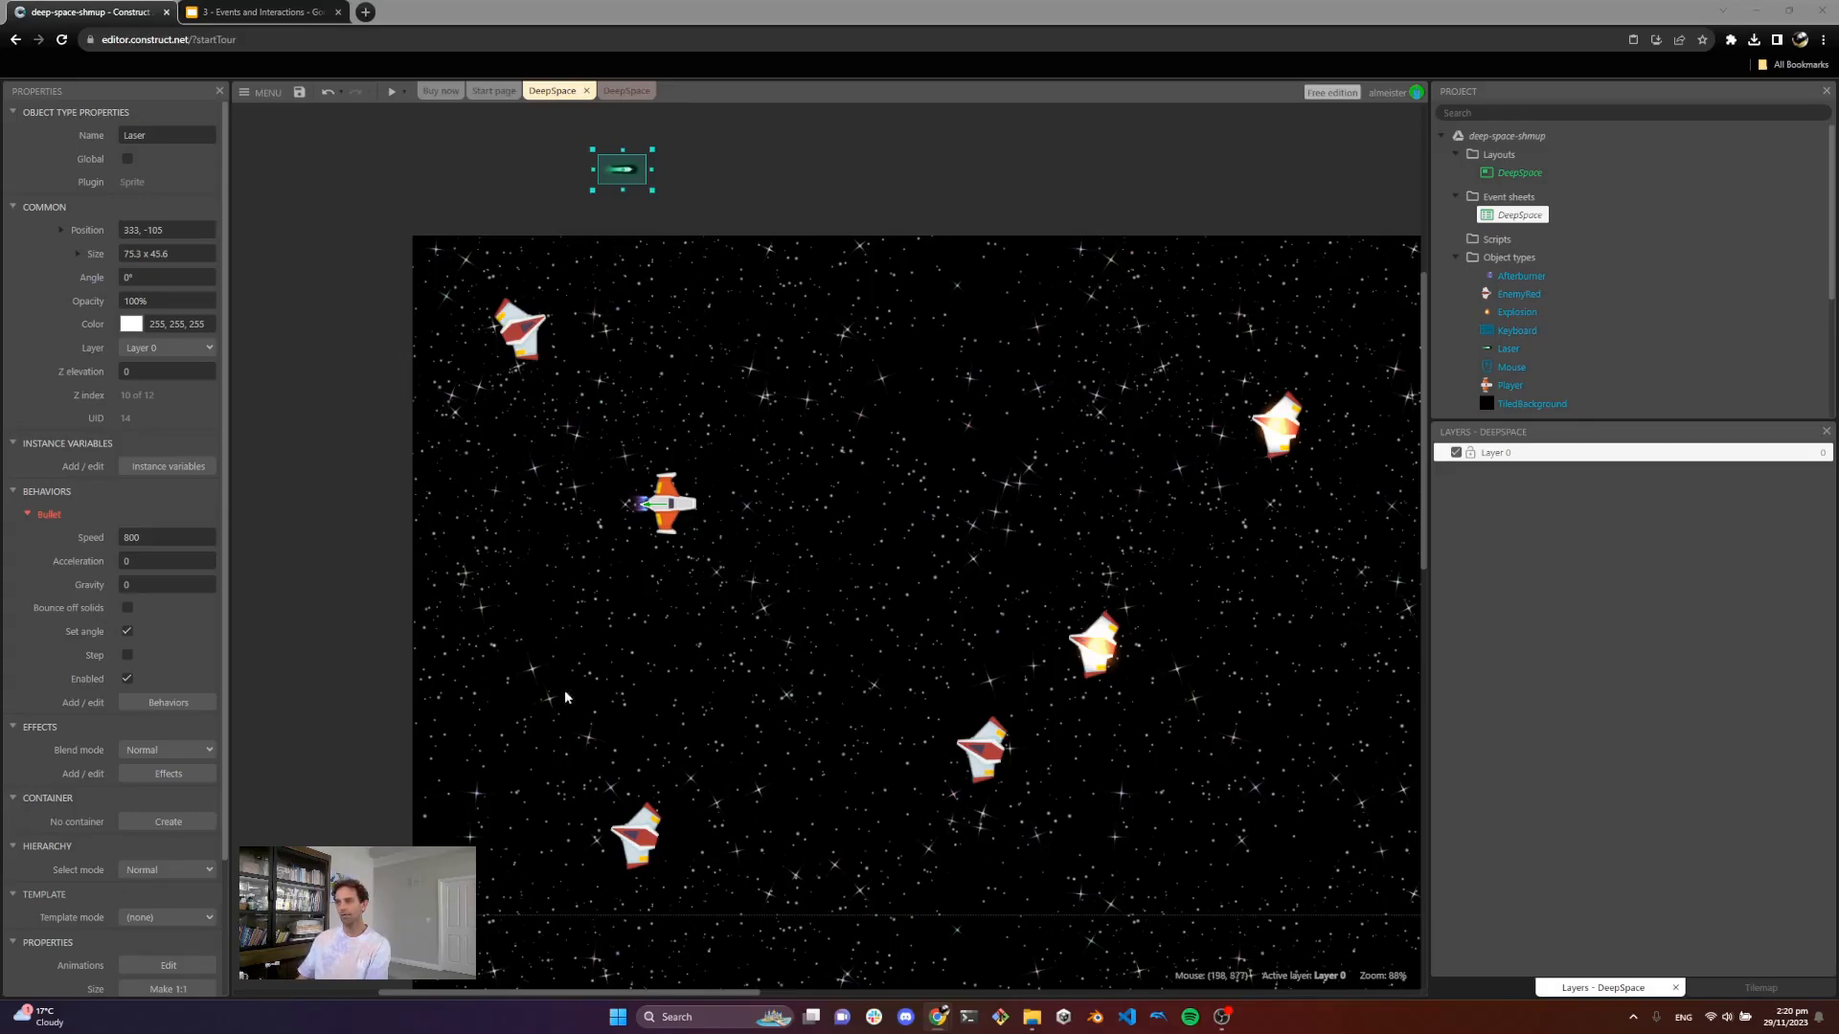
# Step: Open the Player sprite's animation editor and add two new image points
pyautogui.doubleClick(690, 506)
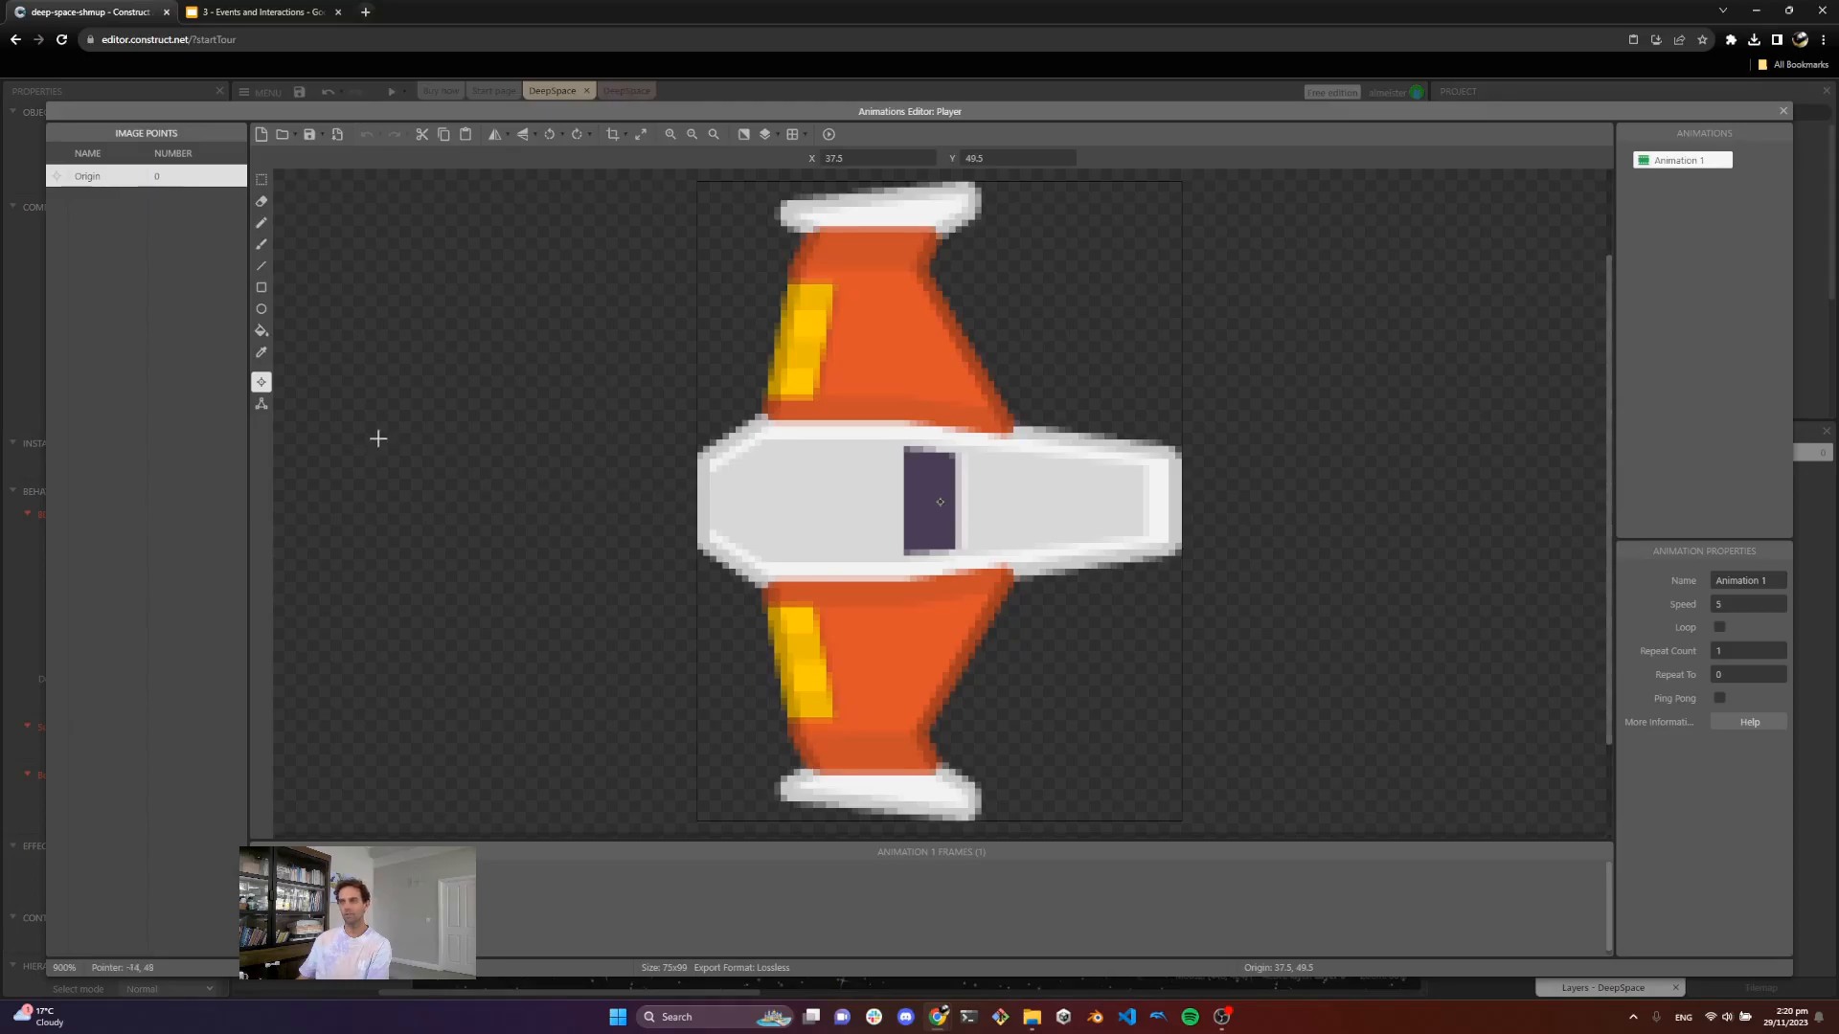
pyautogui.click(261, 389)
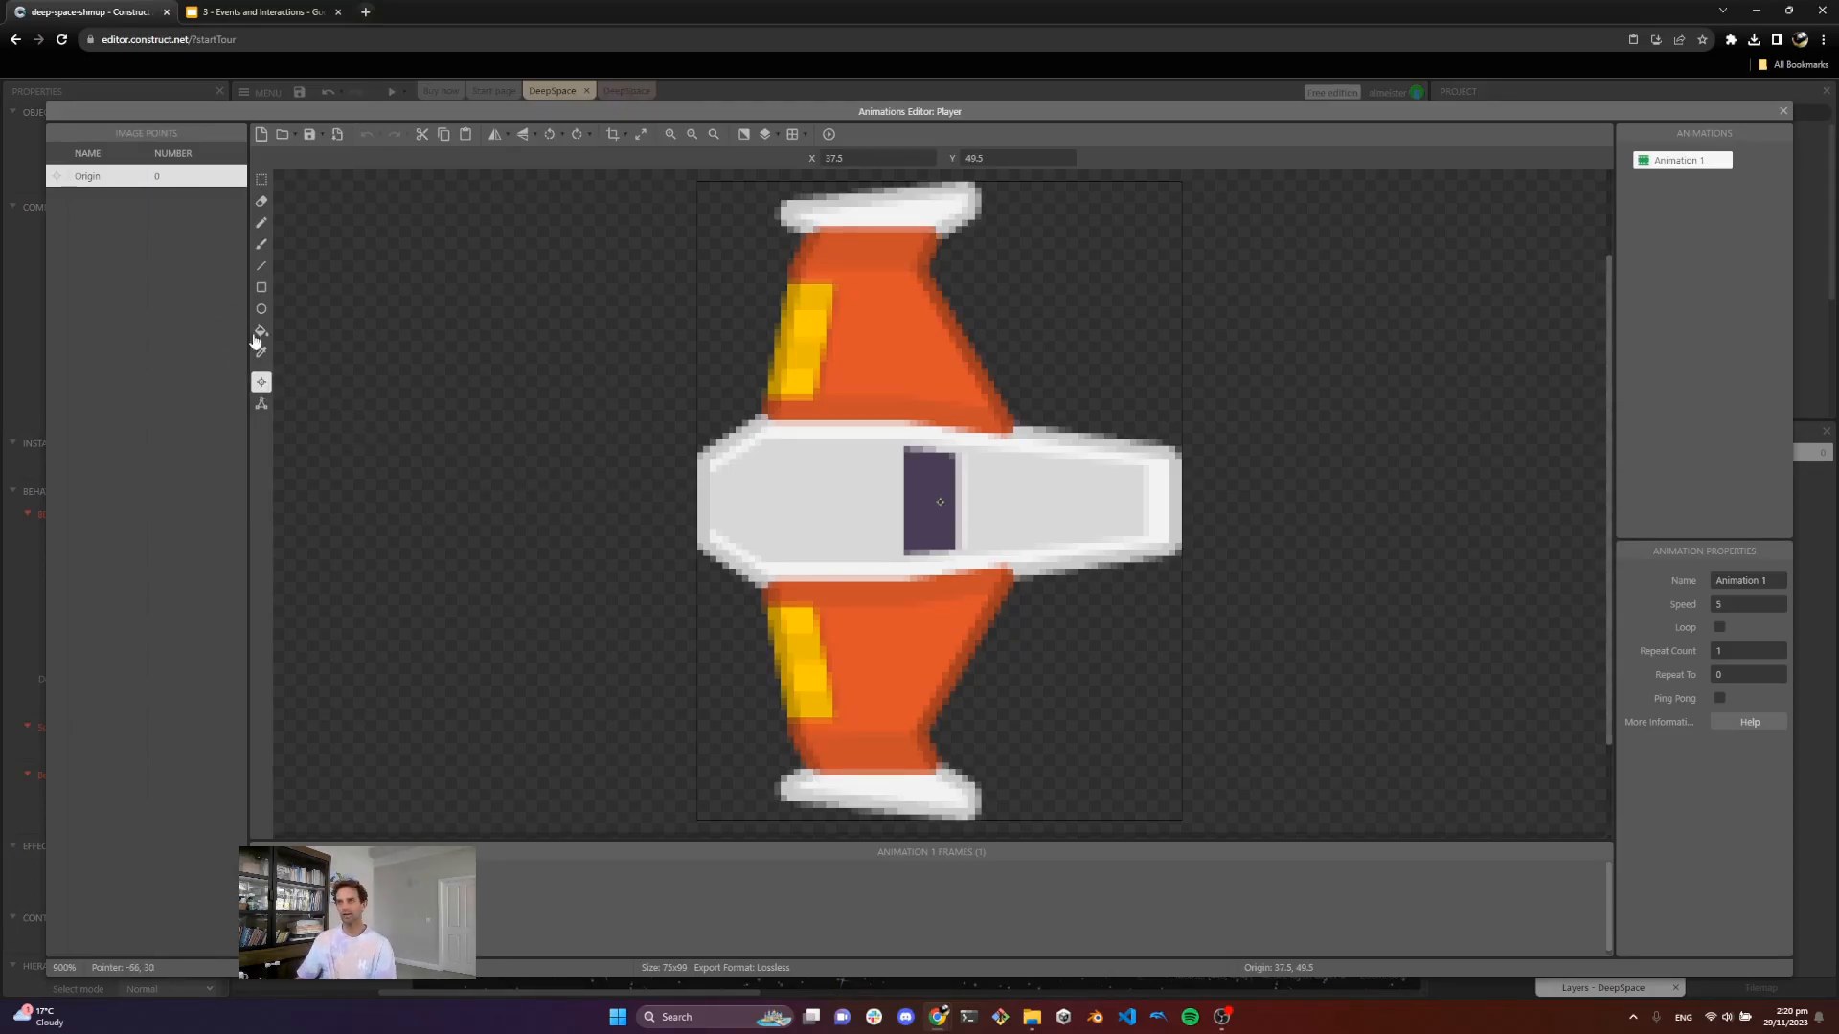
pyautogui.rightClick(119, 265)
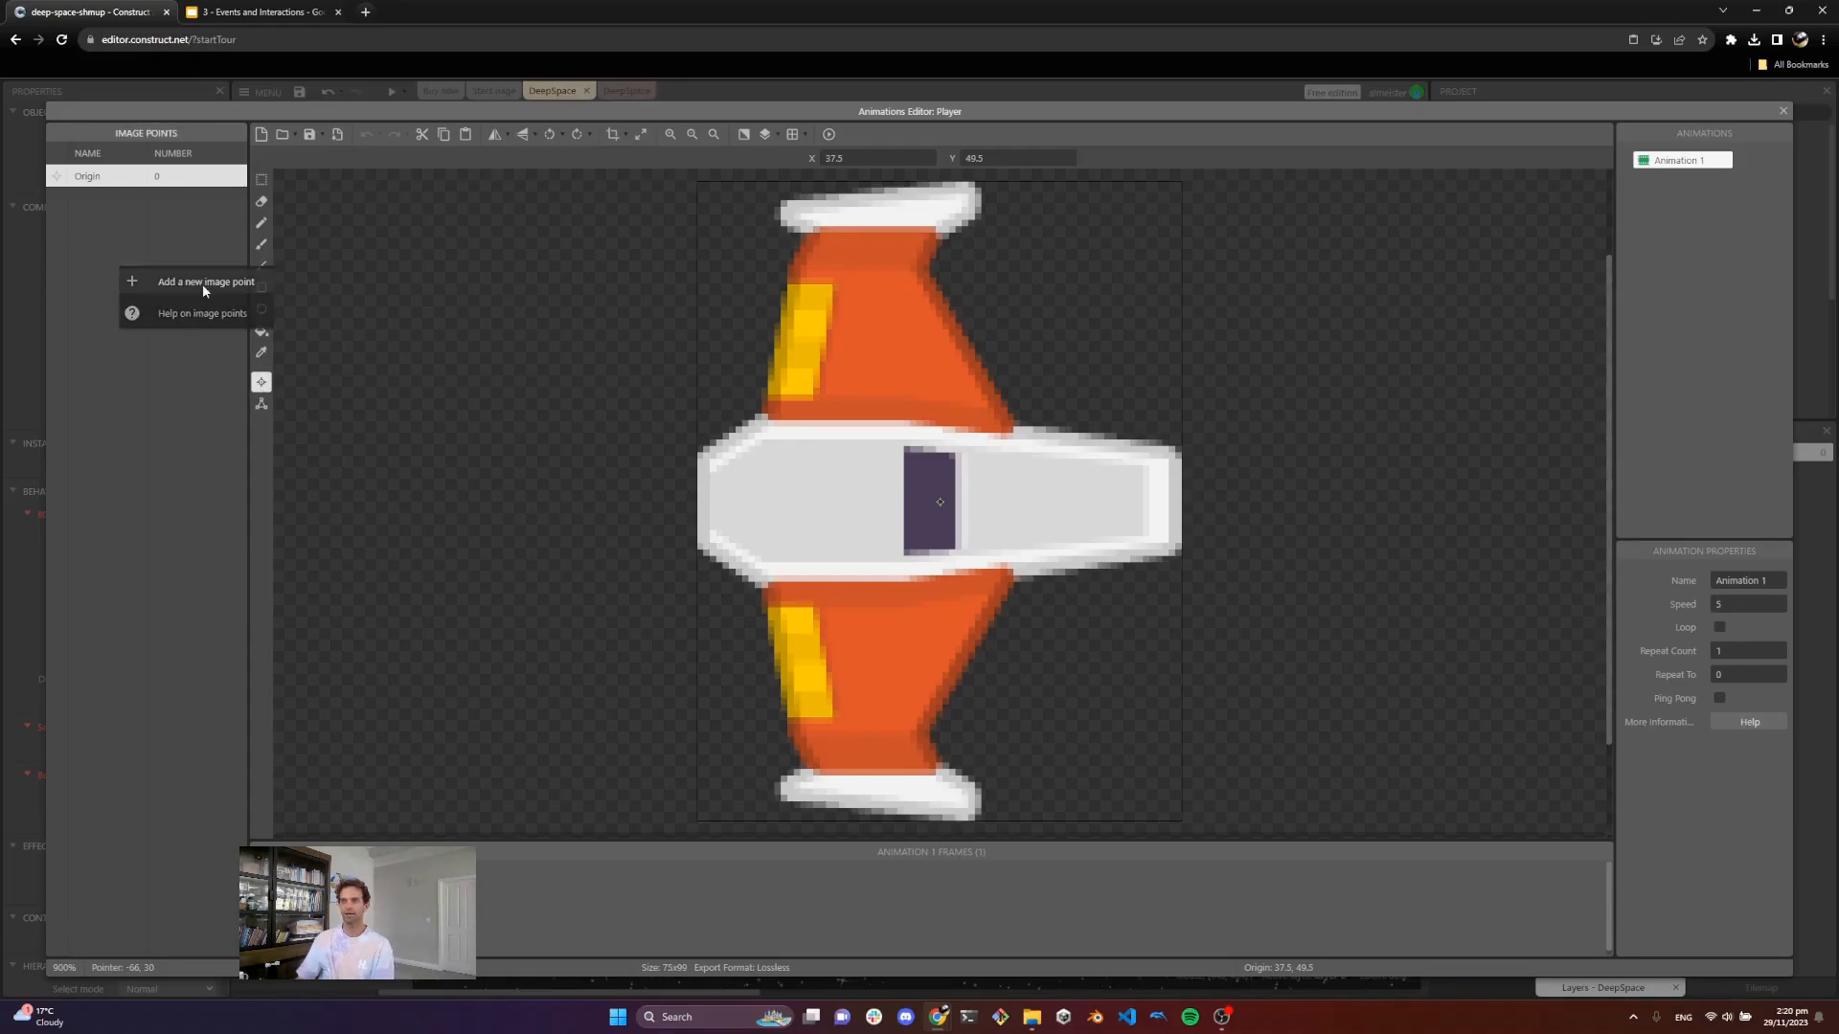
pyautogui.click(203, 287)
pyautogui.rightClick(203, 290)
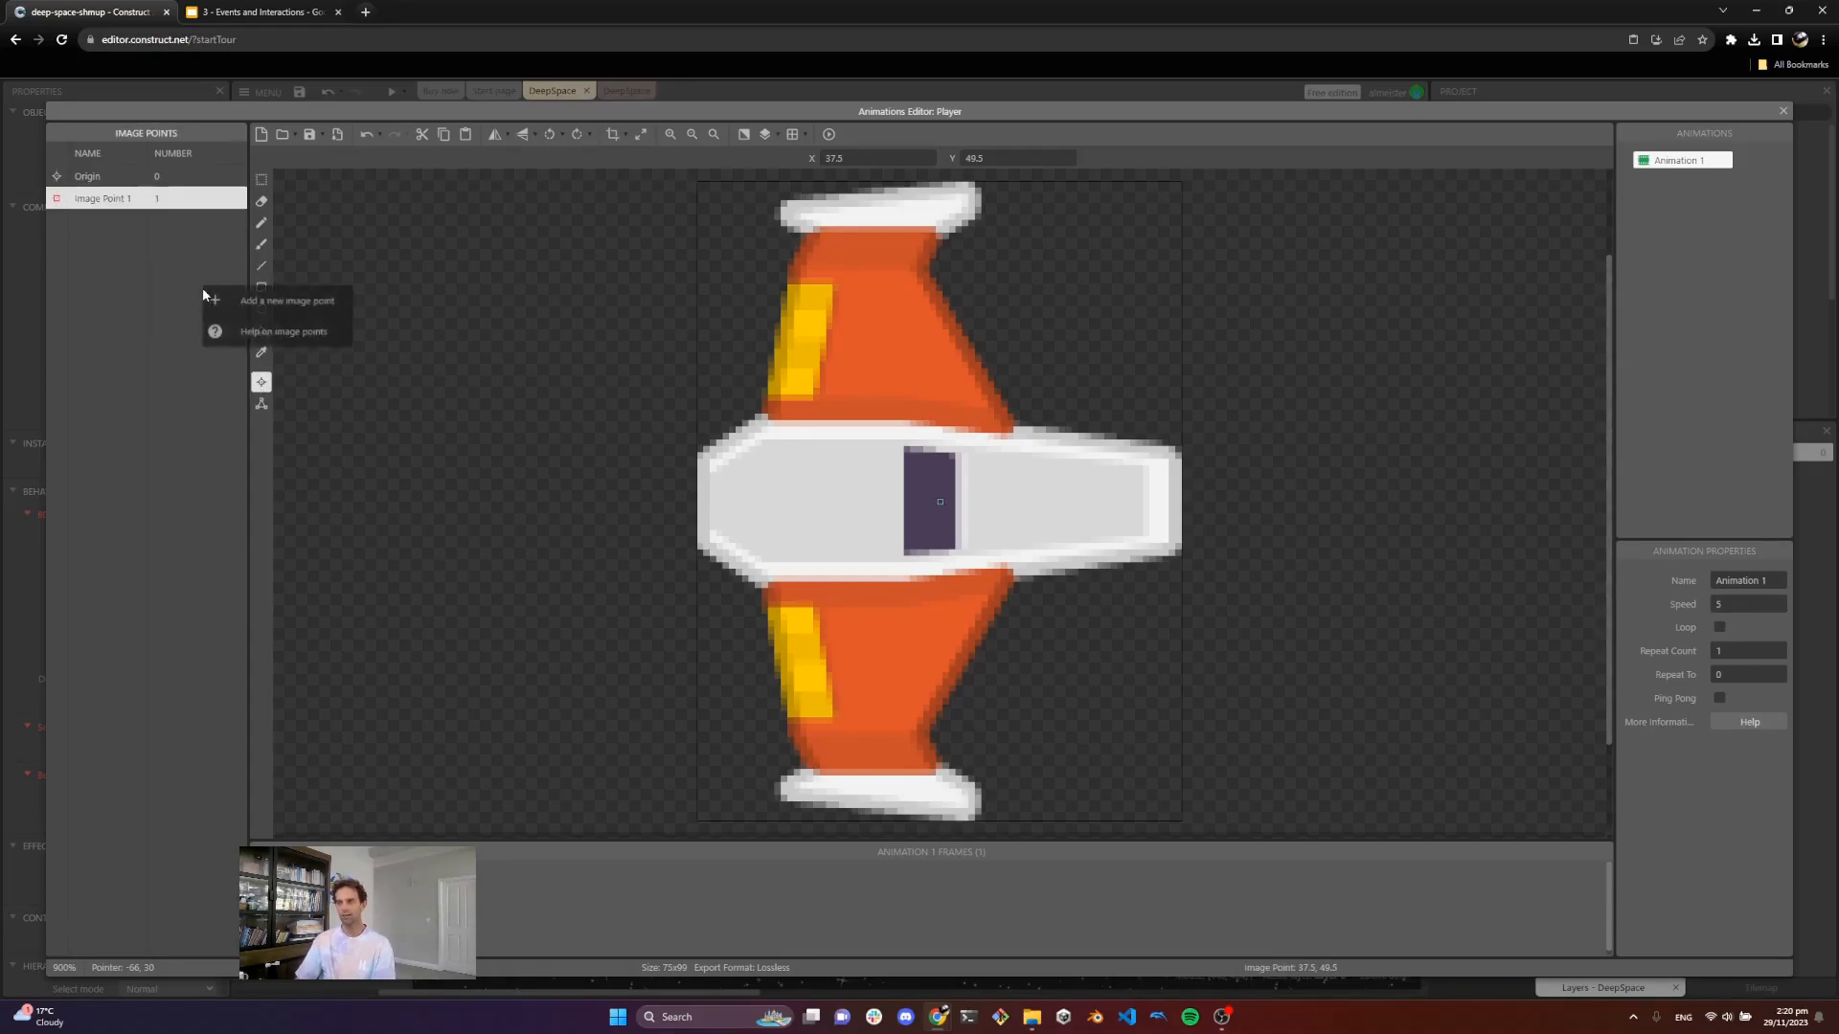
pyautogui.click(273, 311)
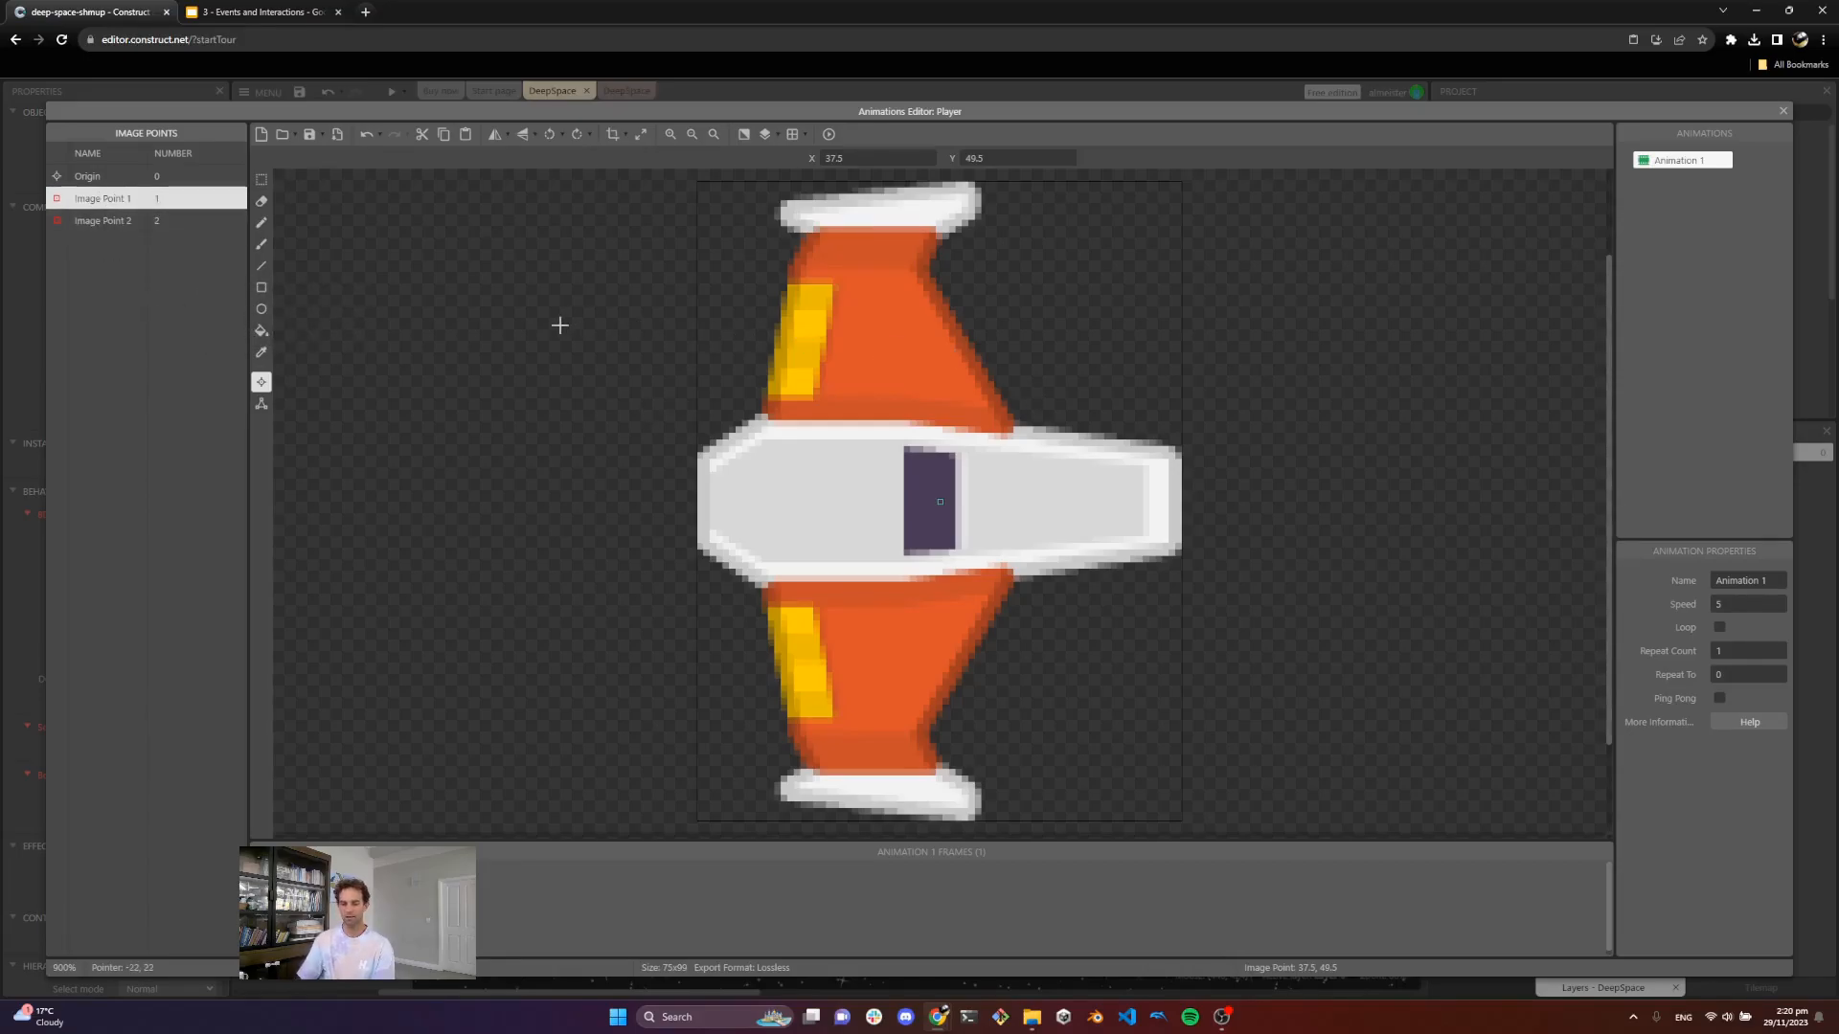
# Step: Rename the first new image point to "Left" and place it at the tip of the upper wing
pyautogui.press('F2')
pyautogui.write('Left')
pyautogui.press('Return')
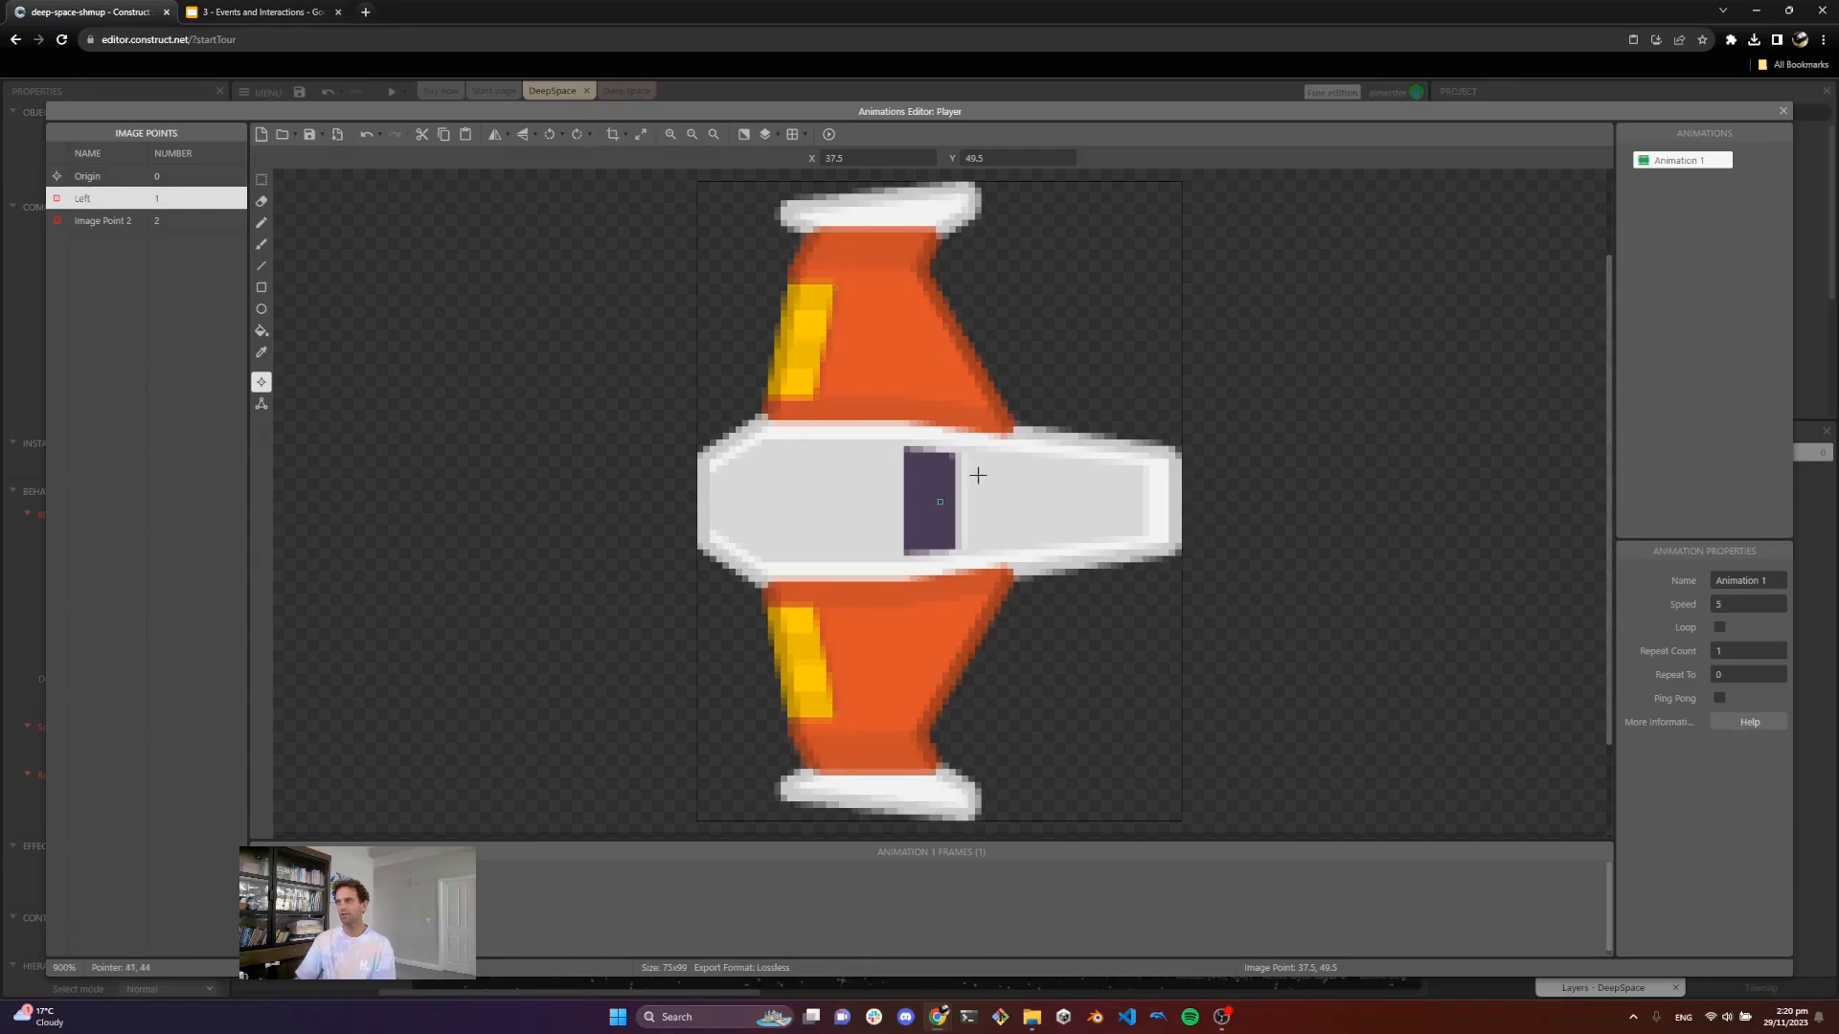
pyautogui.click(981, 199)
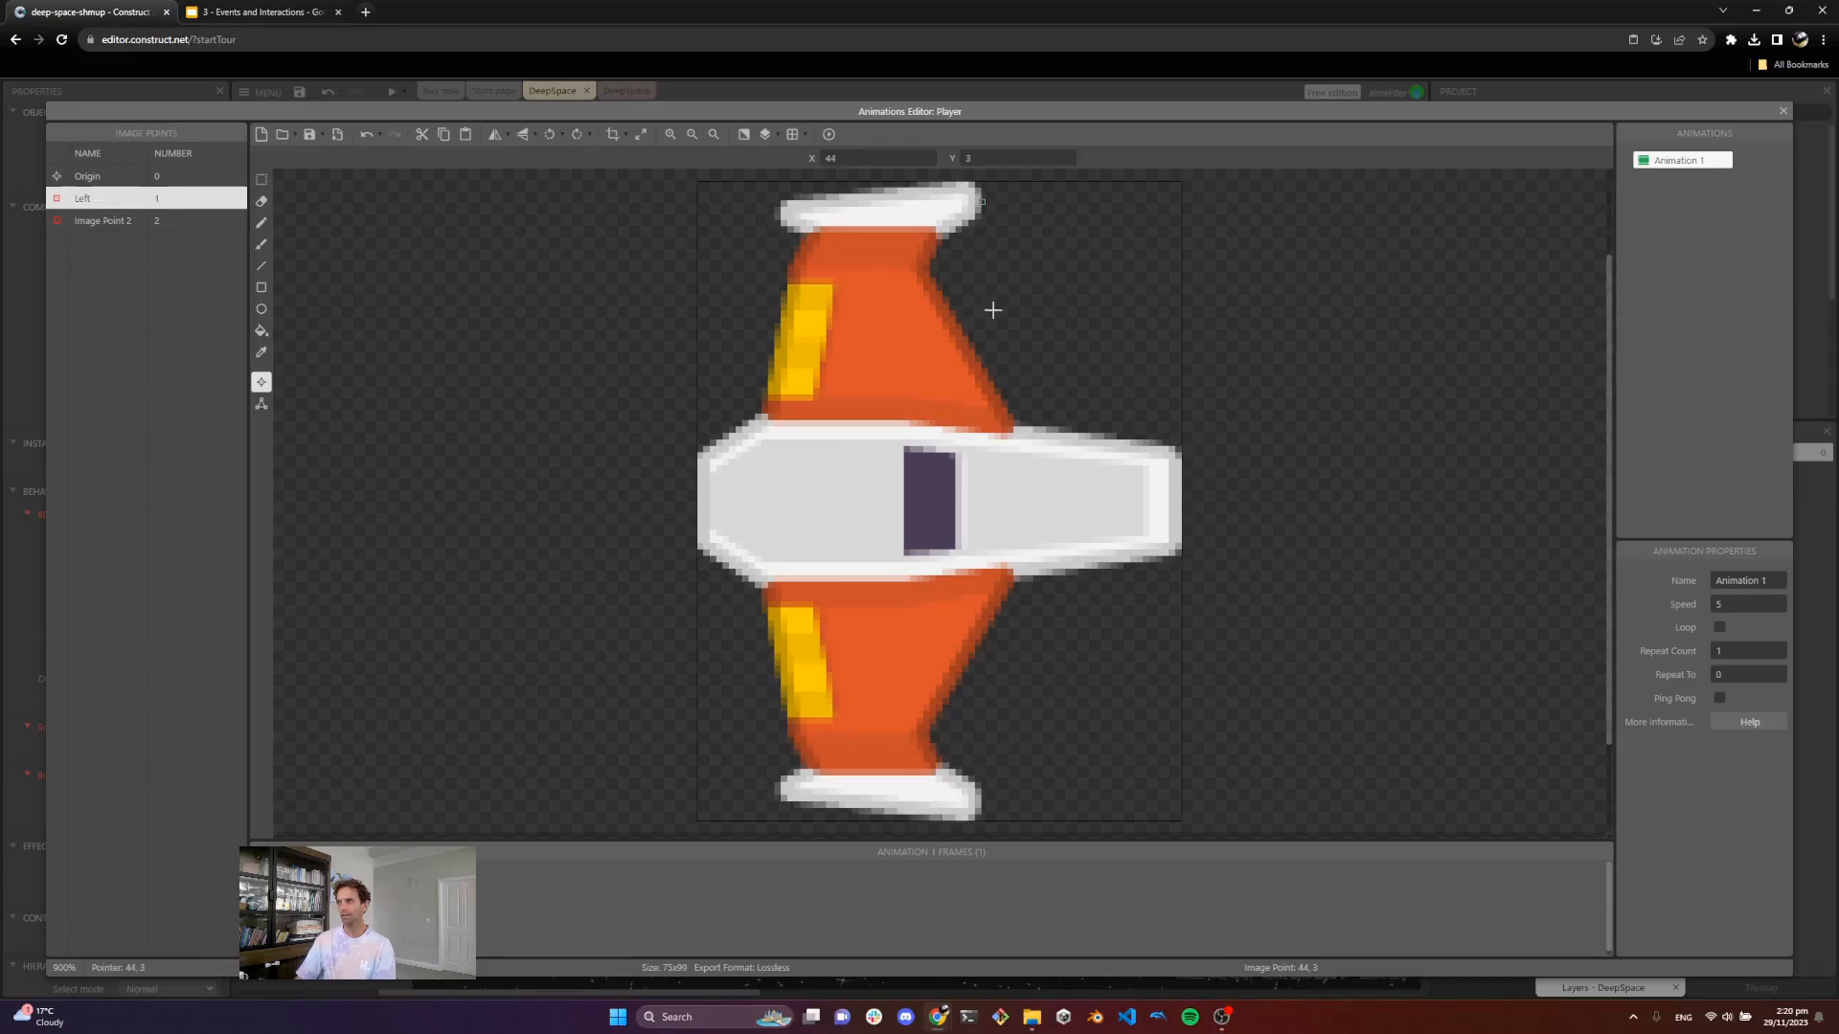
# Step: Rename the second image point to "Right", place it at the lower wing tip, and close the animation editor
pyautogui.click(134, 221)
pyautogui.doubleClick(134, 221)
pyautogui.write('Right')
pyautogui.press('Return')
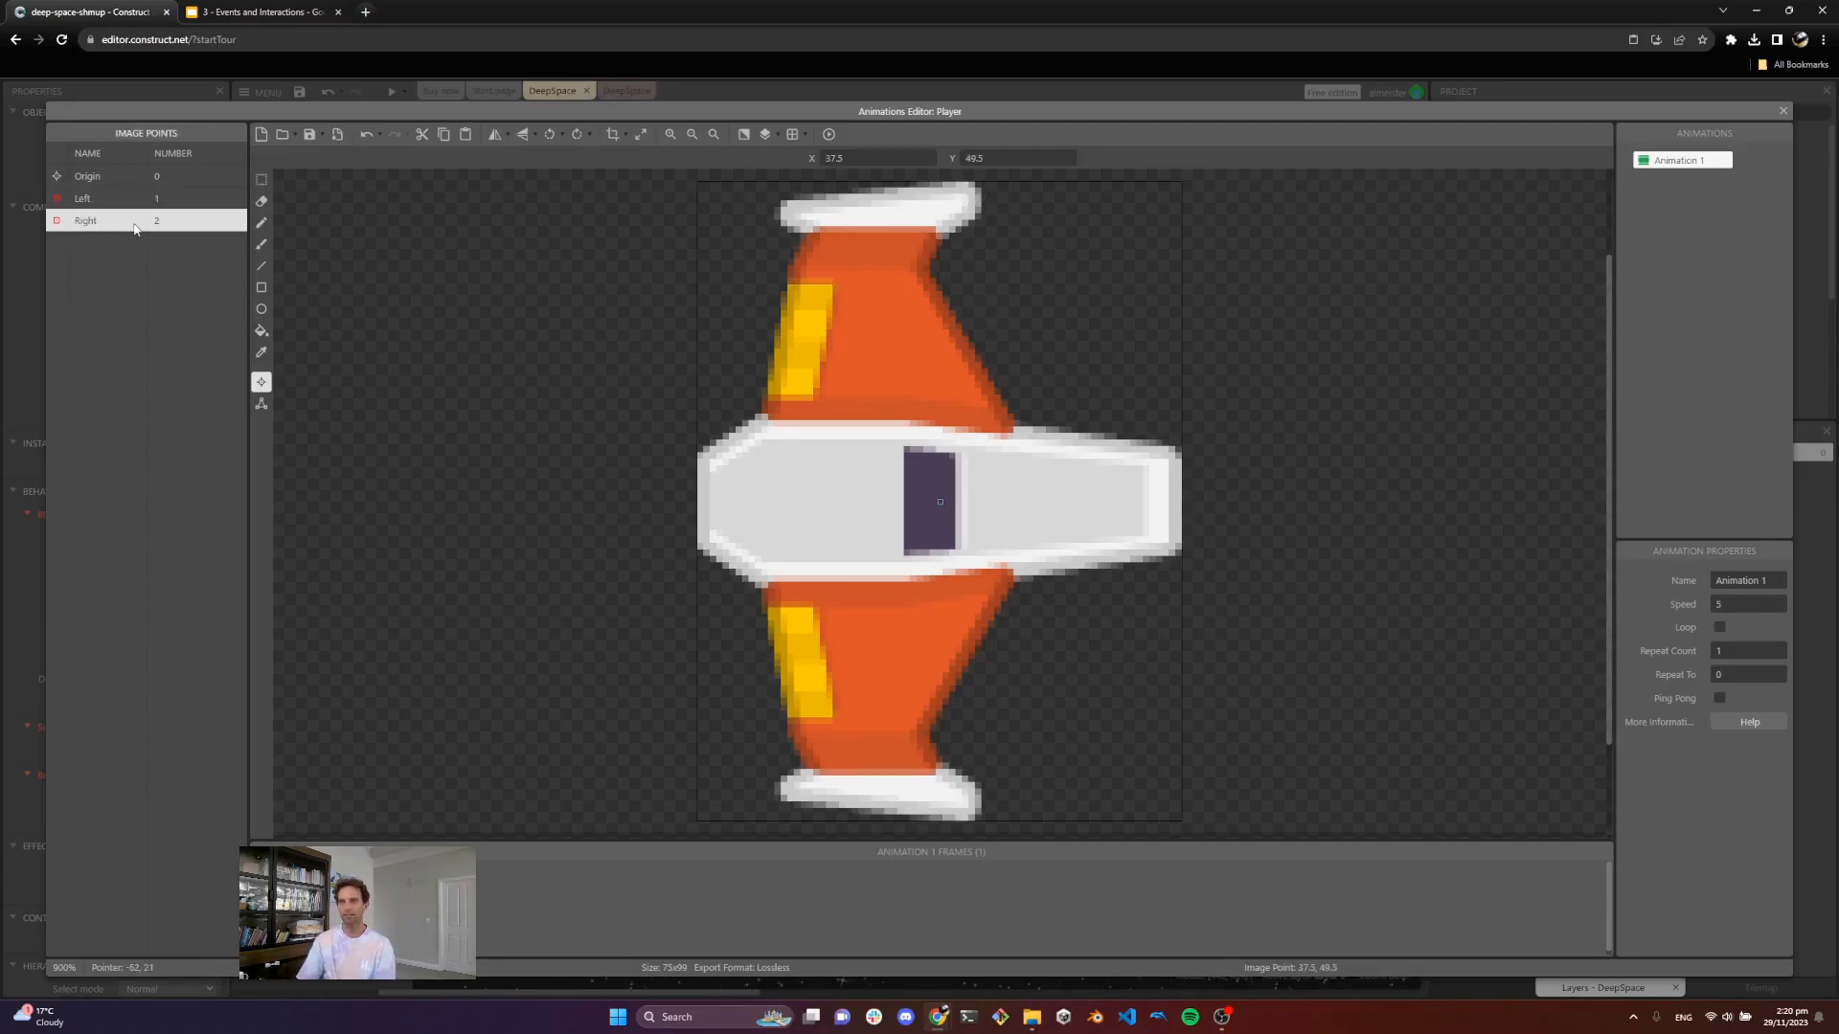
pyautogui.click(982, 802)
pyautogui.click(125, 211)
pyautogui.click(110, 204)
pyautogui.click(106, 223)
pyautogui.click(1782, 111)
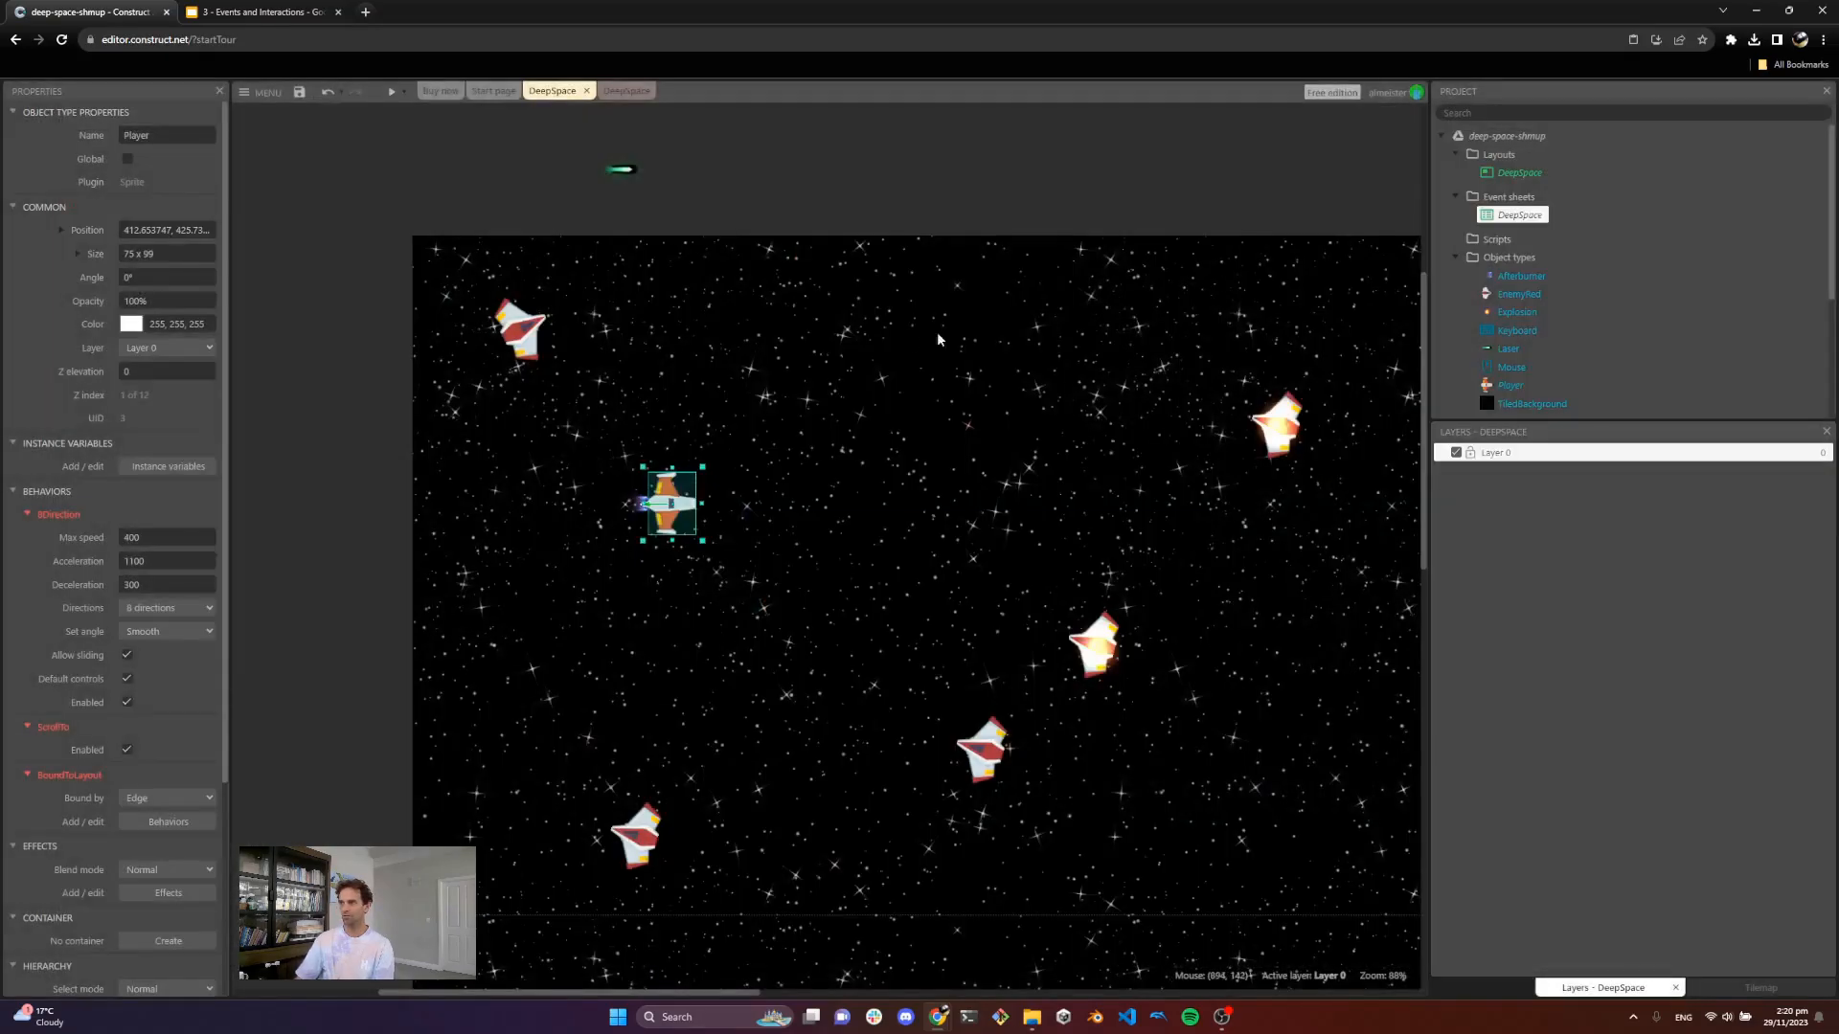
# Step: In the event sheet, set the Laser spawn action's image point to "Left"
pyautogui.click(624, 90)
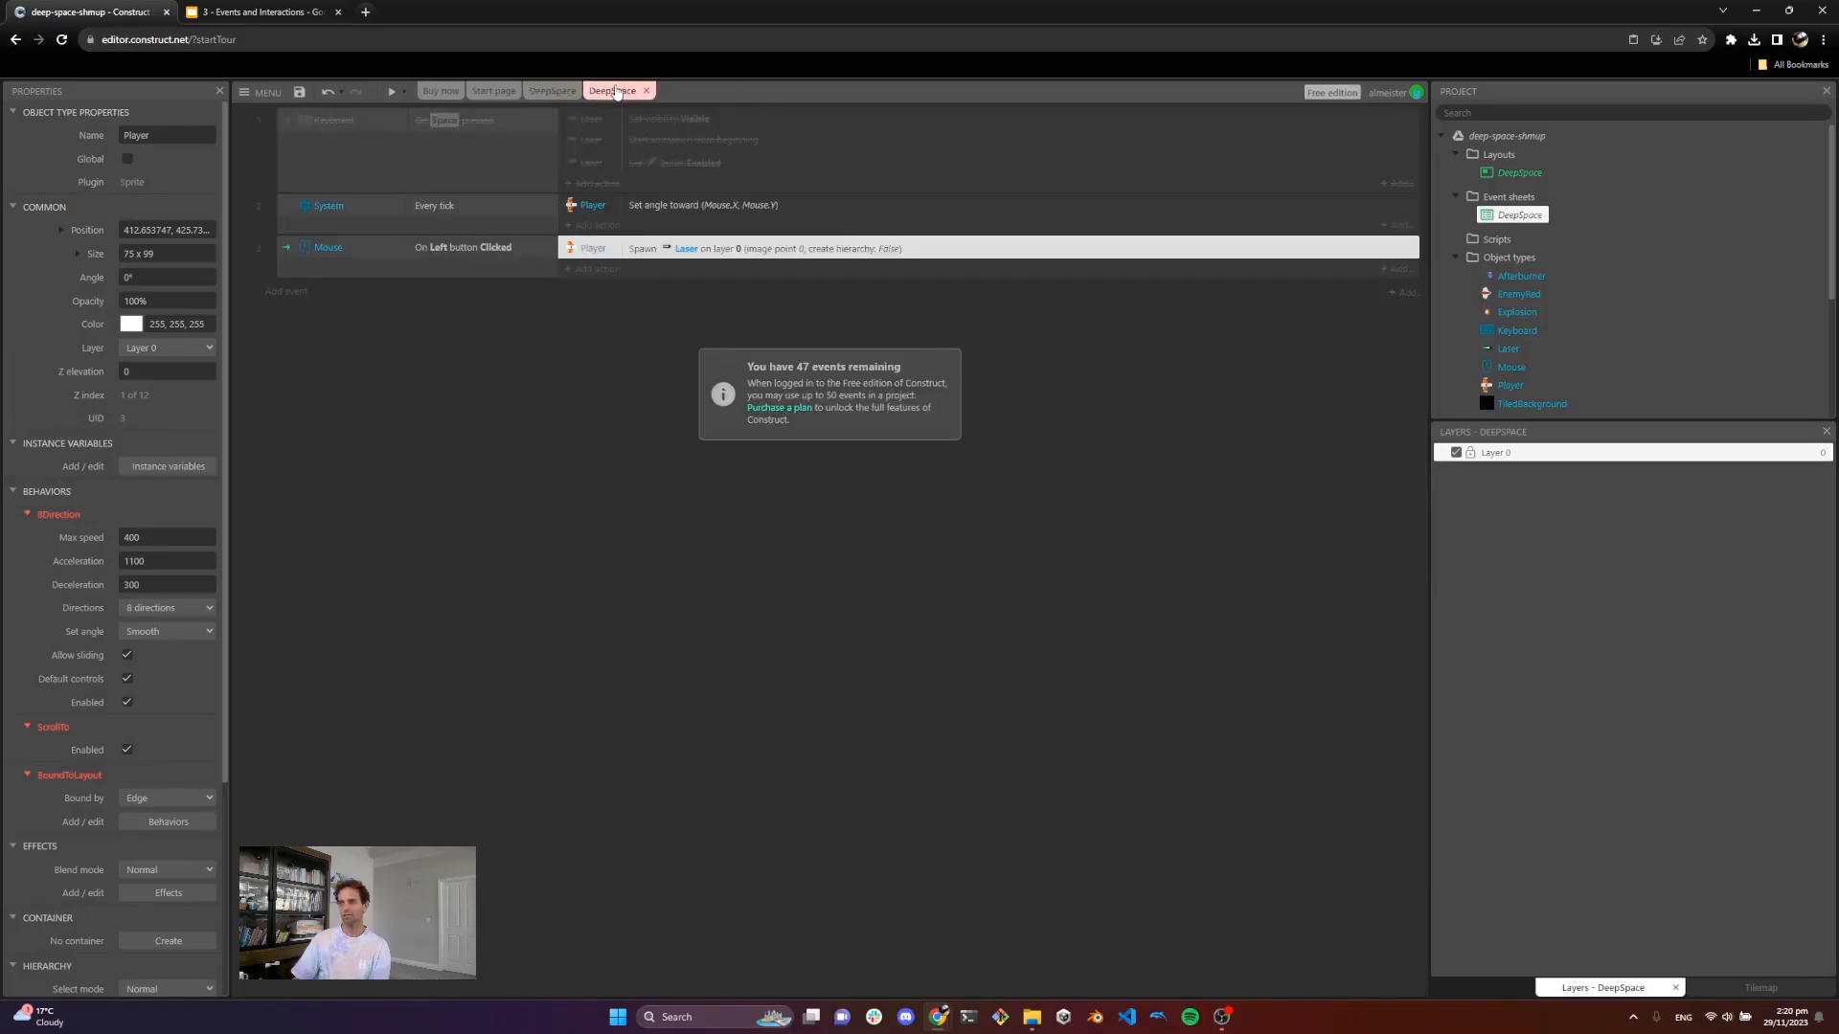
pyautogui.doubleClick(704, 253)
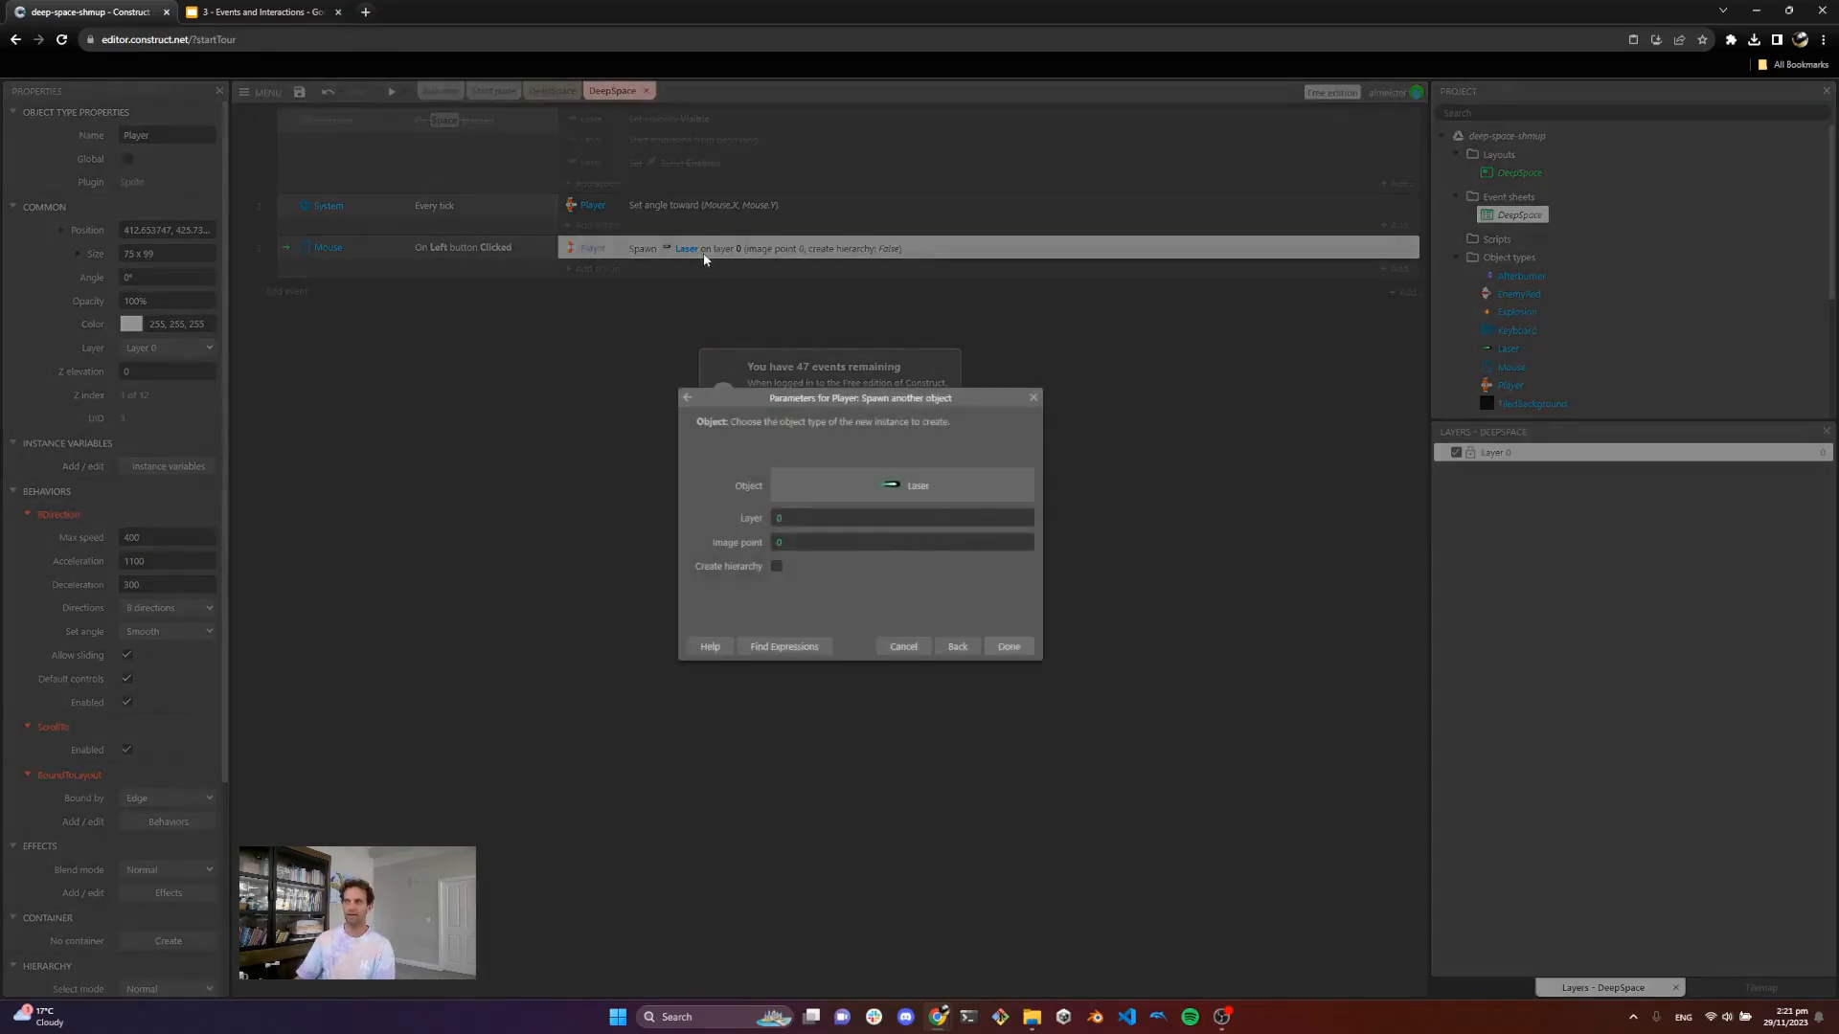
pyautogui.click(812, 543)
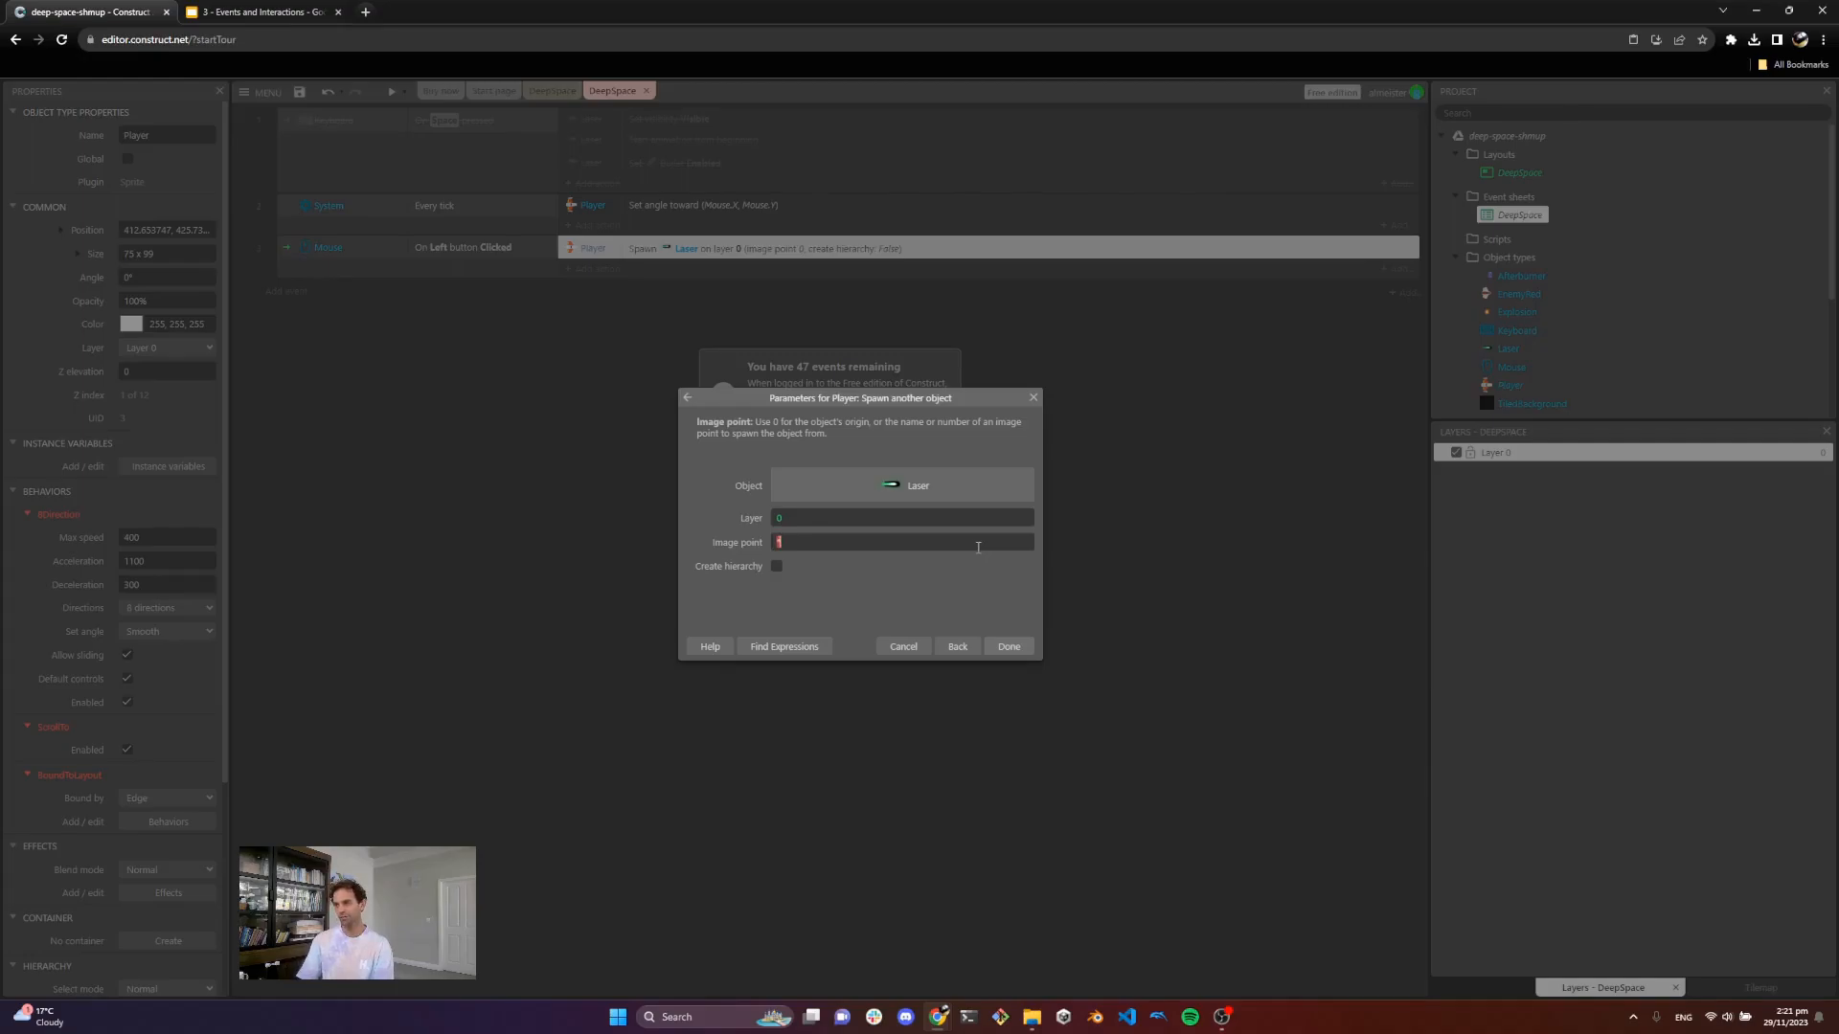
pyautogui.write('"Left"')
pyautogui.click(1006, 646)
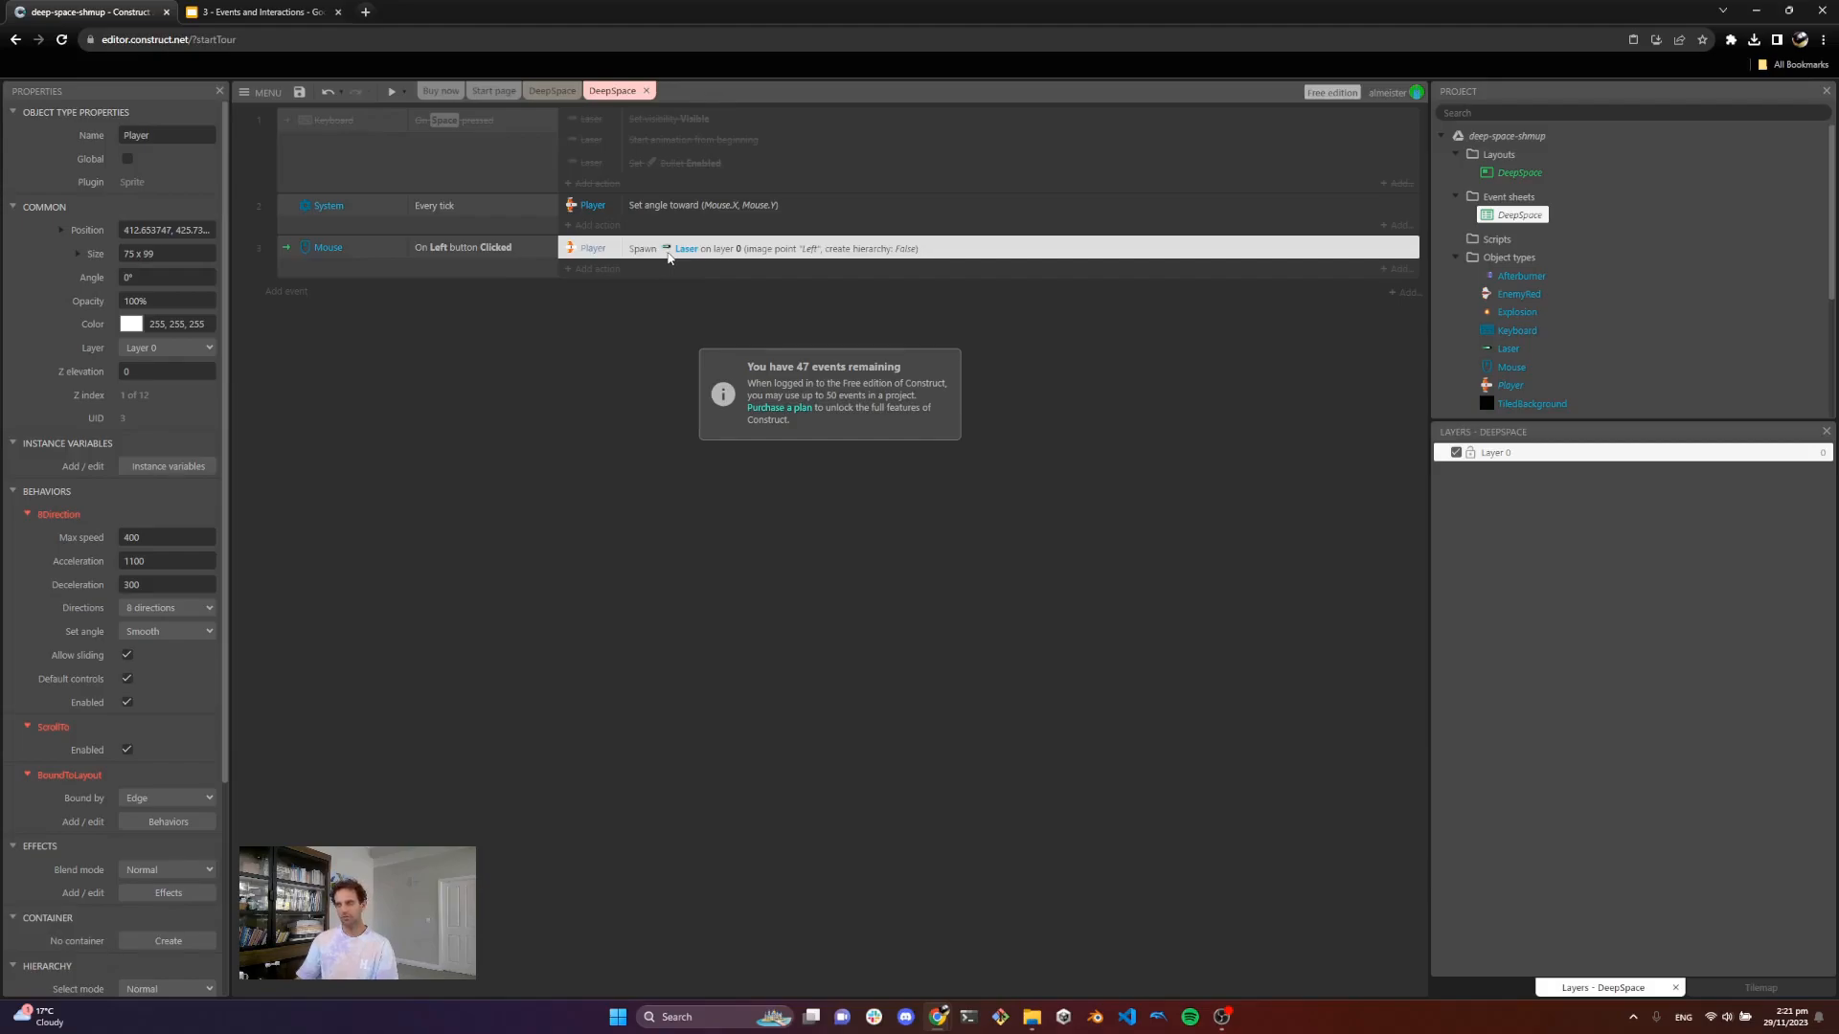
# Step: Duplicate the spawn action and set the copy's image point to "Right"
pyautogui.hotkey('ctrl', 'c')
pyautogui.hotkey('ctrl', 'v')
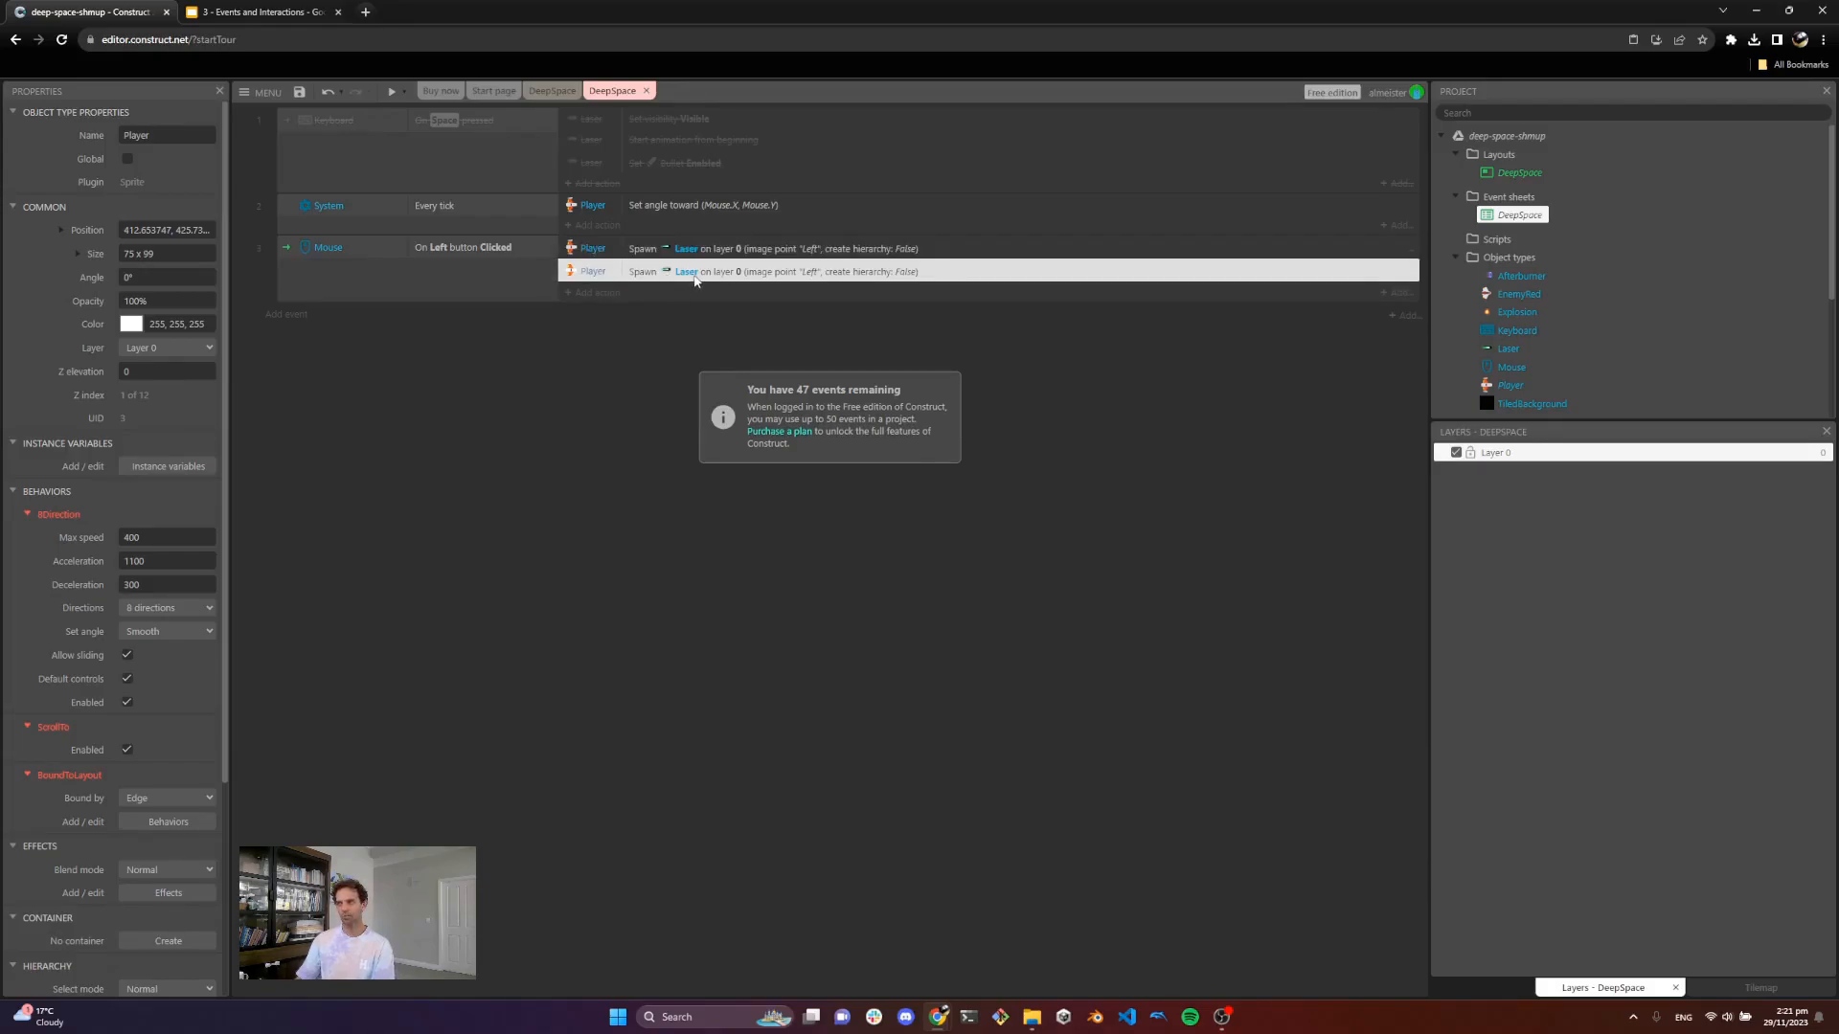
pyautogui.rightClick(695, 279)
pyautogui.doubleClick(657, 276)
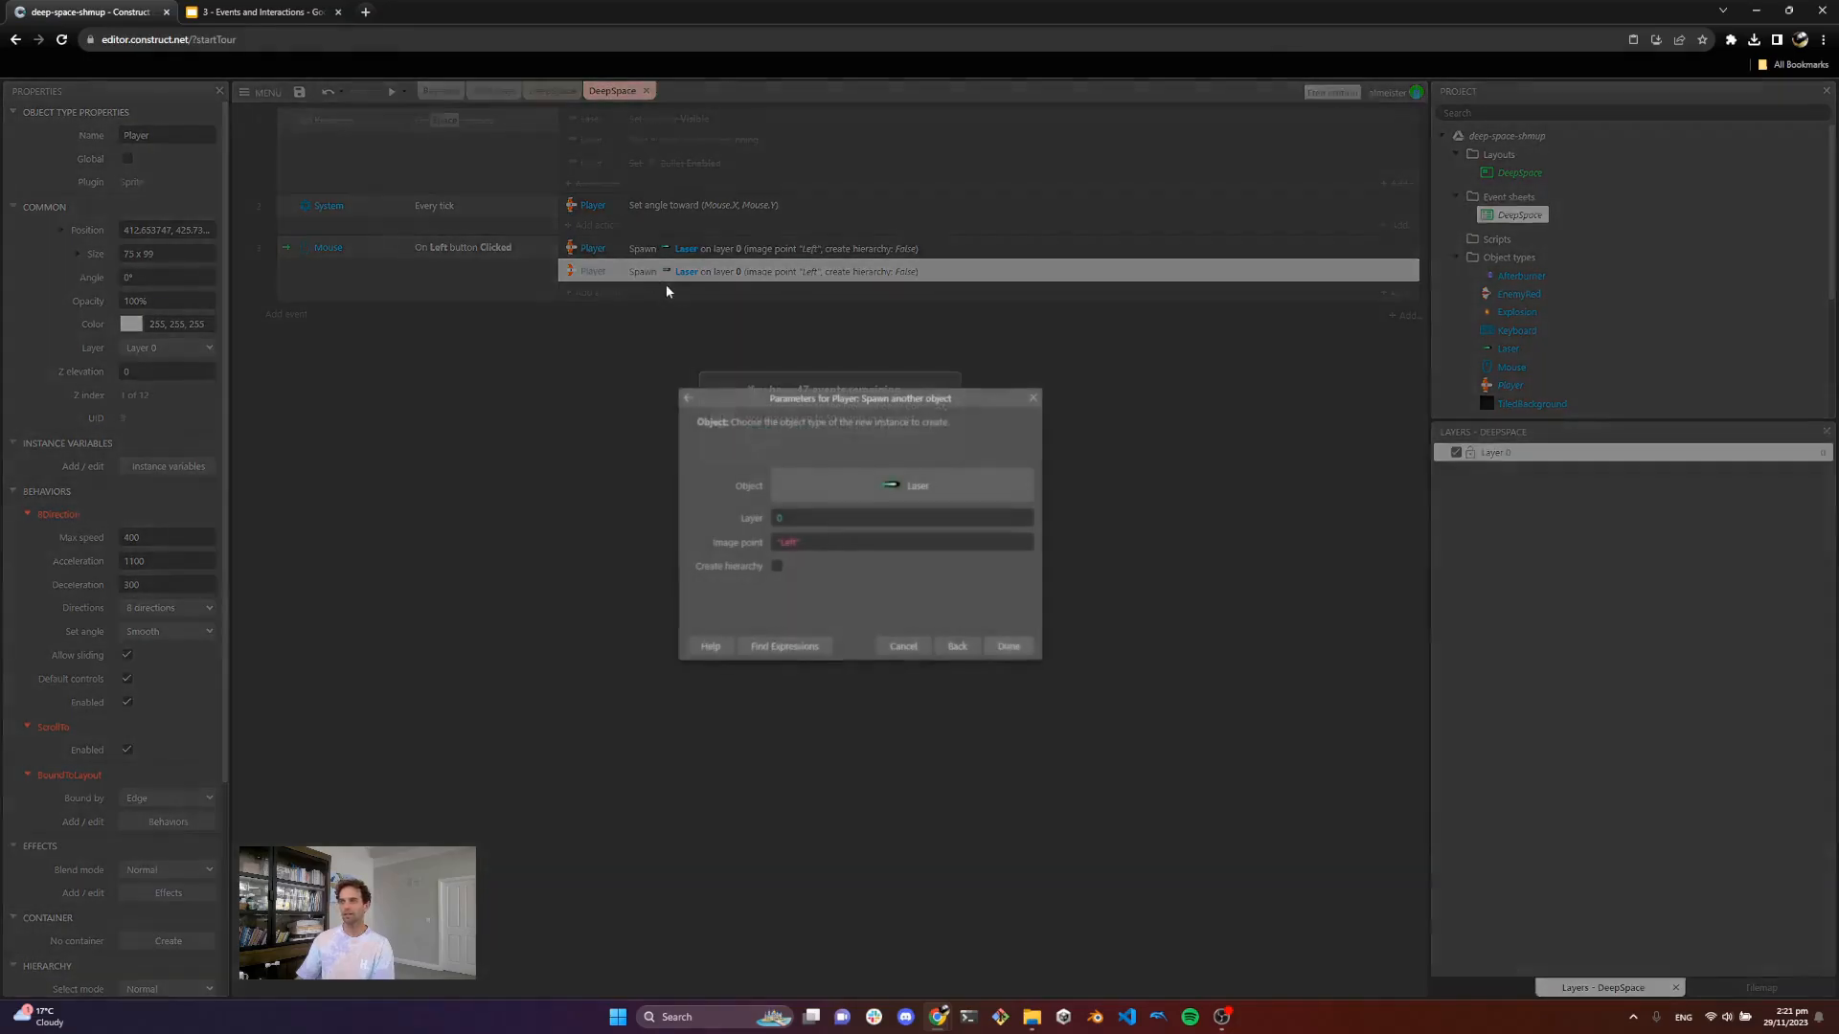
pyautogui.write('Righ')
pyautogui.press('Return')
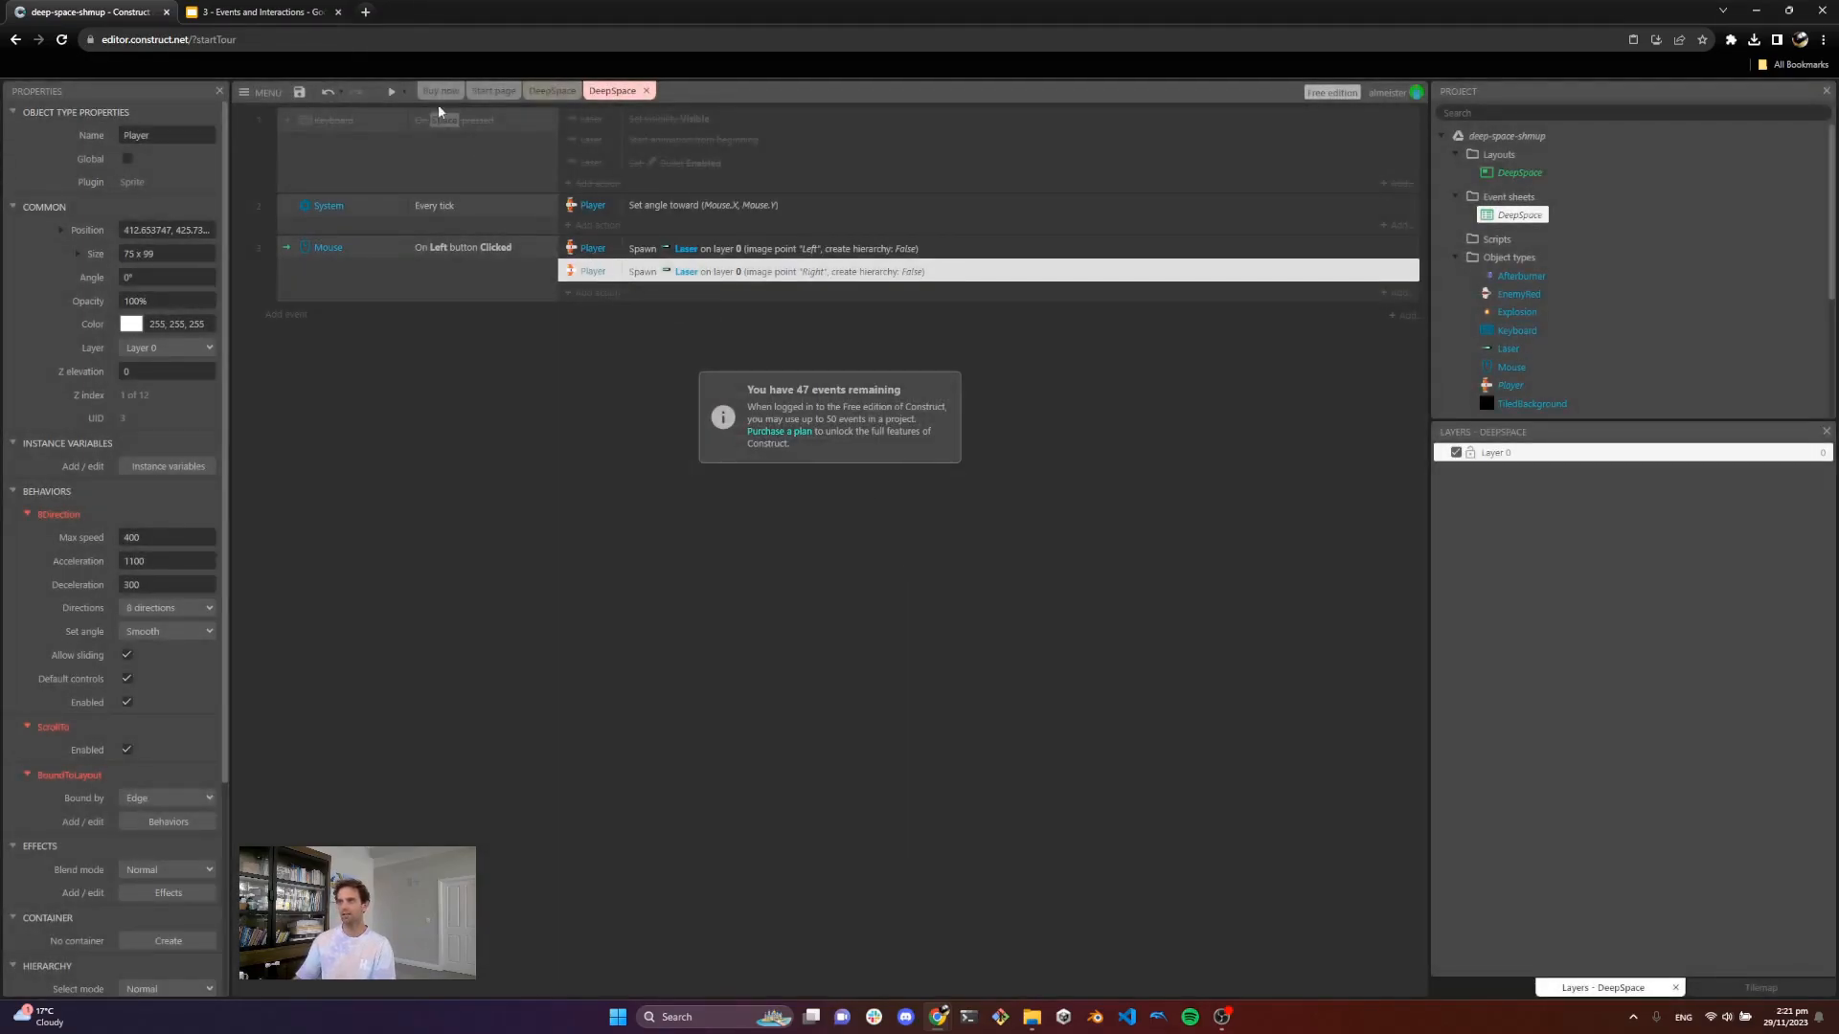
# Step: Preview the game and test firing lasers from both wings while moving, then close the preview
pyautogui.click(392, 92)
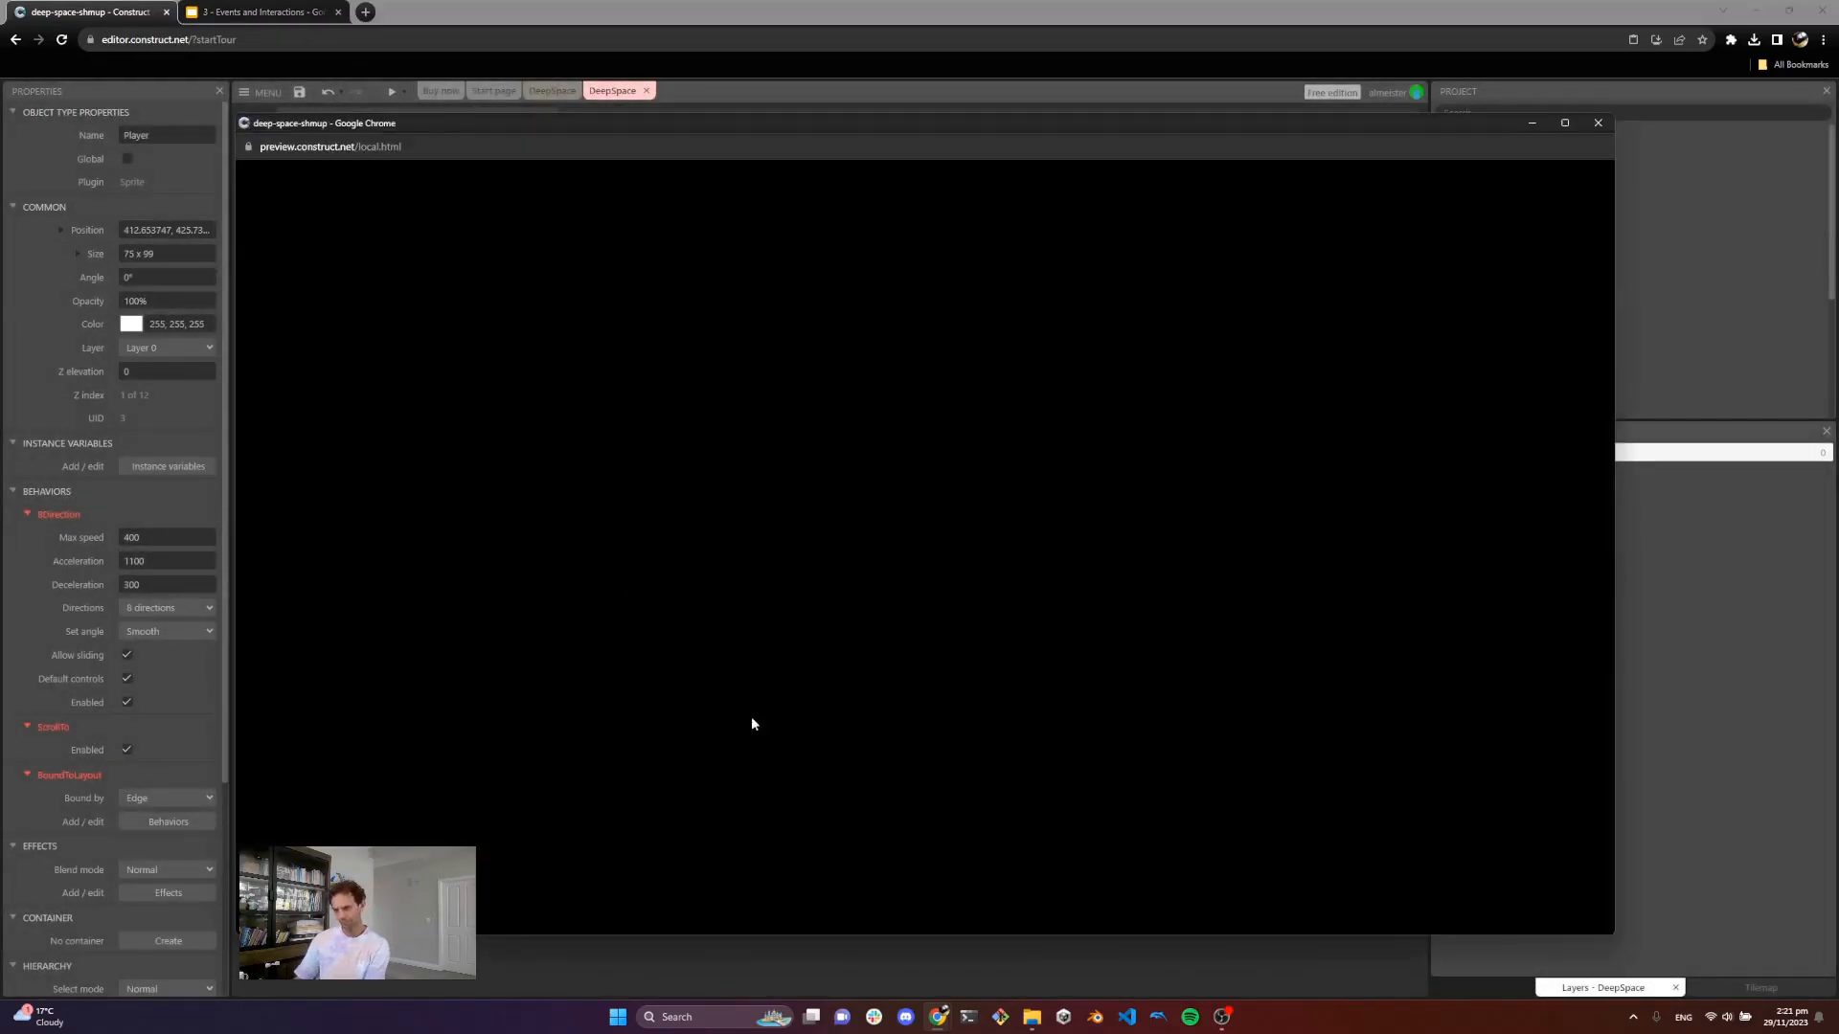
pyautogui.click(1025, 428)
pyautogui.press('Right')
pyautogui.press('Down')
pyautogui.click(1078, 421)
pyautogui.press('Up')
pyautogui.click(895, 422)
pyautogui.click(844, 445)
pyautogui.click(800, 500)
pyautogui.press('Down')
pyautogui.click(781, 499)
pyautogui.click(771, 501)
pyautogui.click(709, 436)
pyautogui.press('Left')
pyautogui.click(640, 427)
pyautogui.press('Up')
pyautogui.press('Right')
pyautogui.click(896, 398)
pyautogui.click(934, 379)
pyautogui.tripleClick(956, 370)
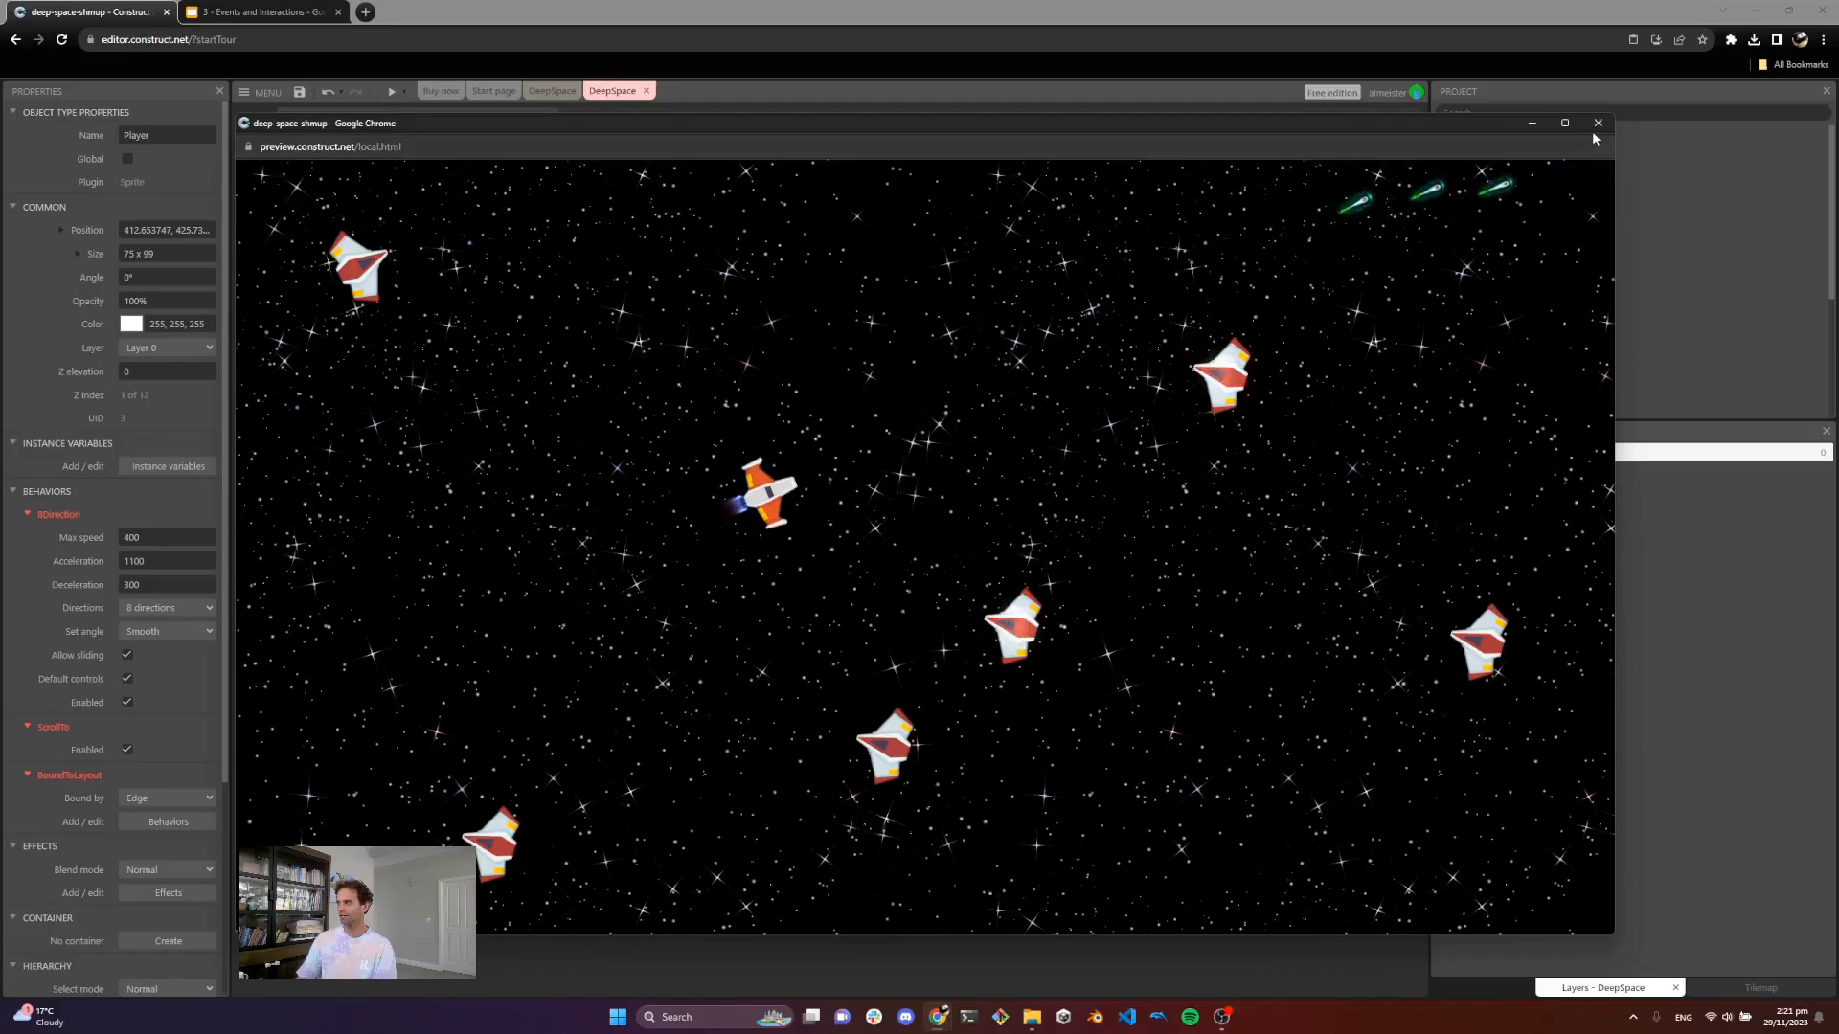
pyautogui.click(1596, 124)
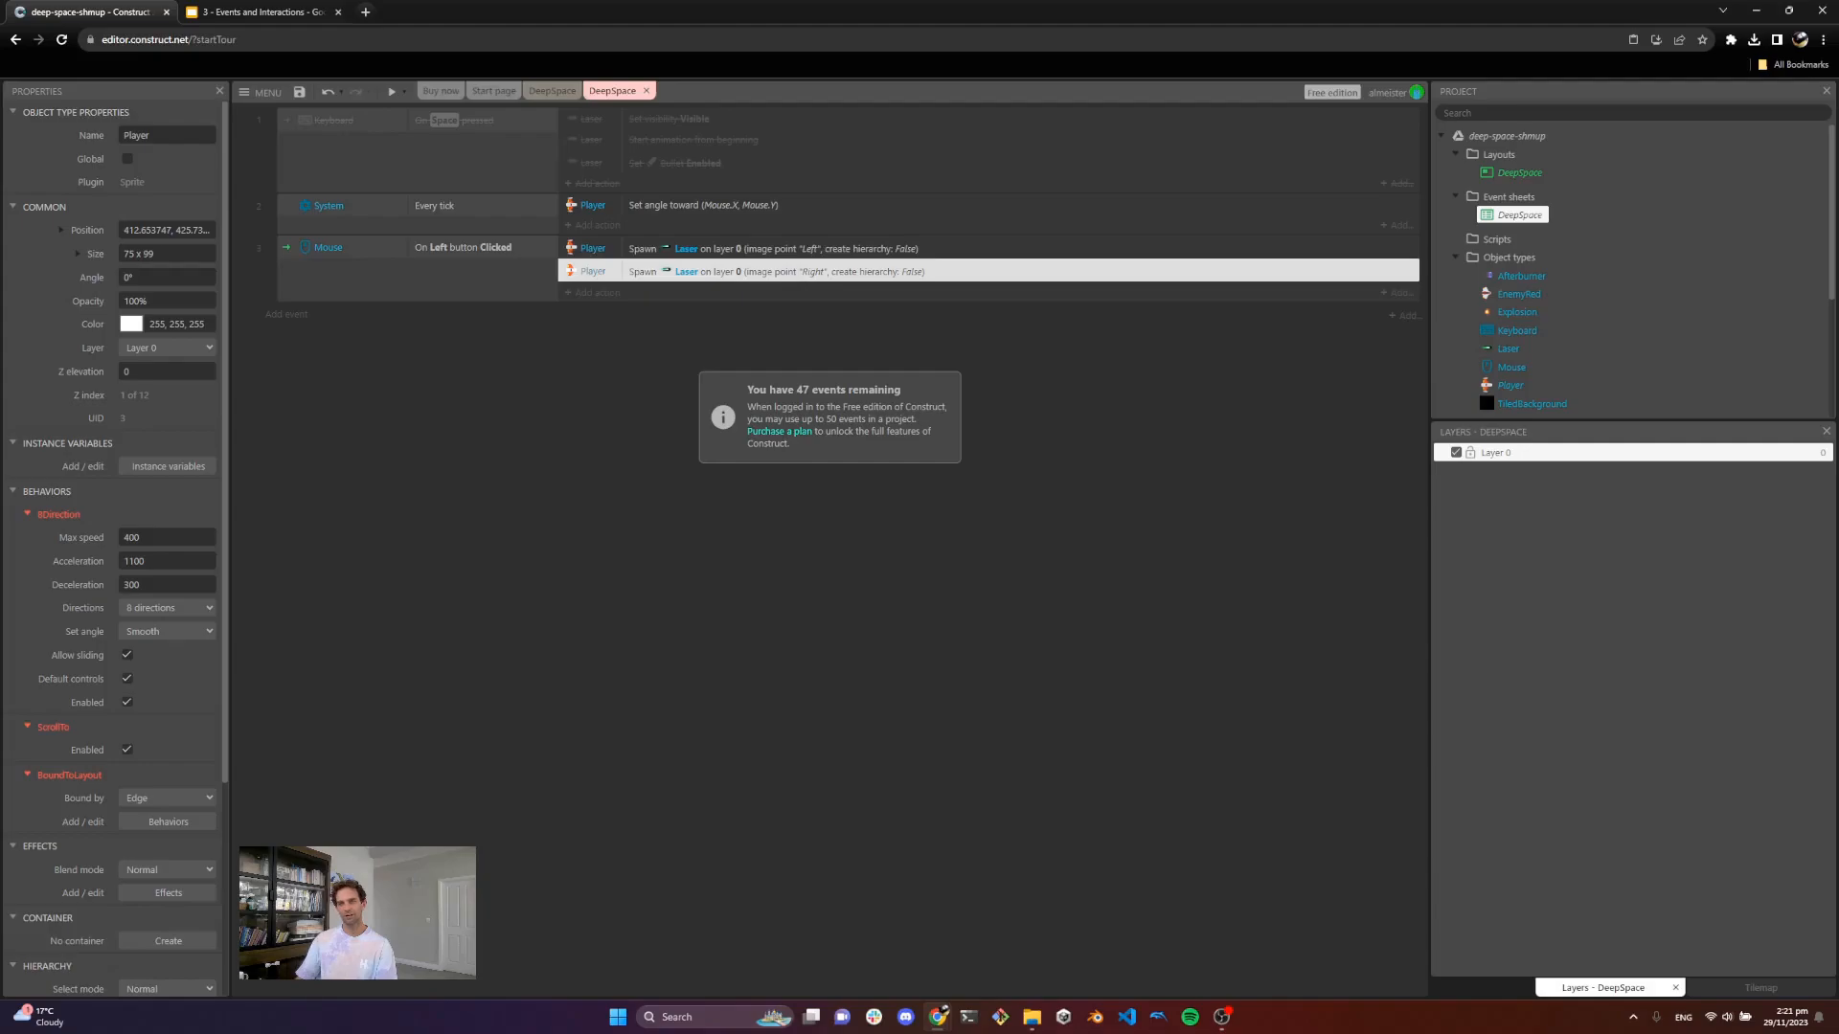
# Step: Preview the game again to test shooting enemies with the wing lasers, then close it
pyautogui.click(391, 91)
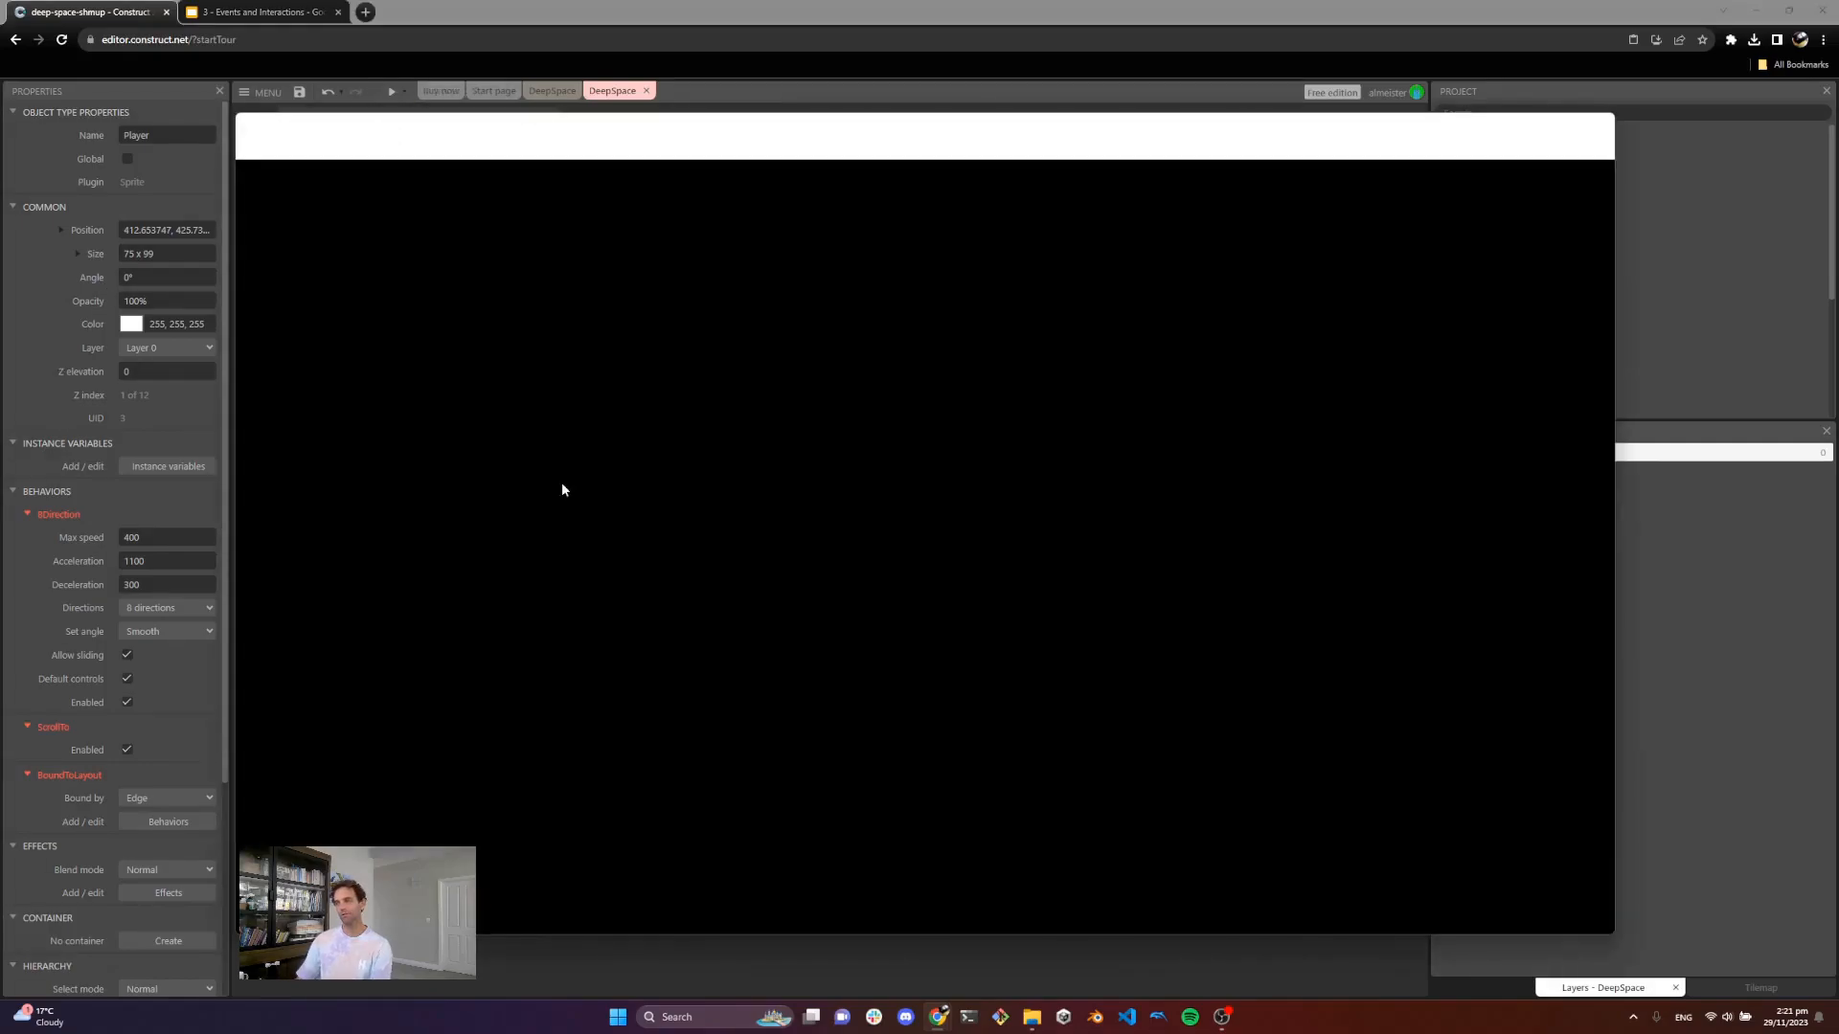
pyautogui.click(728, 510)
pyautogui.press('Right')
pyautogui.press('Down')
pyautogui.click(724, 496)
pyautogui.press('Left')
pyautogui.press('Up')
pyautogui.press('Left')
pyautogui.press('Right')
pyautogui.click(631, 477)
pyautogui.press('Up')
pyautogui.press('Left')
pyautogui.click(663, 410)
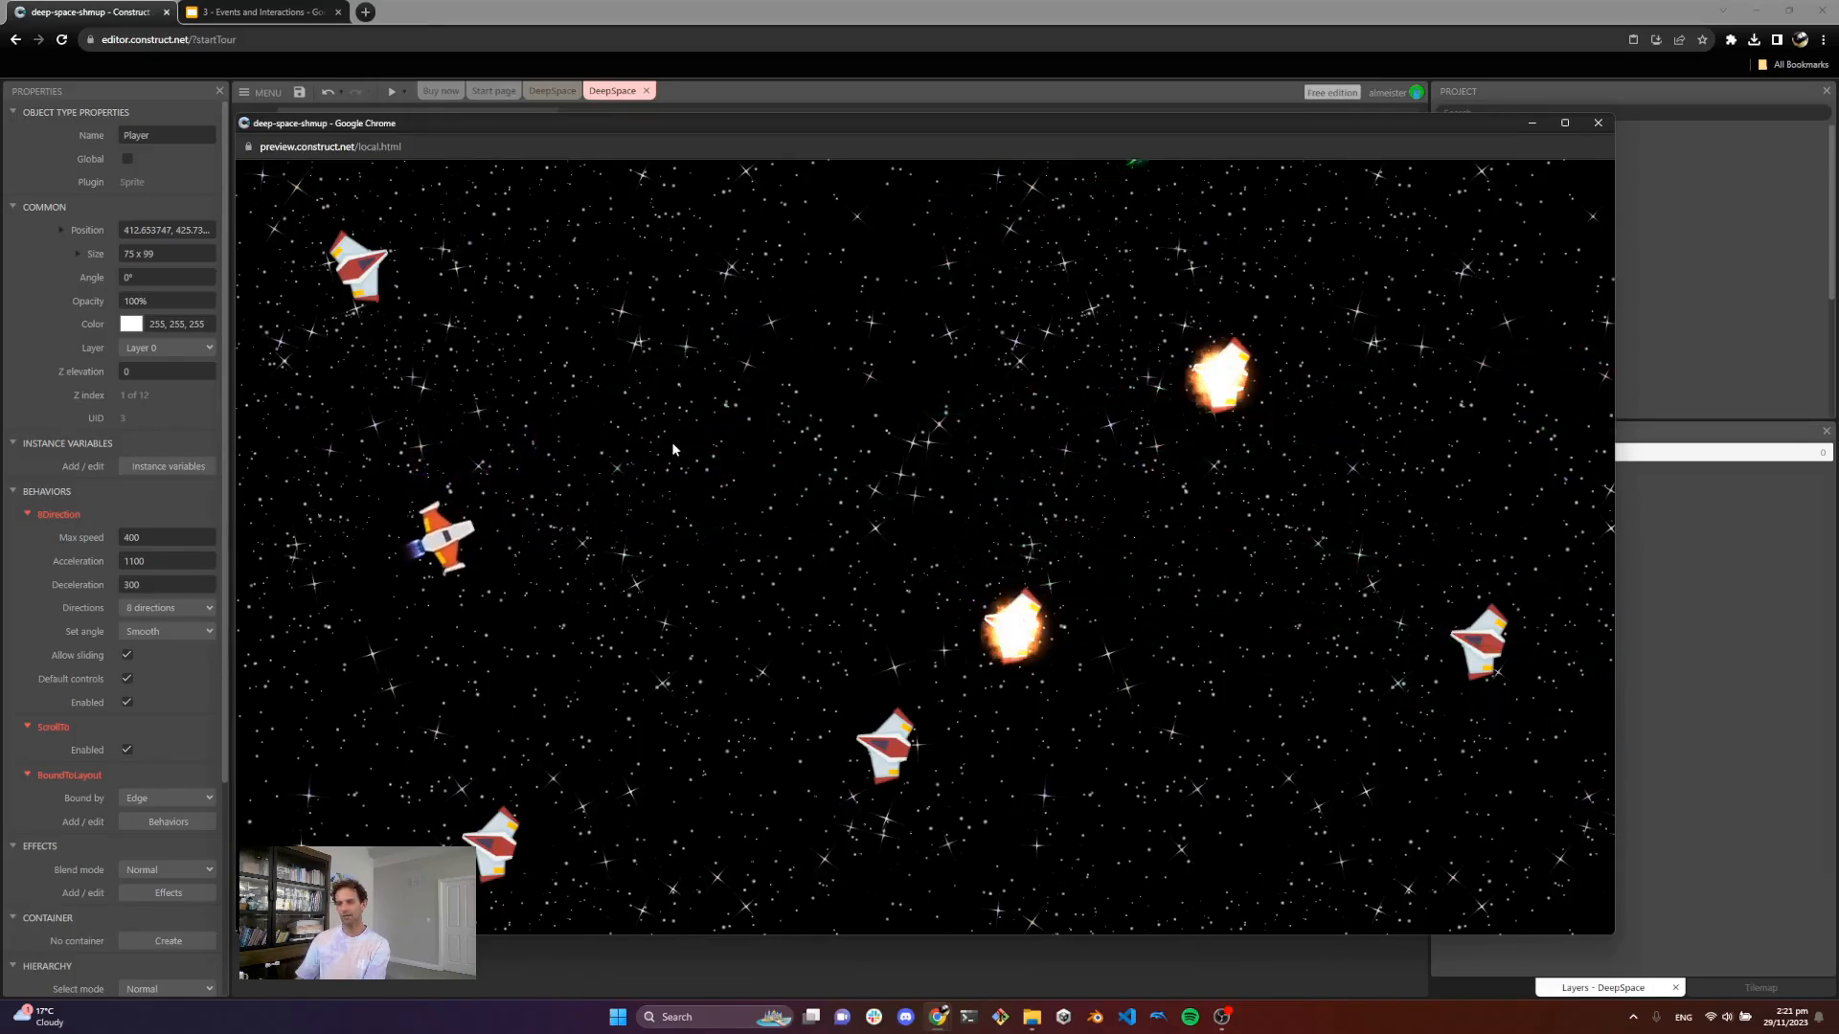
pyautogui.press('Right')
pyautogui.click(672, 448)
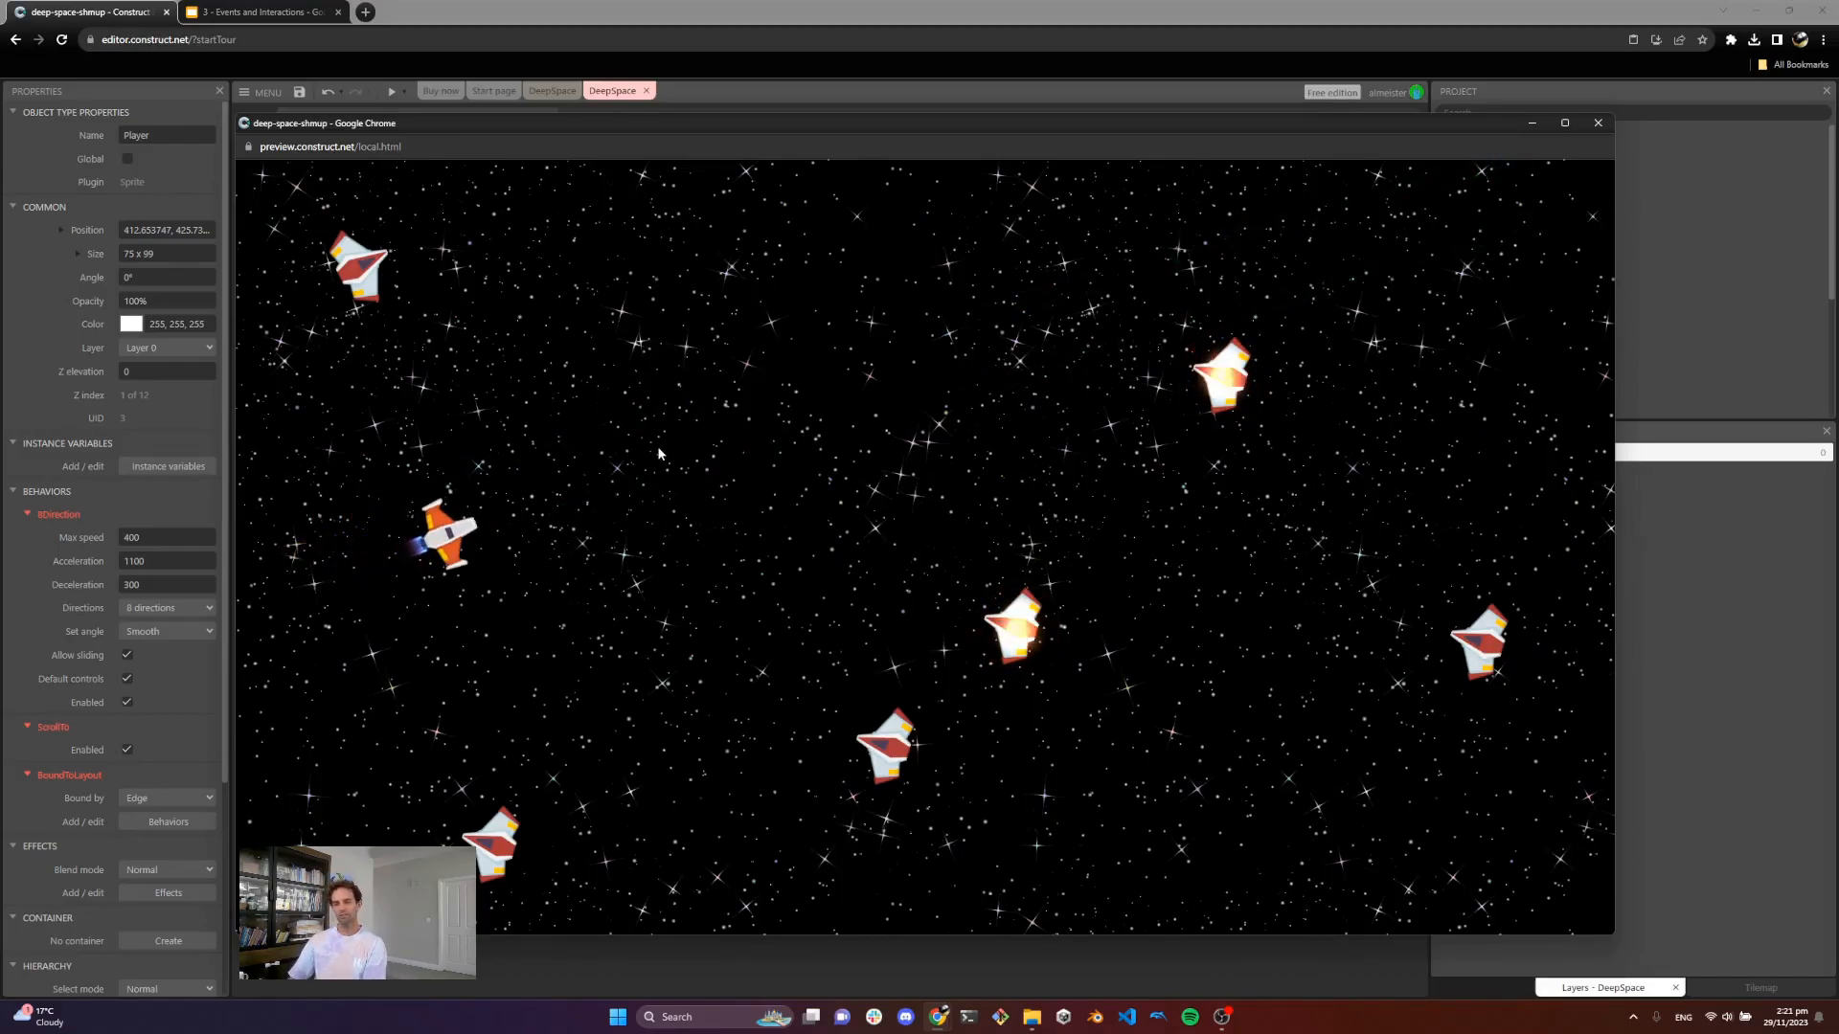
pyautogui.press('Down')
pyautogui.press('Right')
pyautogui.press('Left')
pyautogui.press('Up')
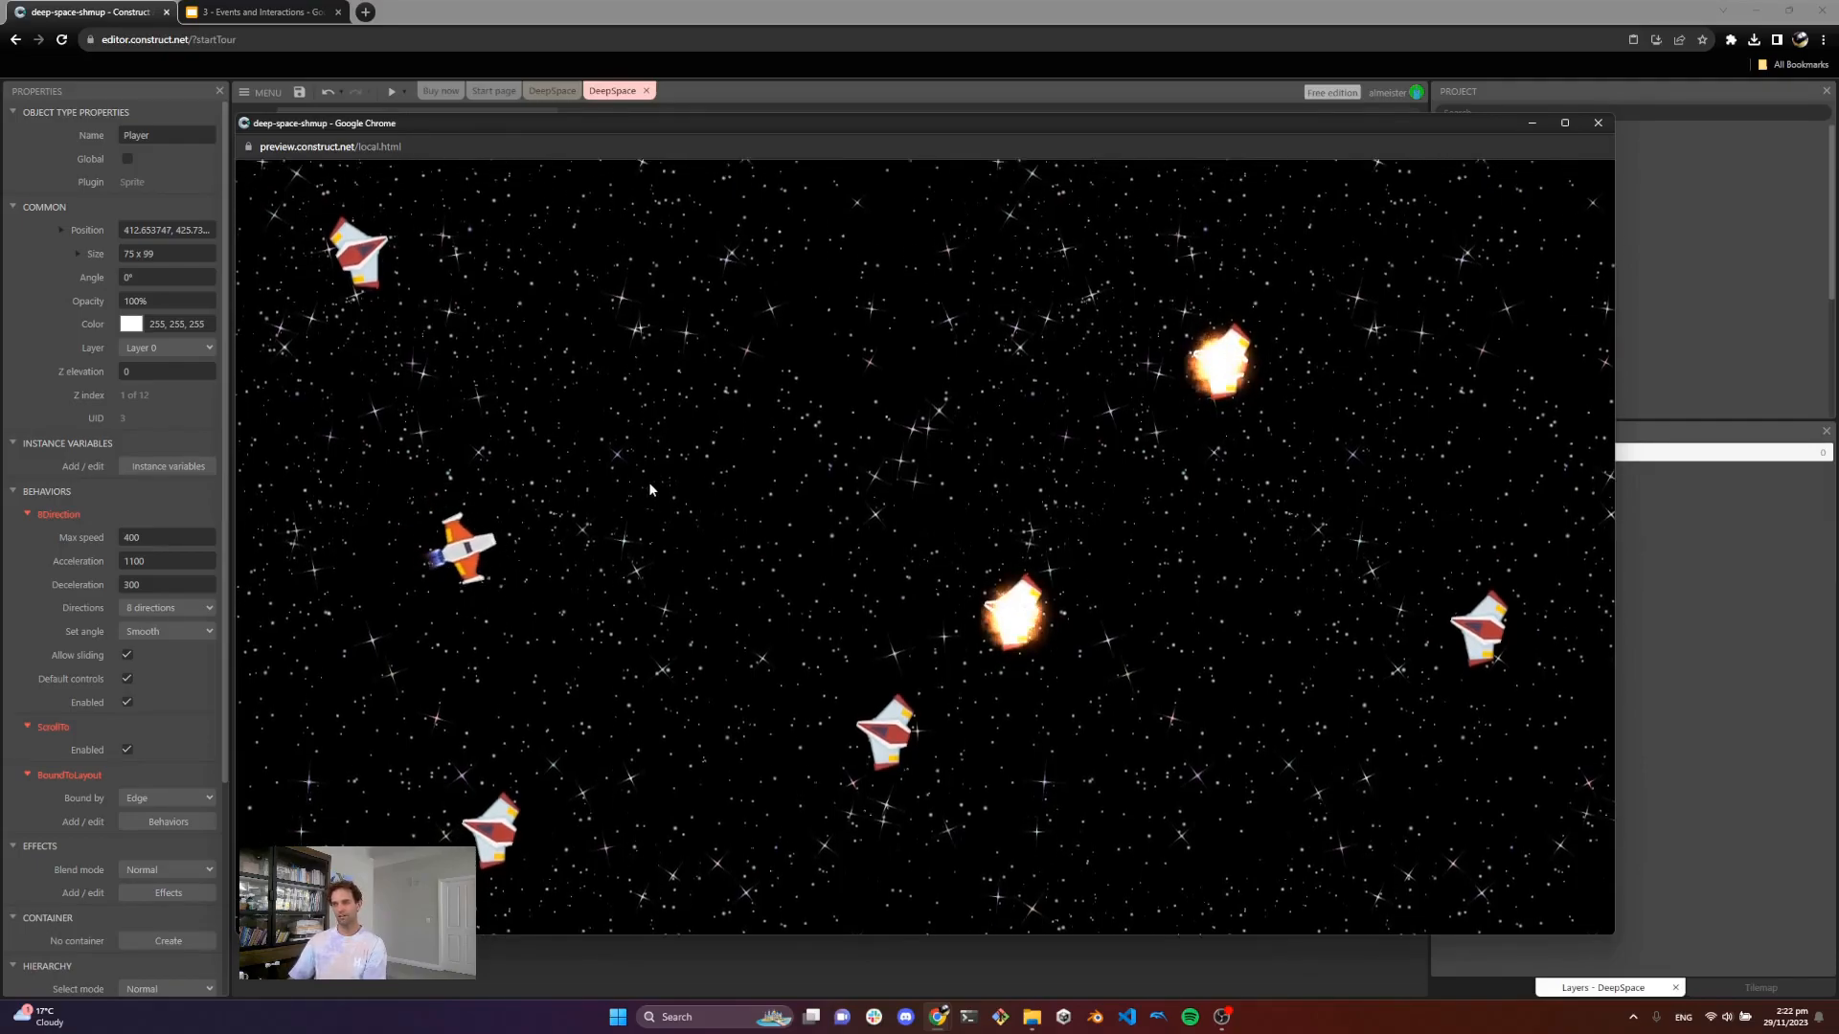
pyautogui.press('Up')
pyautogui.press('Right')
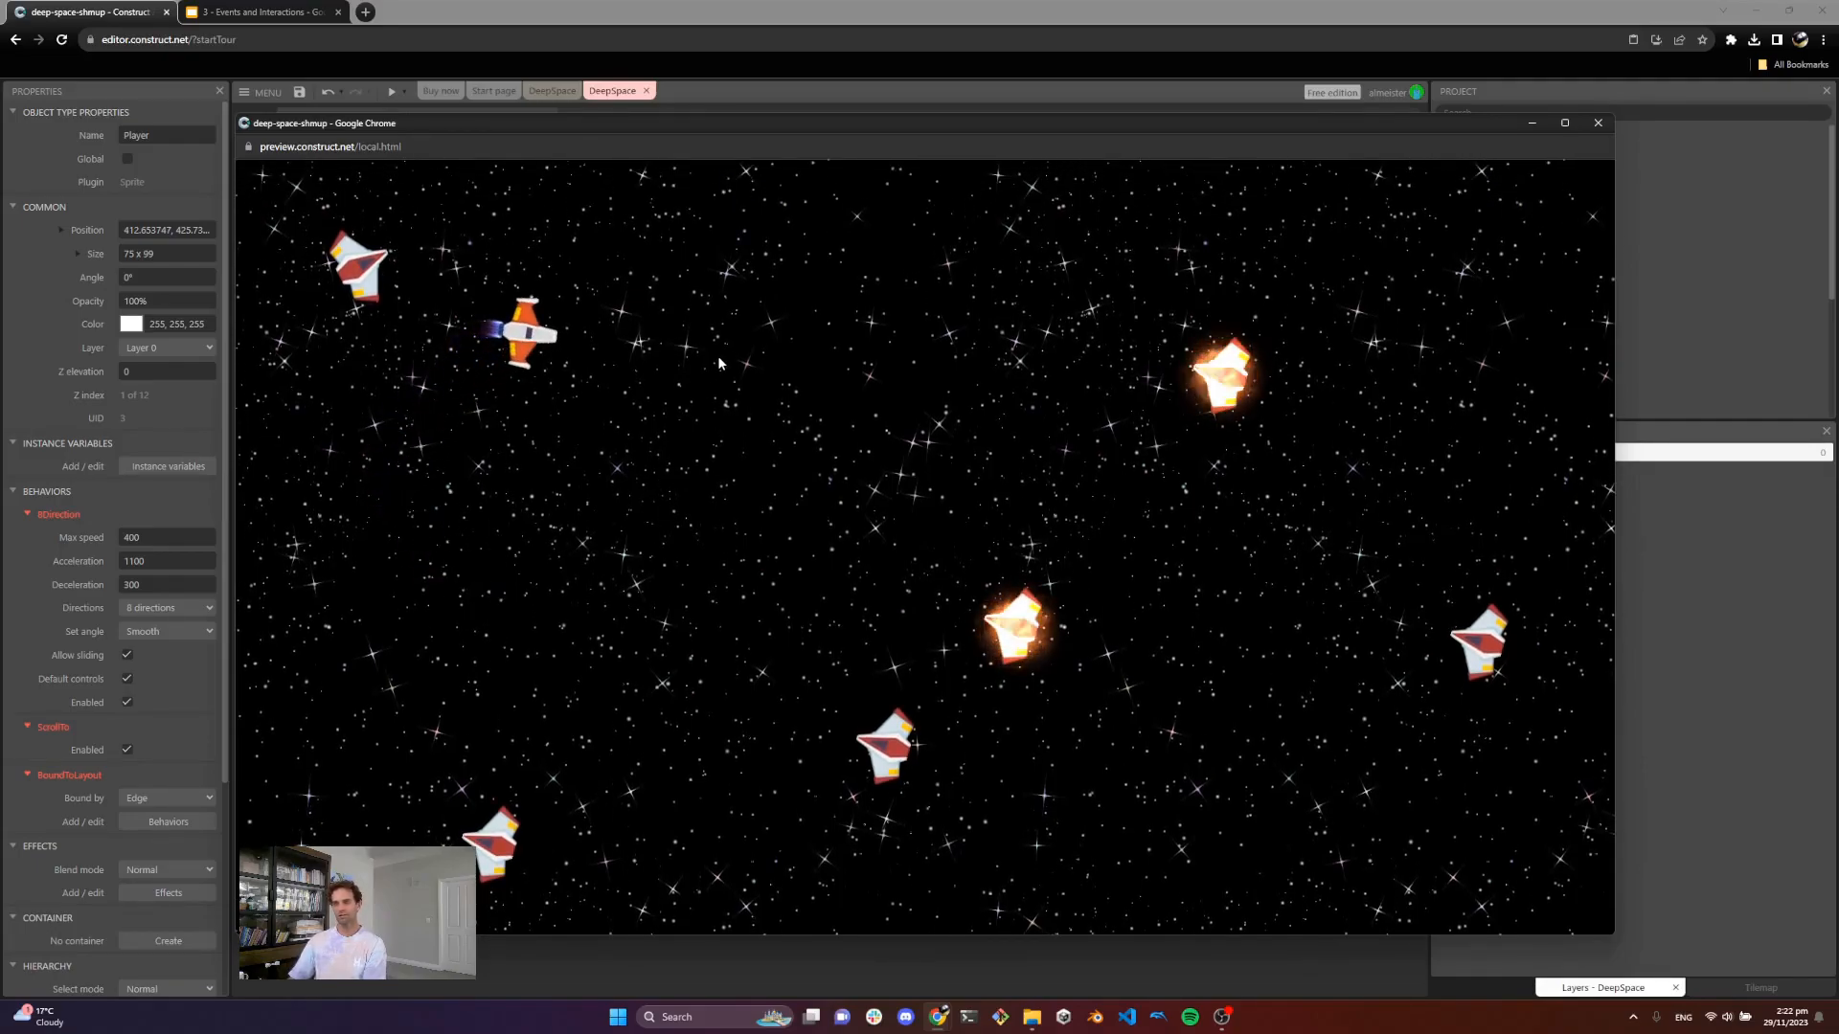
pyautogui.press('Down')
pyautogui.click(793, 402)
pyautogui.press('Right')
pyautogui.press('Up')
pyautogui.press('Left')
pyautogui.click(1597, 123)
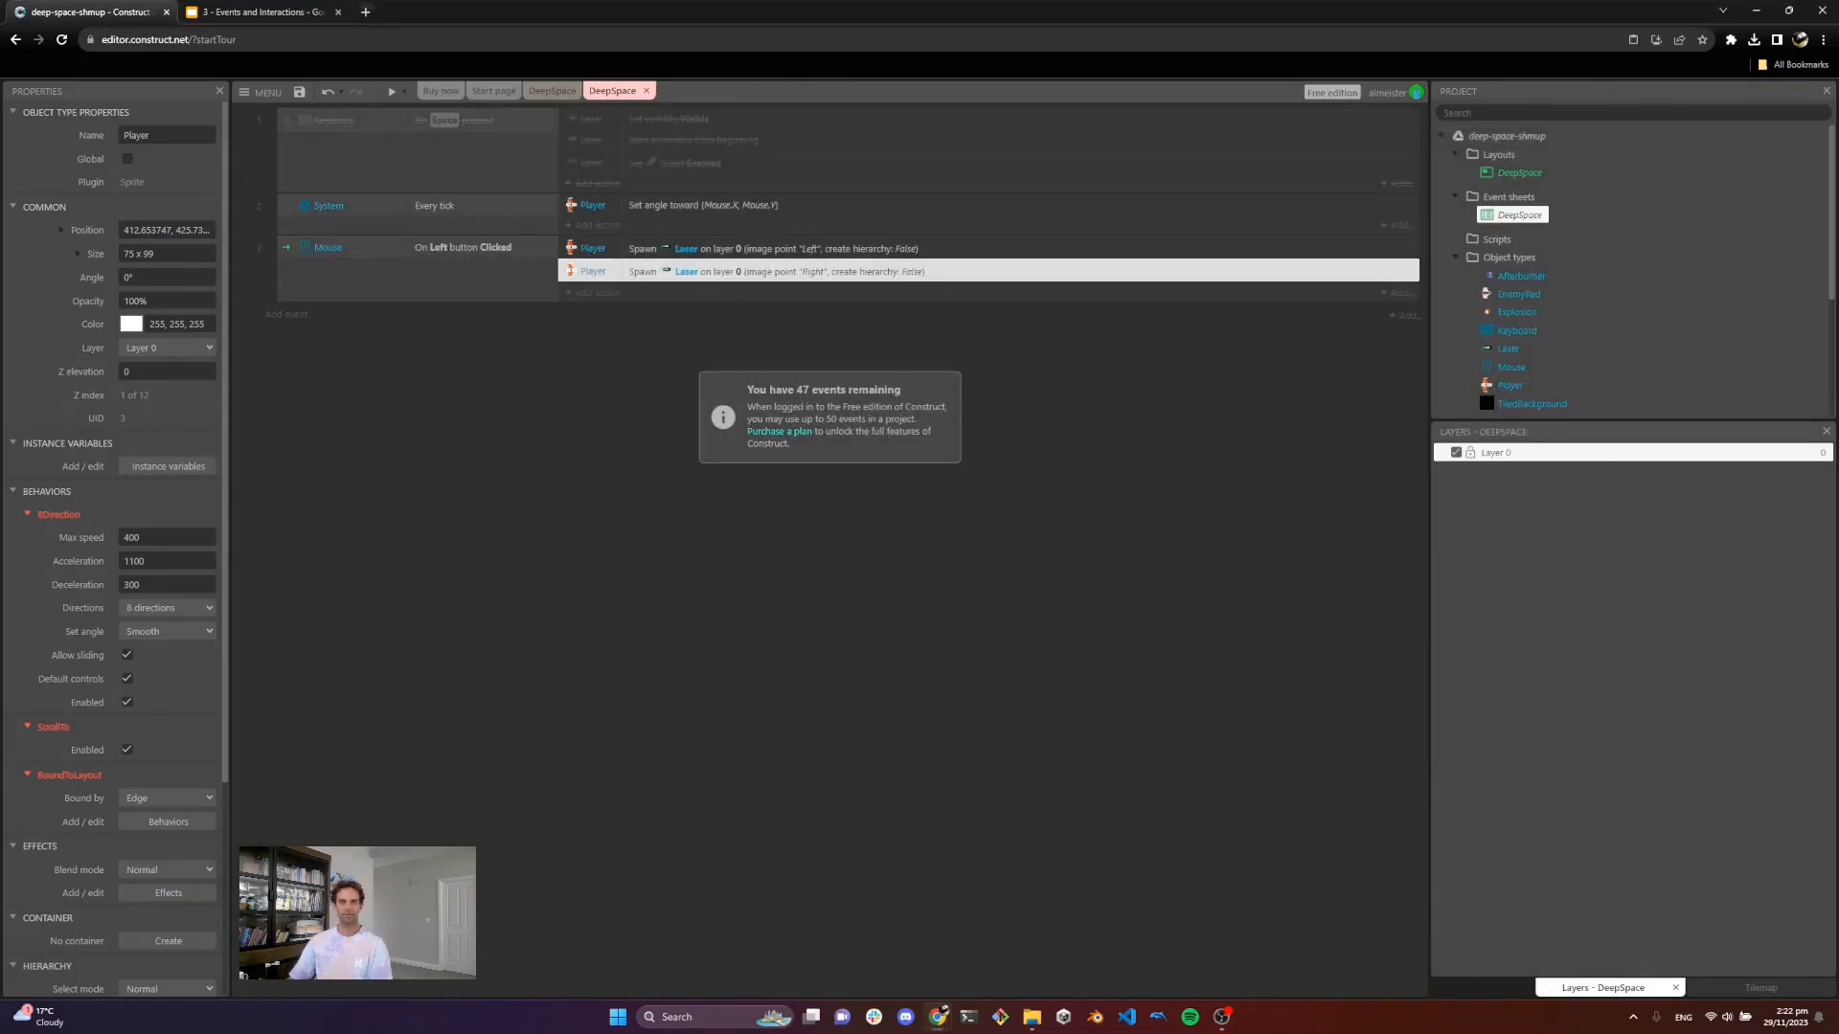
# Step: Open a new browser tab and search the web for "laser sound effect"
pyautogui.click(365, 12)
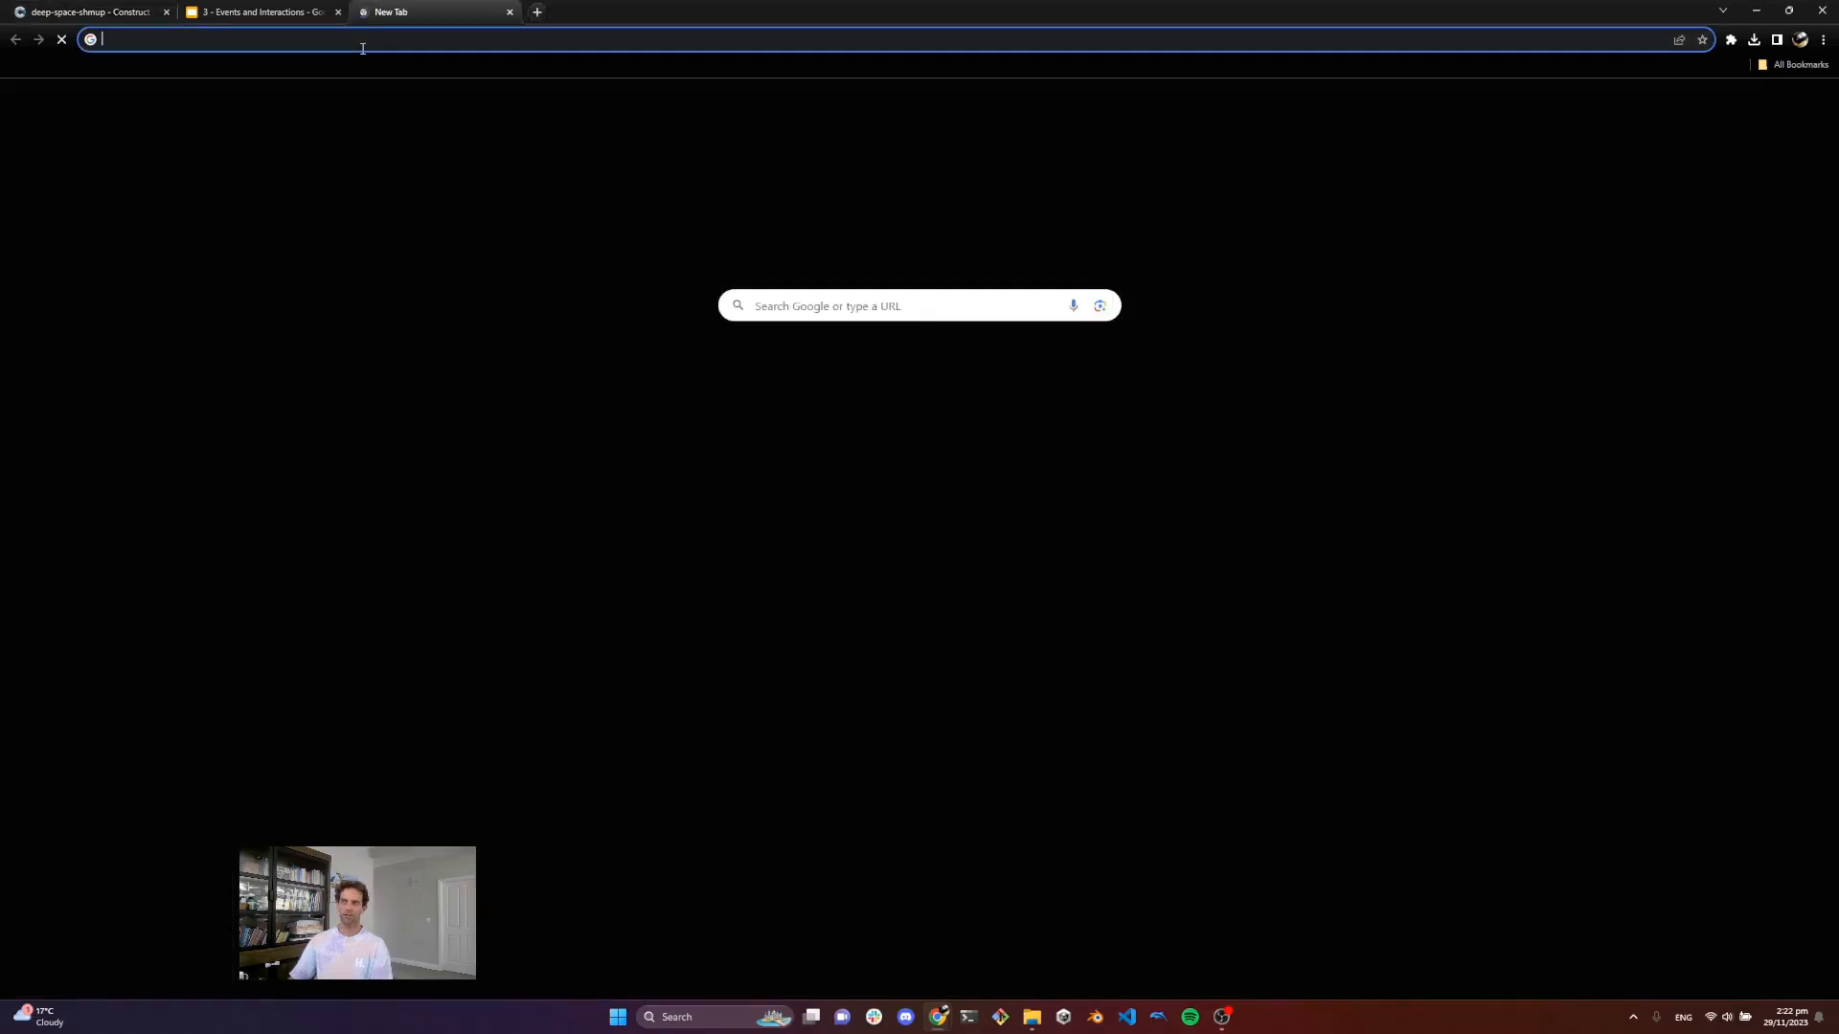
pyautogui.click(363, 46)
pyautogui.write('laser sound effect')
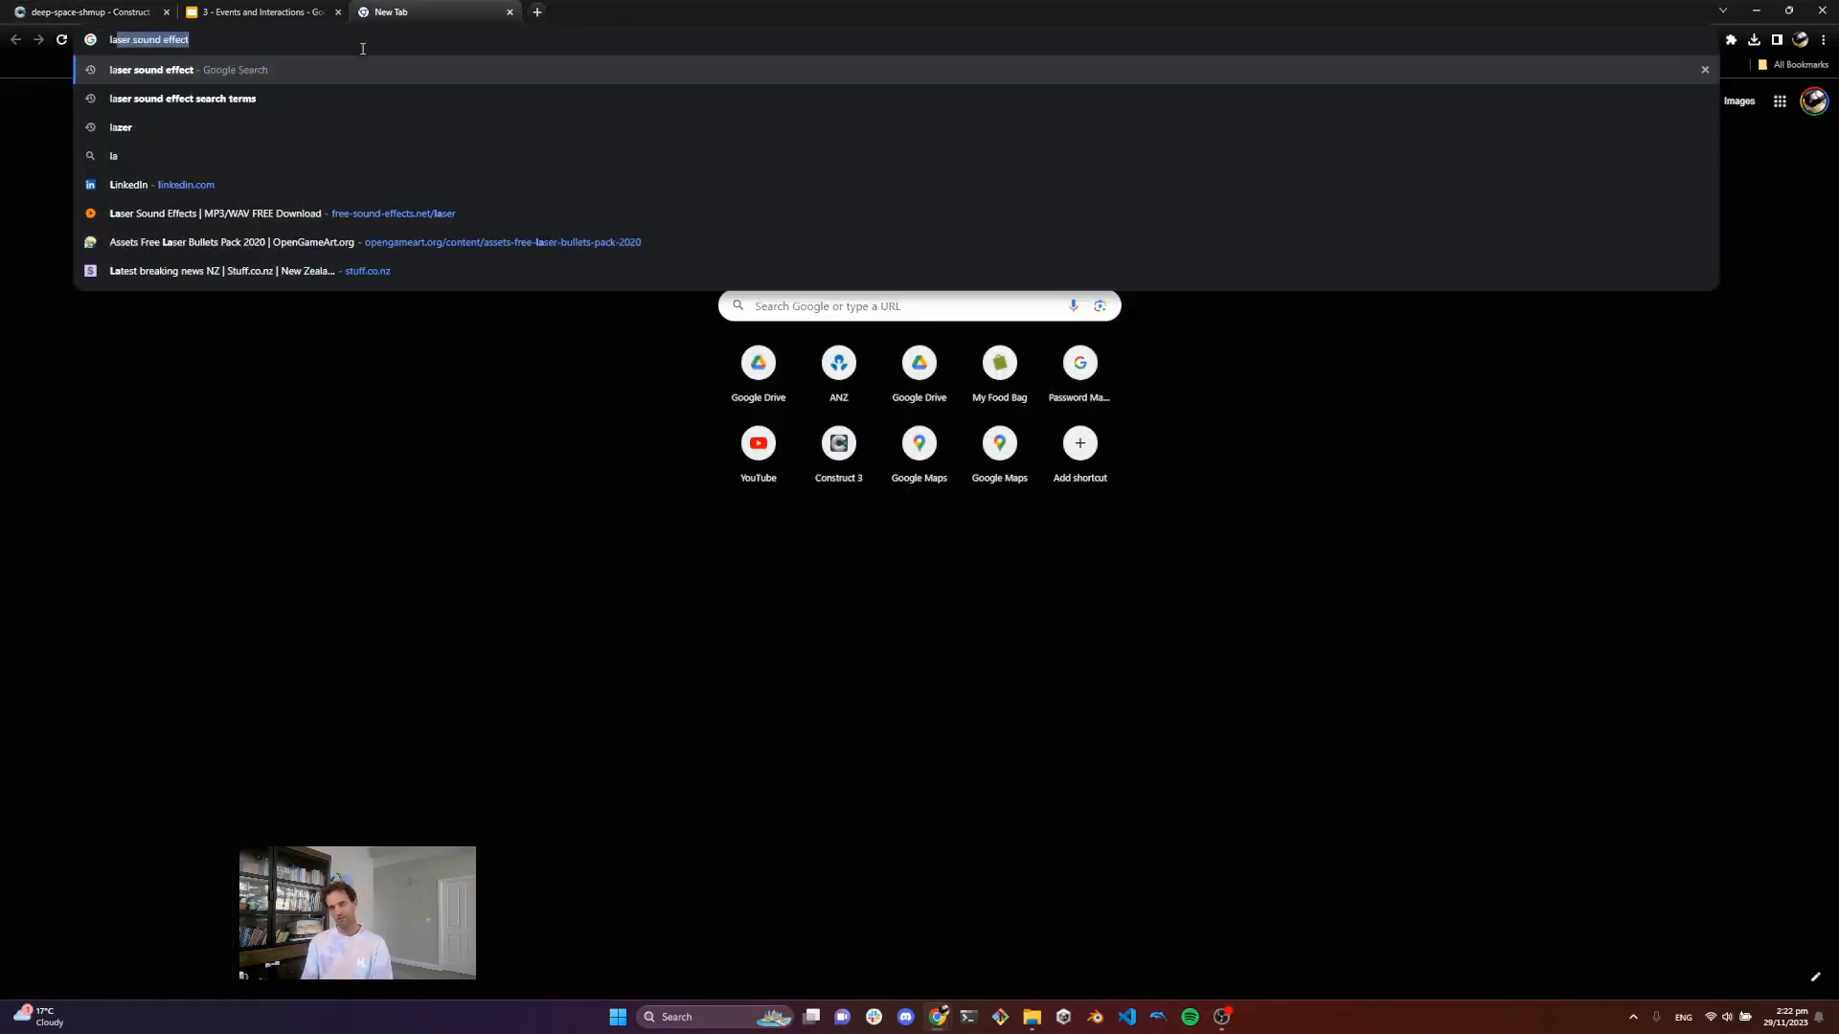
pyautogui.press('Return')
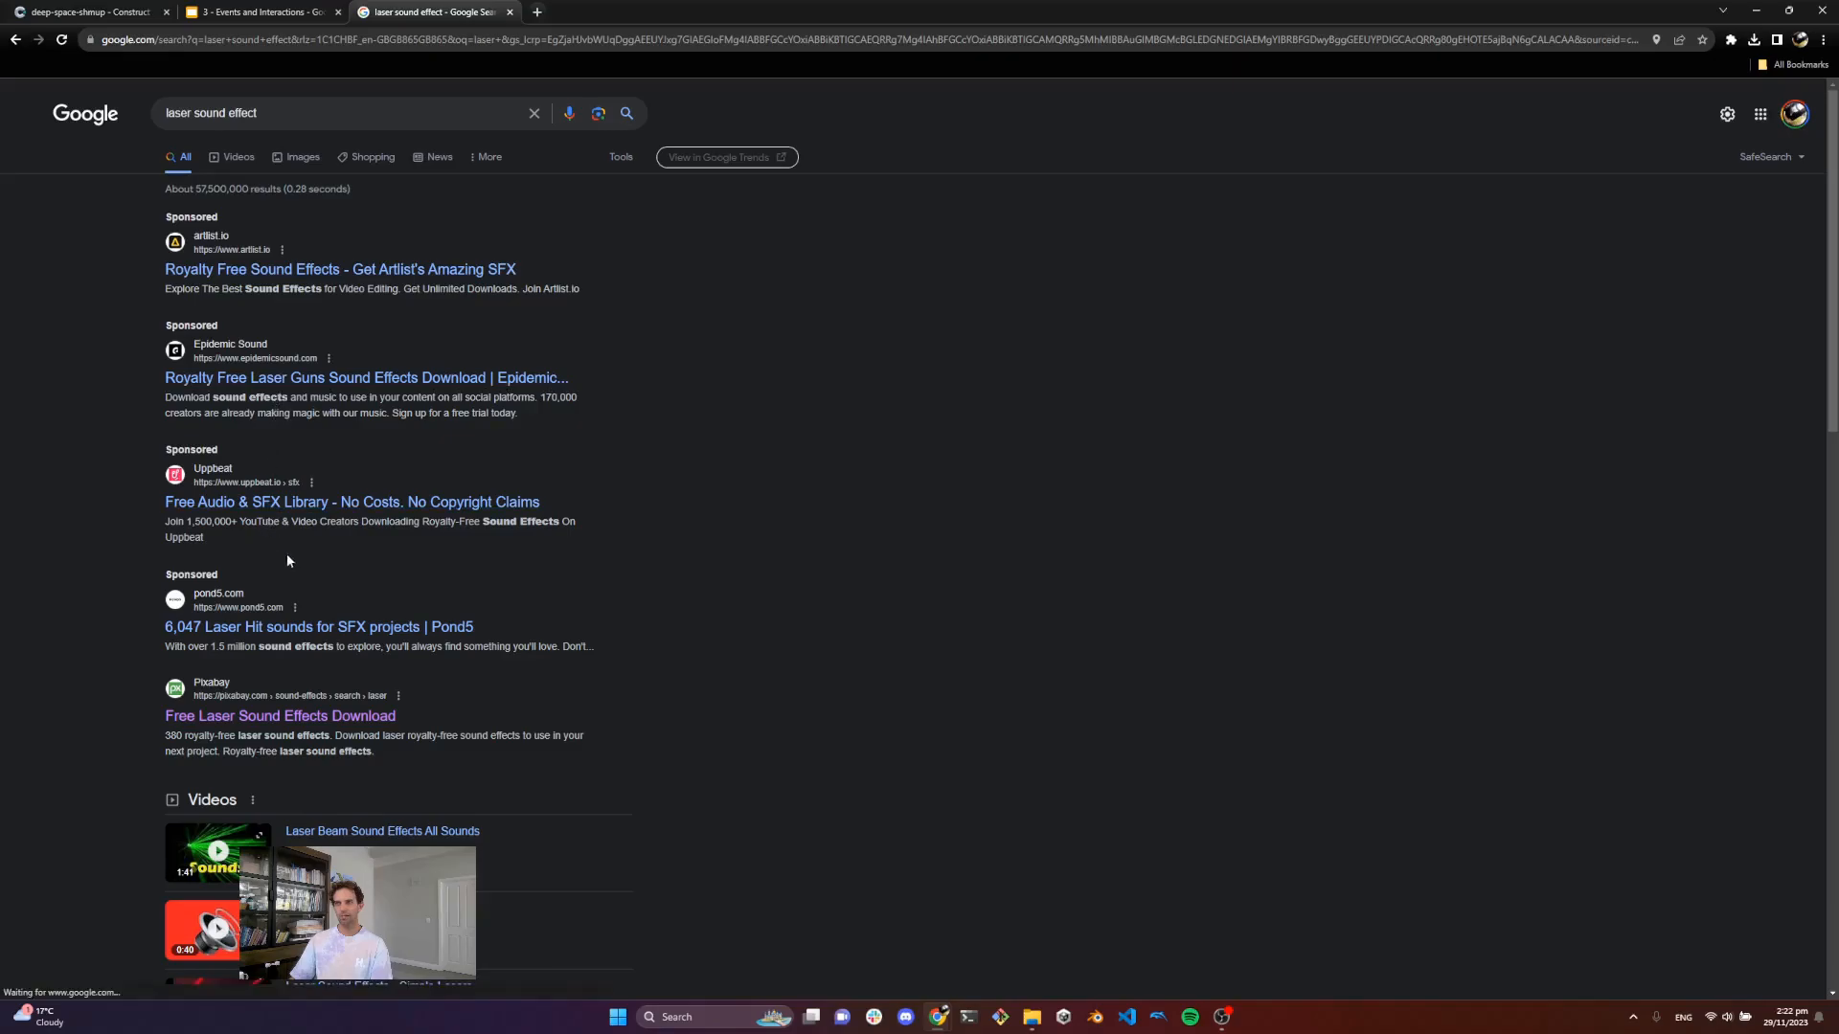
# Step: Scroll through the search results looking for a free laser sound effect site
pyautogui.scroll(-5, 490, 693)
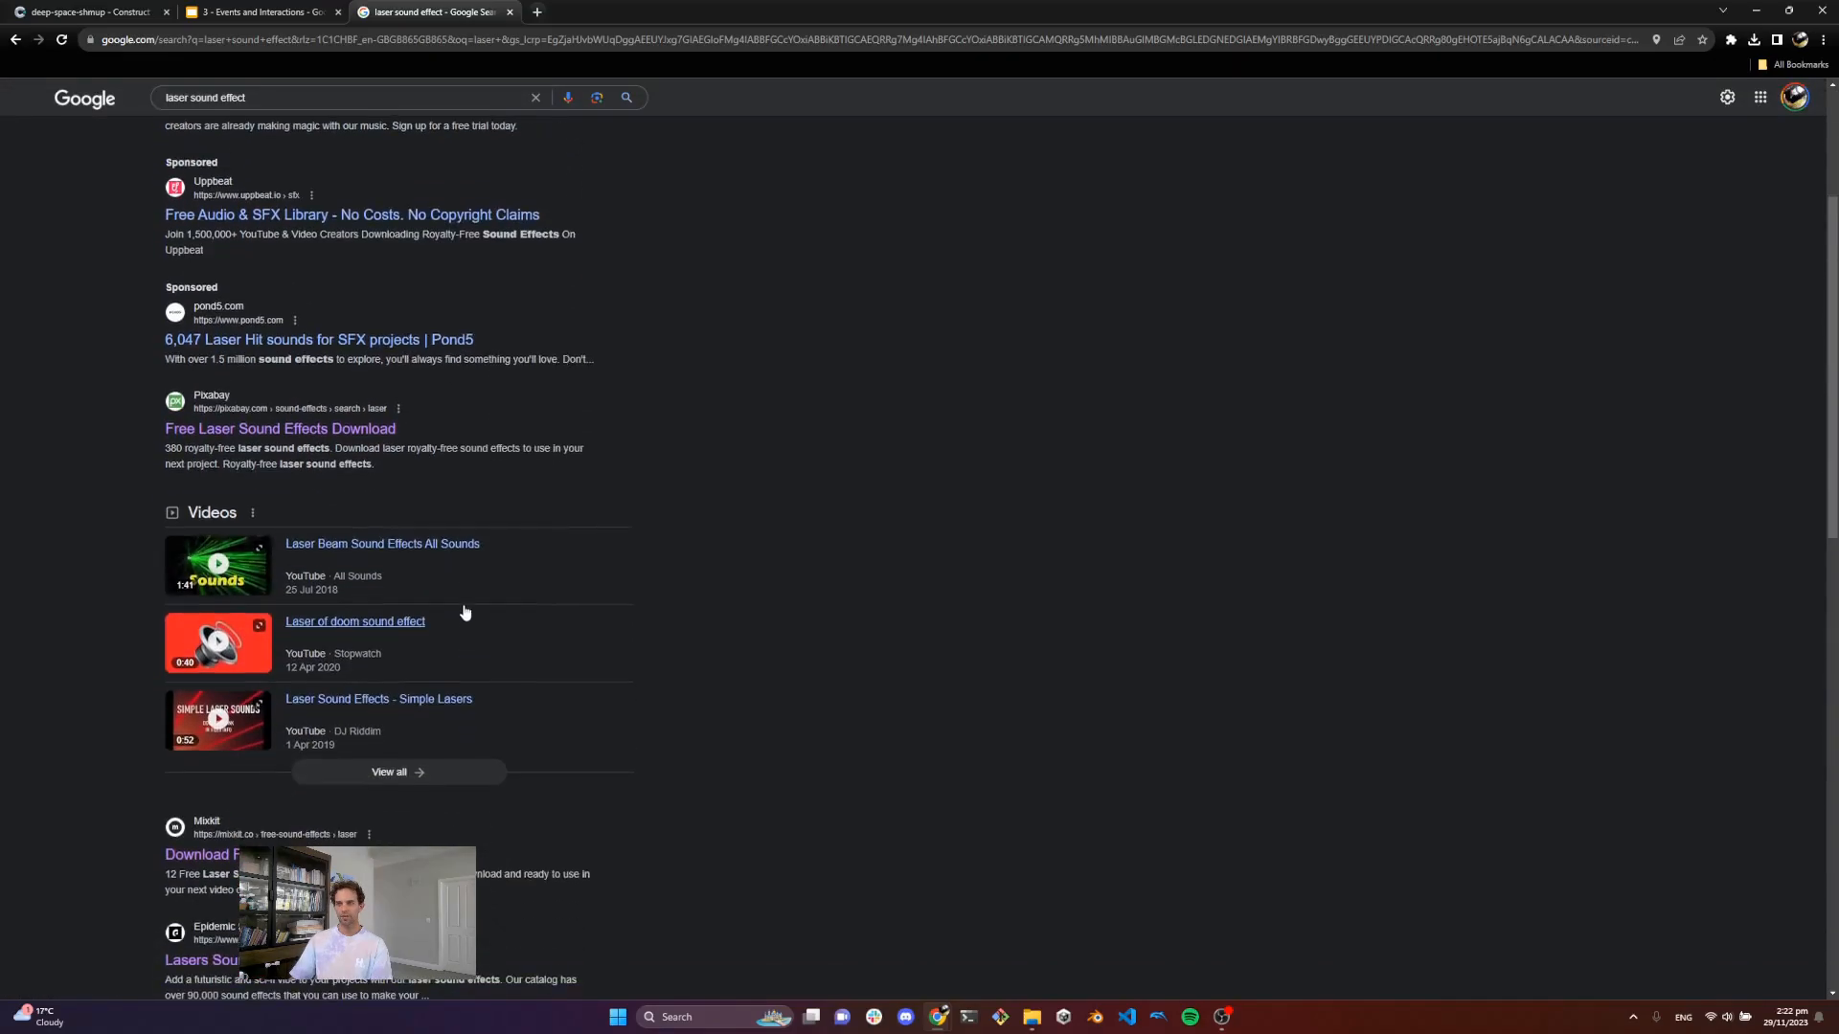
pyautogui.scroll(1, 321, 254)
pyautogui.scroll(-2, 184, 288)
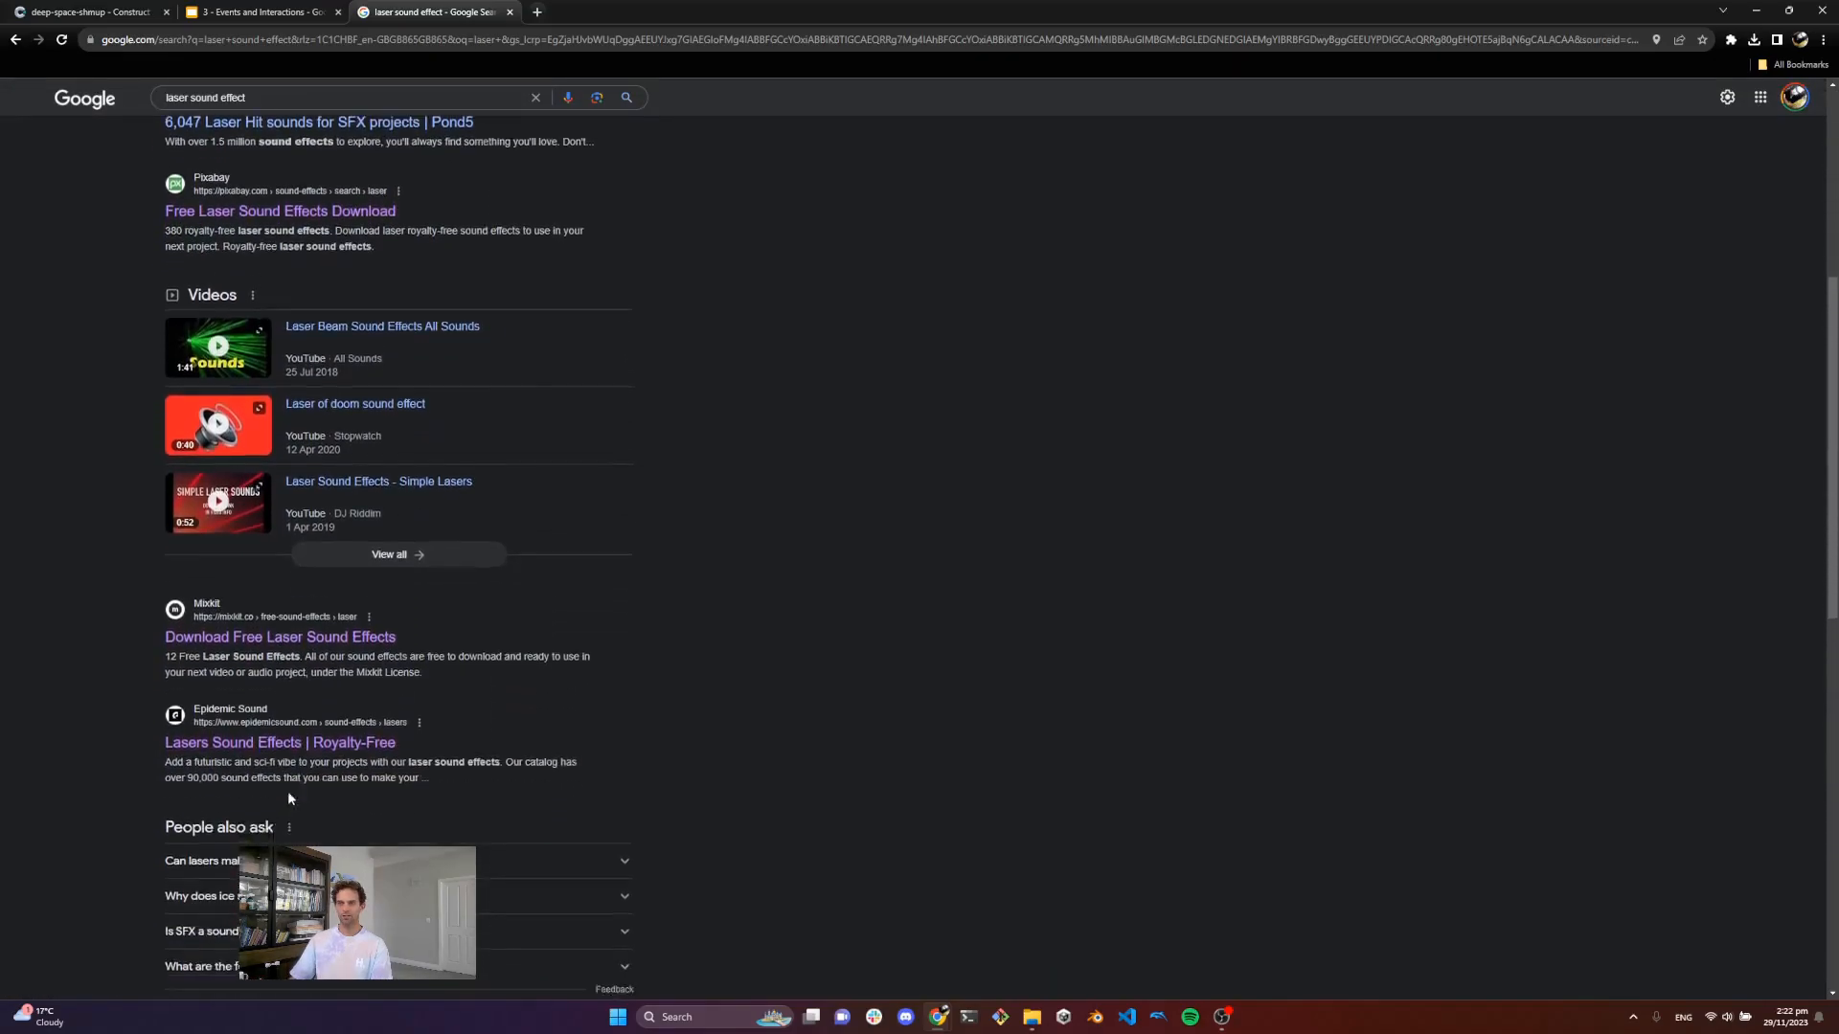
pyautogui.scroll(1, 185, 287)
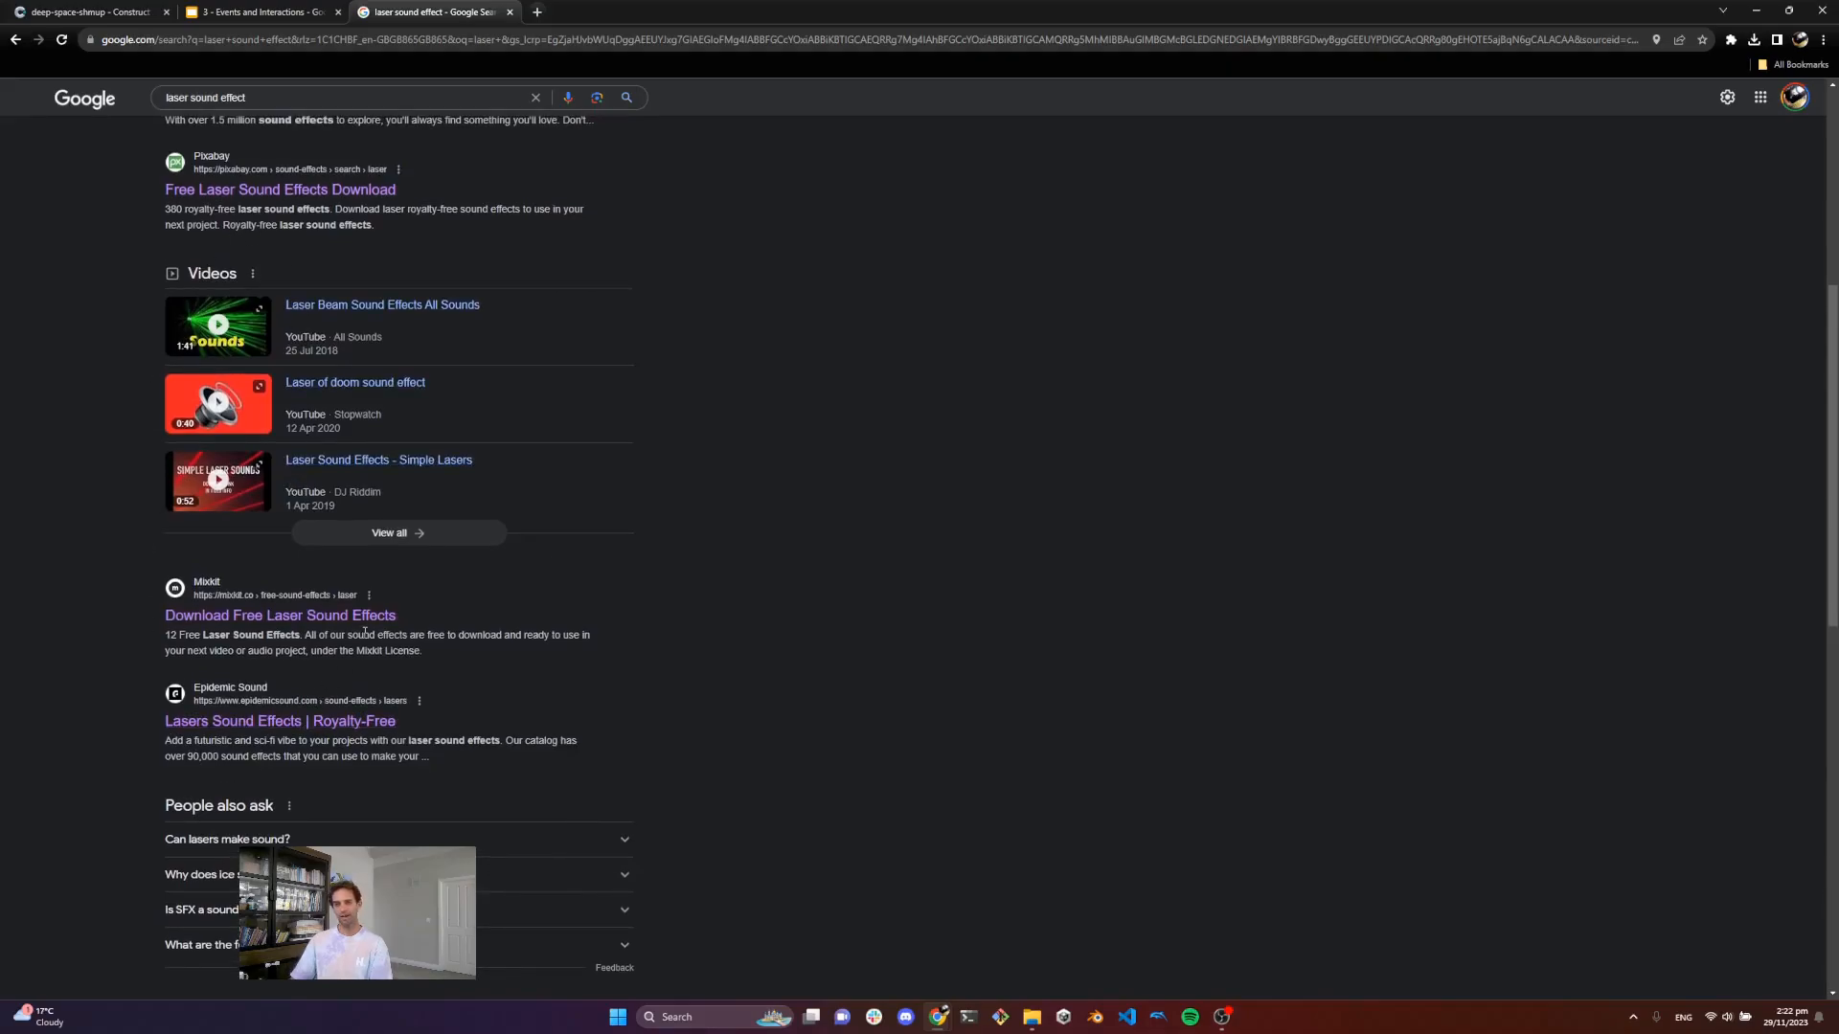
pyautogui.scroll(-1, 365, 632)
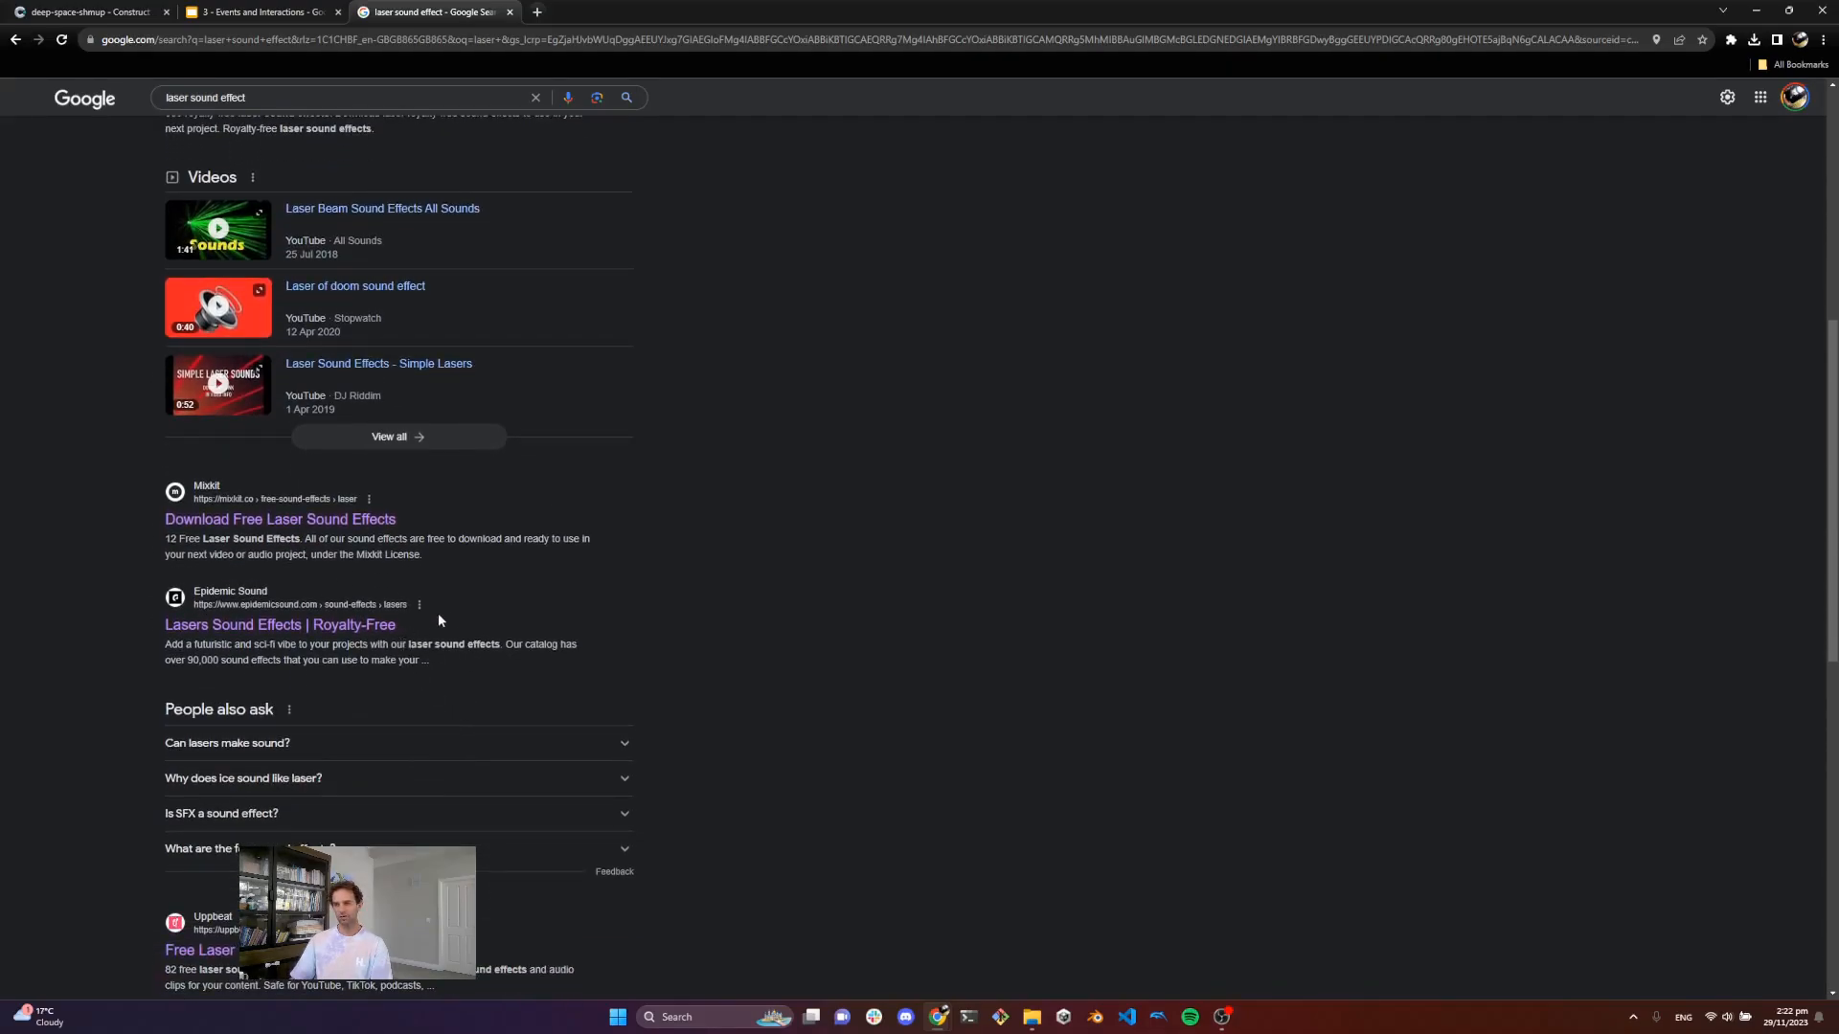
pyautogui.scroll(-2, 422, 661)
pyautogui.scroll(-3, 391, 730)
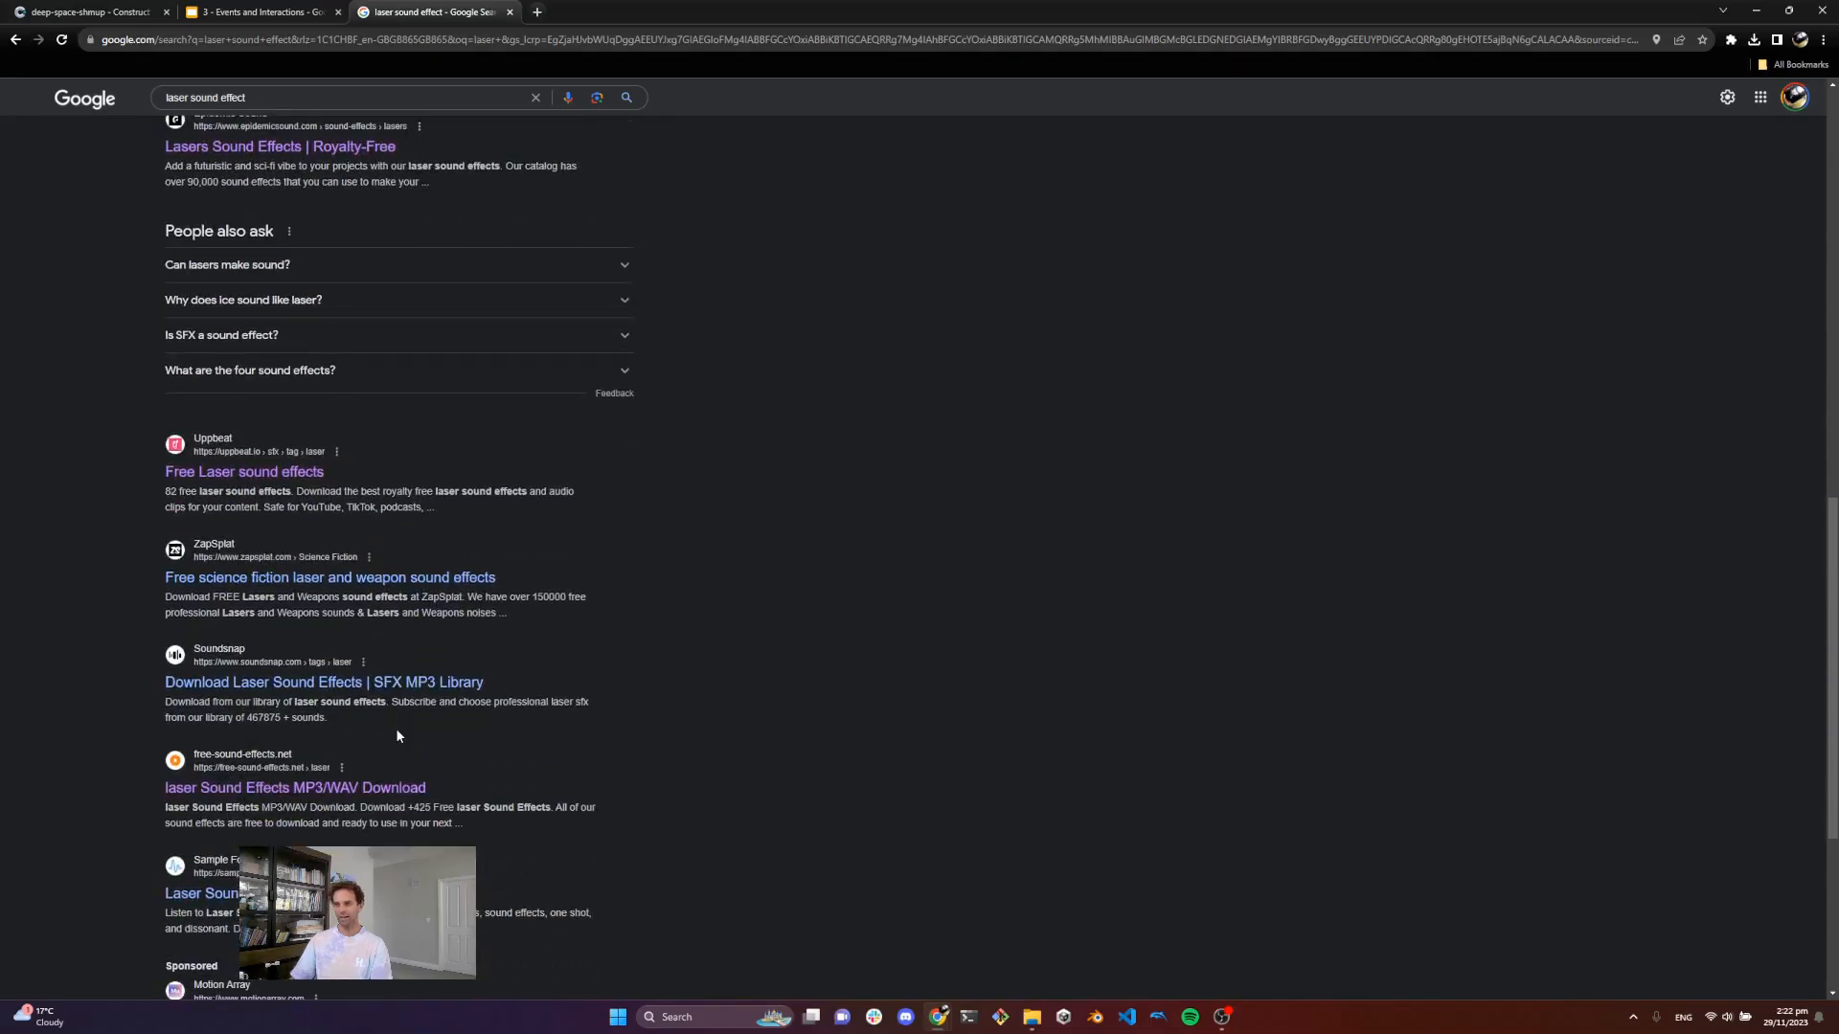
pyautogui.scroll(-2, 397, 735)
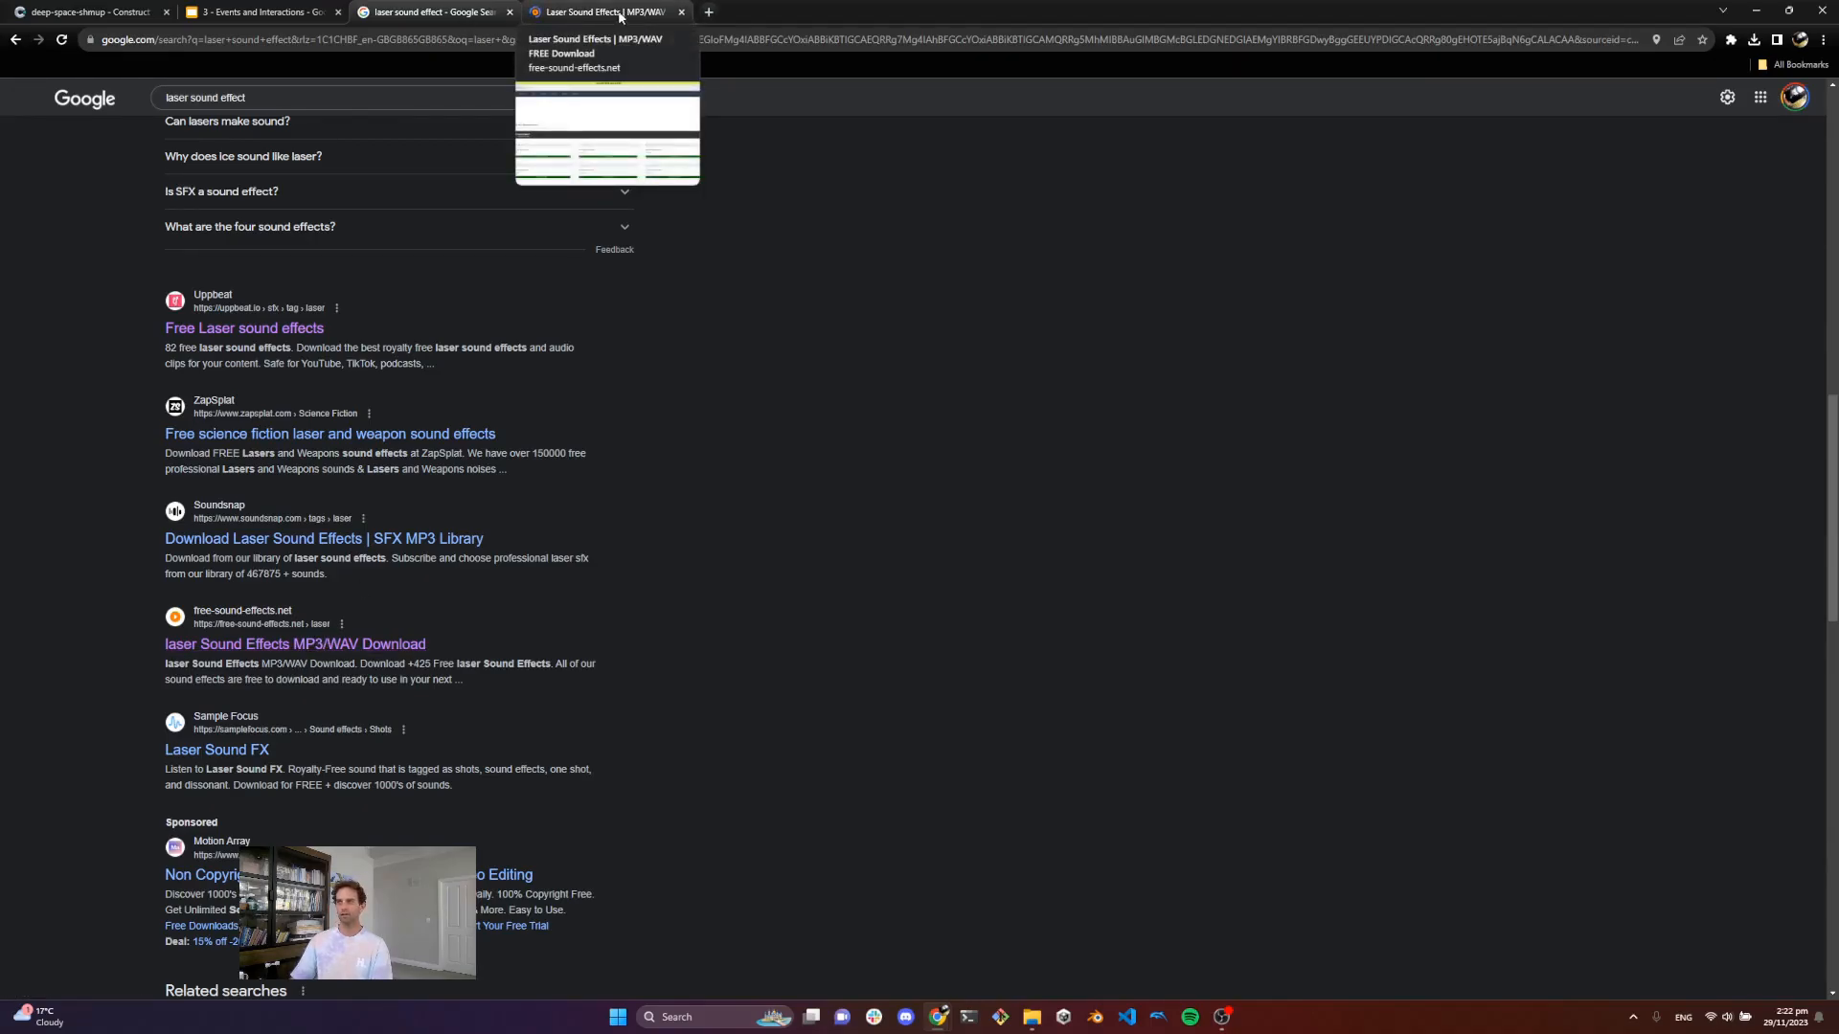
# Step: Browse the free laser sound effects page and download one of the short laser blast sounds
pyautogui.click(599, 11)
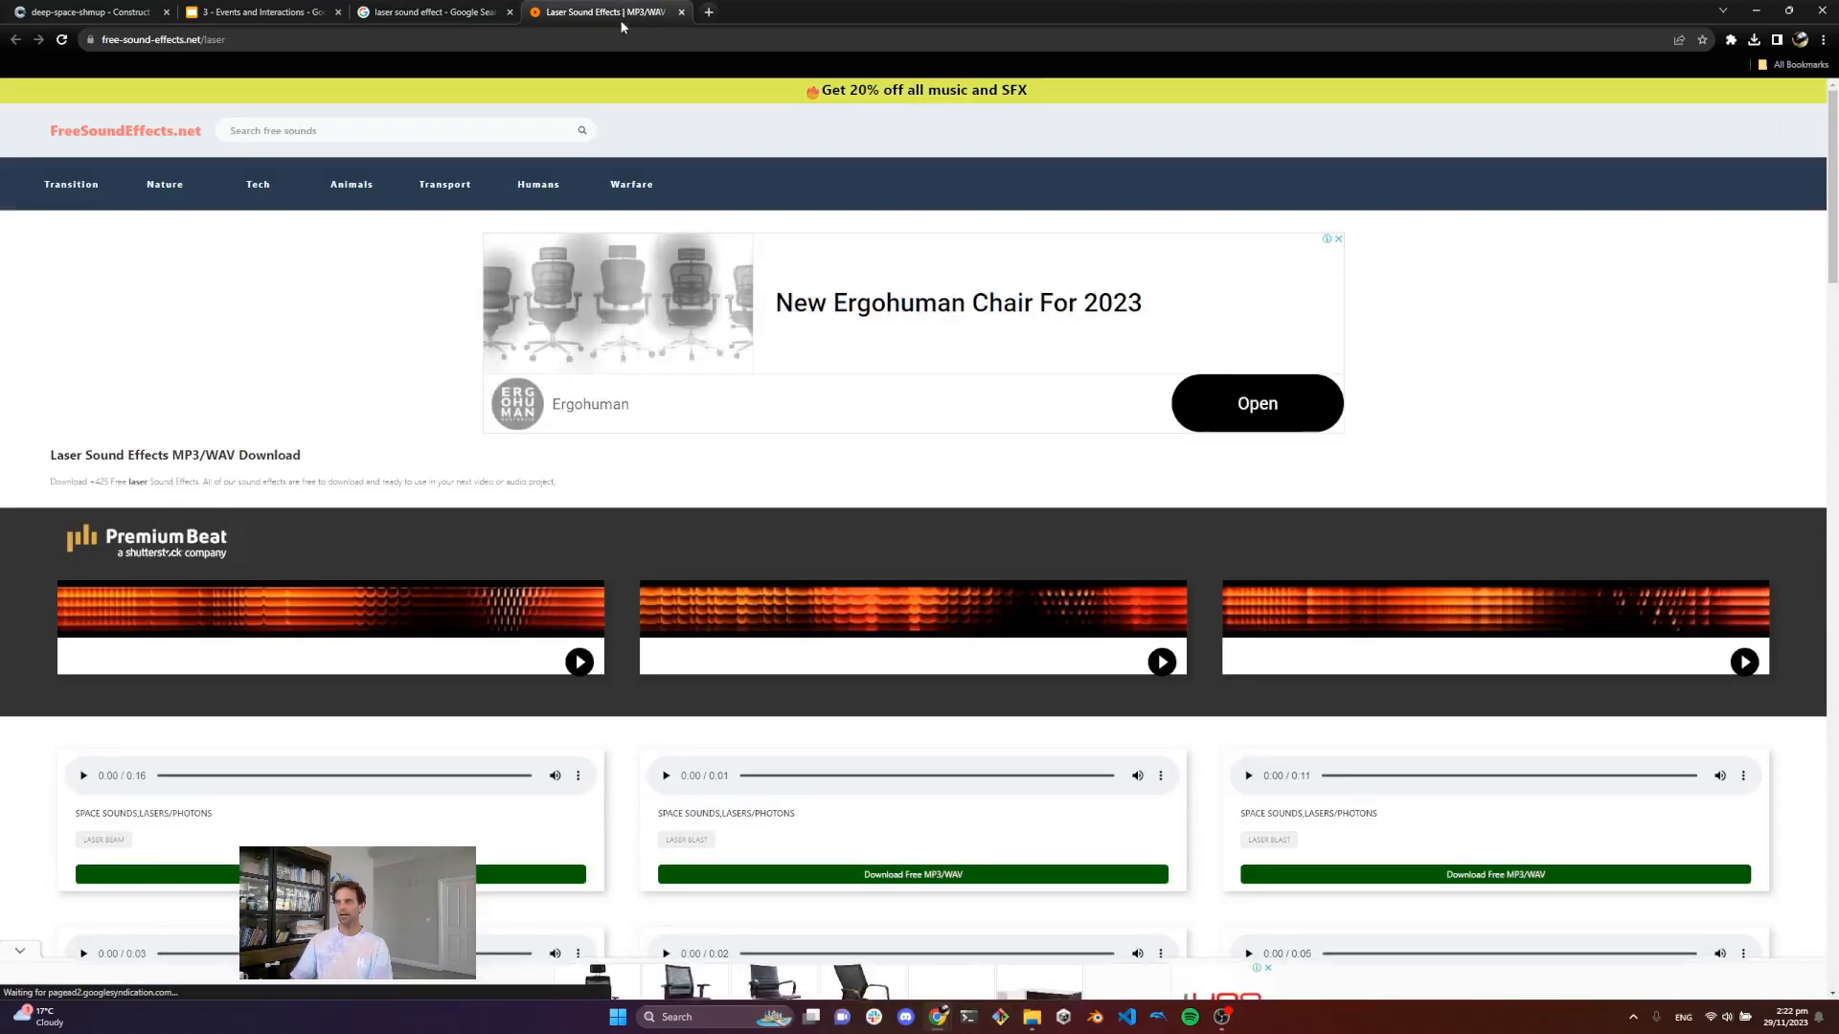
pyautogui.scroll(-2, 777, 567)
pyautogui.scroll(-1, 737, 546)
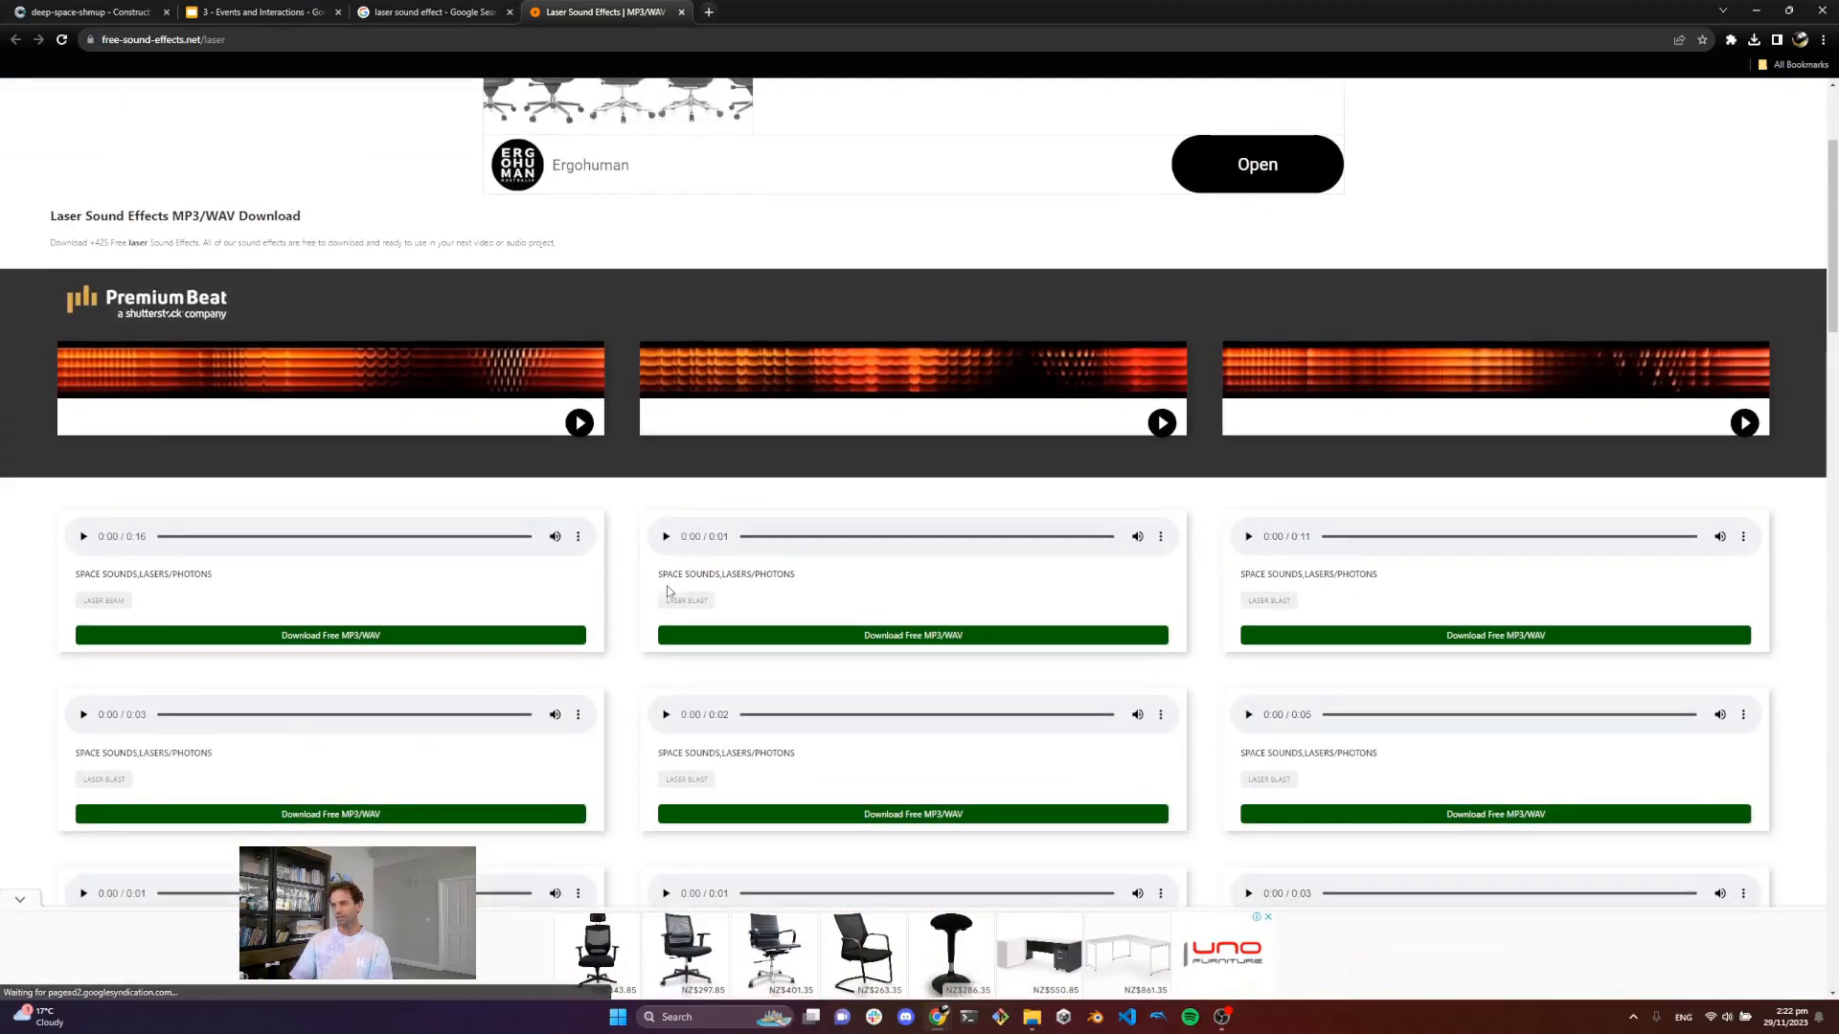
pyautogui.scroll(-1, 742, 613)
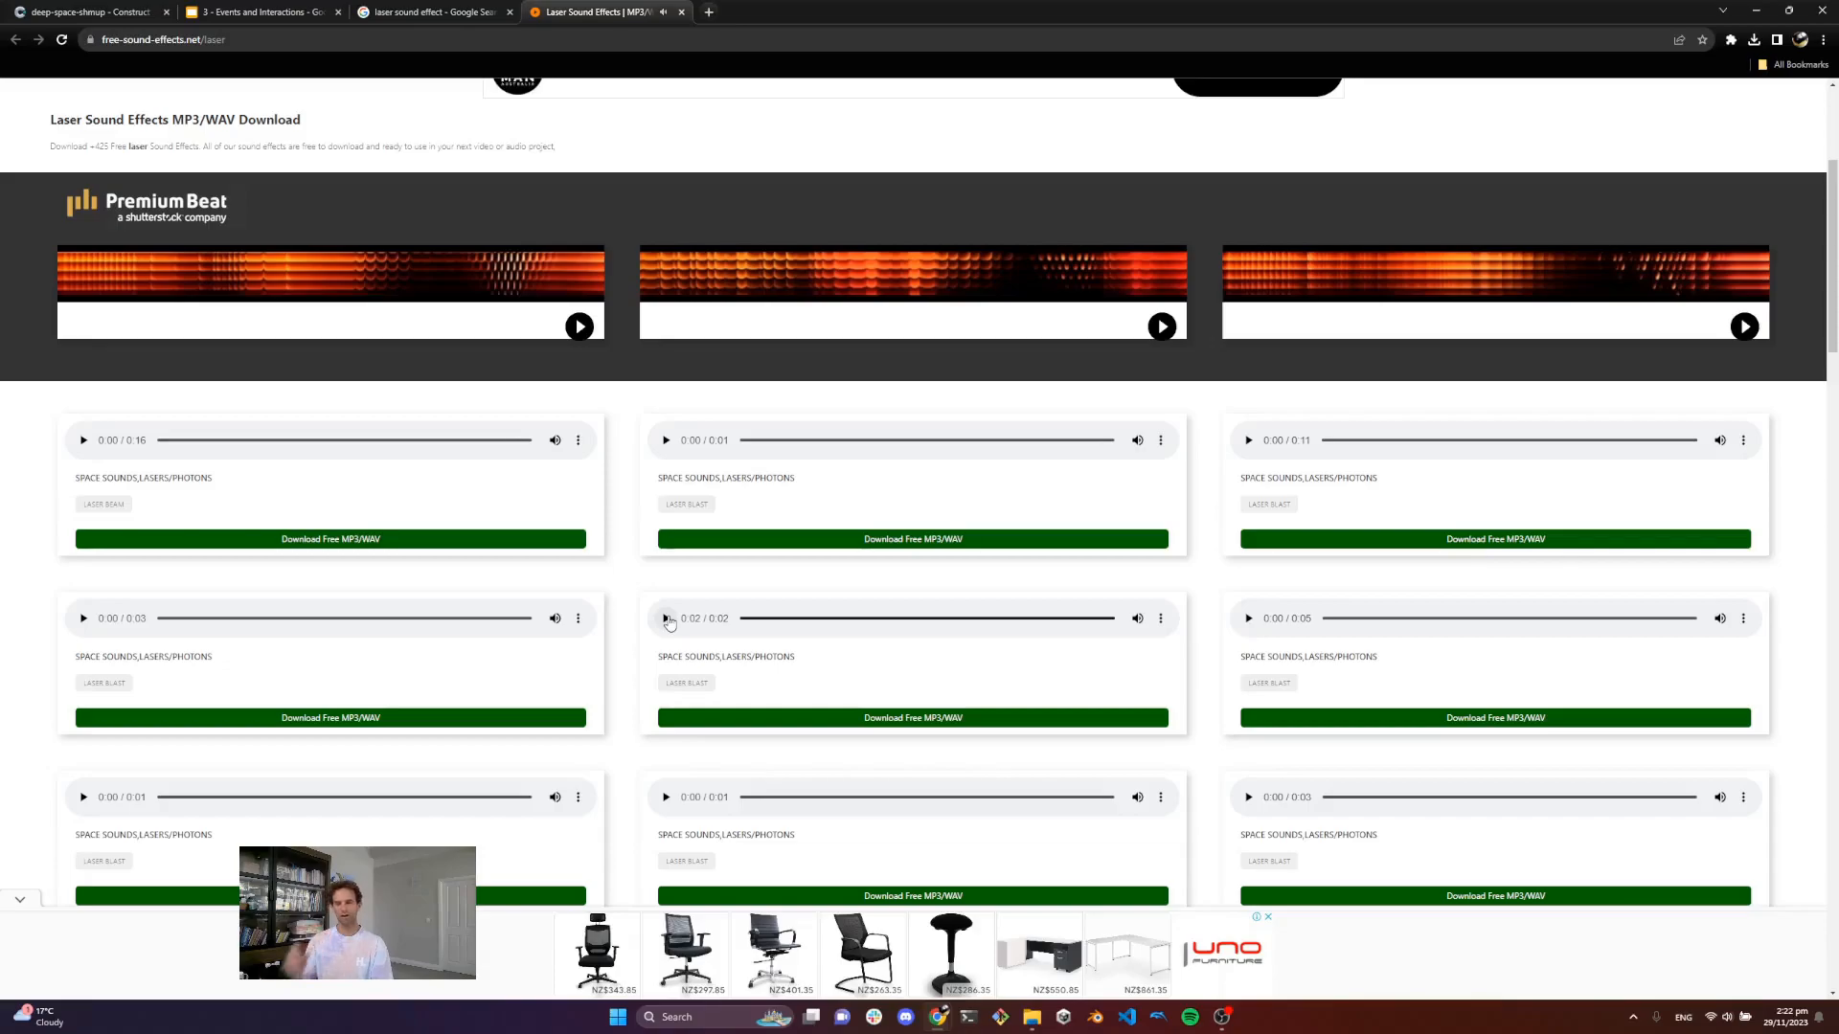
pyautogui.click(941, 718)
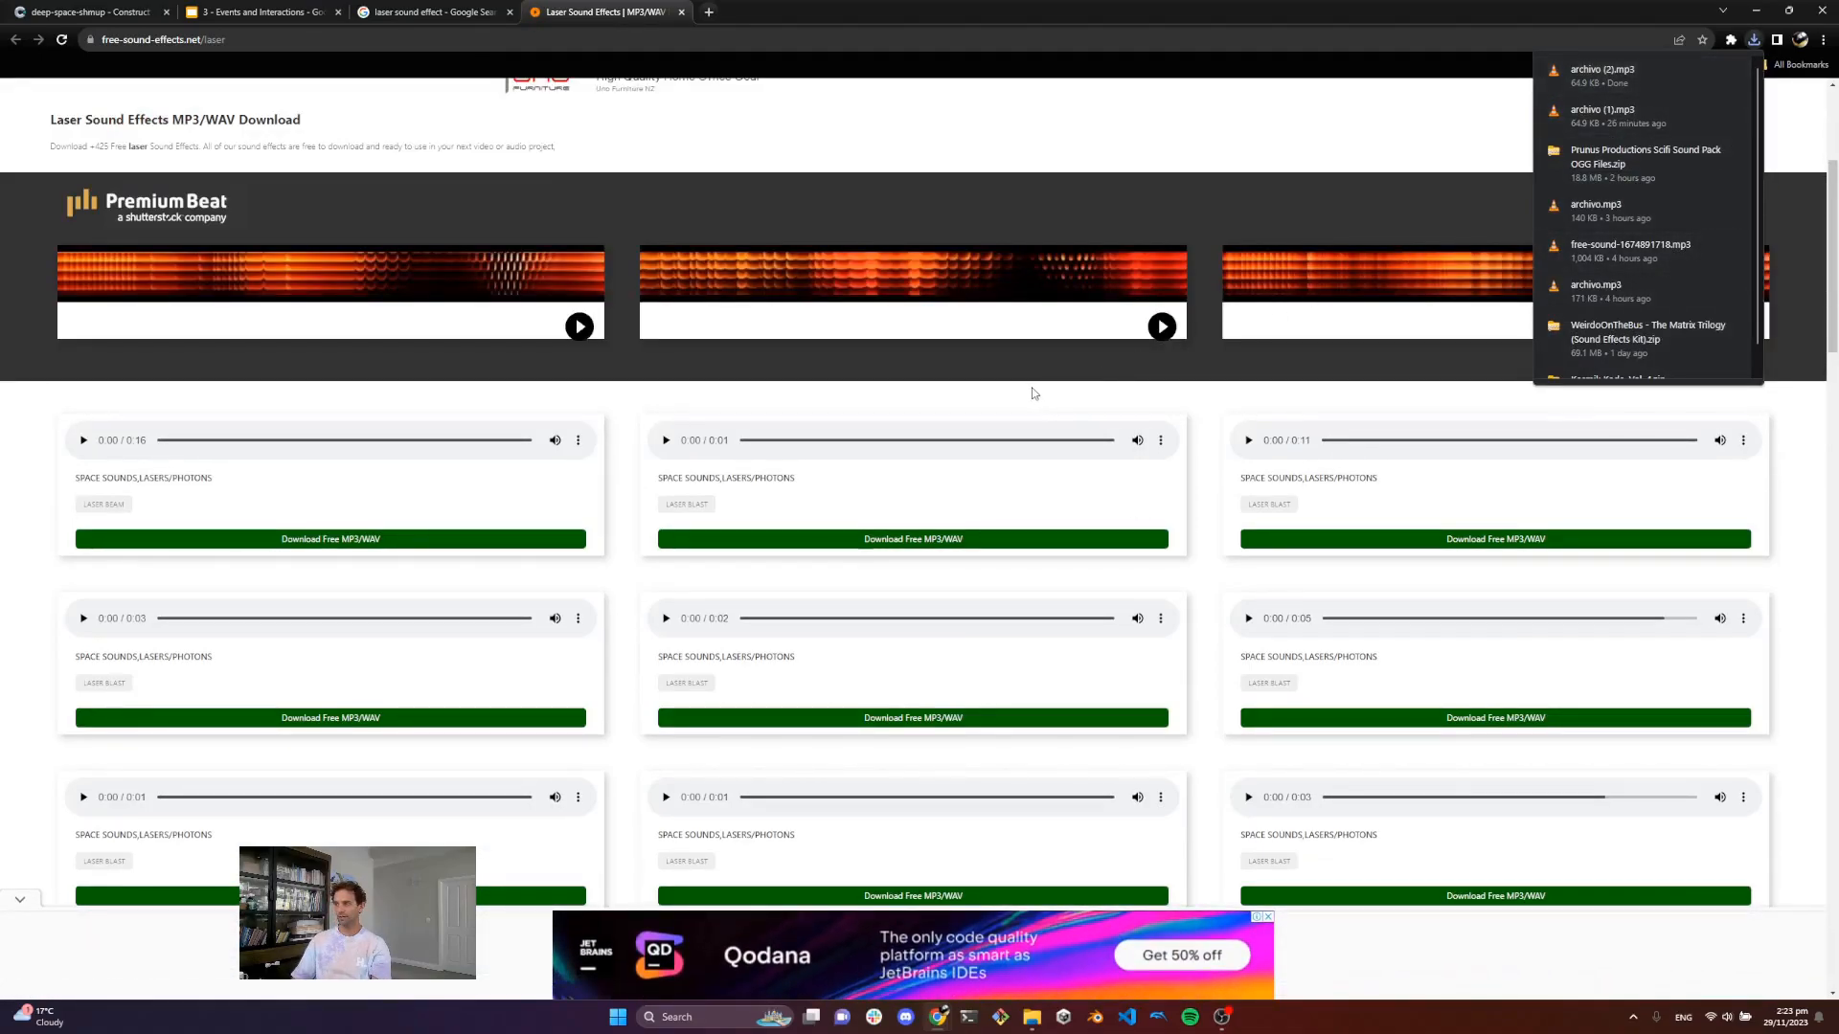
# Step: Open the downloads folder, play the downloaded laser sound, and close the player
pyautogui.click(1705, 68)
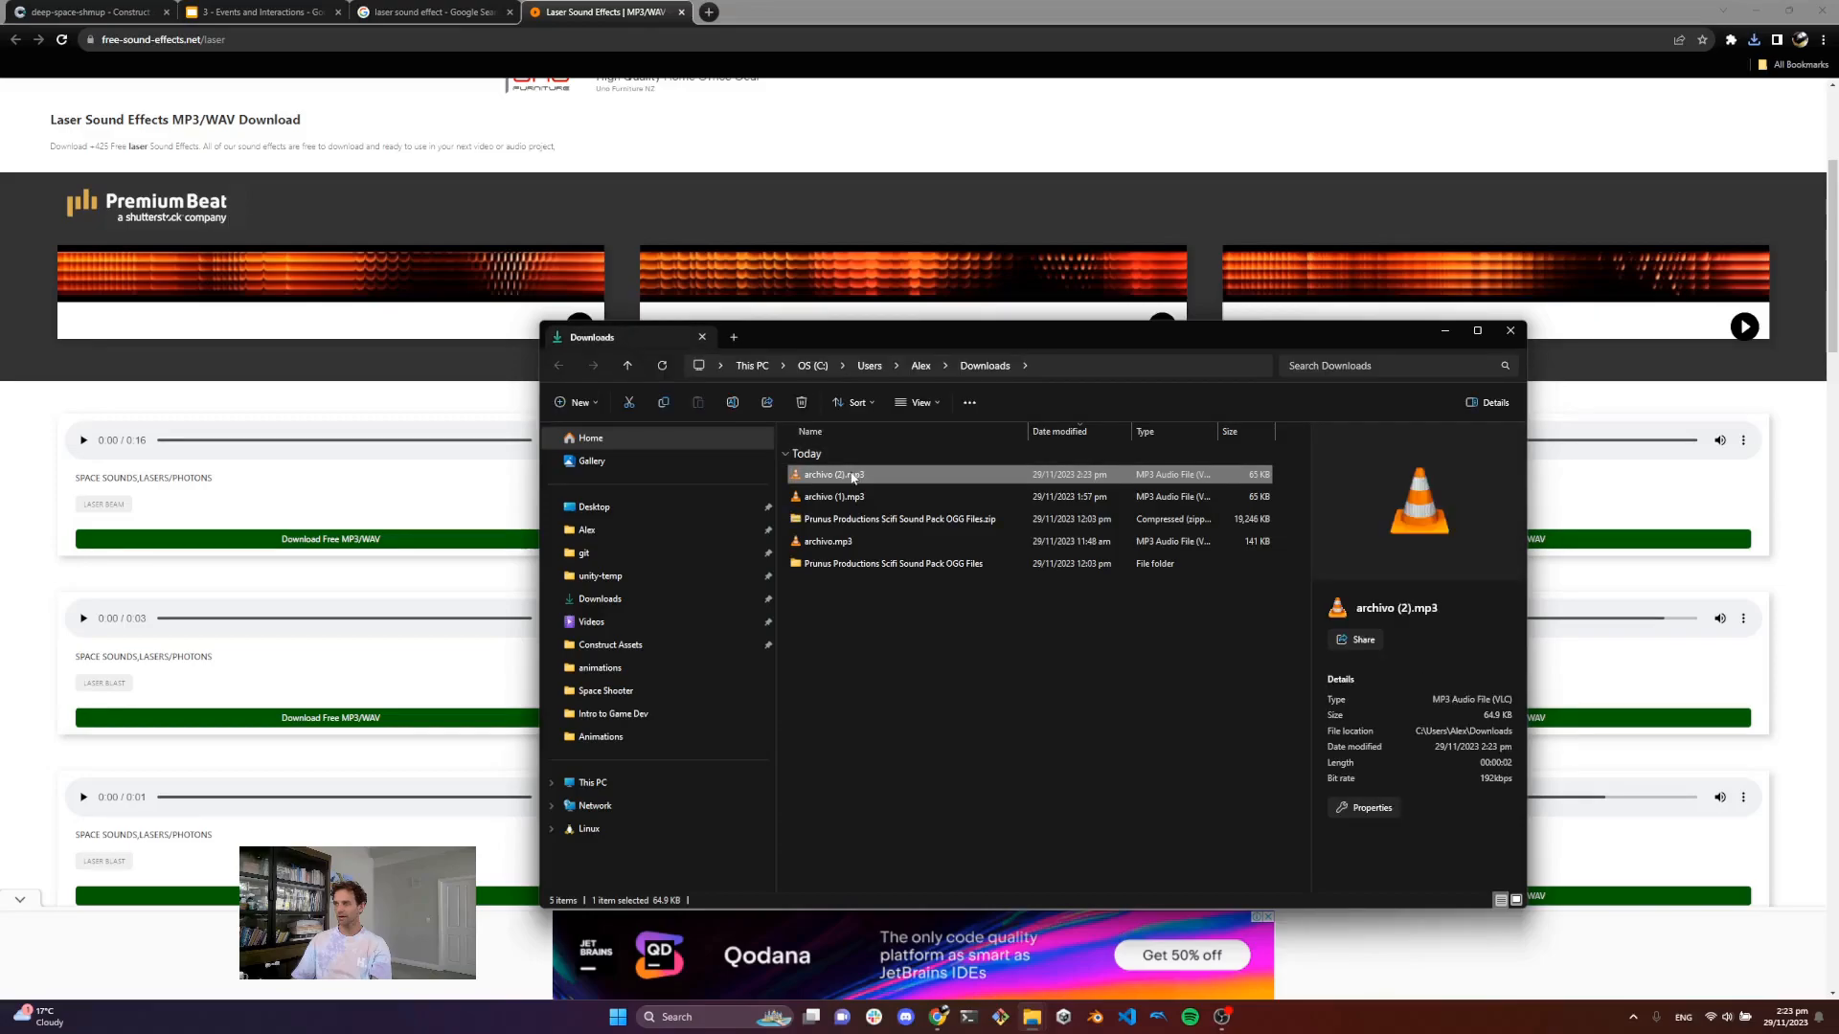
pyautogui.doubleClick(853, 475)
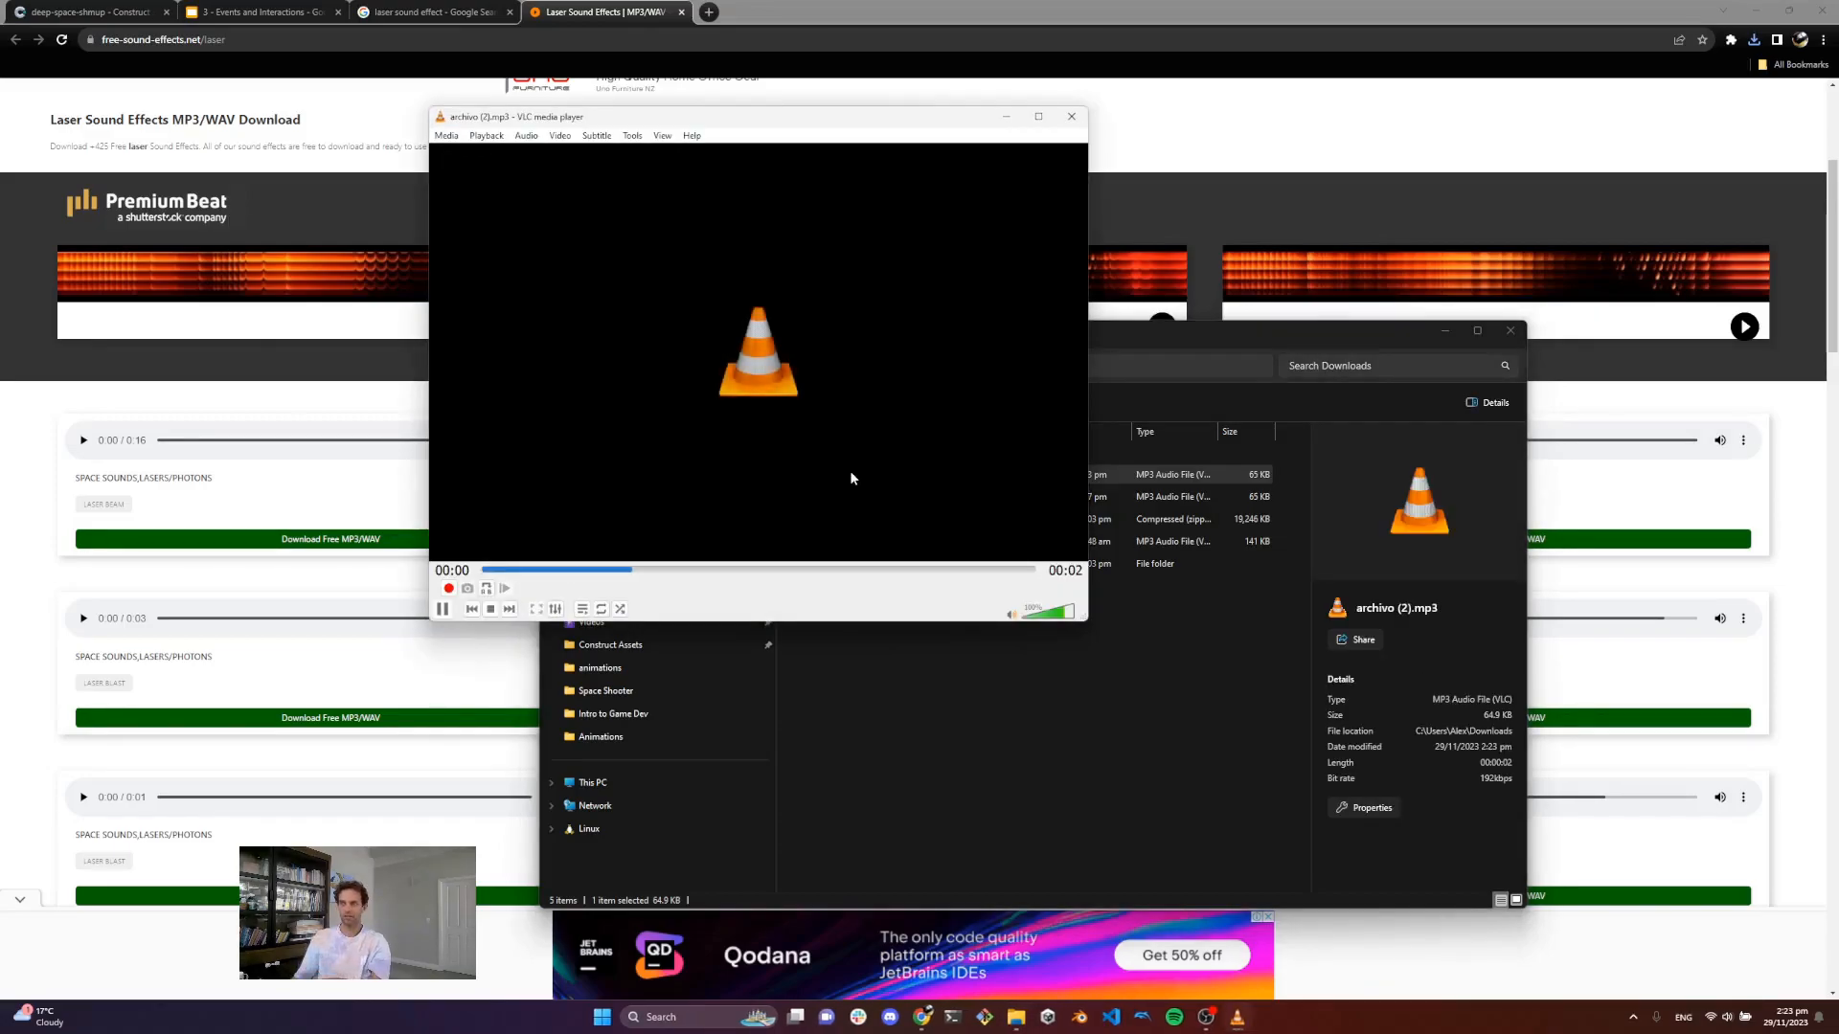
pyautogui.click(1070, 116)
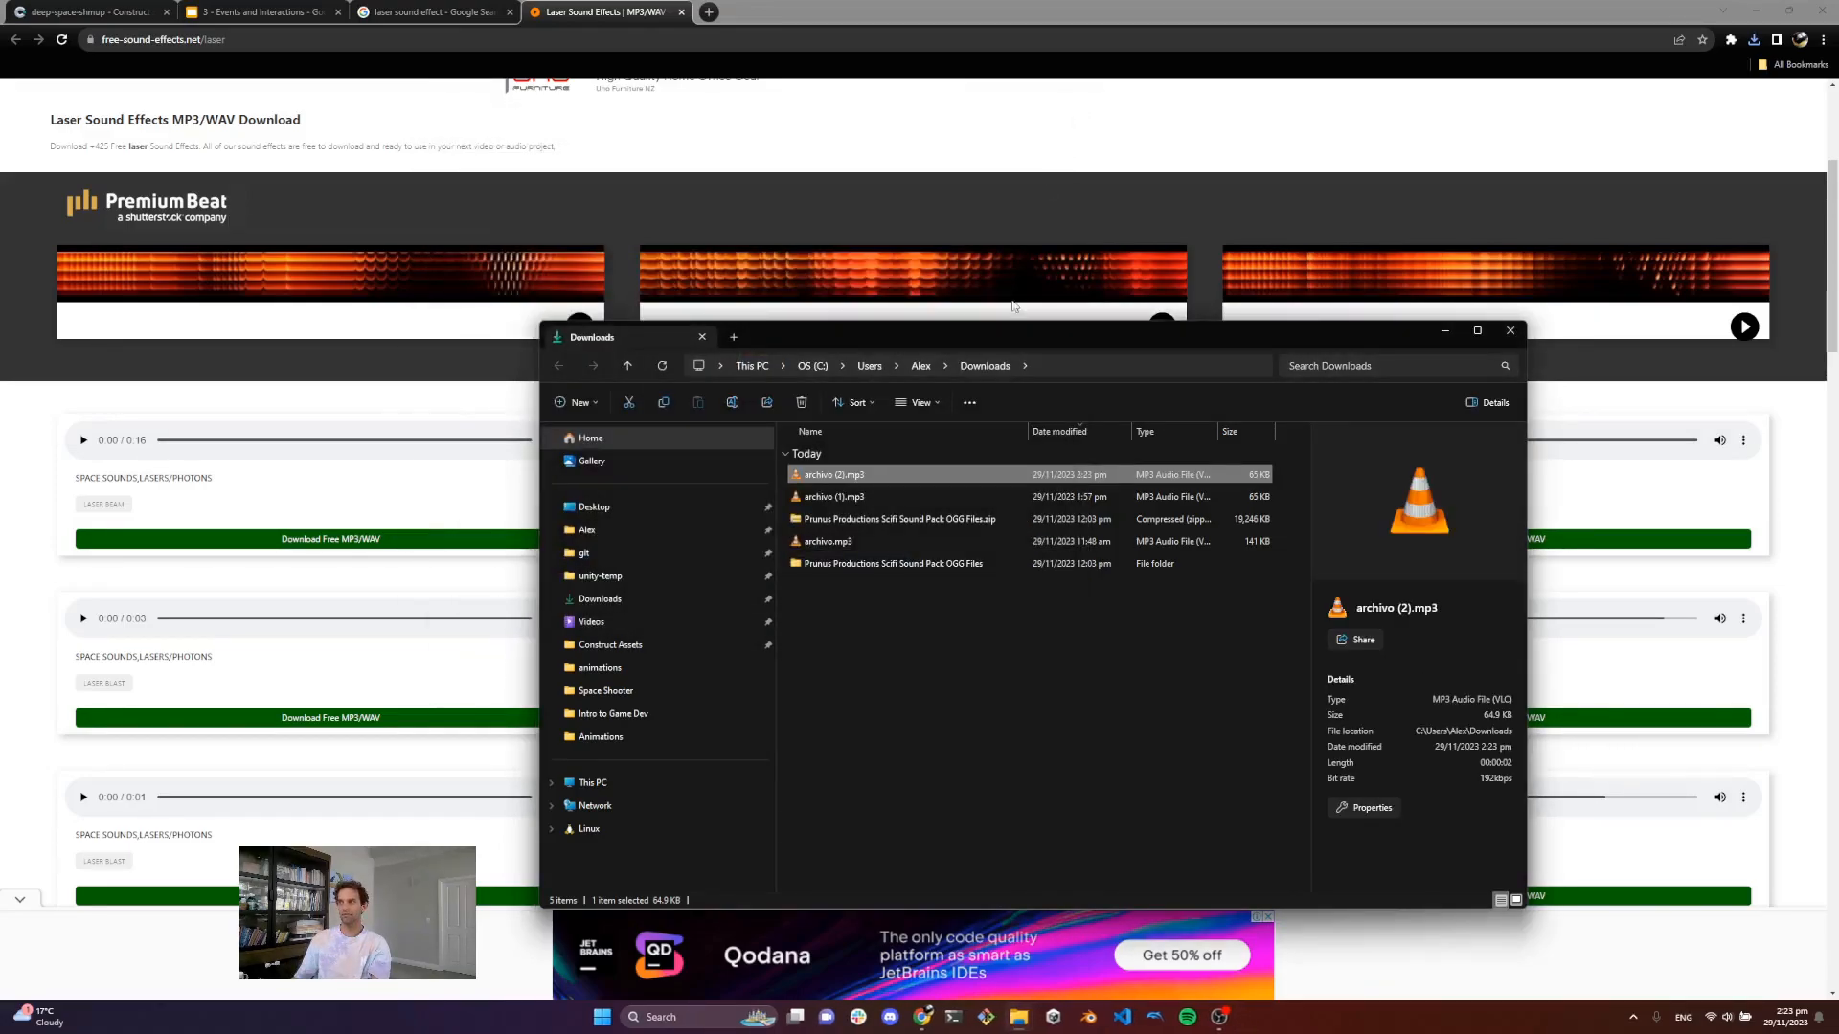
# Step: Open the downloaded laser sound file with Audacity
pyautogui.rightClick(879, 476)
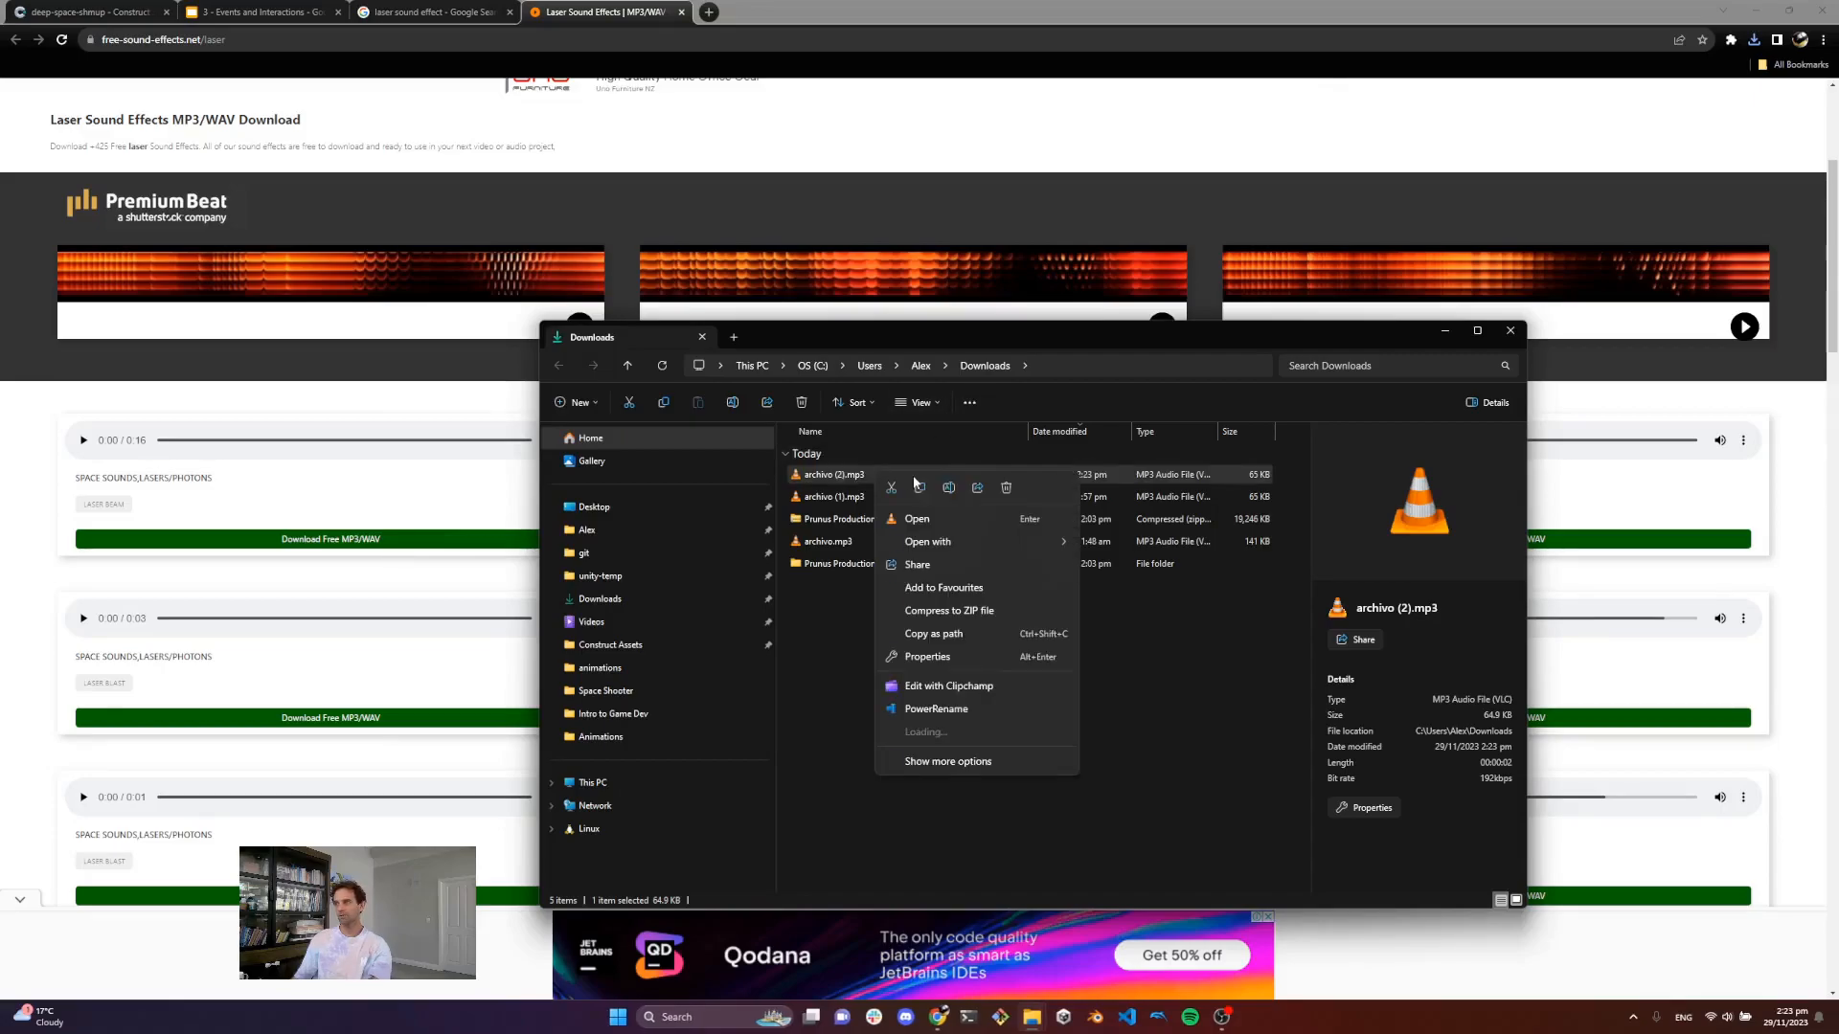
pyautogui.moveTo(973, 542)
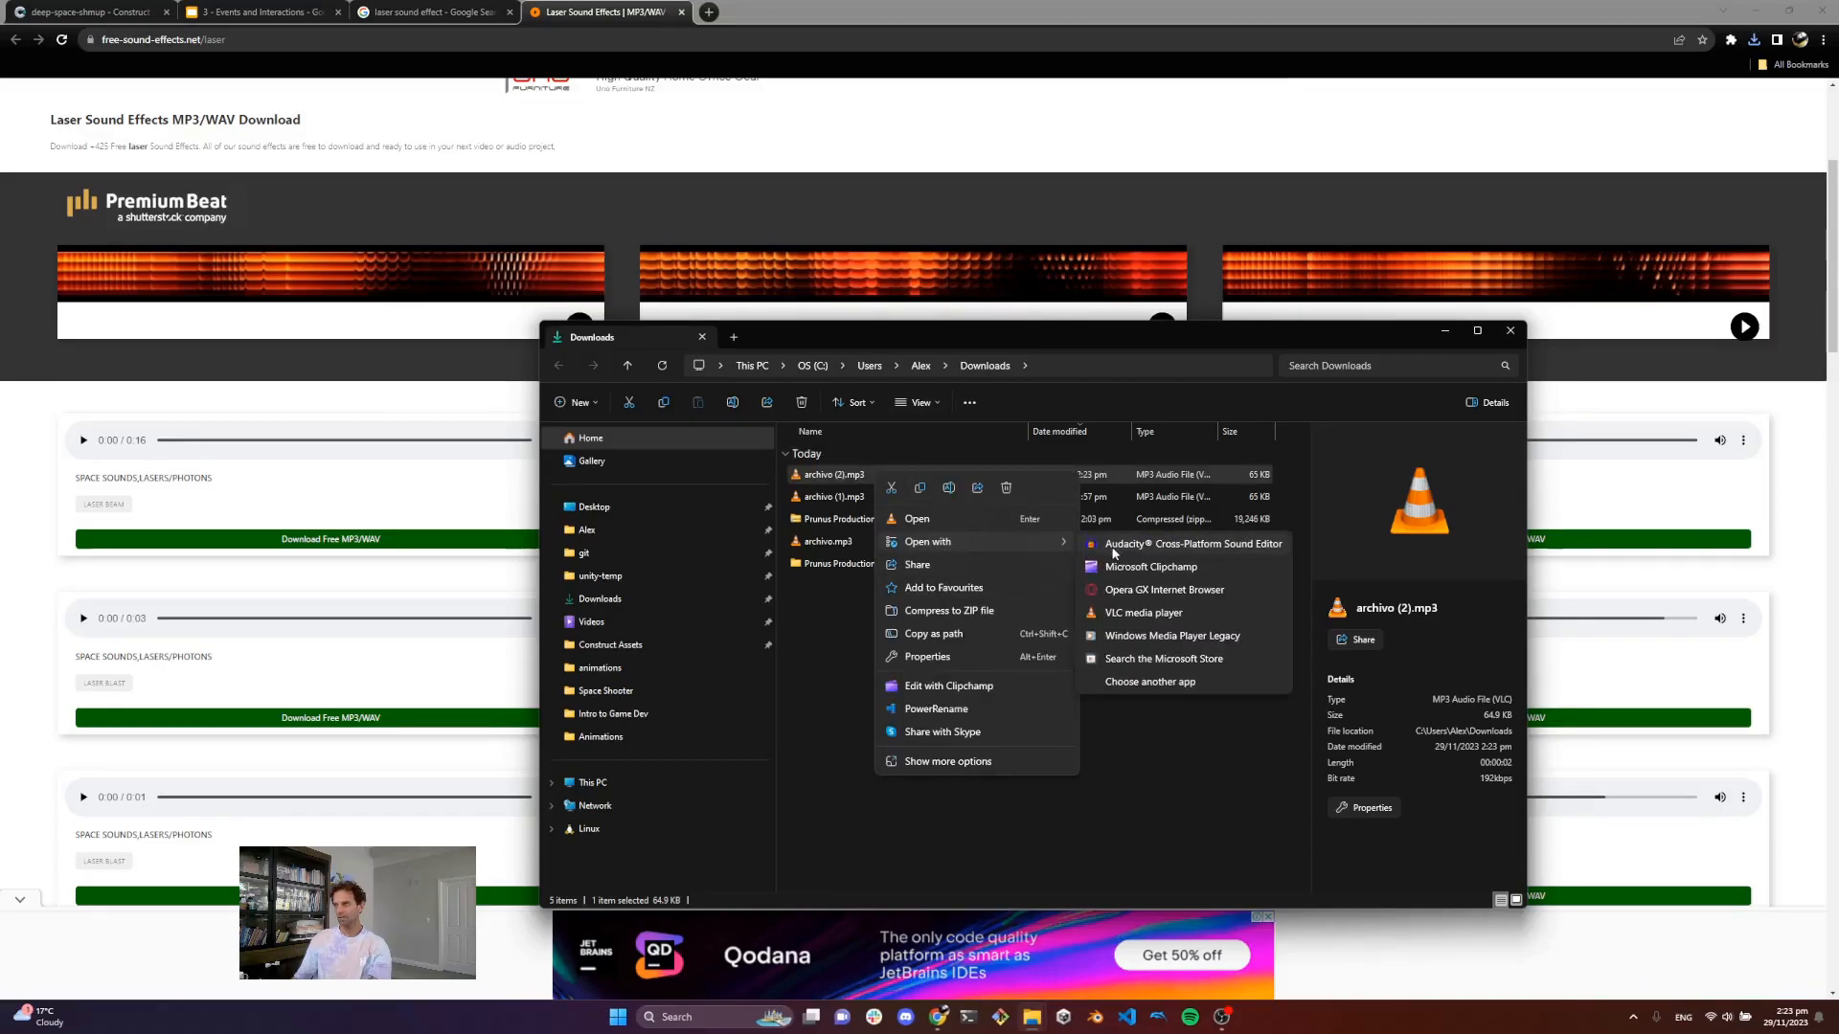
pyautogui.click(1117, 546)
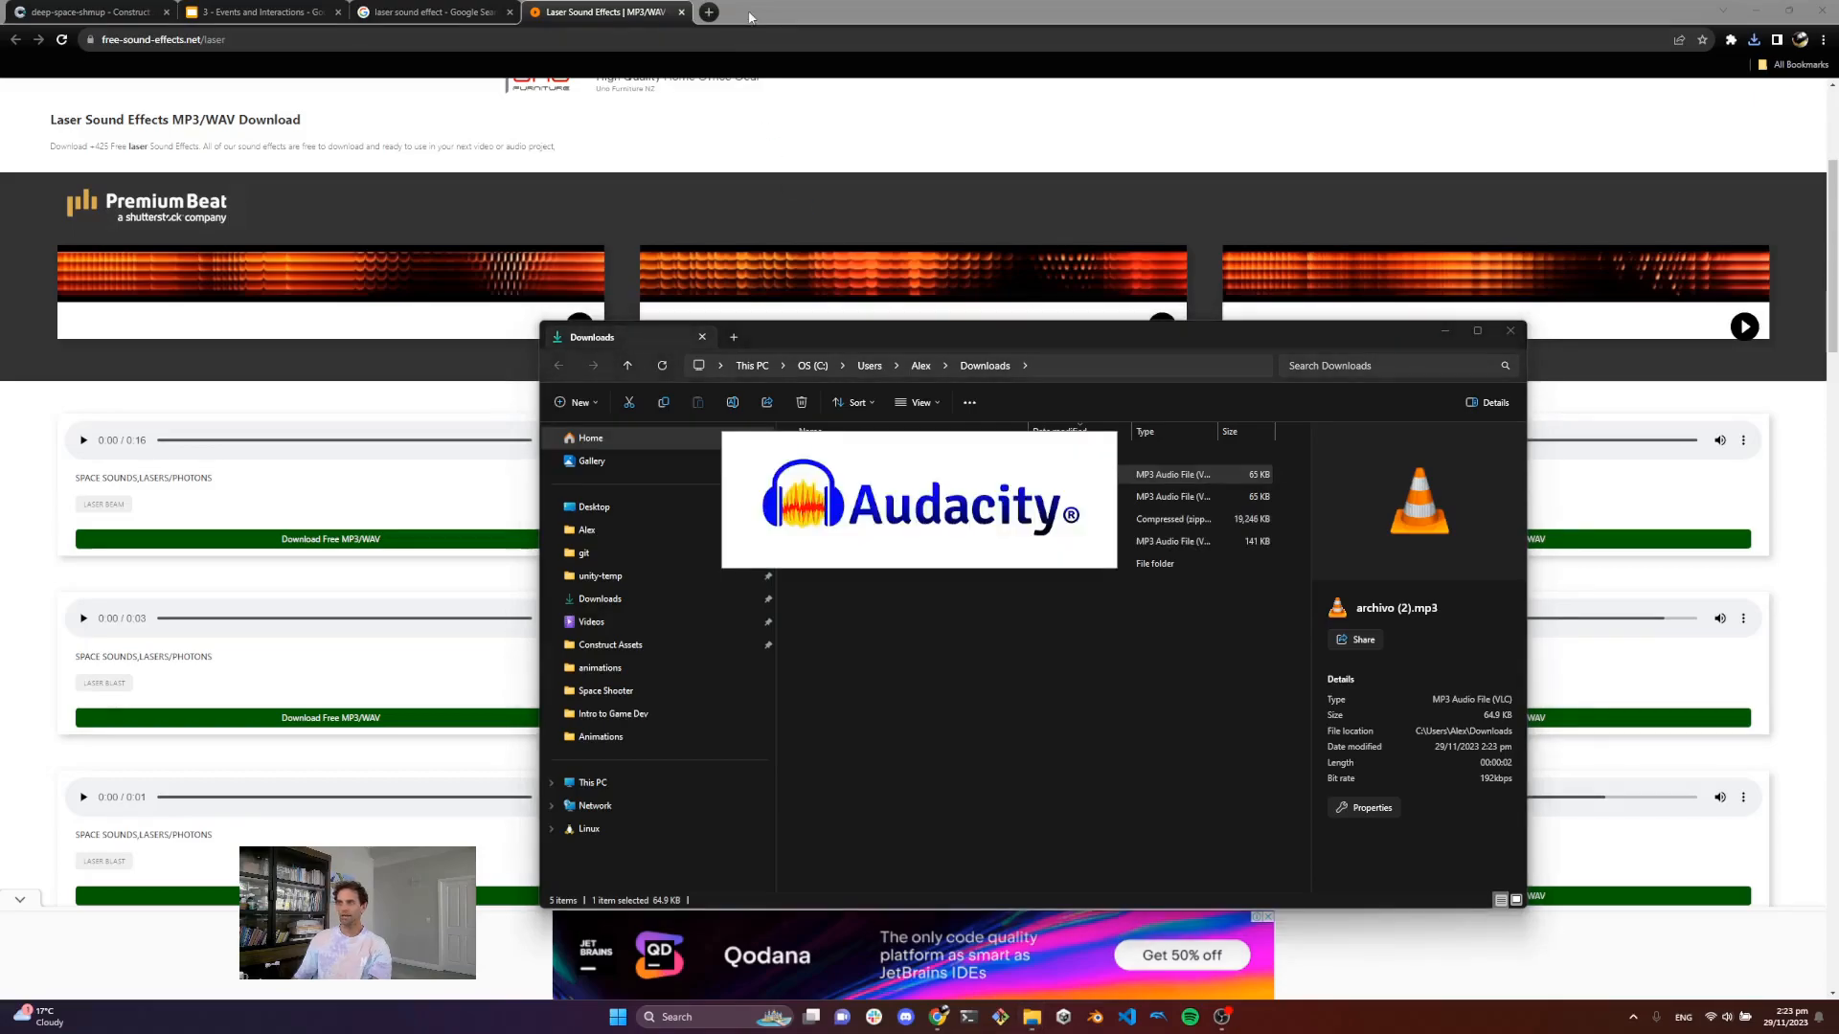
# Step: Search the web for Audacity and visit its official website, then close that tab
pyautogui.click(710, 12)
pyautogui.write('ad')
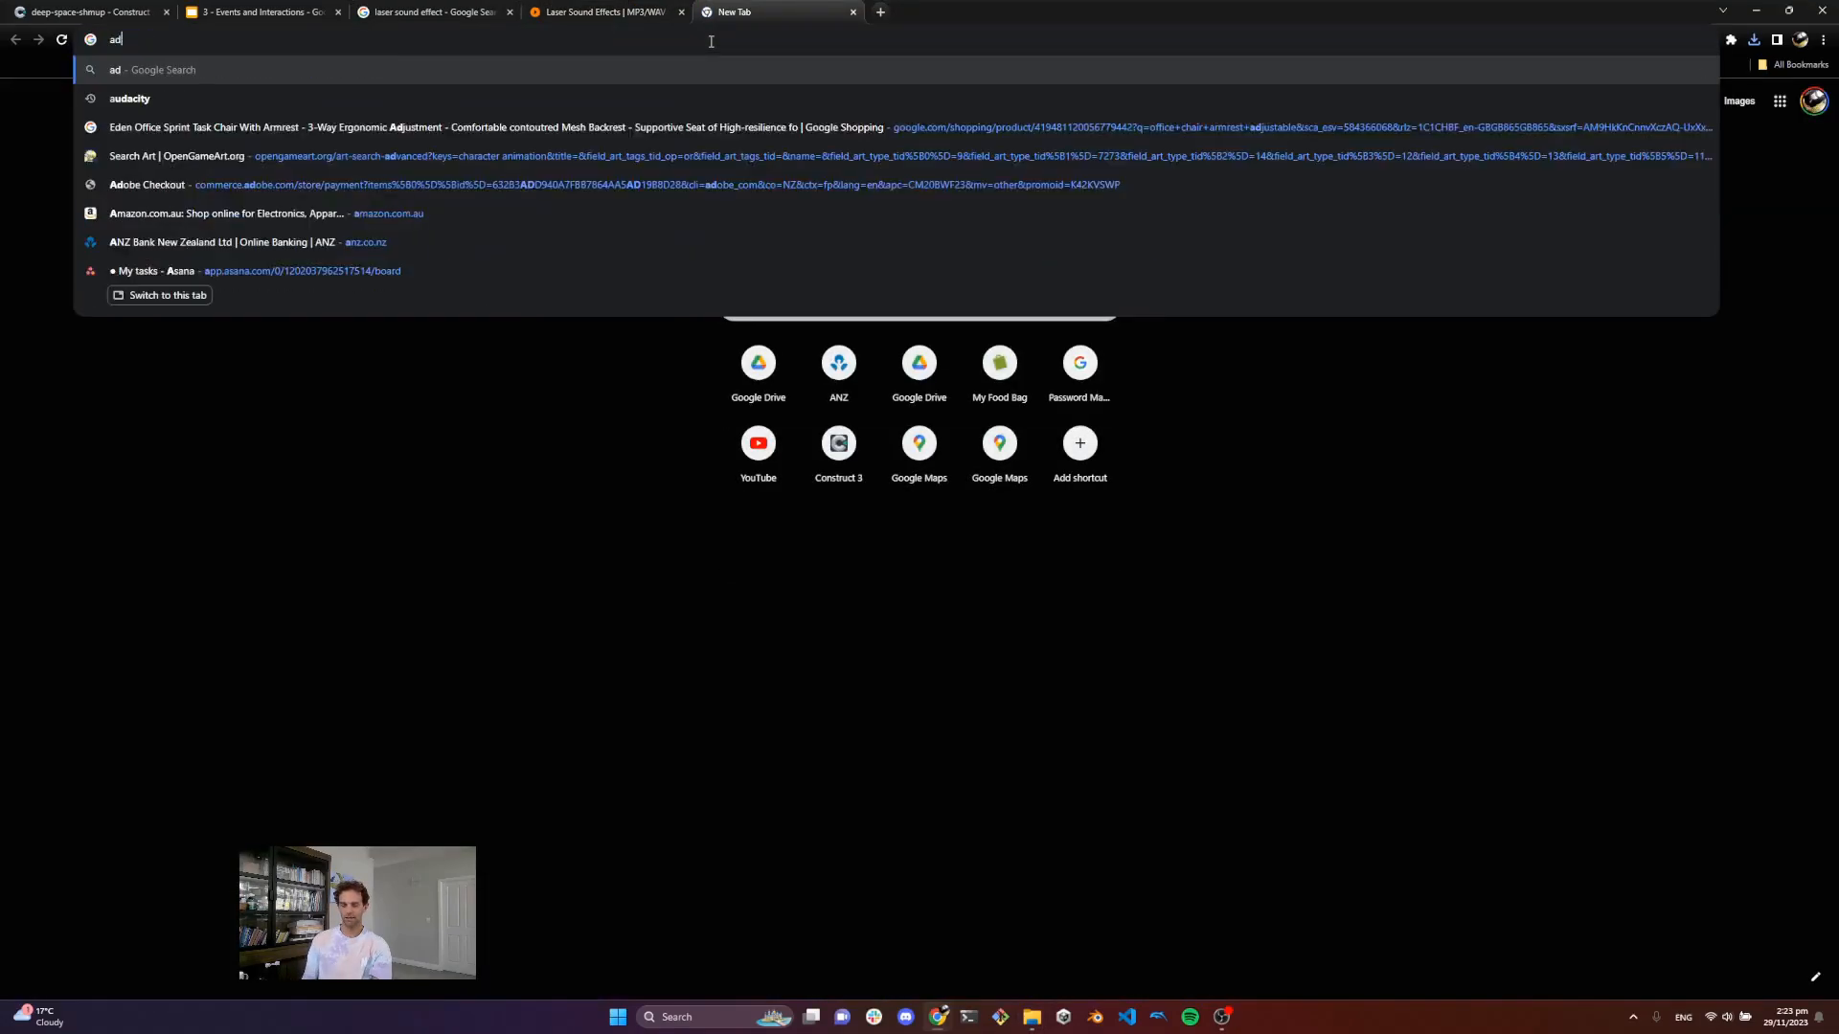
pyautogui.write('uacity')
pyautogui.press('Return')
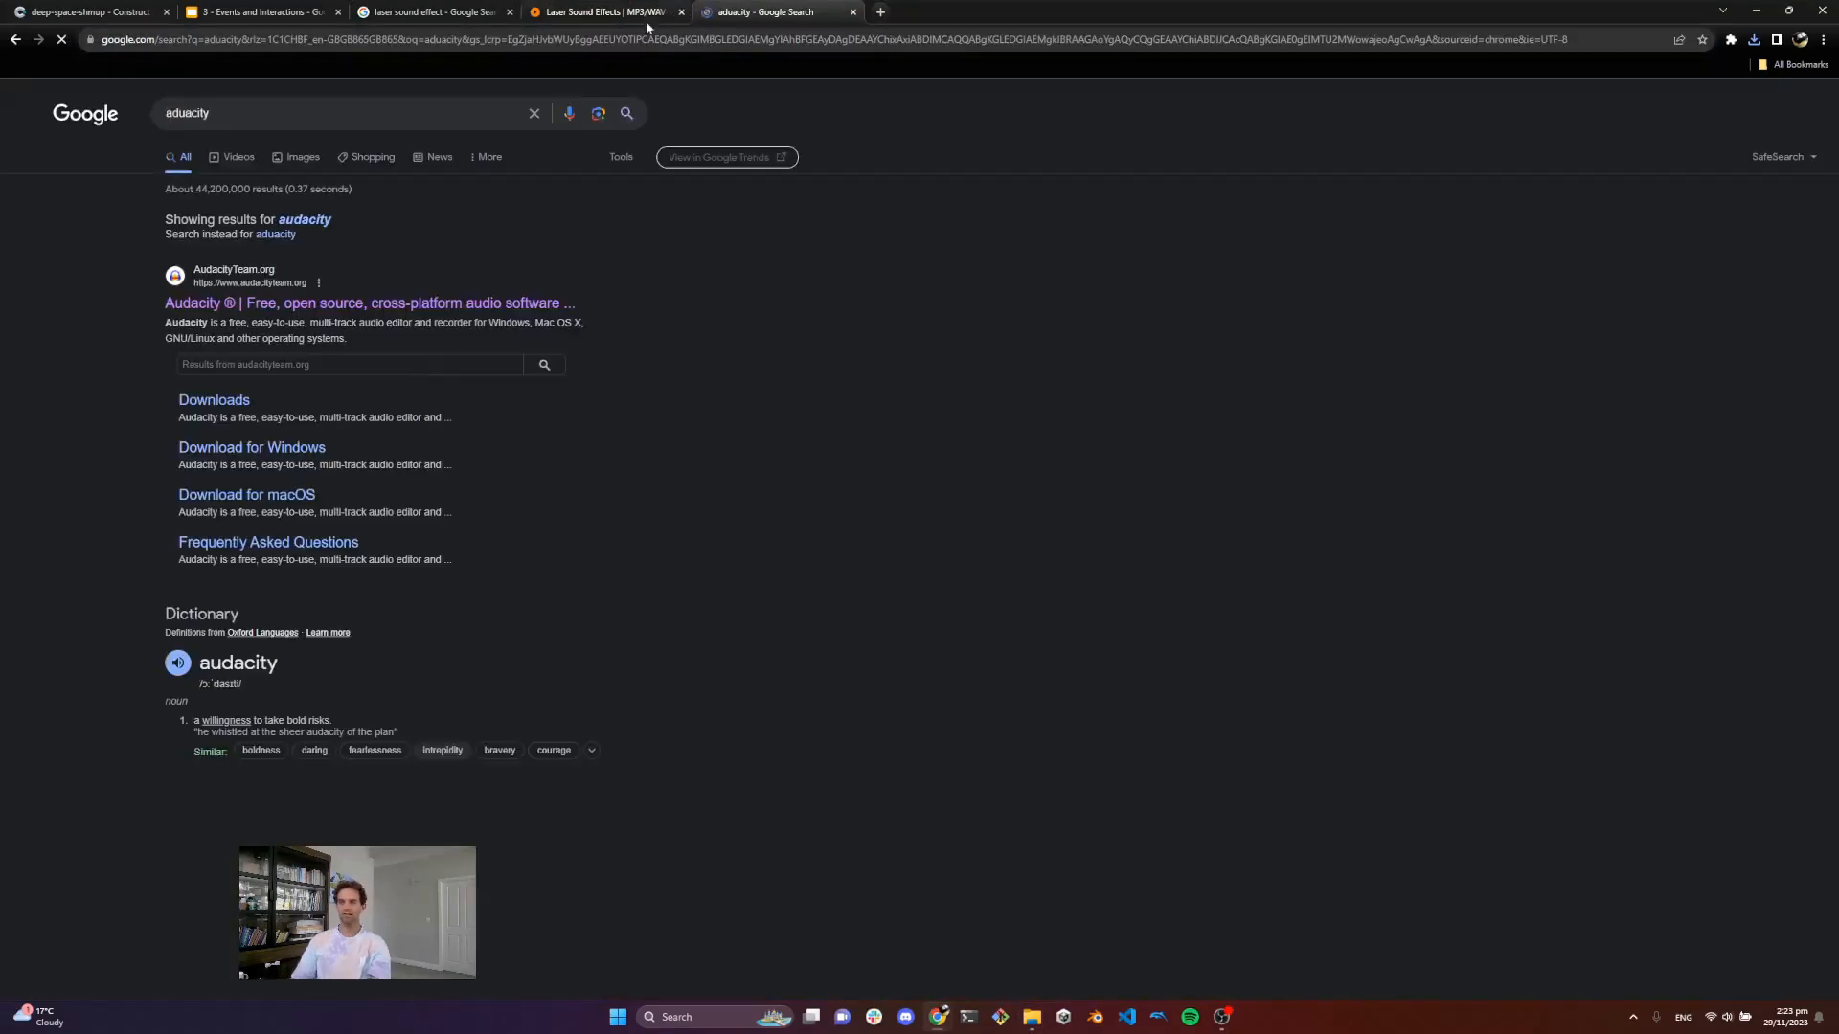
pyautogui.click(297, 304)
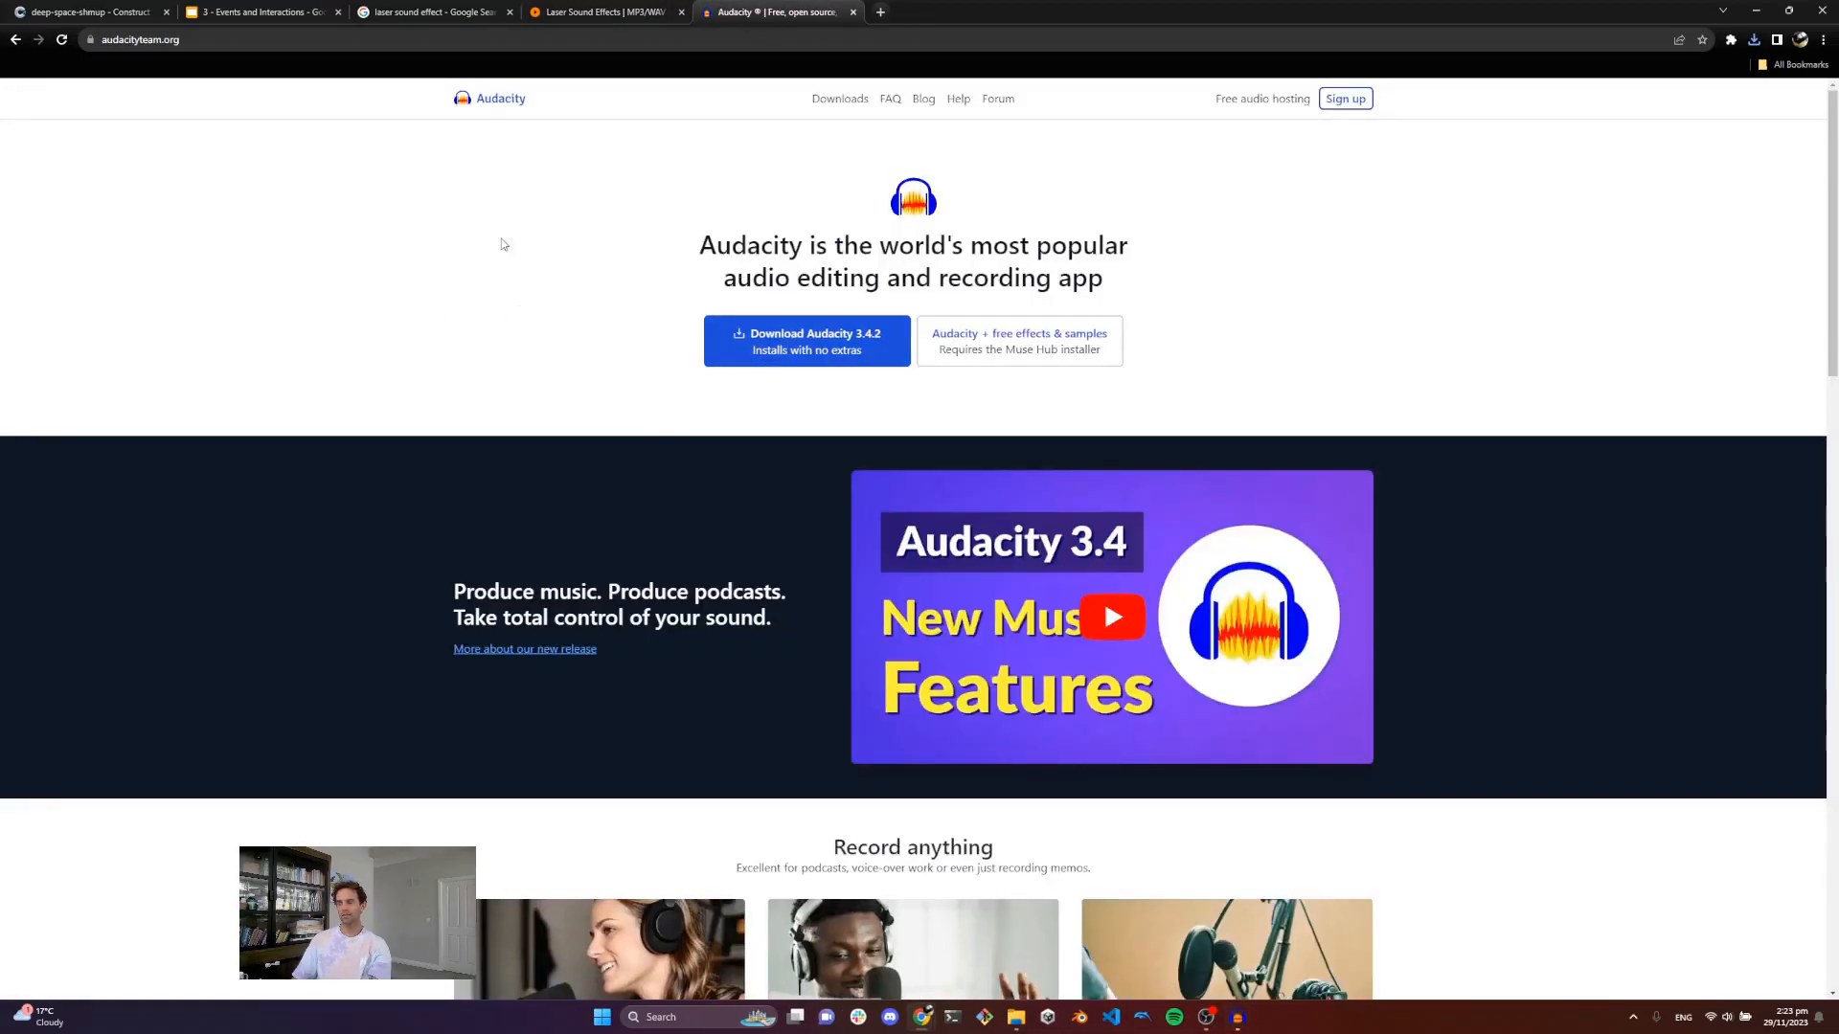
pyautogui.click(15, 40)
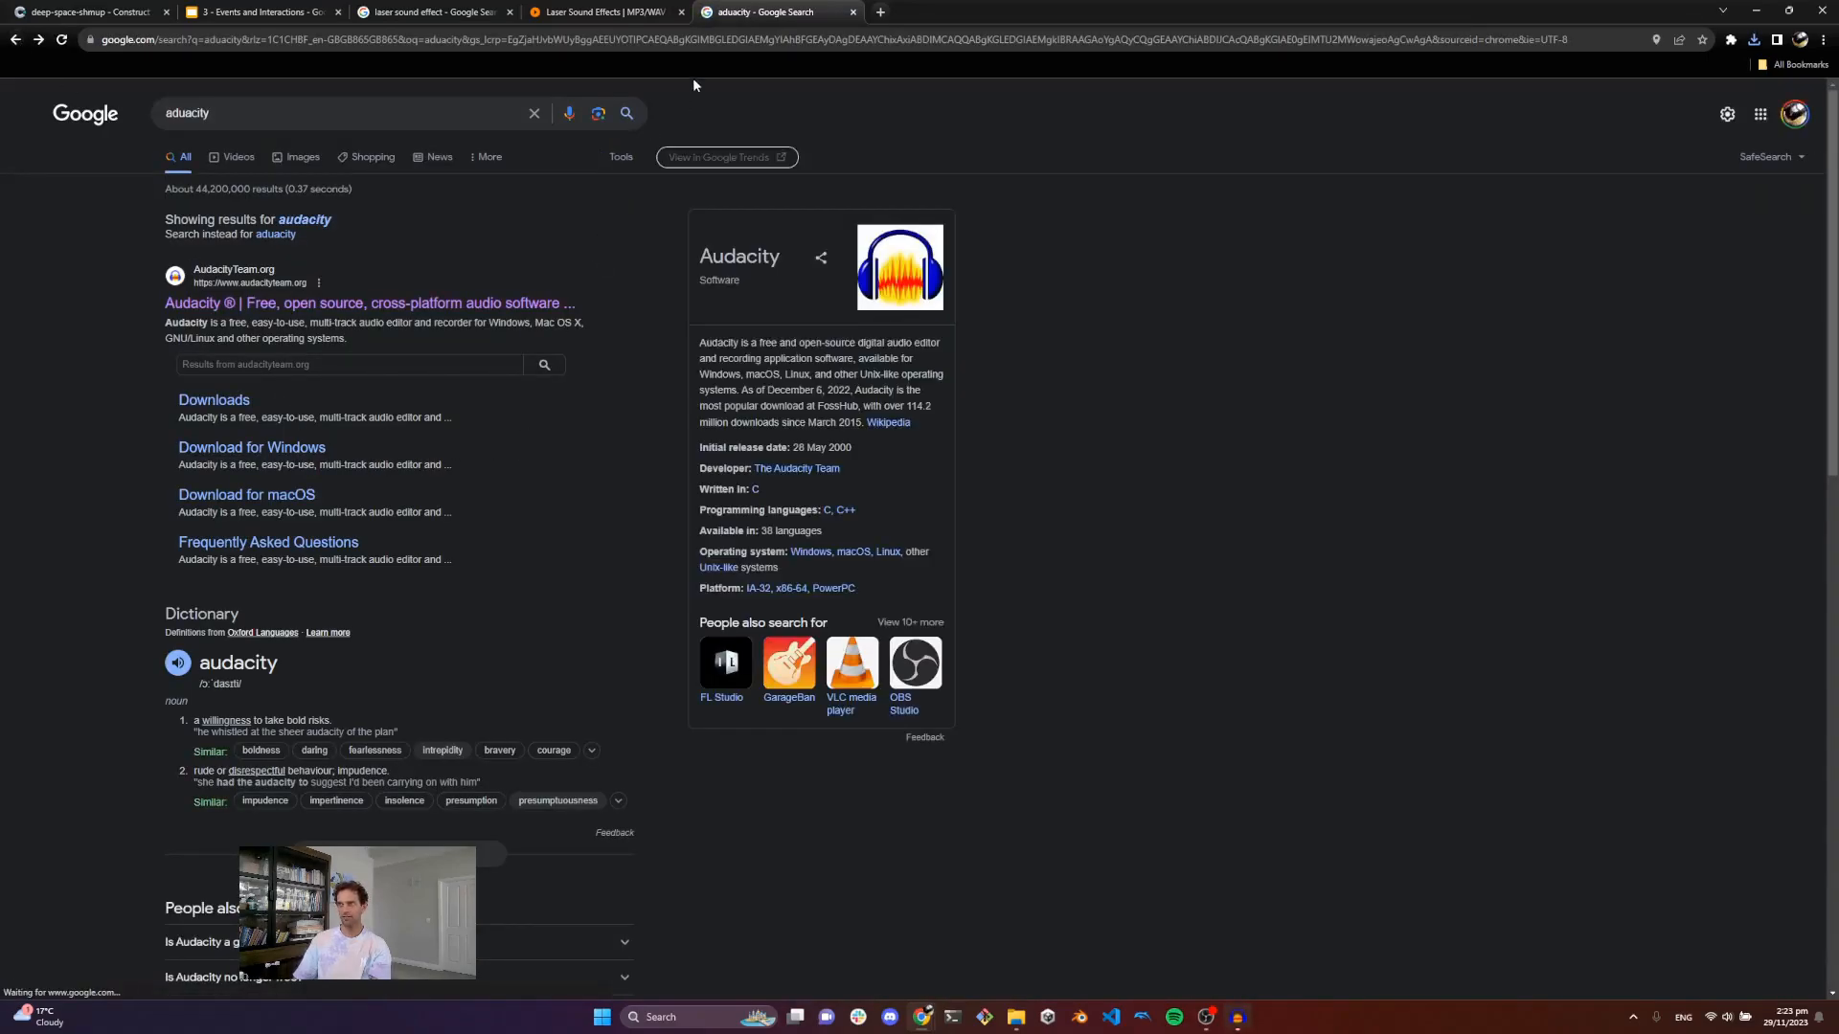
pyautogui.click(854, 12)
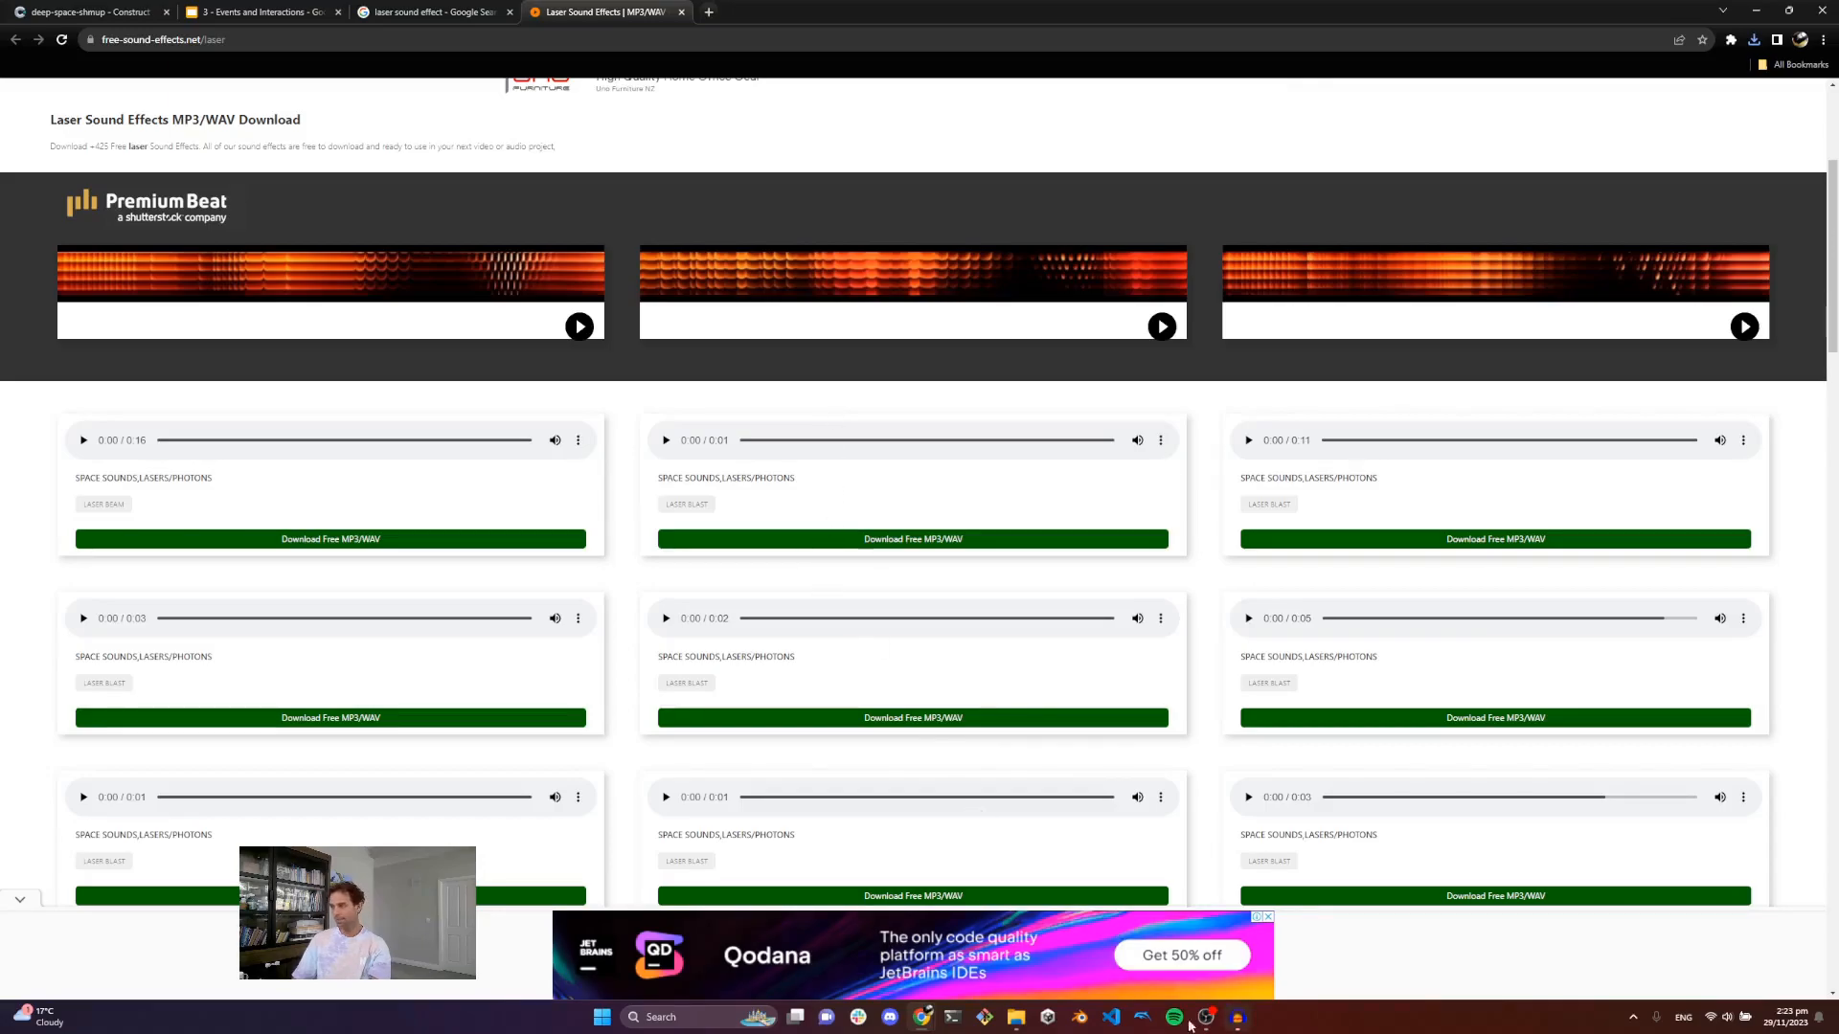
# Step: Select the second laser blast in the waveform, refine the selection boundaries, preview it, and trim the audio outside it
pyautogui.click(1246, 1027)
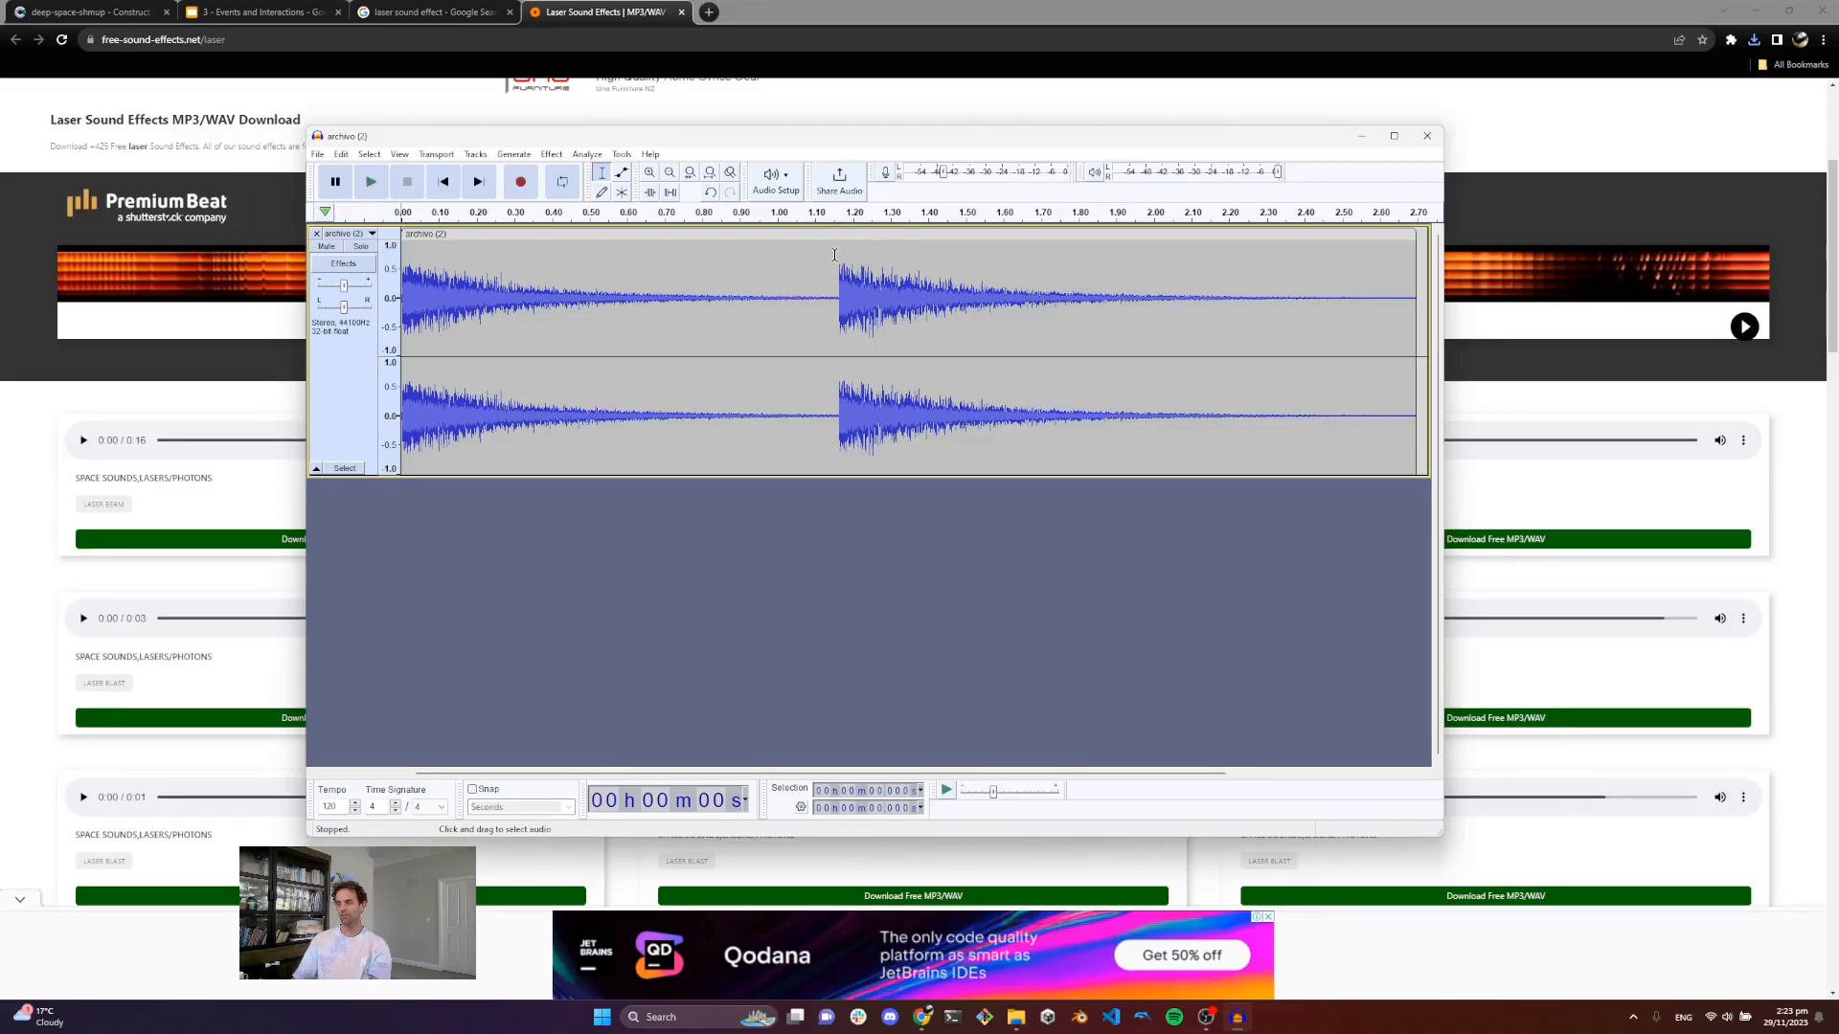
pyautogui.moveTo(839, 254); pyautogui.dragTo(1397, 269)
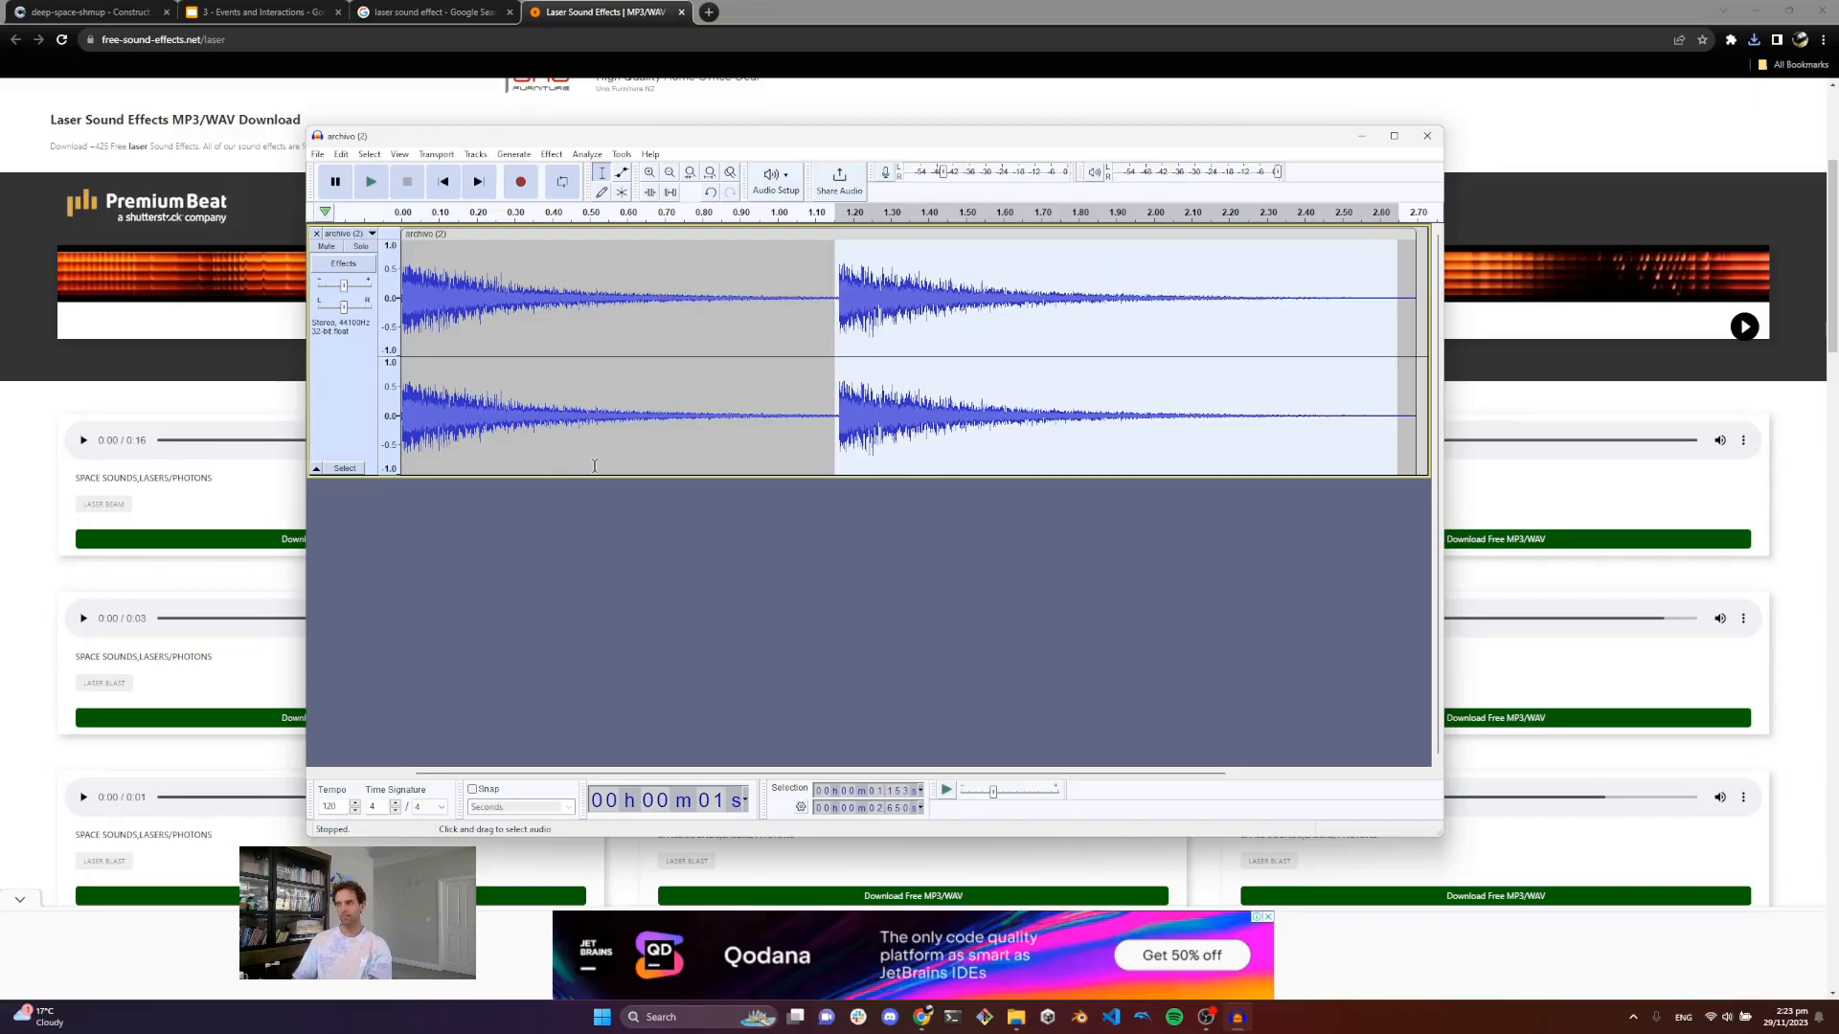
pyautogui.press('space')
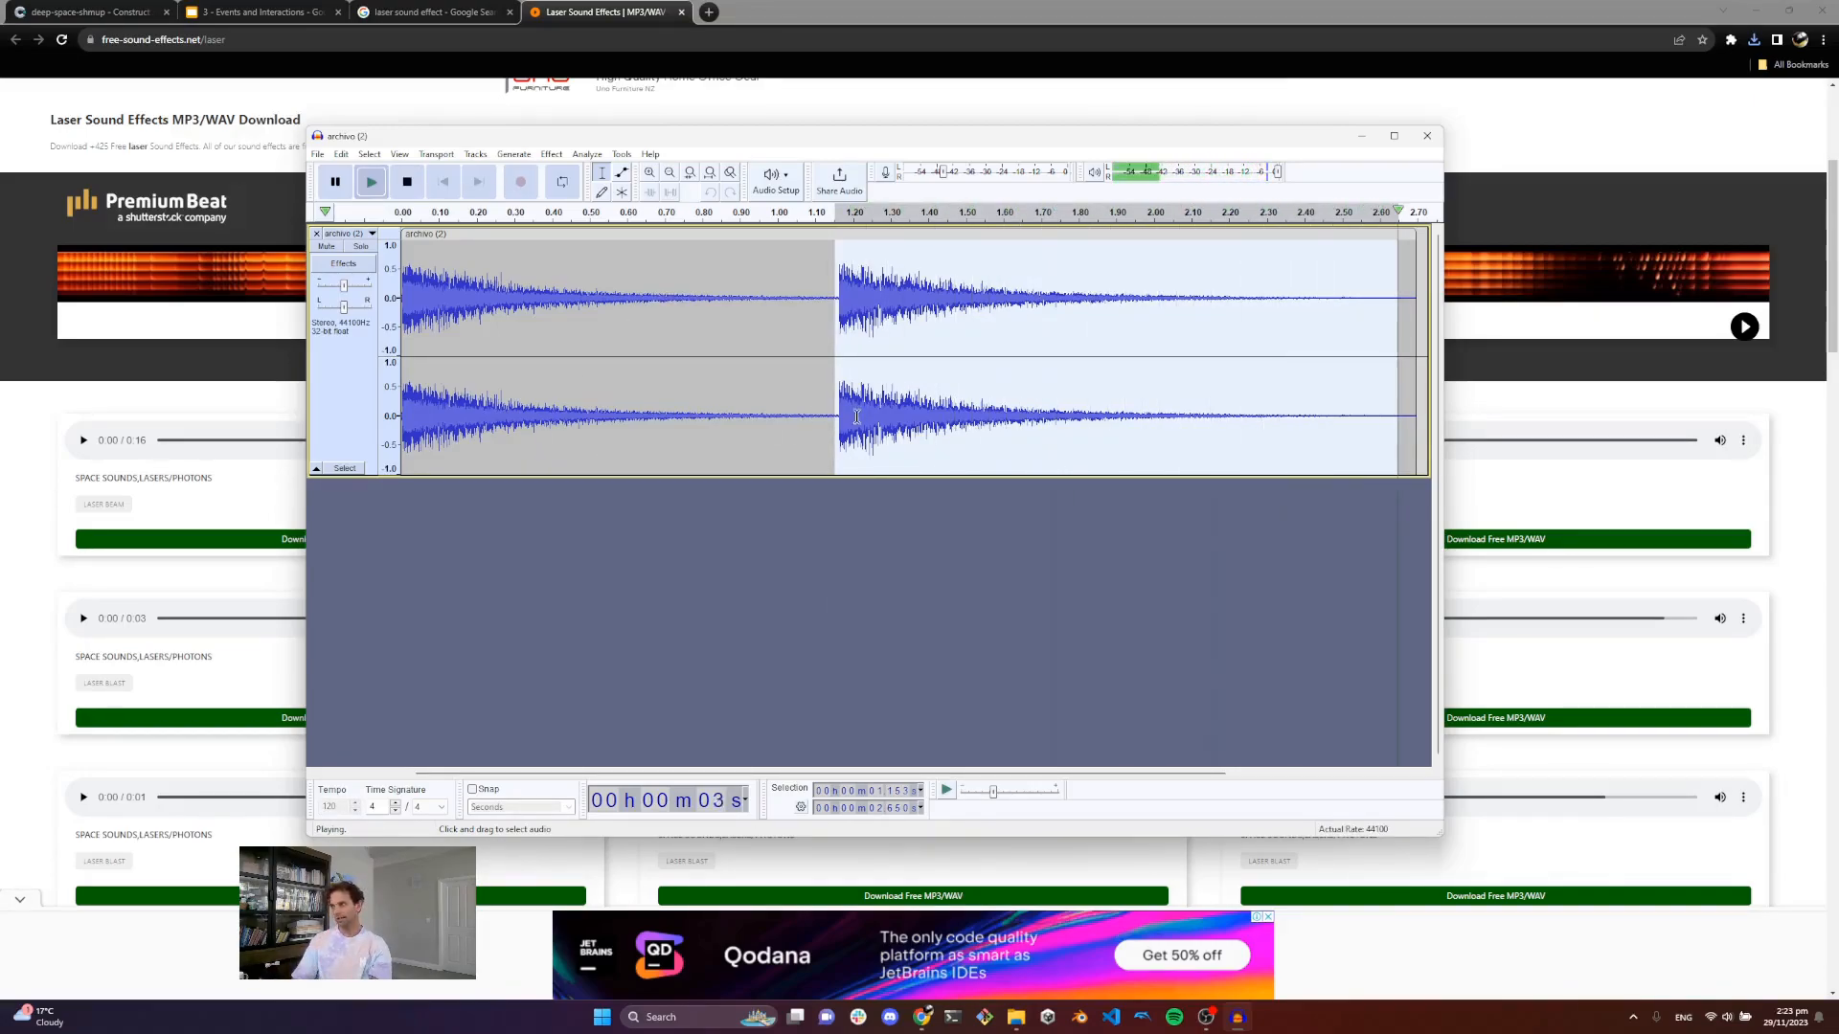
pyautogui.click(649, 172)
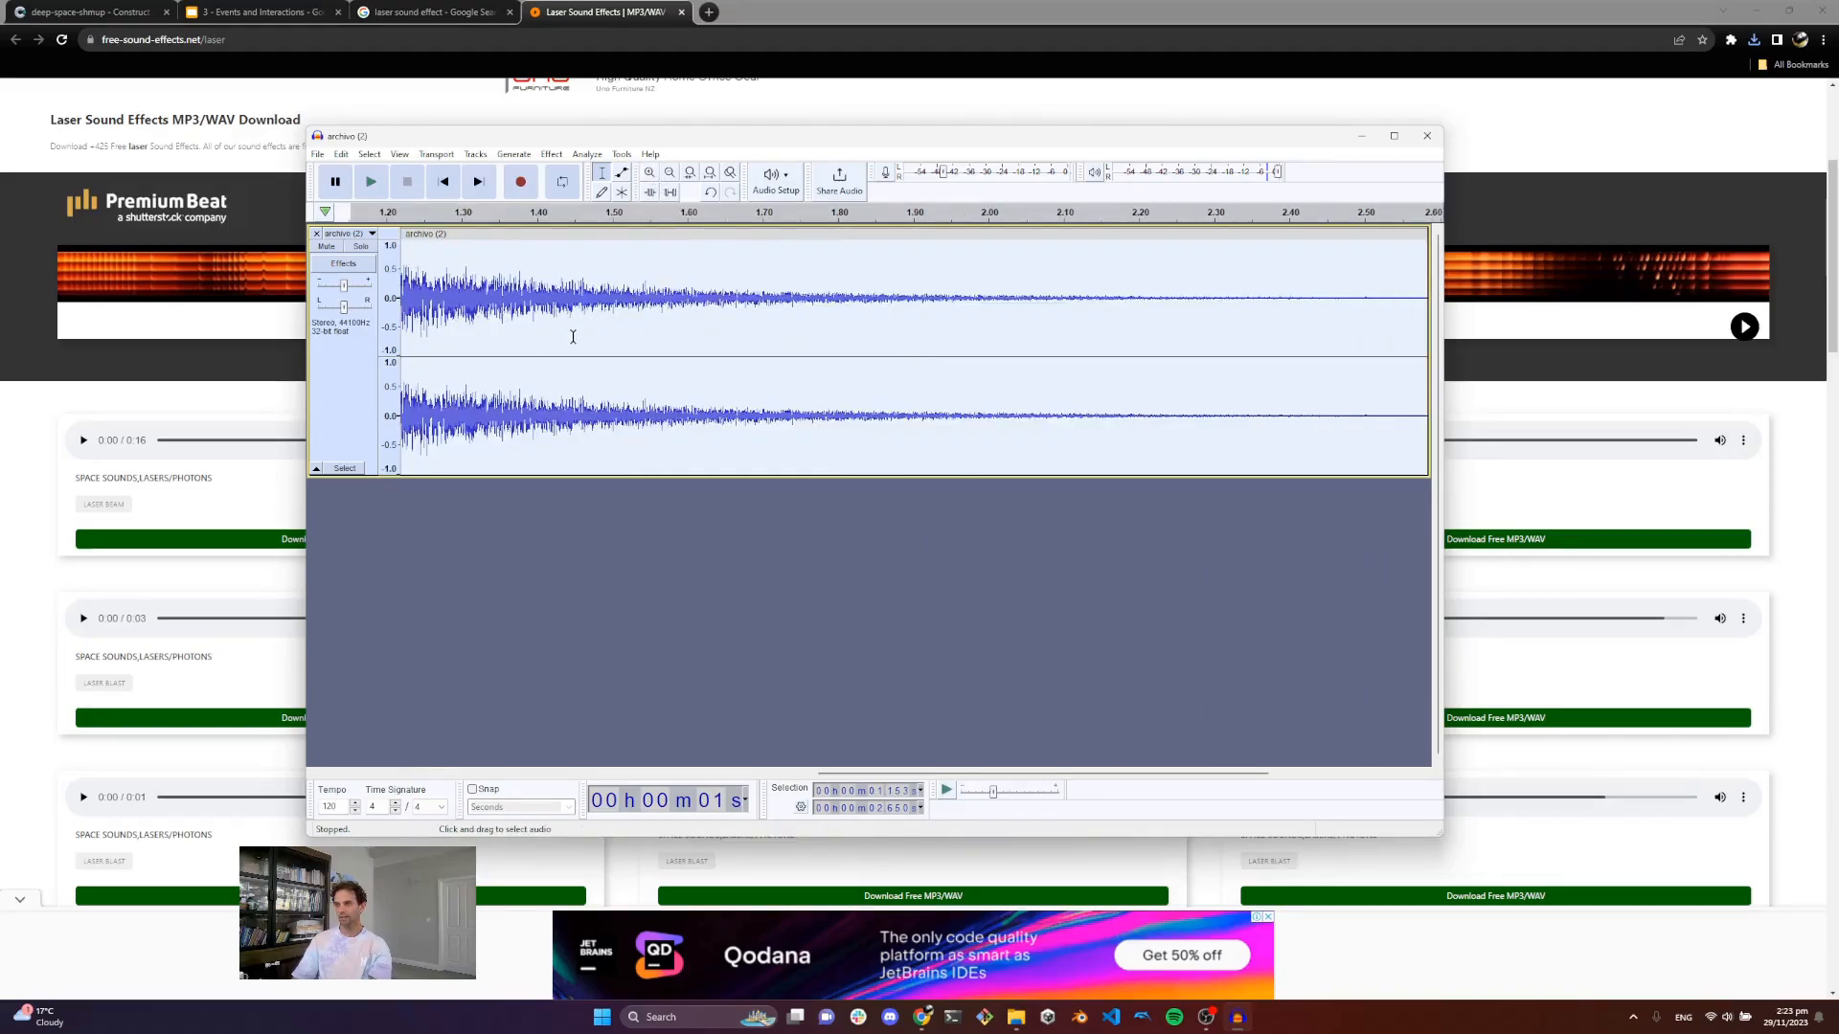
pyautogui.keyDown('shift'); pyautogui.hscroll(-4, 574, 337); pyautogui.keyUp('shift')
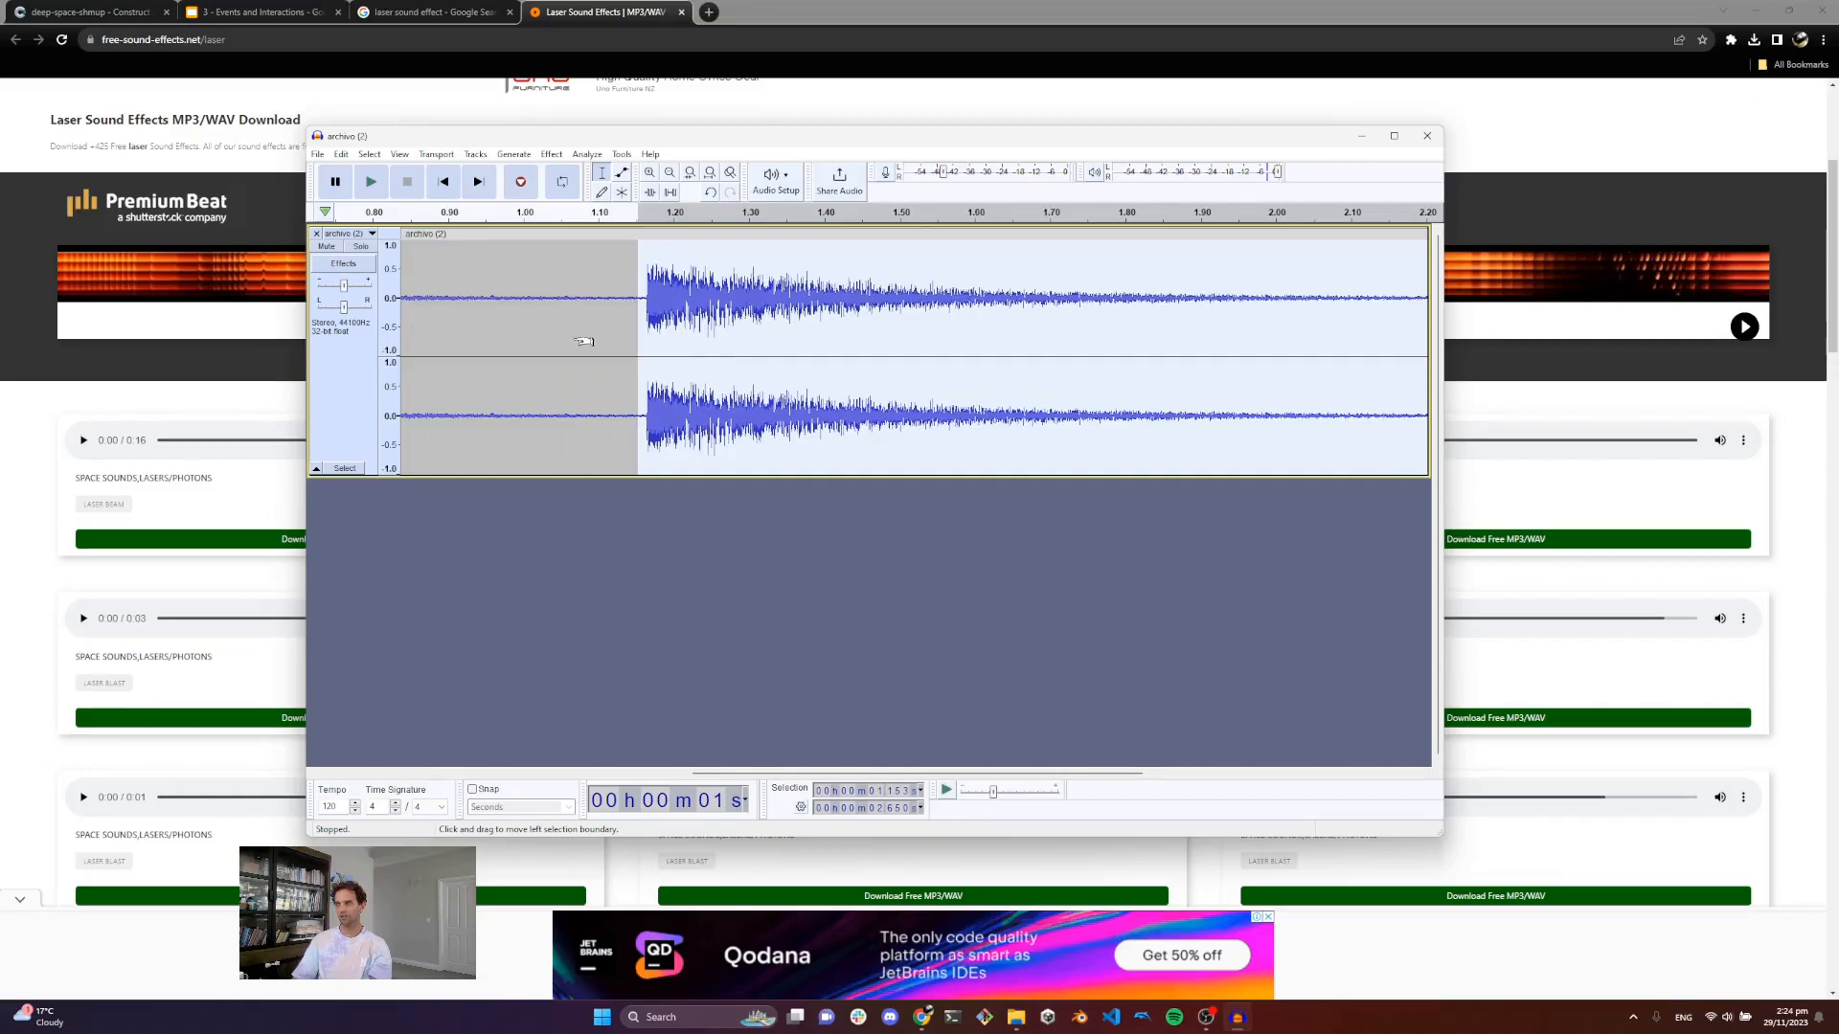
pyautogui.keyDown('shift'); pyautogui.hscroll(-2, 640, 332); pyautogui.keyUp('shift')
pyautogui.keyDown('shift'); pyautogui.hscroll(5, 643, 333); pyautogui.keyUp('shift')
pyautogui.keyDown('shift'); pyautogui.hscroll(-3, 644, 332); pyautogui.keyUp('shift')
pyautogui.moveTo(640, 269); pyautogui.dragTo(644, 269)
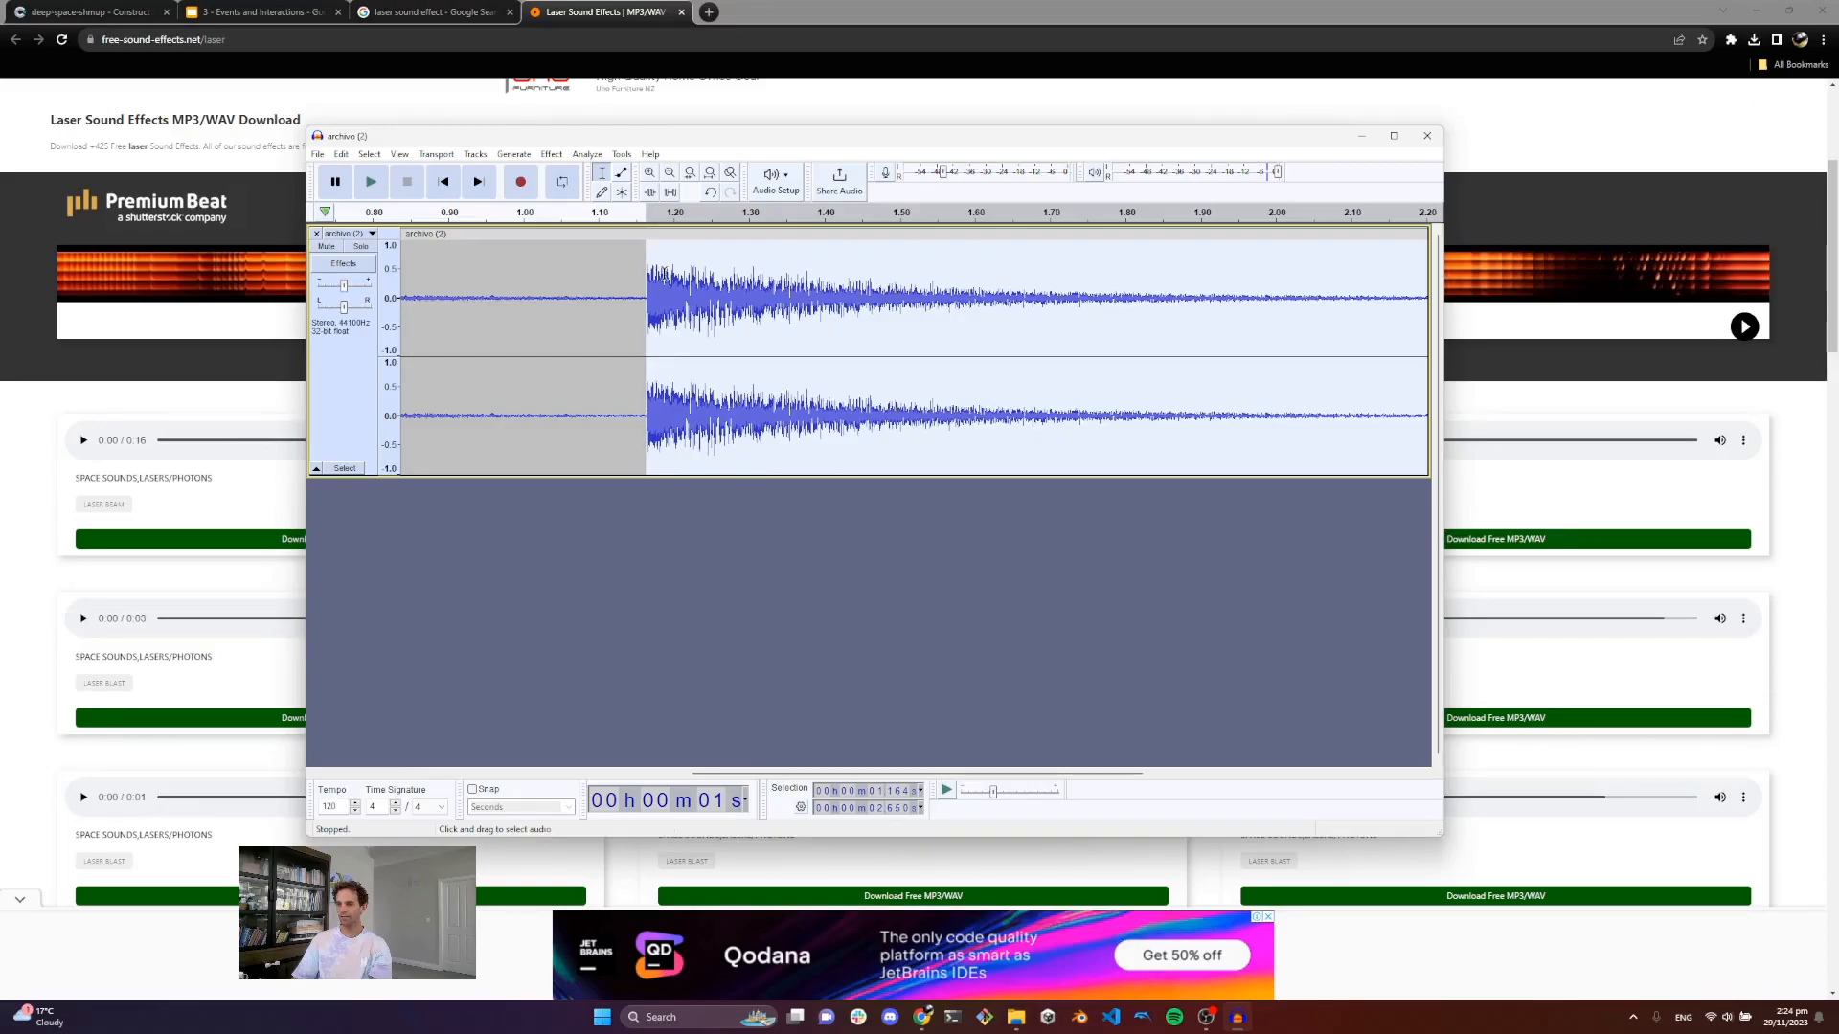
pyautogui.keyDown('shift'); pyautogui.hscroll(6, 840, 324); pyautogui.keyUp('shift')
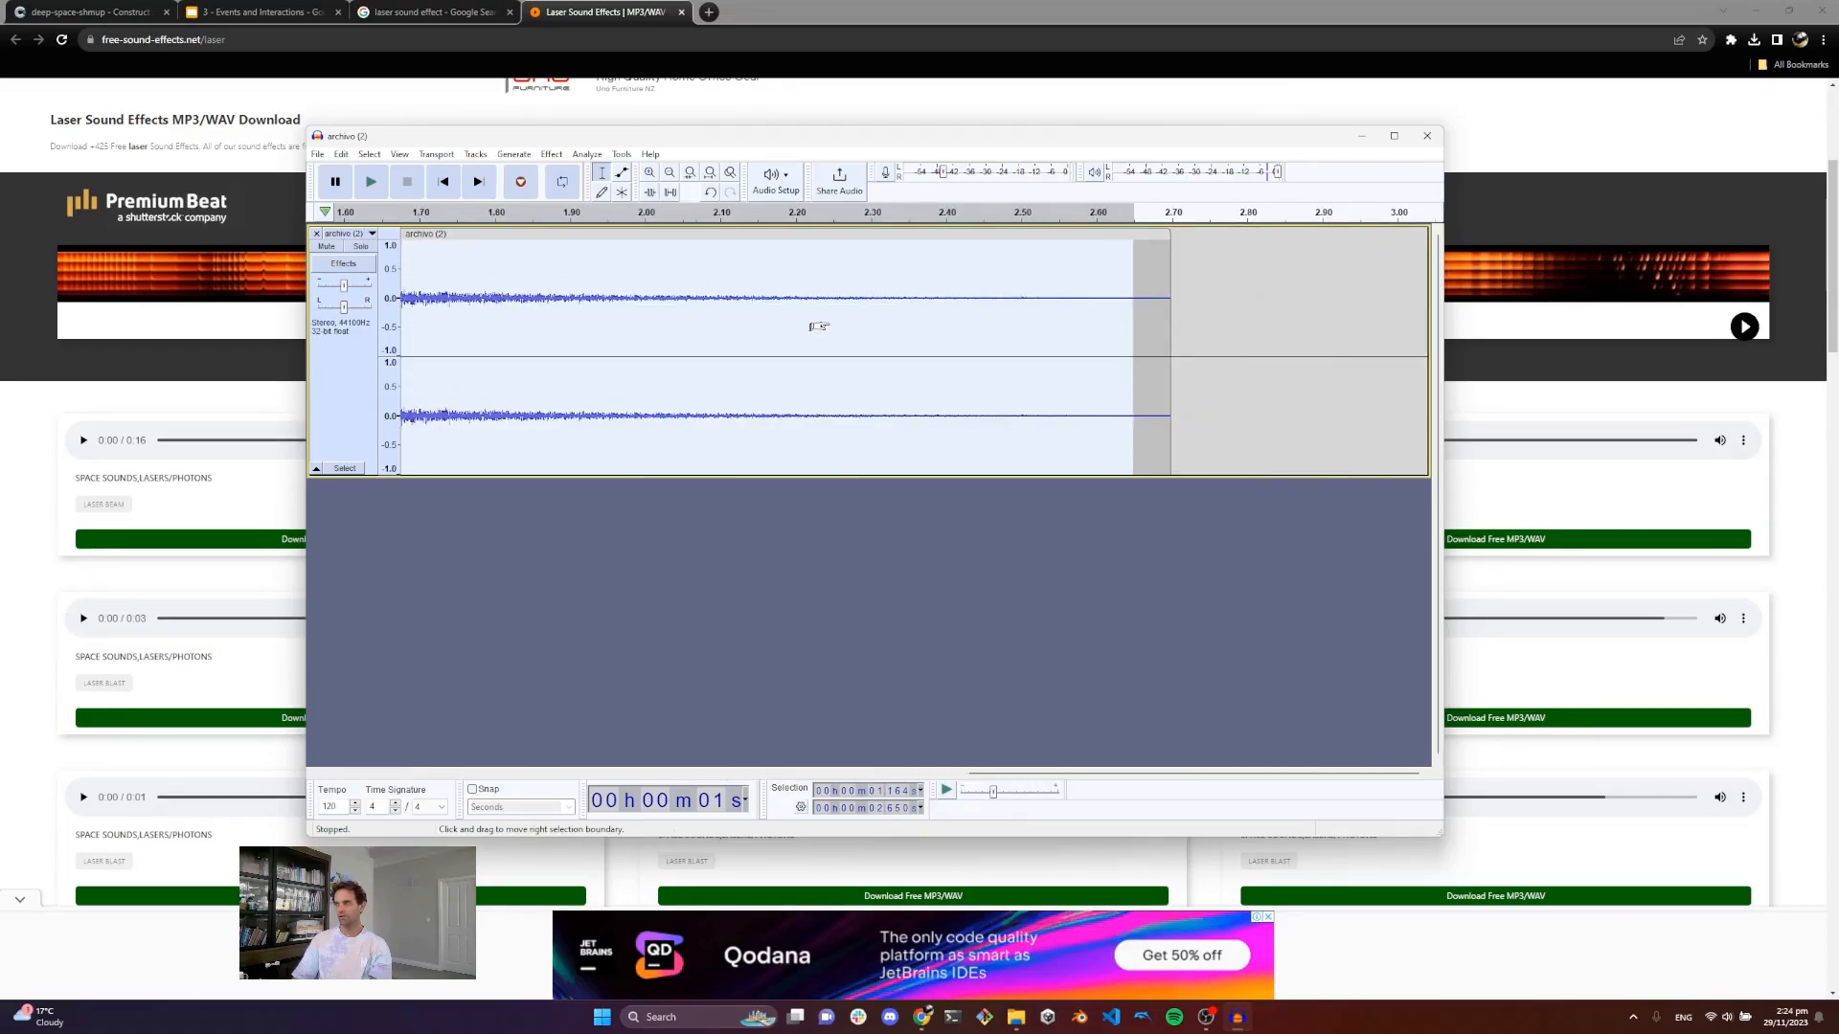
pyautogui.moveTo(1132, 273); pyautogui.dragTo(967, 284)
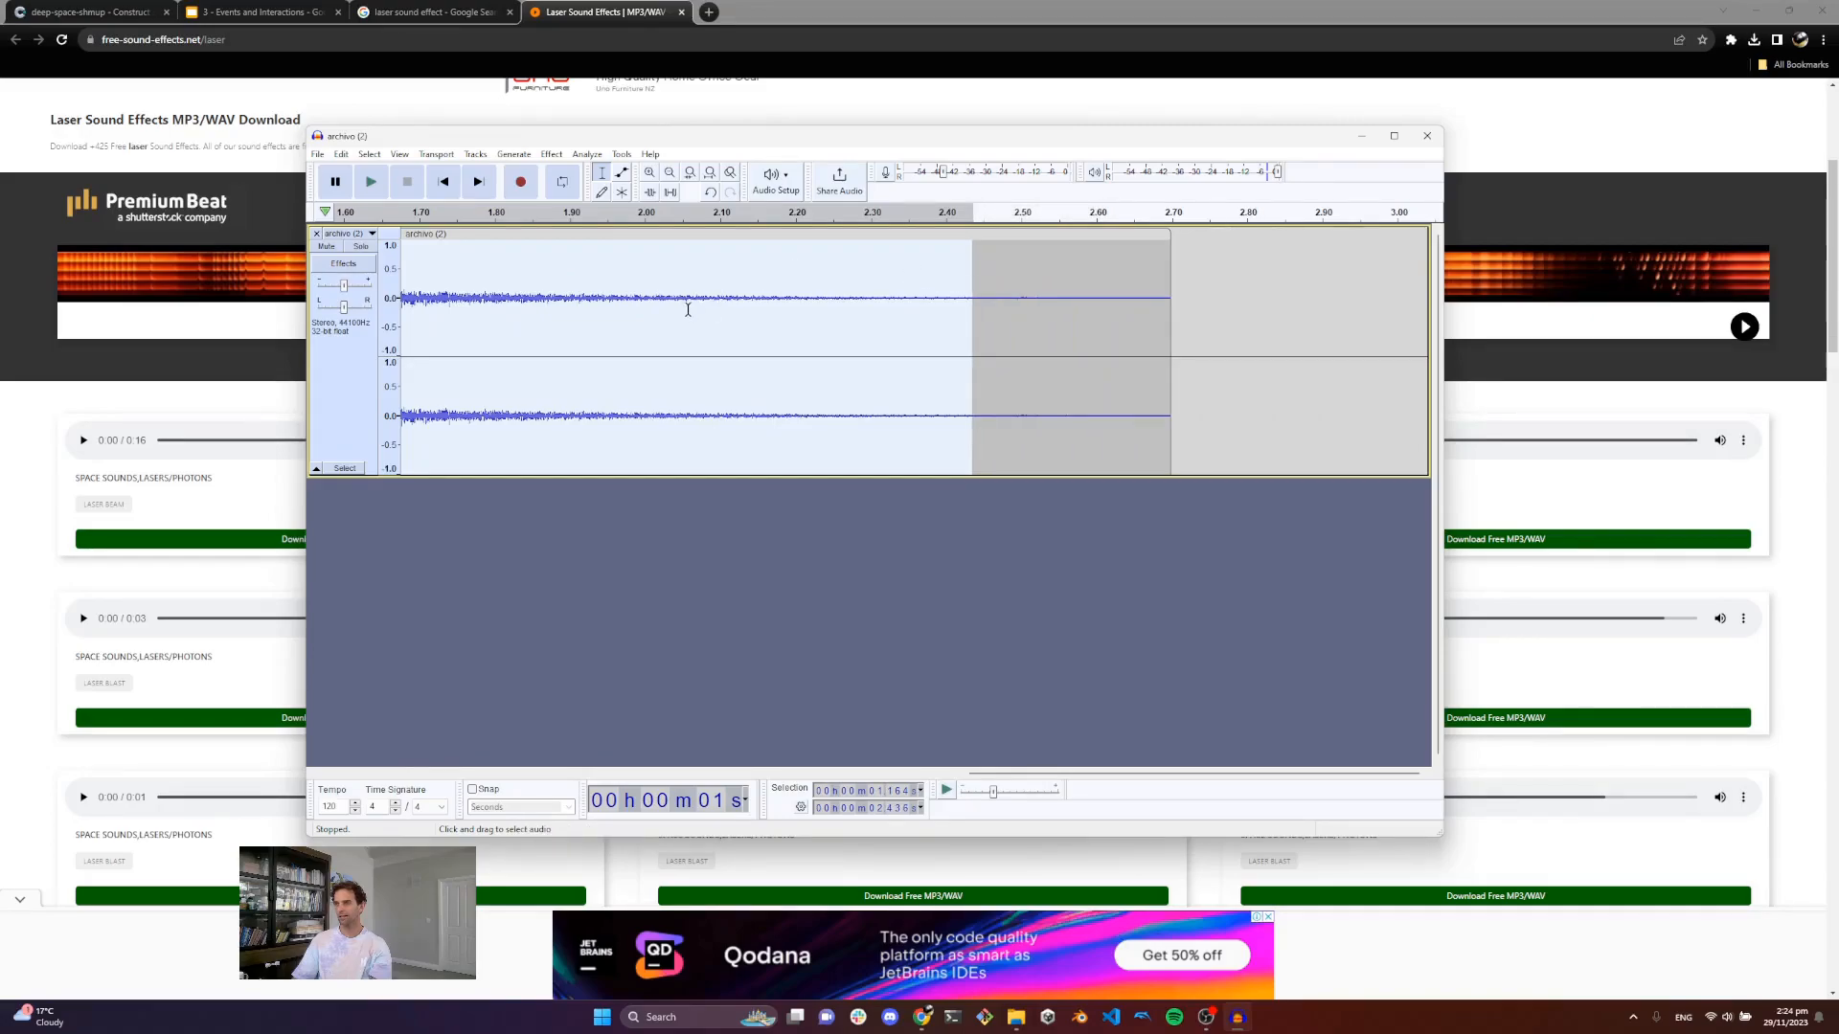
pyautogui.click(669, 173)
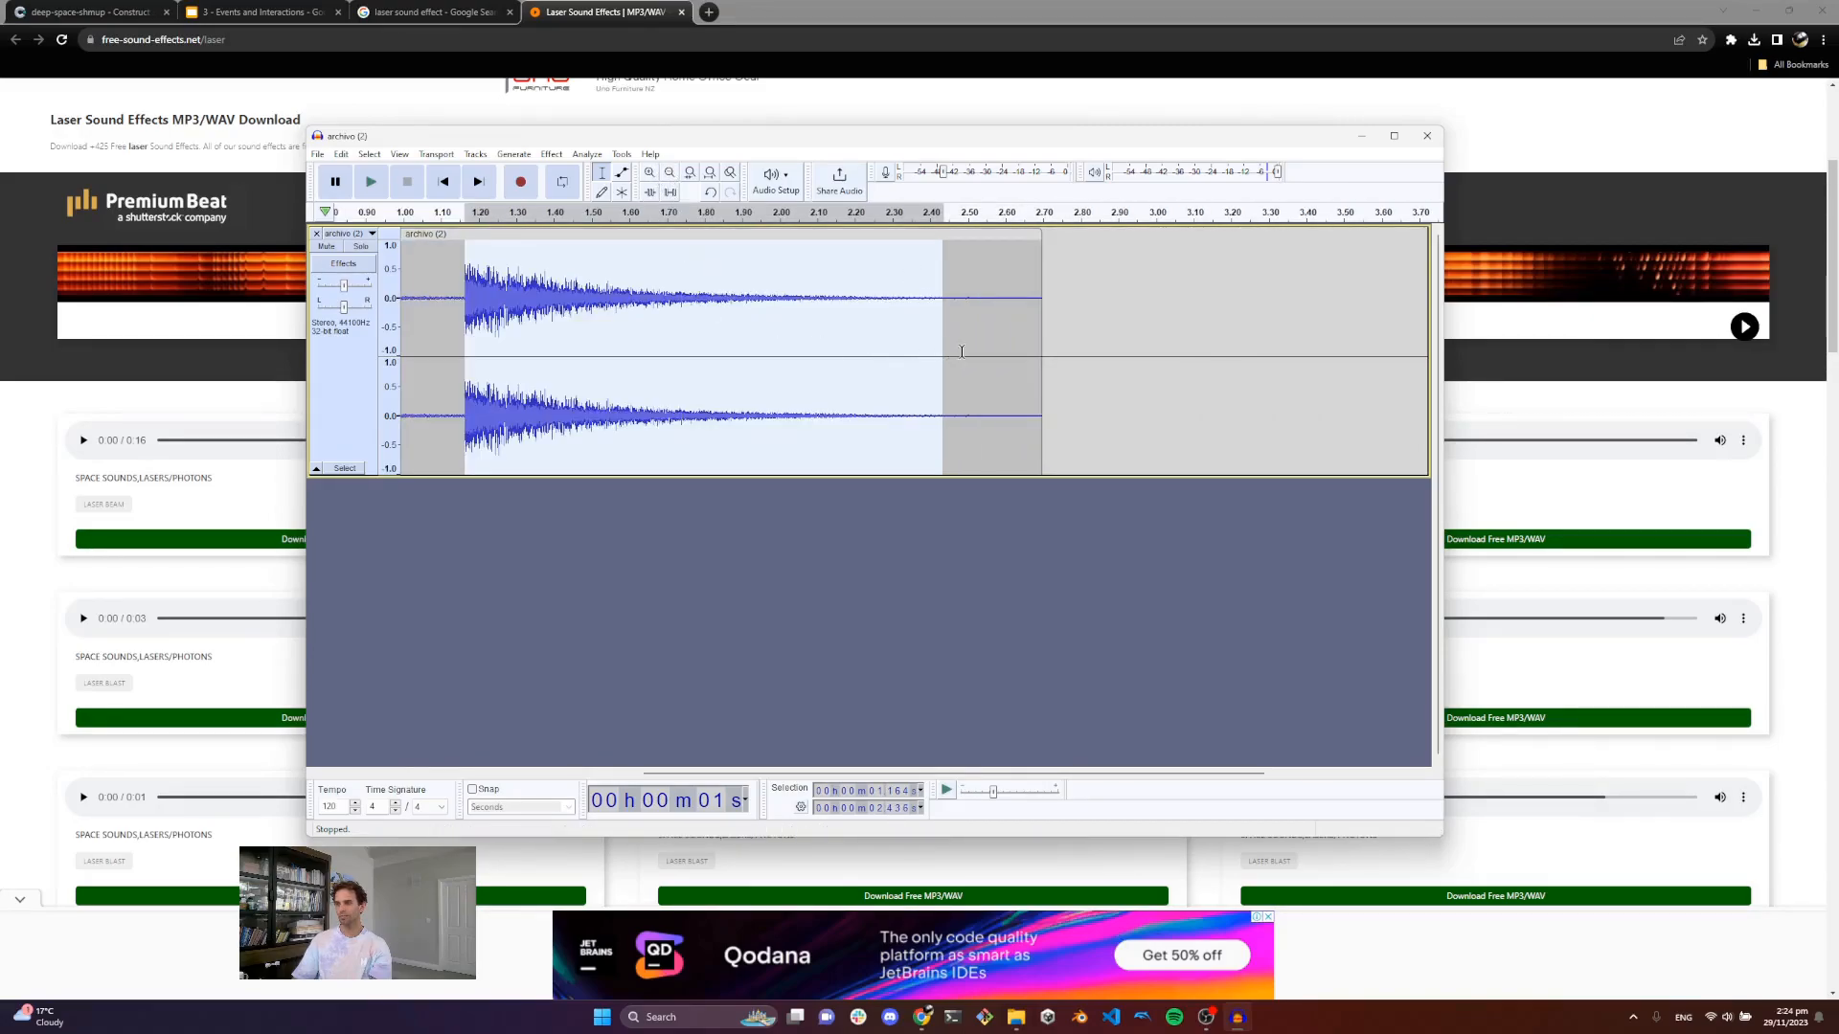
pyautogui.press('space')
pyautogui.press('space')
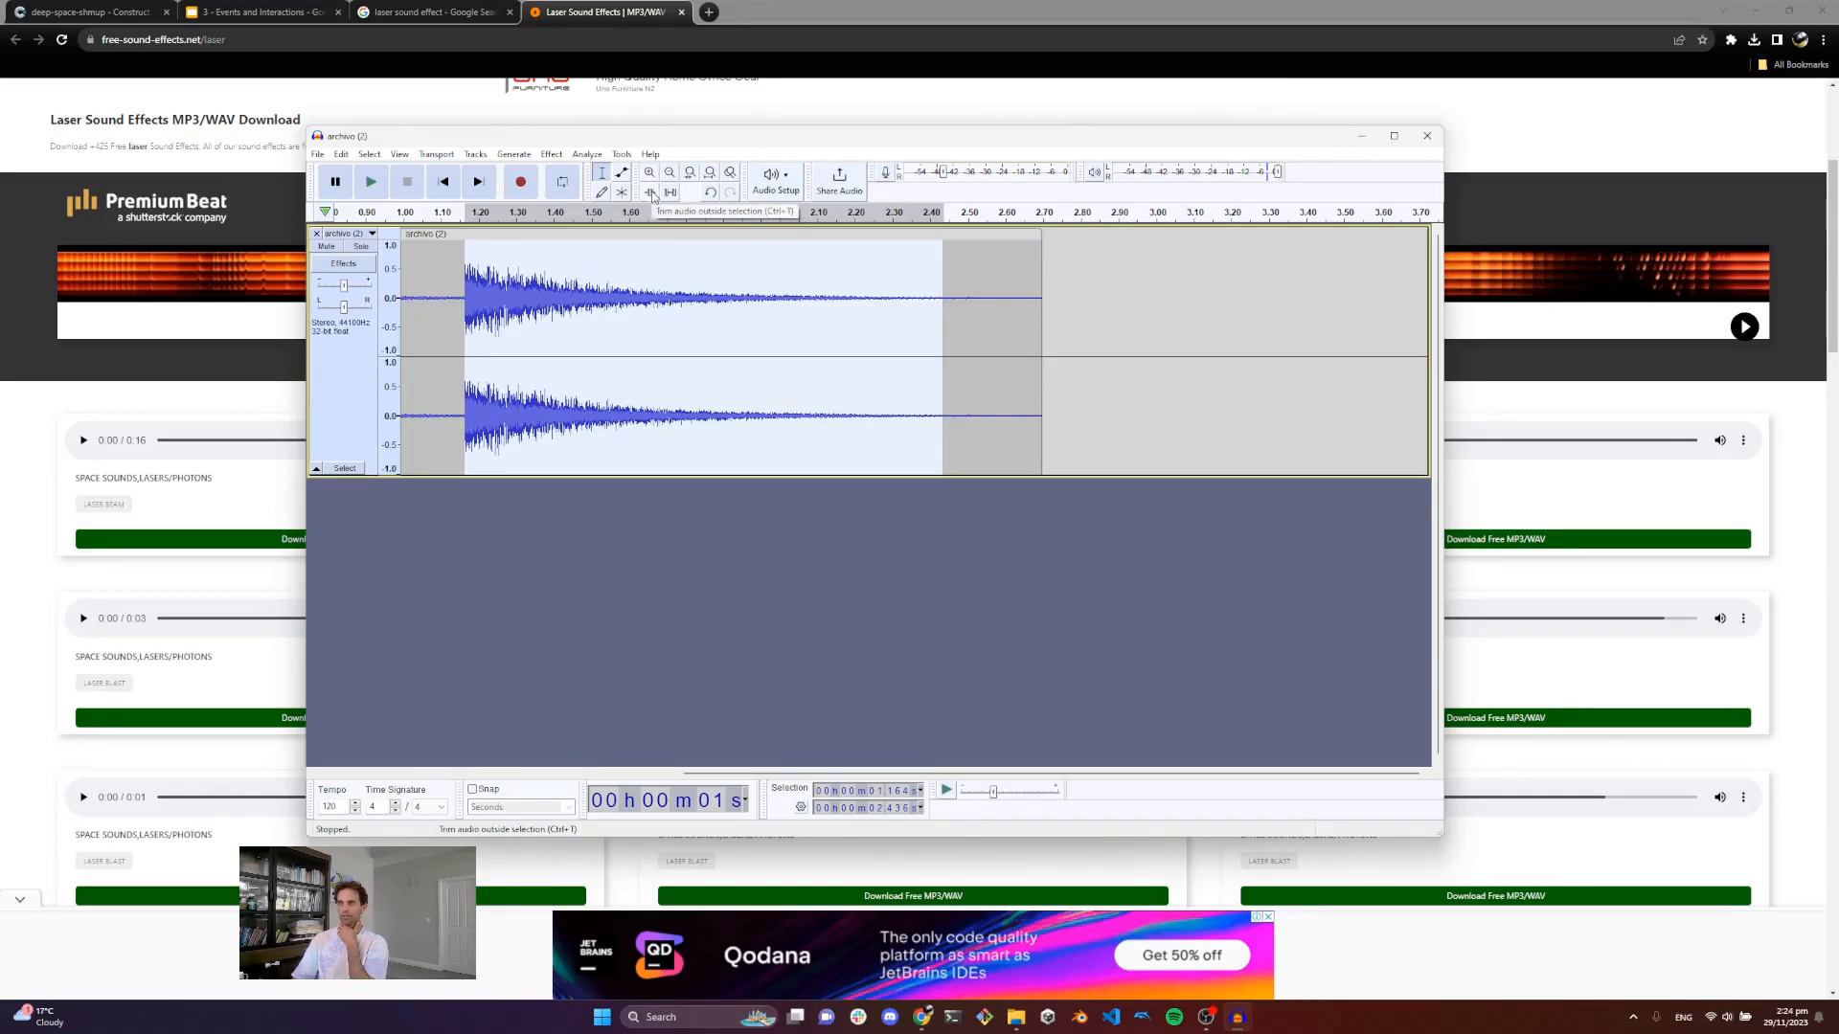
pyautogui.click(652, 192)
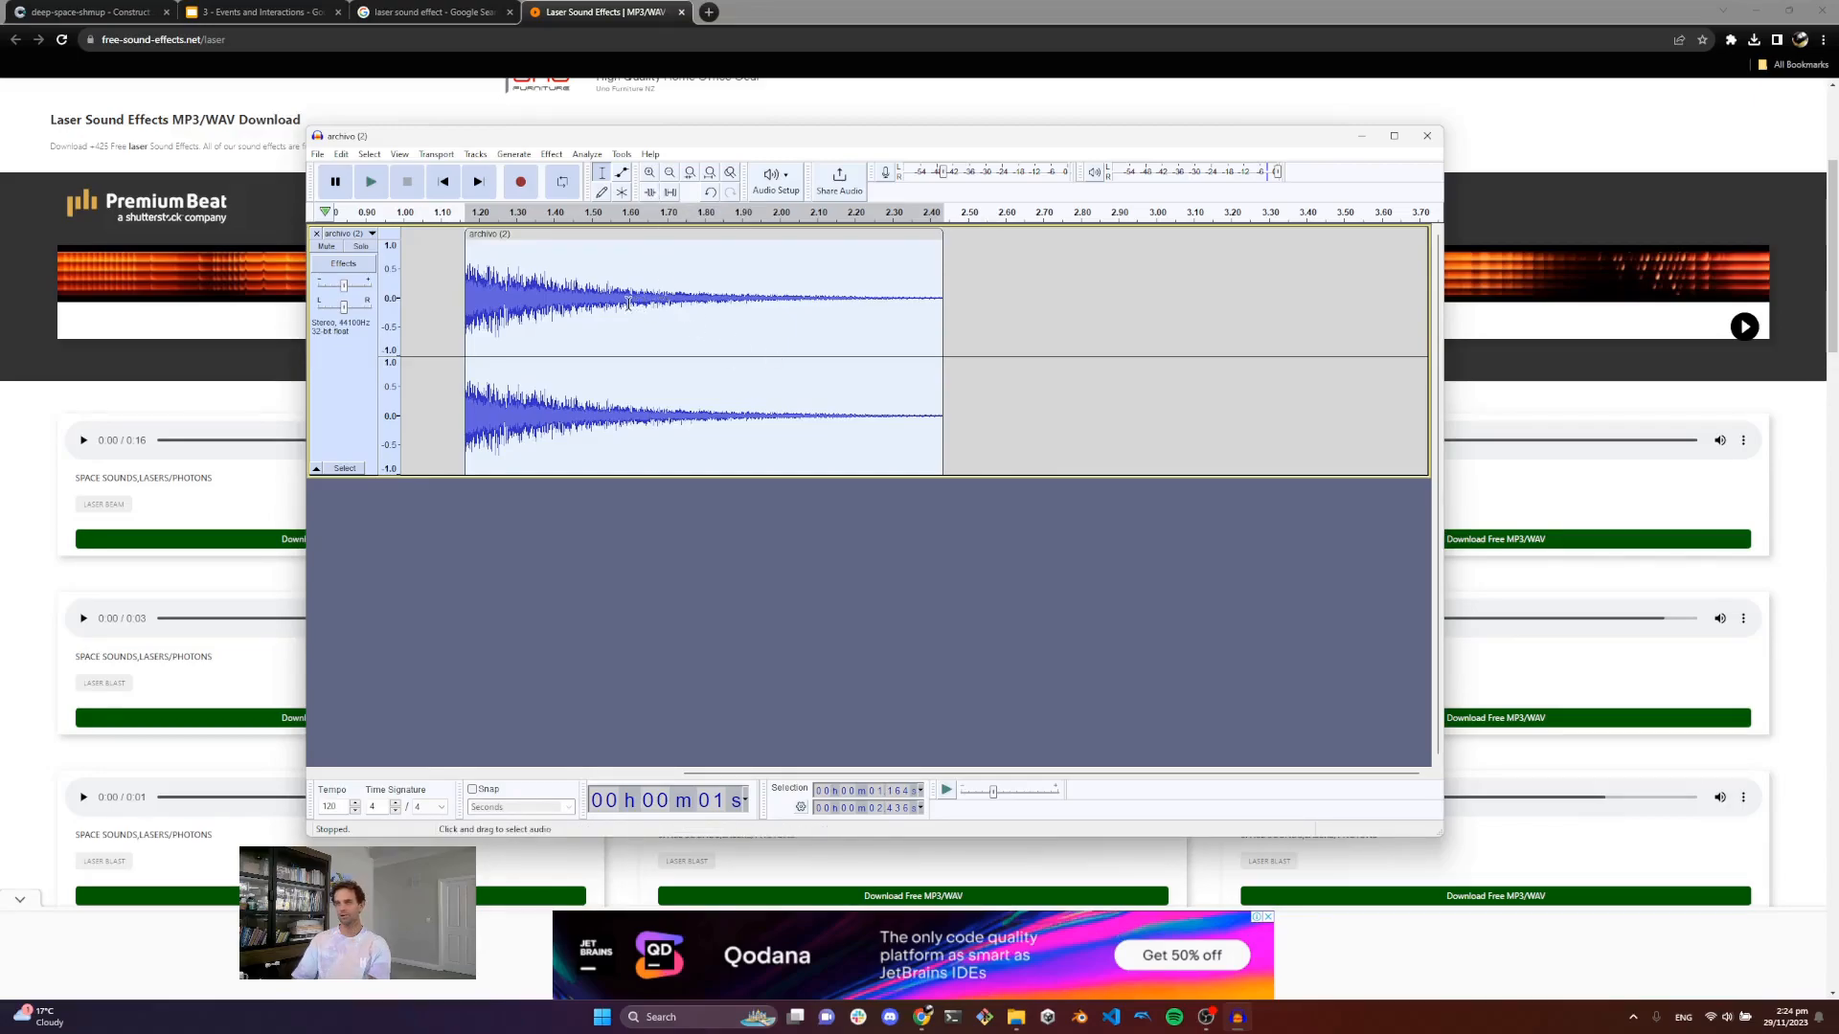
# Step: Zoom out and move the trimmed clip to the start of the track
pyautogui.click(670, 172)
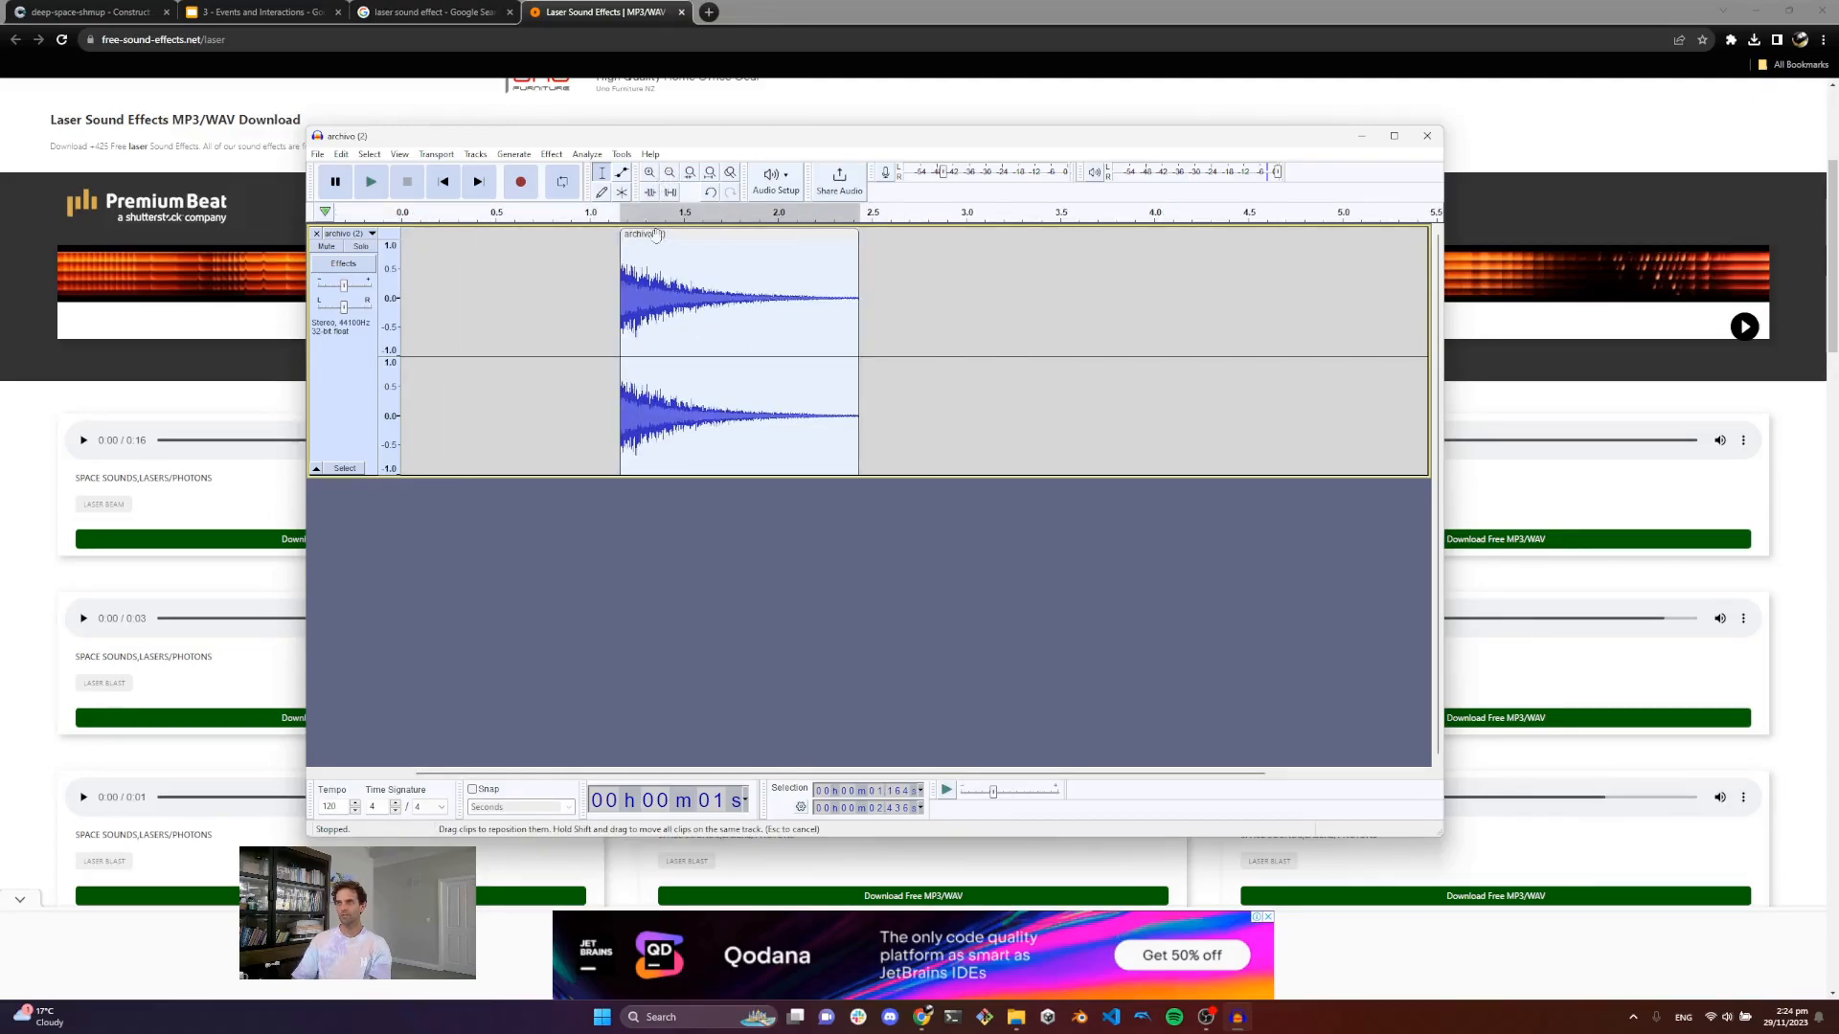
pyautogui.moveTo(661, 237); pyautogui.dragTo(442, 230)
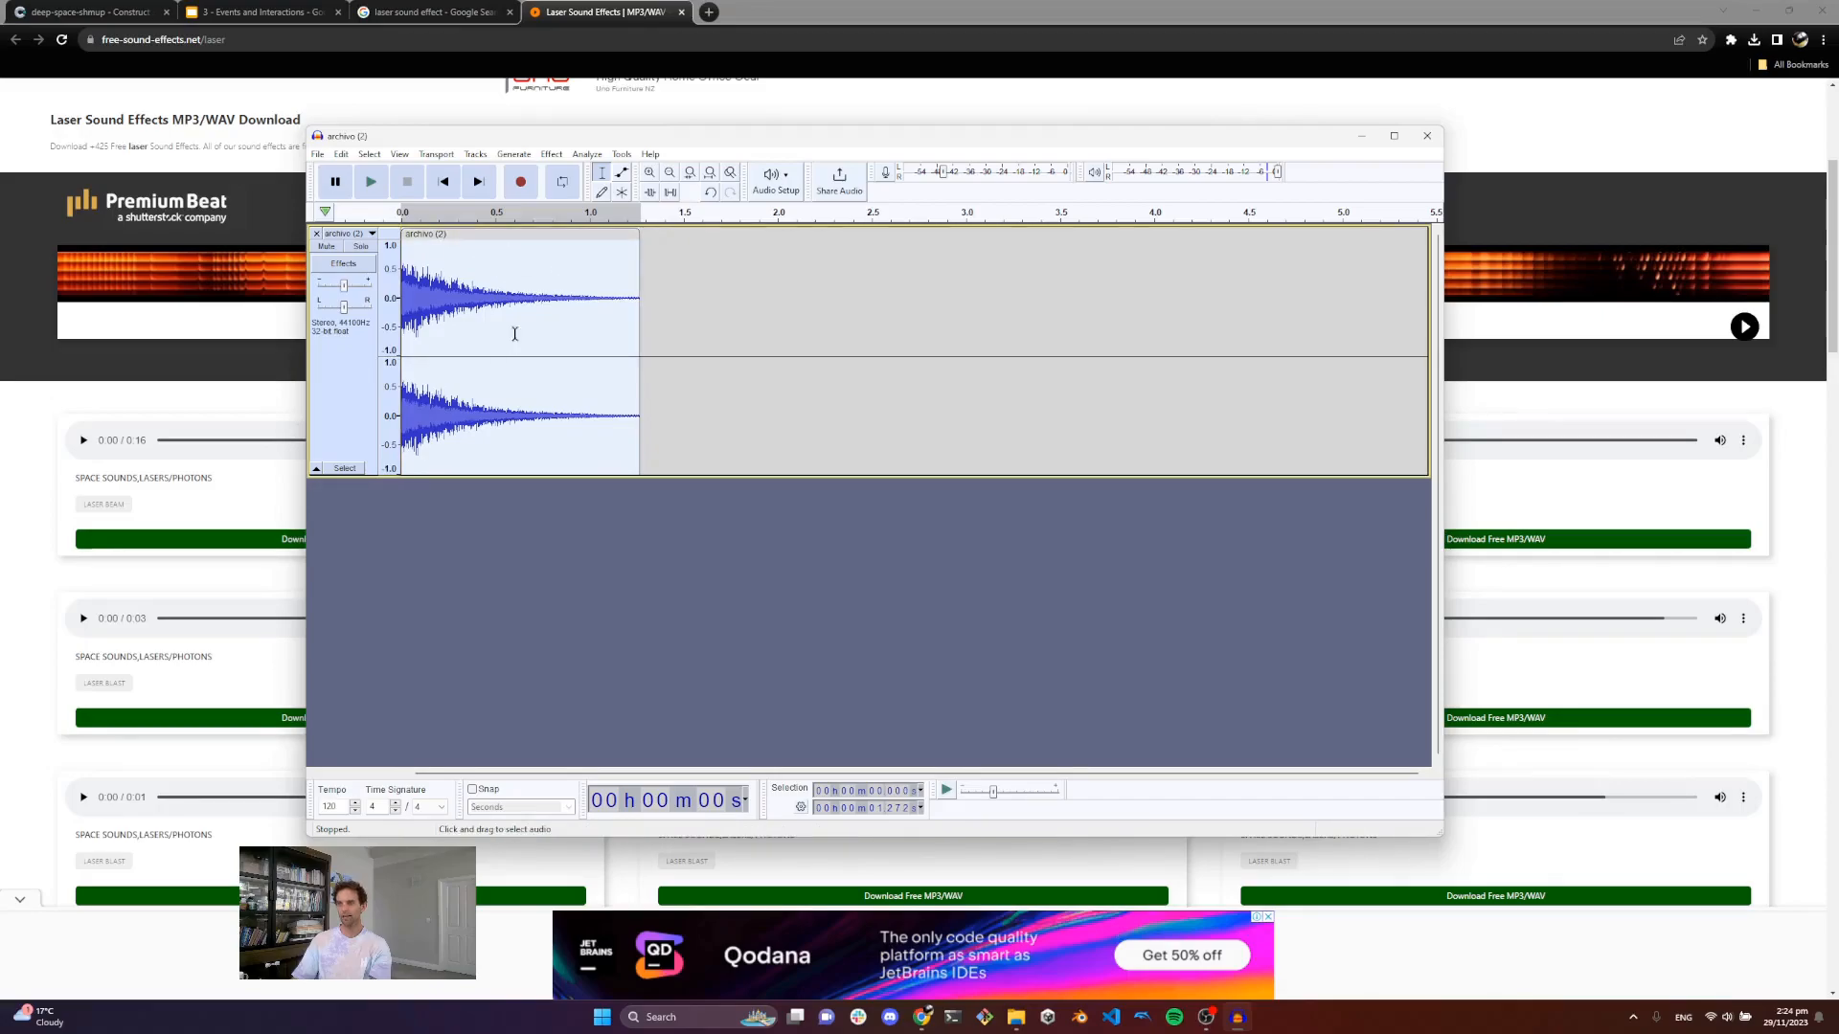
# Step: Export the audio as an MP3 named laser-zap-1.mp3 into the Space Shooter assets sound folder
pyautogui.click(318, 154)
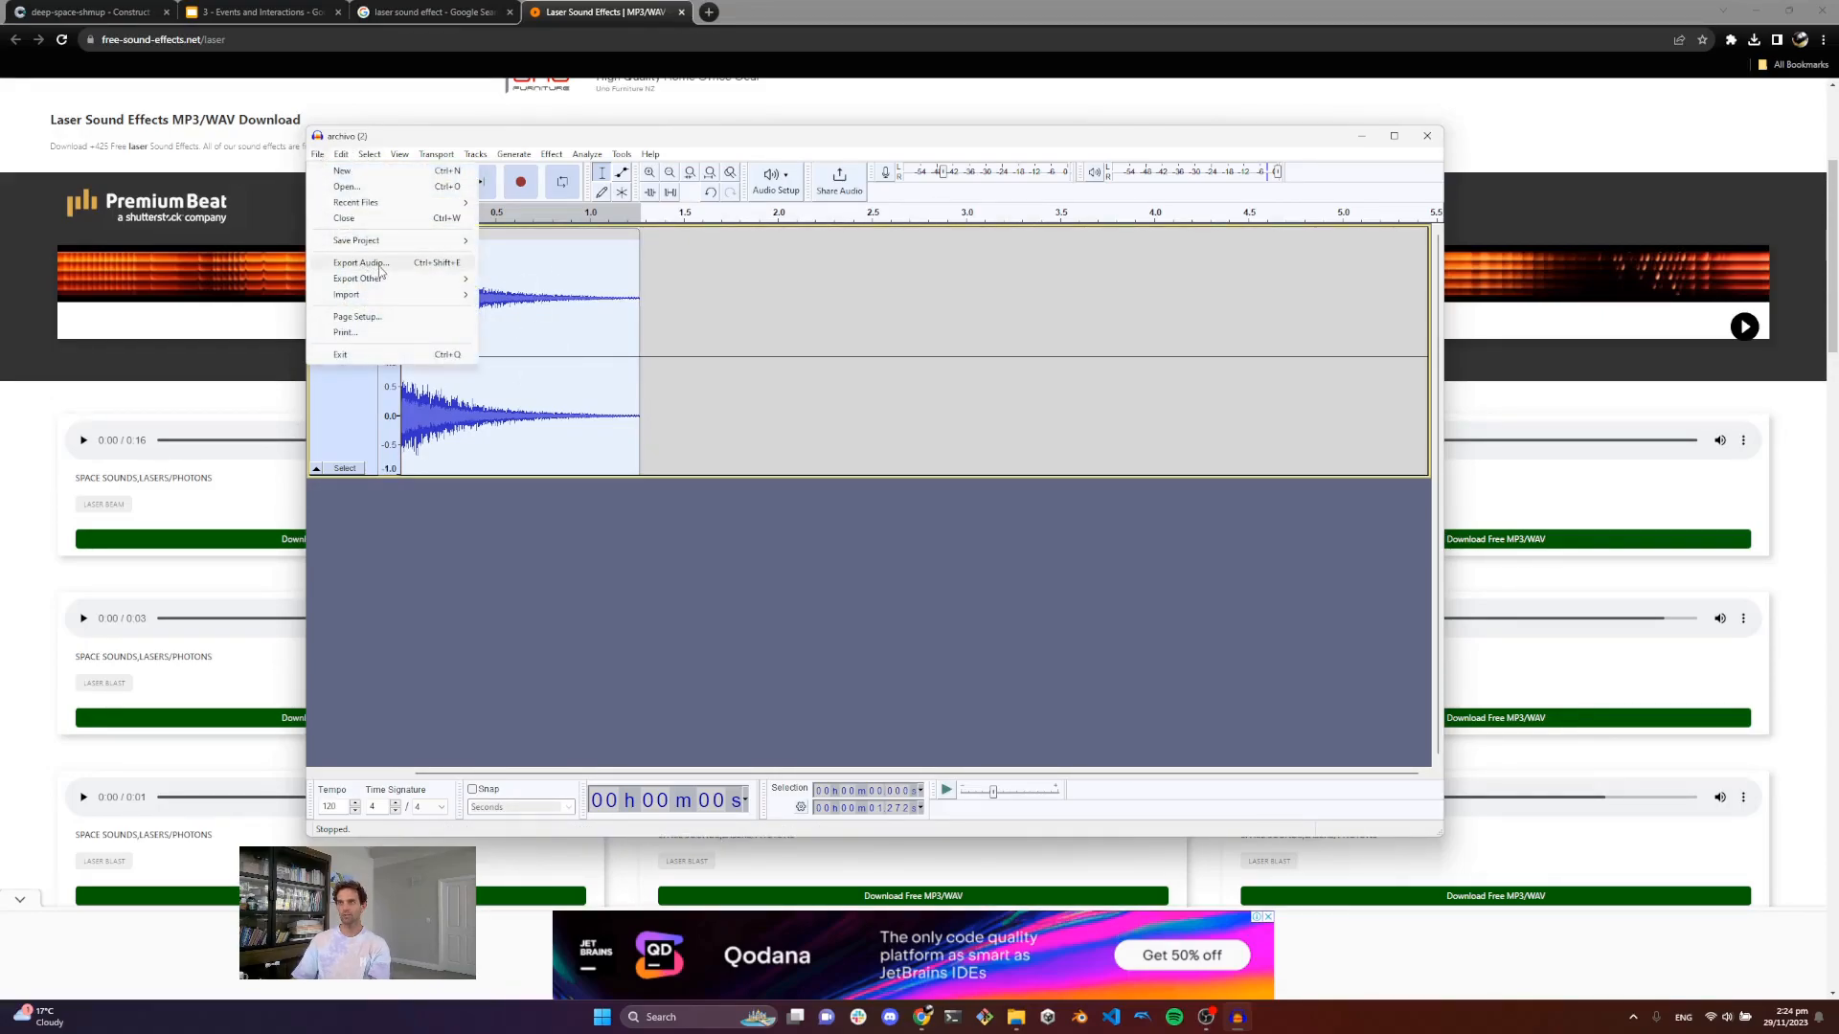
pyautogui.click(379, 264)
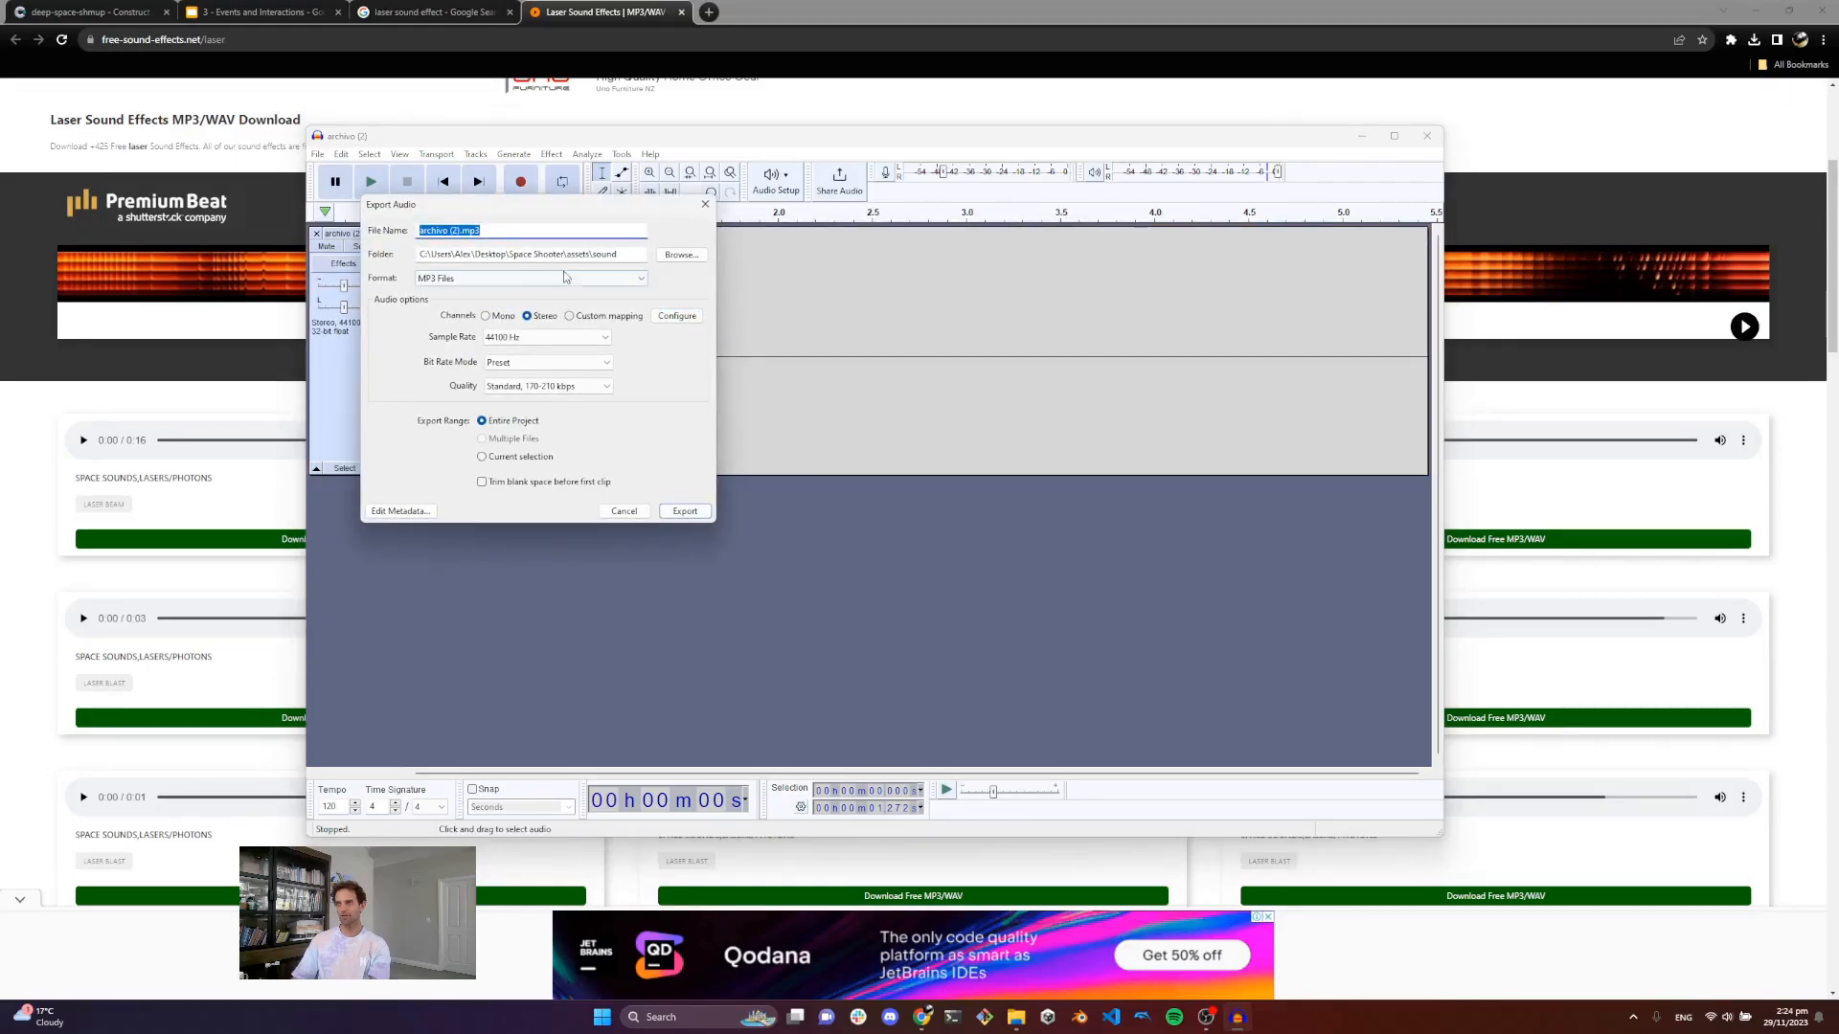
pyautogui.click(519, 234)
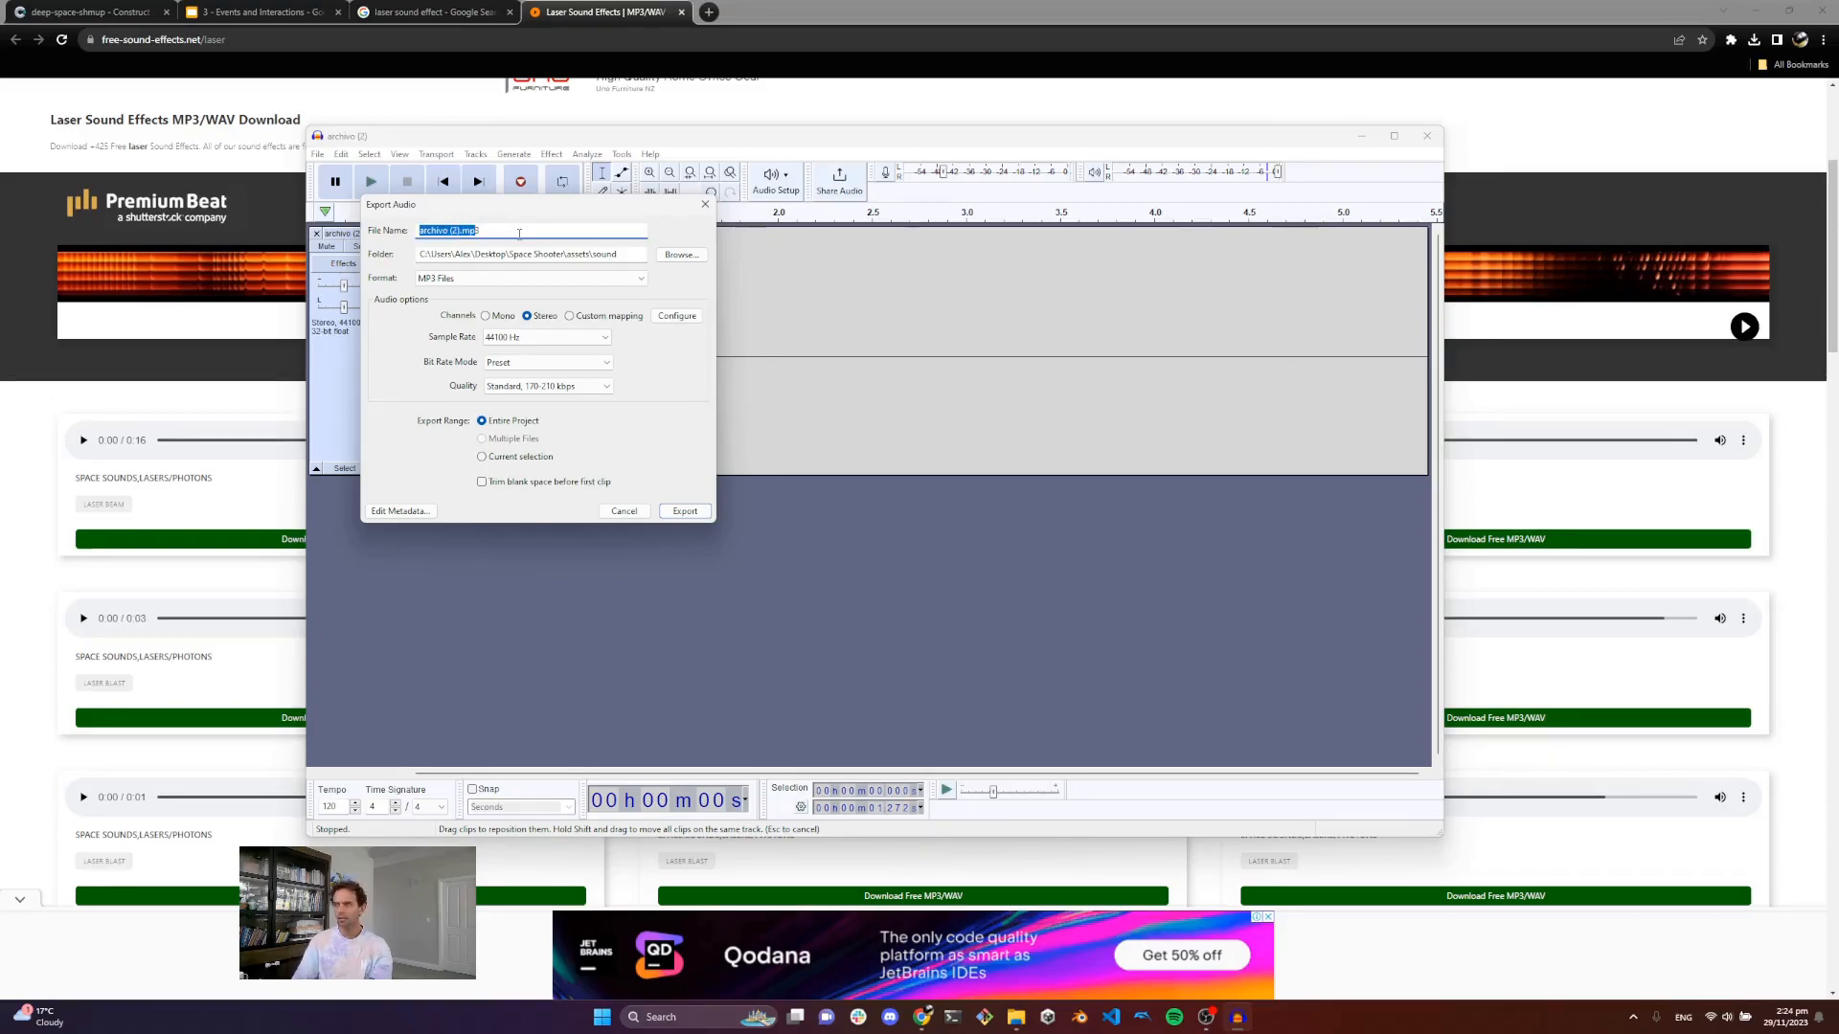
pyautogui.write('laser-cap')
pyautogui.press('BackSpace')
pyautogui.press('BackSpace')
pyautogui.press('BackSpace')
pyautogui.write('zap-1')
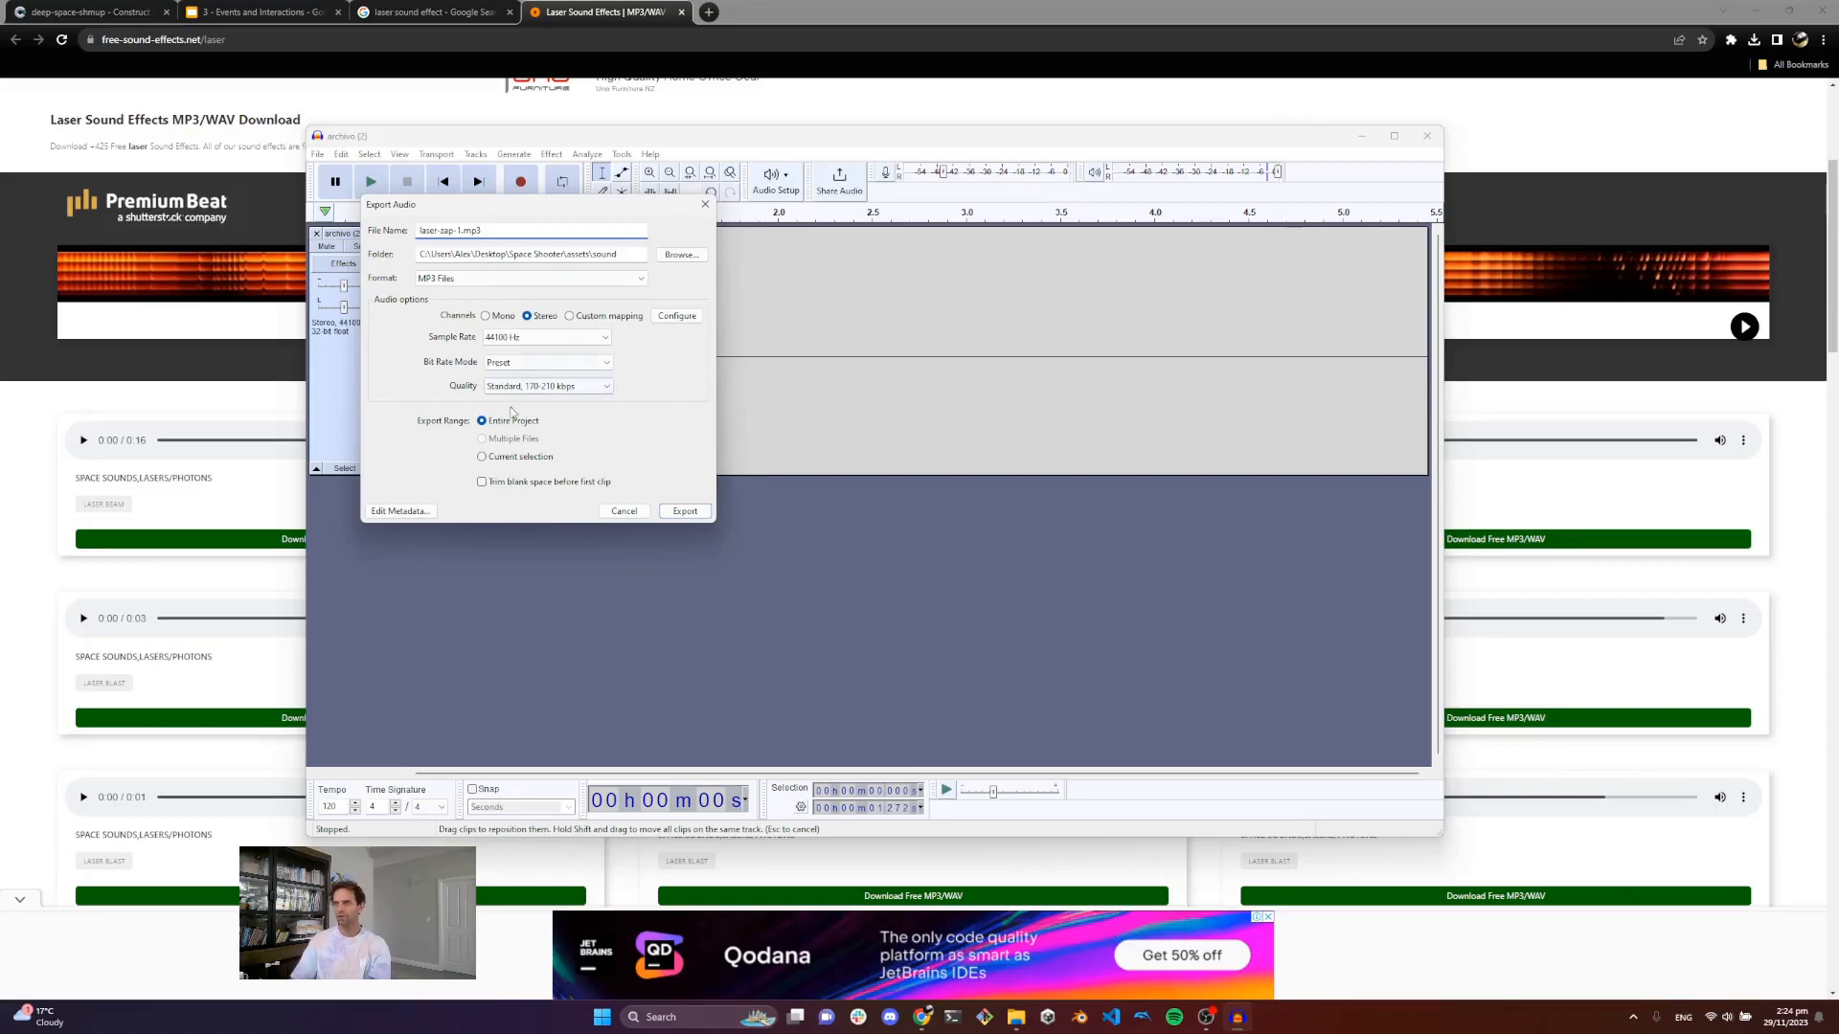
pyautogui.click(685, 513)
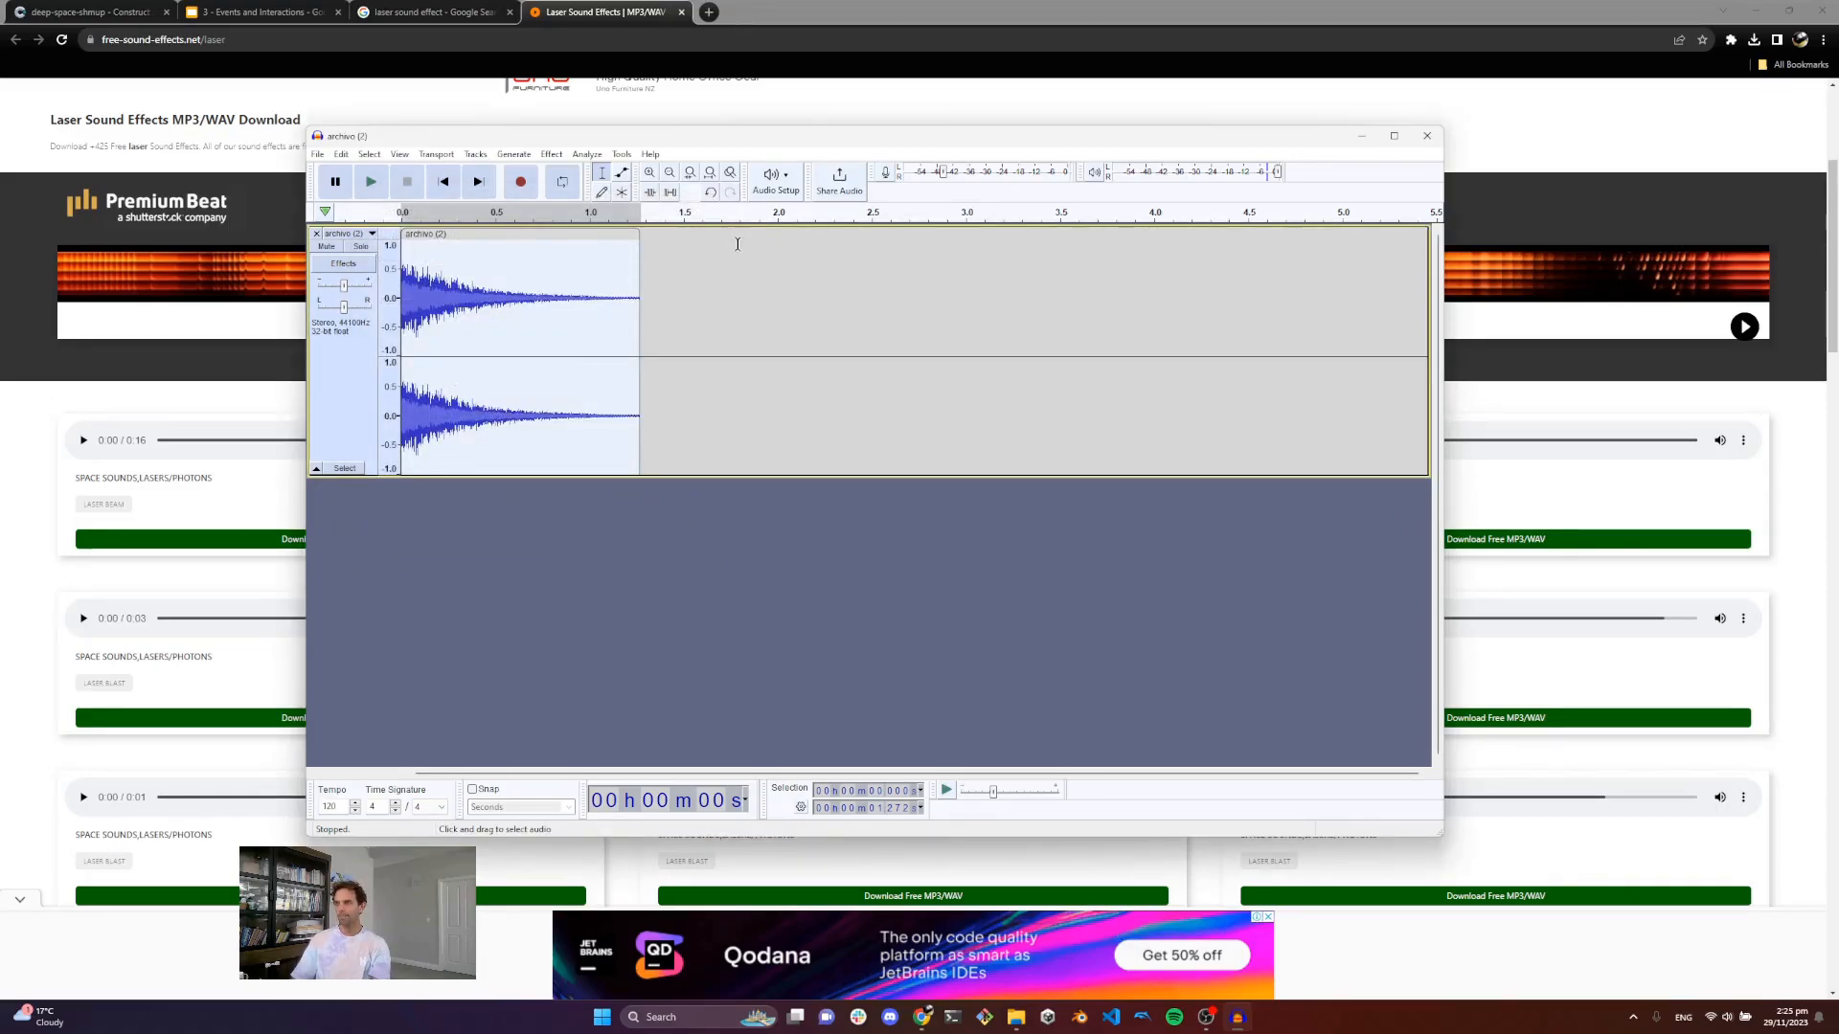
# Step: Switch to the sound folder and play the exported laser-zap-1.mp3 to check it
pyautogui.click(1022, 1003)
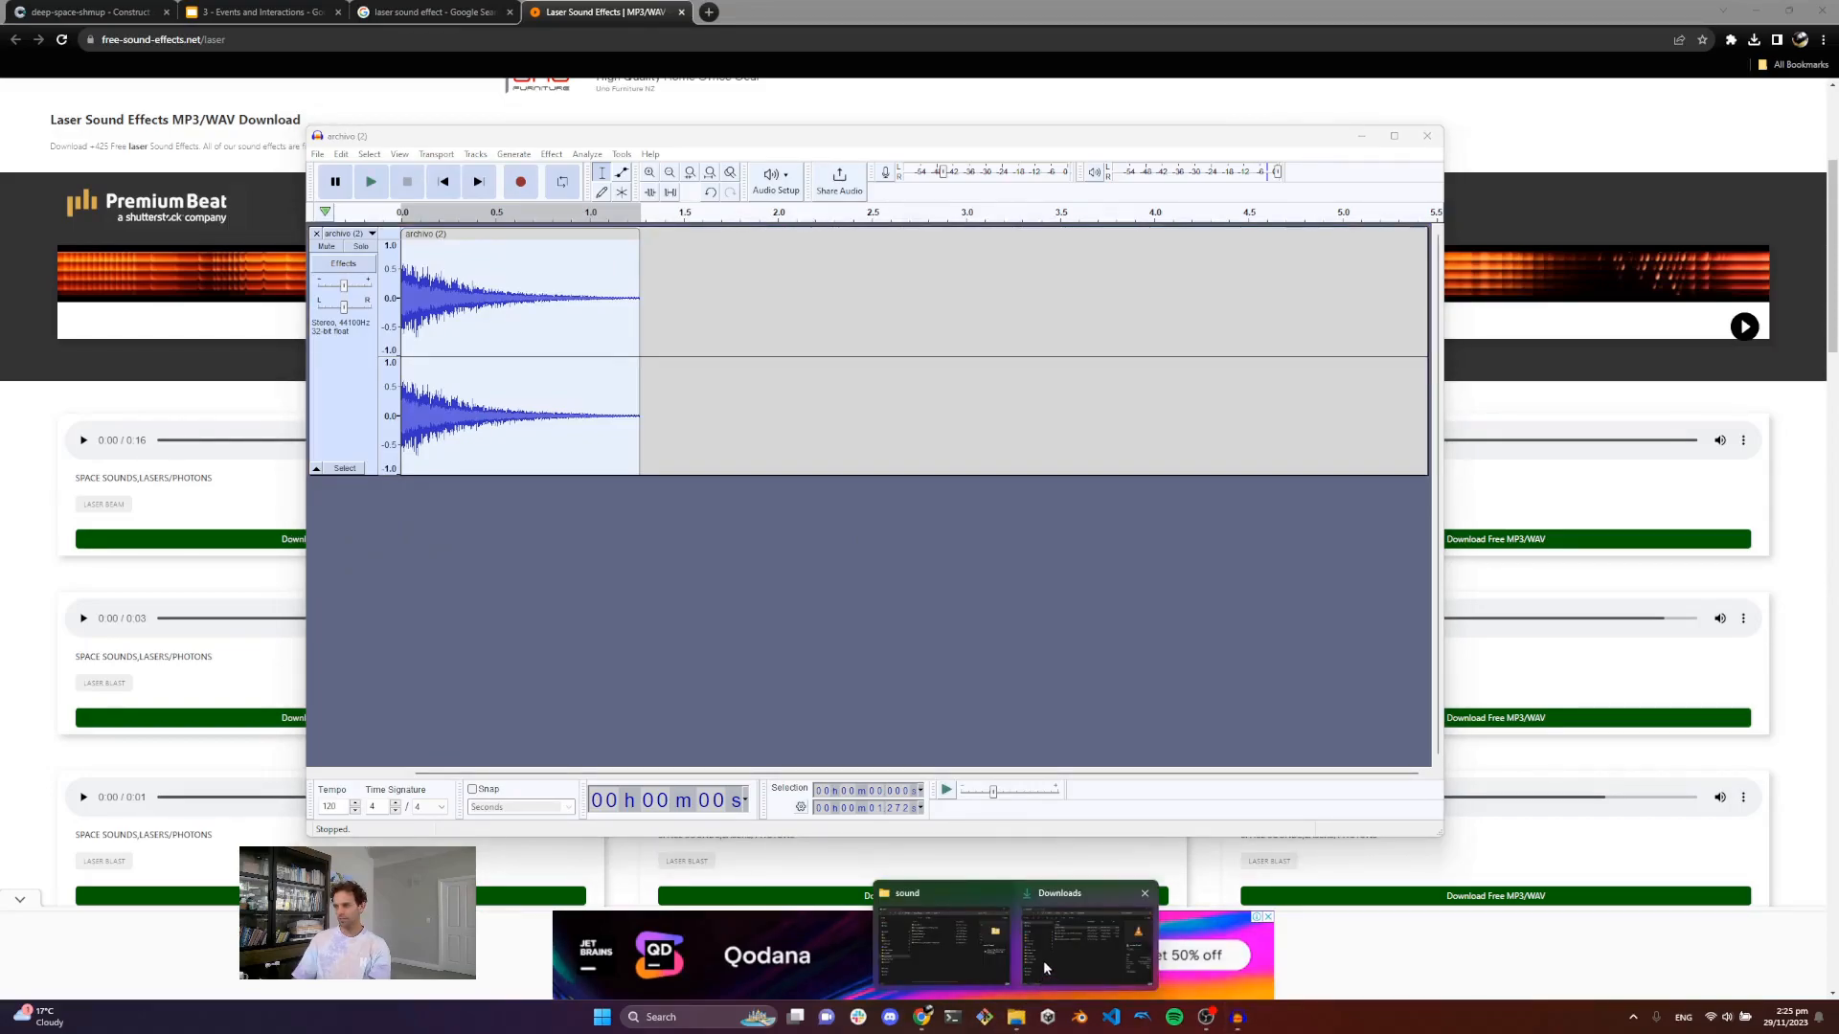
pyautogui.click(947, 943)
pyautogui.doubleClick(836, 556)
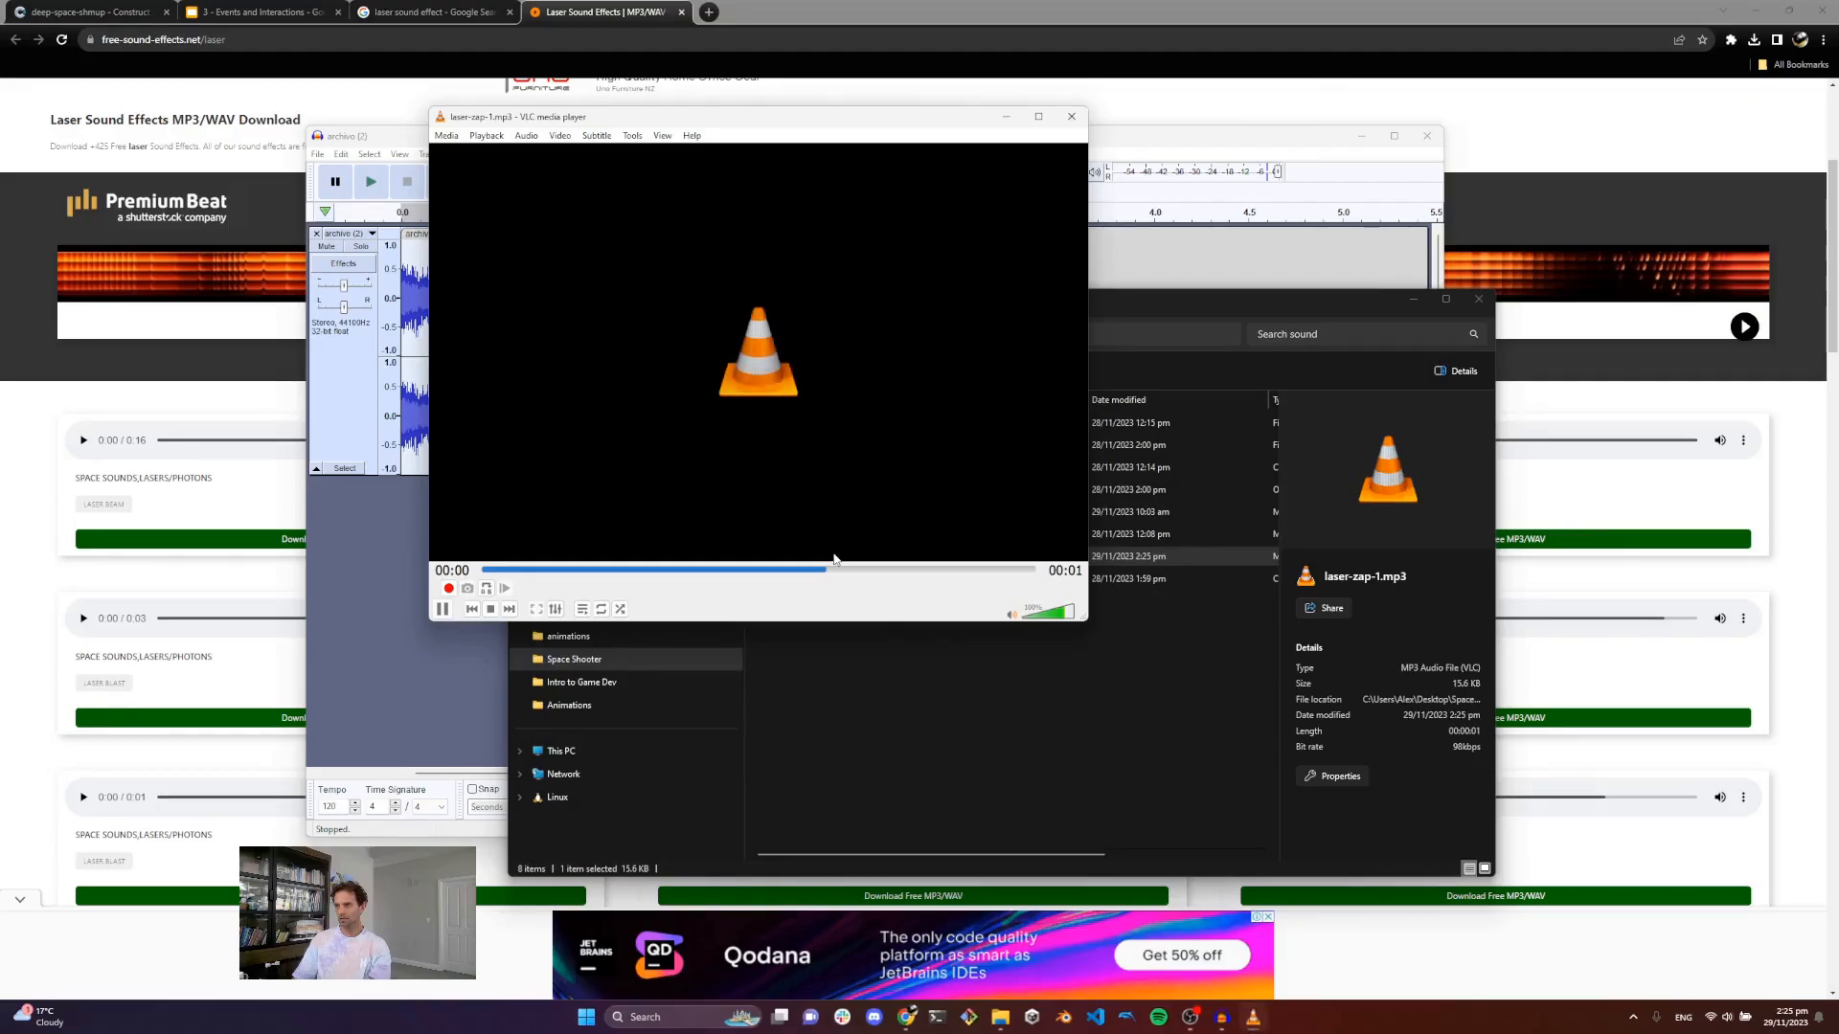
# Step: Close the media player and the audio editor windows and return to the game project tab
pyautogui.click(1072, 118)
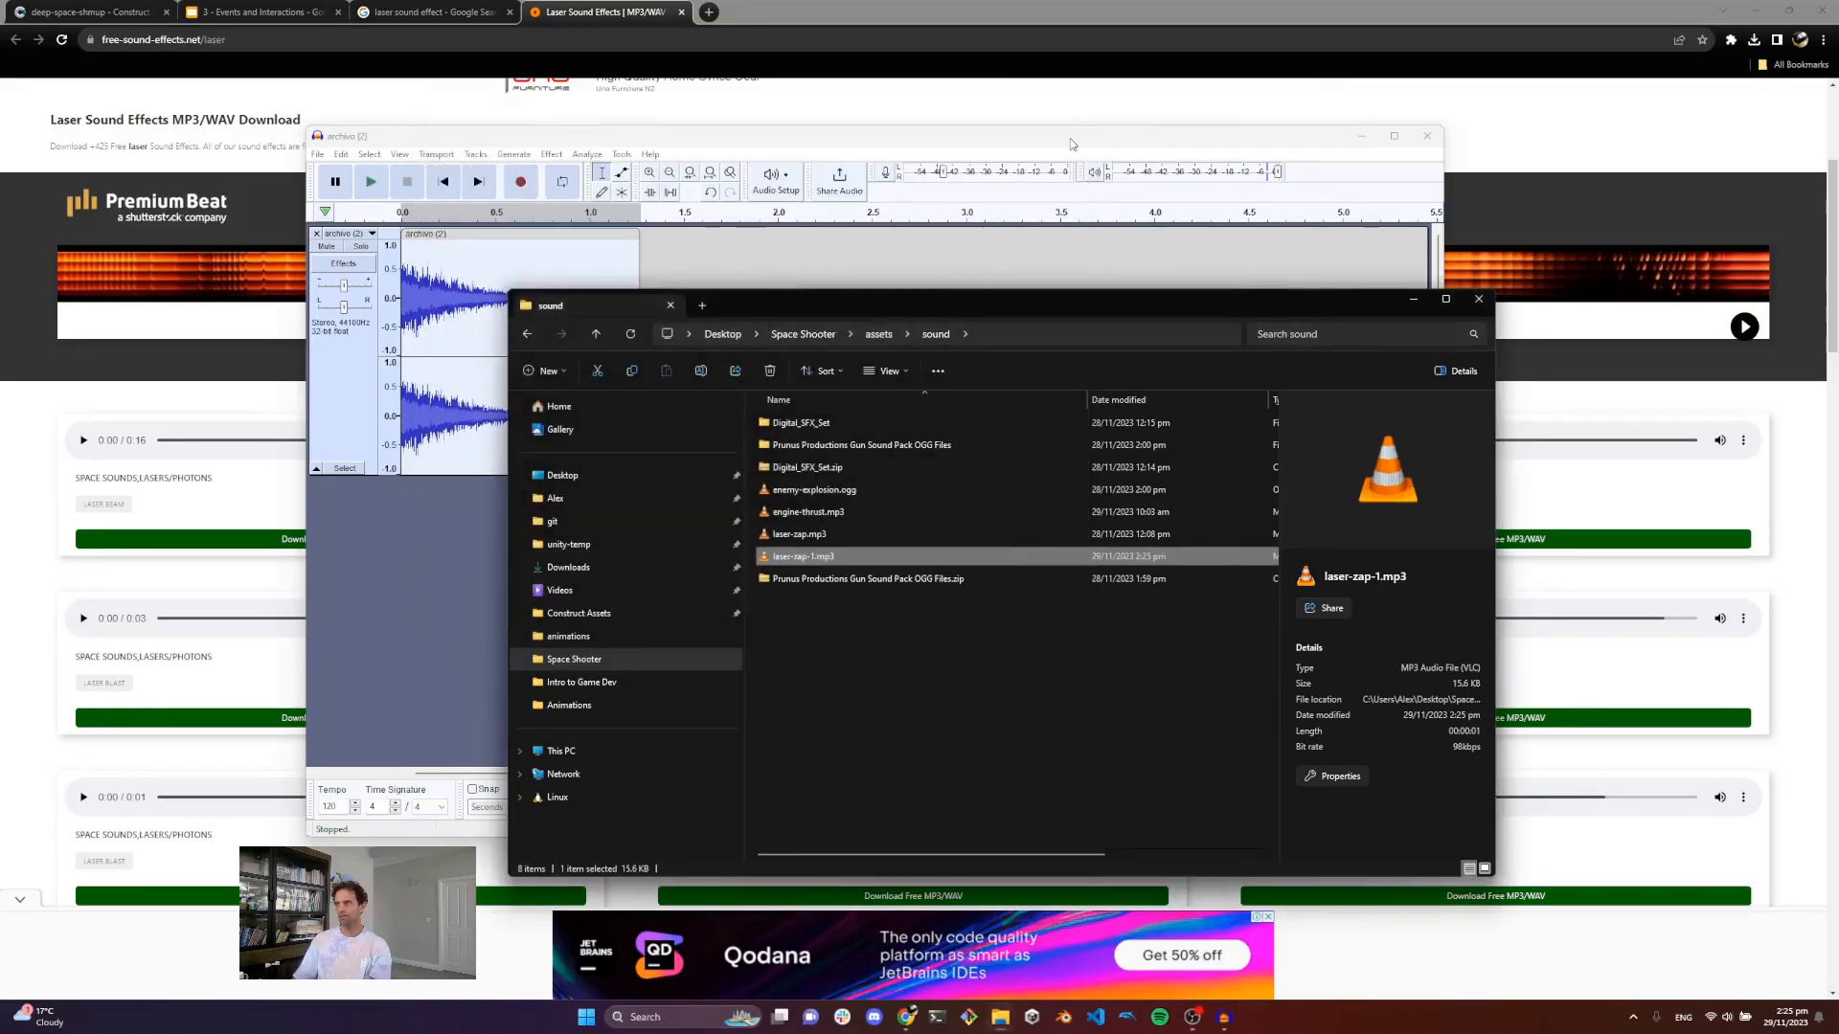
pyautogui.click(1321, 149)
pyautogui.click(1362, 139)
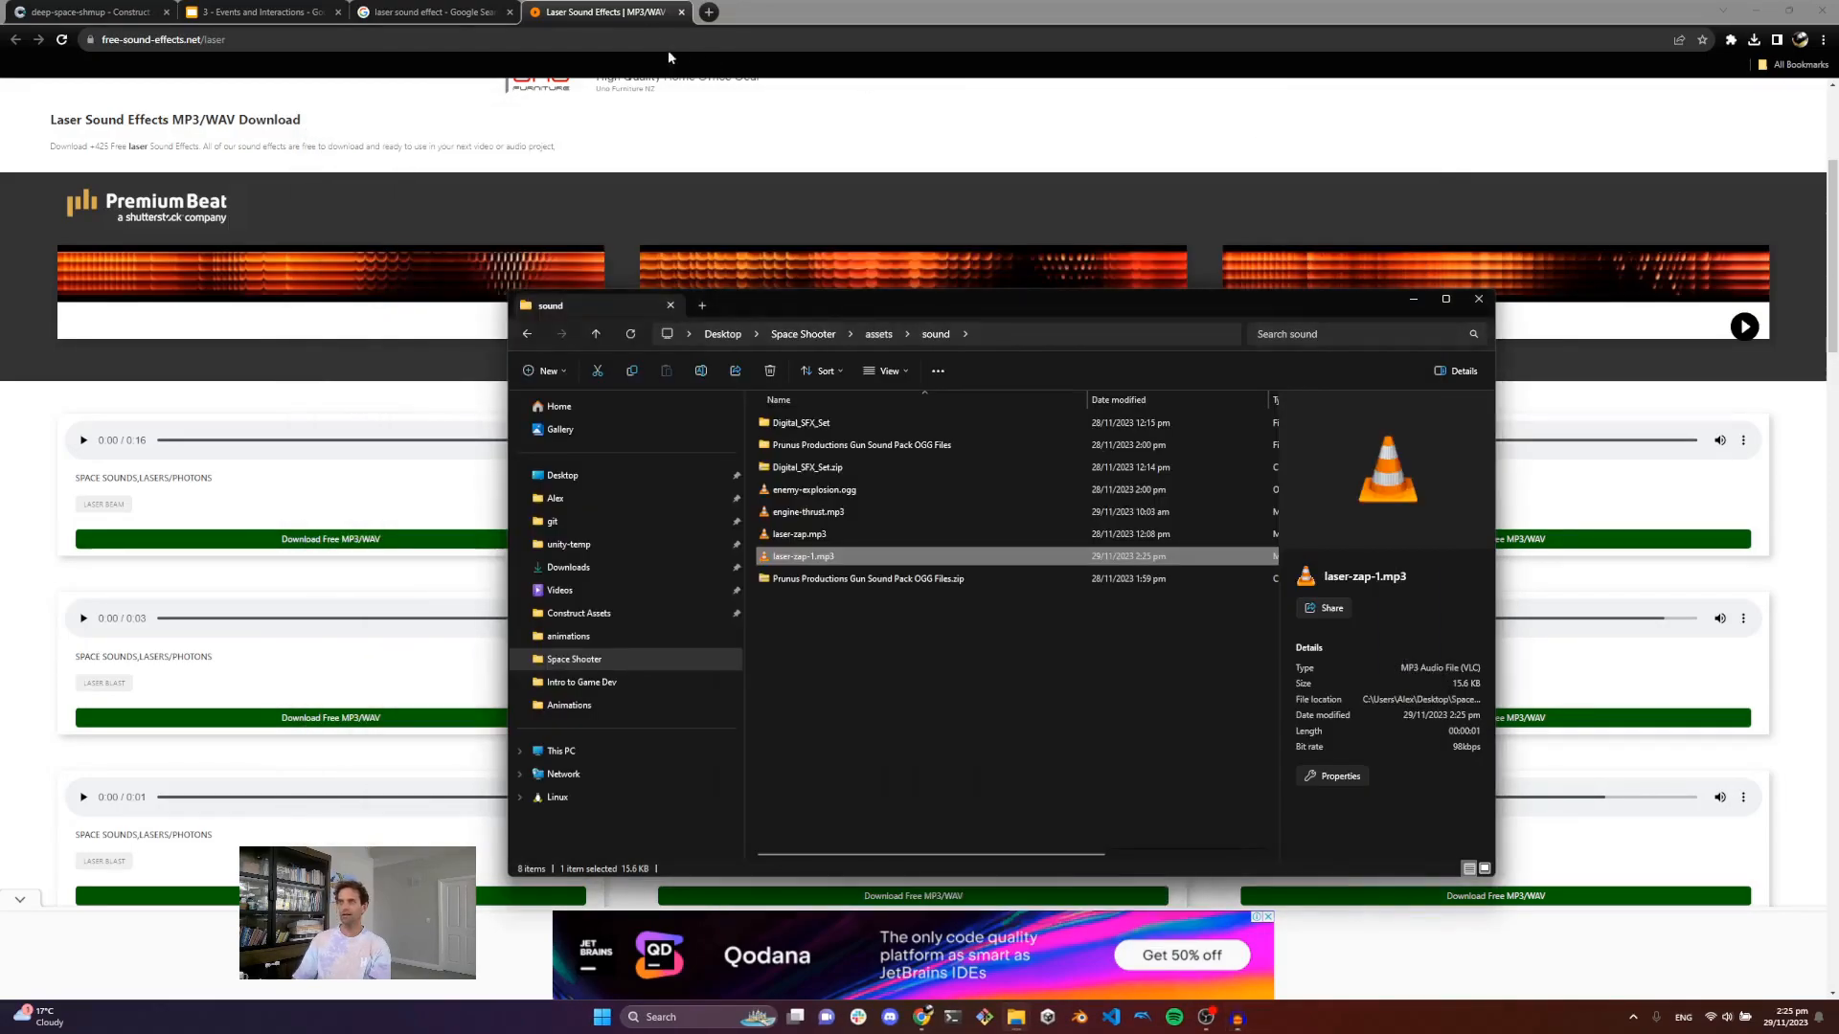
pyautogui.click(91, 10)
pyautogui.click(91, 11)
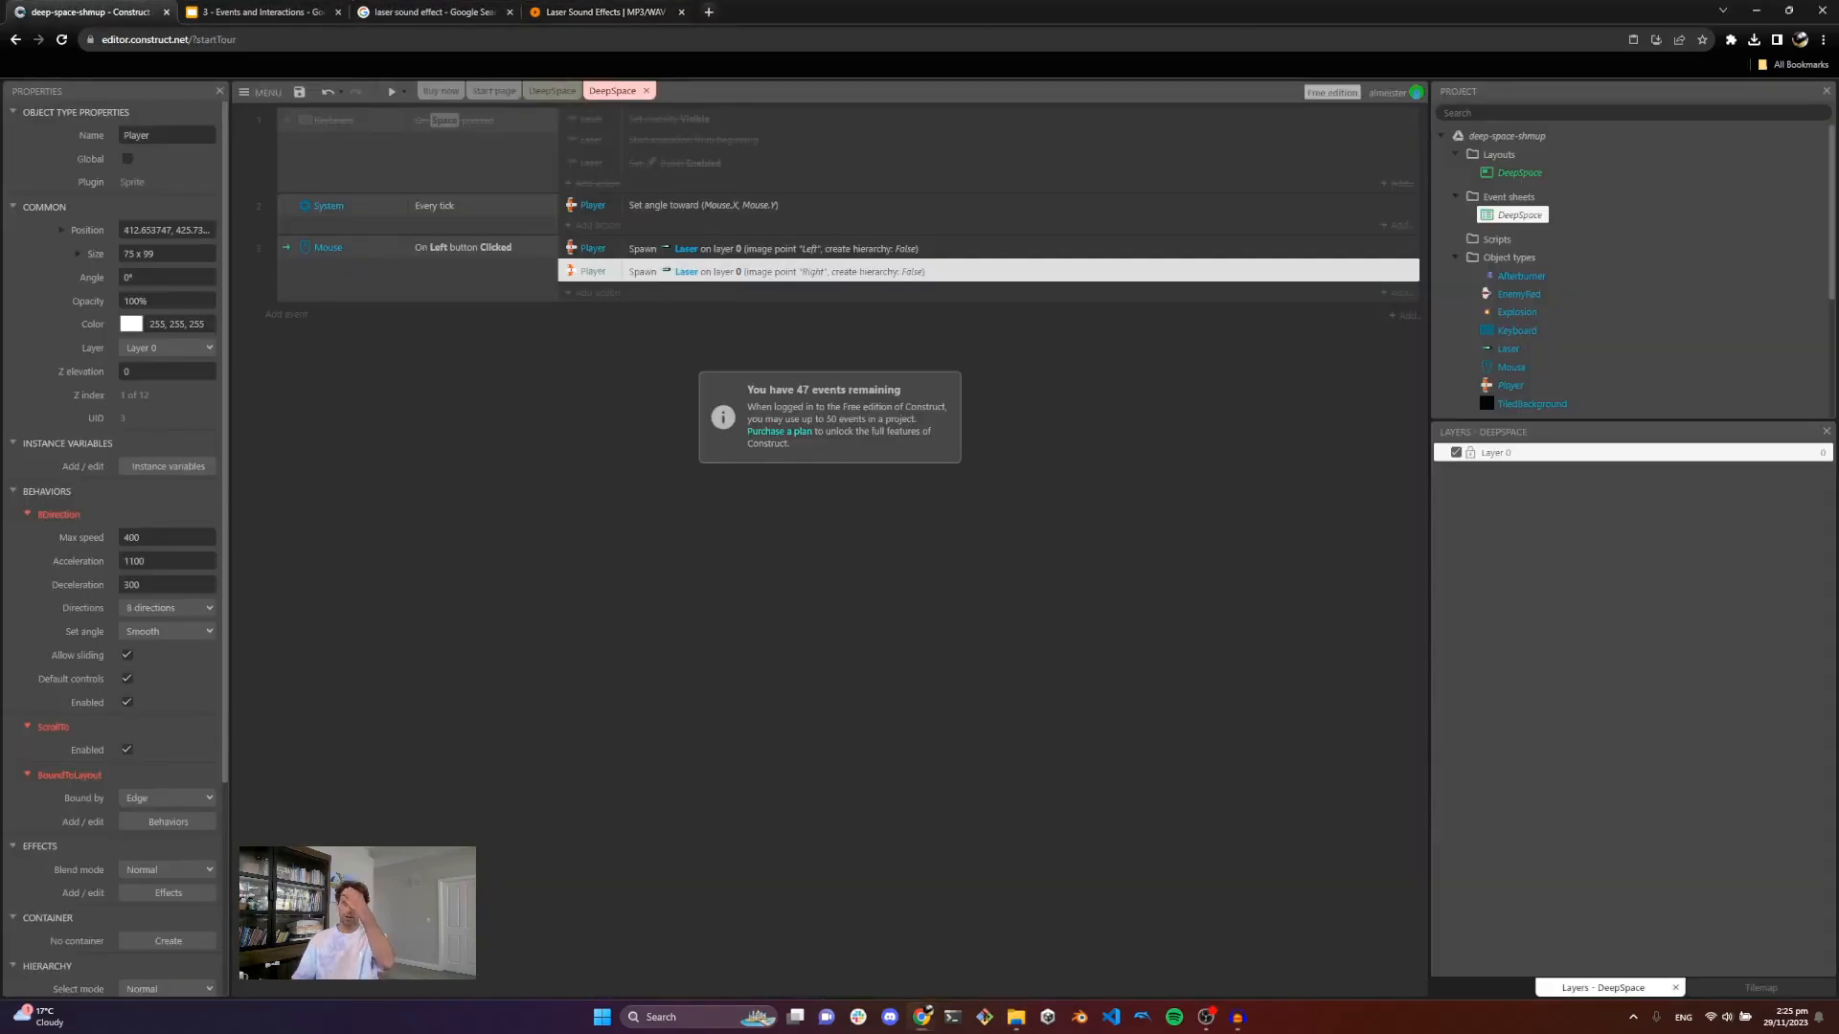
# Step: Browse OpenGameArt.org for laser sounds, searching for laser and filtering the results to sound effects
pyautogui.click(605, 13)
pyautogui.click(708, 11)
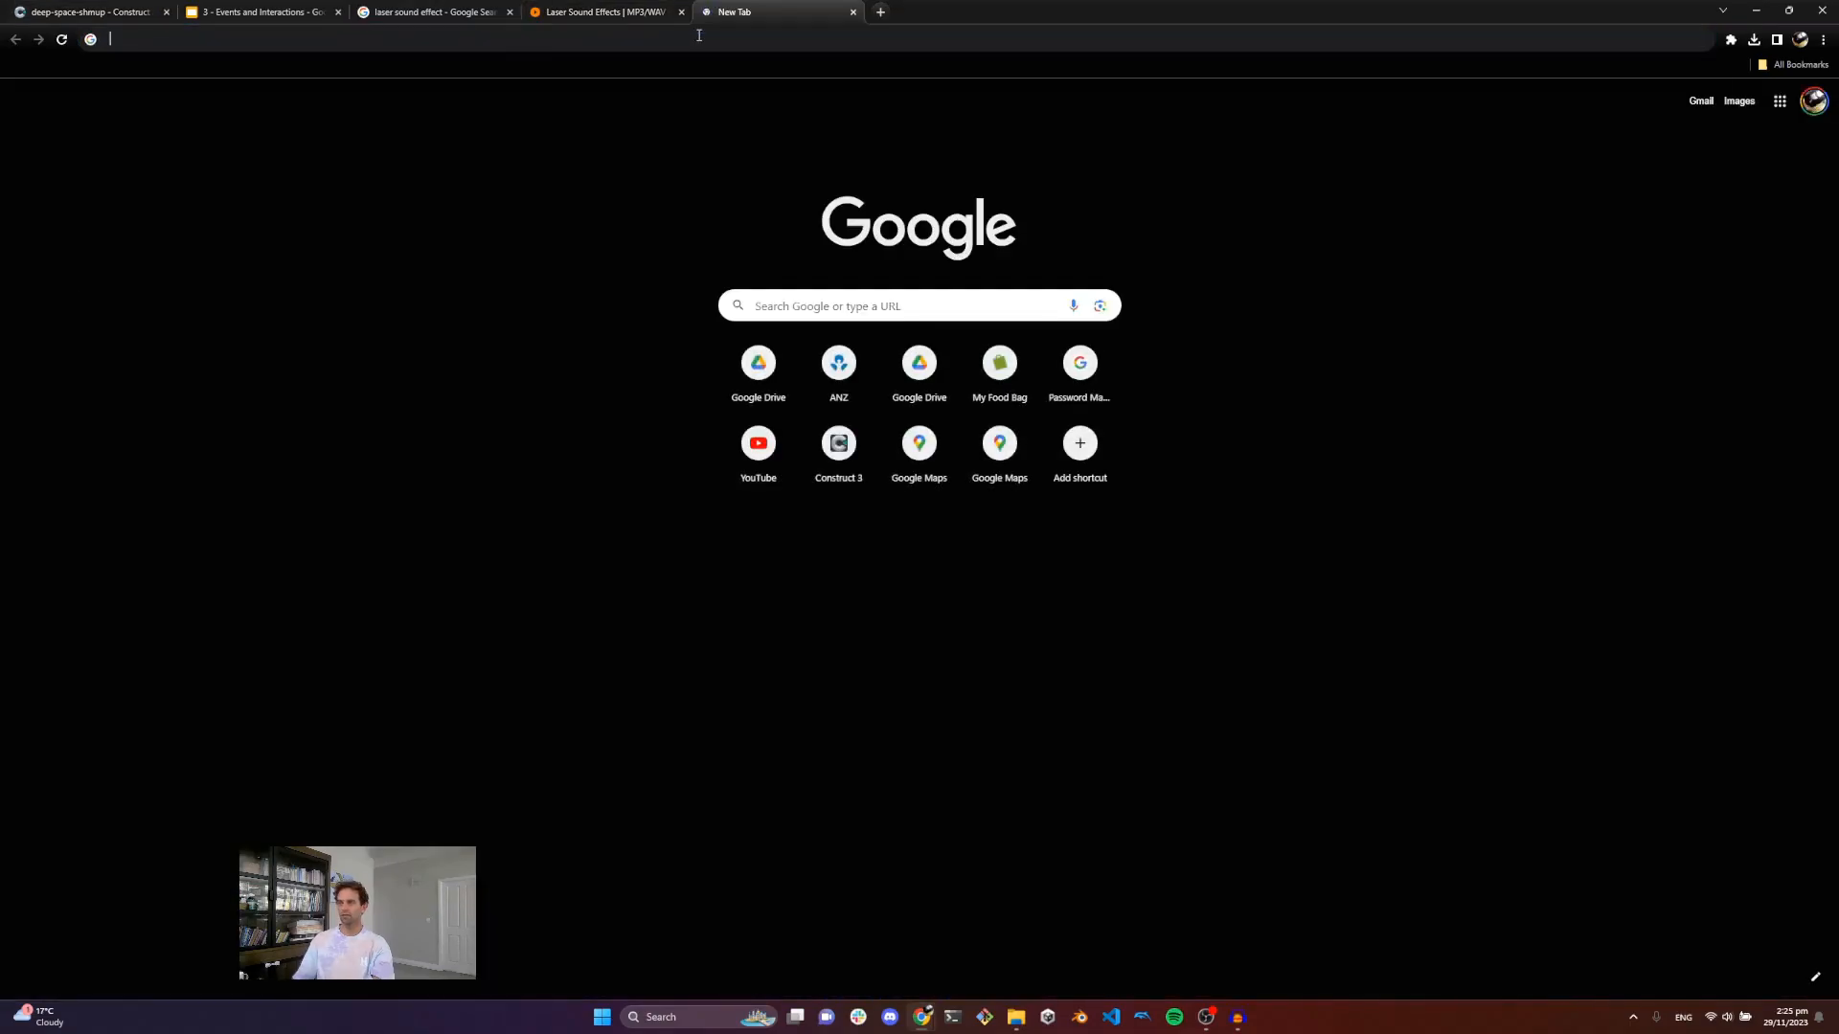
pyautogui.write('open')
pyautogui.press('Return')
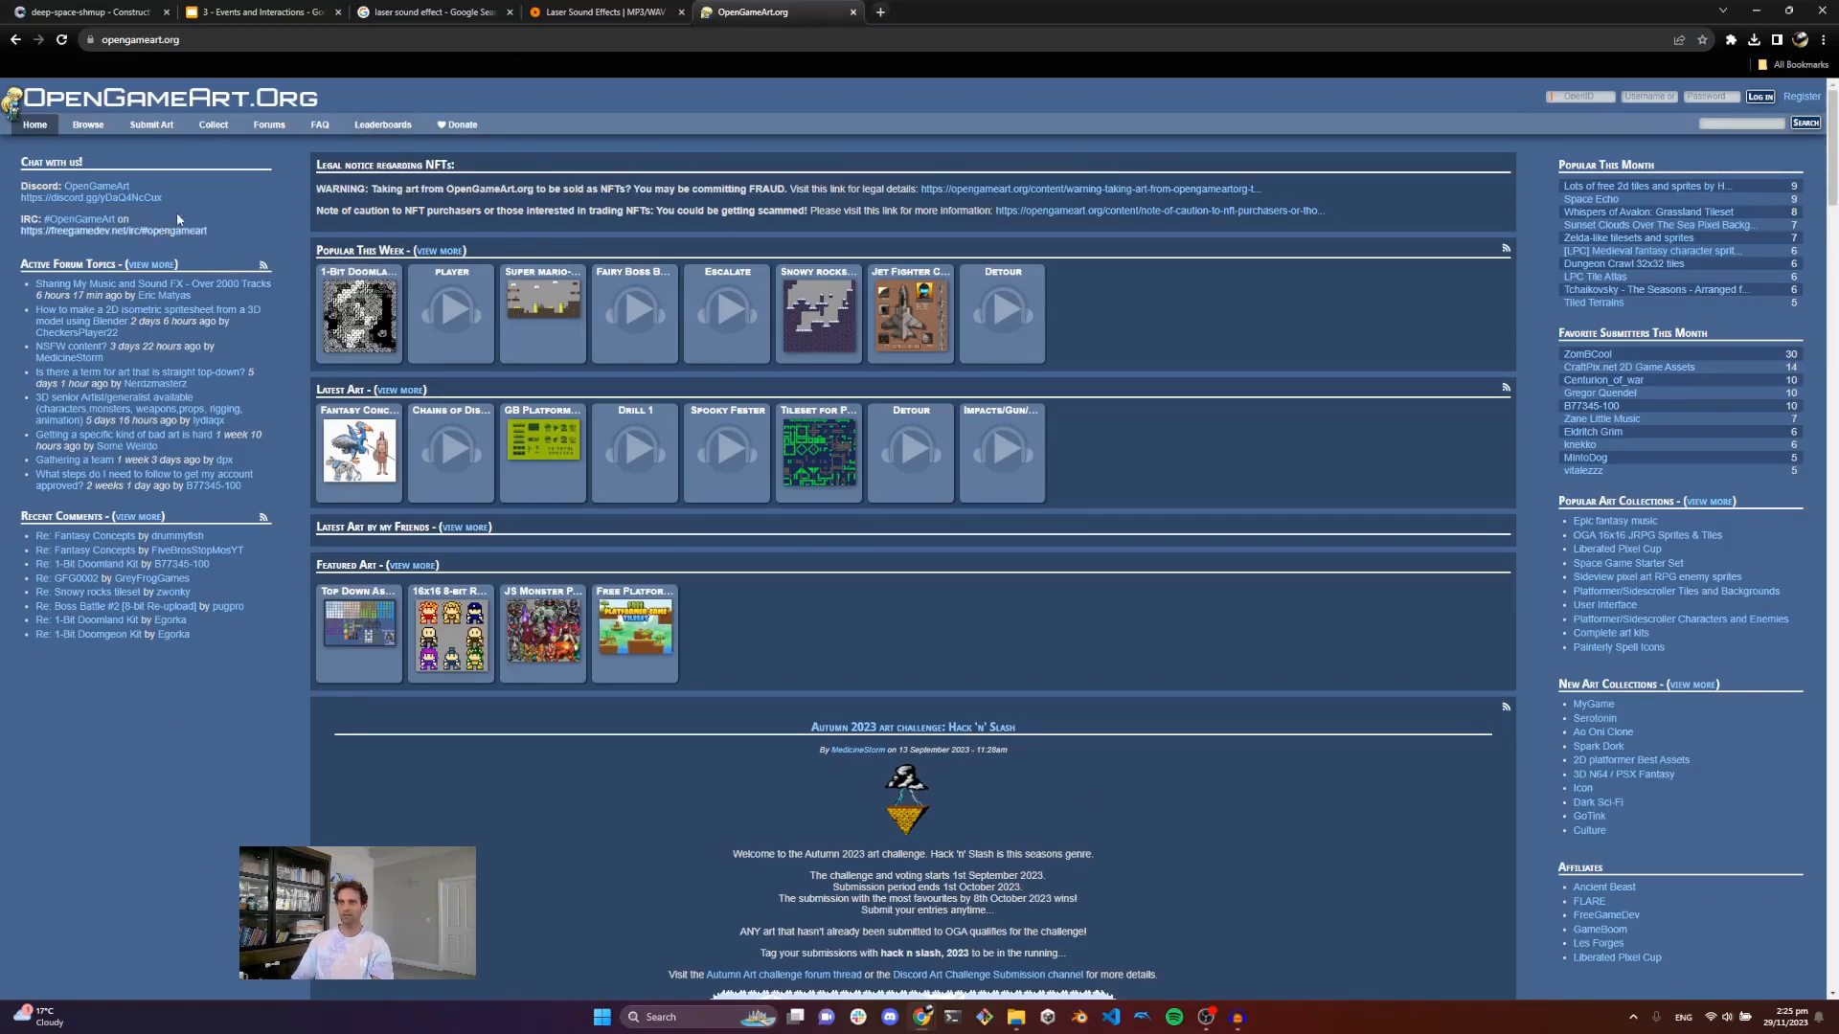
pyautogui.click(1724, 122)
pyautogui.write('la')
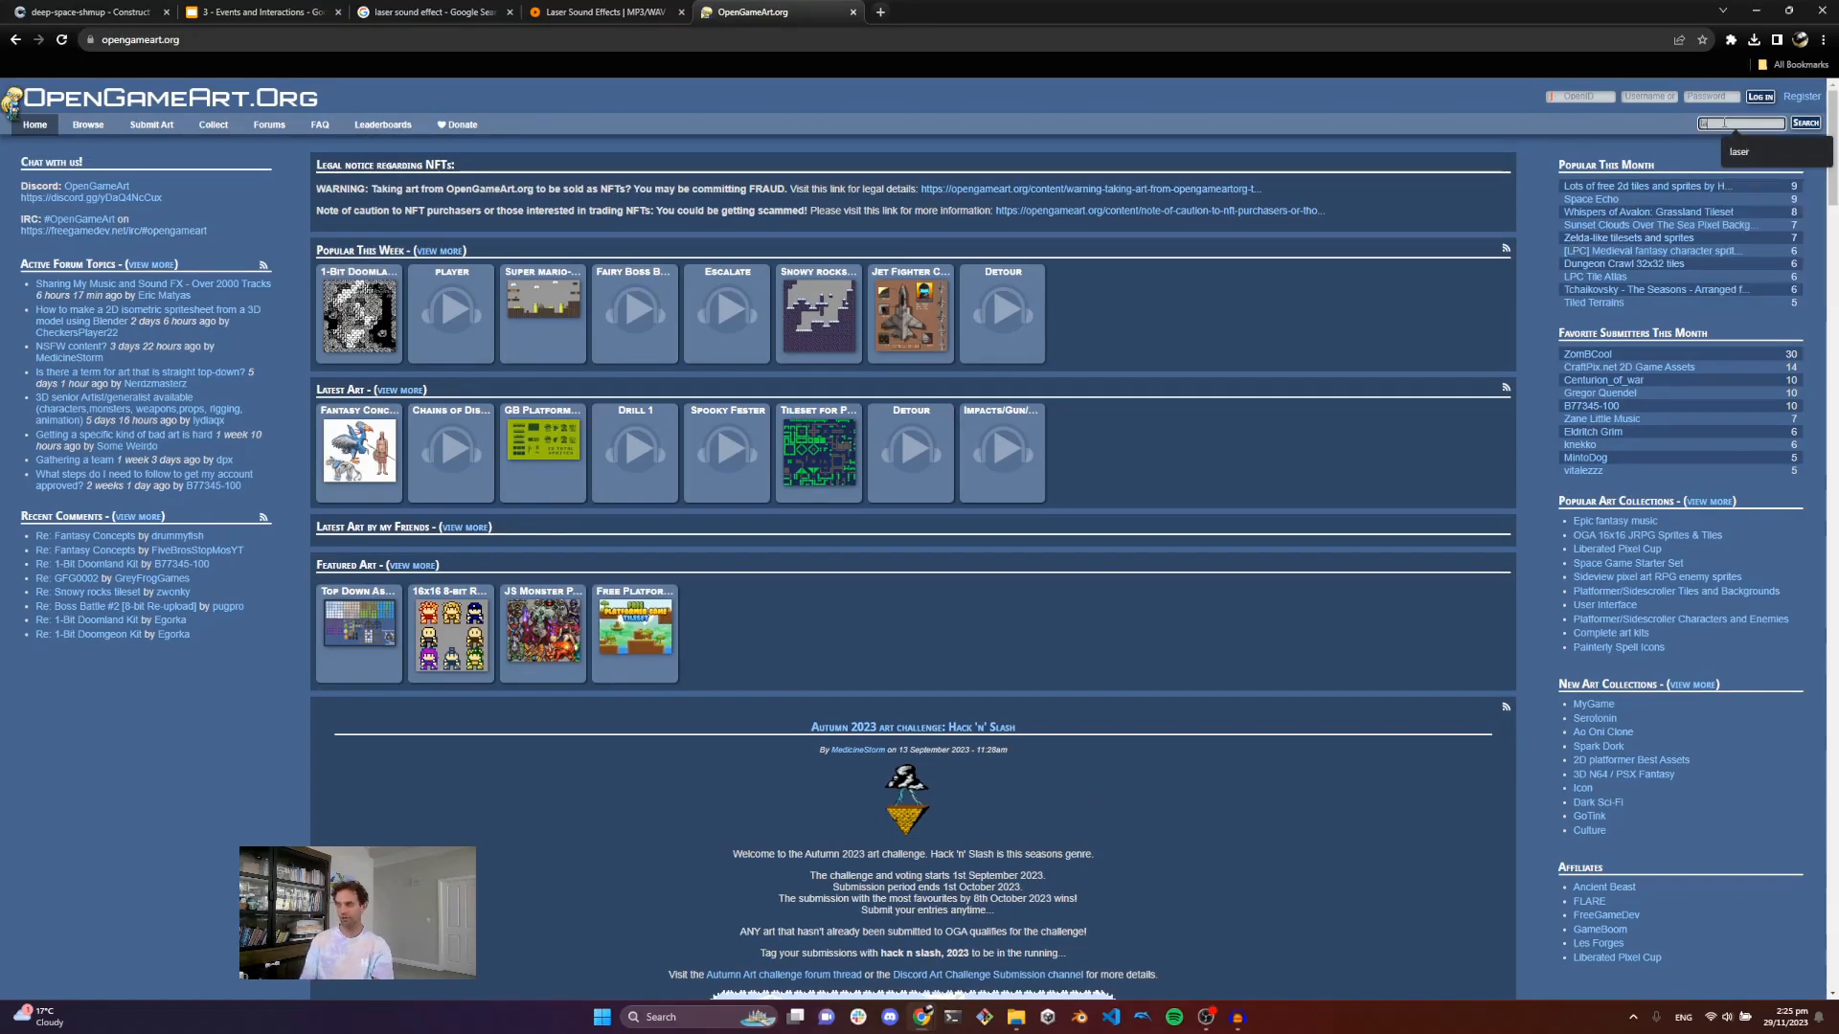
pyautogui.write('ser')
pyautogui.press('Return')
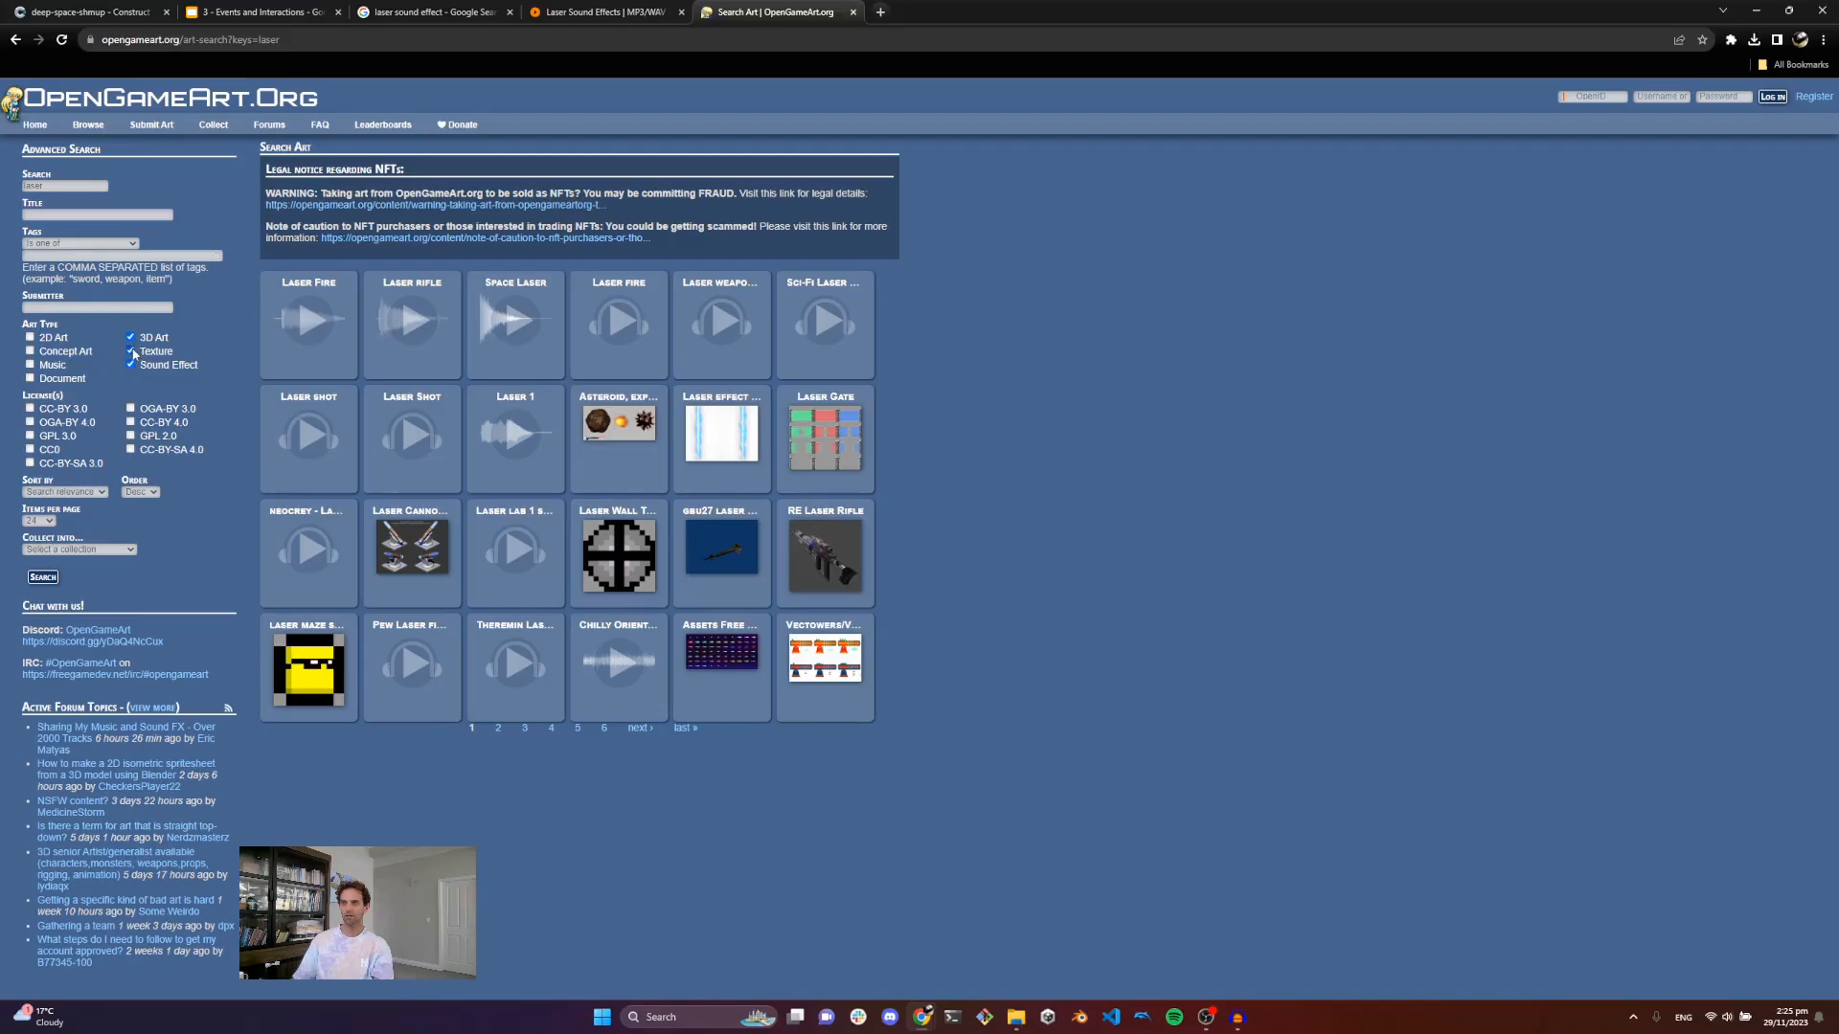
pyautogui.click(40, 577)
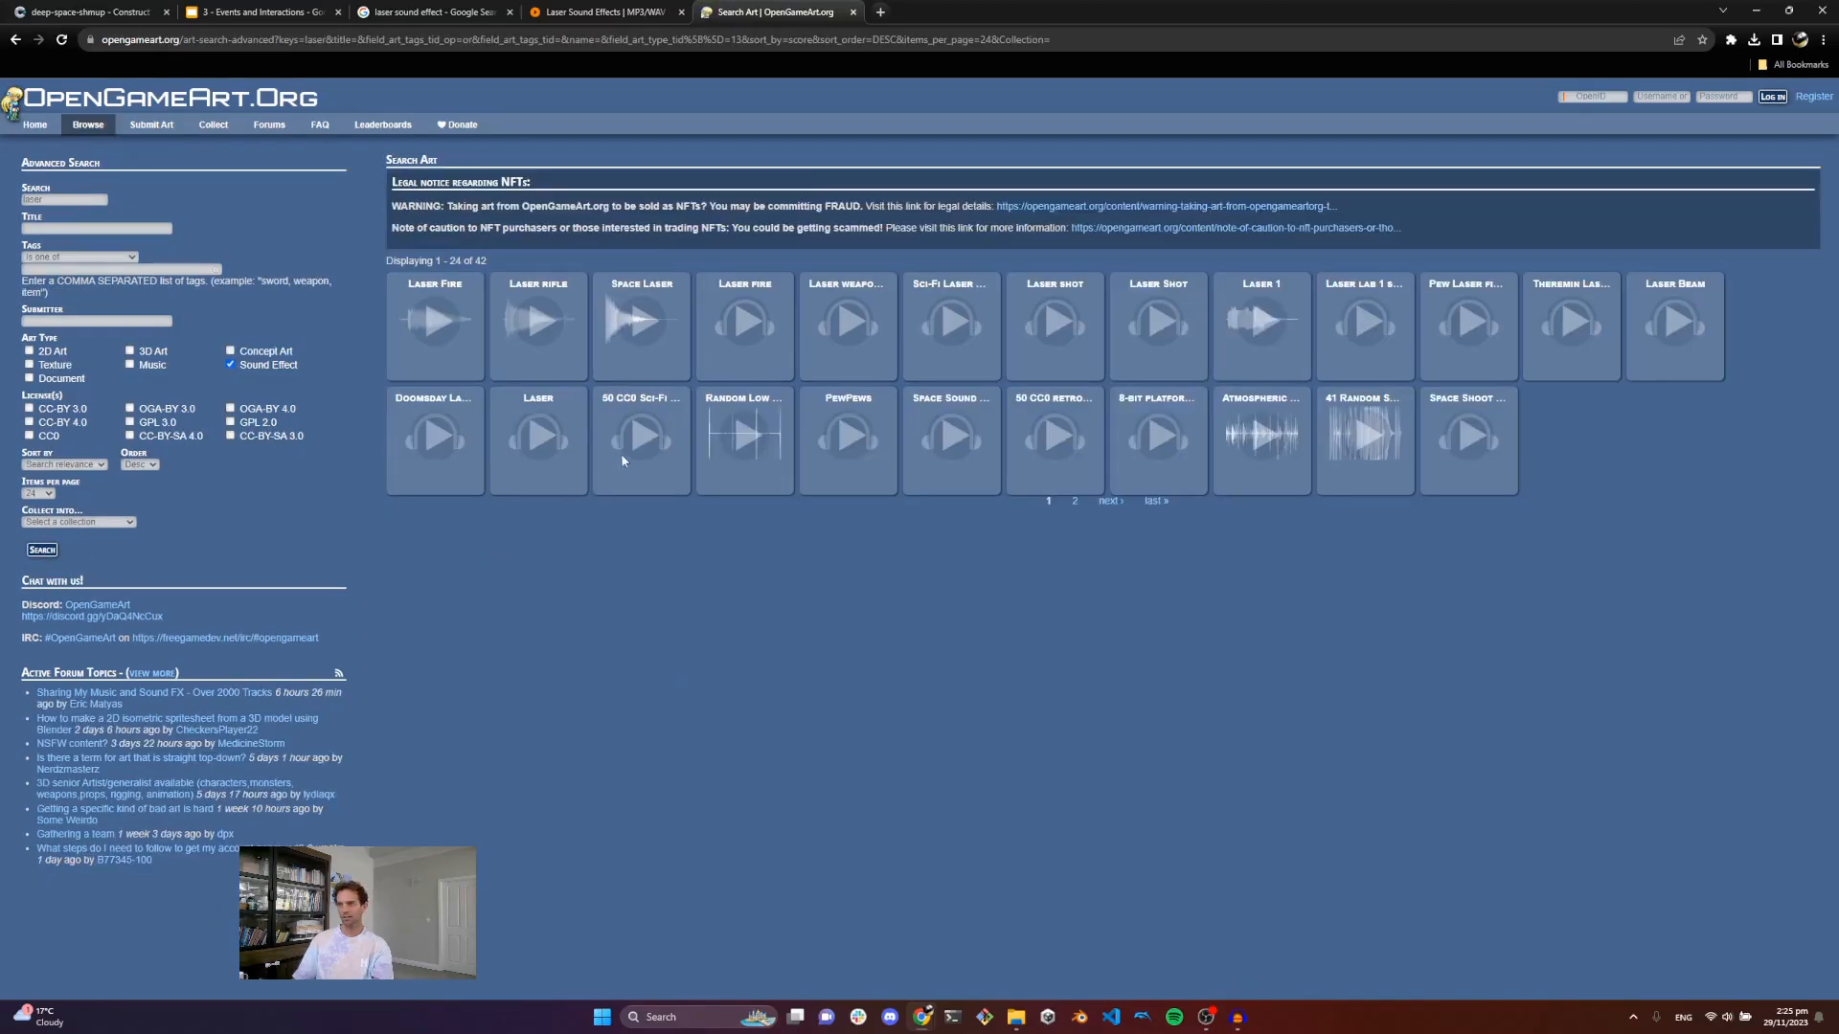
pyautogui.click(724, 446)
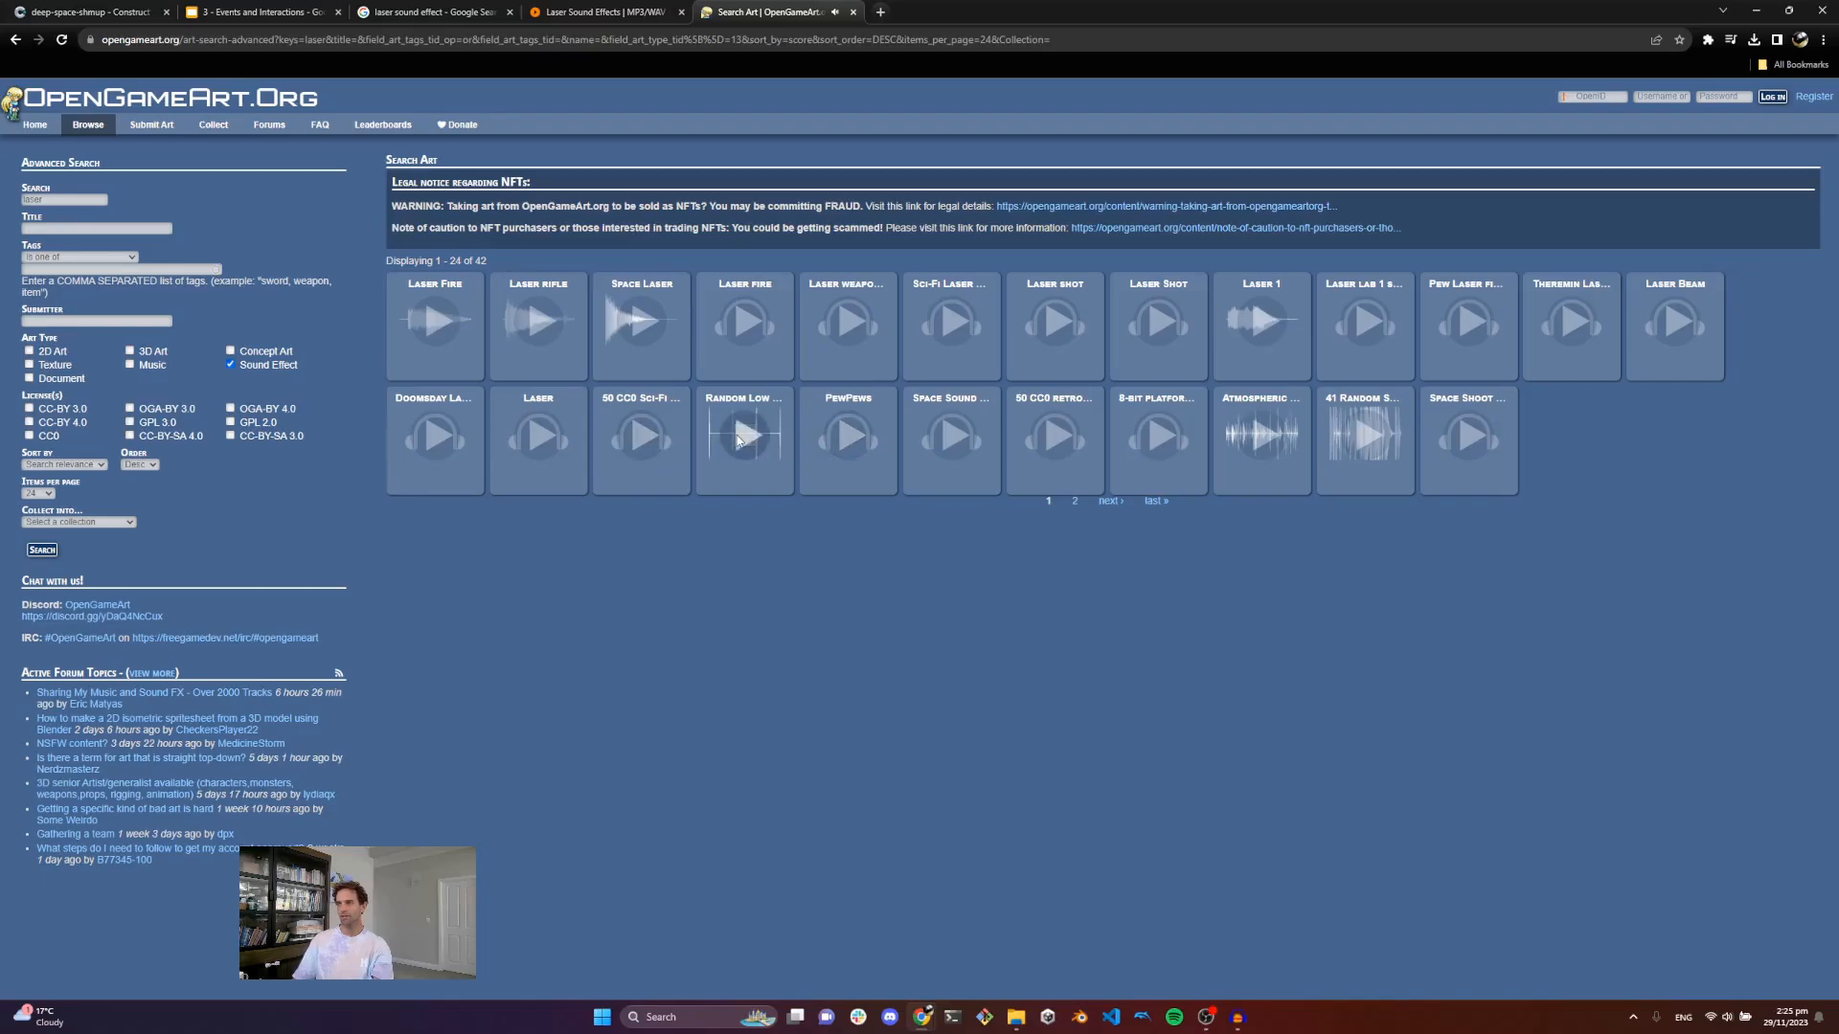
pyautogui.click(122, 13)
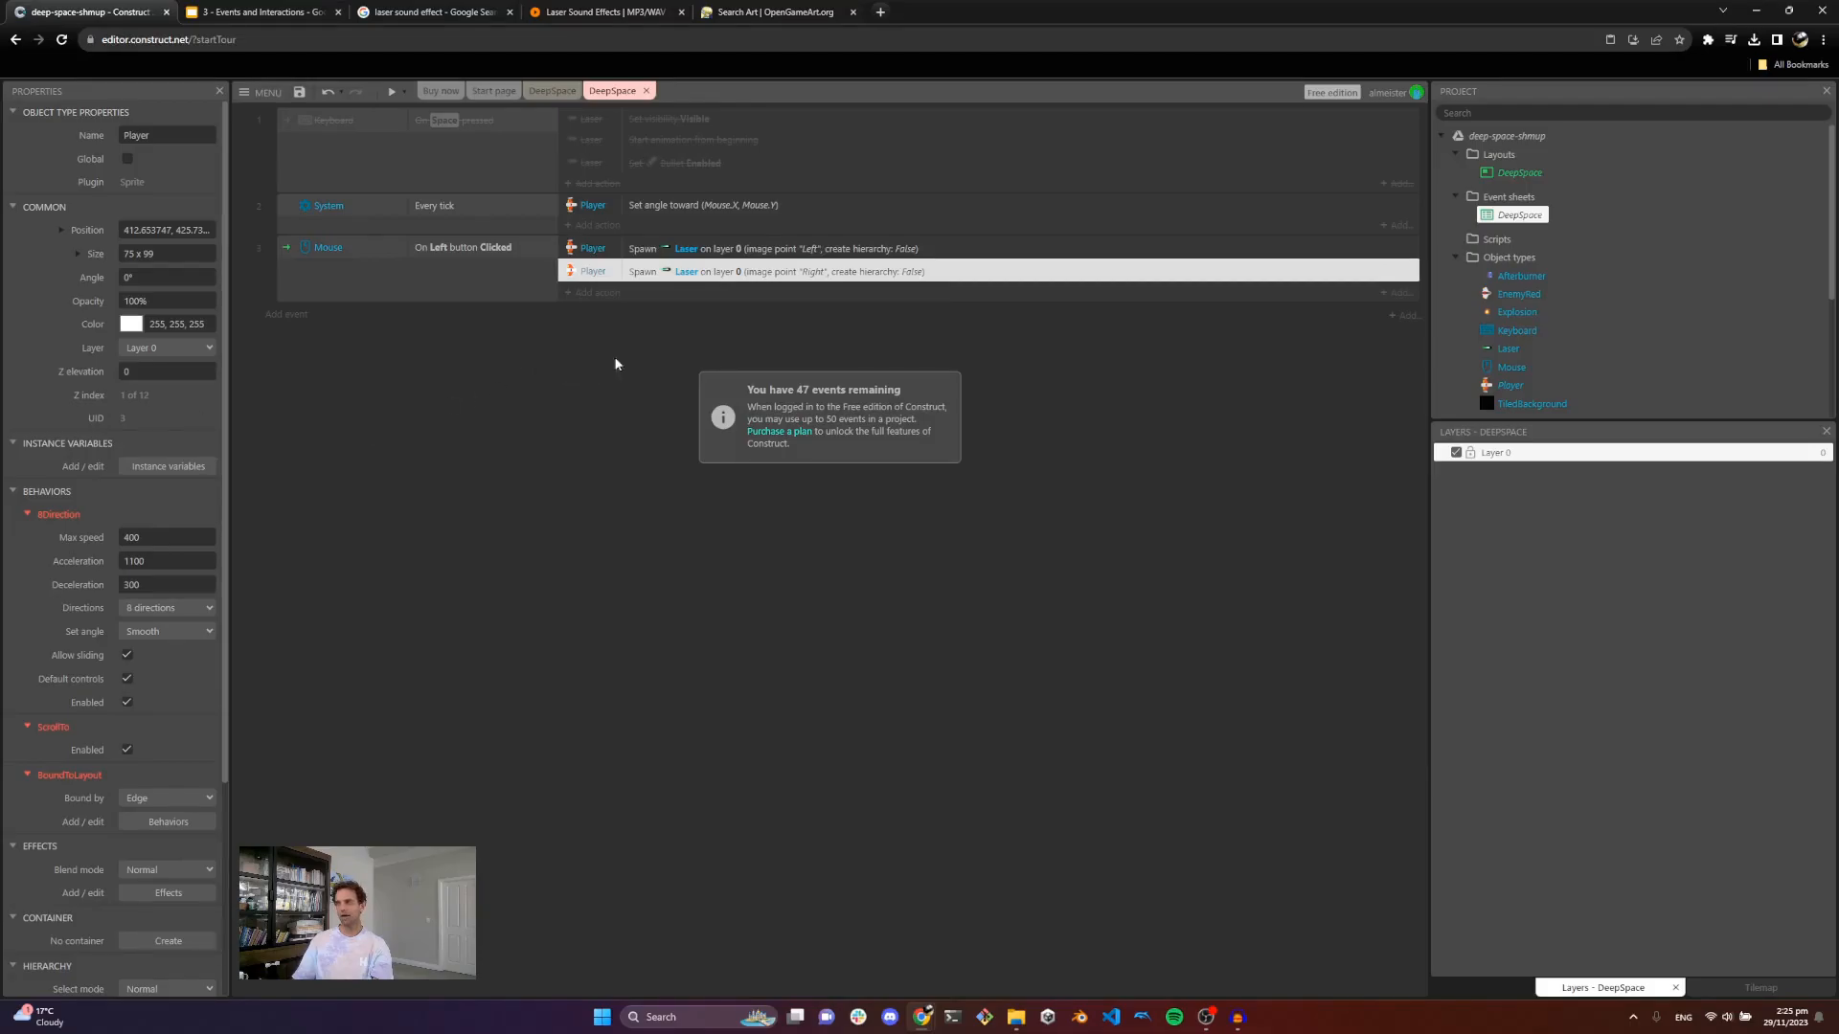
# Step: Import laser-zap-1.mp3 from the Space Shooter sound folder into the project's Sounds folder
pyautogui.click(552, 90)
pyautogui.scroll(-5, 1620, 287)
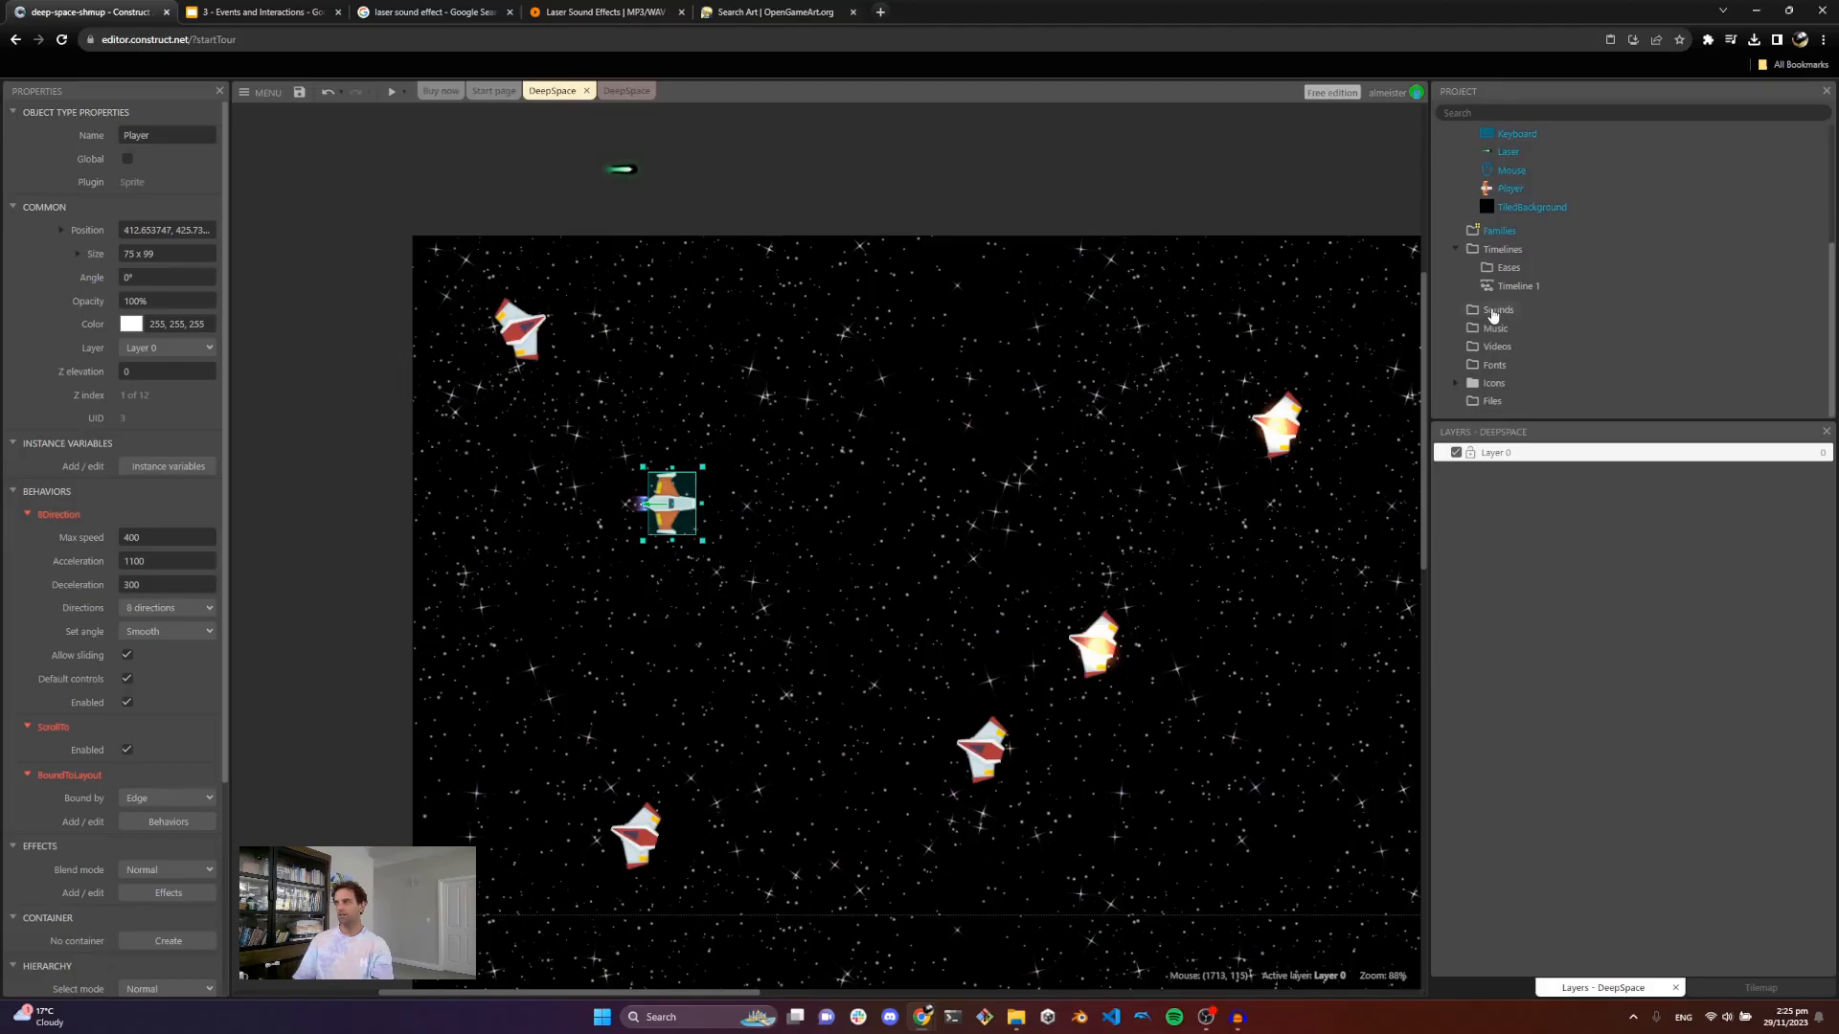
pyautogui.rightClick(1492, 313)
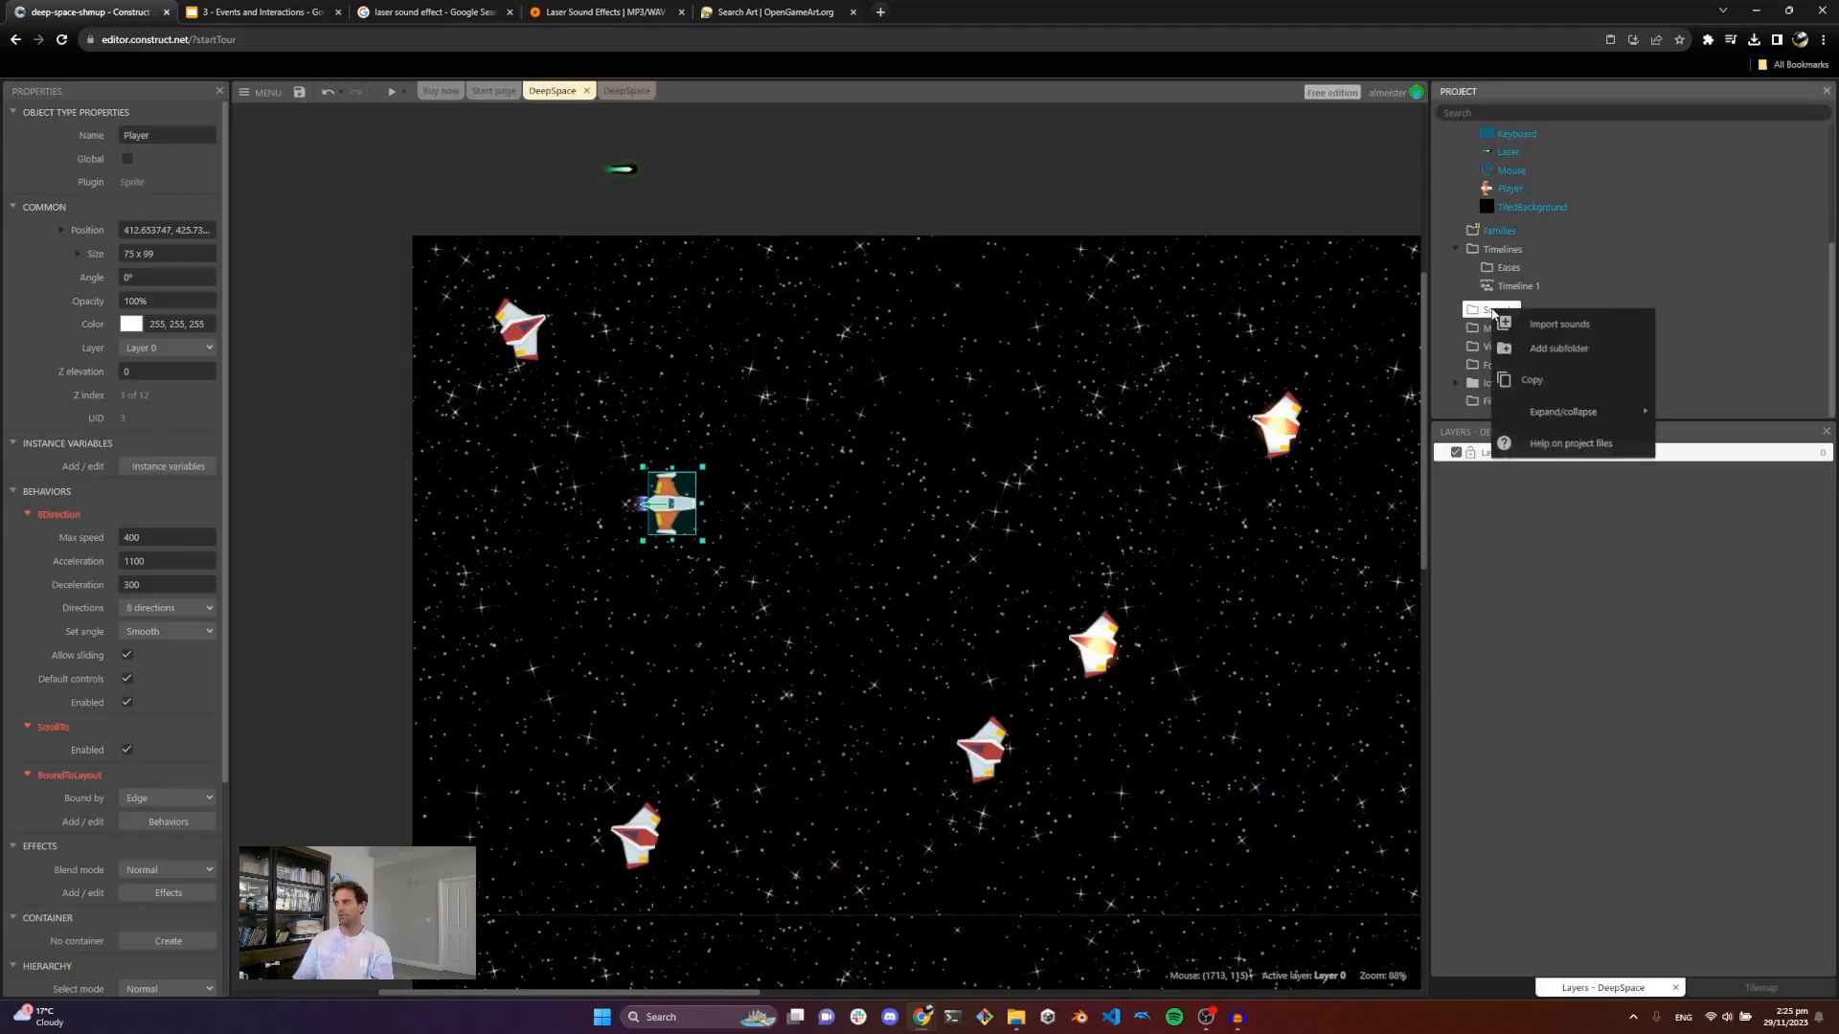
pyautogui.click(1554, 326)
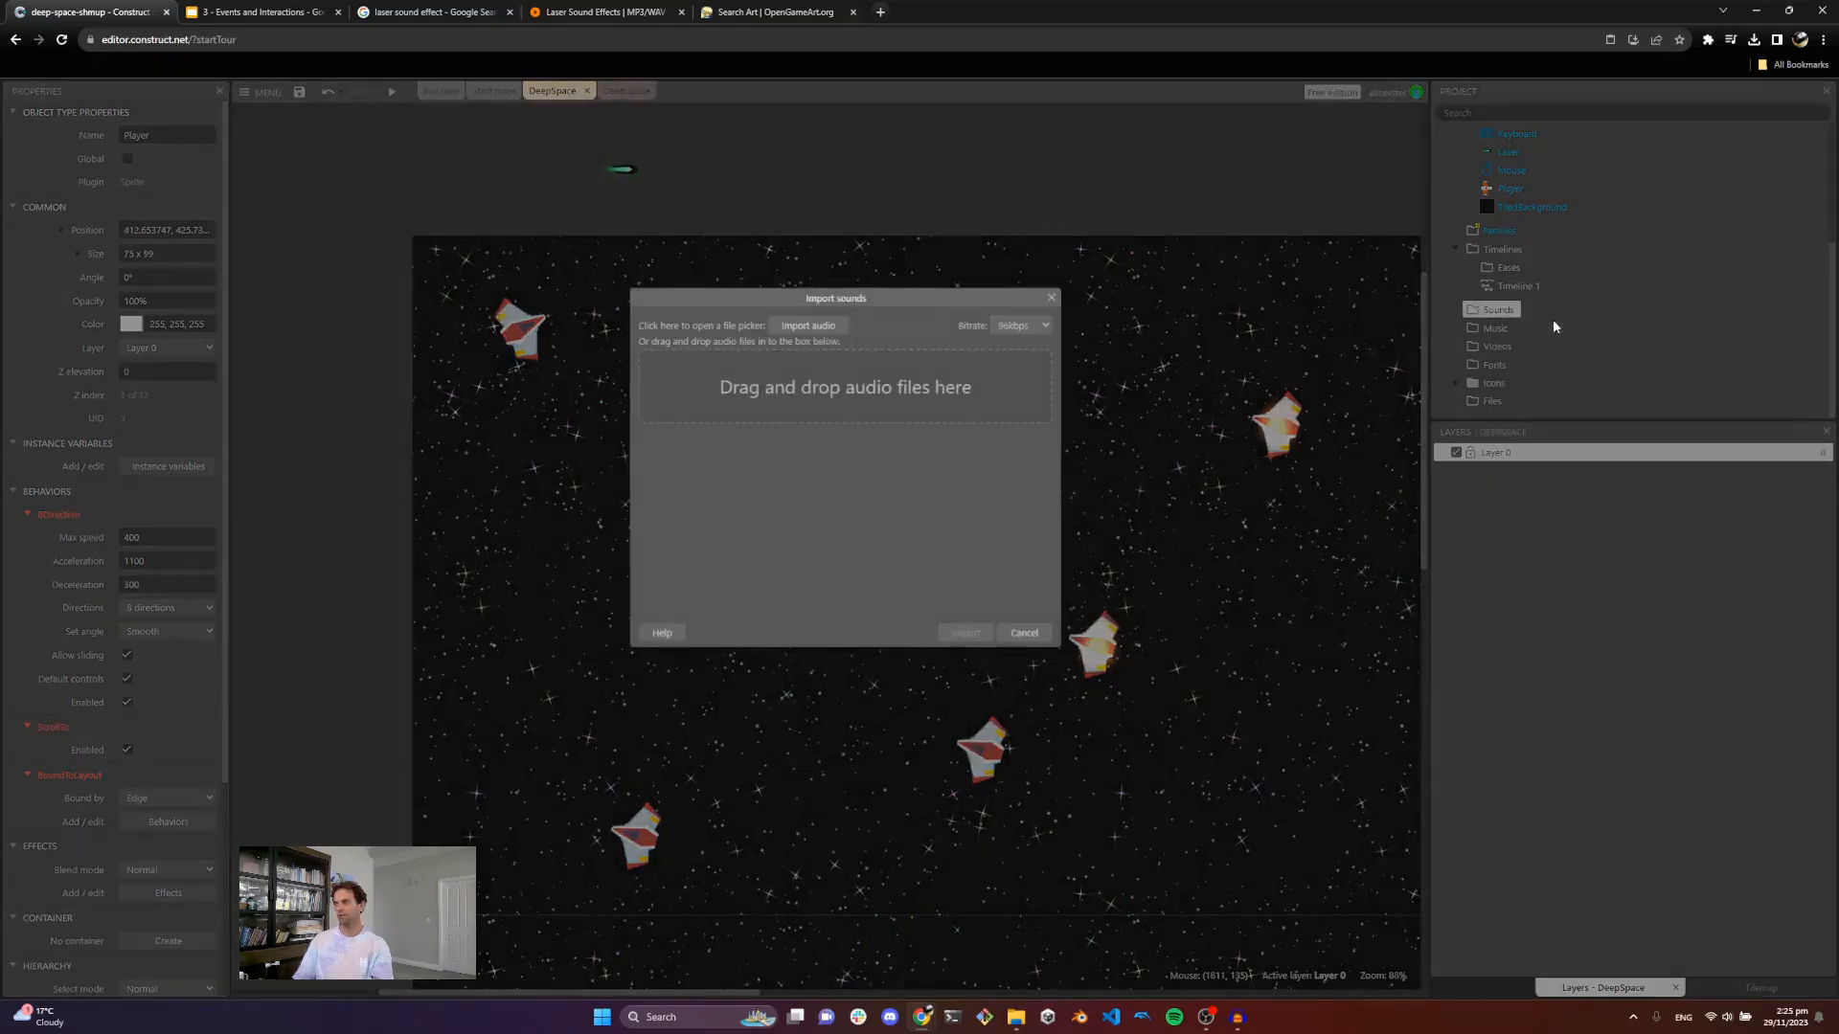
pyautogui.moveTo(1016, 1017)
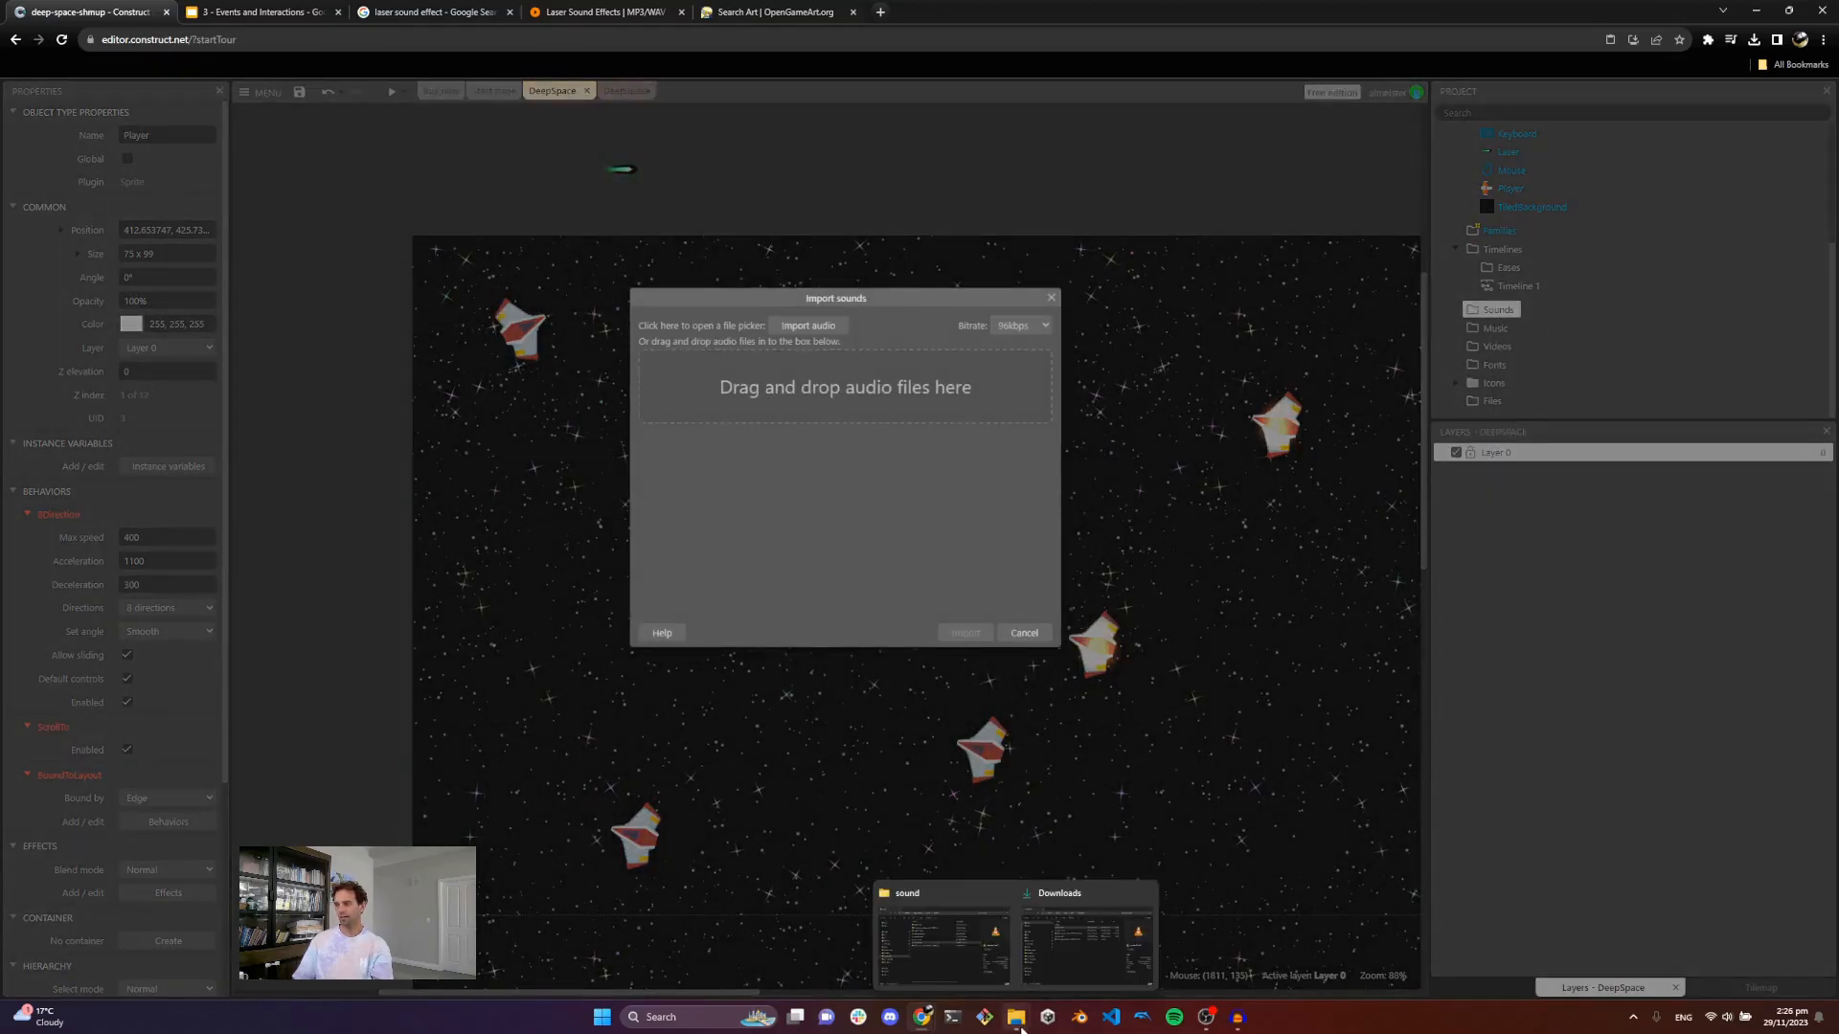
pyautogui.click(934, 943)
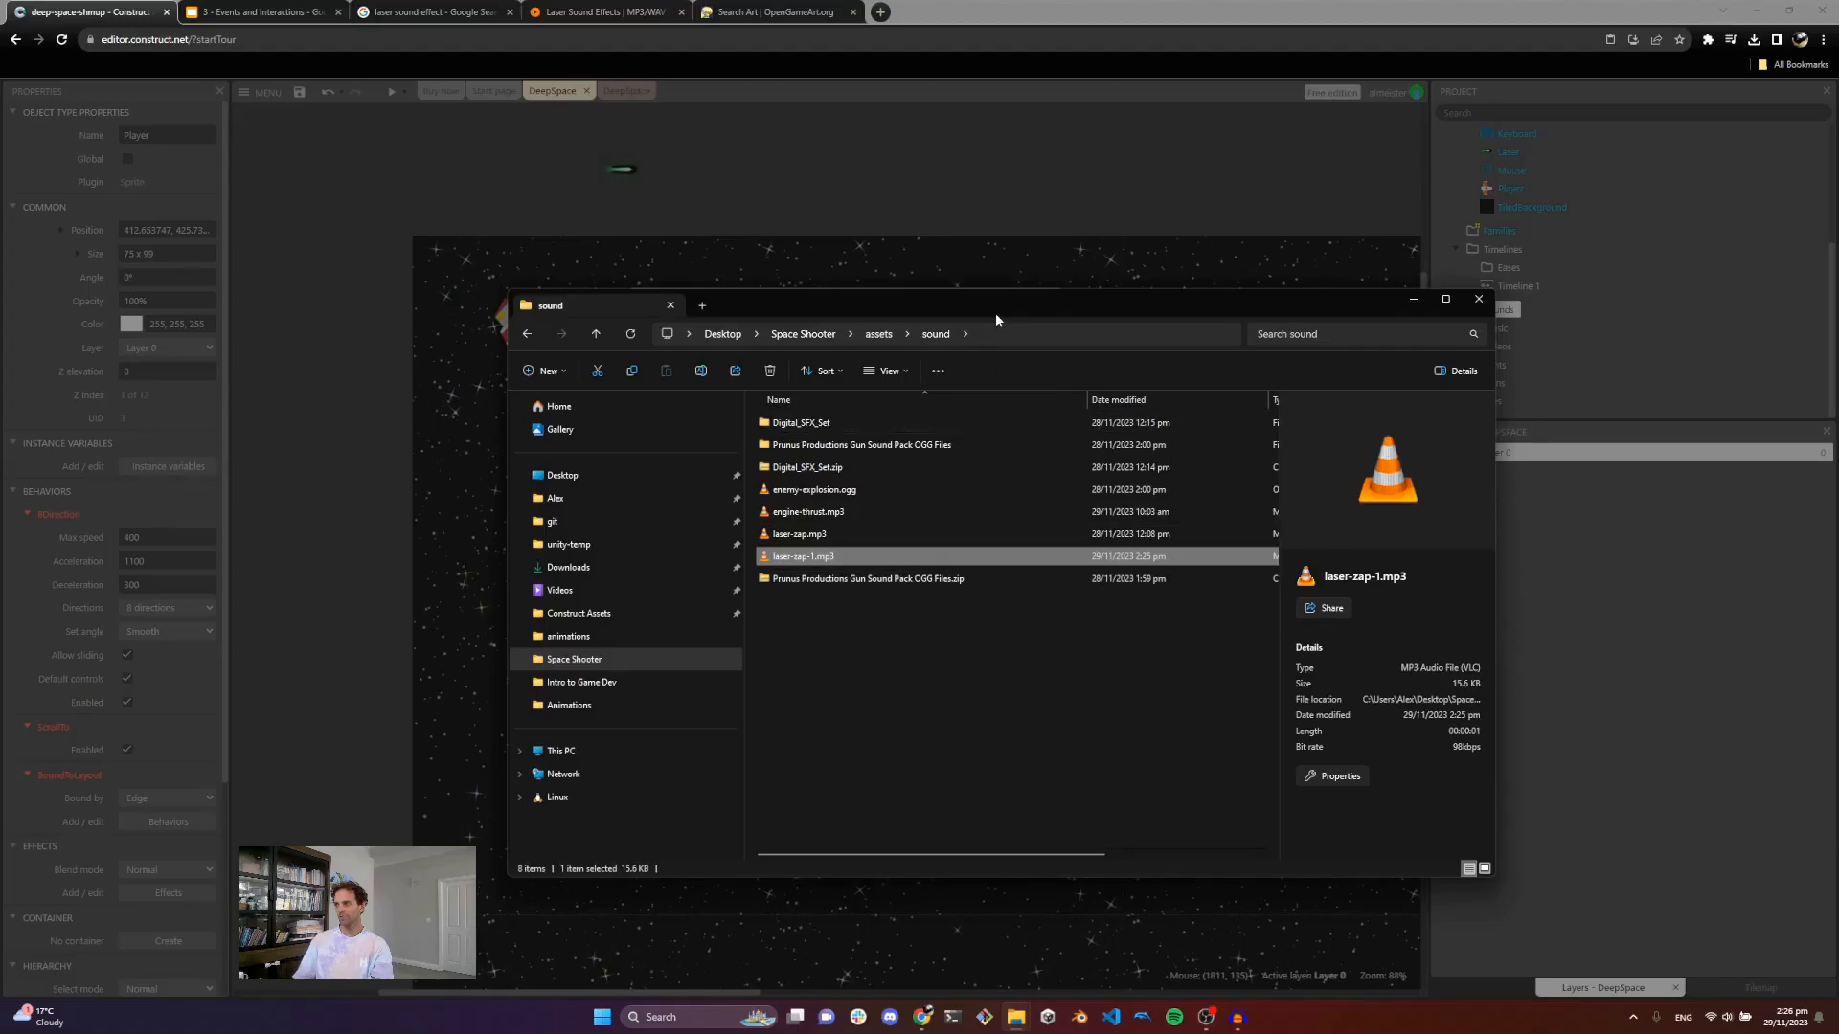
pyautogui.moveTo(996, 314); pyautogui.dragTo(1480, 402)
pyautogui.moveTo(1288, 642); pyautogui.dragTo(814, 393)
pyautogui.click(963, 632)
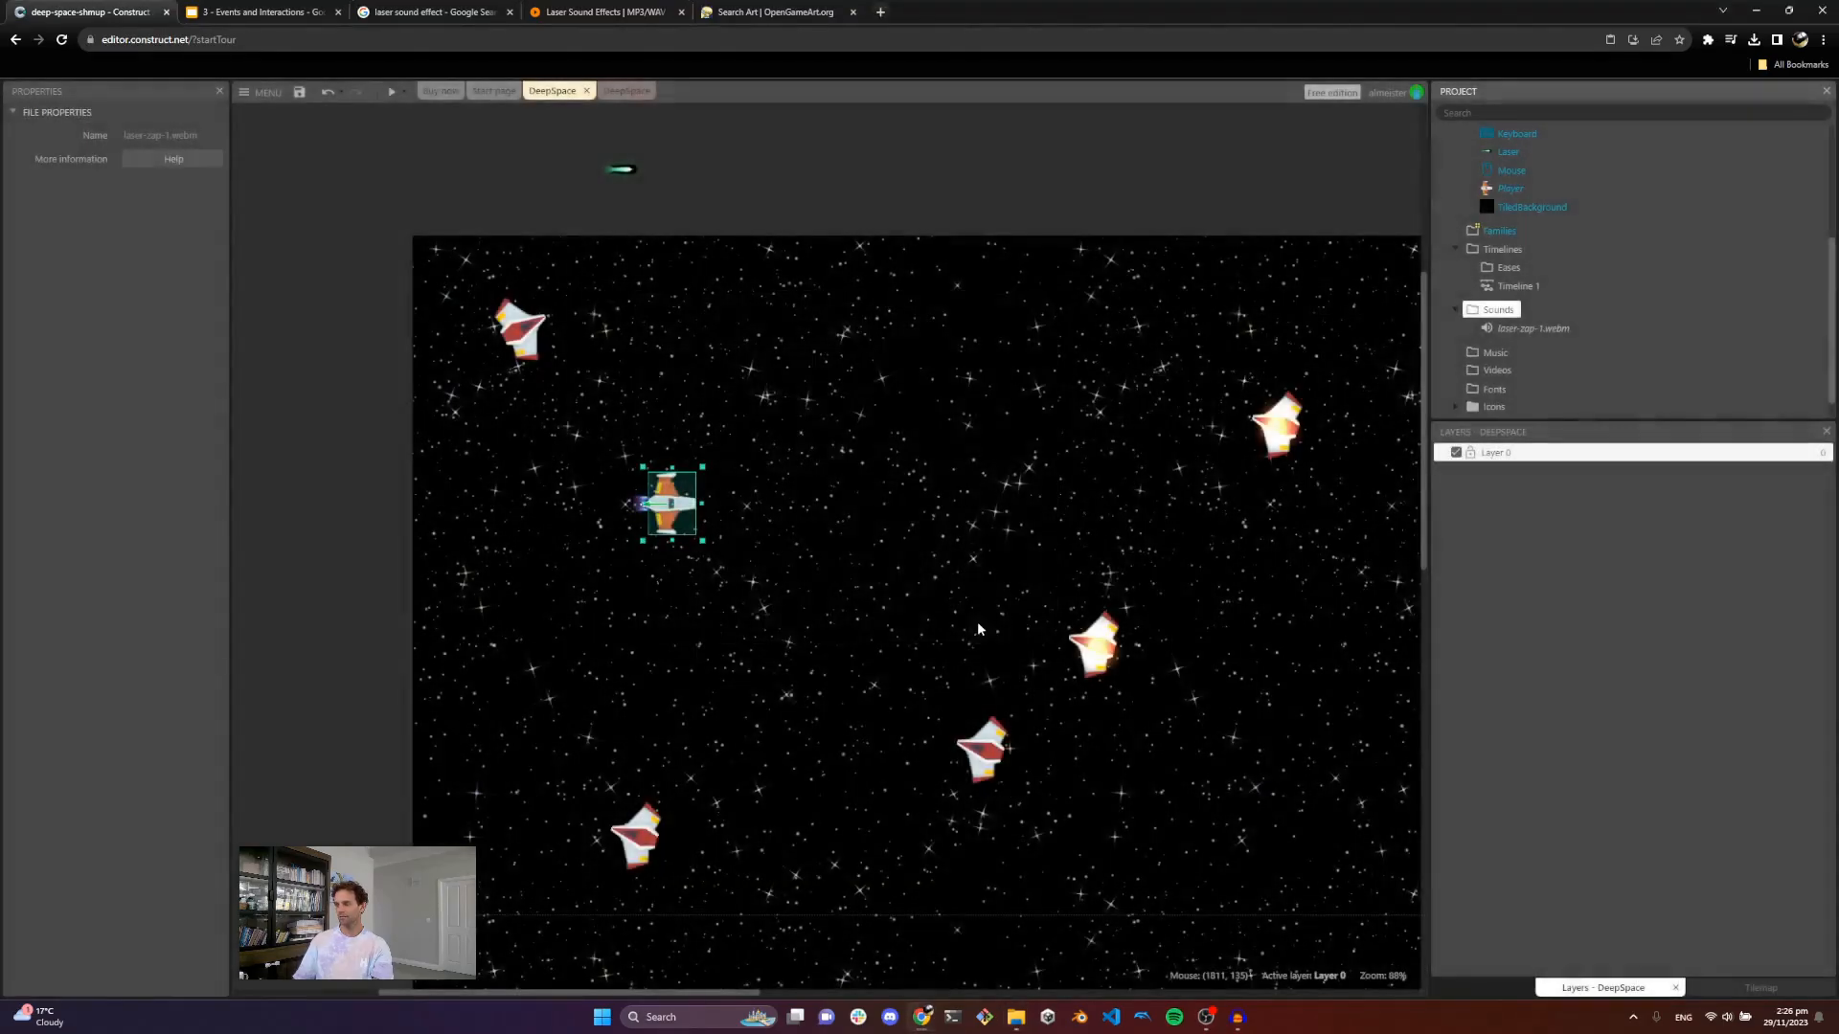
# Step: Preview the imported laser-zap-1 sound and close the preview
pyautogui.rightClick(1532, 328)
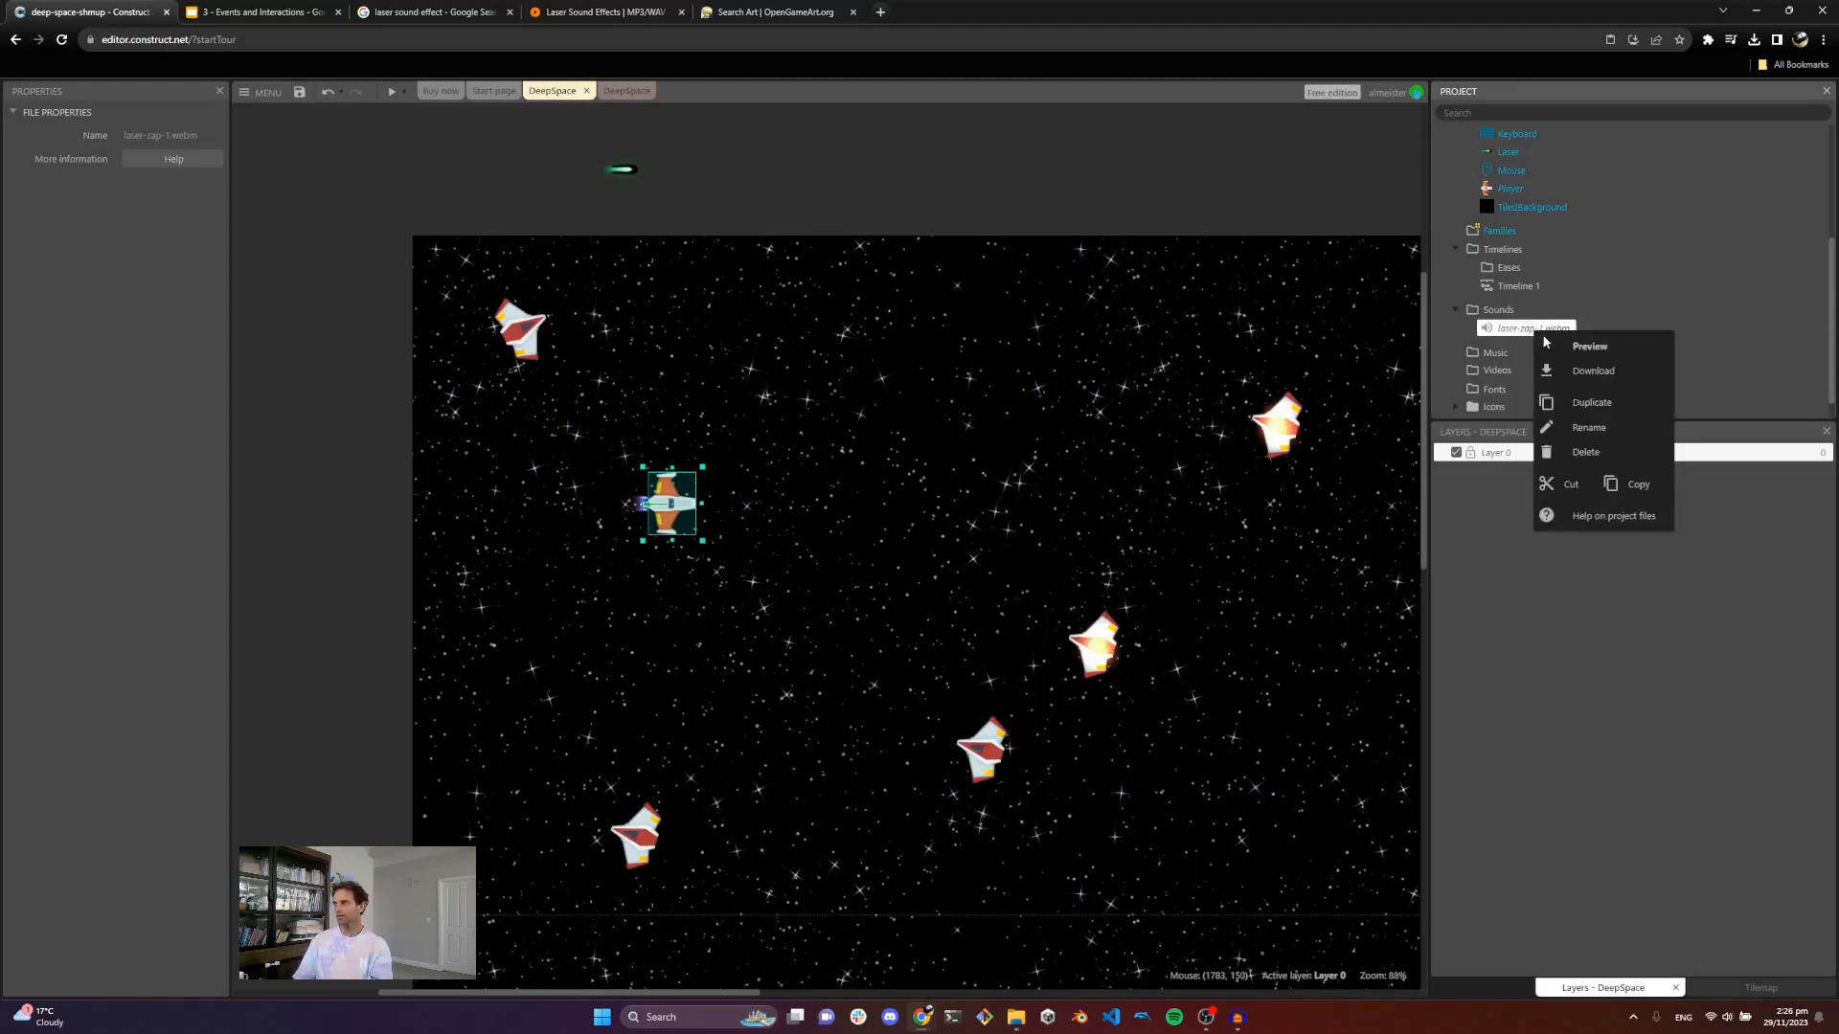
pyautogui.click(1575, 357)
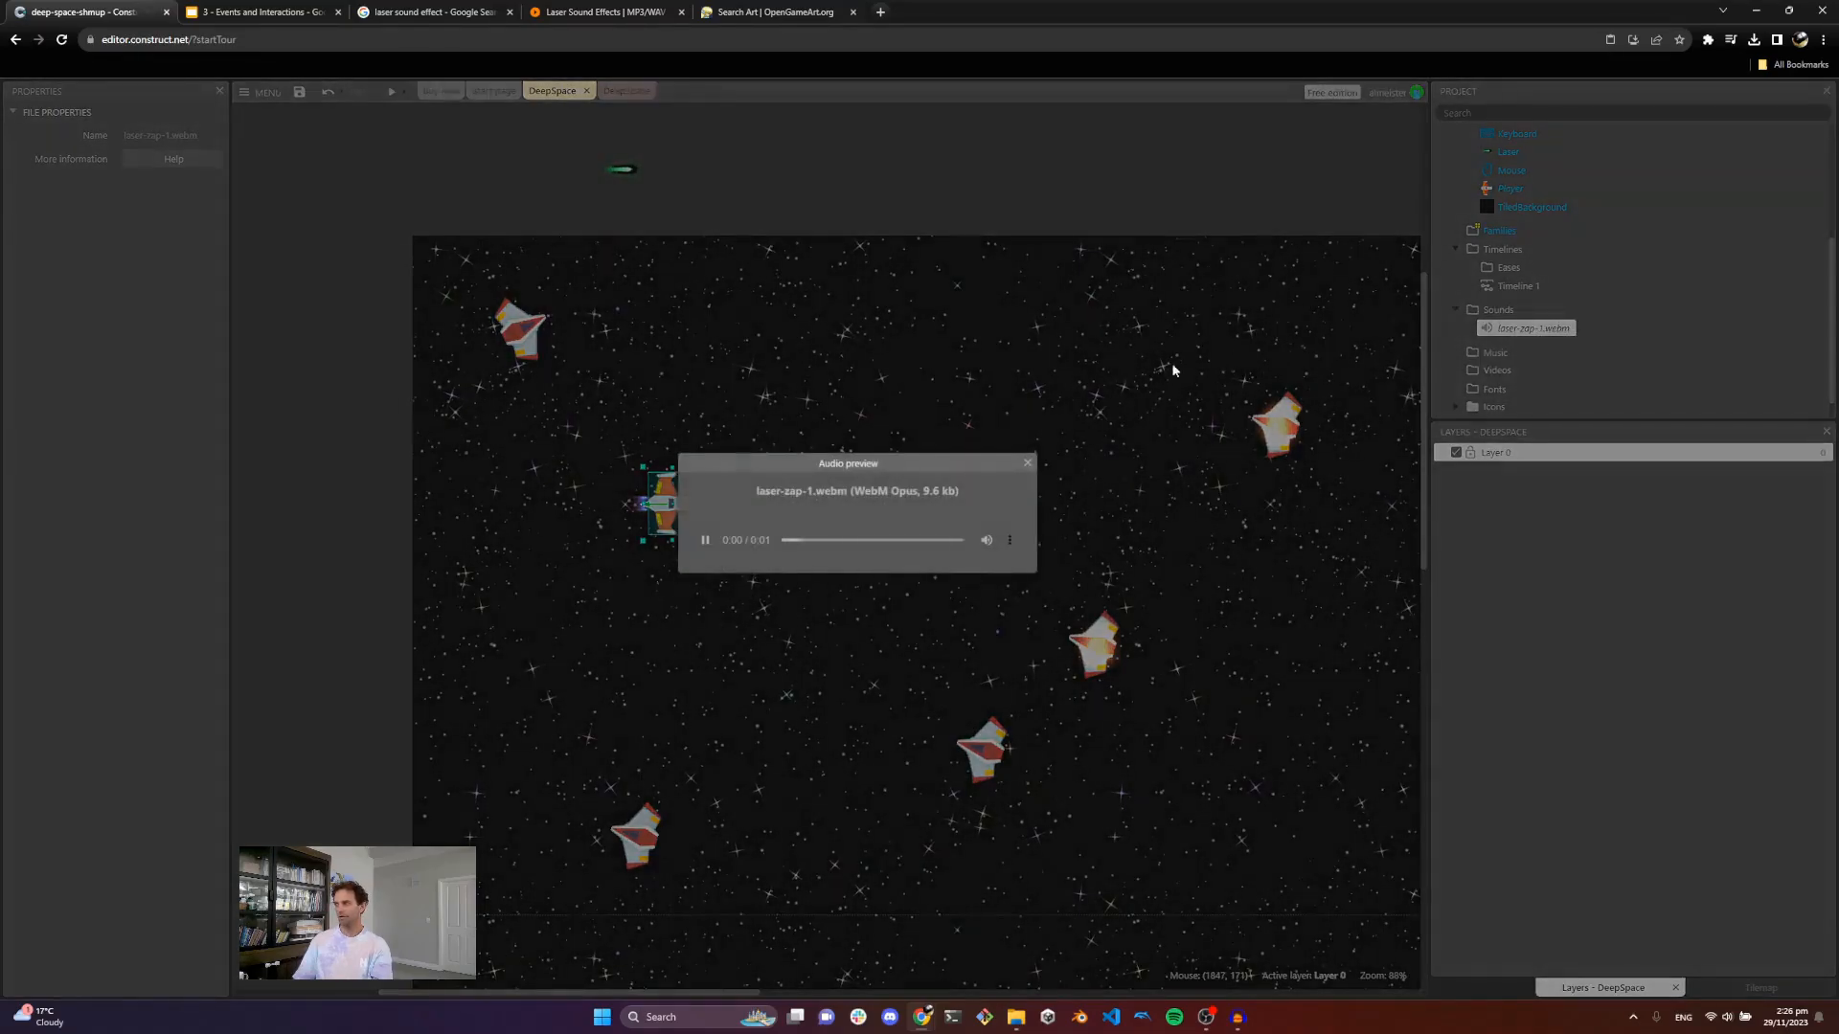
pyautogui.click(1027, 463)
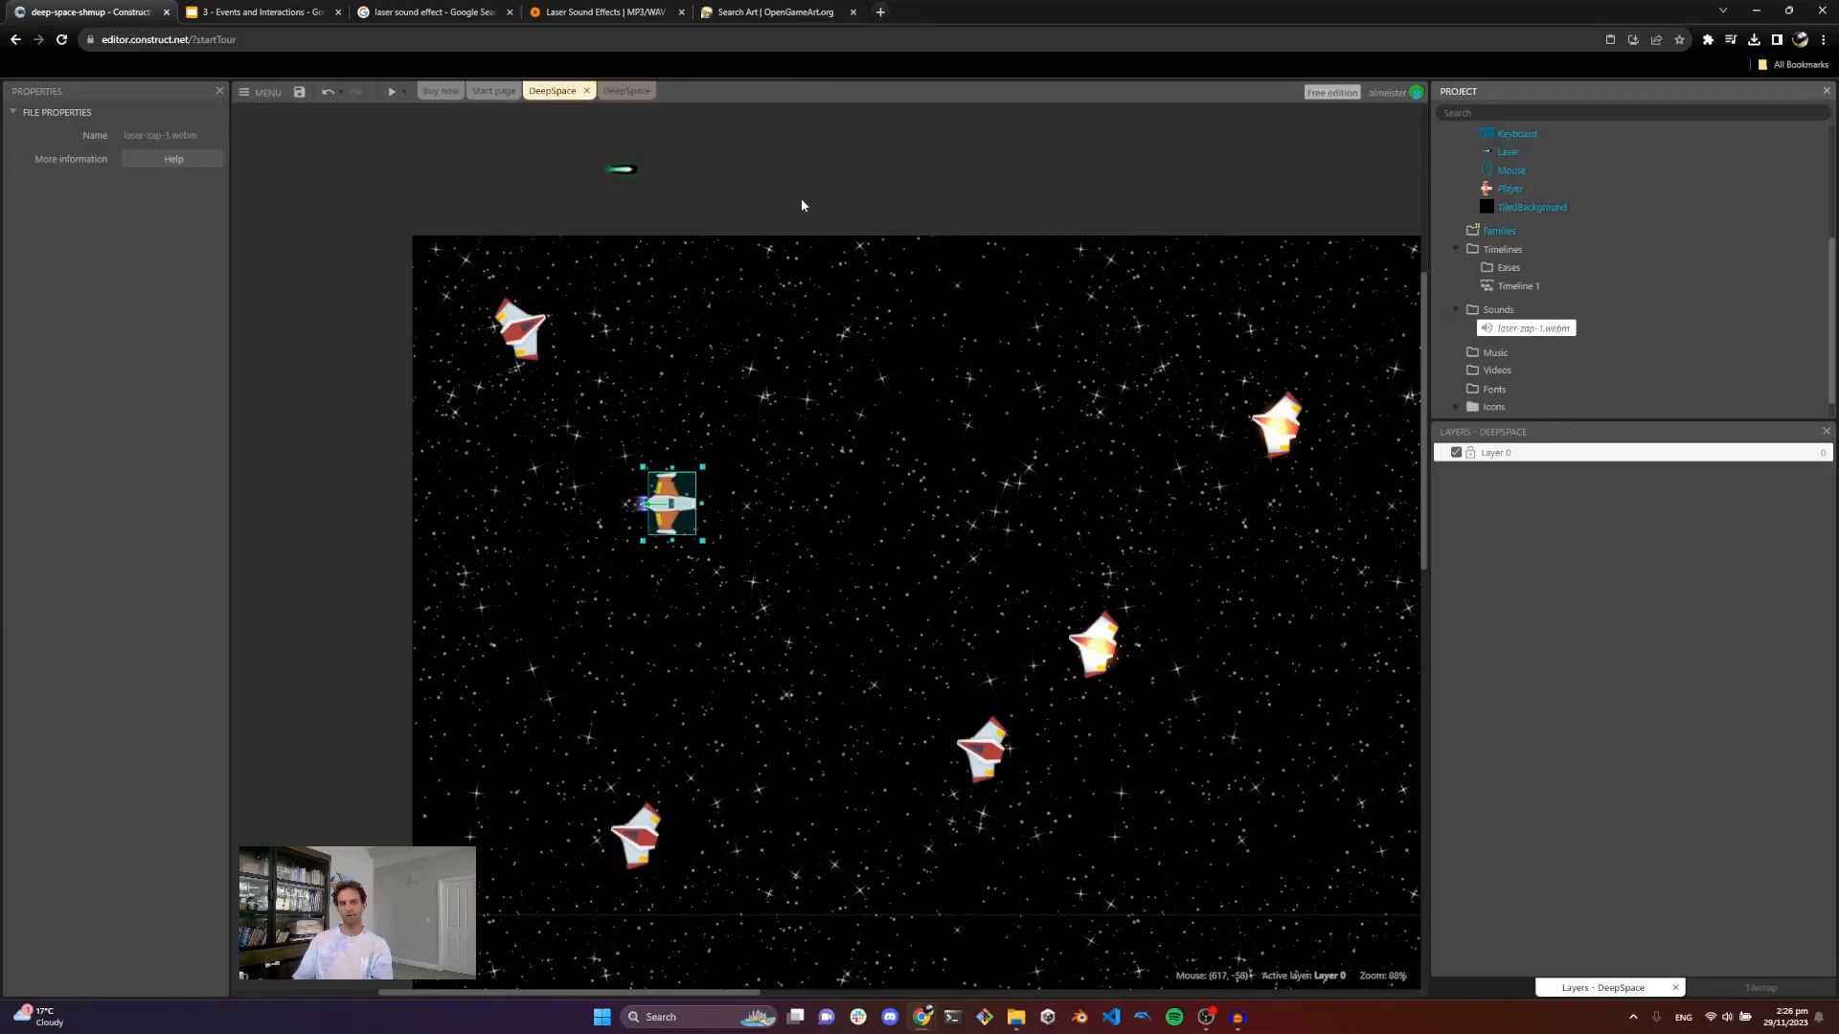
# Step: Insert an Audio object into the project from the layout
pyautogui.rightClick(837, 192)
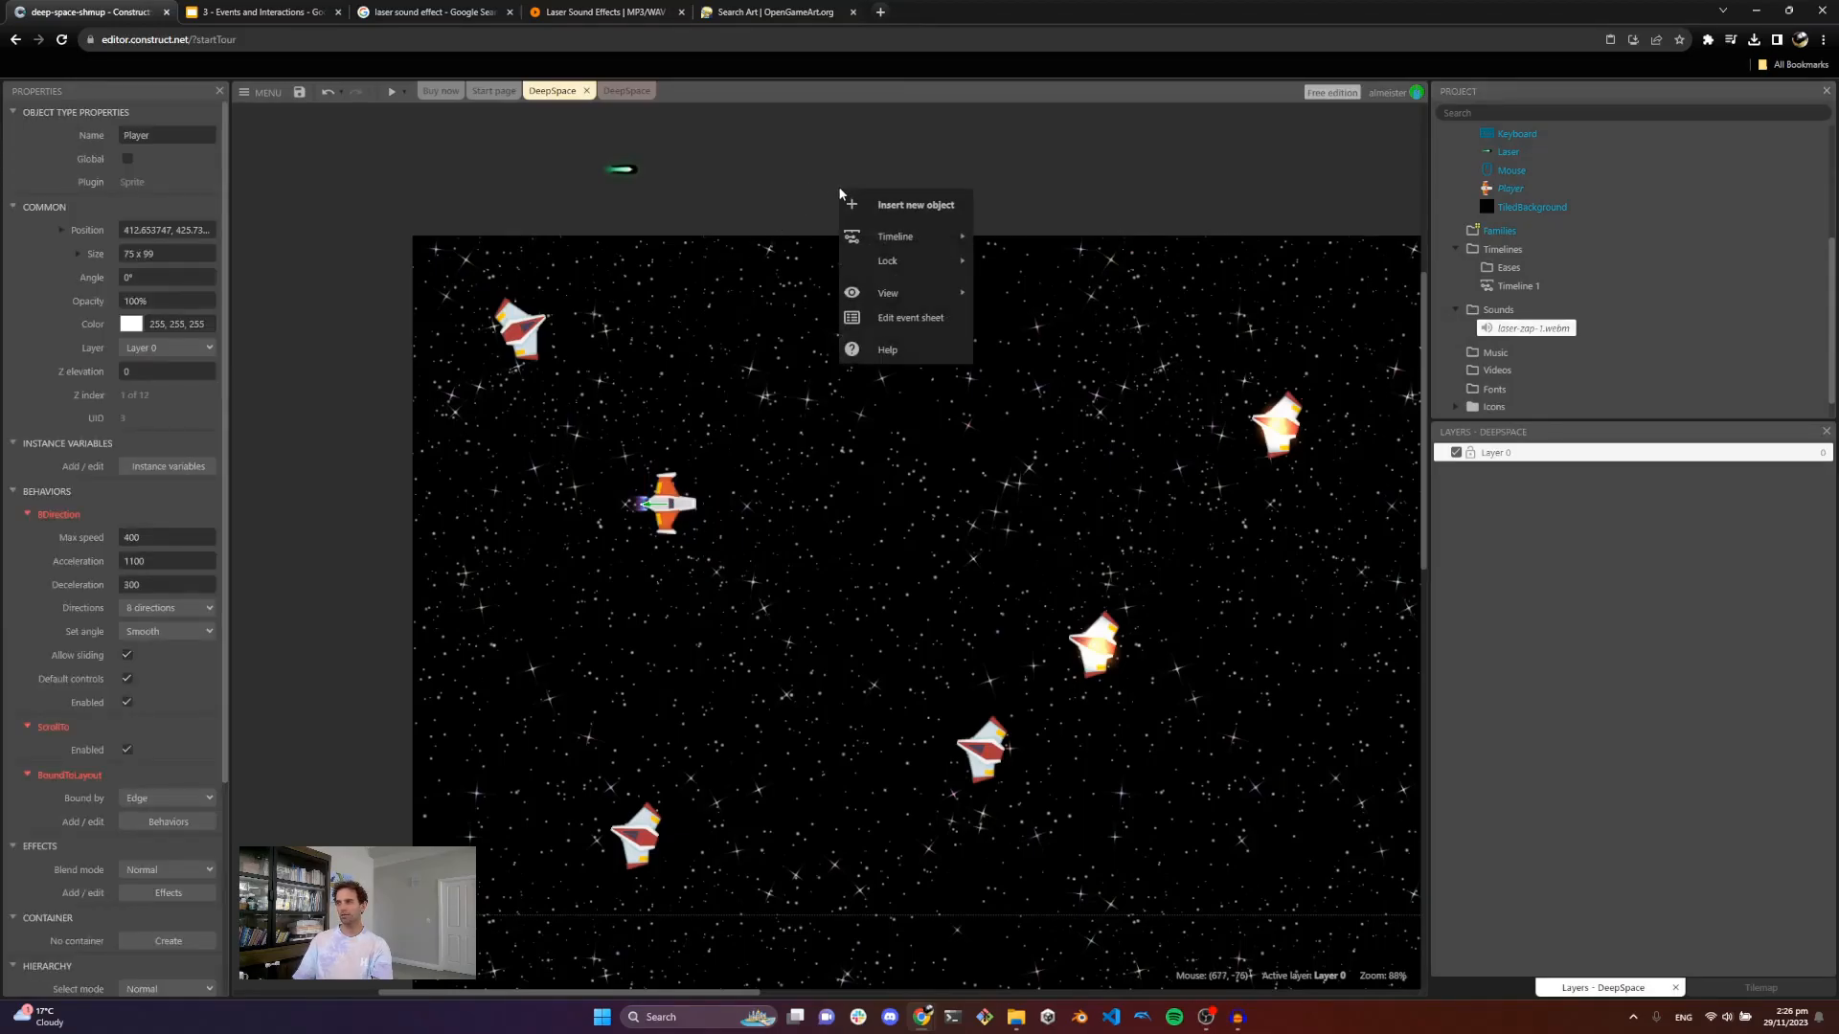
pyautogui.click(895, 206)
pyautogui.write('aud')
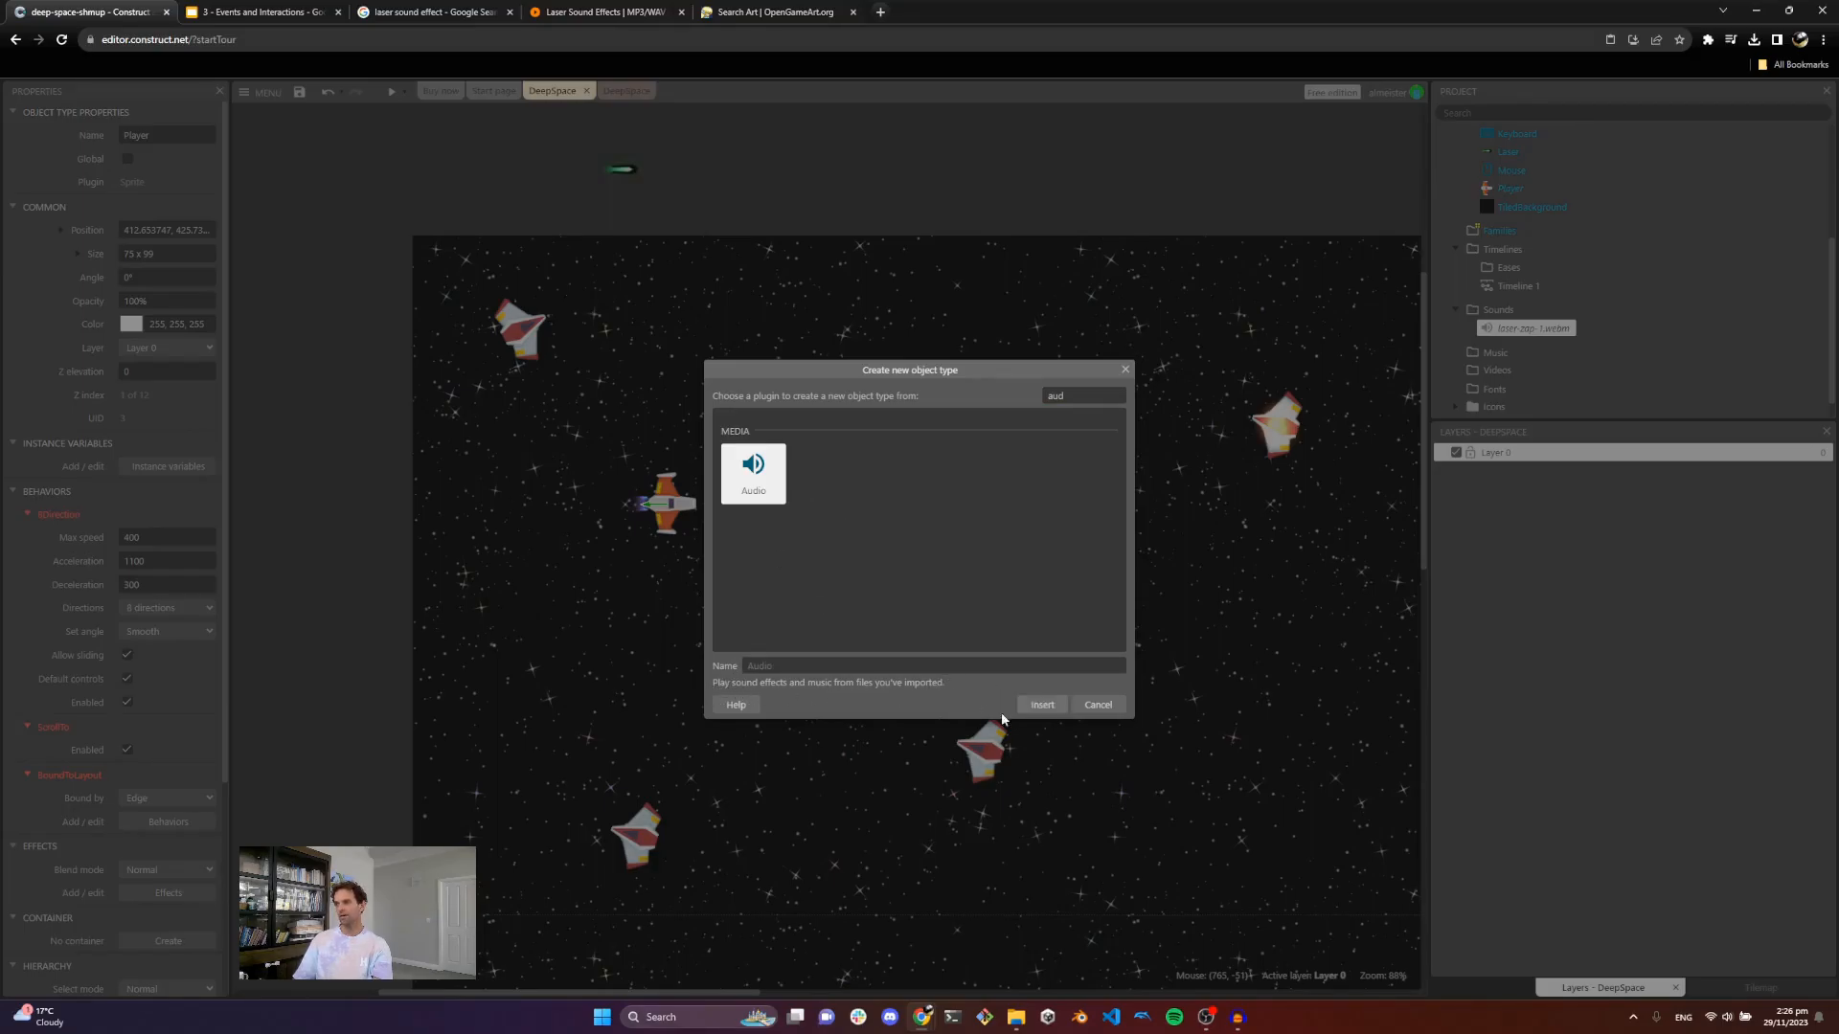
pyautogui.click(1041, 706)
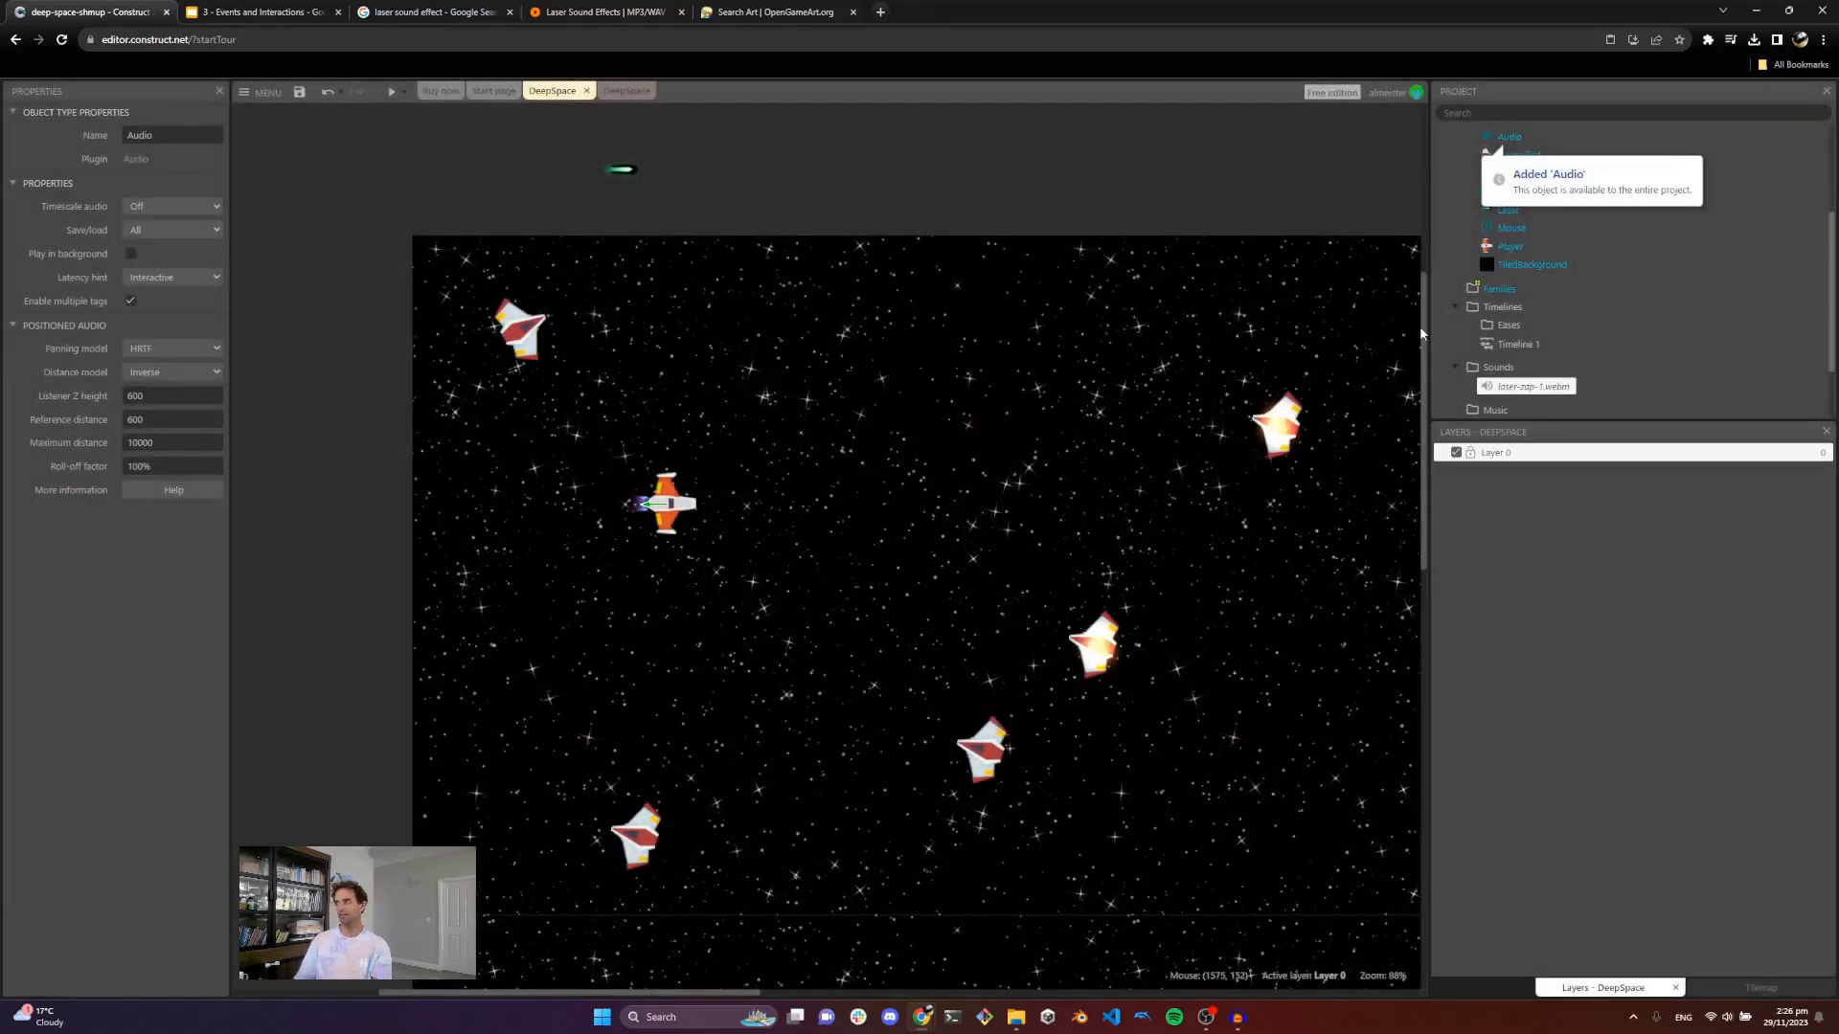
# Step: Add an Audio Play action for laser-zap-1, not looping, to the left-button-clicked event
pyautogui.scroll(3, 1551, 230)
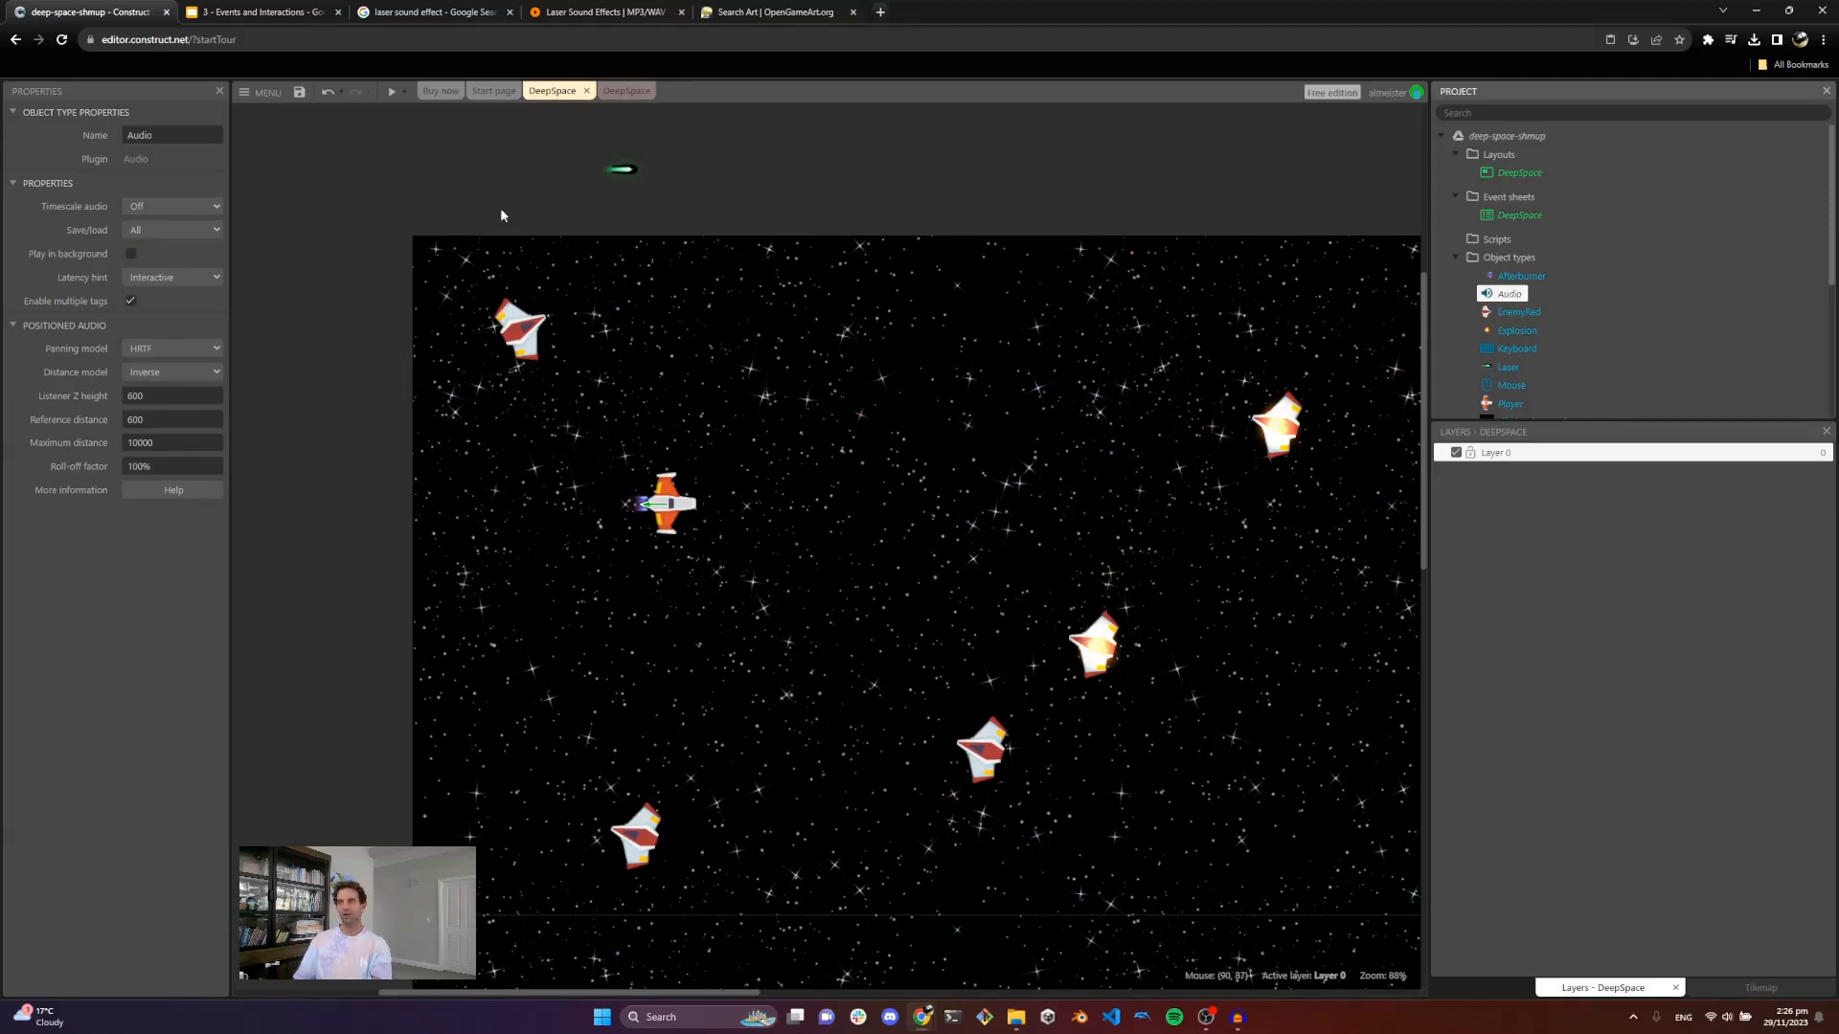
pyautogui.click(615, 91)
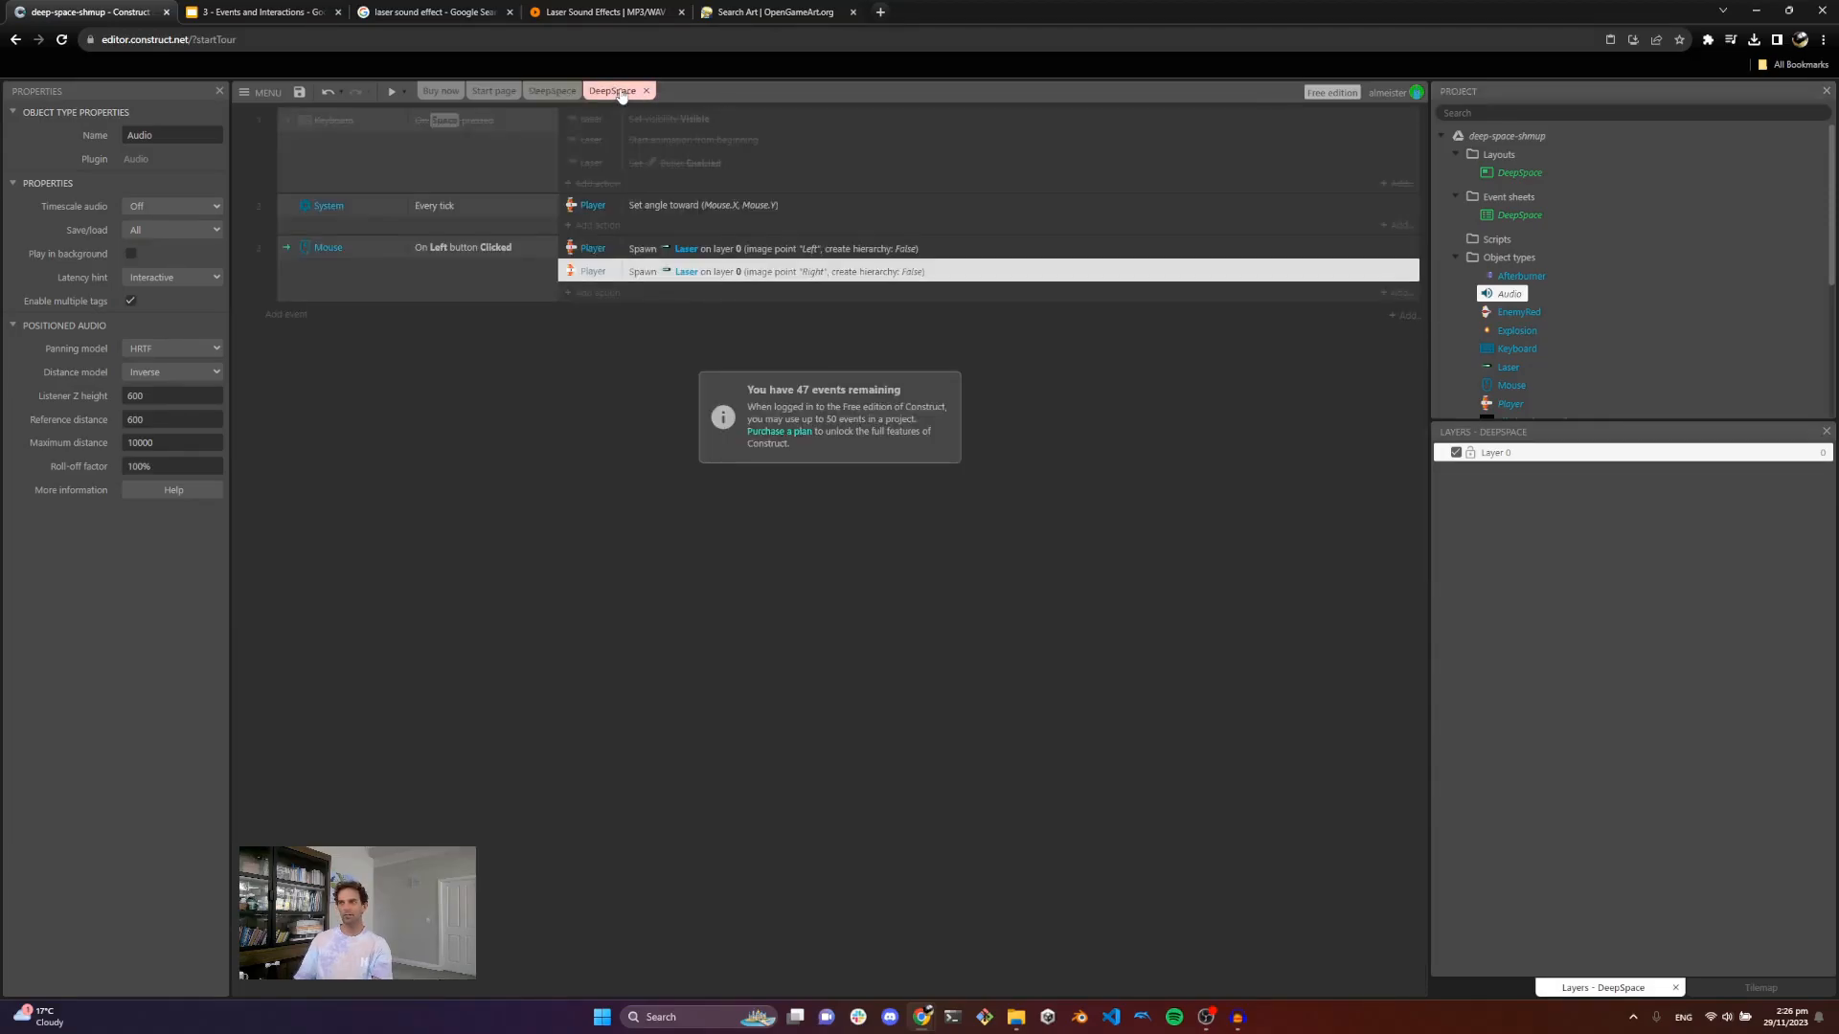
pyautogui.click(597, 293)
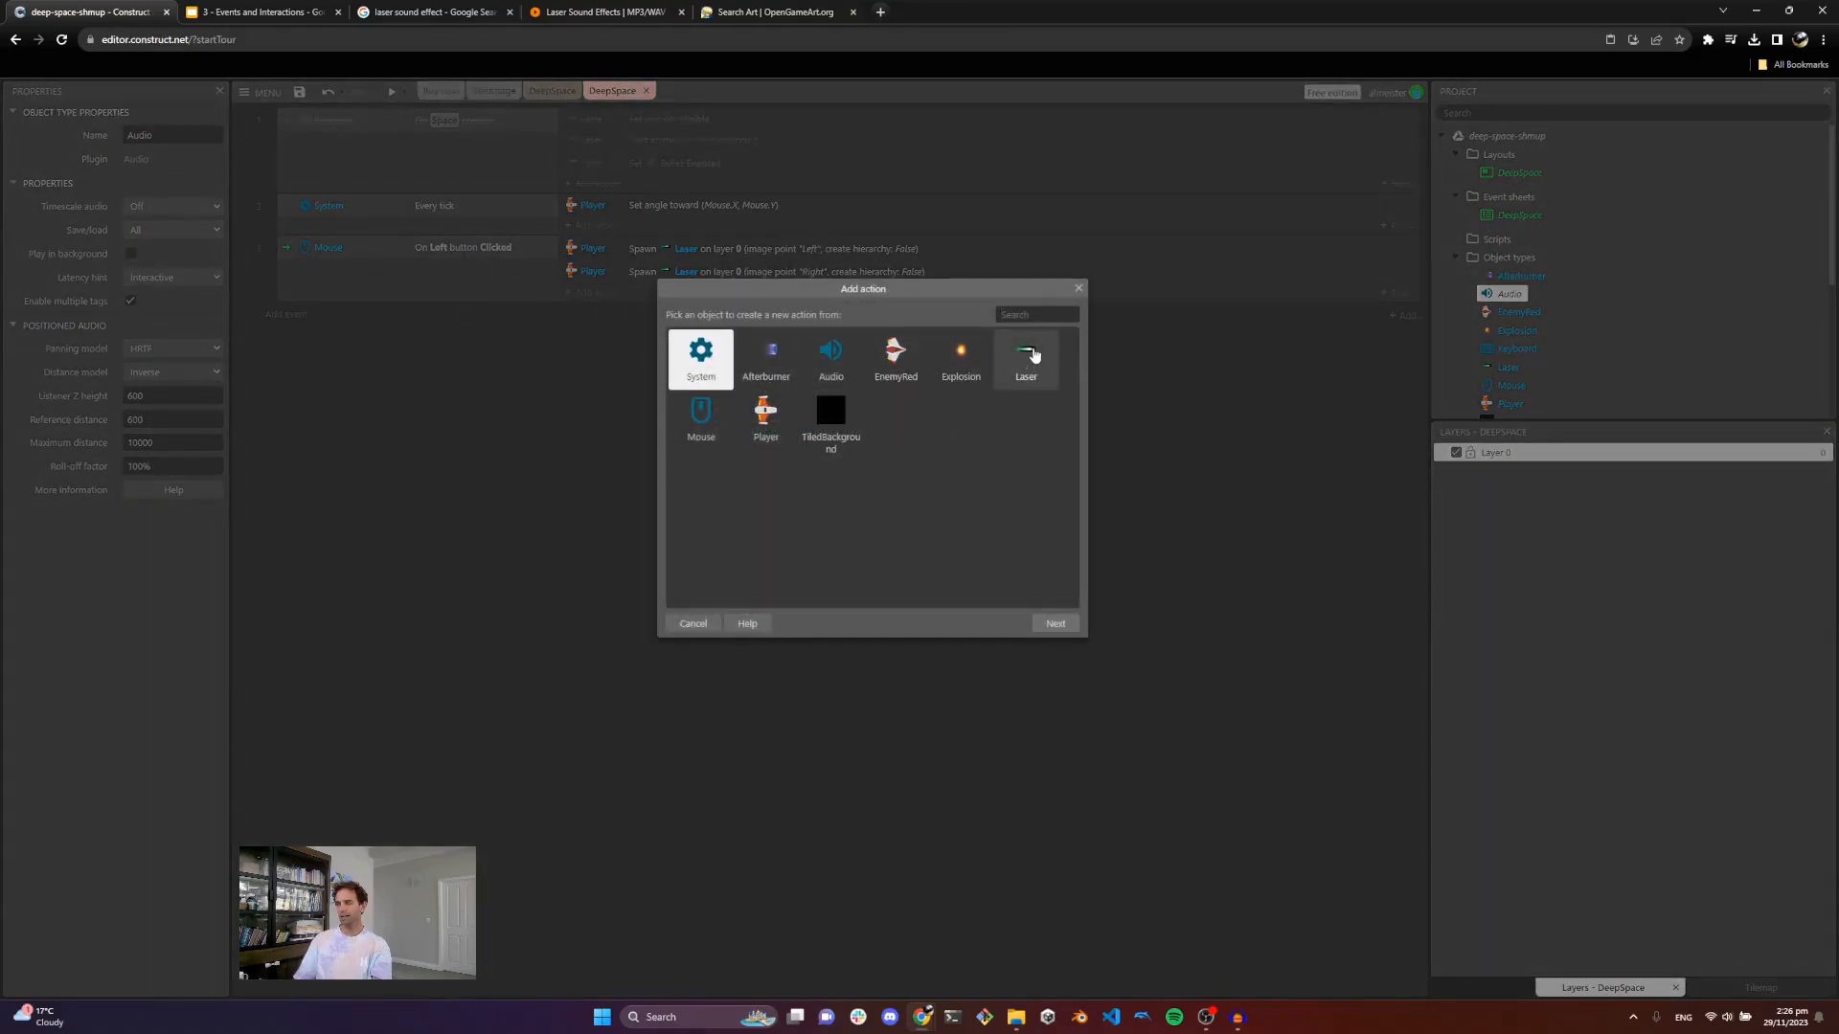
pyautogui.click(829, 359)
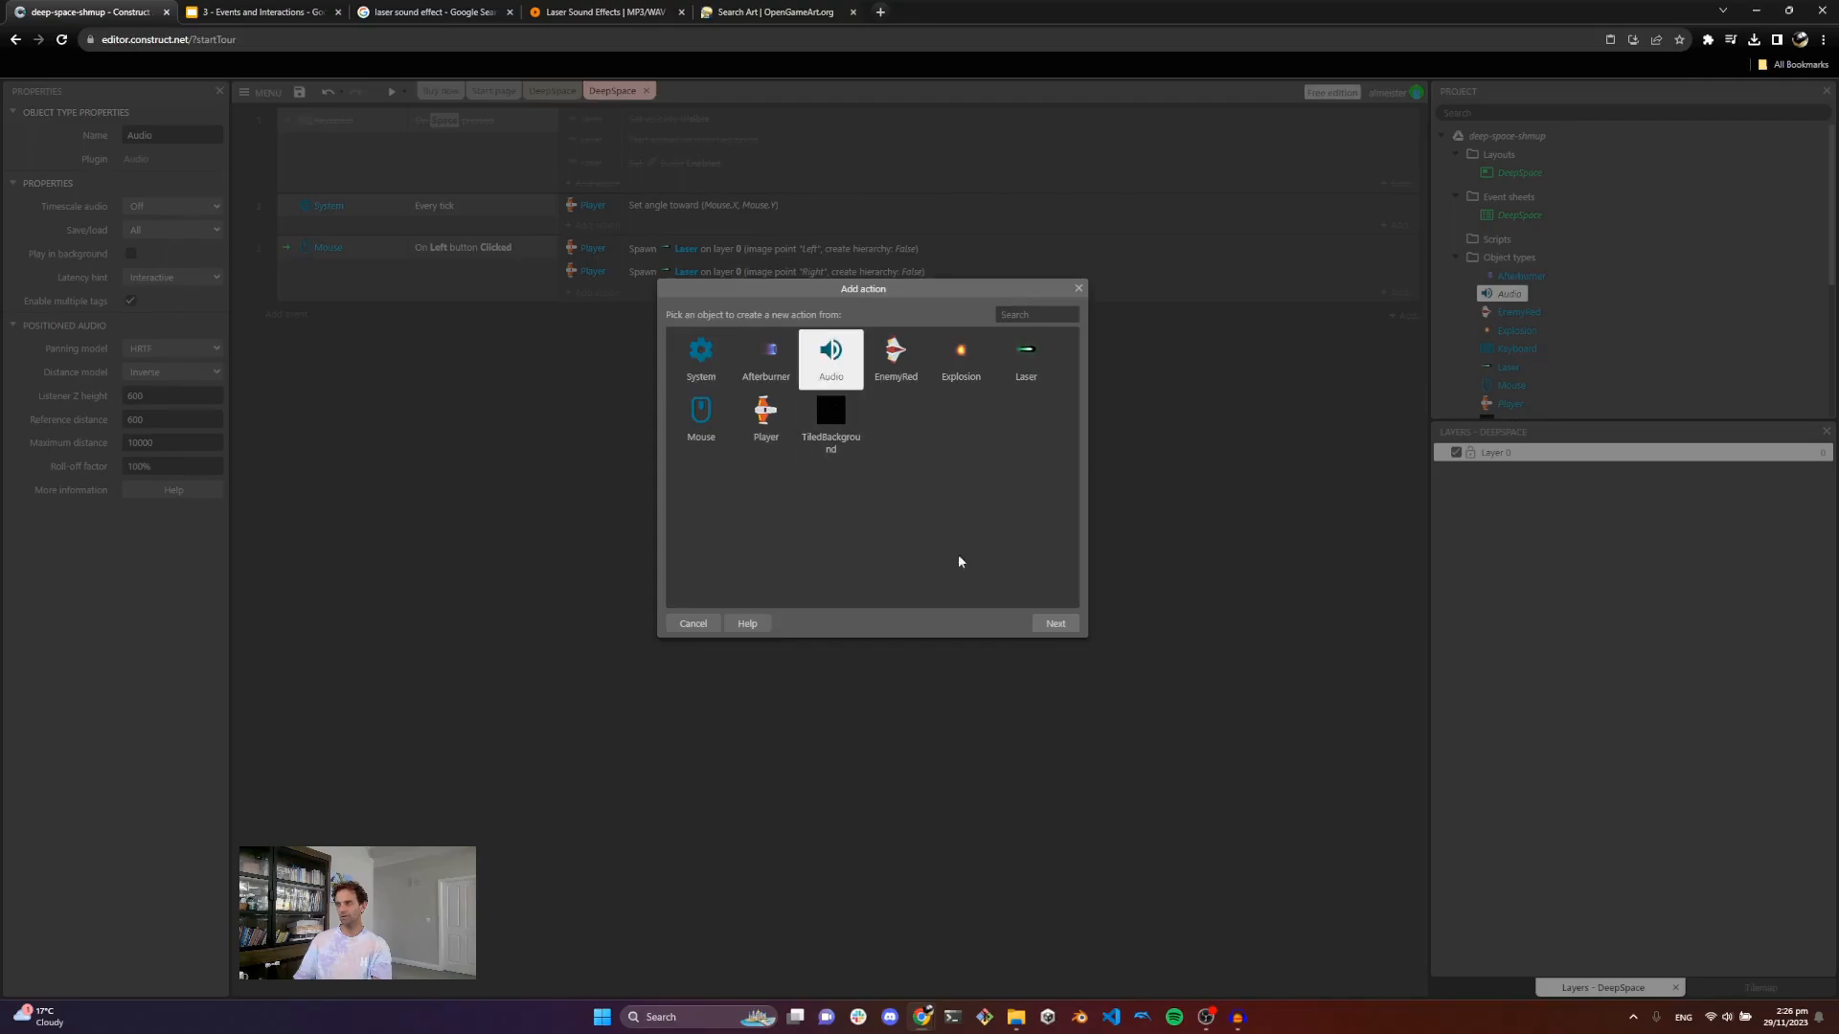
pyautogui.click(1055, 623)
pyautogui.doubleClick(872, 389)
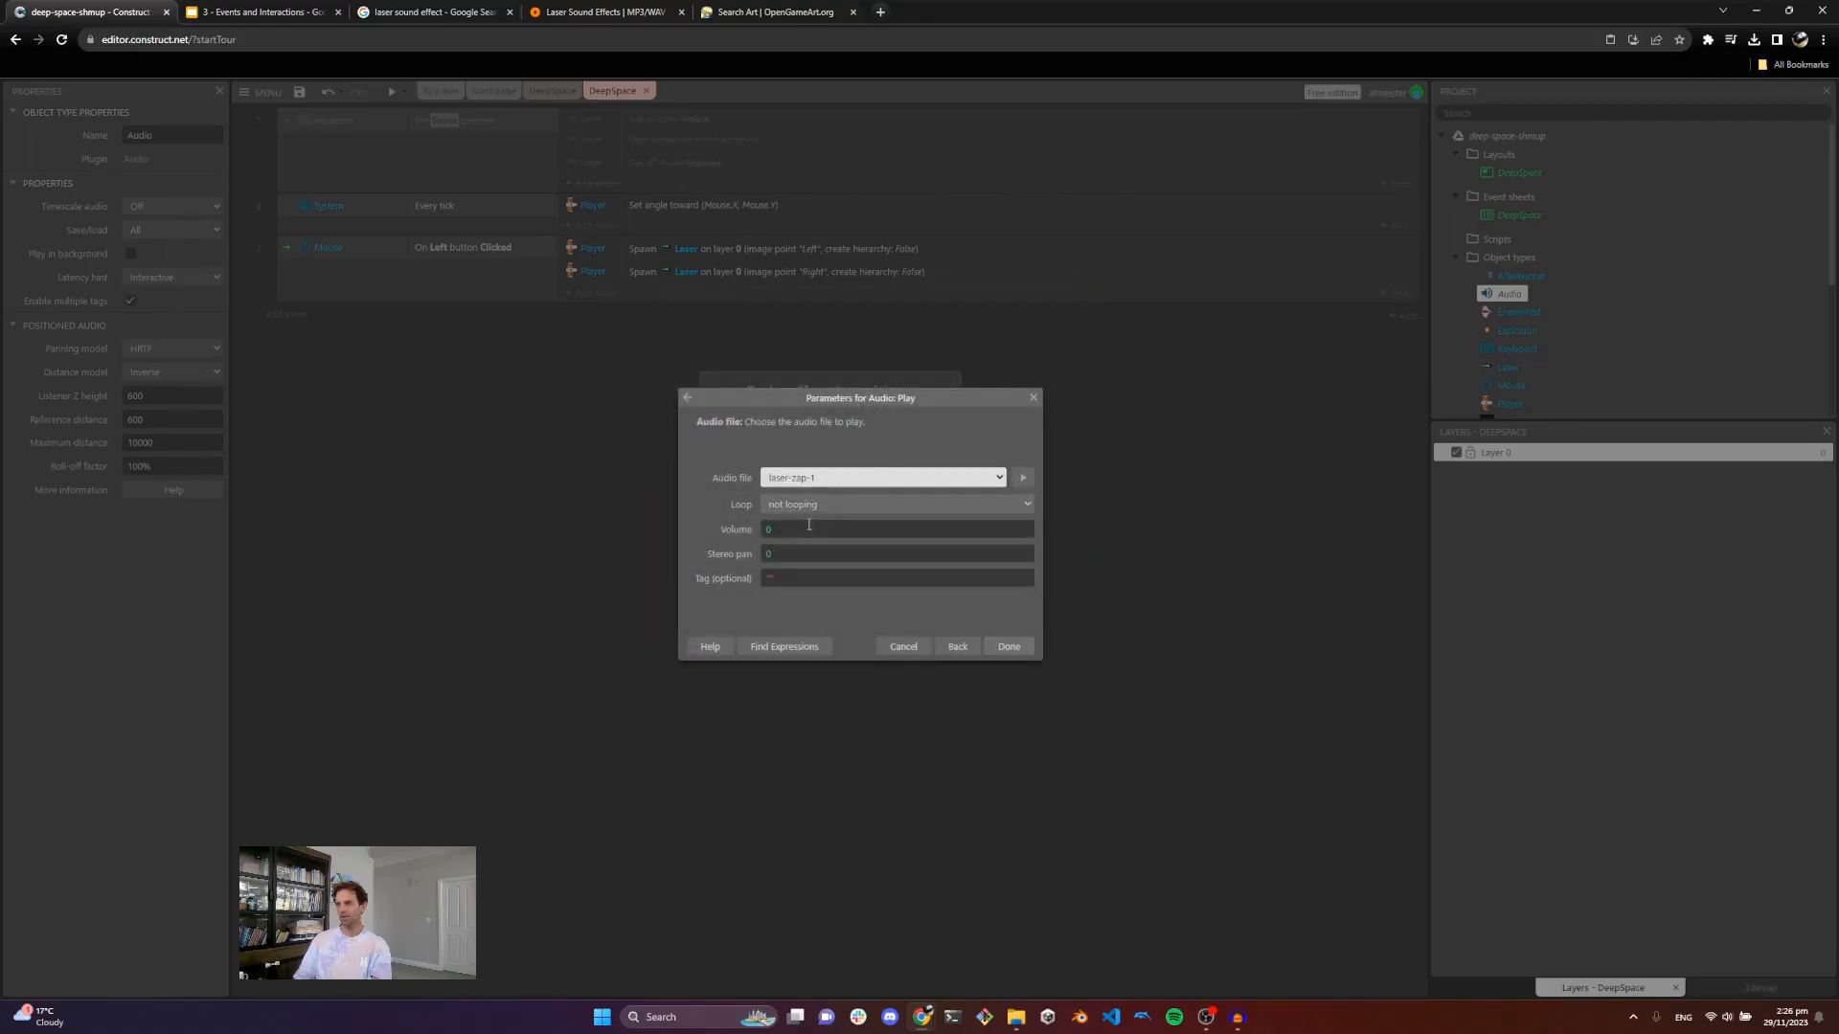
pyautogui.click(813, 480)
pyautogui.click(824, 500)
pyautogui.click(1008, 647)
# Step: Run a preview of the game and fly the ship while firing lasers to hear the sound
pyautogui.click(395, 93)
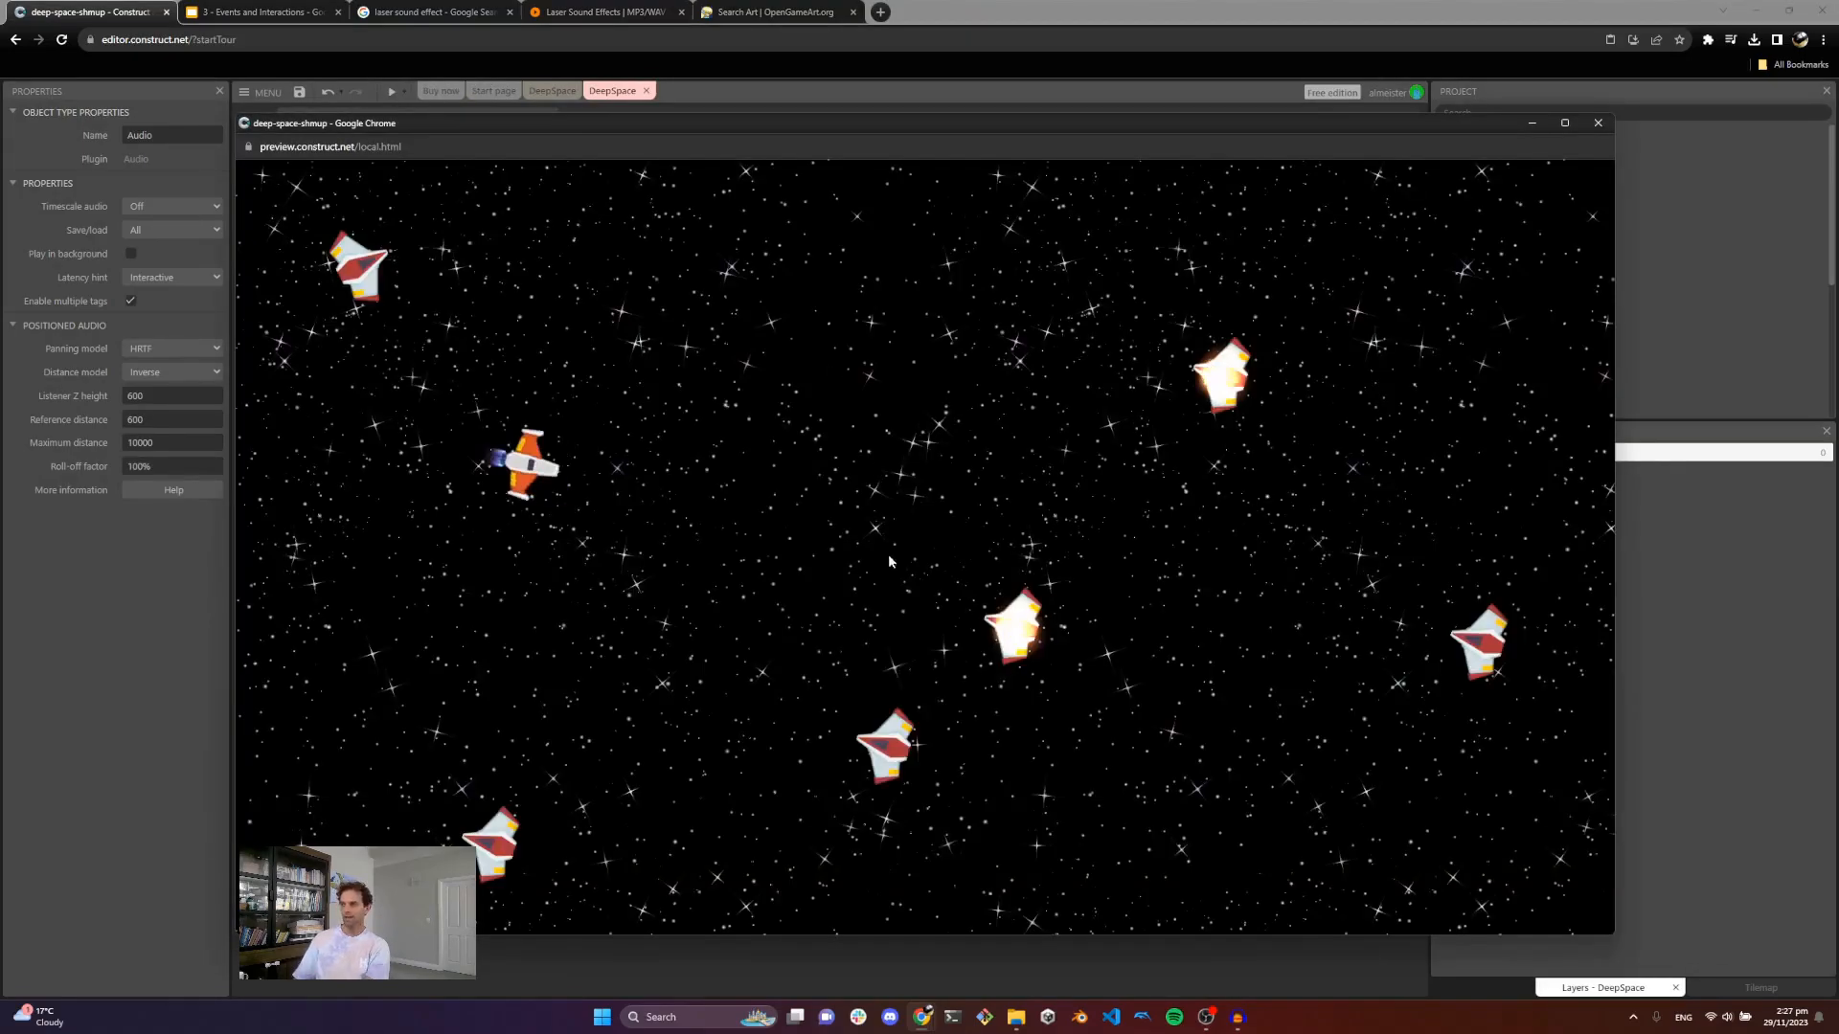
pyautogui.click(825, 452)
pyautogui.press('w')
pyautogui.press('d')
pyautogui.click(948, 431)
pyautogui.click(1039, 431)
pyautogui.click(1071, 424)
pyautogui.press('s')
pyautogui.press('a')
pyautogui.press('w')
pyautogui.click(961, 466)
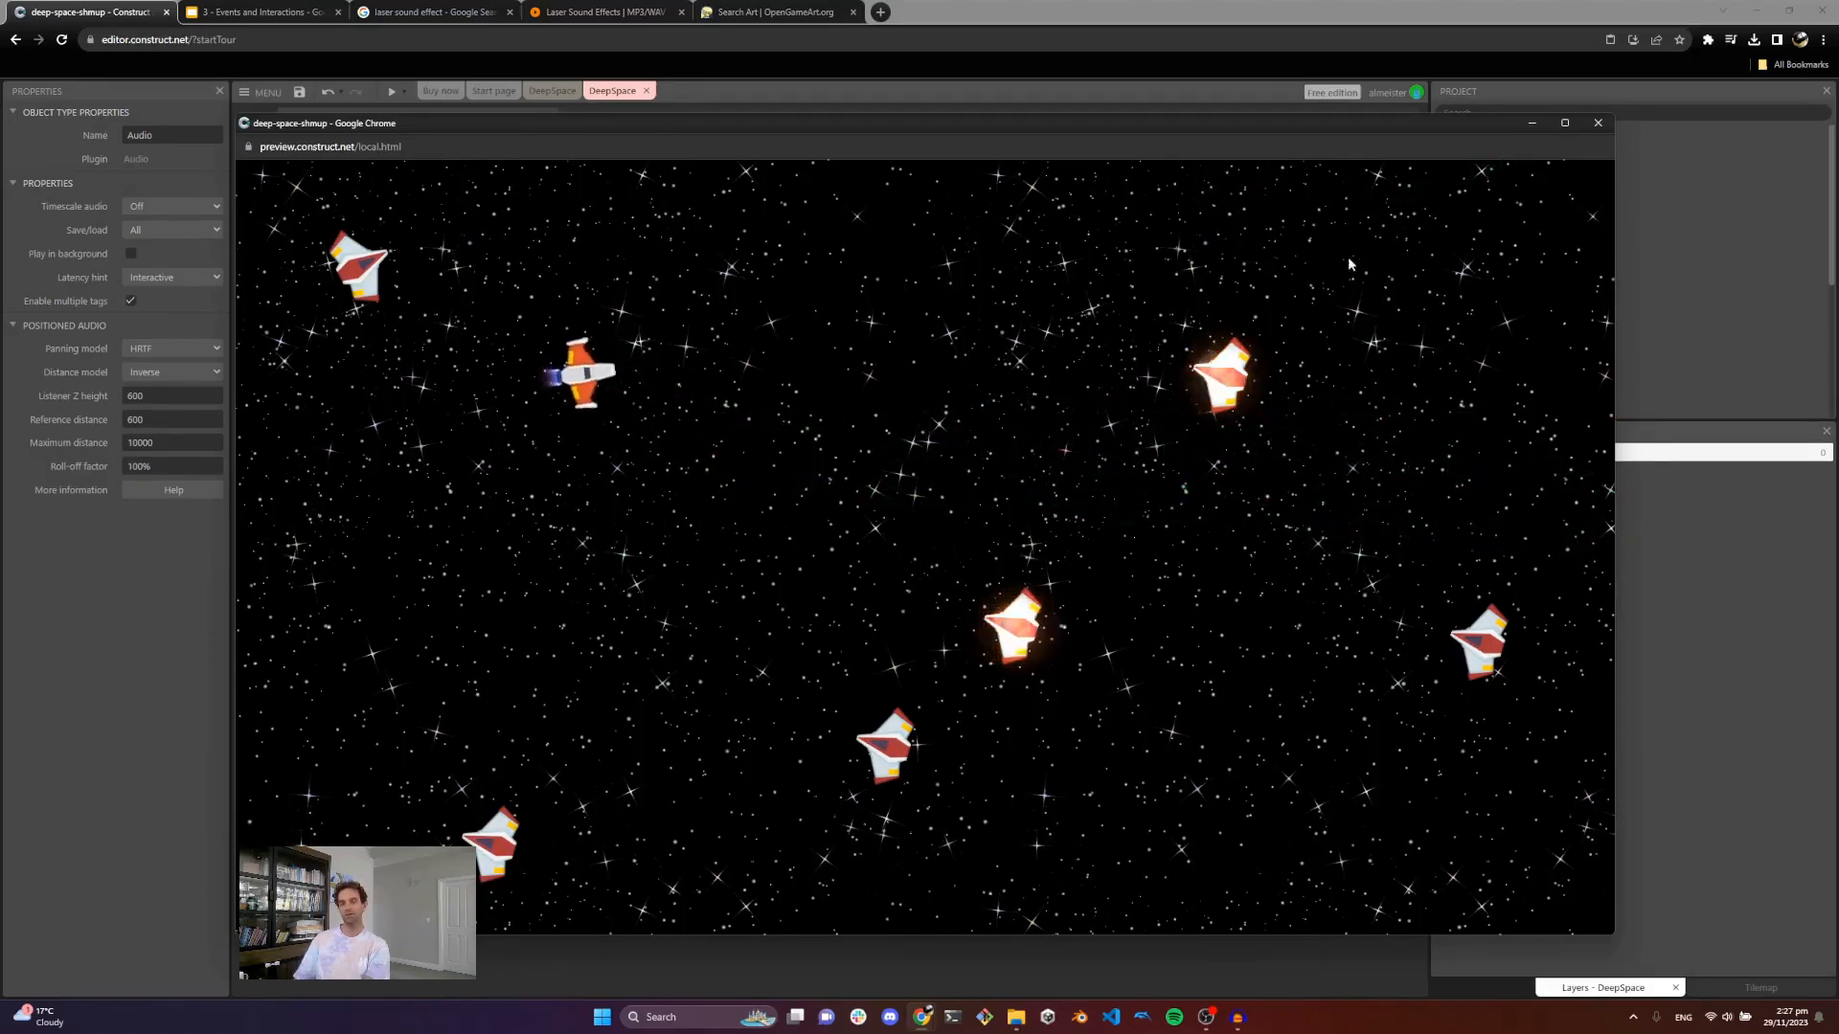
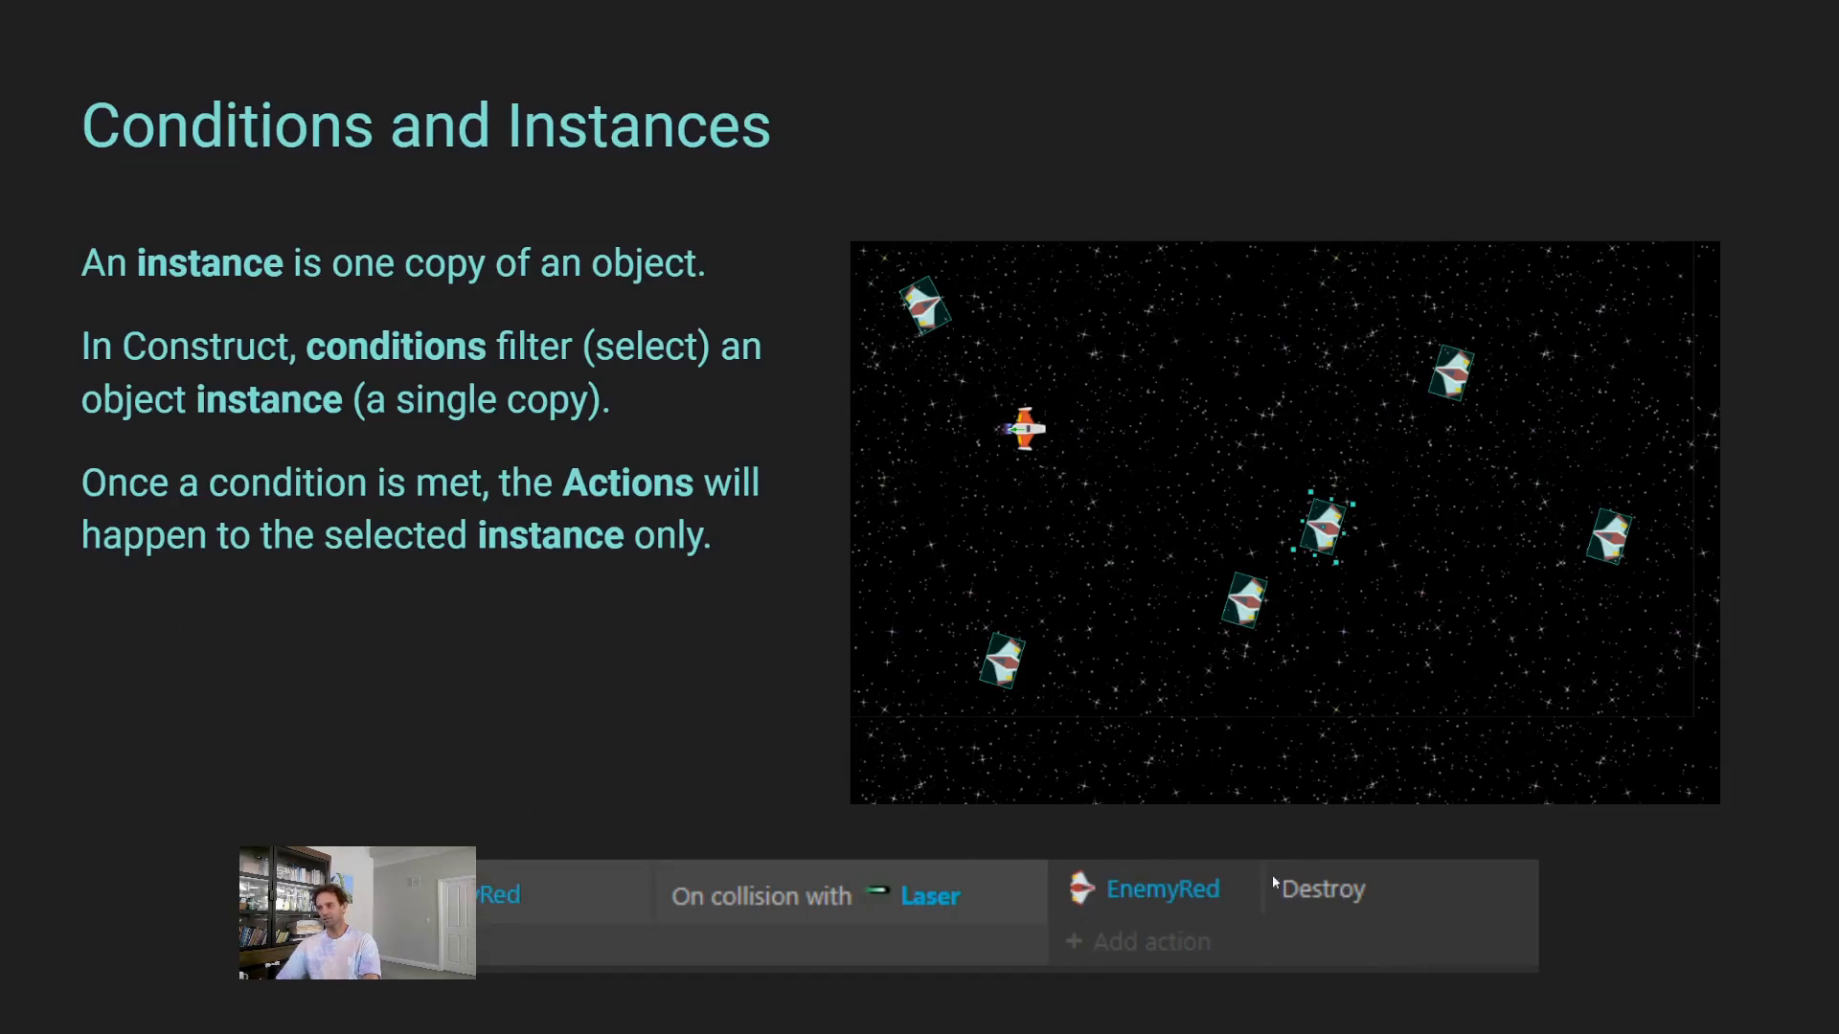
pyautogui.click(1196, 657)
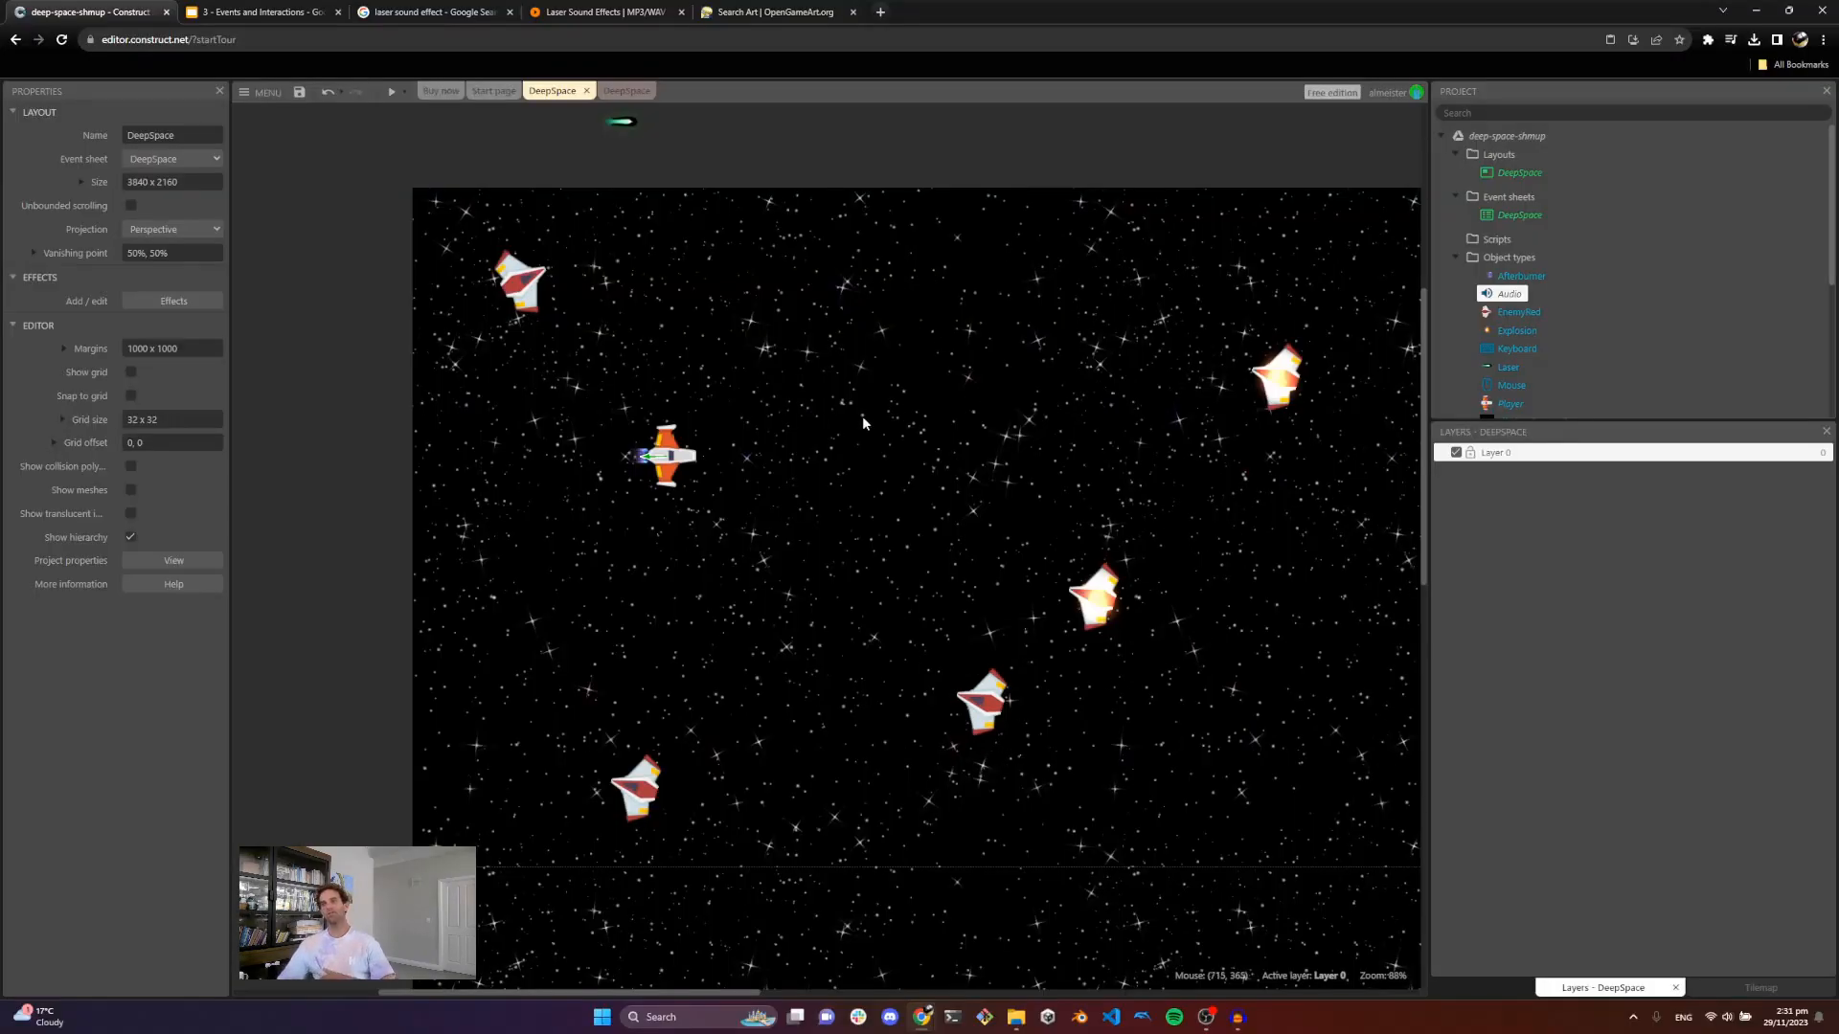
pyautogui.moveTo(865, 421); pyautogui.dragTo(784, 418, button='middle')
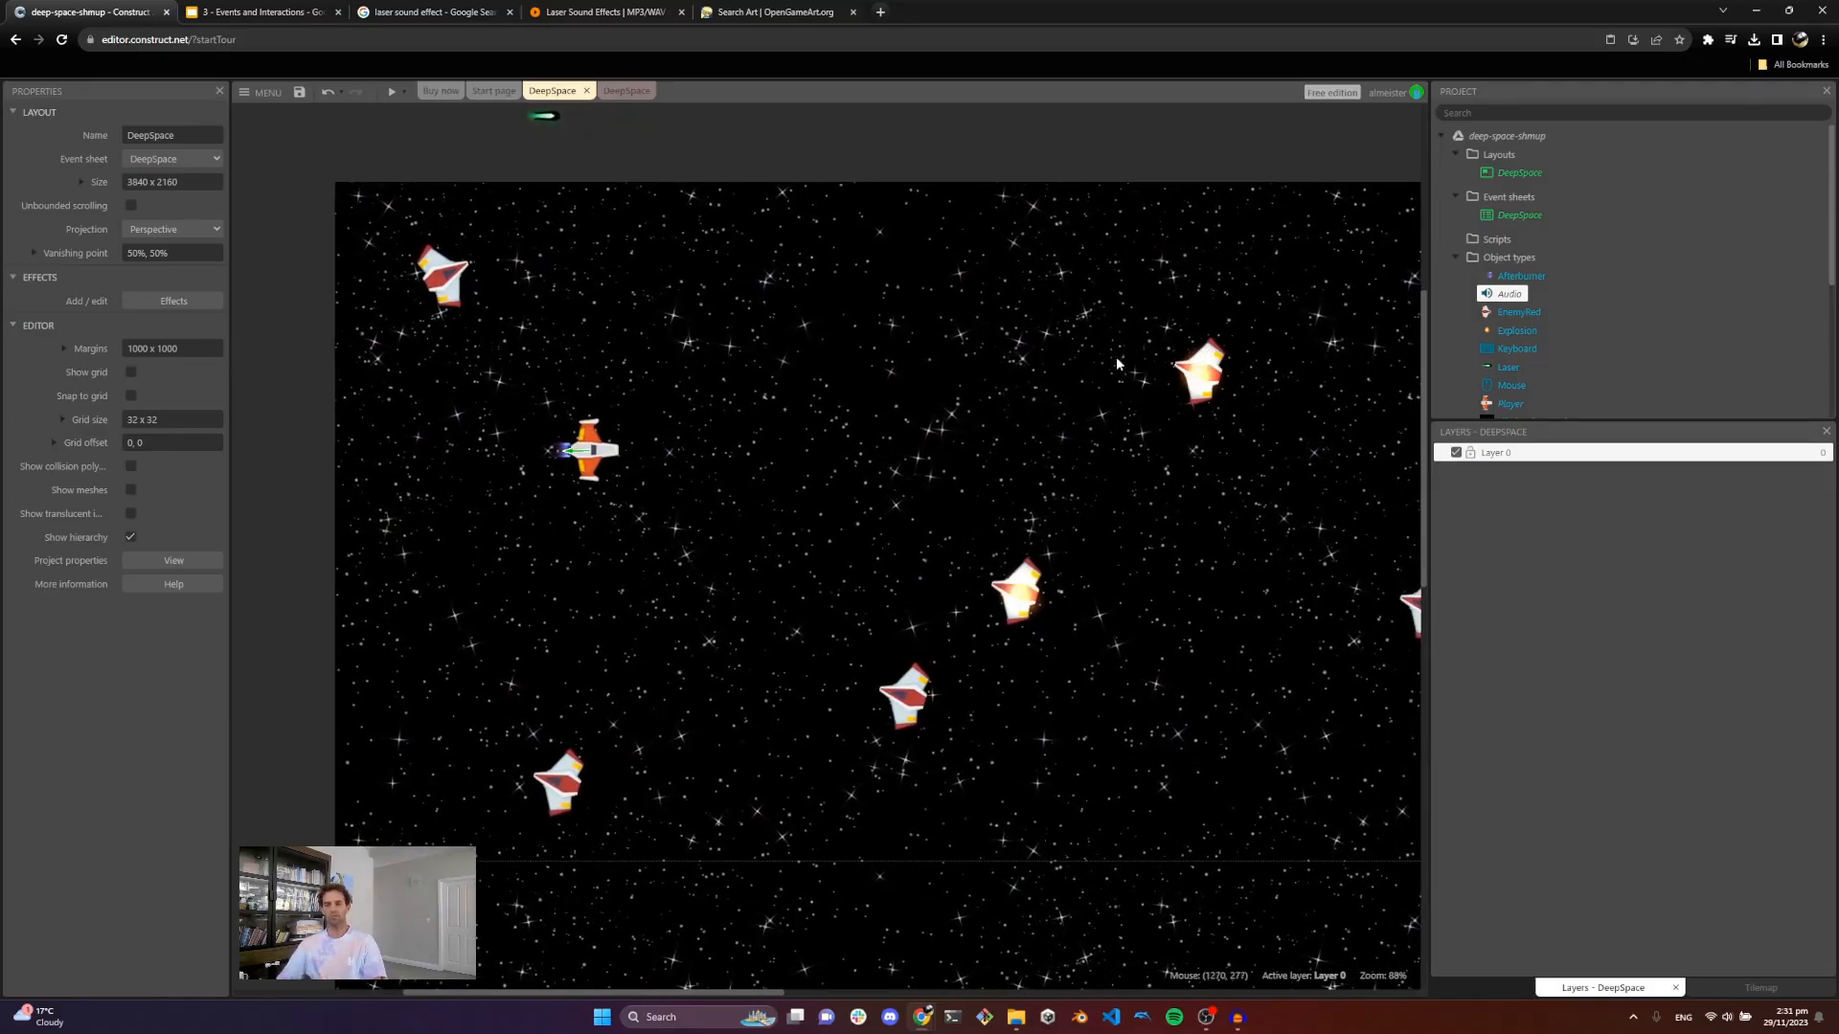
# Step: Place an Explosion instance above the layout area and delete the extra Explosion copy inside the layout
pyautogui.moveTo(1046, 414); pyautogui.dragTo(1074, 521, button='middle')
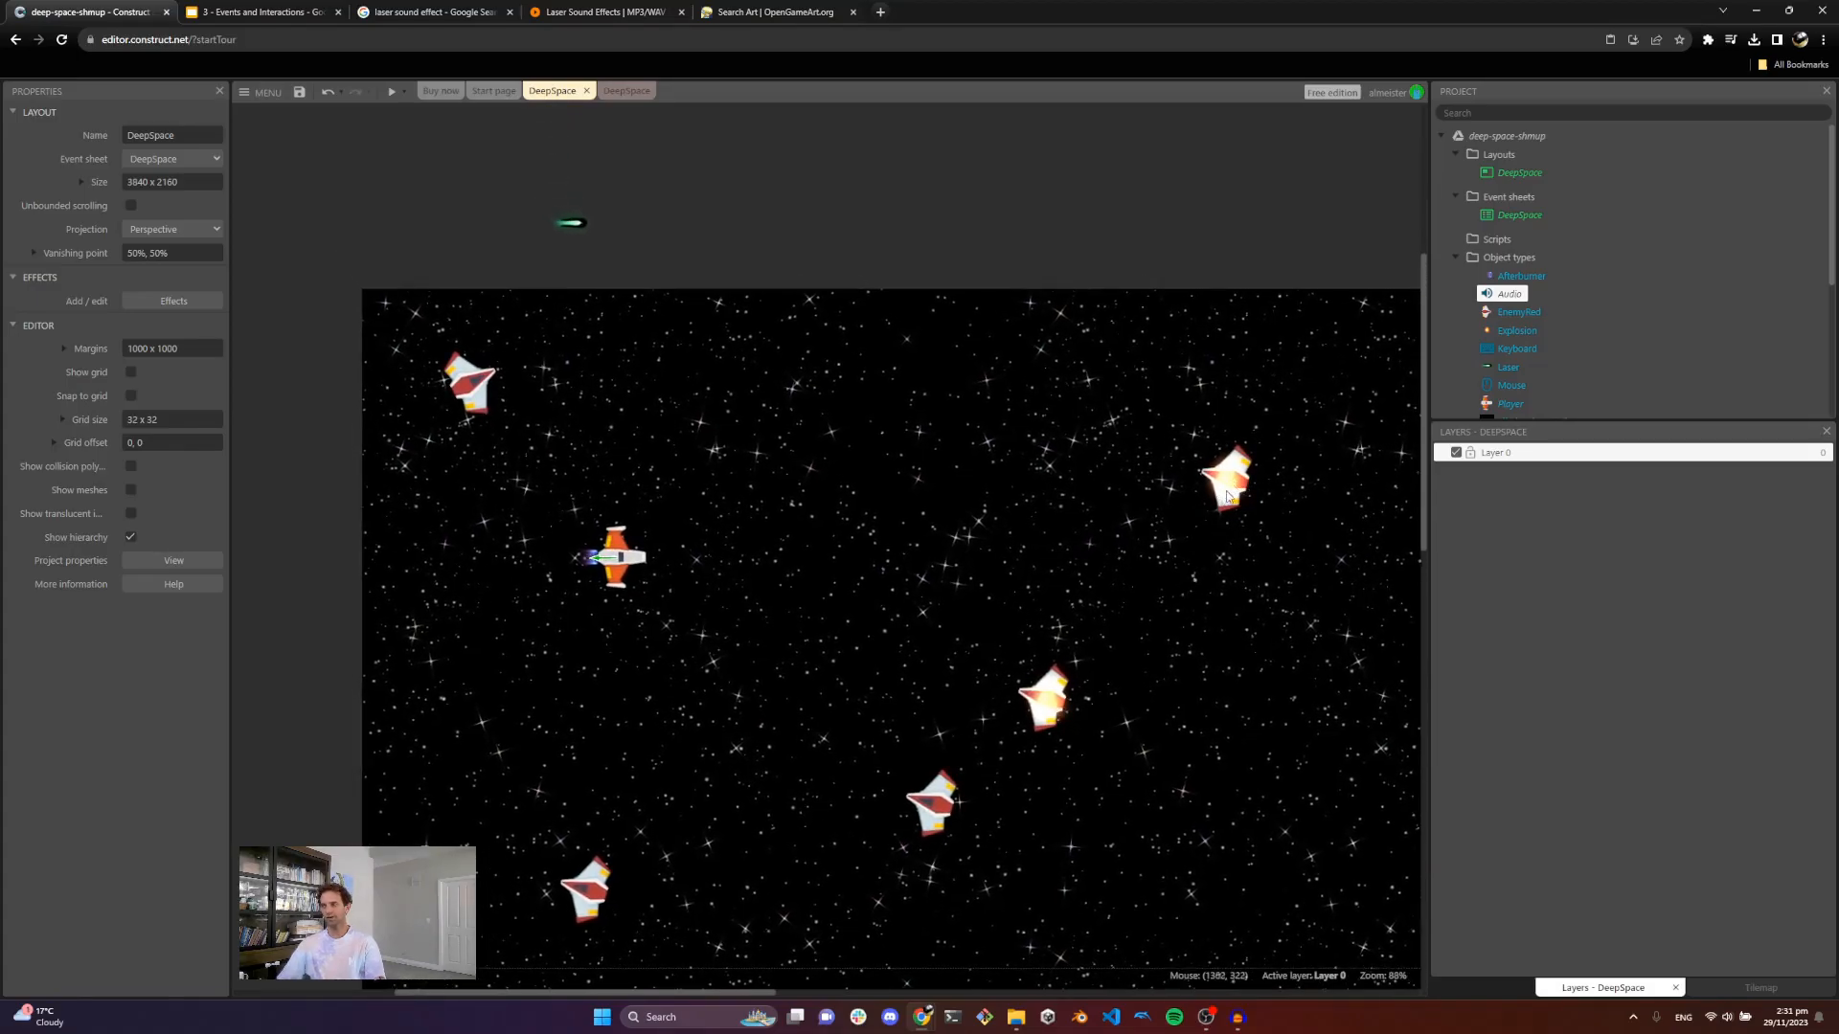
pyautogui.moveTo(1226, 496); pyautogui.dragTo(680, 244)
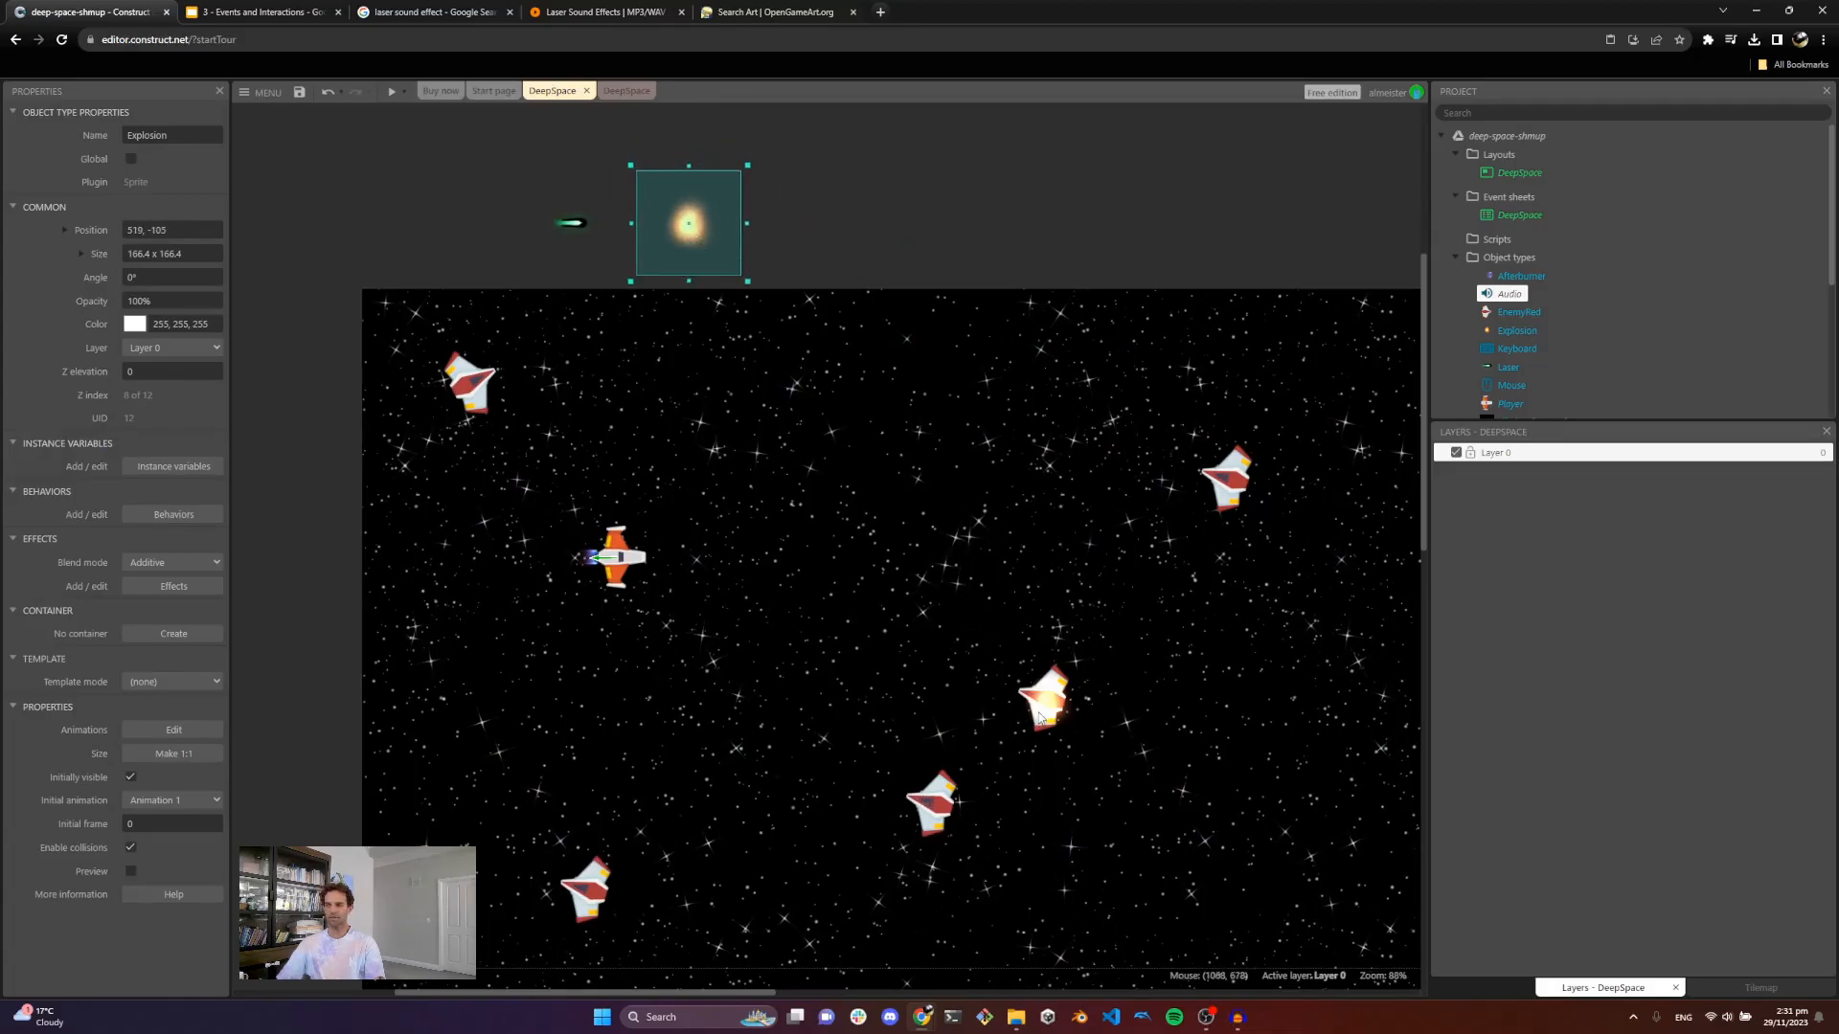
pyautogui.click(1048, 716)
pyautogui.moveTo(1057, 683); pyautogui.dragTo(1055, 548)
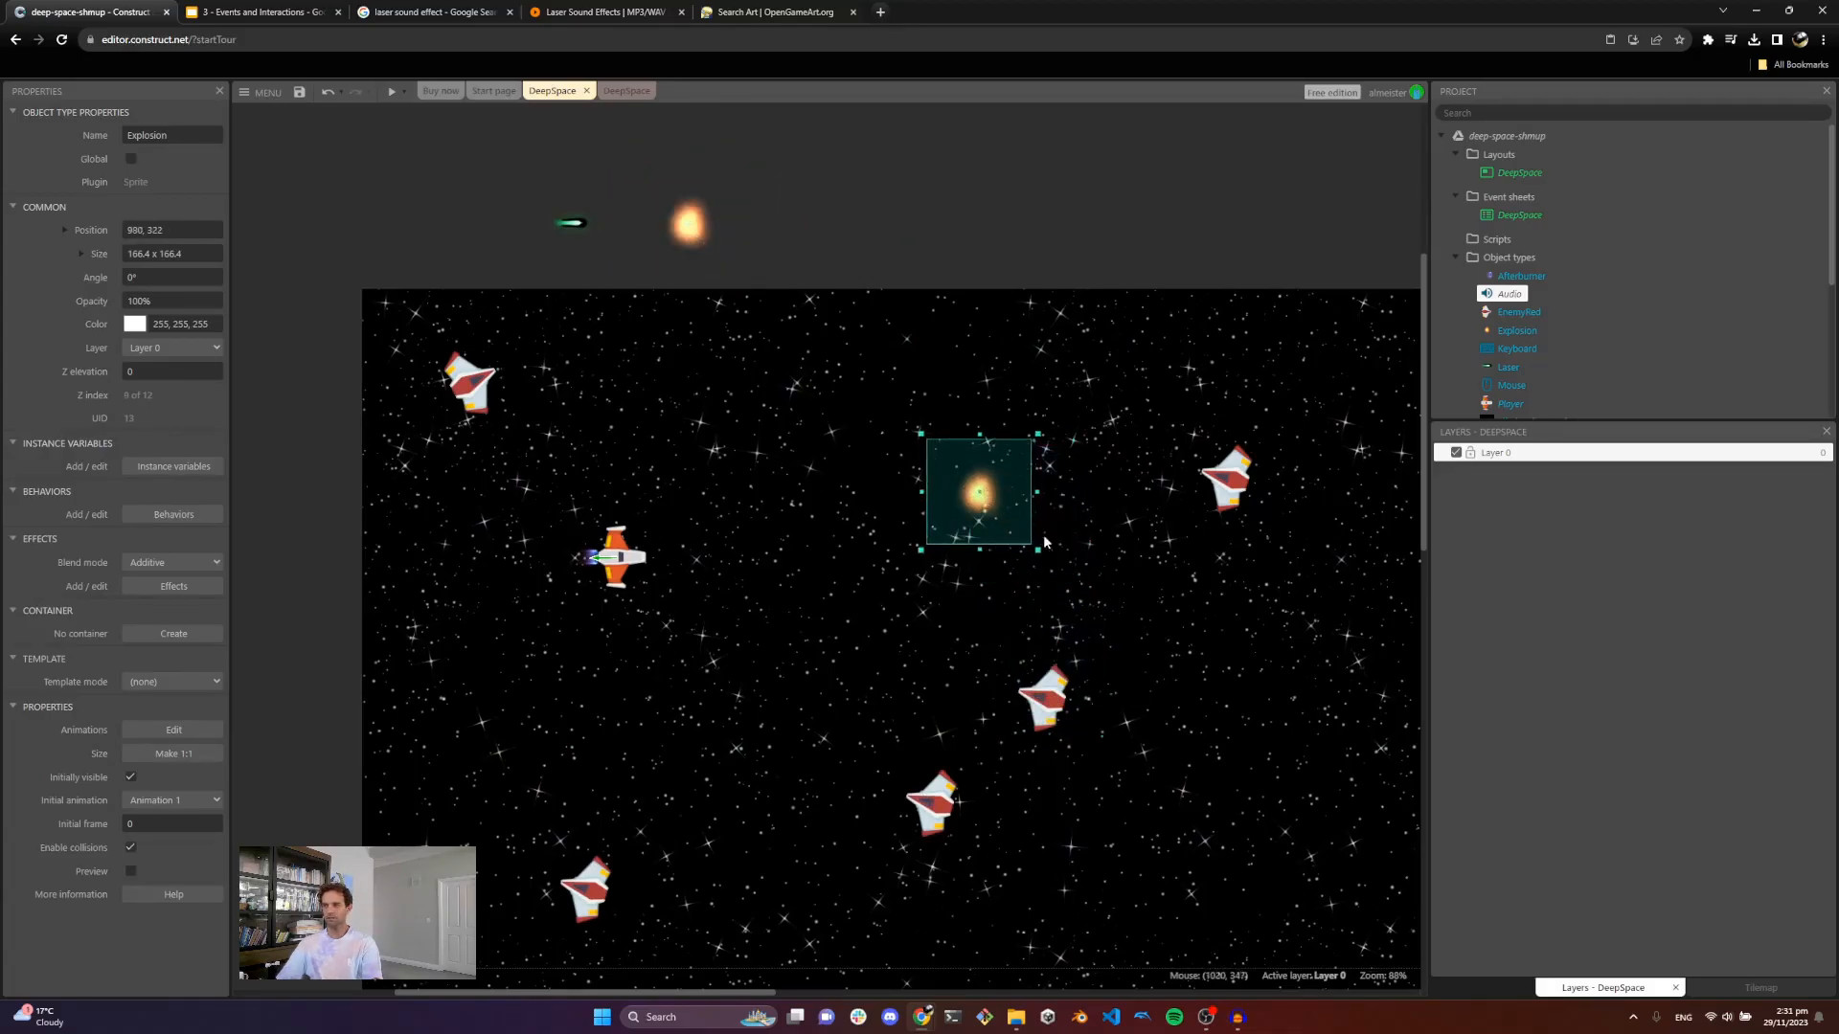
pyautogui.press('Delete')
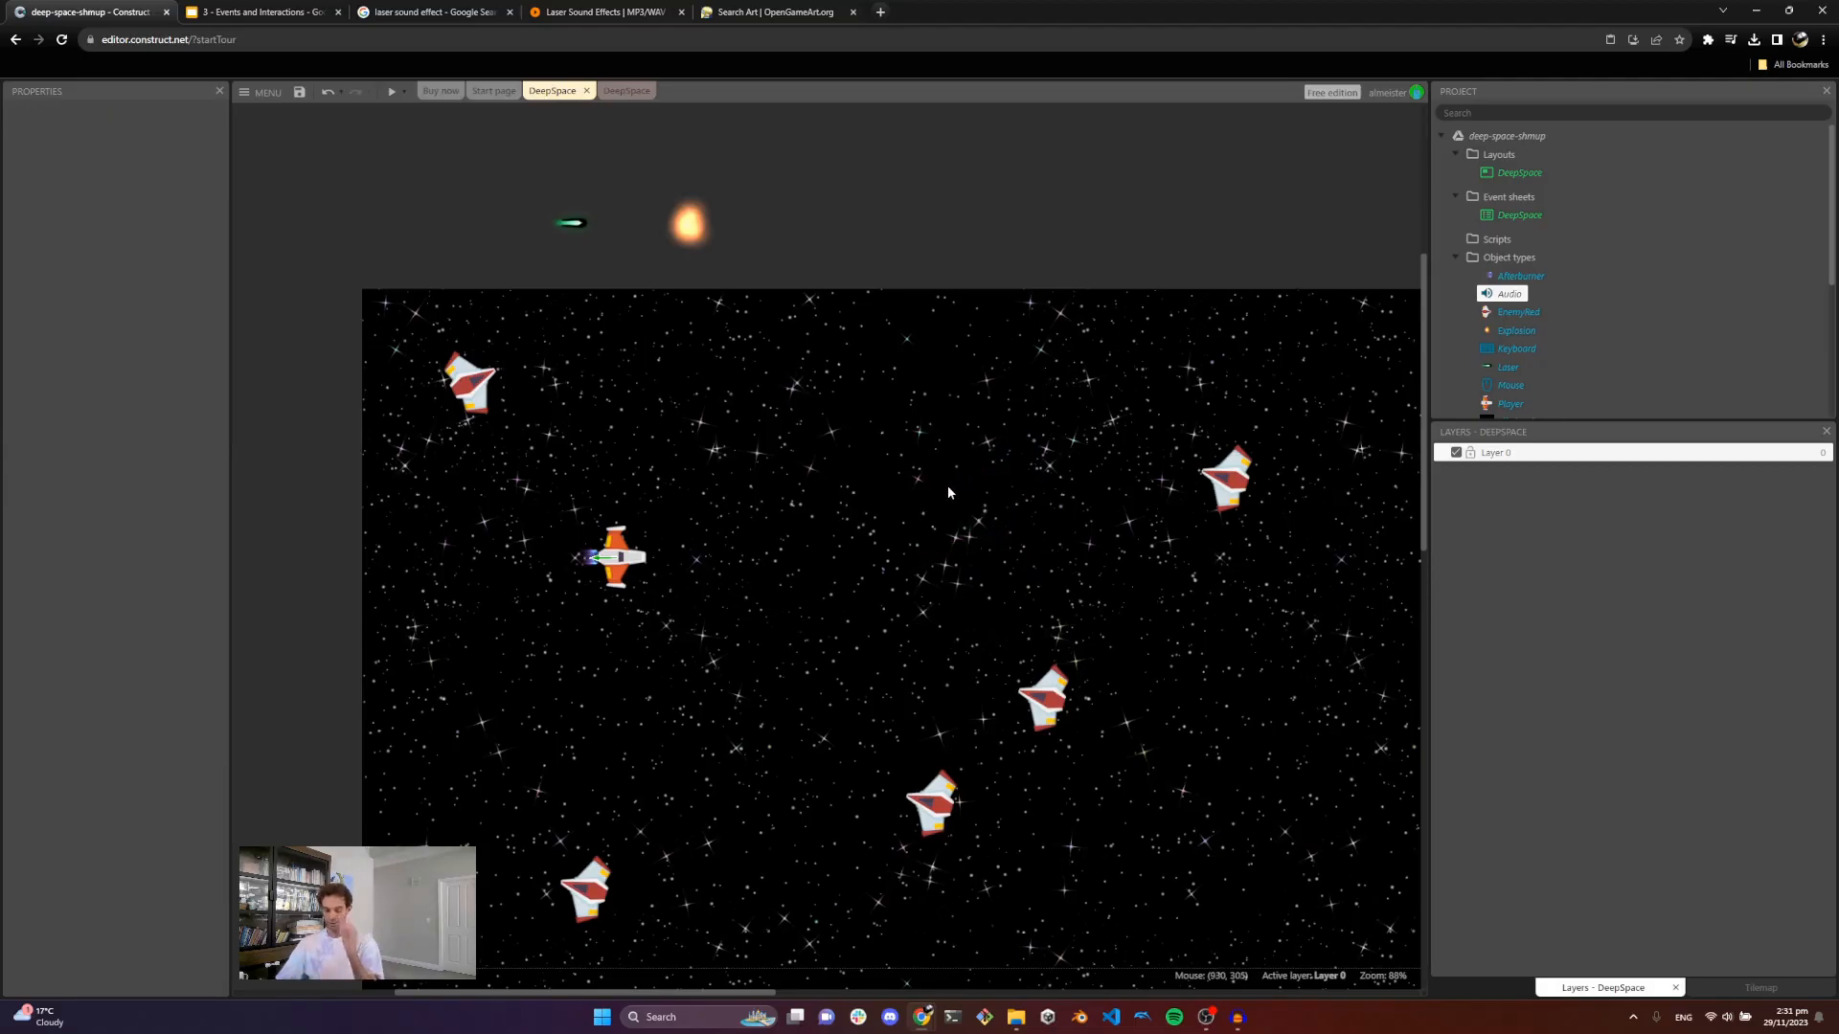
# Step: Add a new event with the EnemyRed condition On collision with another object, choosing Laser as the object
pyautogui.keyDown('ctrl'); pyautogui.scroll(-5, 950, 515); pyautogui.keyUp('ctrl')
pyautogui.keyDown('ctrl'); pyautogui.scroll(5, 950, 513); pyautogui.keyUp('ctrl')
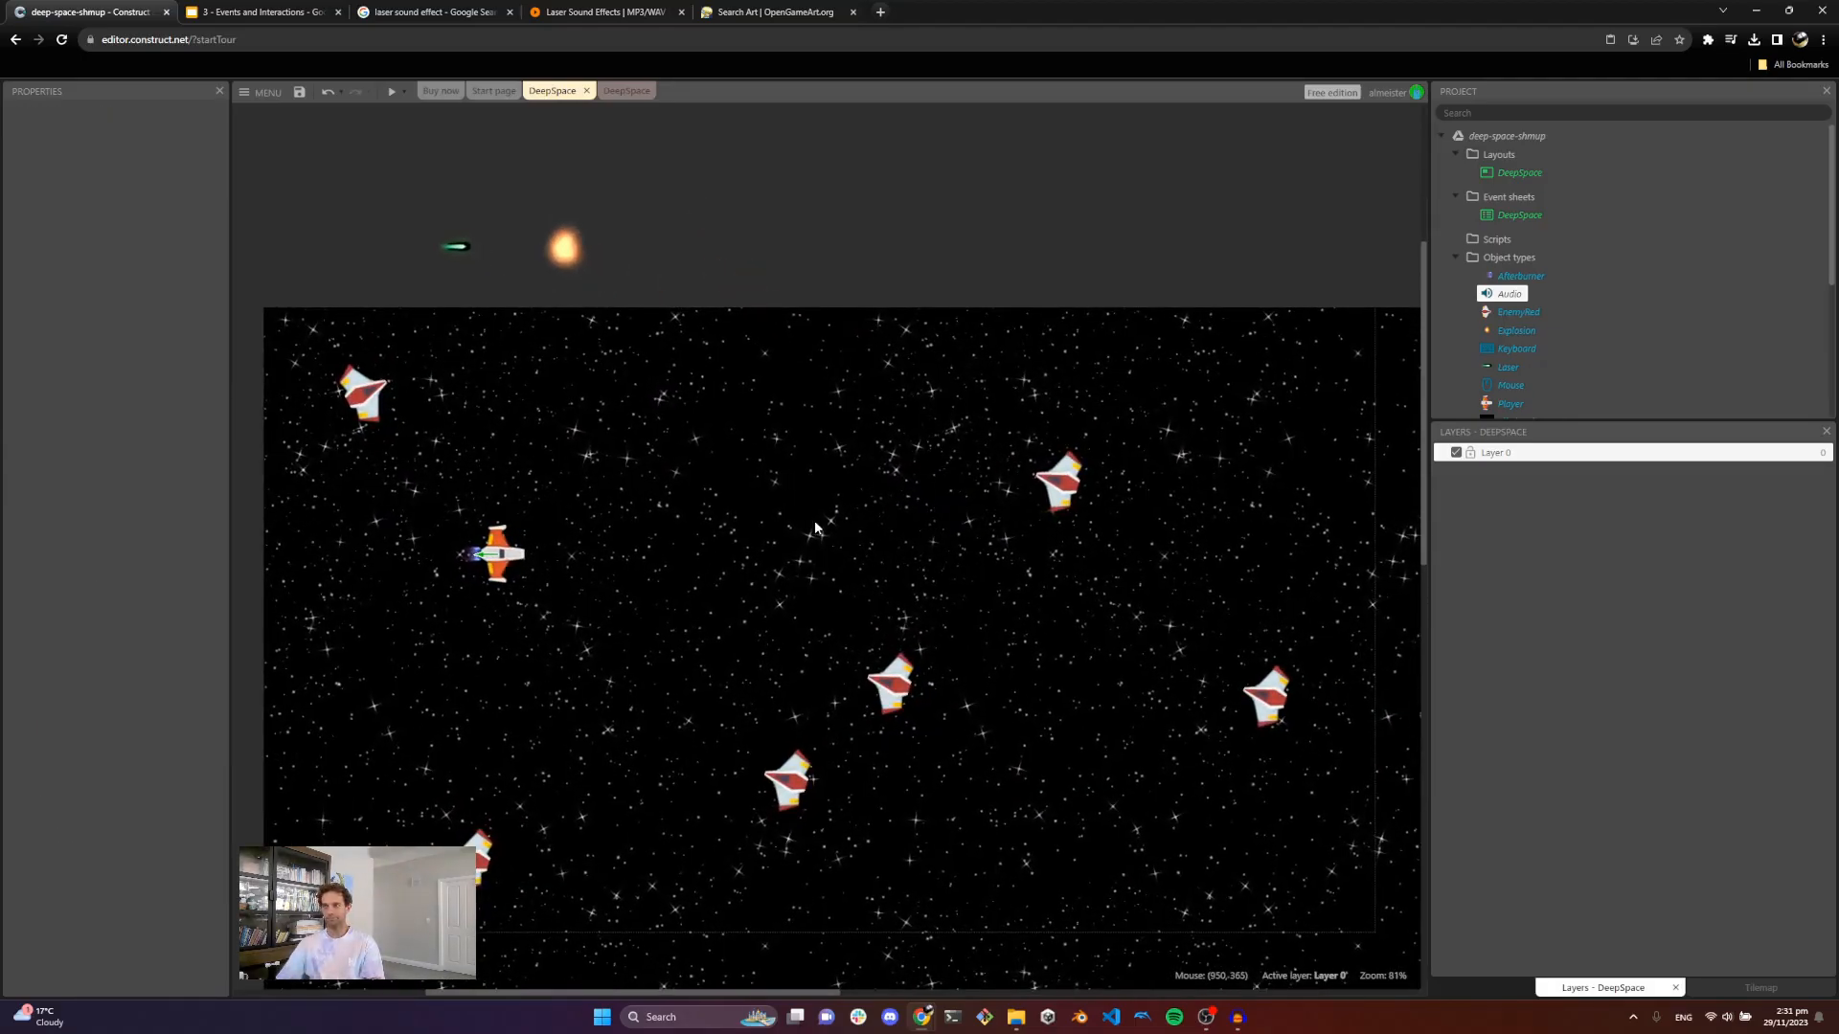
pyautogui.click(621, 91)
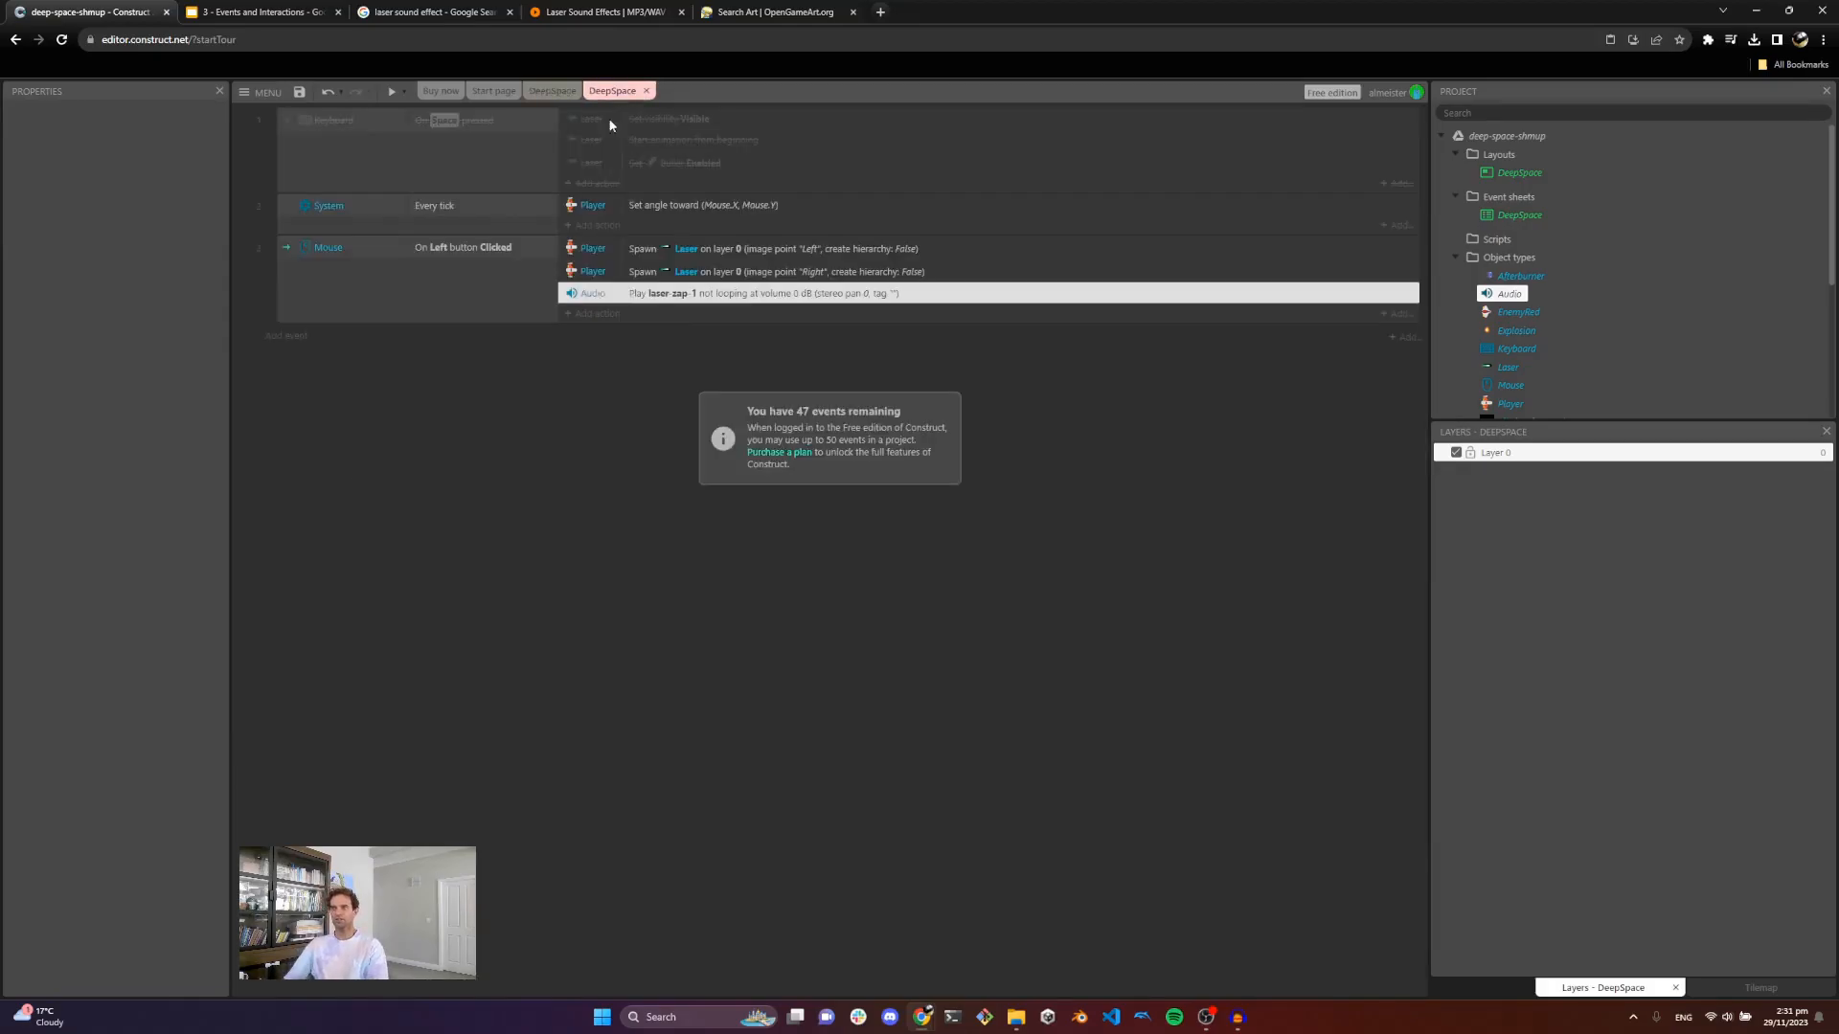
pyautogui.click(279, 335)
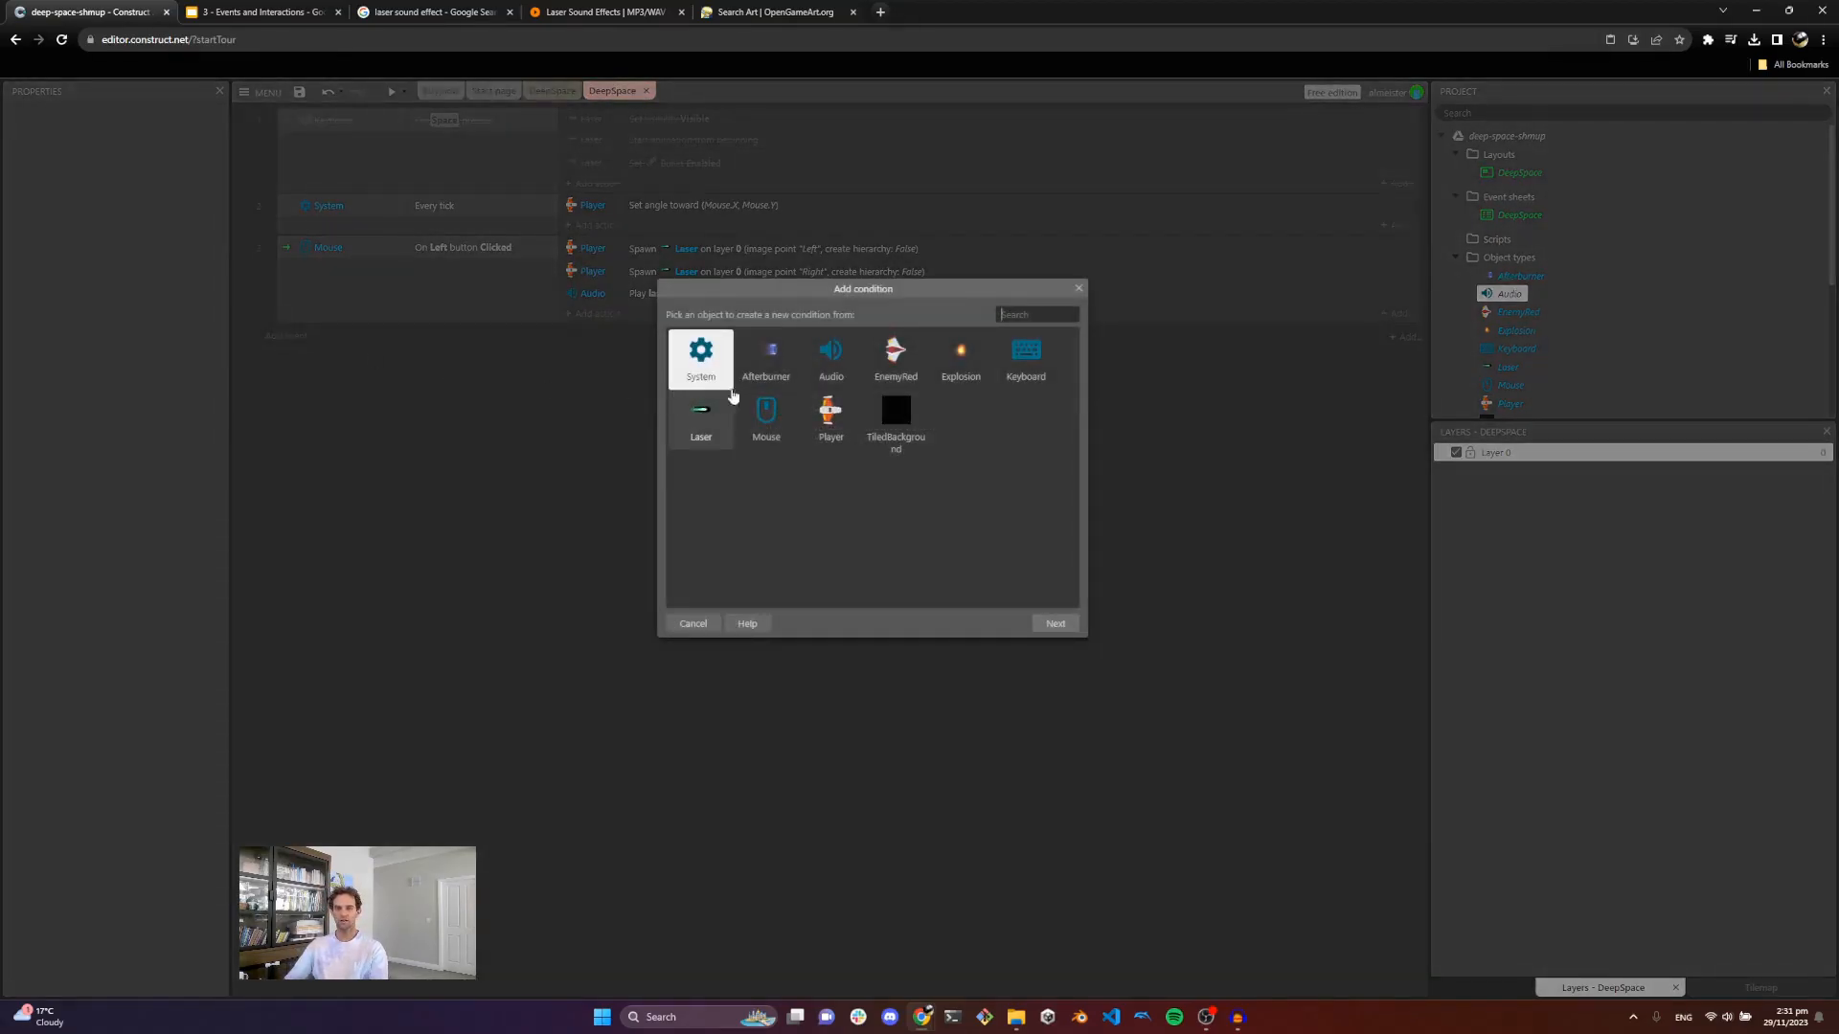
pyautogui.doubleClick(891, 364)
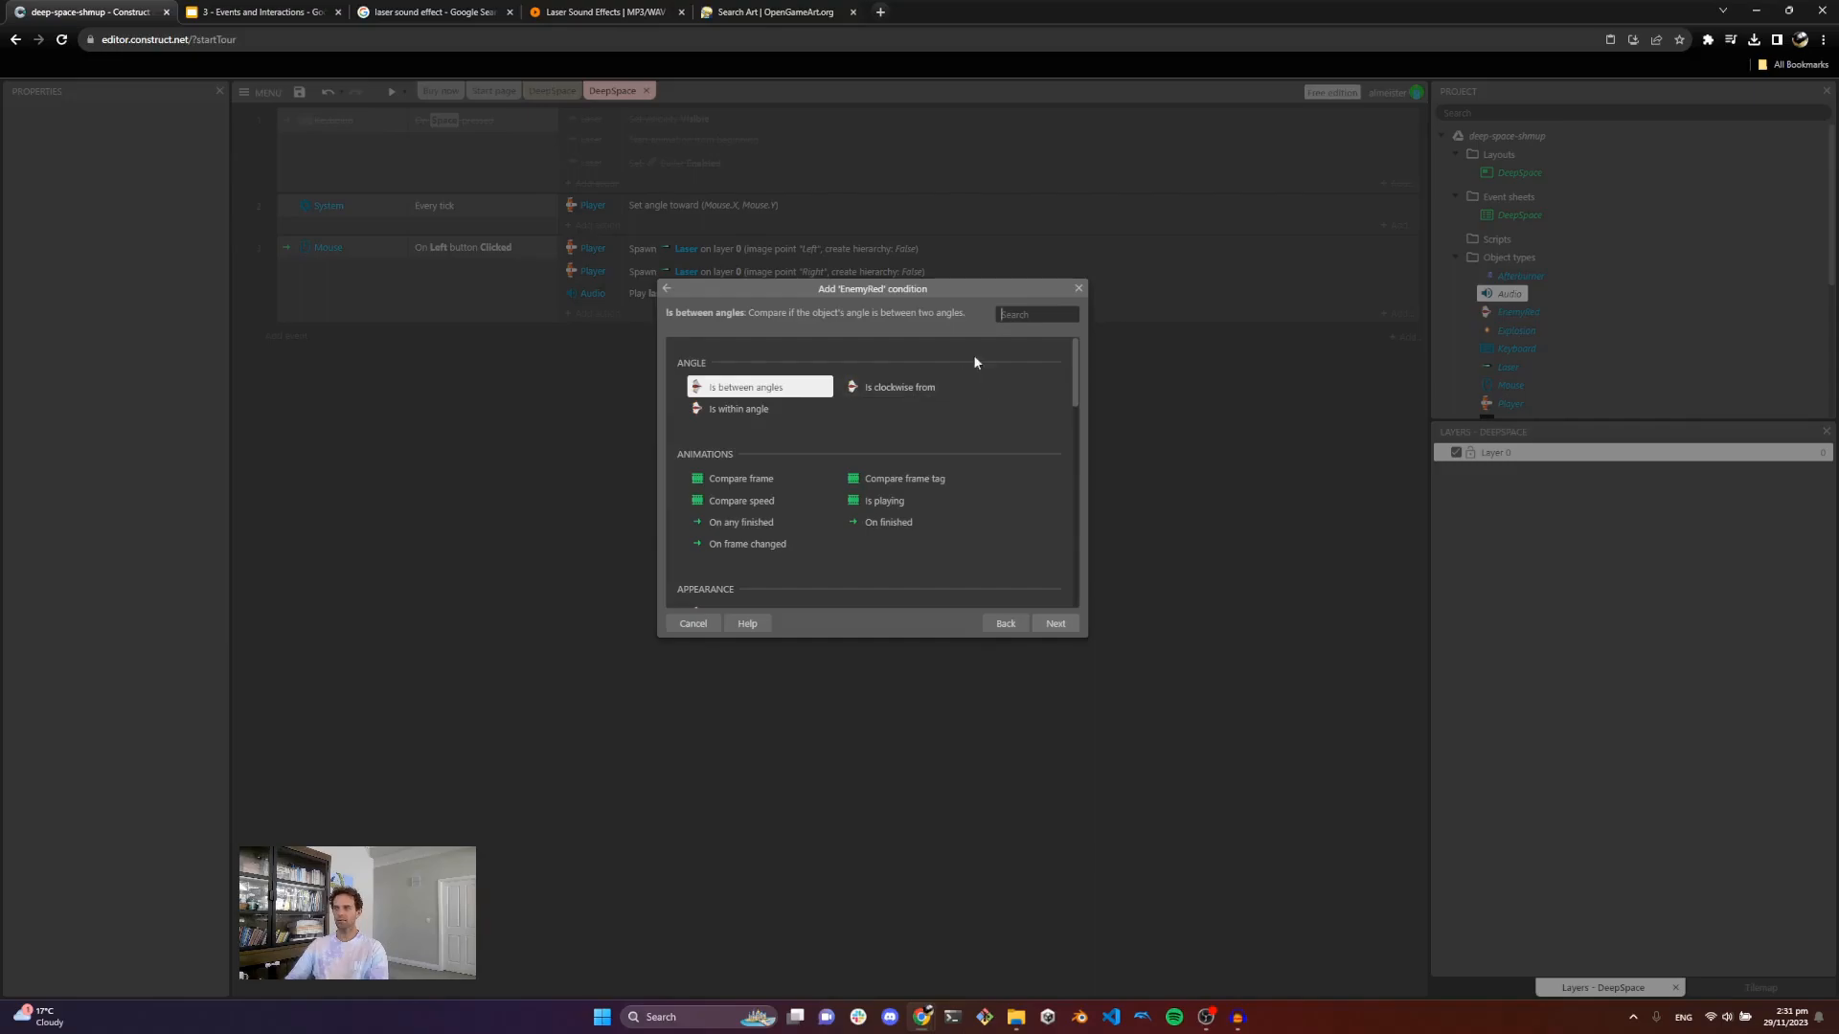
pyautogui.click(1028, 313)
pyautogui.write('coll')
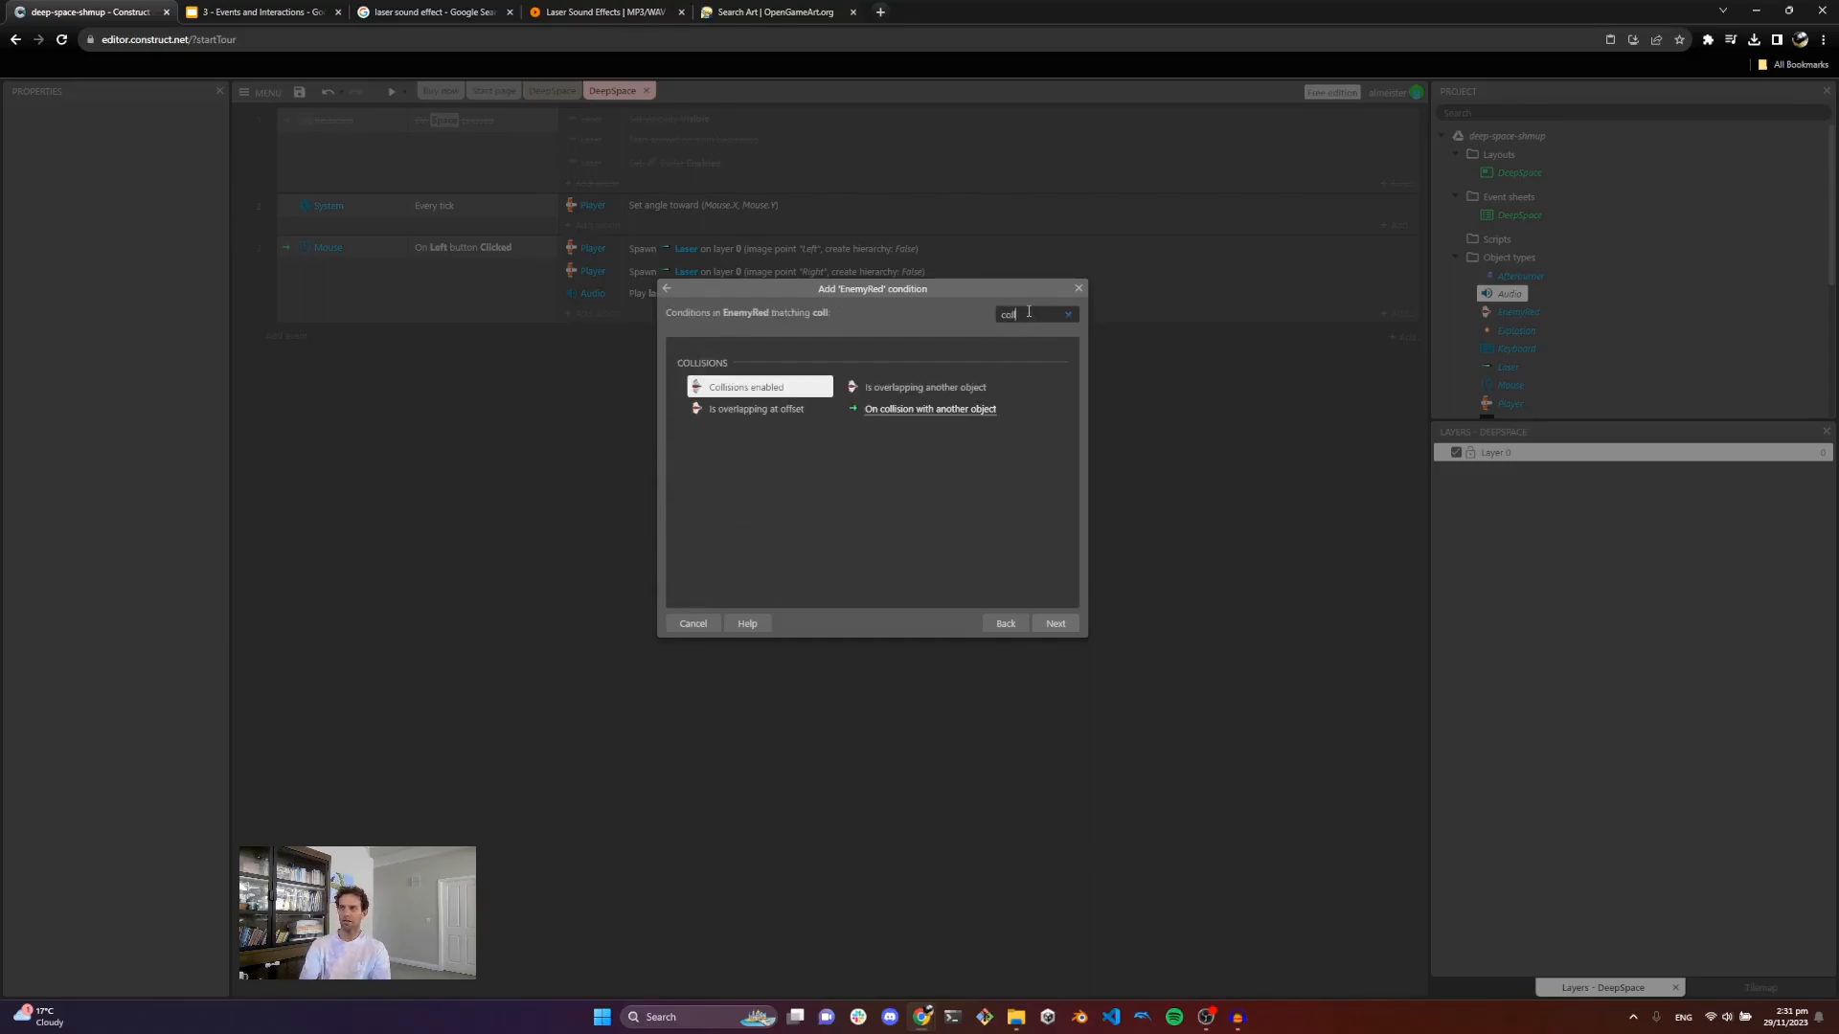
pyautogui.doubleClick(927, 418)
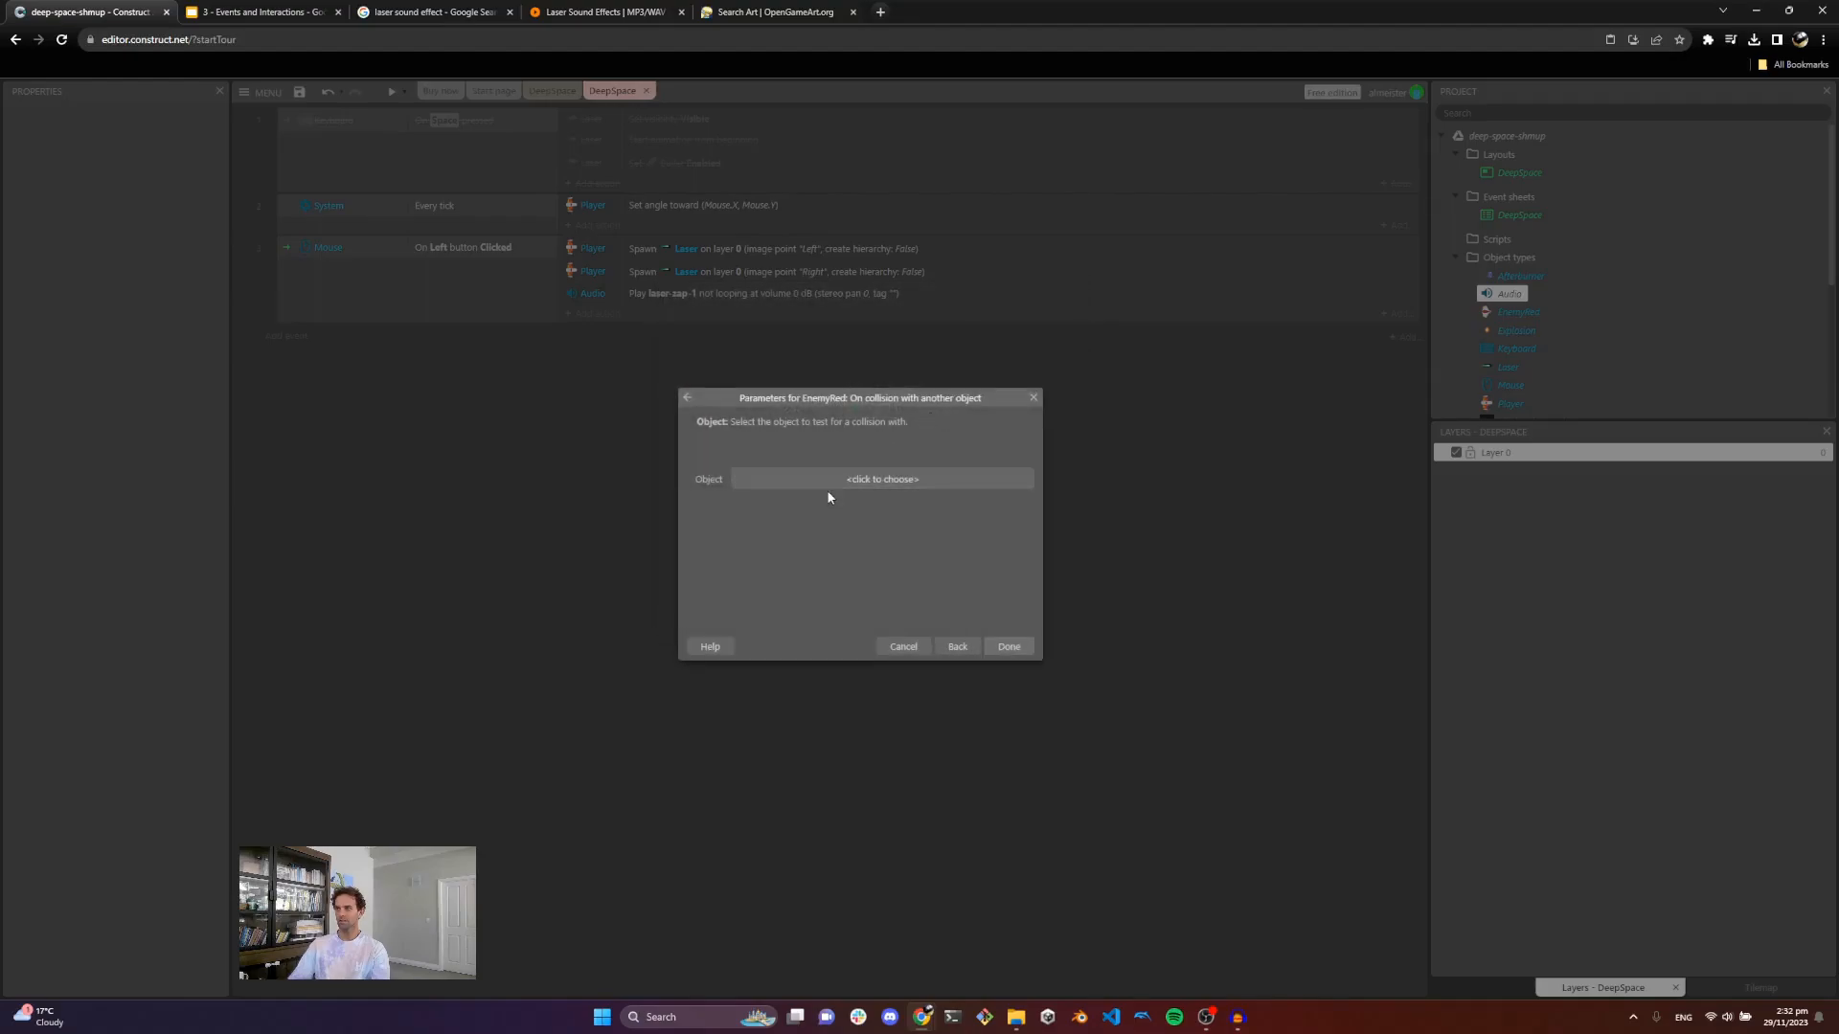
pyautogui.click(887, 481)
pyautogui.doubleClick(1258, 505)
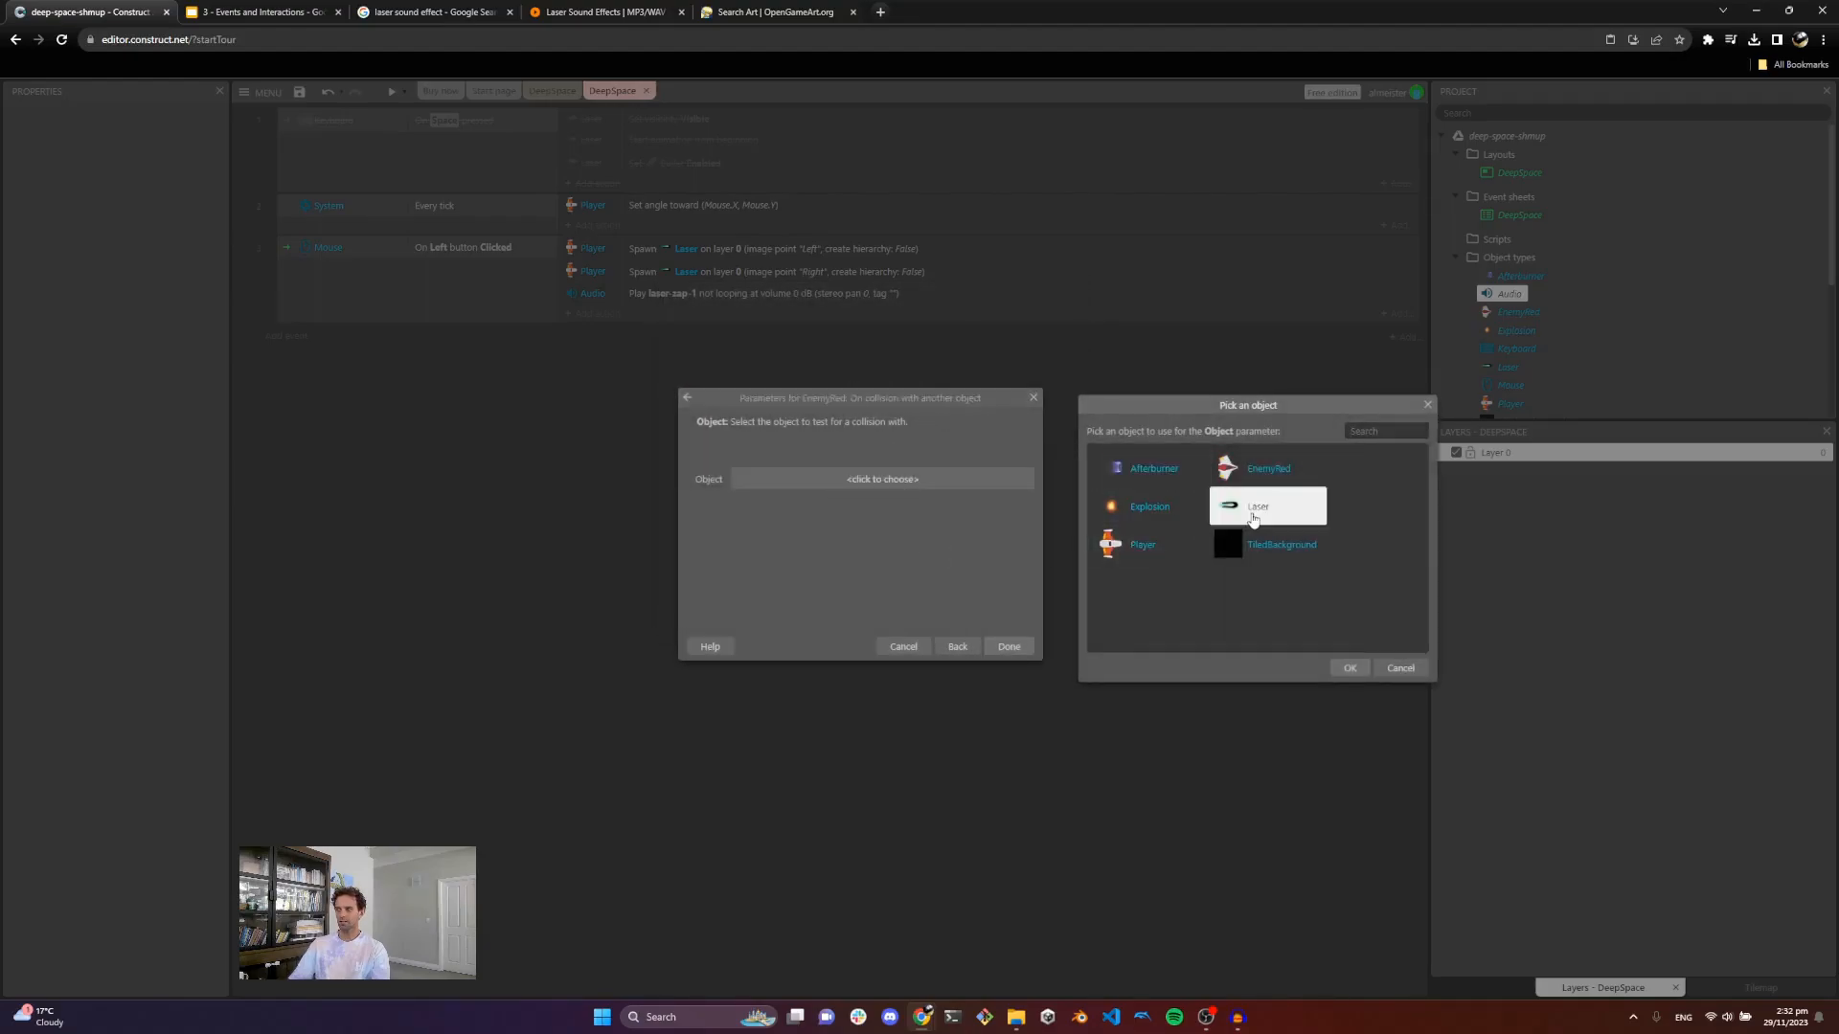
pyautogui.click(1010, 649)
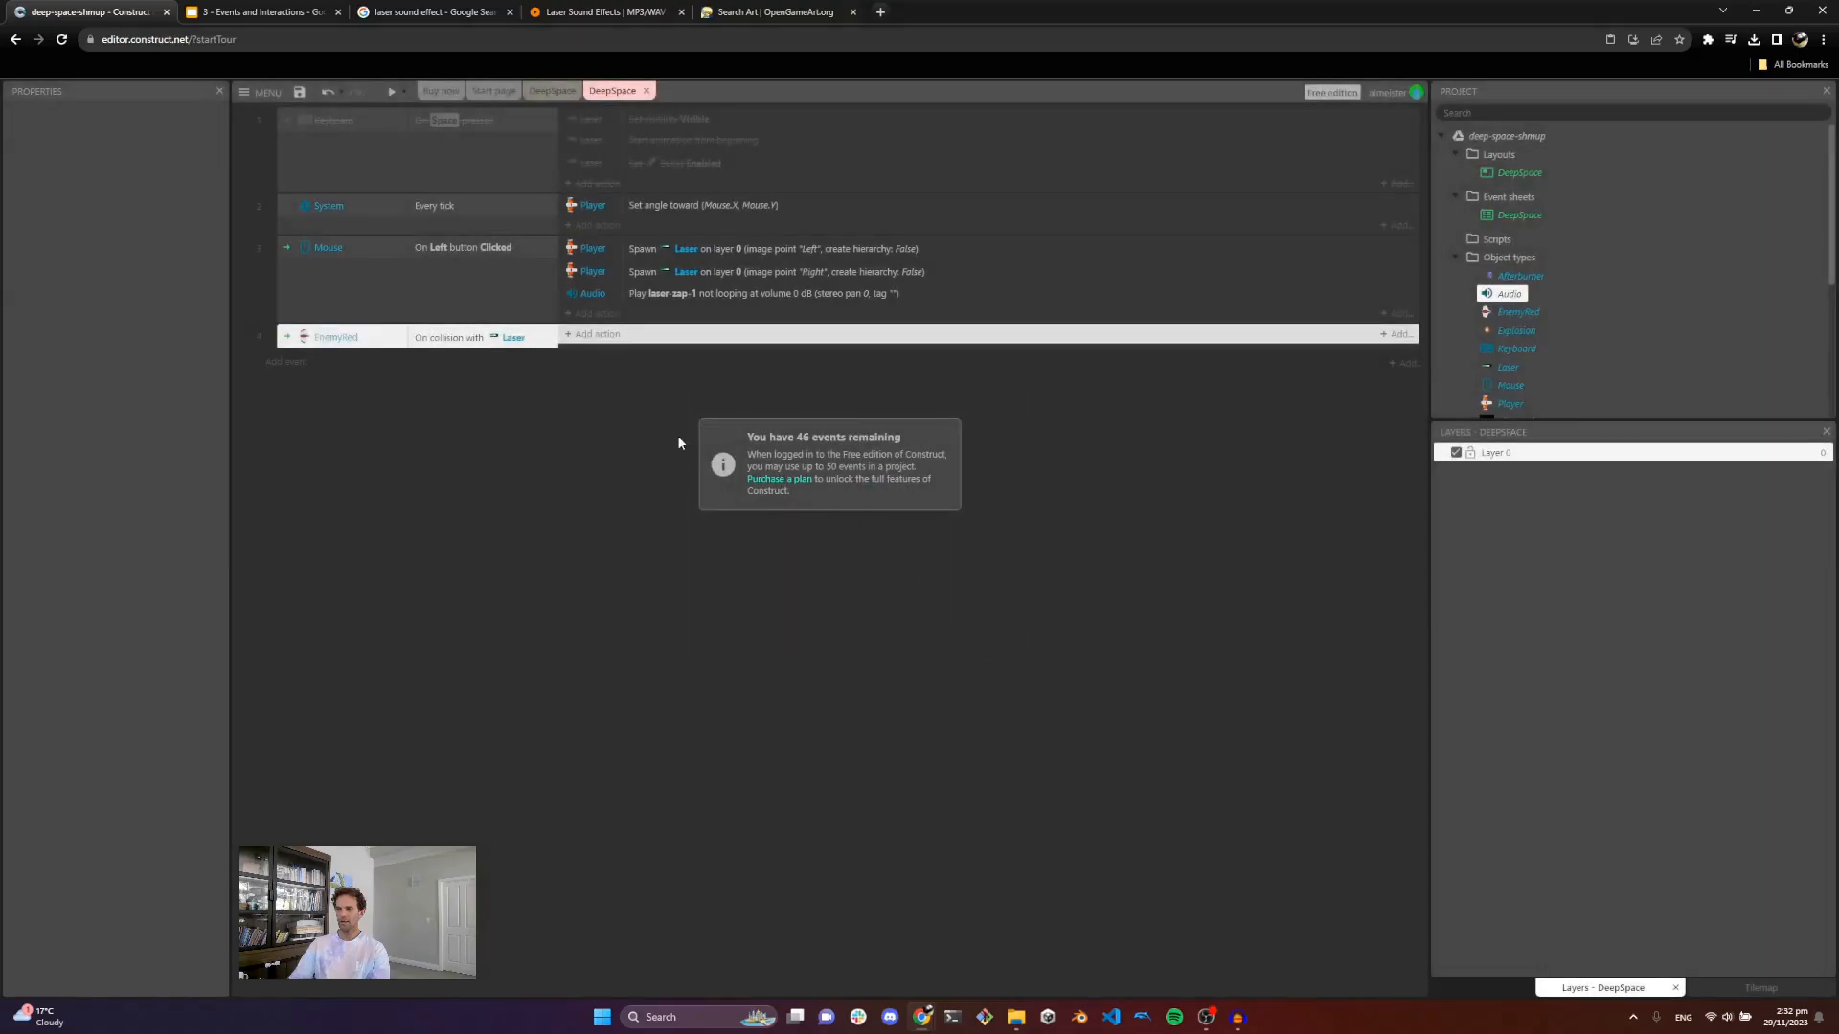
# Step: Add an EnemyRed Spawn another object action to the collision event that spawns Explosion on layer 0
pyautogui.click(598, 336)
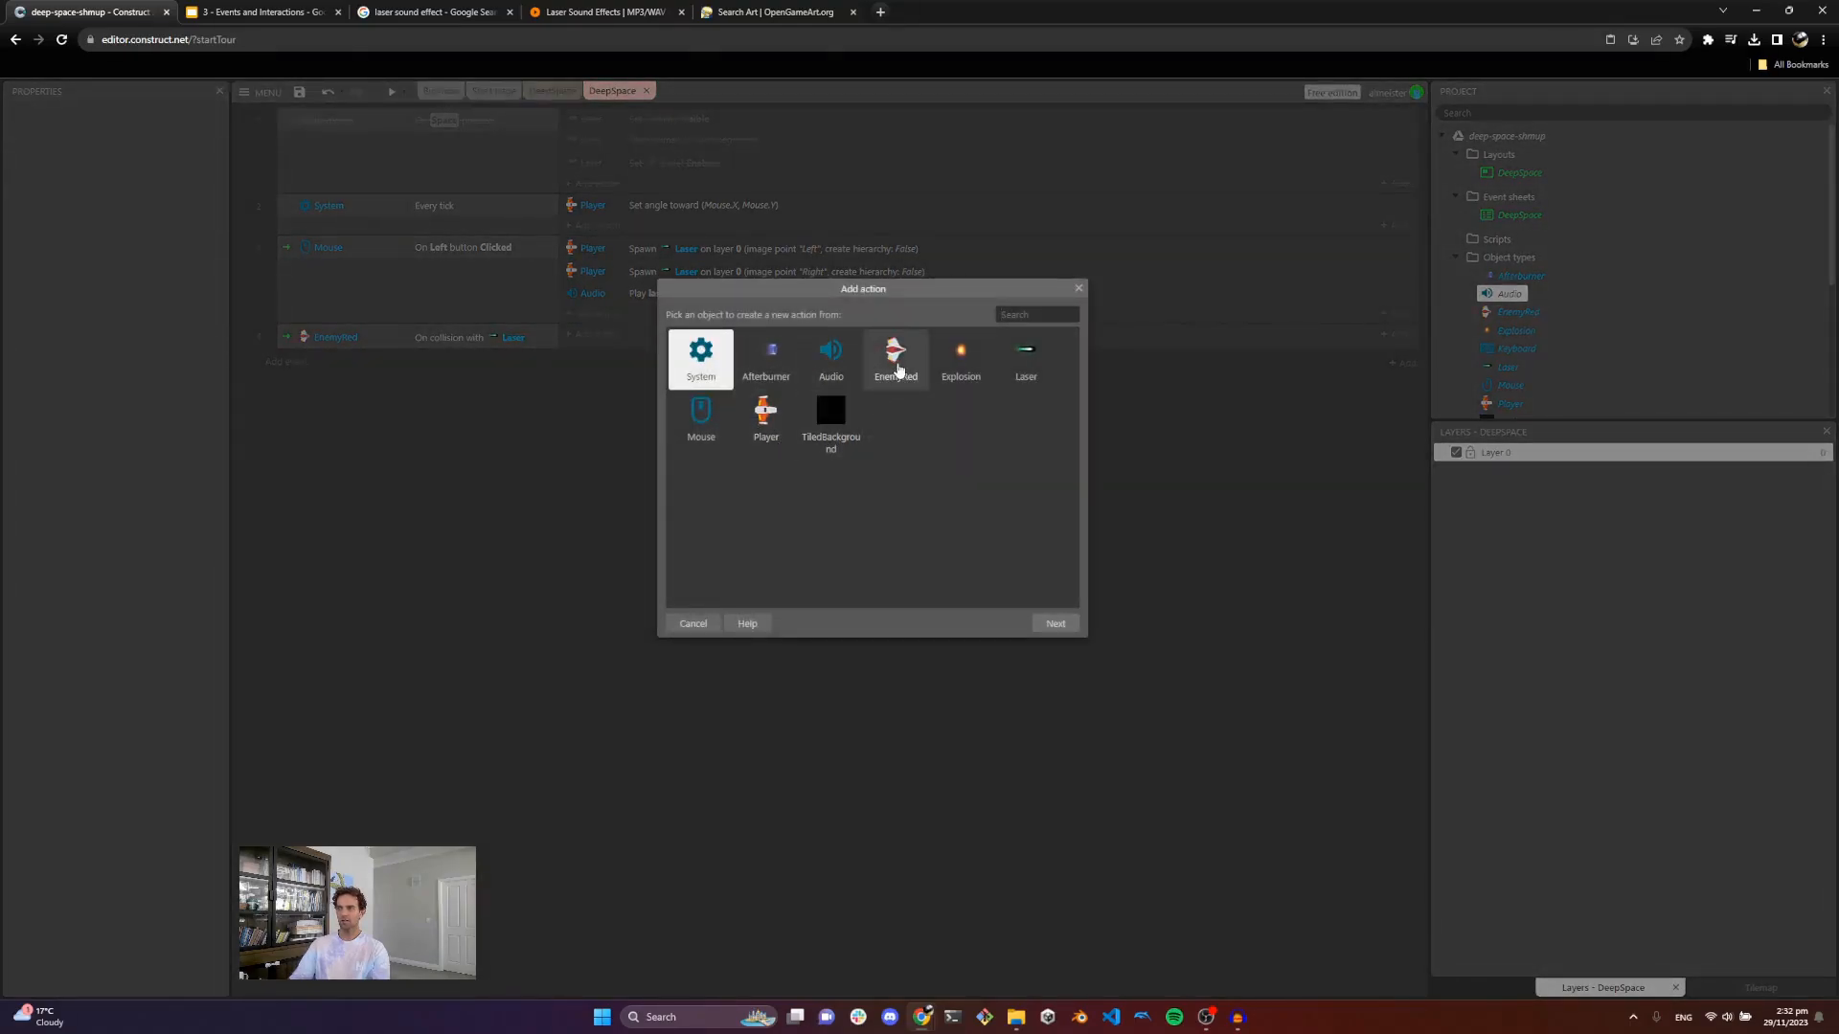
pyautogui.doubleClick(896, 367)
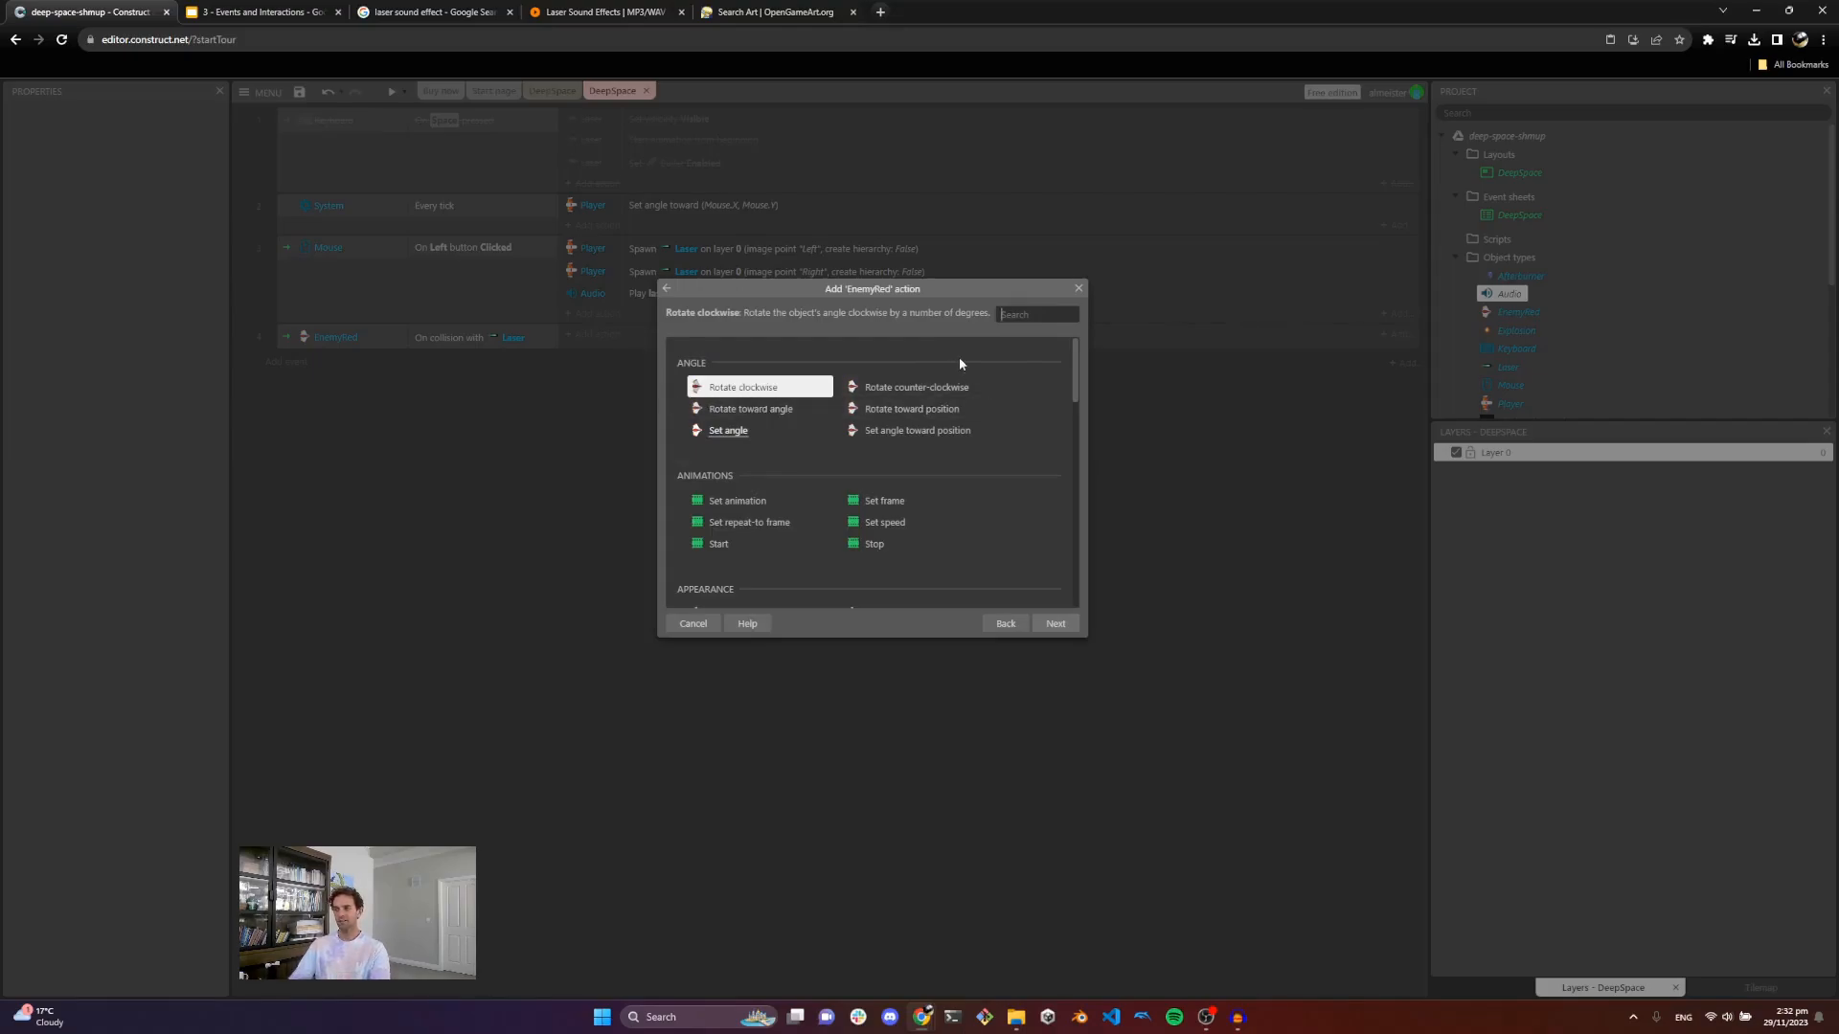
pyautogui.write('sa')
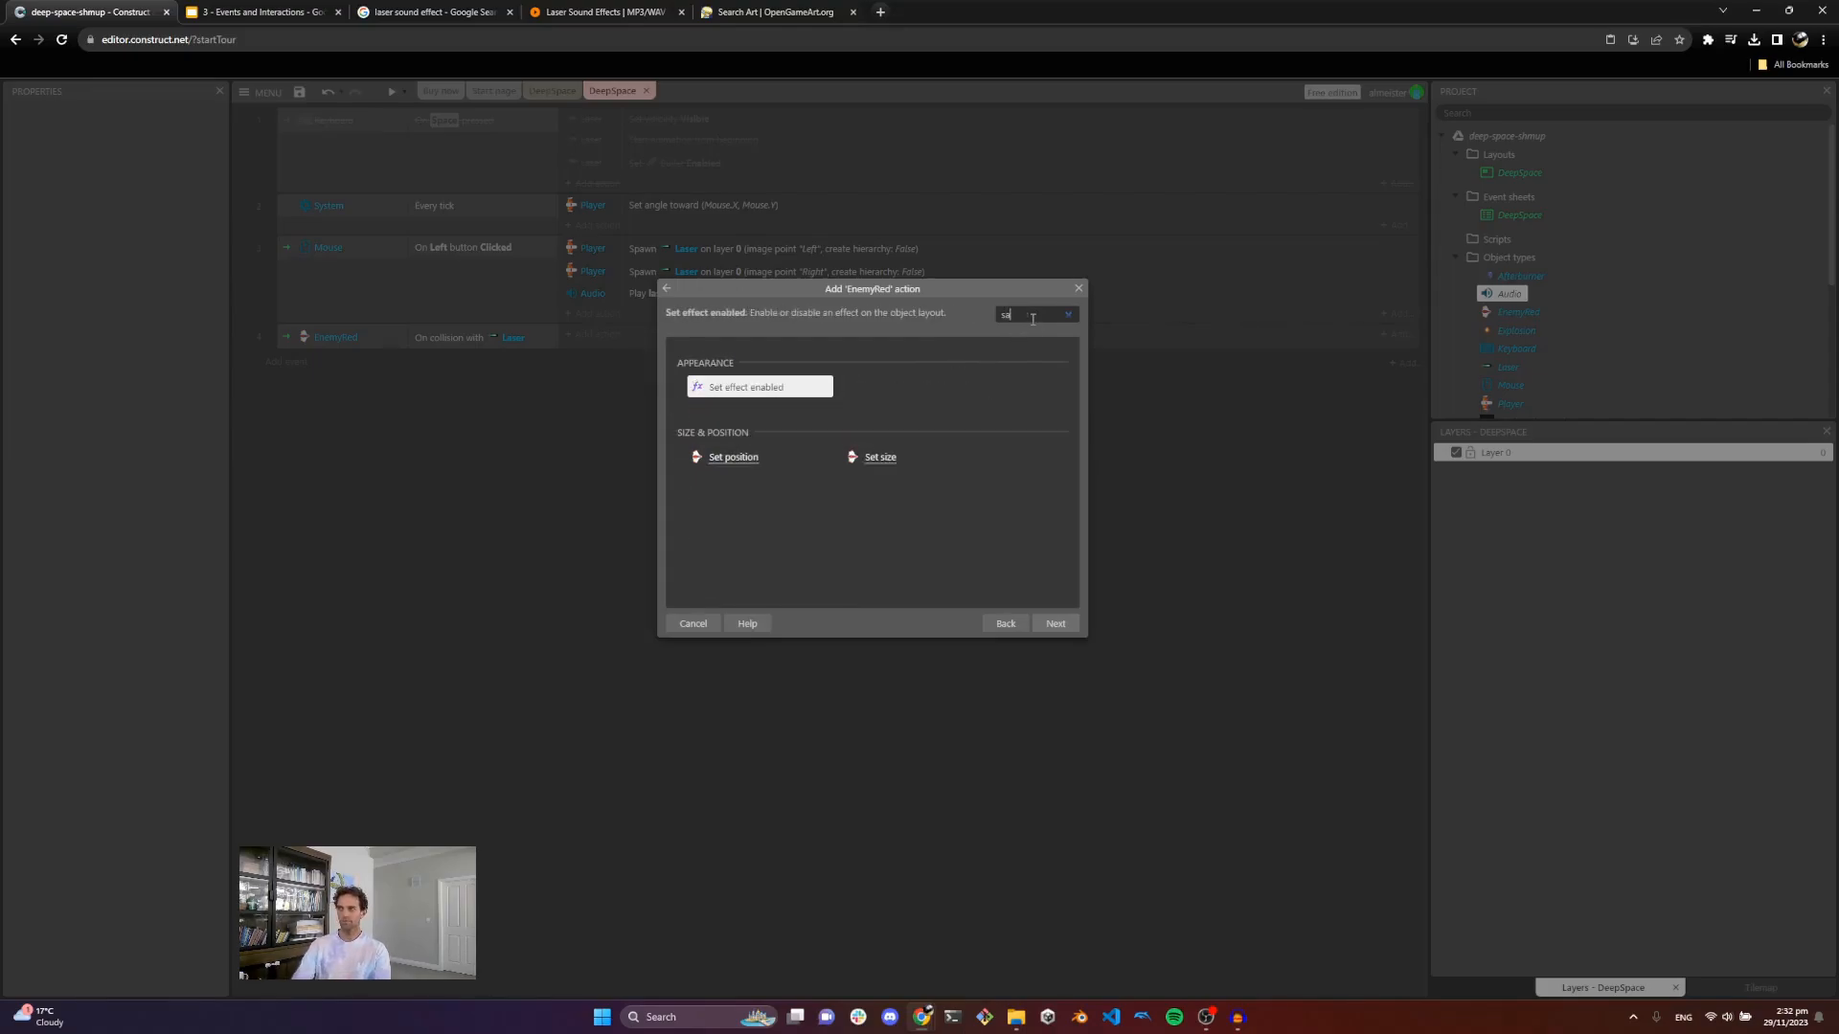
pyautogui.press('BackSpace')
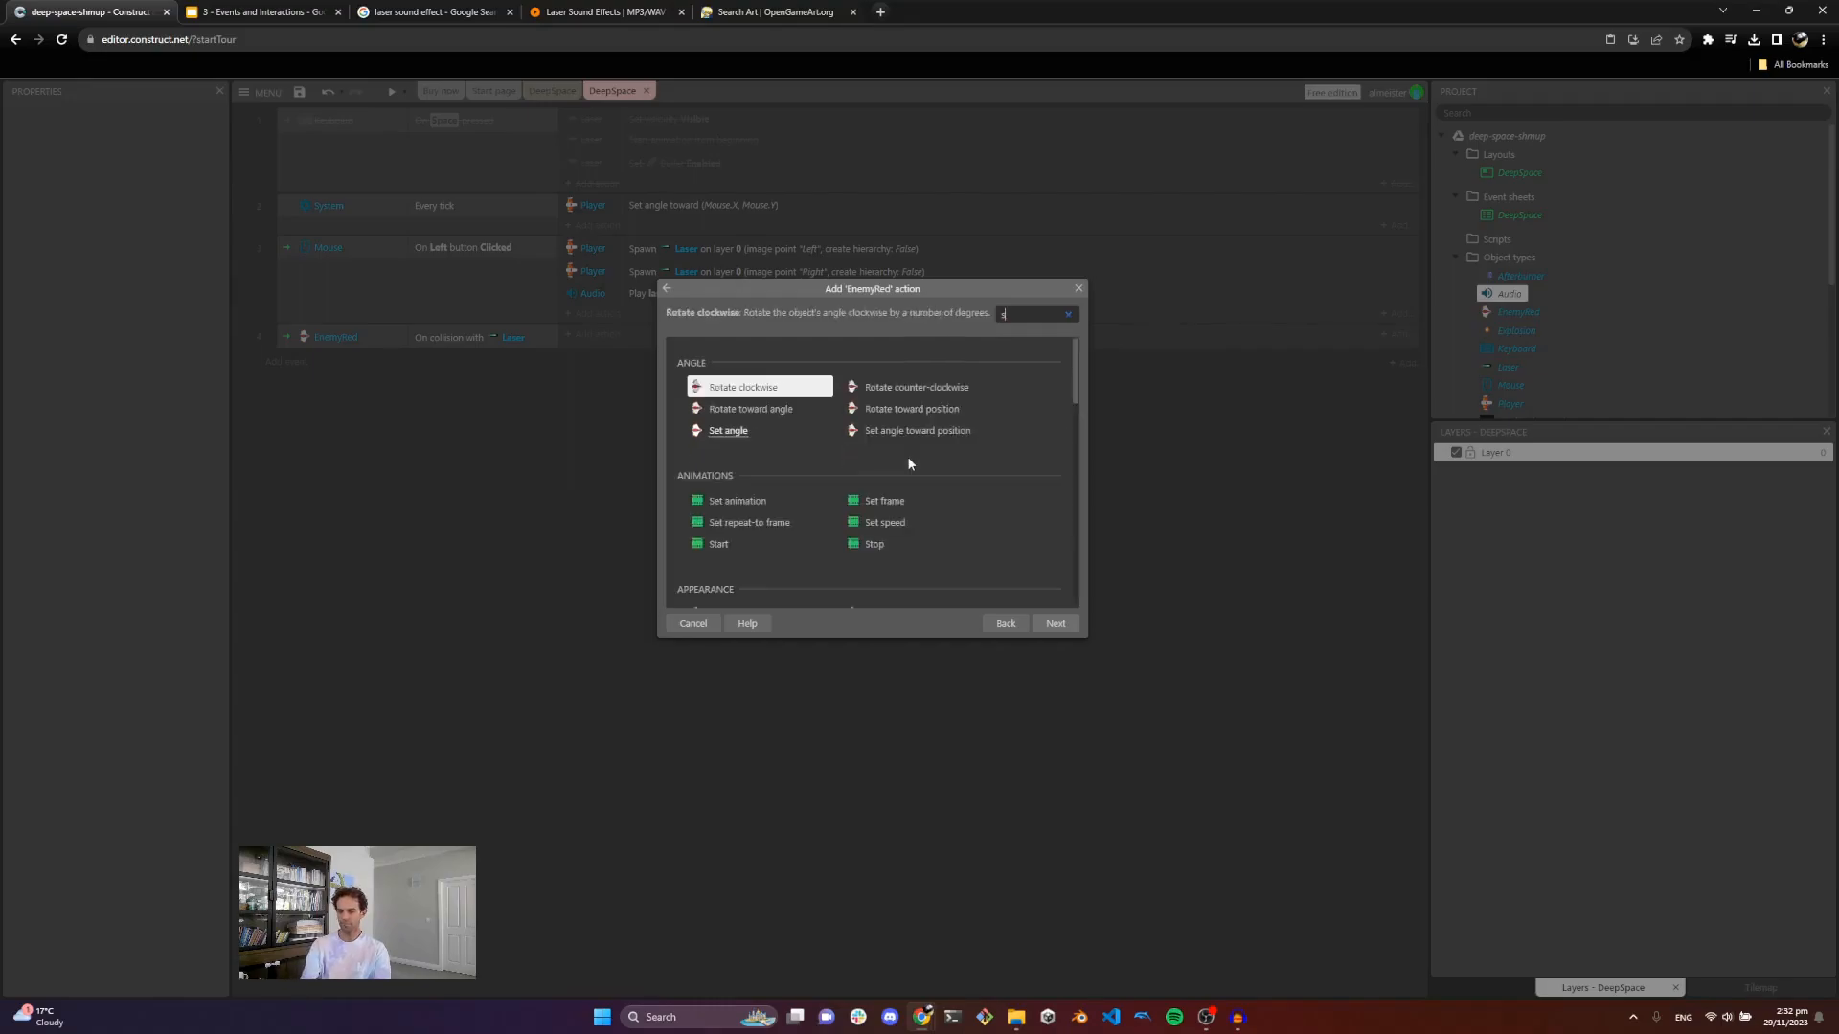
pyautogui.write('pa')
pyautogui.doubleClick(750, 461)
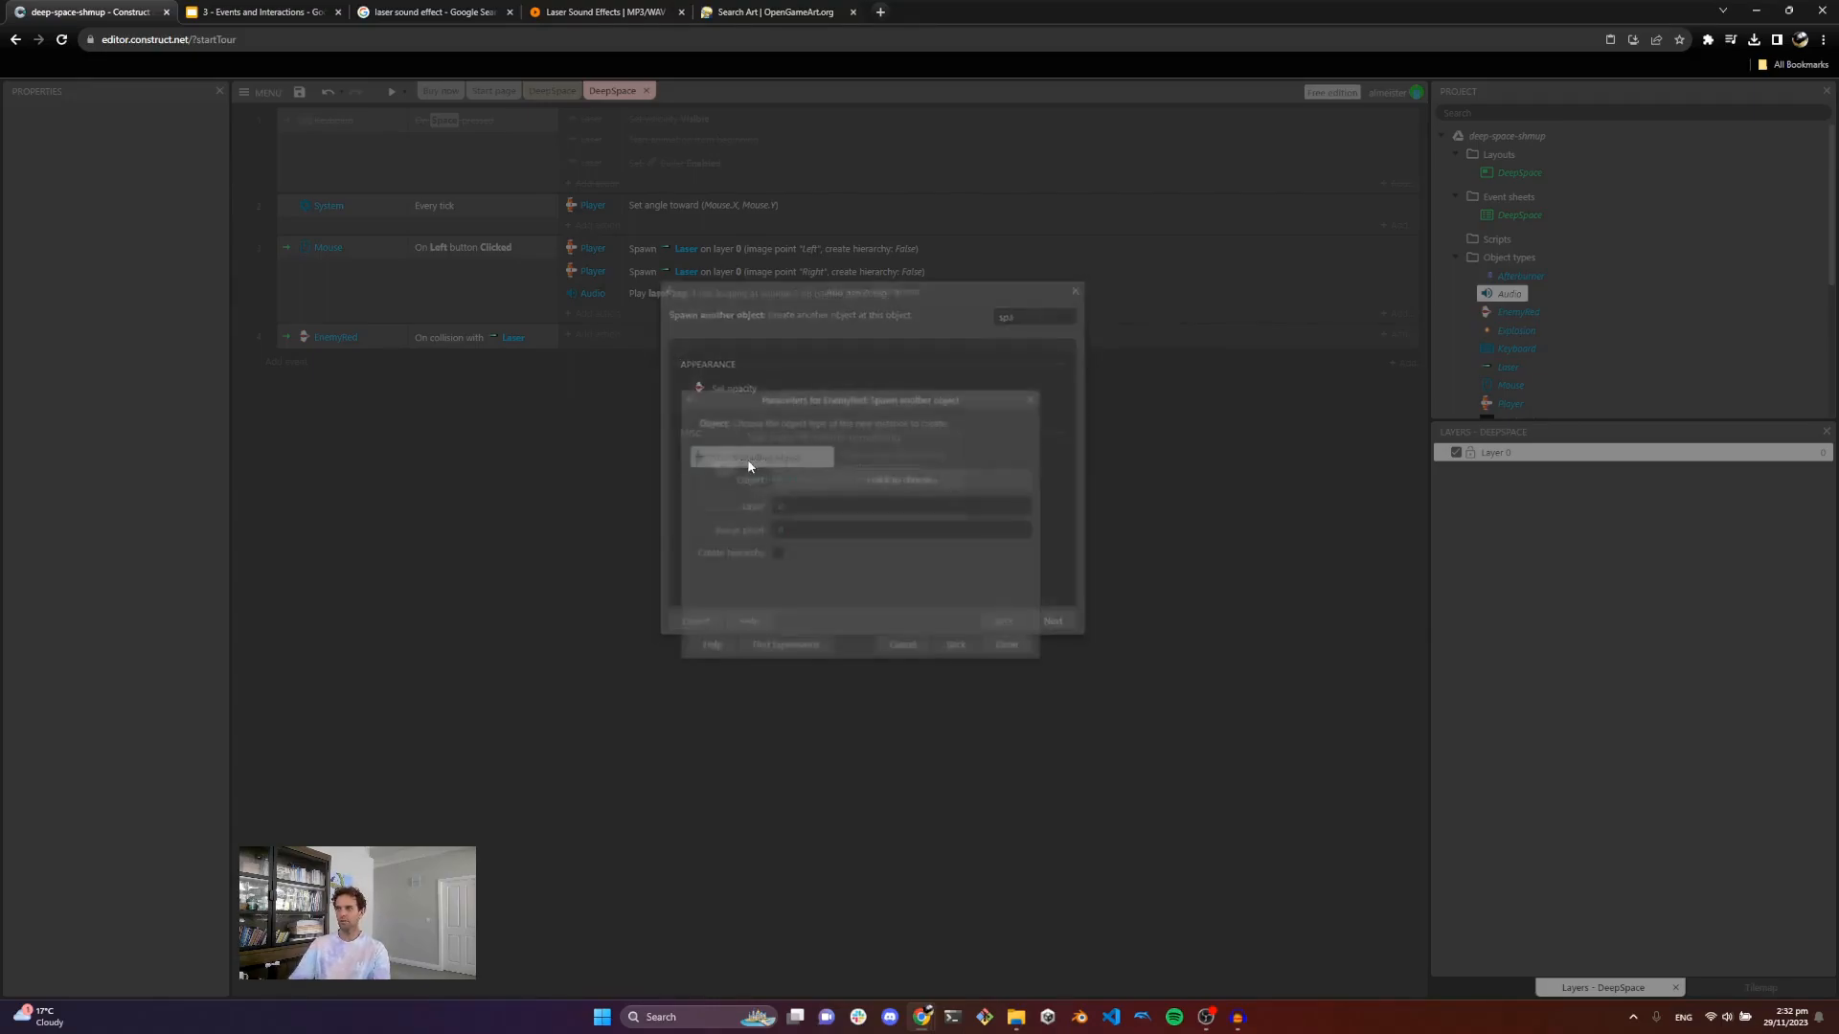
pyautogui.click(909, 480)
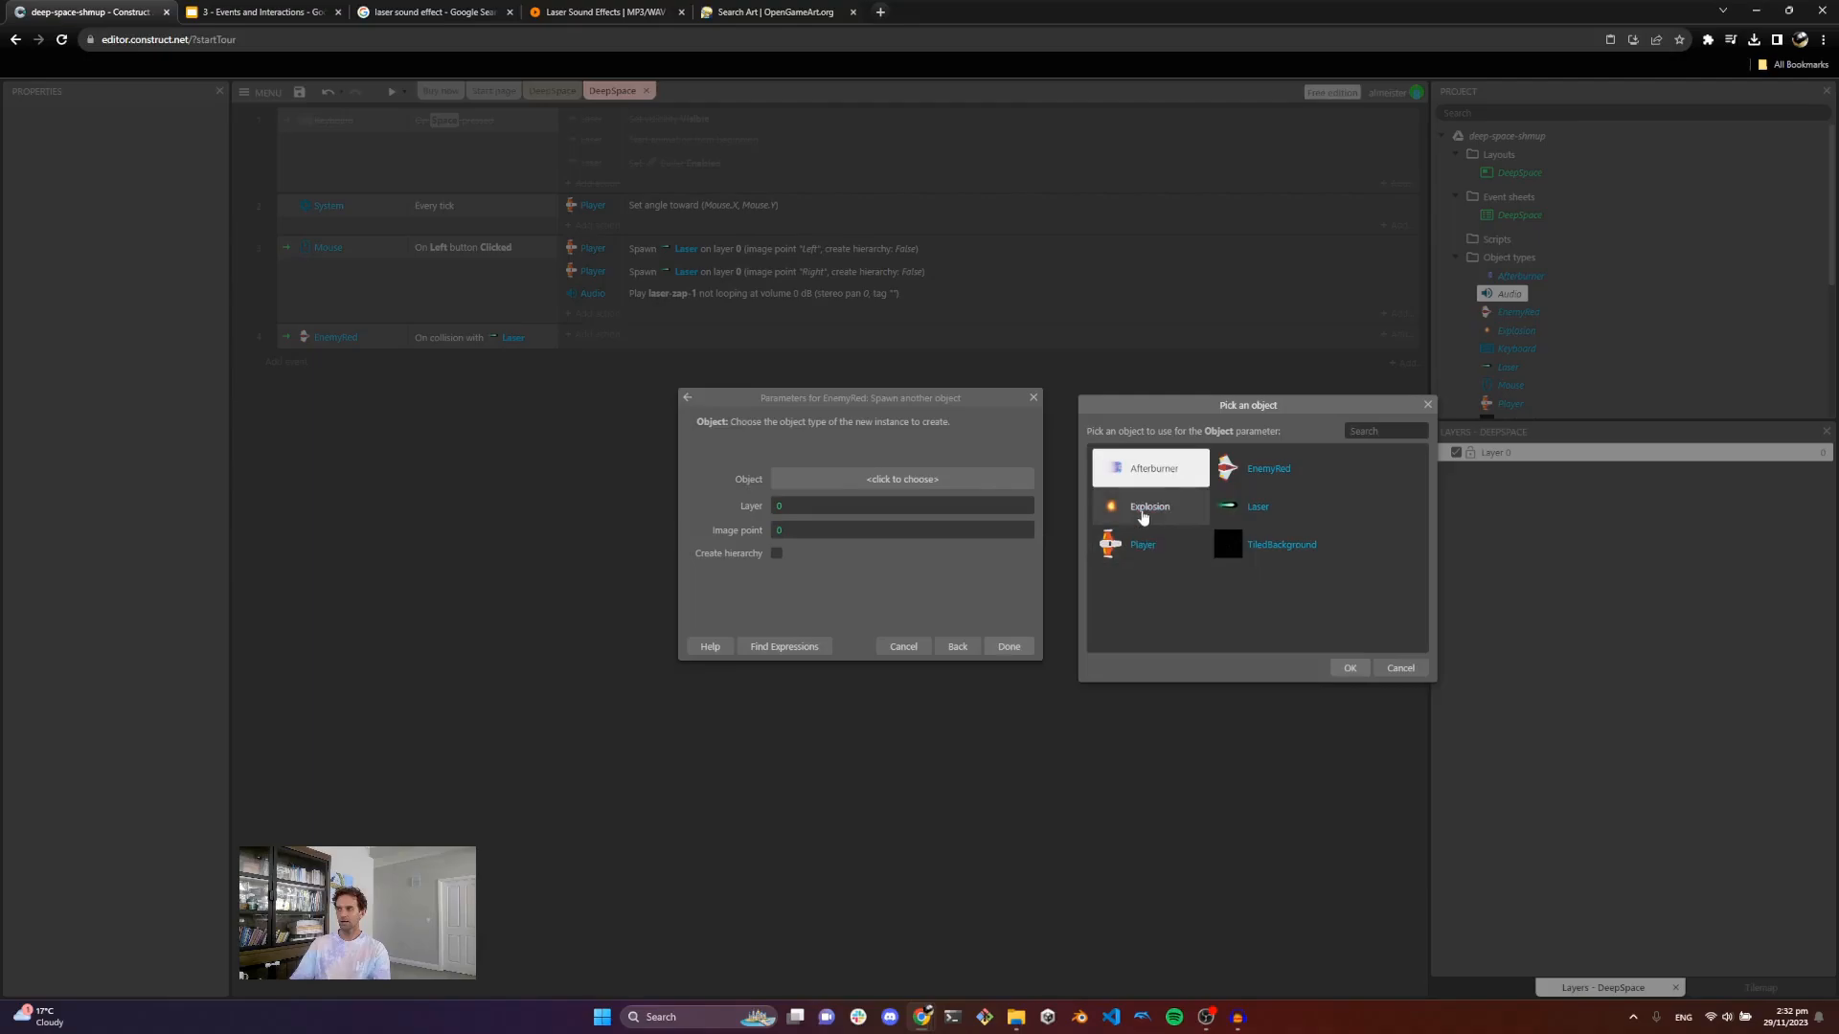
pyautogui.doubleClick(1143, 517)
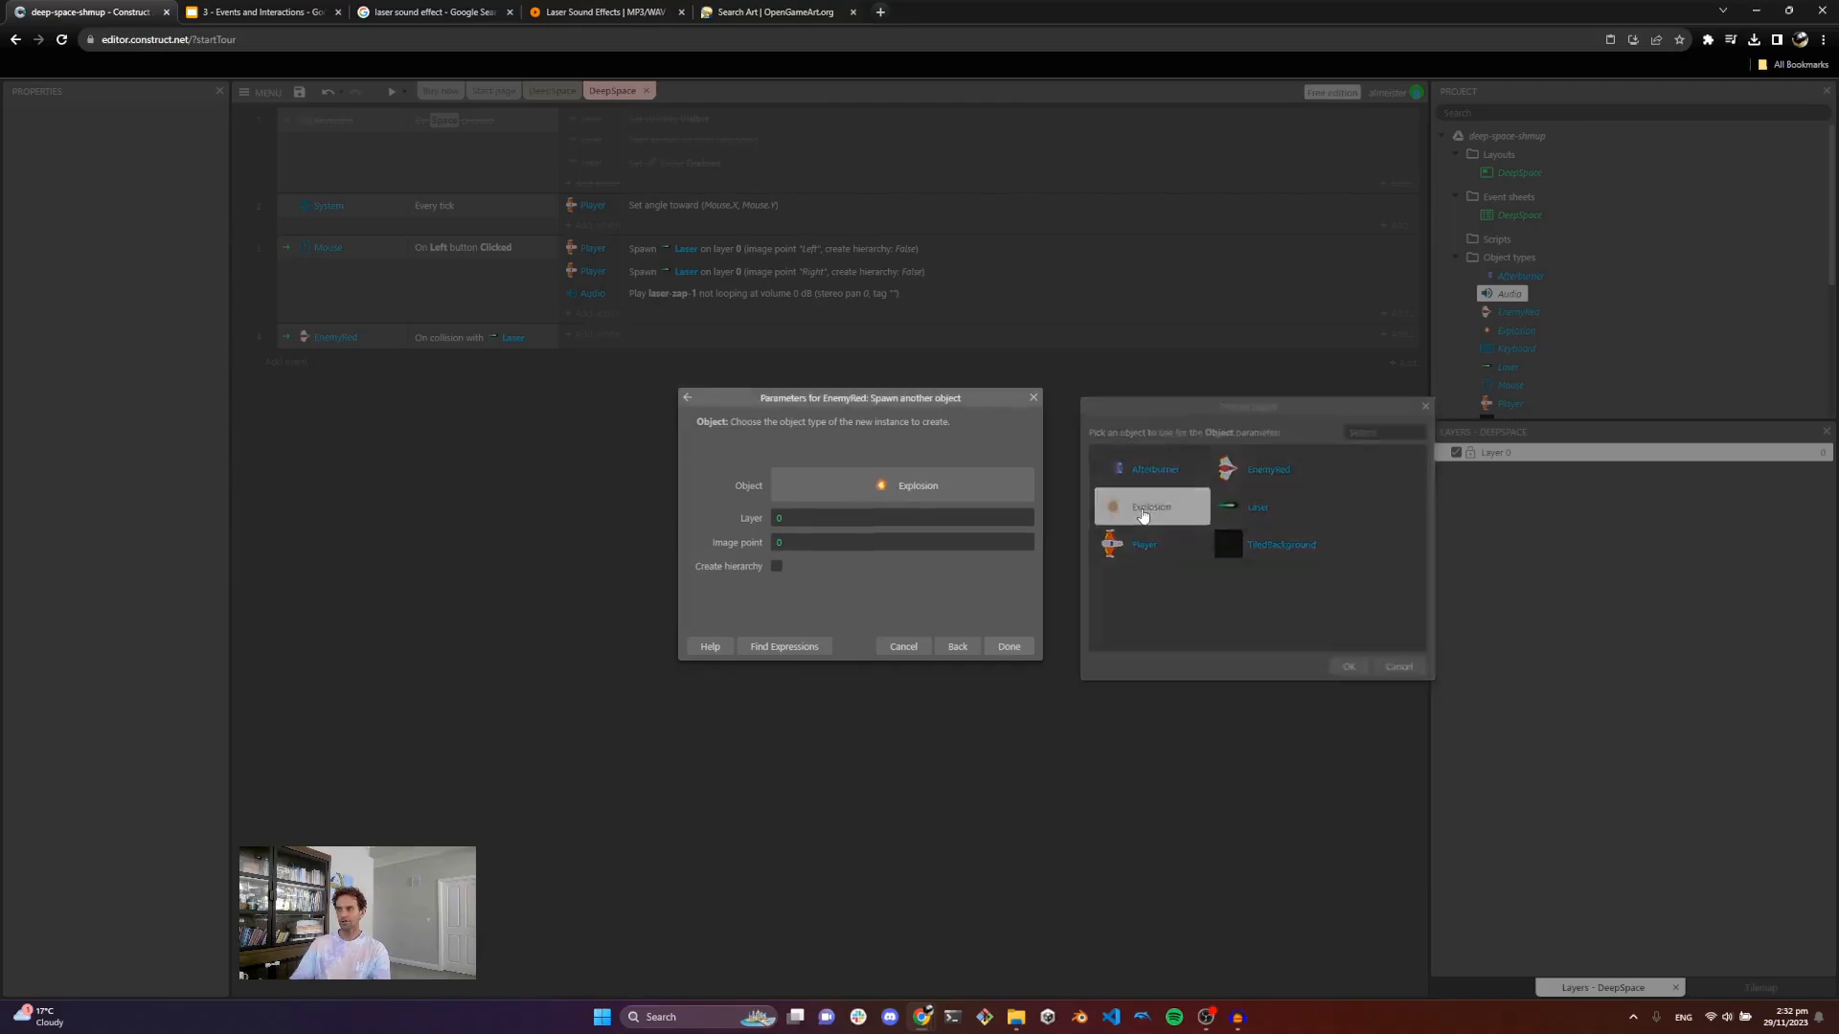
pyautogui.click(1015, 652)
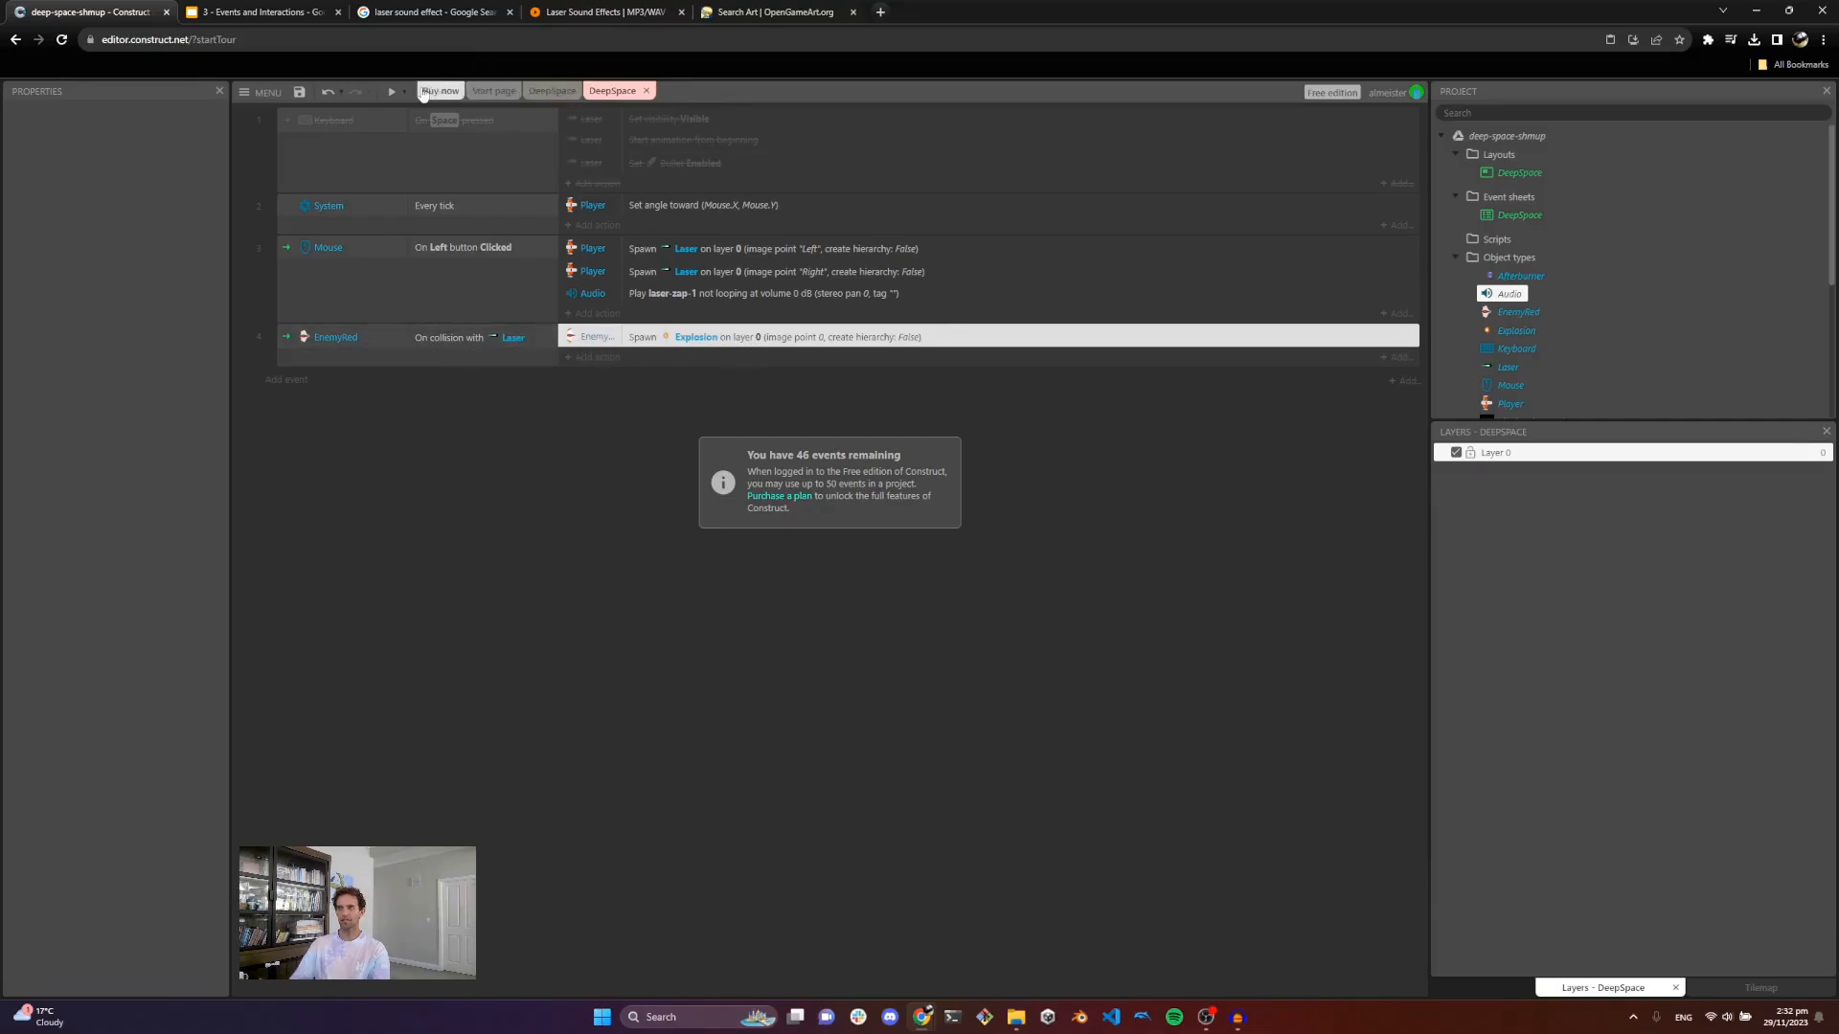
# Step: Run a preview of the game and shoot at enemies to test the explosions, then close it
pyautogui.click(391, 91)
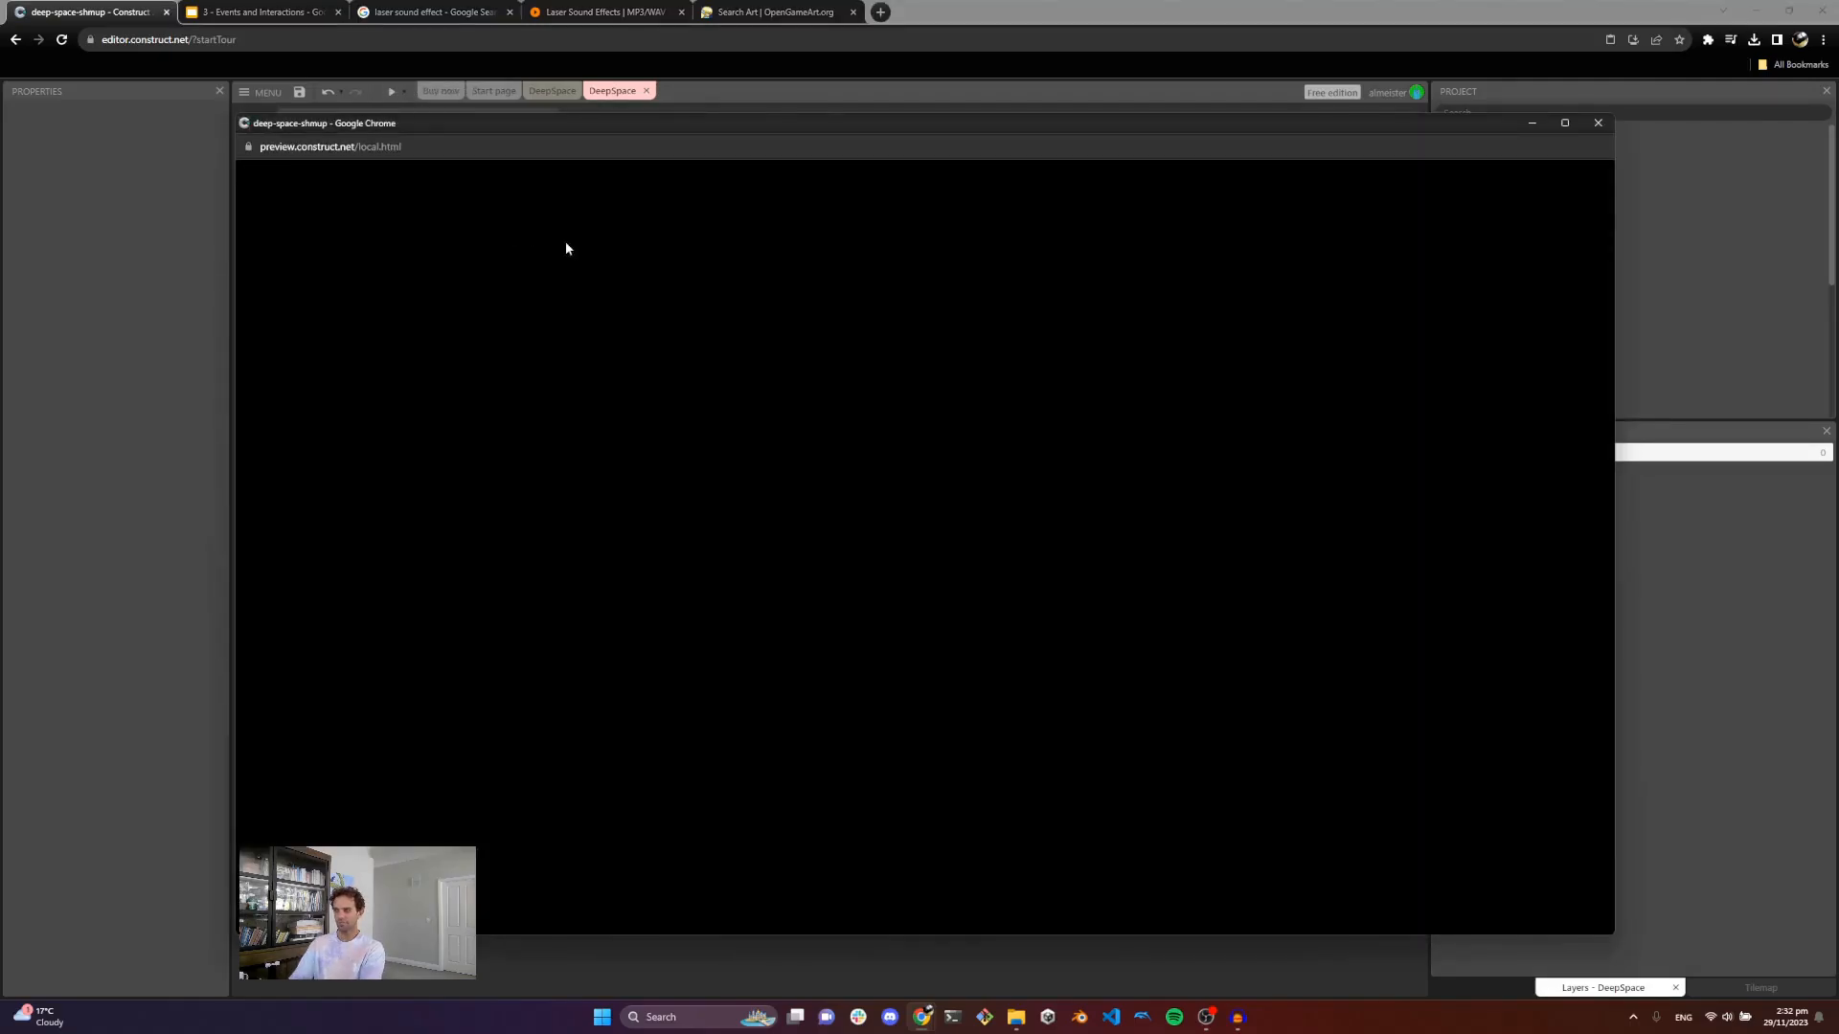
pyautogui.press('Up')
pyautogui.press('Right')
pyautogui.click(1159, 403)
pyautogui.press('Right')
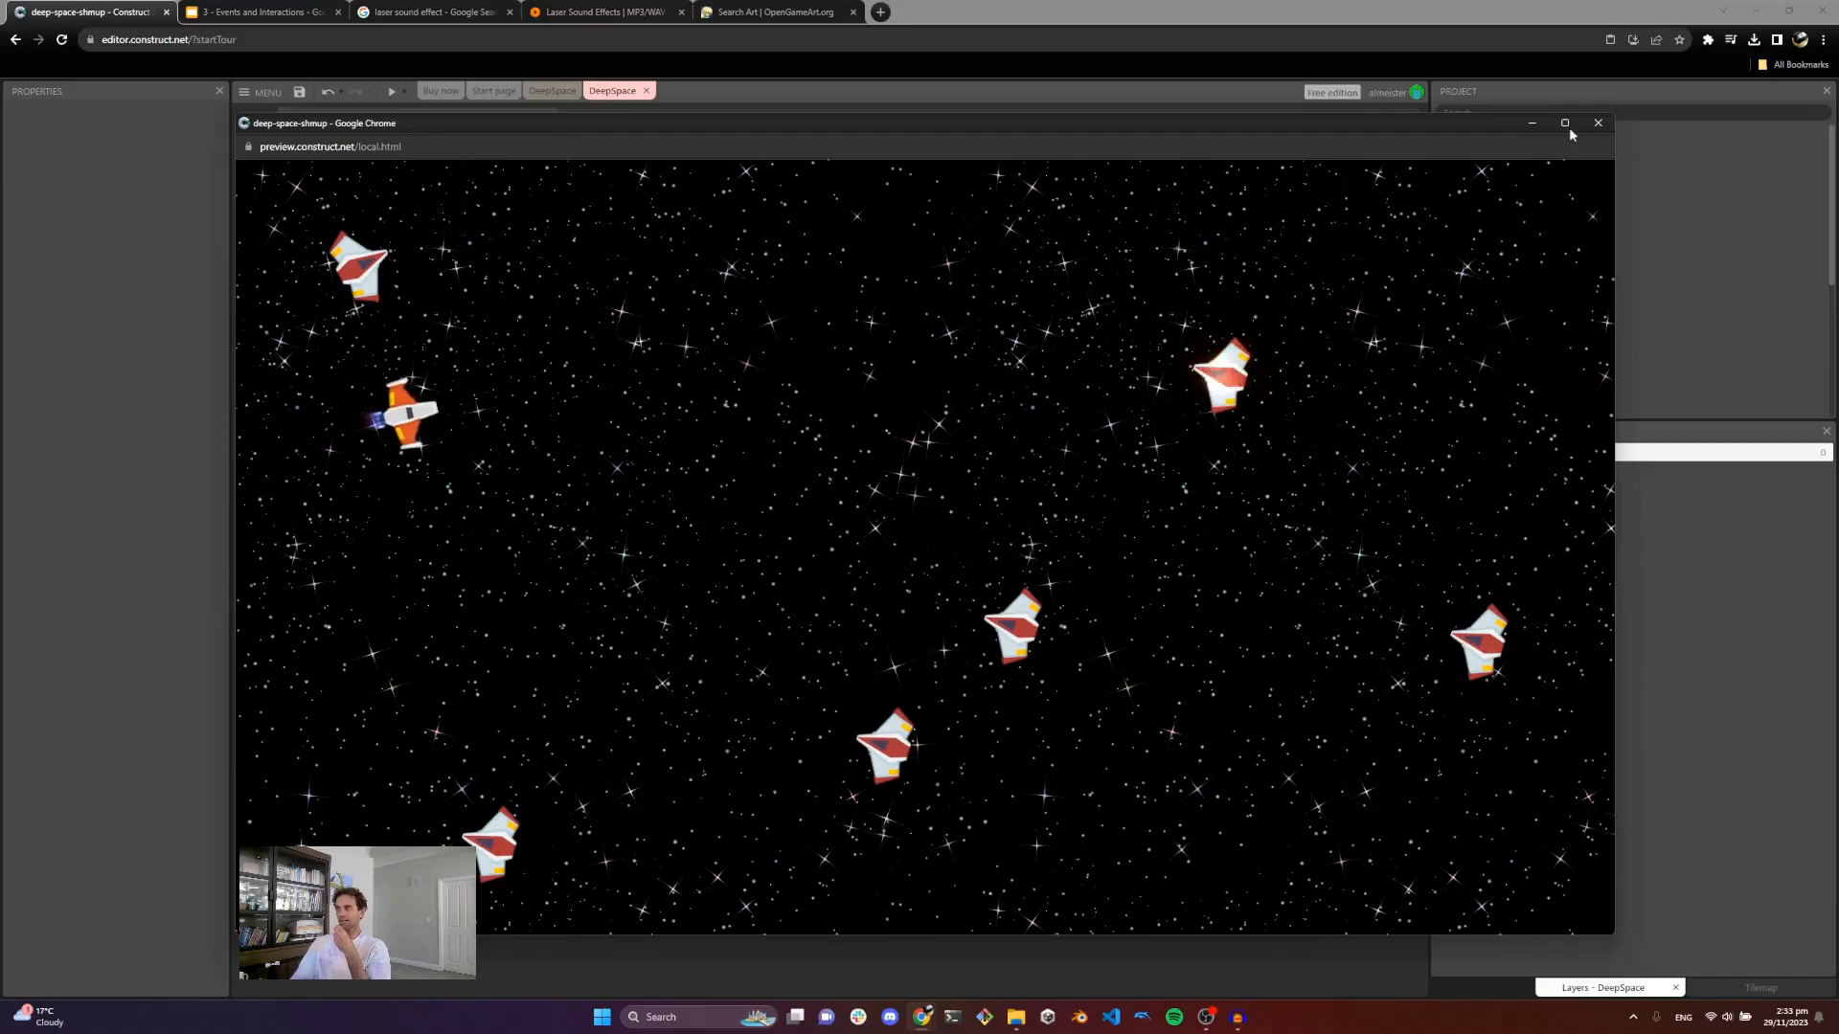
pyautogui.click(1598, 124)
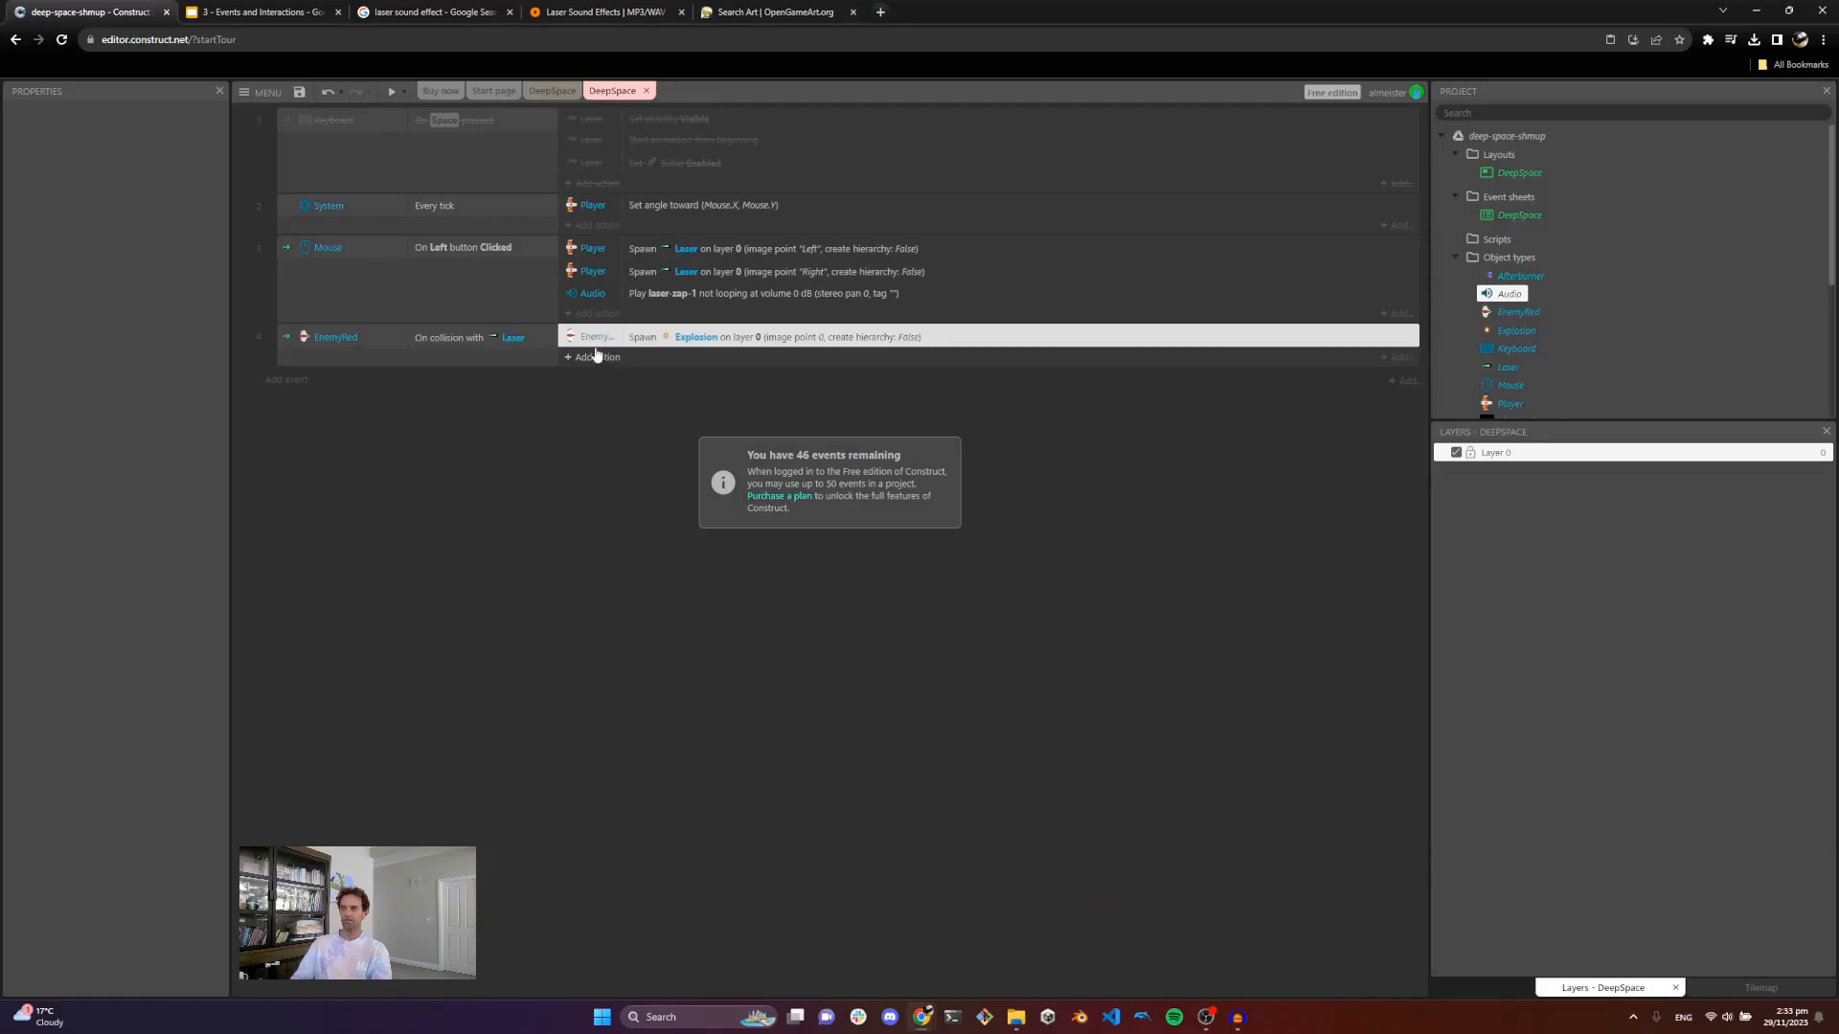
# Step: Turn off looping for the Explosion sprite's animation in the animations editor
pyautogui.click(553, 91)
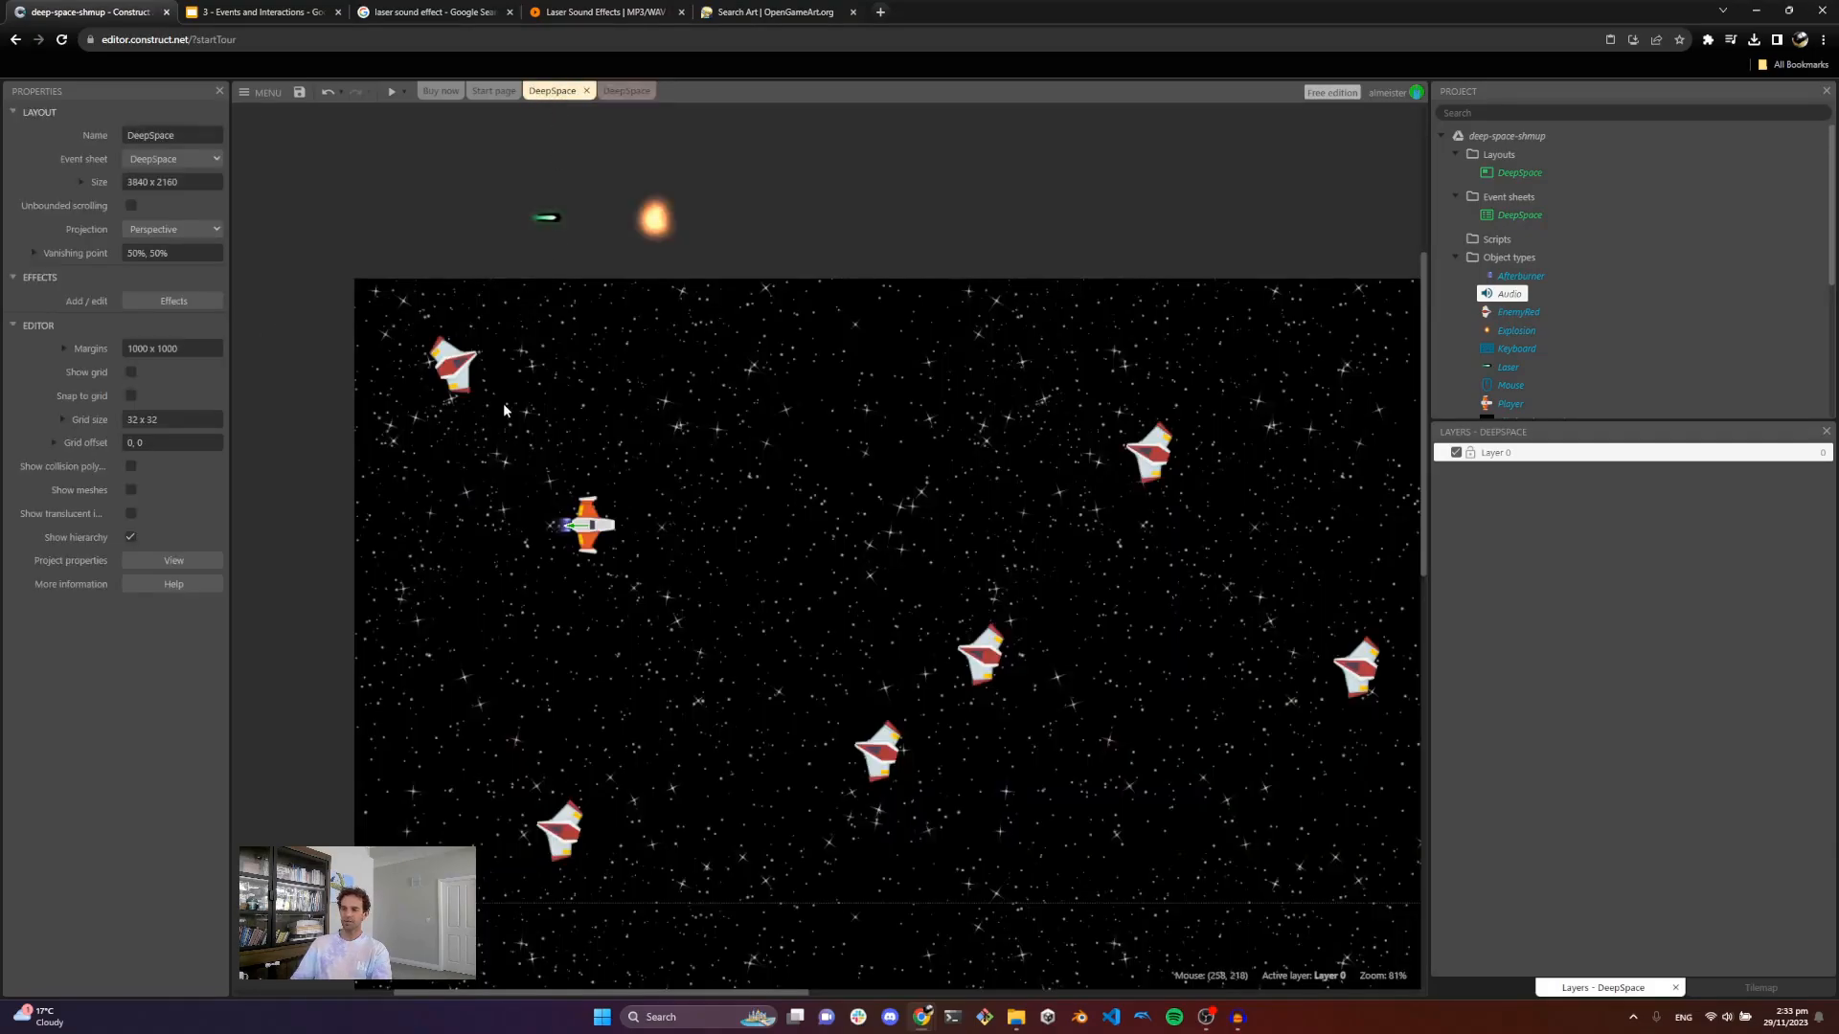
pyautogui.click(655, 225)
pyautogui.doubleClick(661, 238)
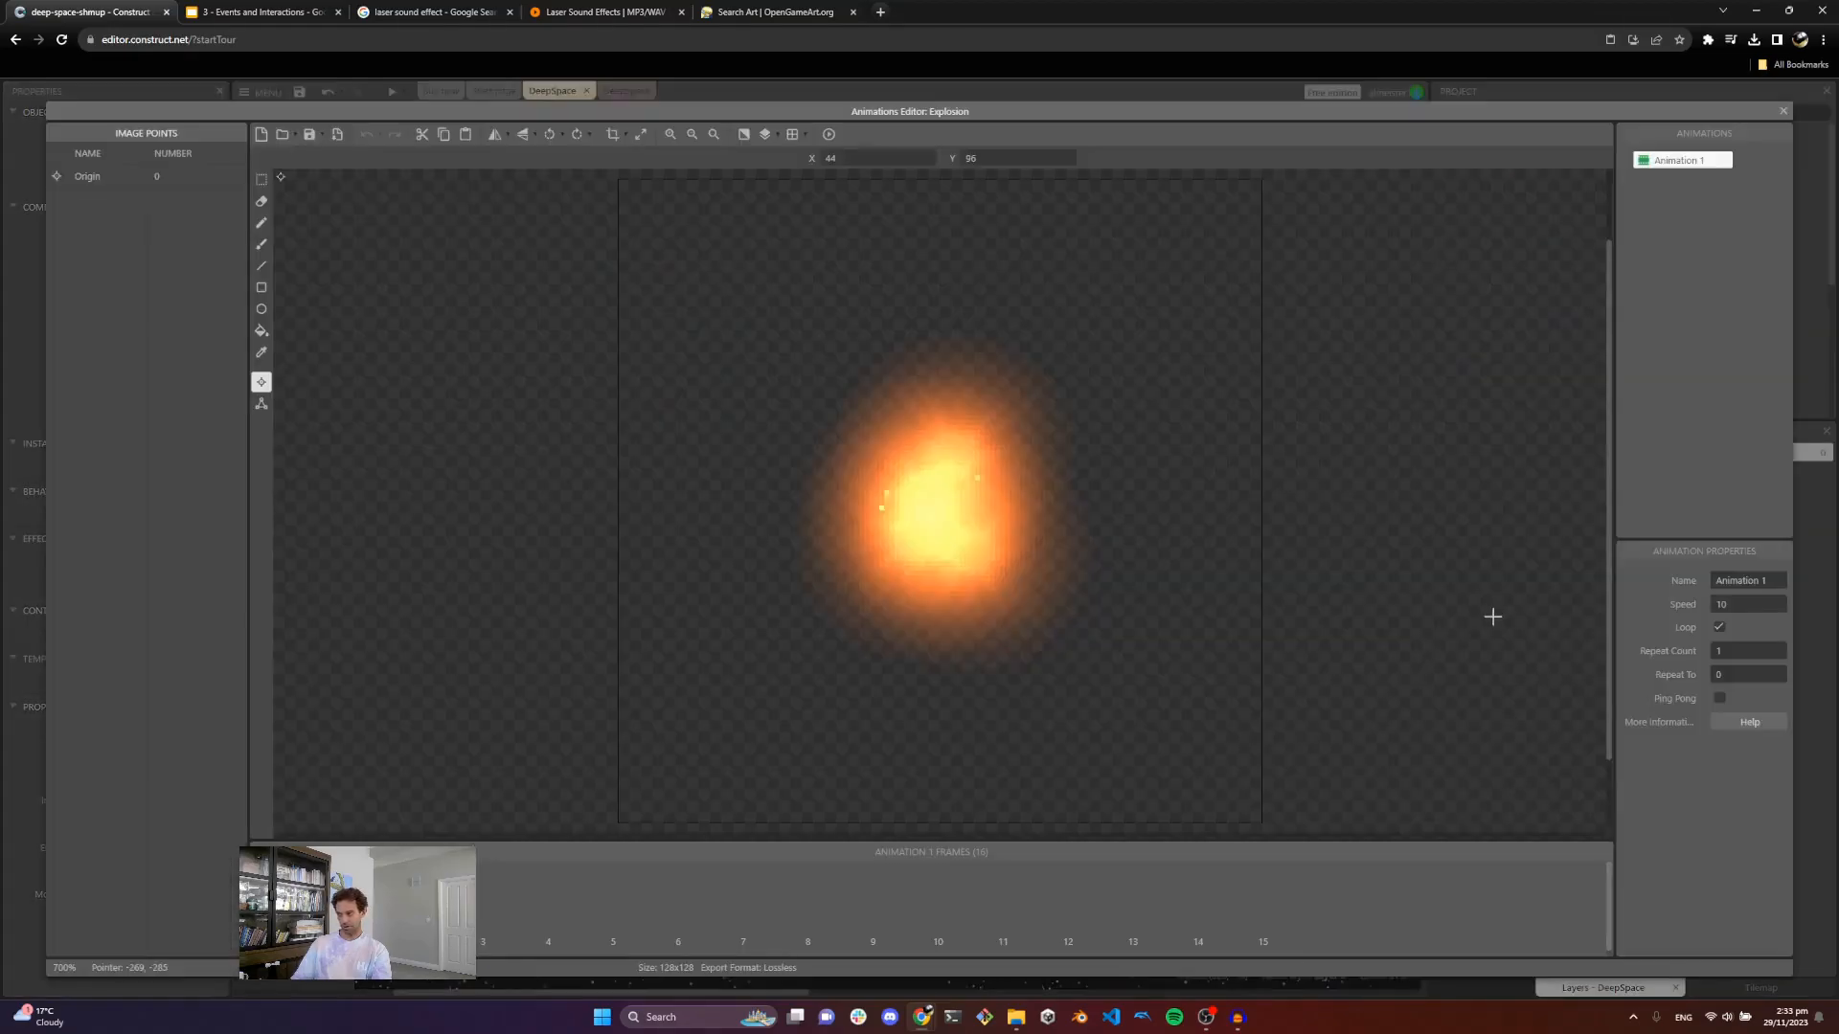
pyautogui.click(1724, 632)
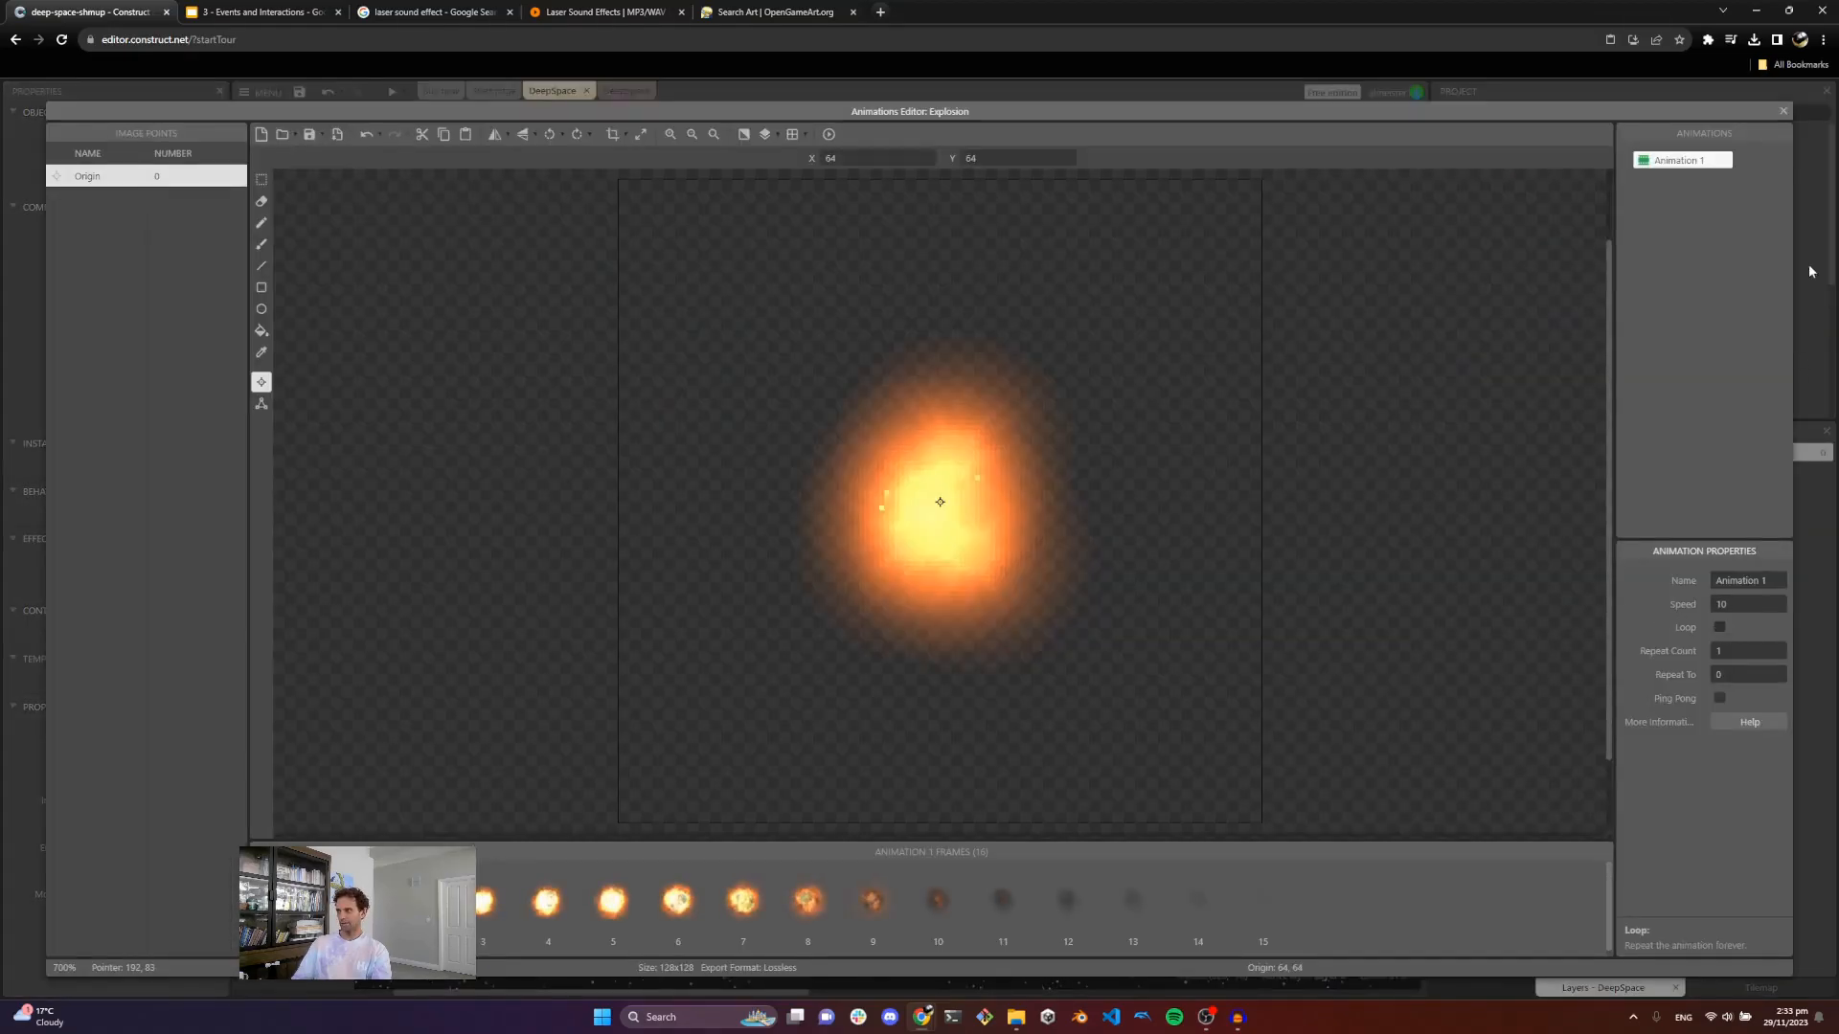
pyautogui.click(1782, 112)
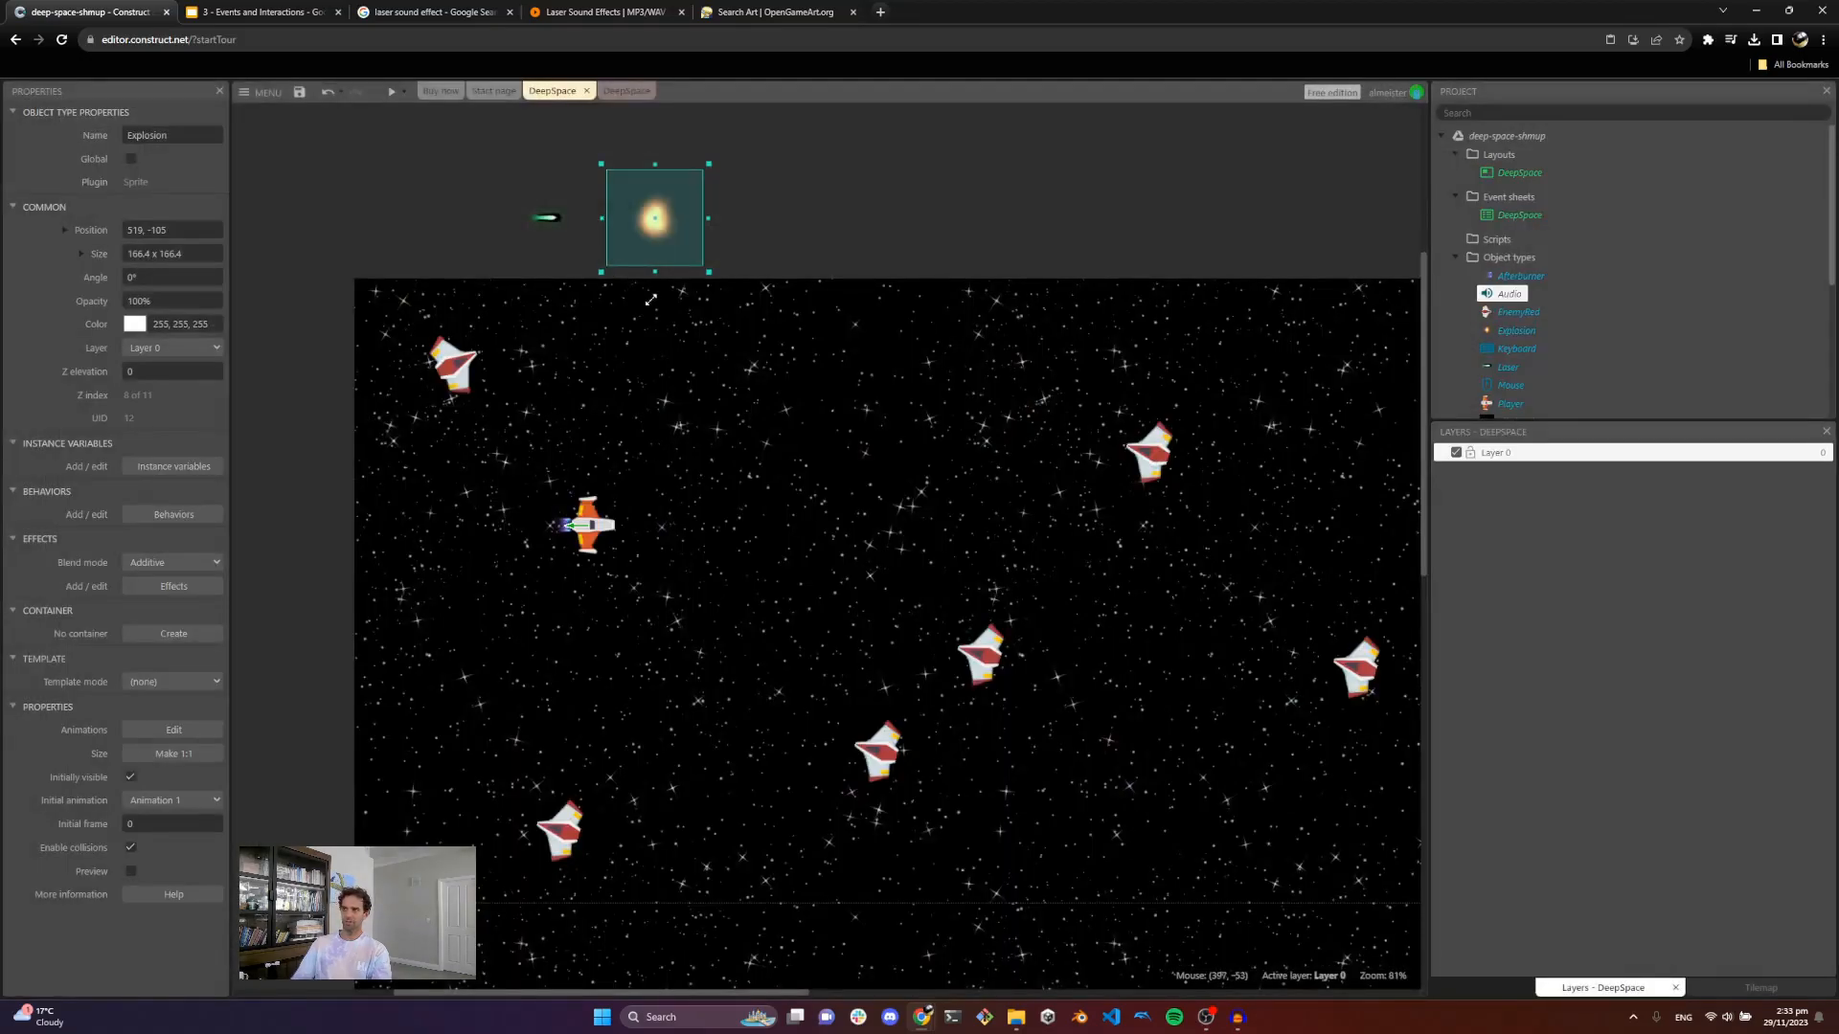
# Step: Add an EnemyRed Destroy action to the laser collision event
pyautogui.click(625, 91)
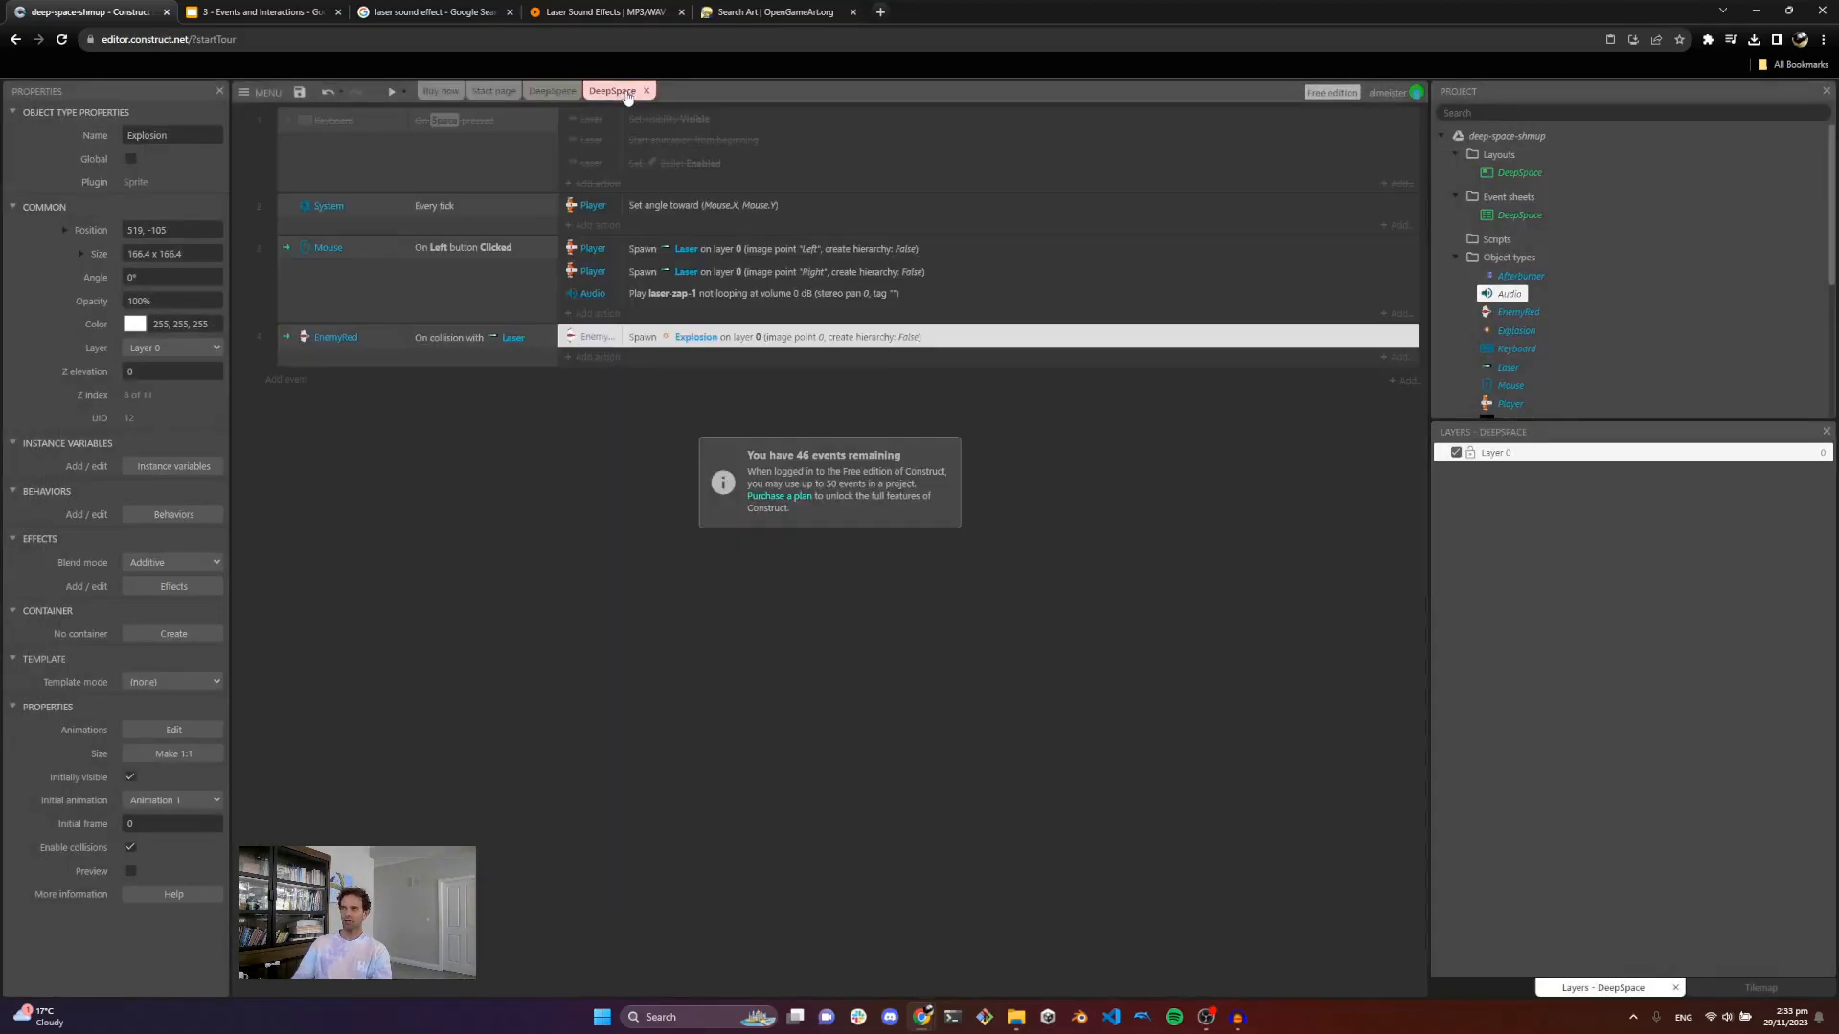
pyautogui.click(590, 367)
pyautogui.doubleClick(907, 358)
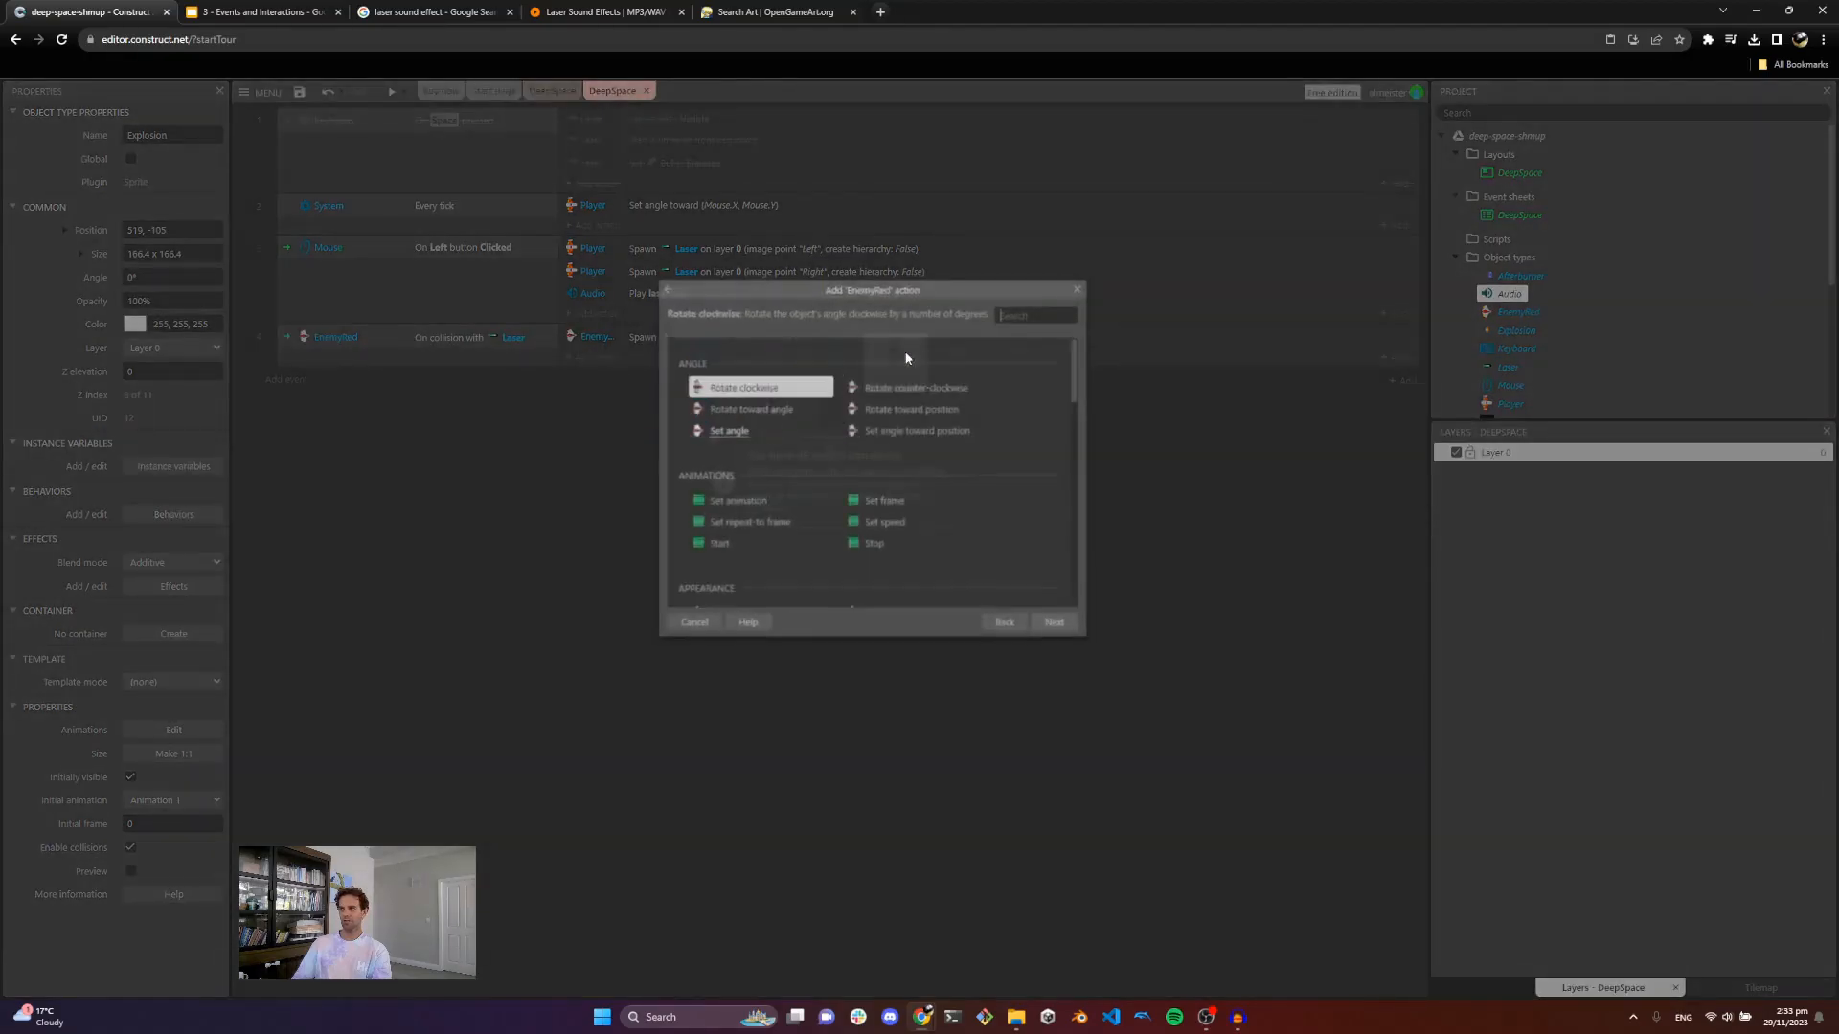
pyautogui.write('dest')
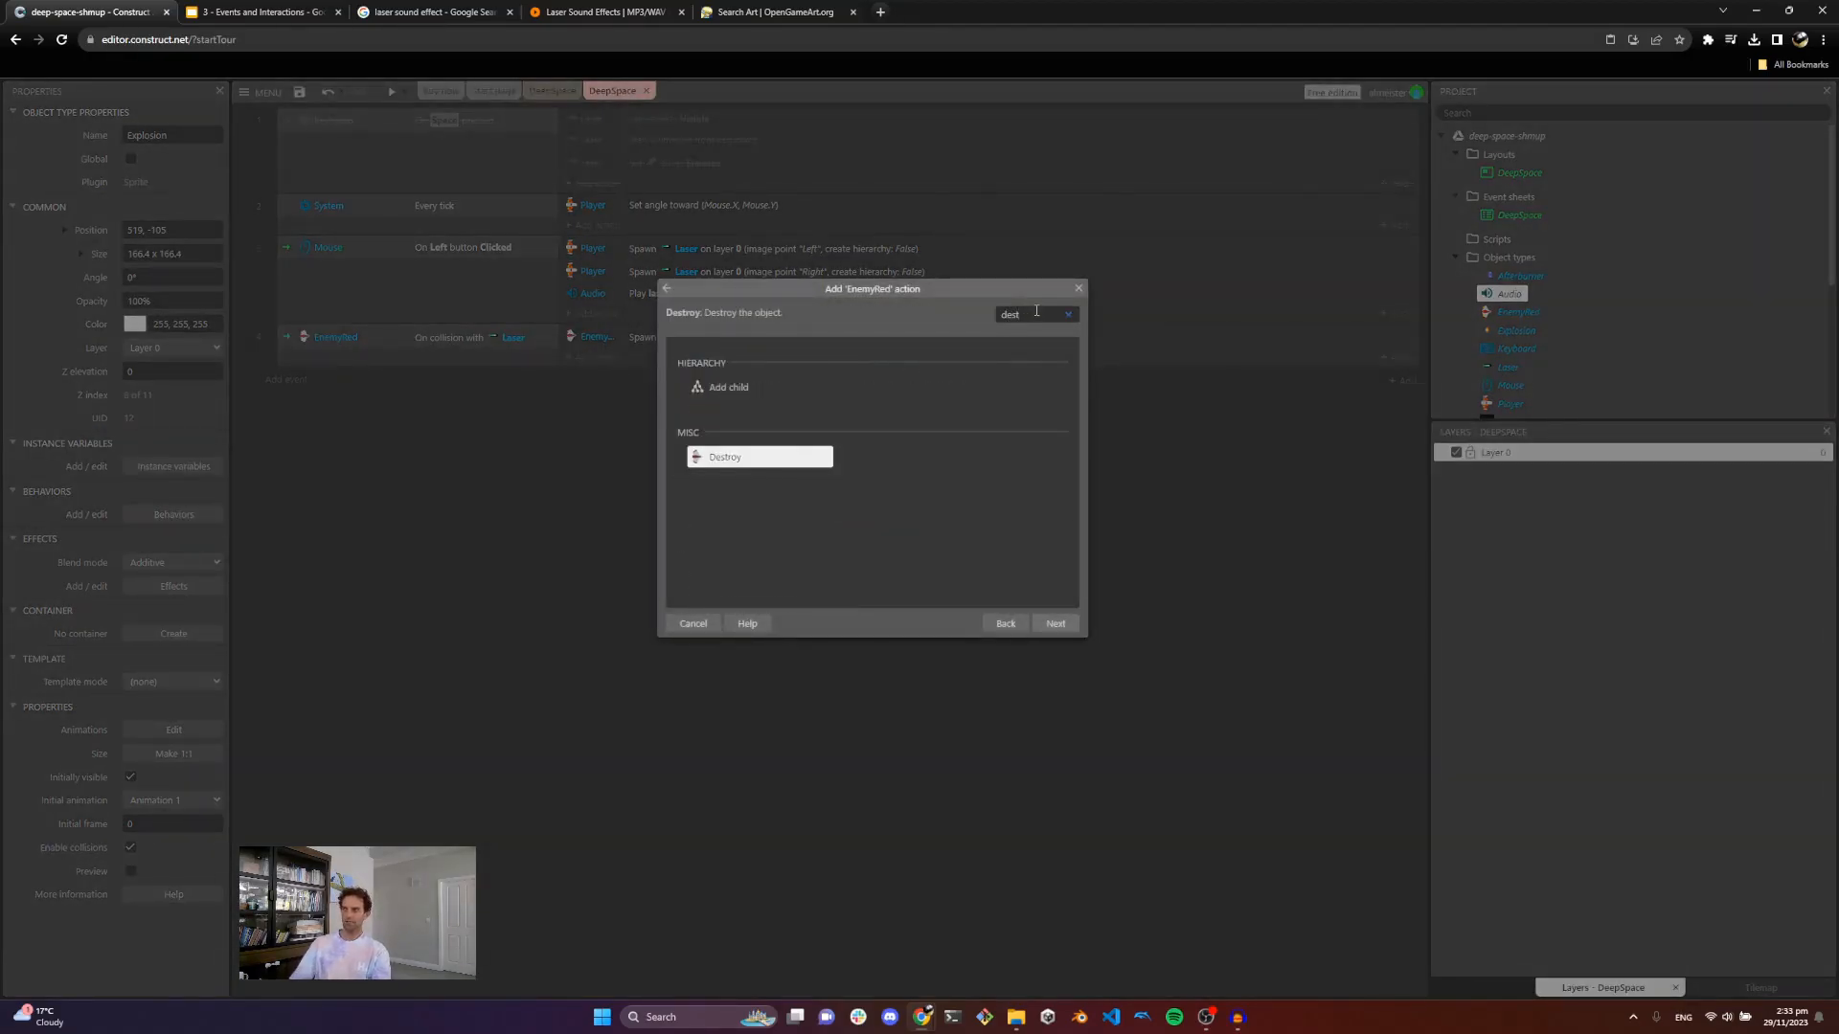
pyautogui.doubleClick(757, 459)
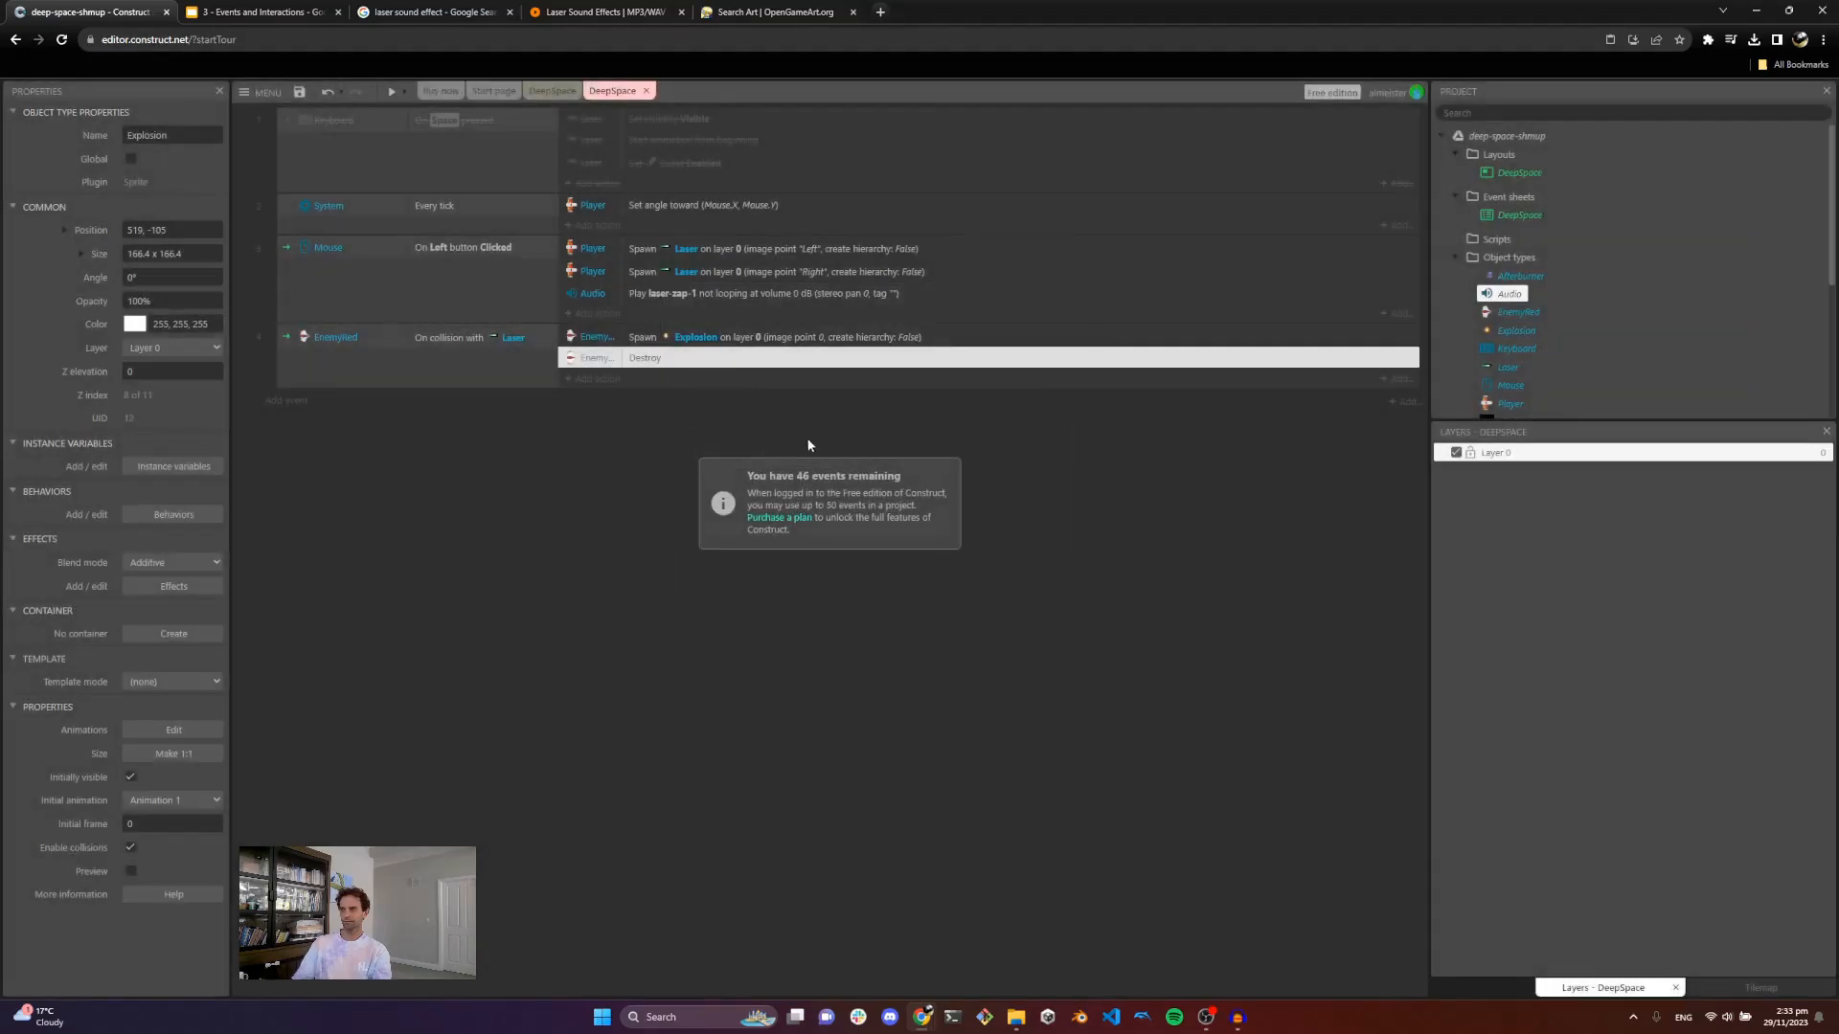
# Step: Add a Laser Destroy action to the EnemyRed on-collision-with-Laser event
pyautogui.click(583, 380)
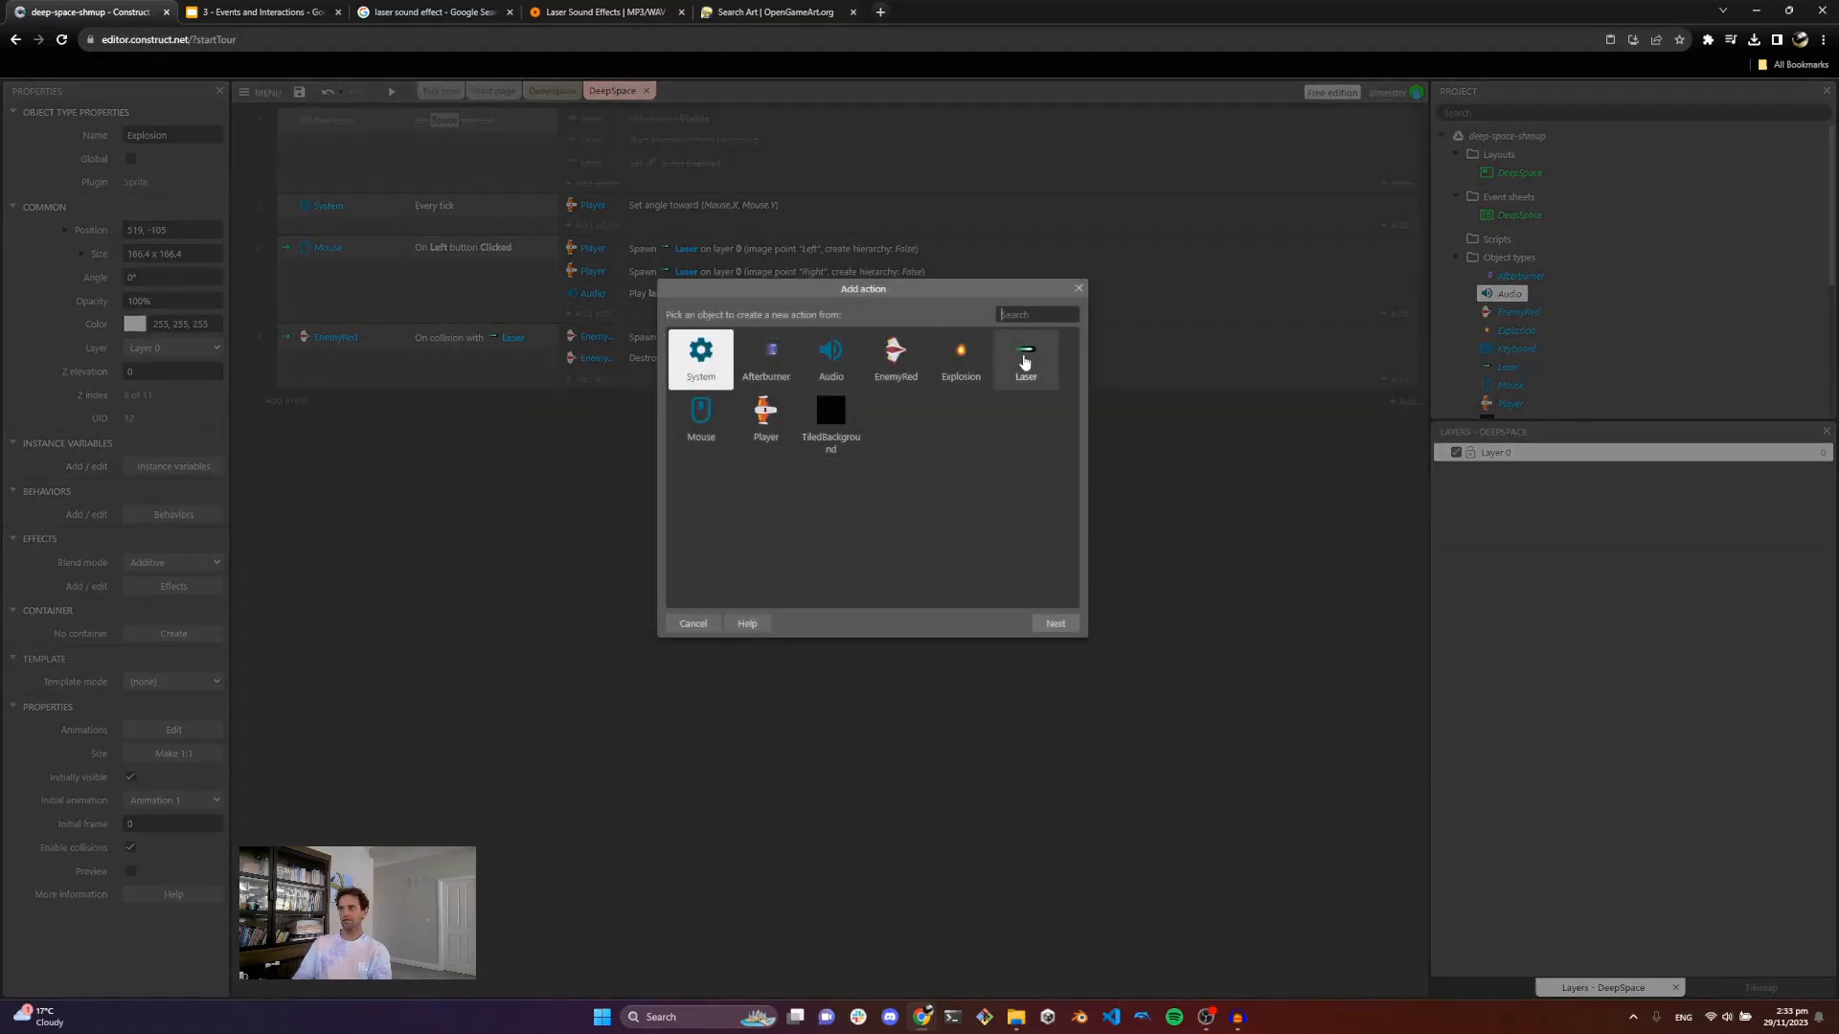
pyautogui.doubleClick(1024, 360)
pyautogui.write('dse')
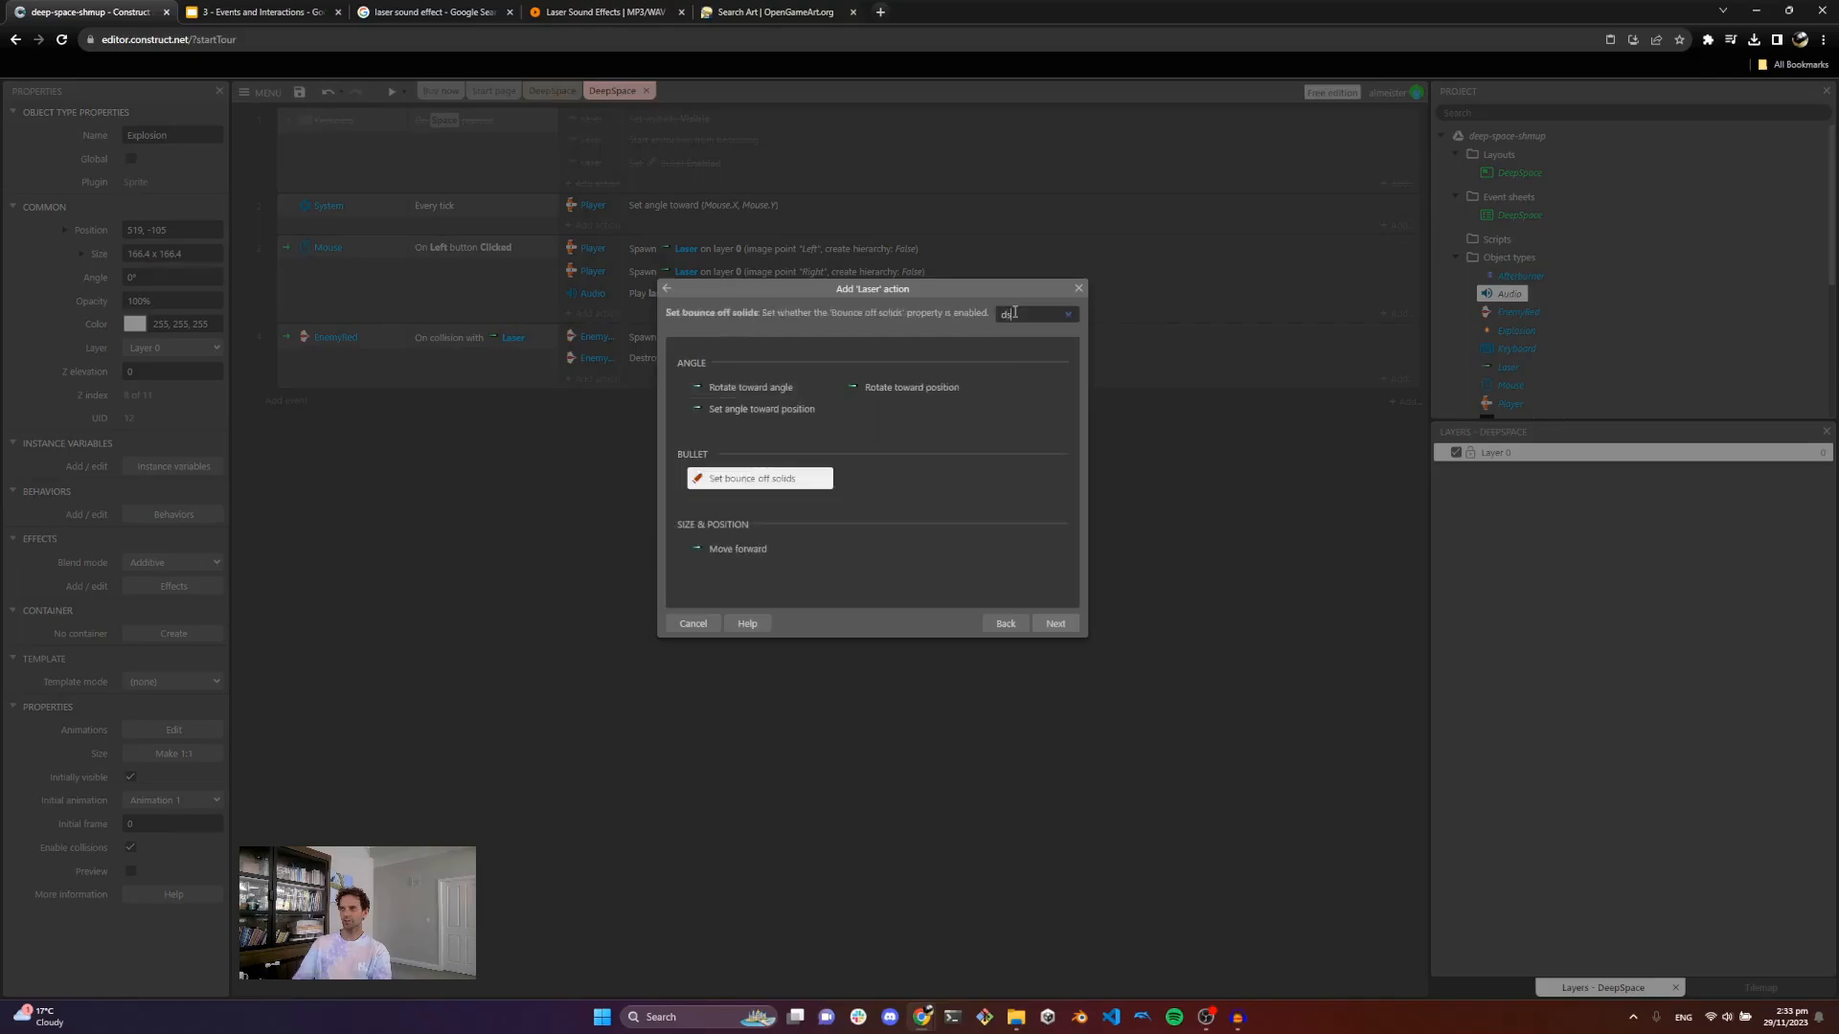
pyautogui.press('BackSpace')
pyautogui.press('BackSpace')
pyautogui.write('est')
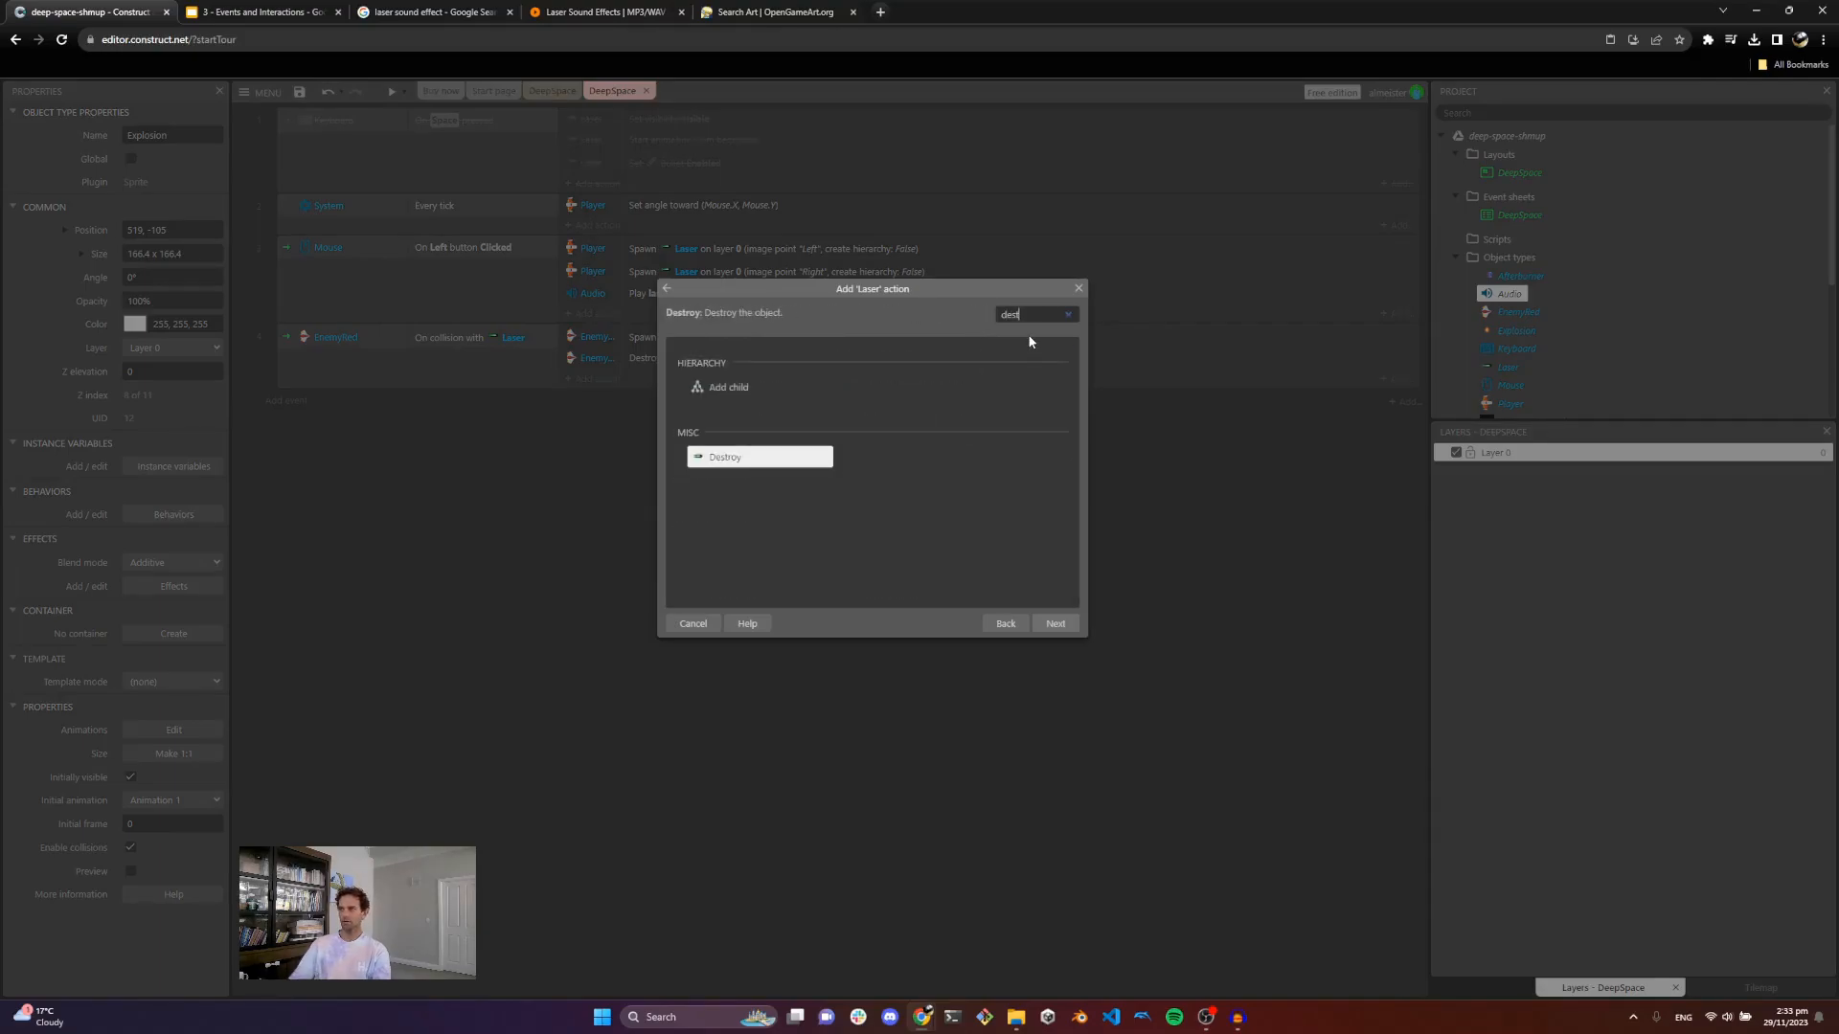
pyautogui.doubleClick(717, 455)
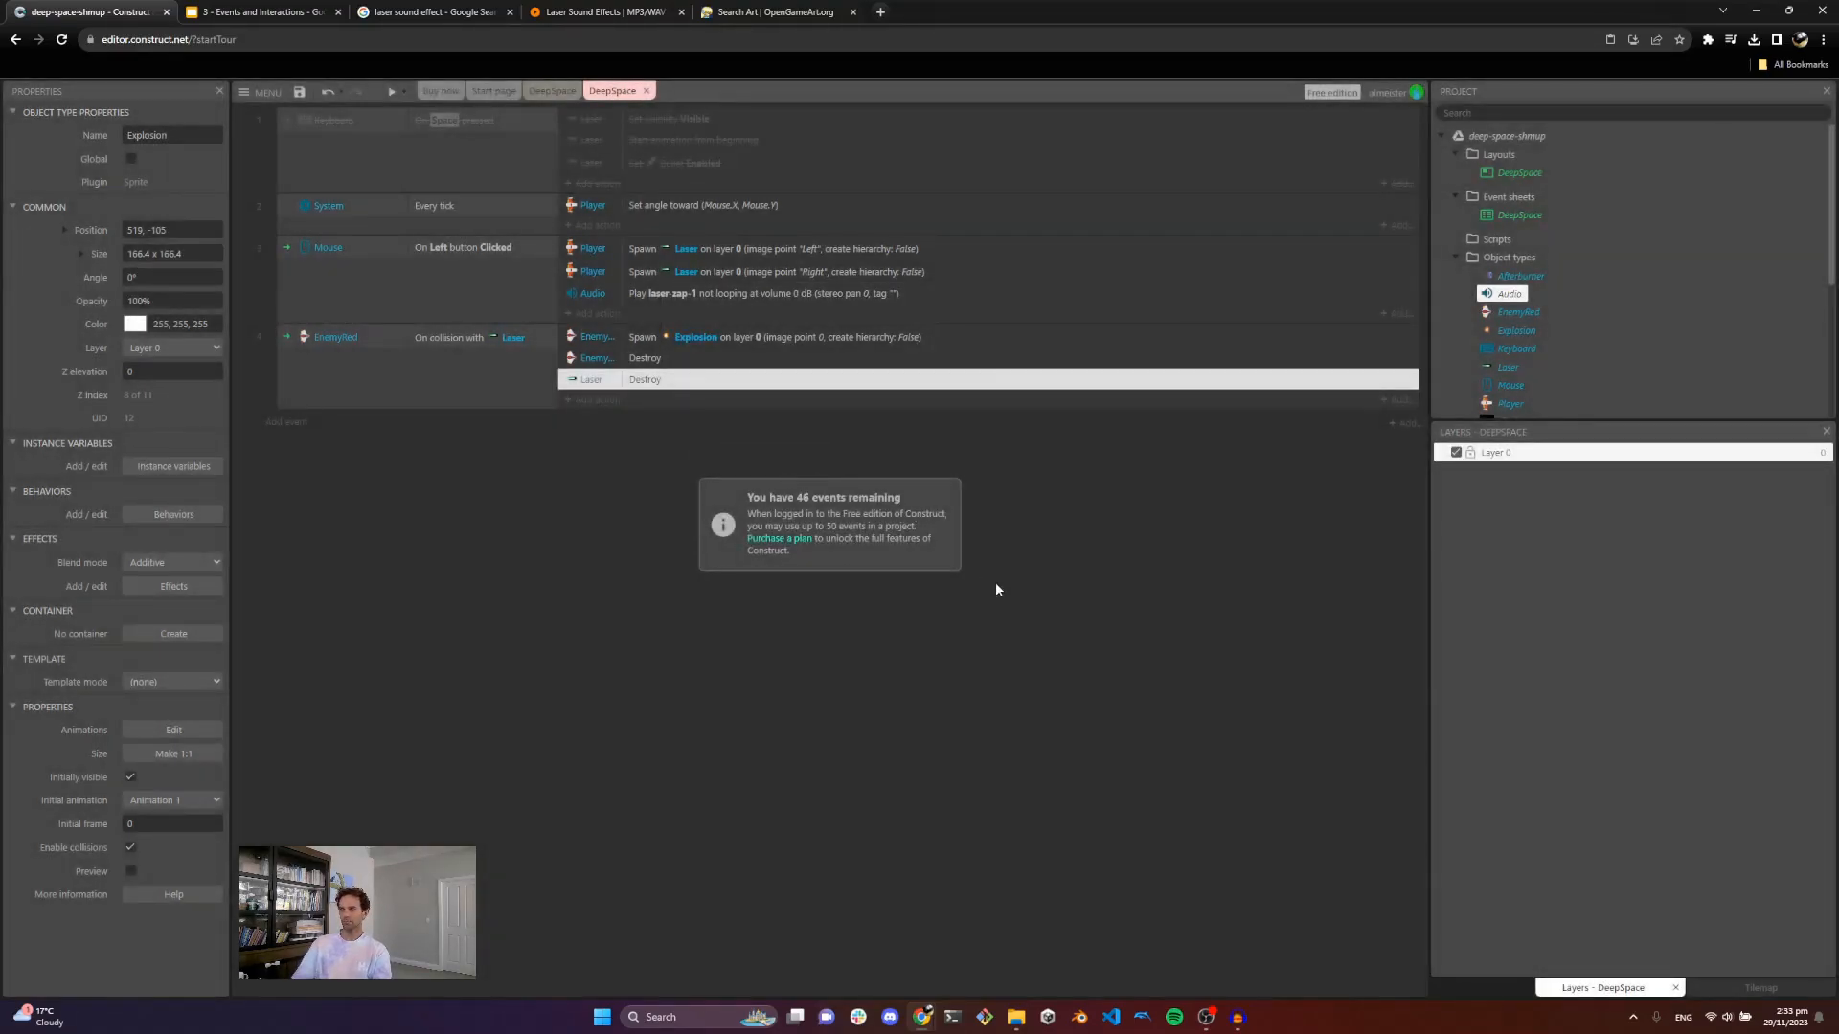
# Step: Run a preview of the game, fly around shooting enemies to test the destruction, then close it
pyautogui.click(392, 91)
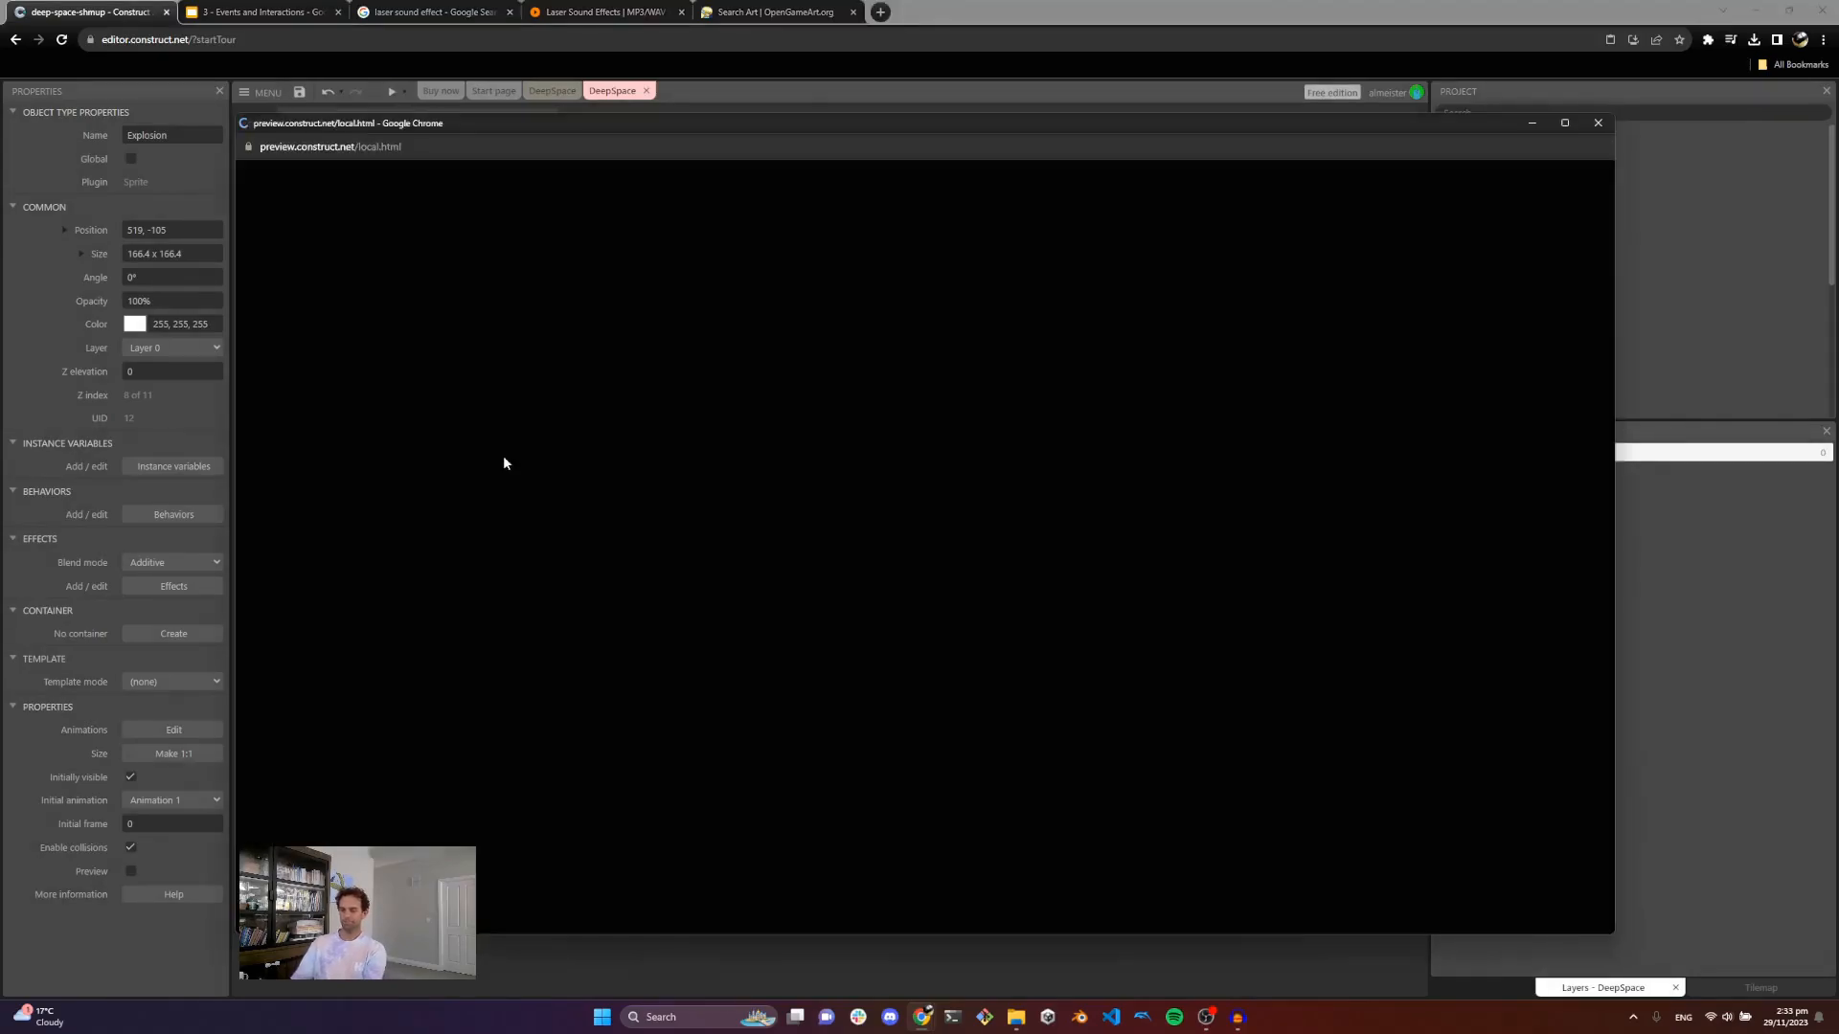
pyautogui.press('Up')
pyautogui.click(905, 455)
pyautogui.press('Right')
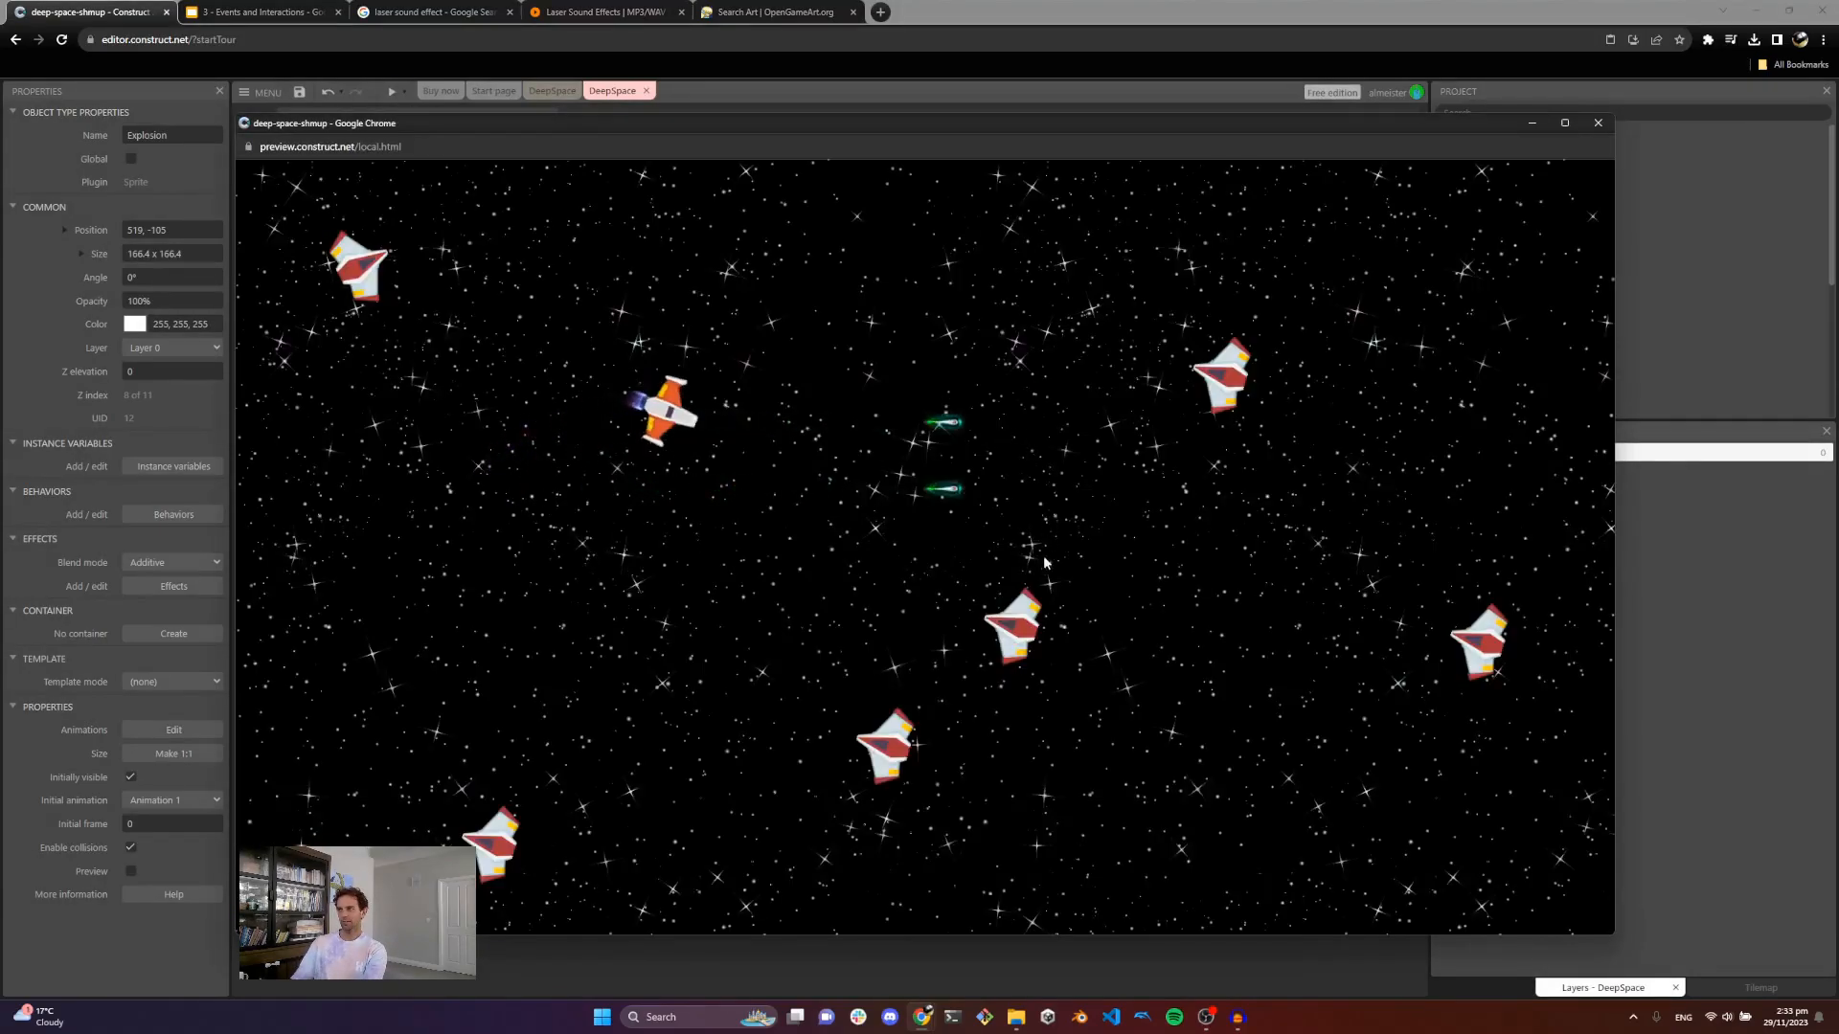
pyautogui.press('Down')
pyautogui.press('Up')
pyautogui.press('Left')
pyautogui.press('Down')
pyautogui.click(1008, 602)
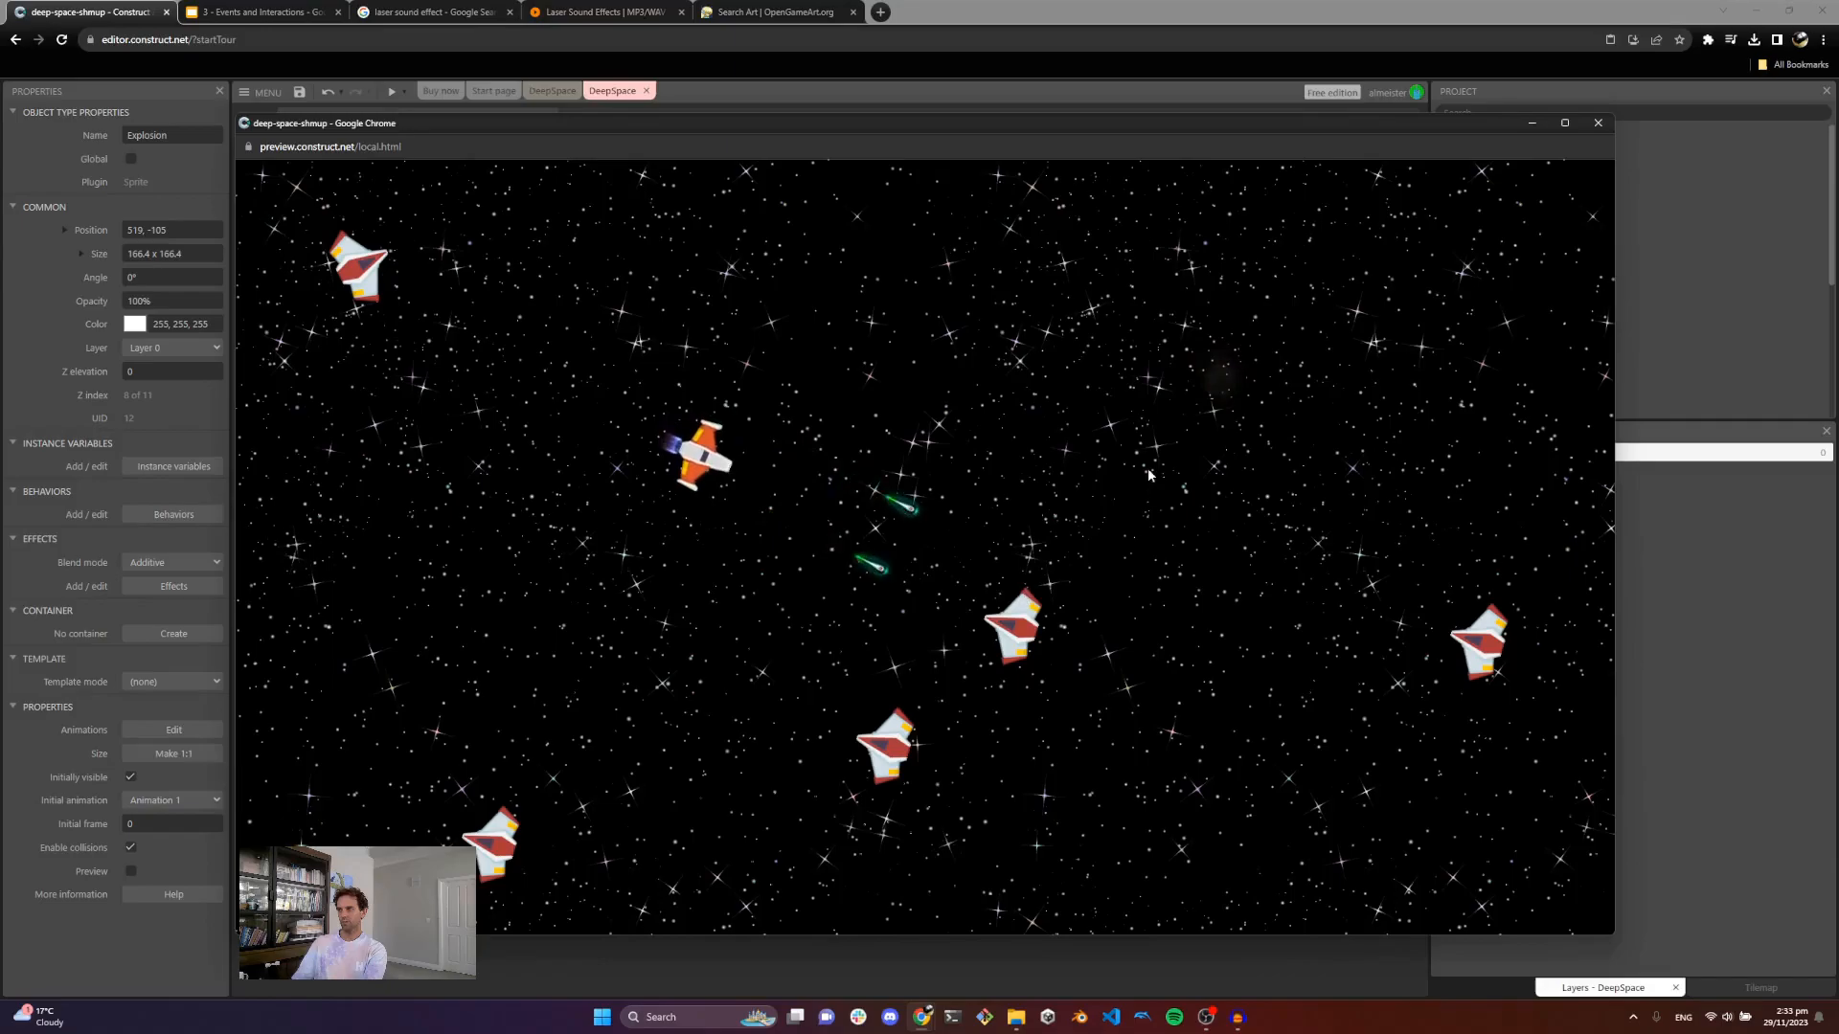
pyautogui.press('Right')
pyautogui.click(1387, 592)
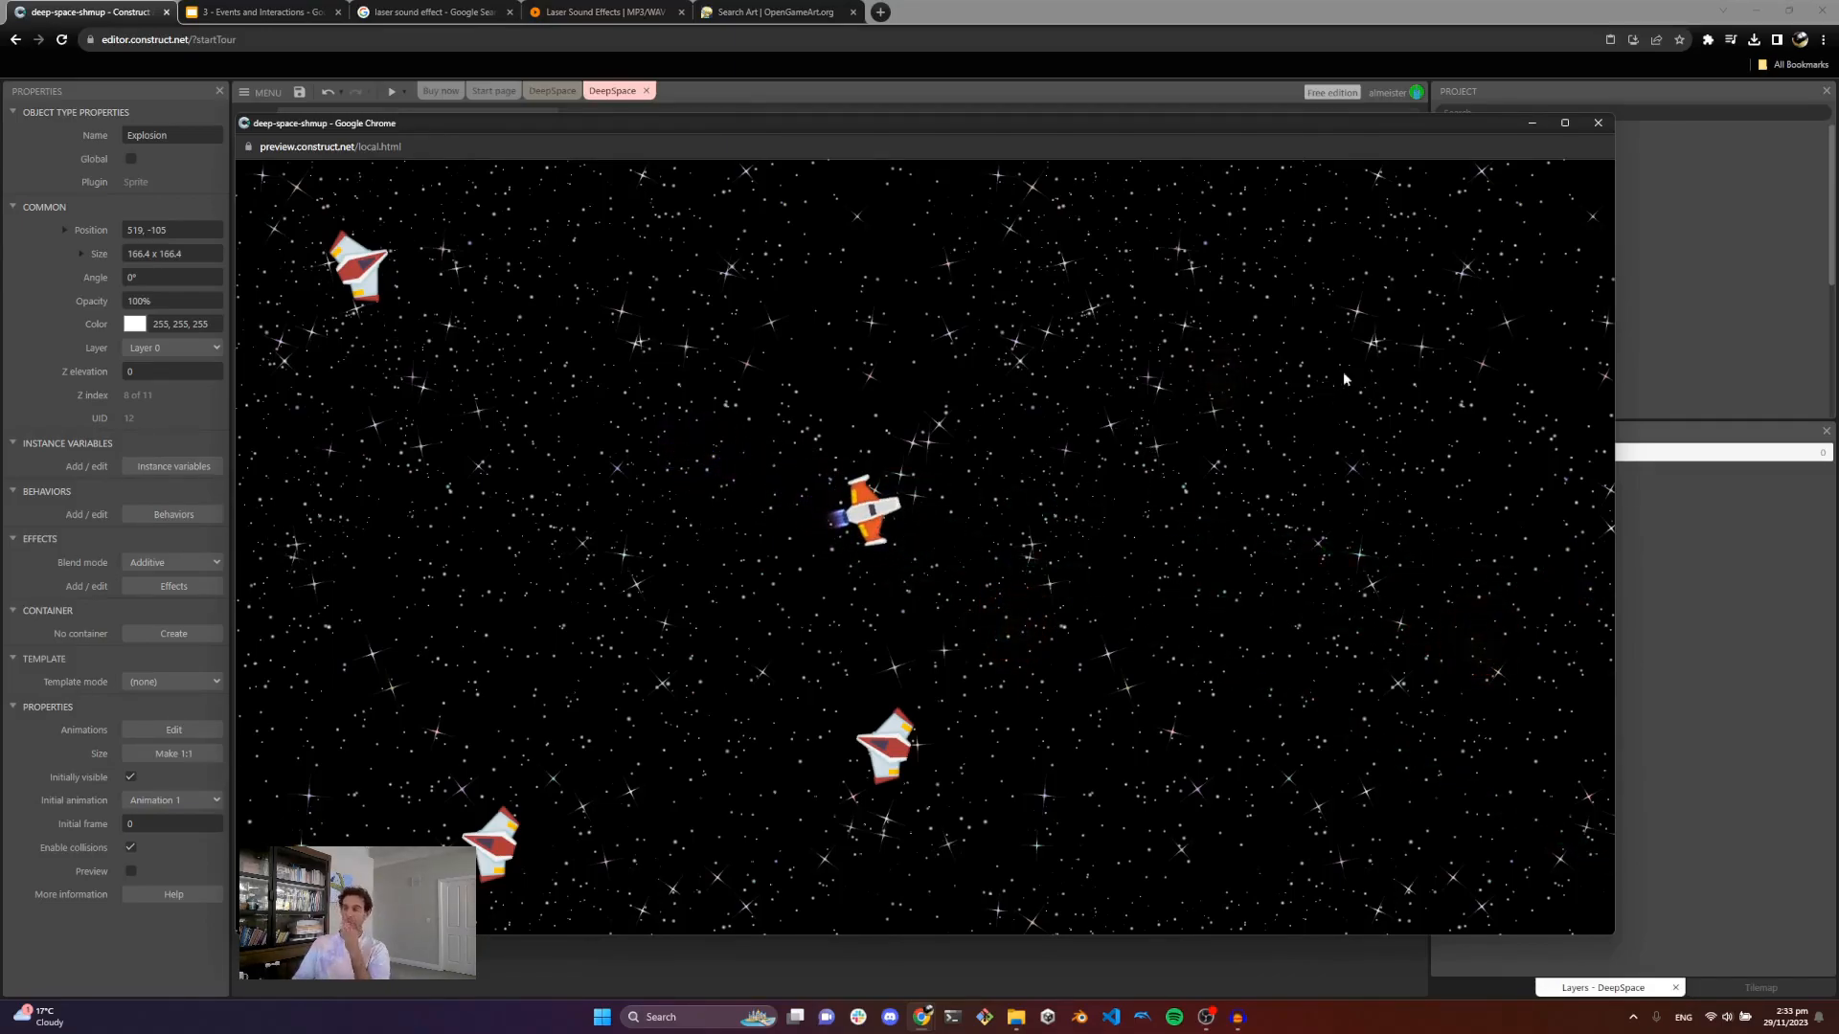
pyautogui.click(1598, 124)
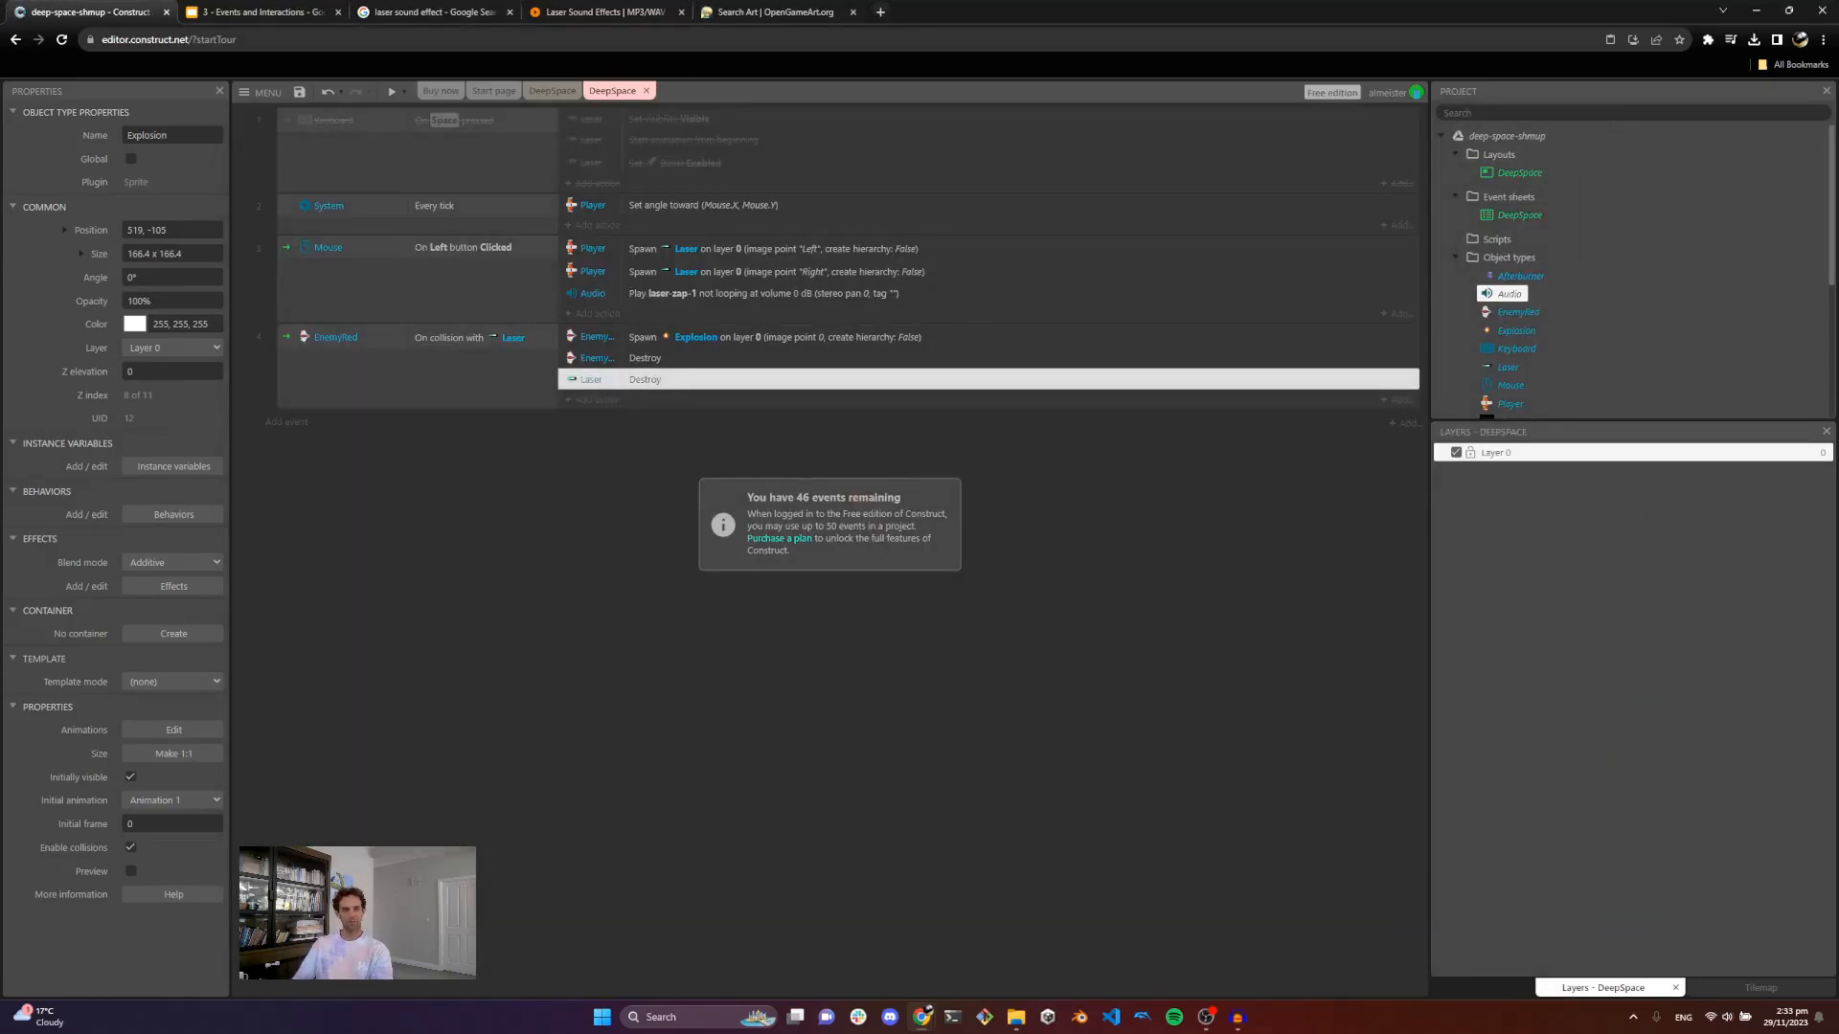
# Step: Preview the game once more, shoot at enemies again, and close the preview window
pyautogui.press('Up')
pyautogui.press('Right')
pyautogui.click(886, 509)
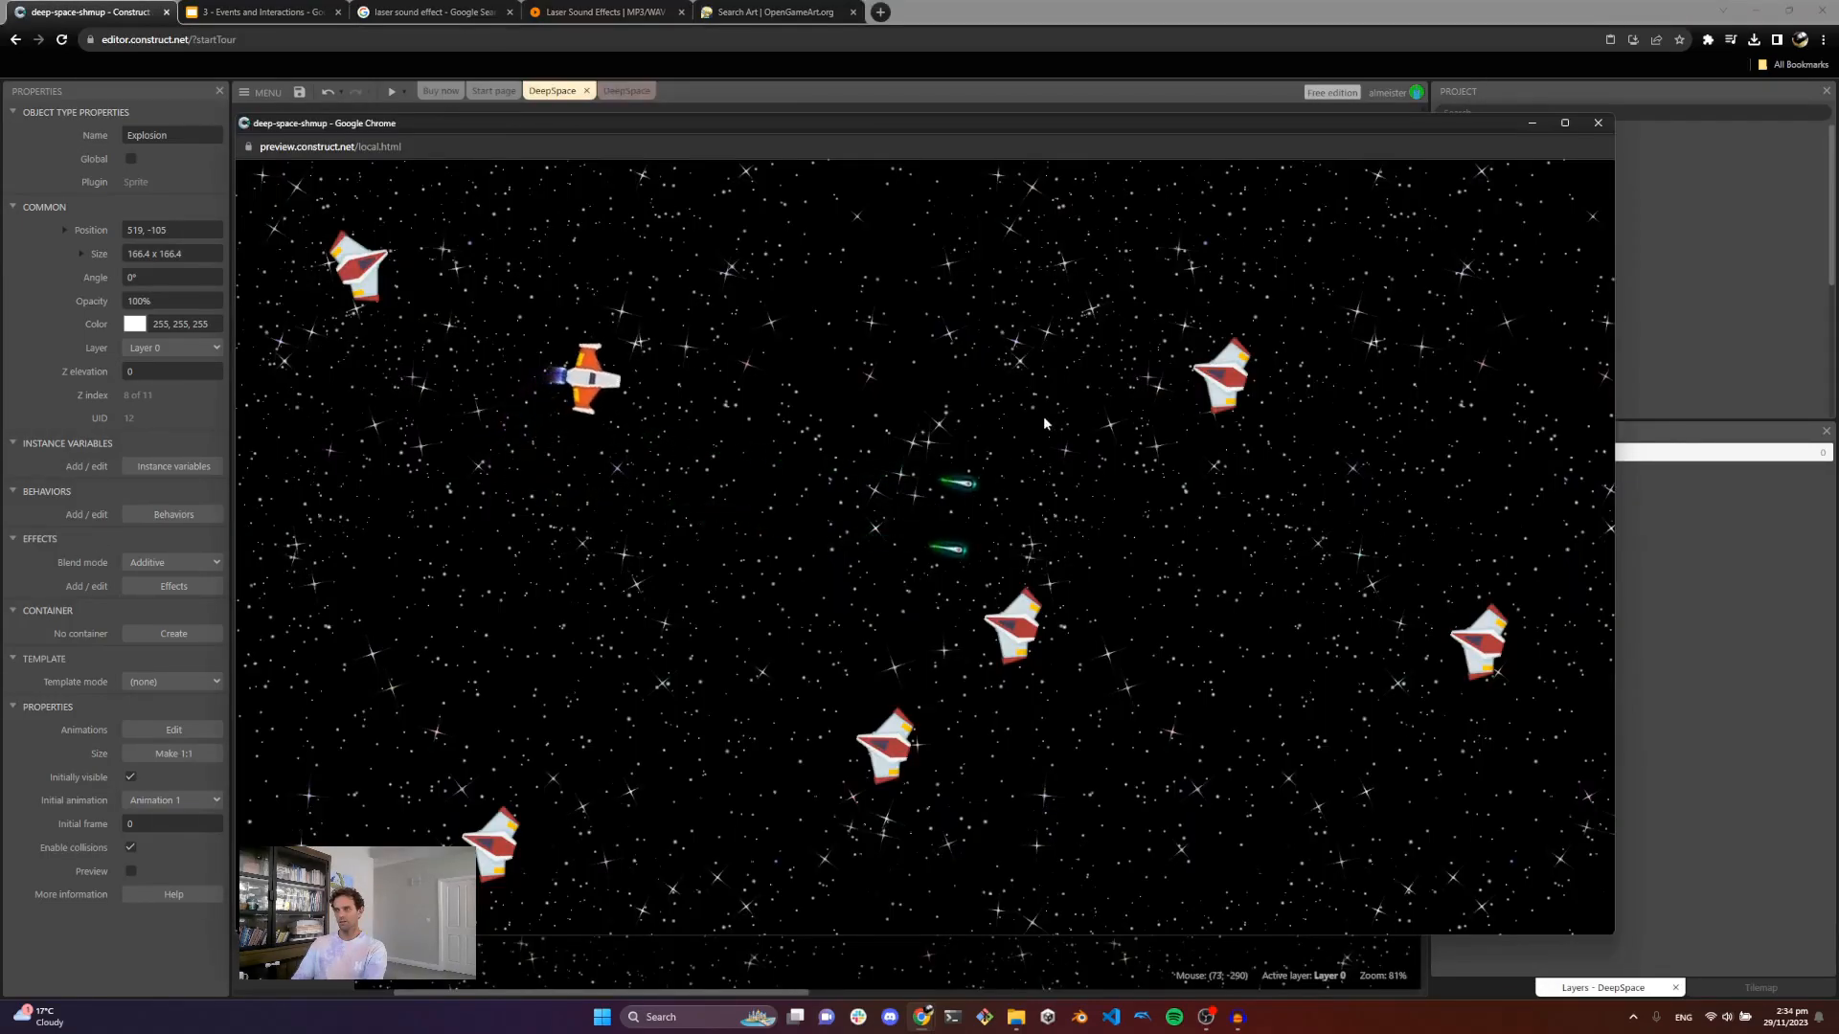
pyautogui.press('Down')
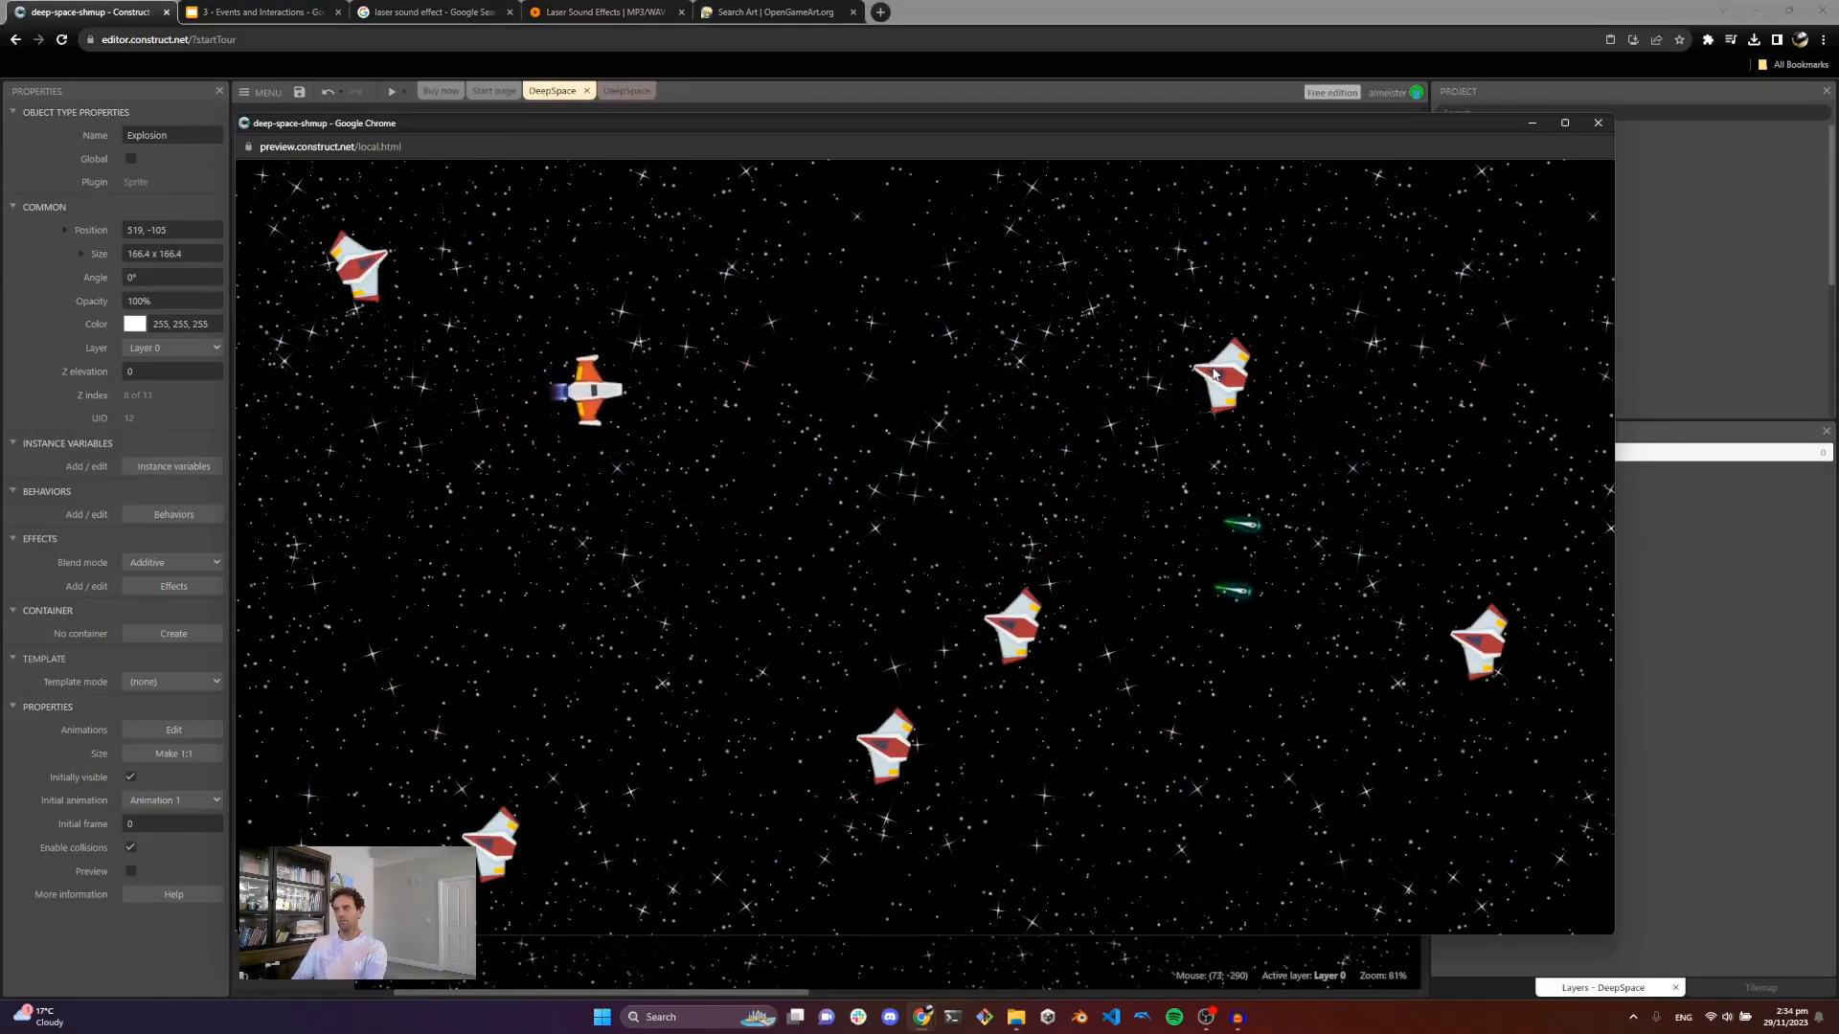
pyautogui.click(1215, 374)
pyautogui.press('Right')
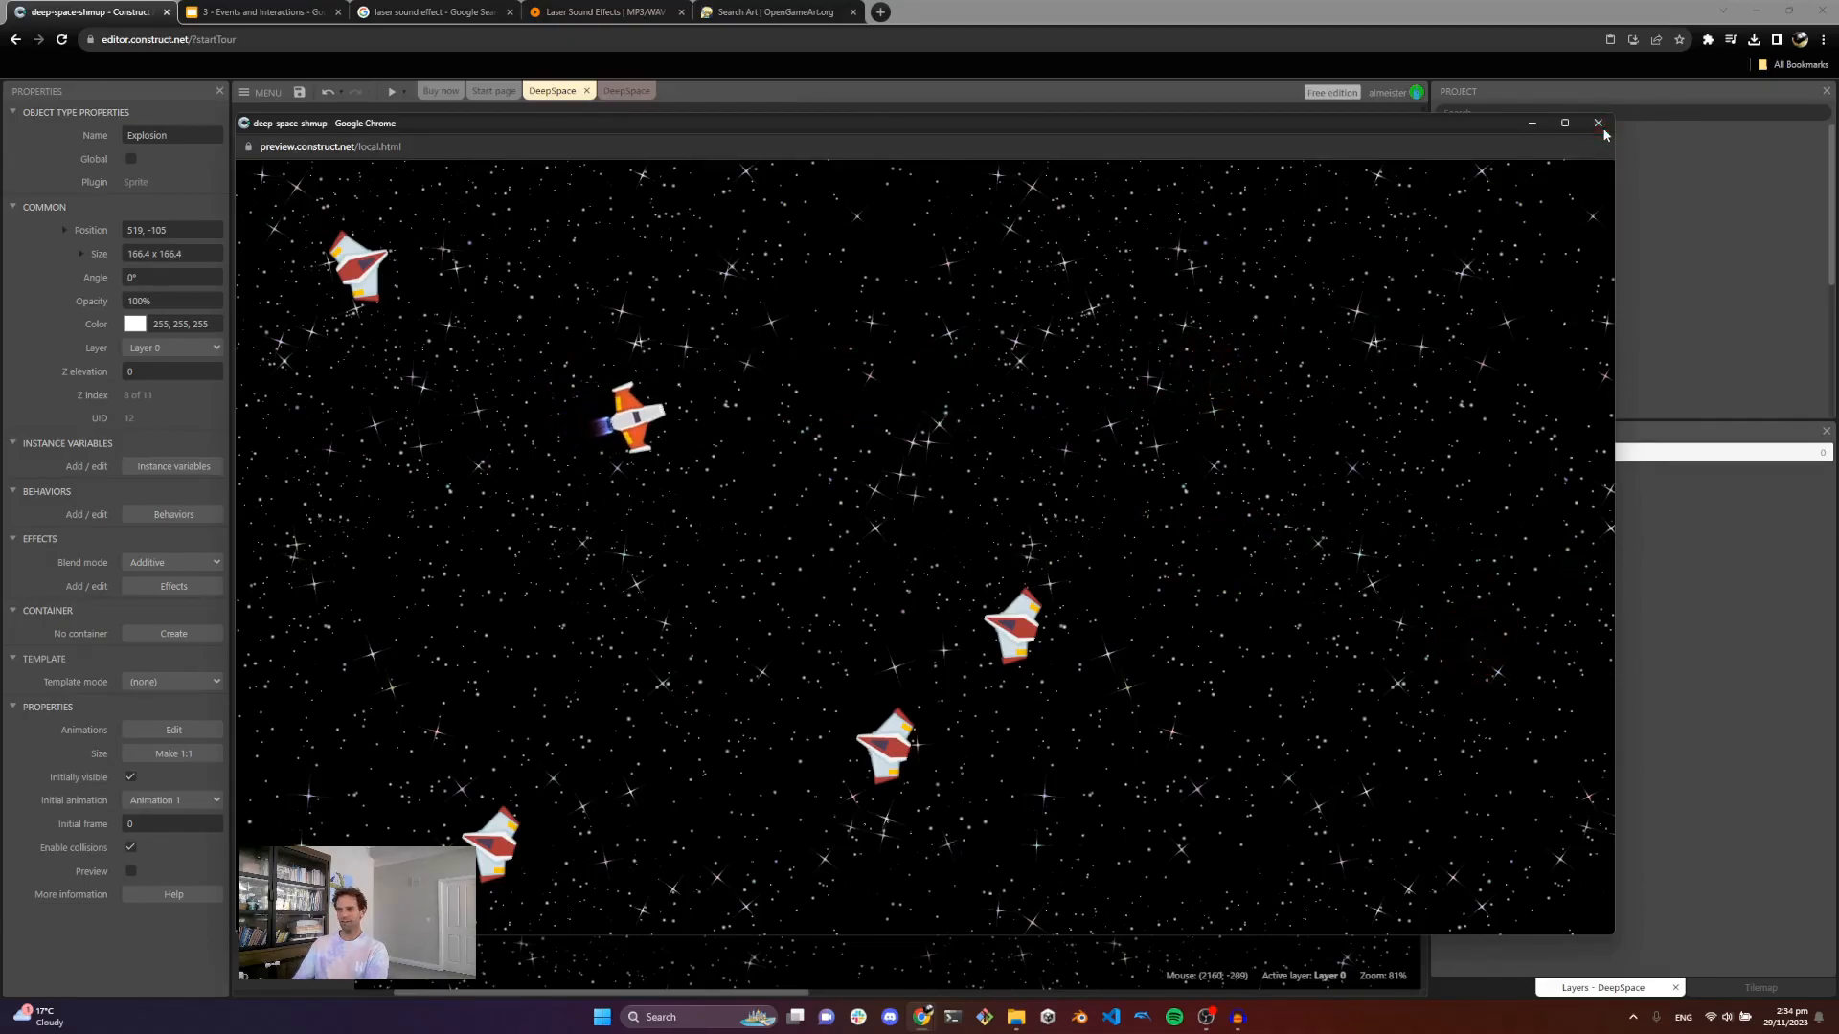
pyautogui.click(1597, 123)
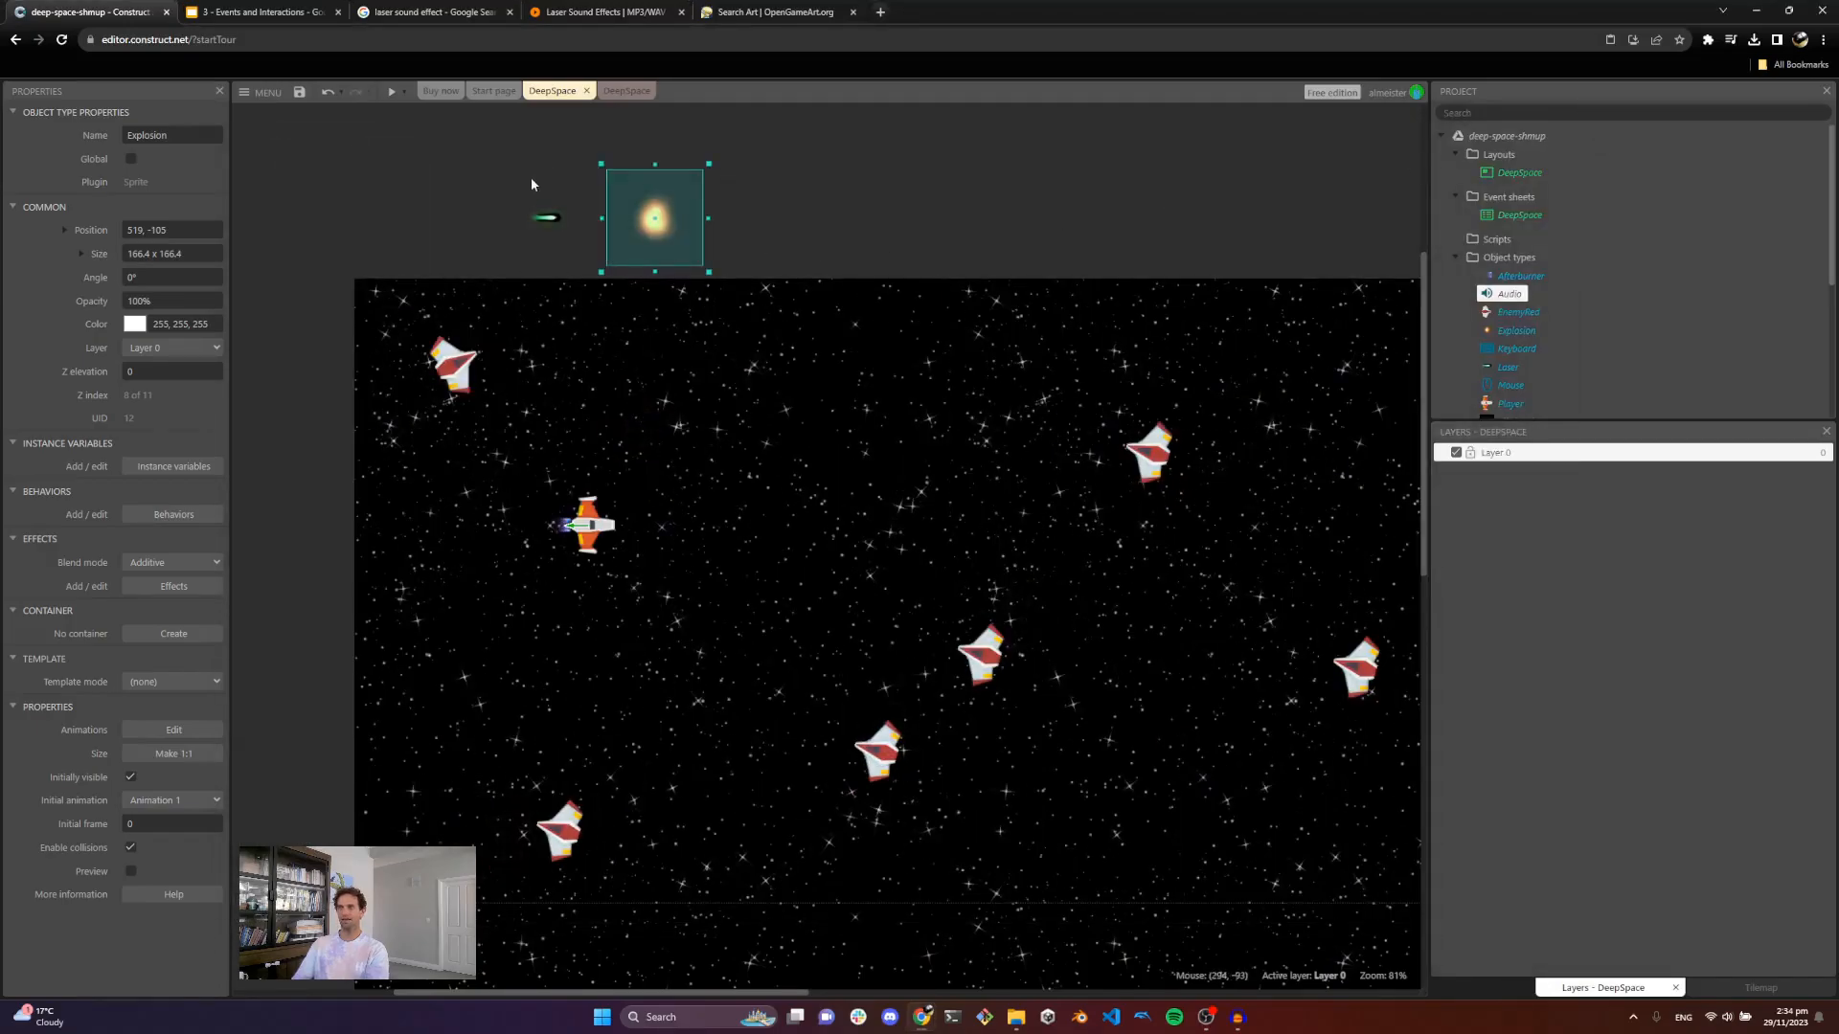
# Step: In a new tab, search the web for "itch game assets" and open itch.io's free audio game assets results
pyautogui.click(880, 13)
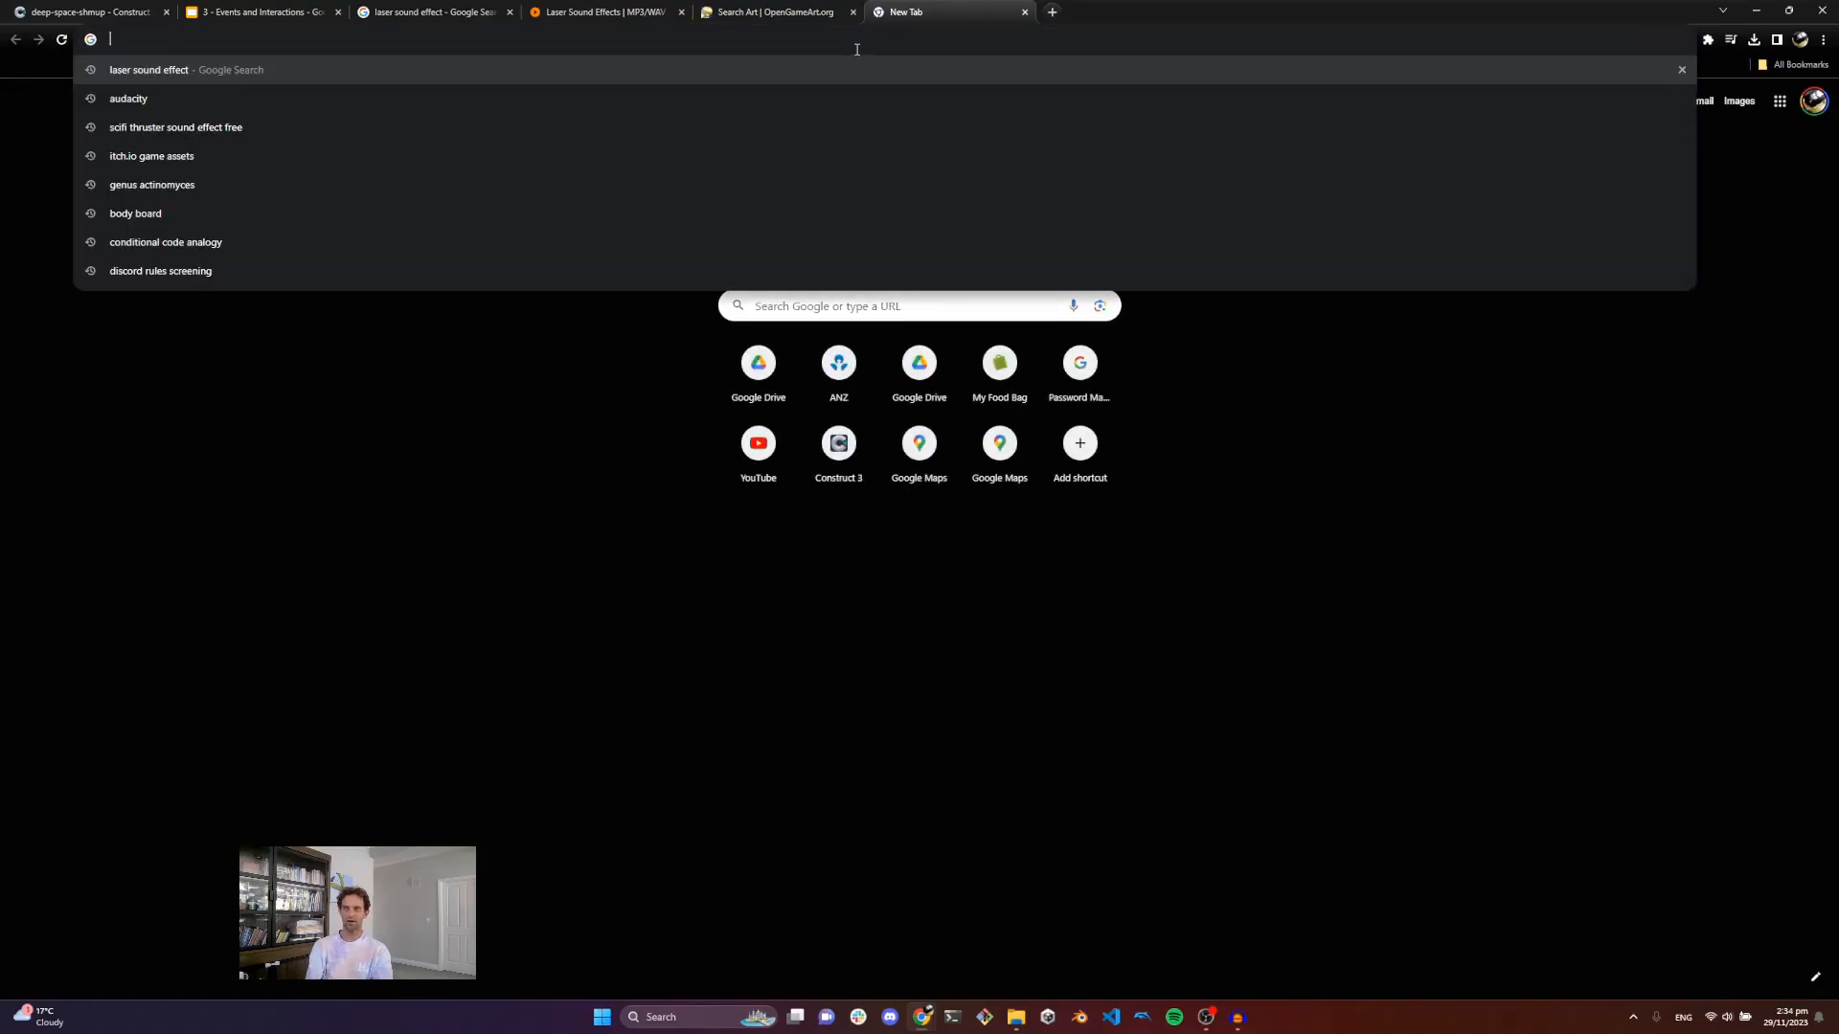
pyautogui.write('itch ')
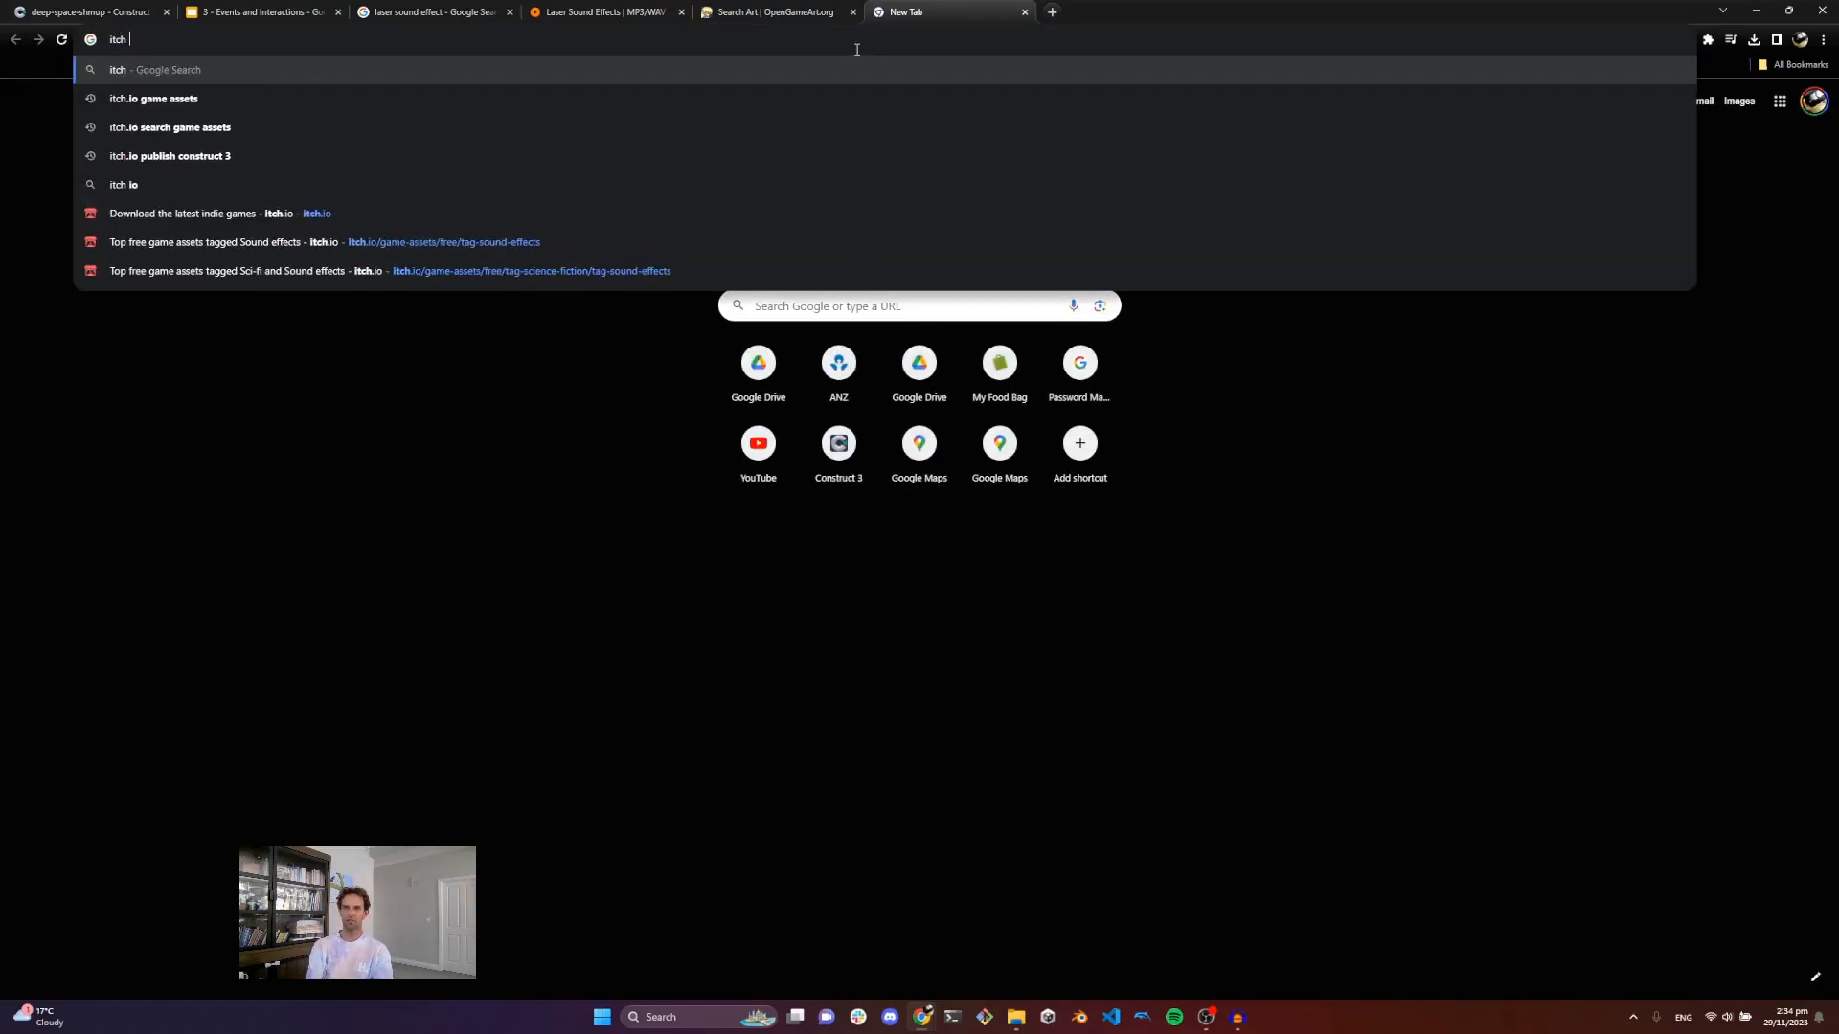
pyautogui.write('game assets')
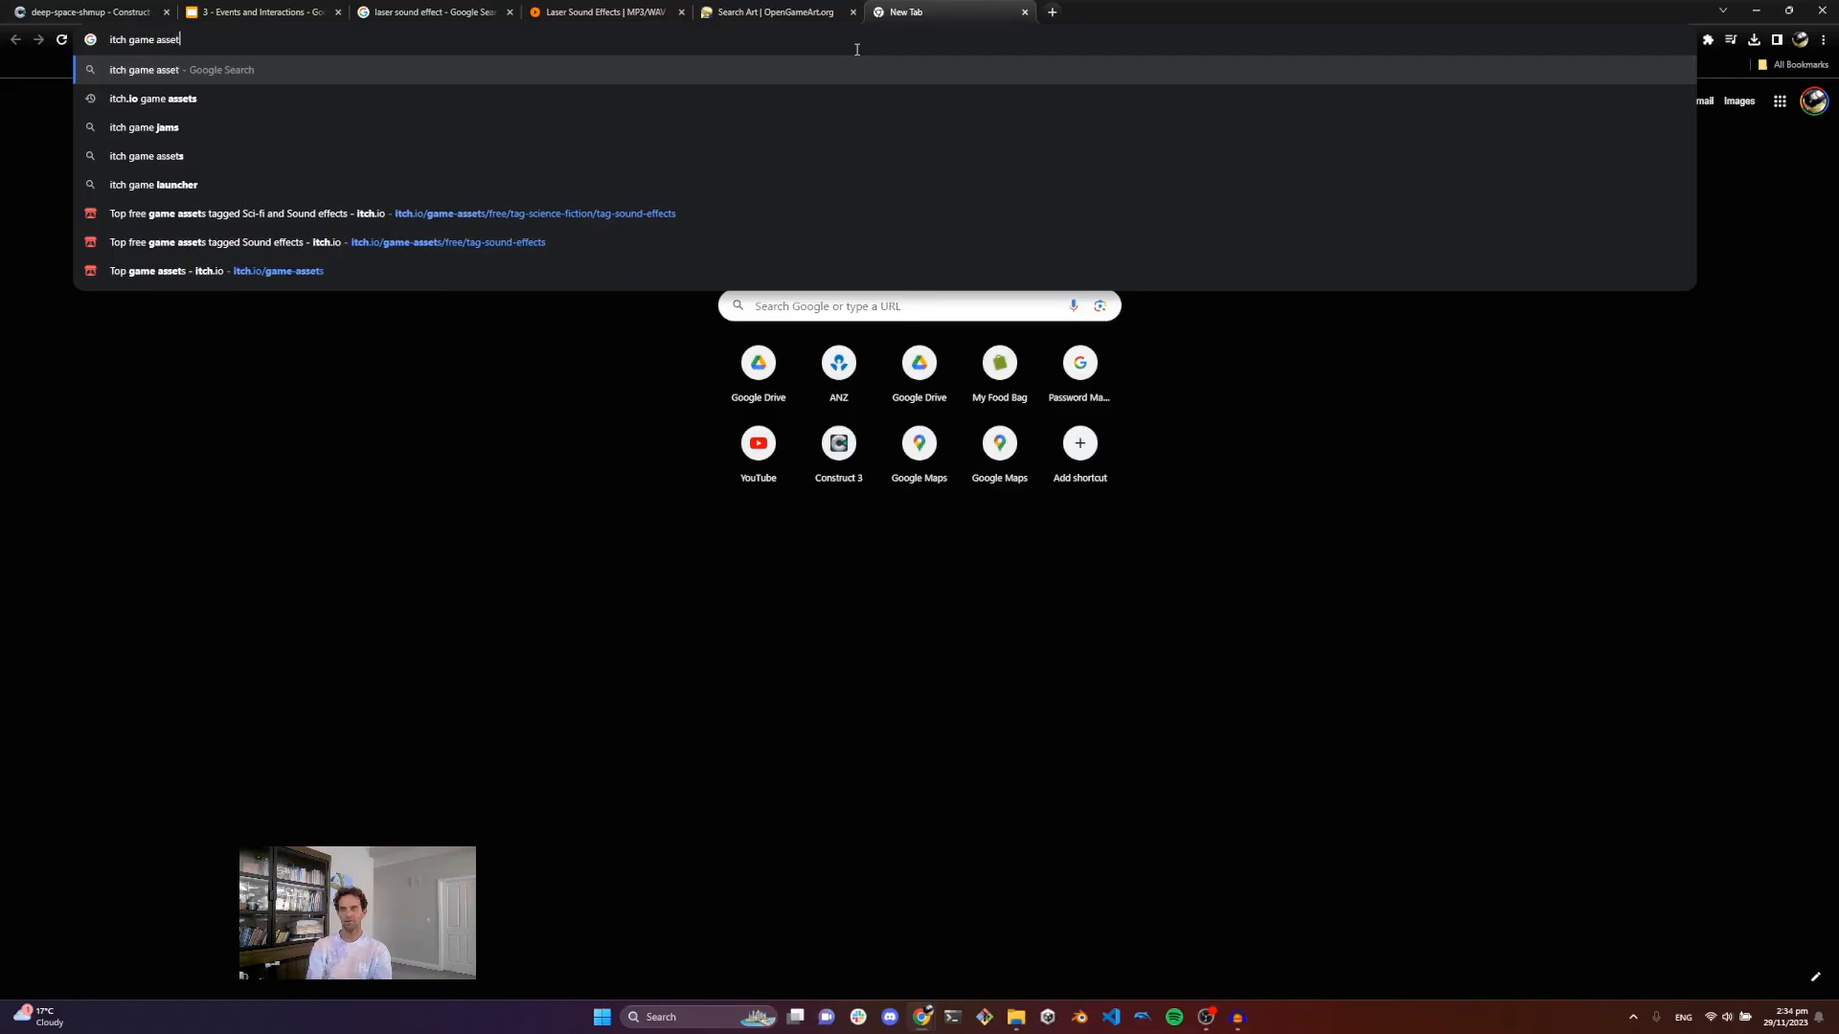
pyautogui.press('Return')
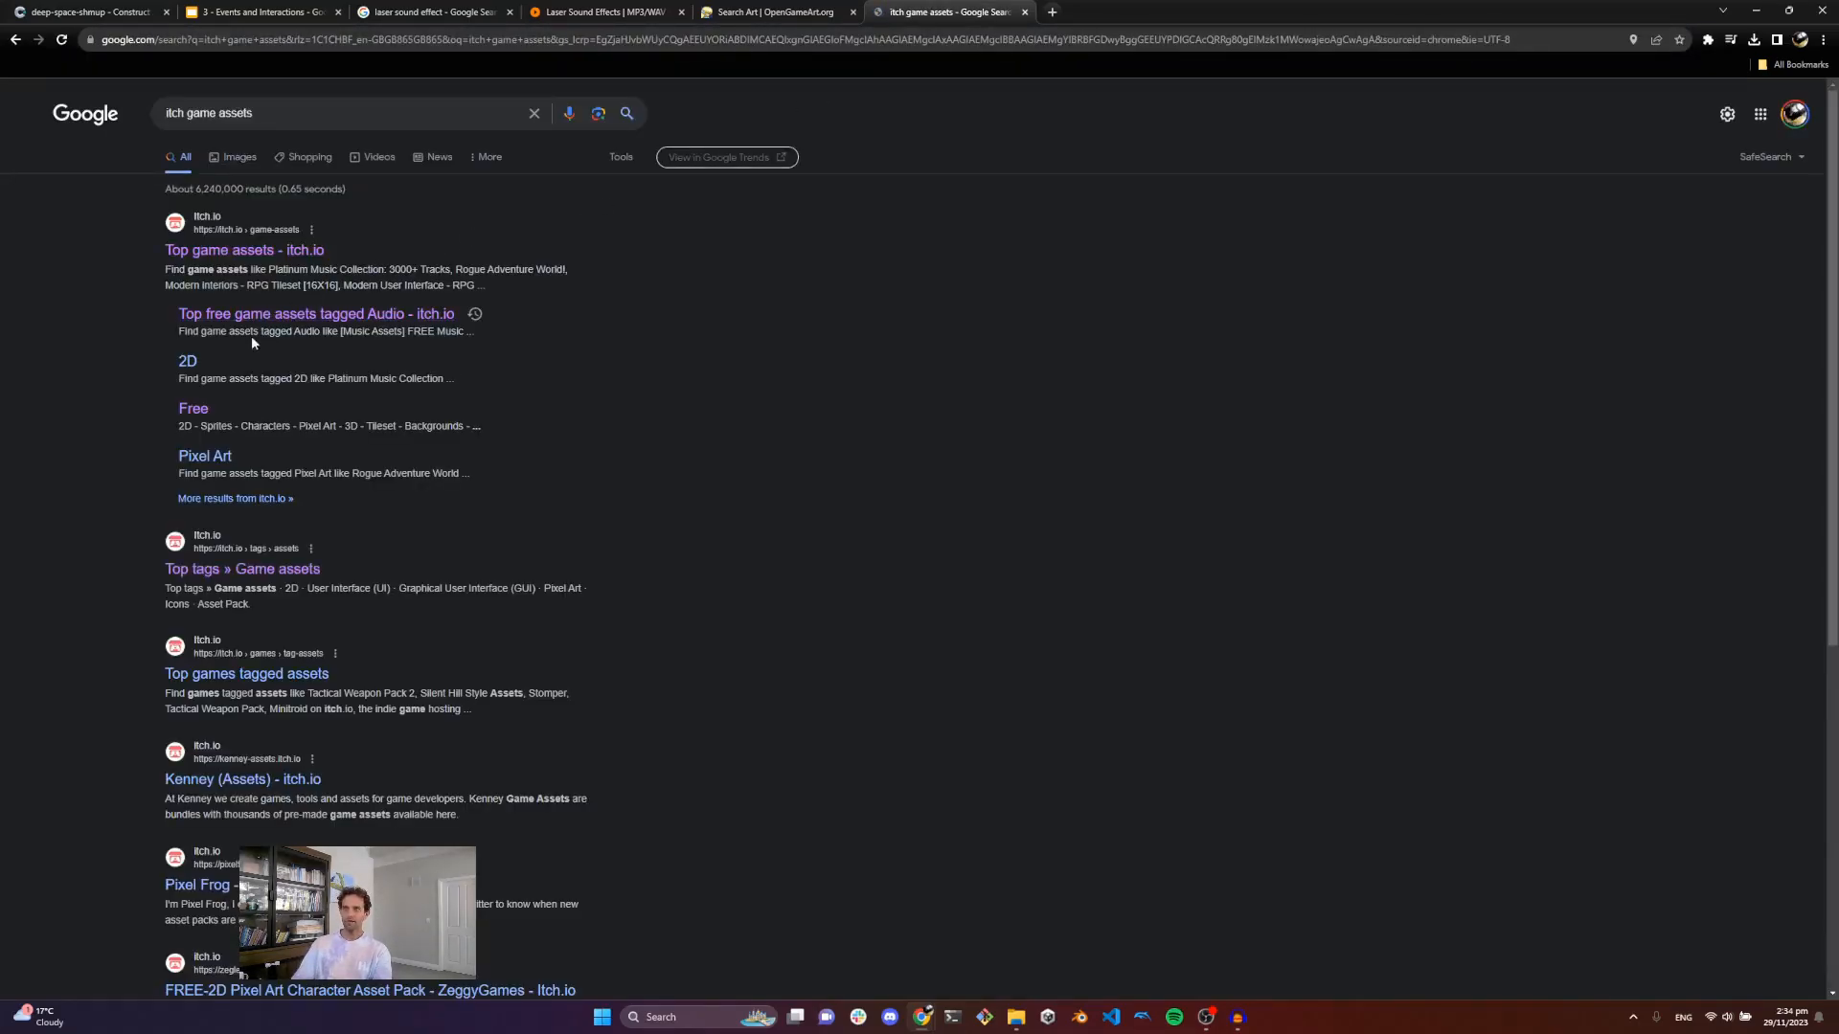
pyautogui.click(387, 322)
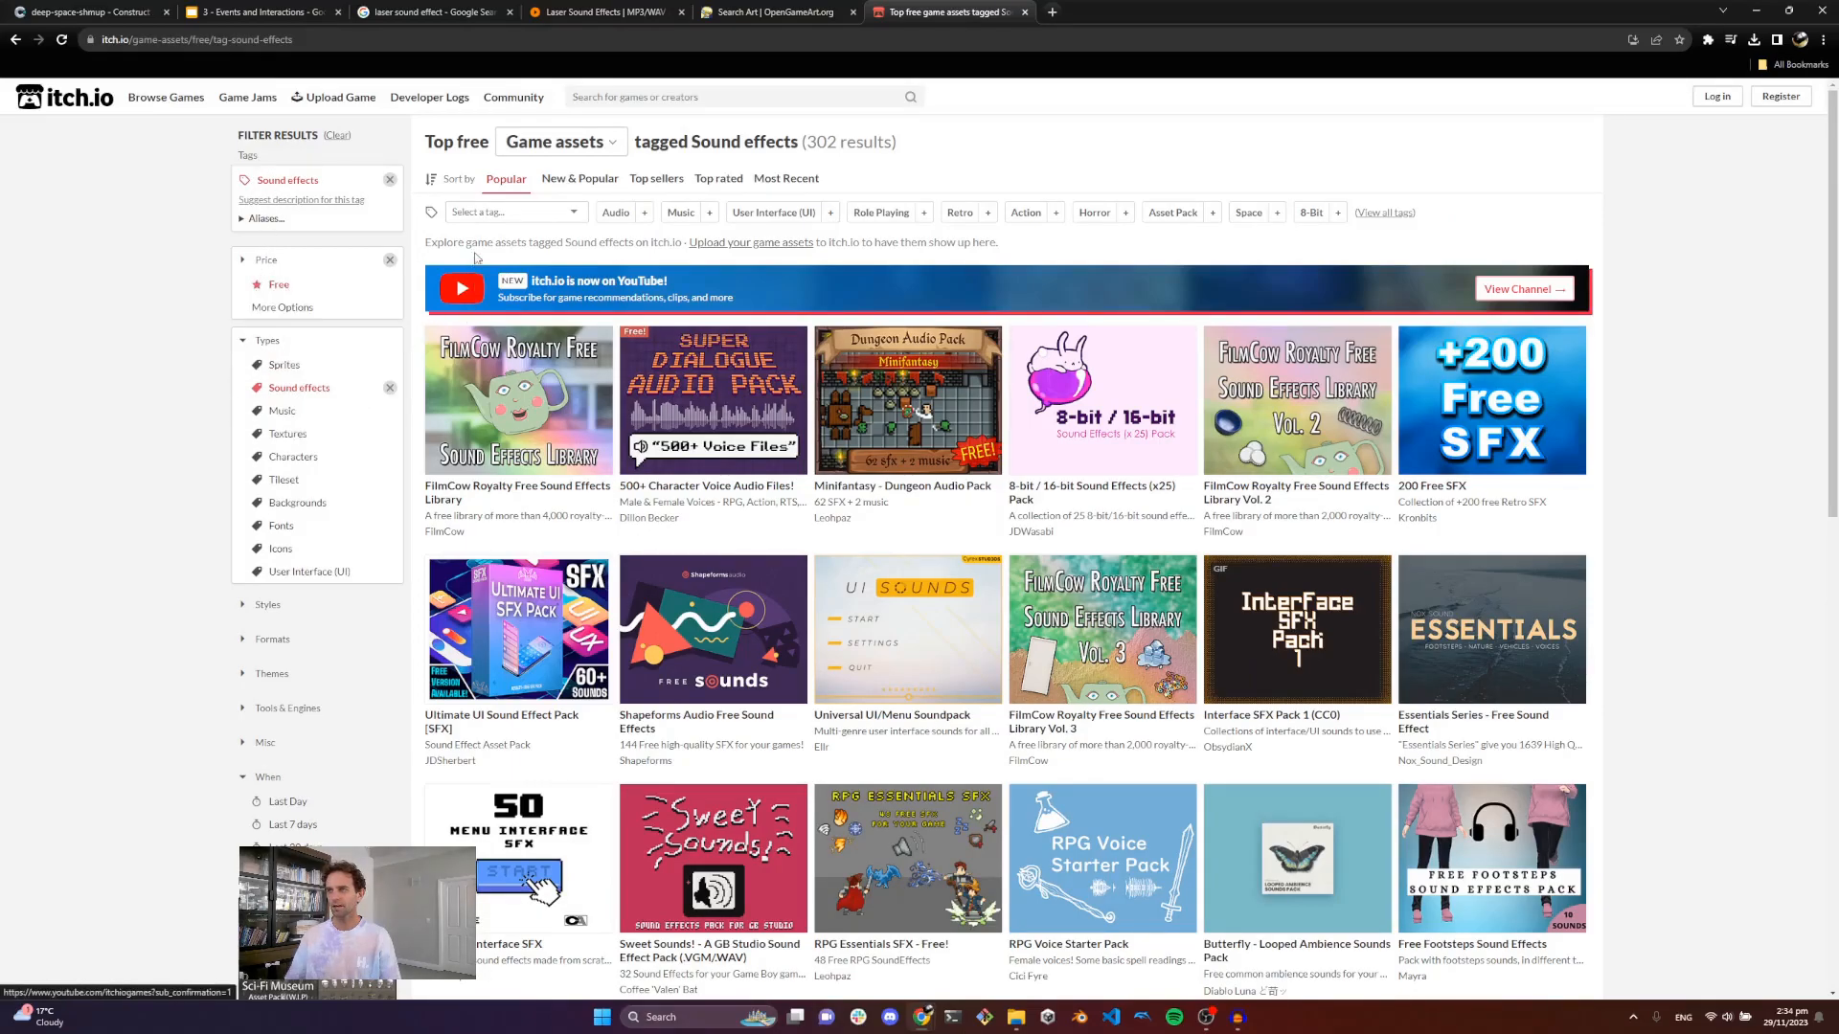
# Step: Filter the itch.io sound effects listing by adding the Sci-fi tag
pyautogui.click(479, 213)
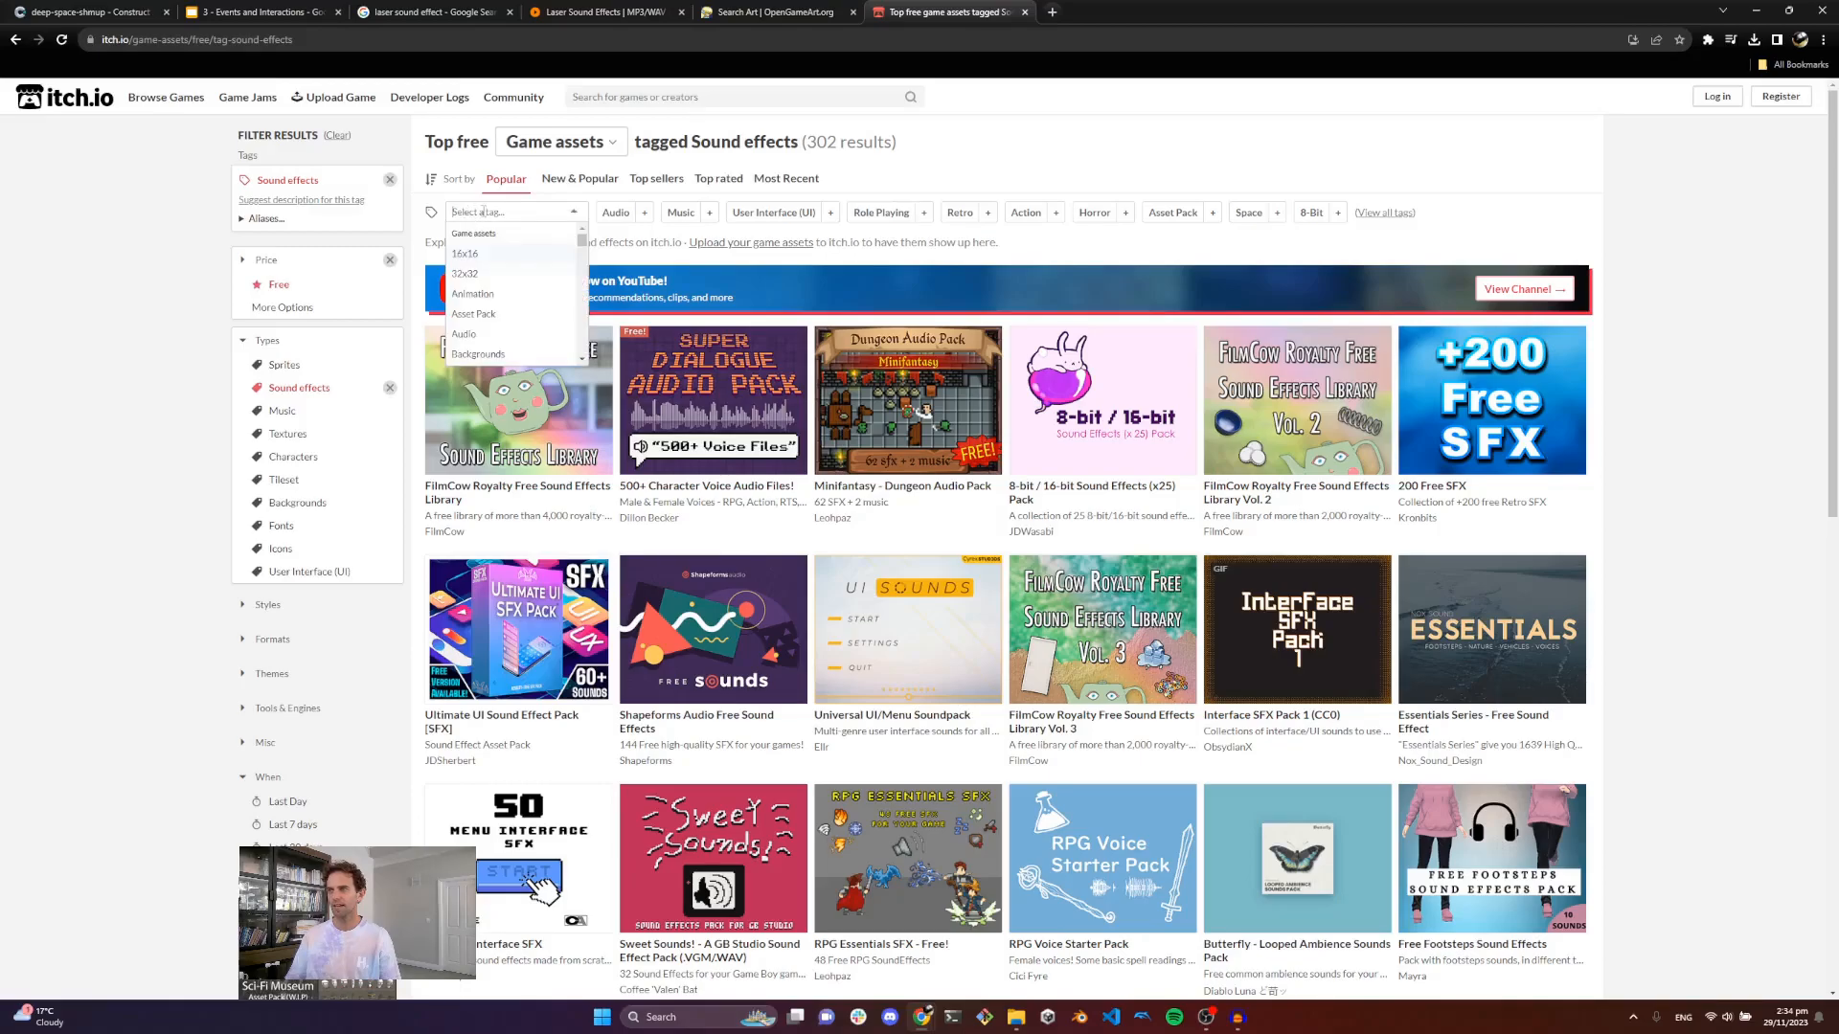
pyautogui.write('sci')
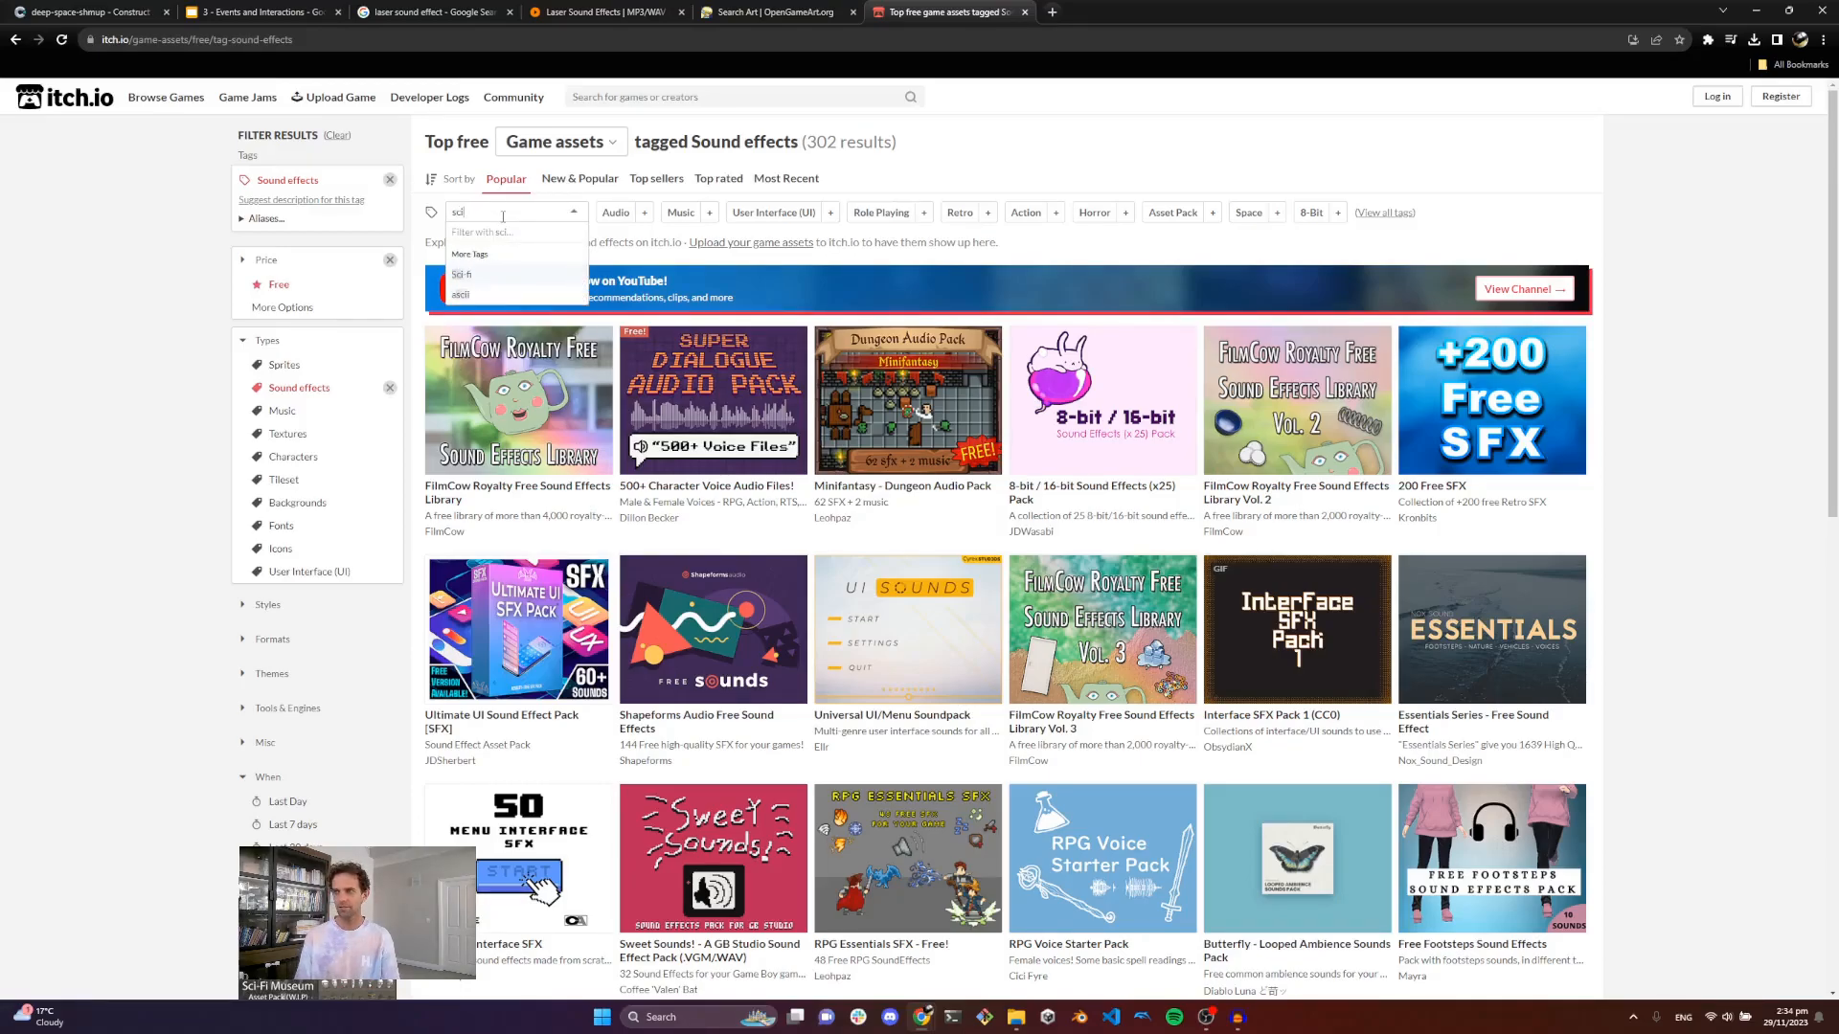
pyautogui.click(464, 275)
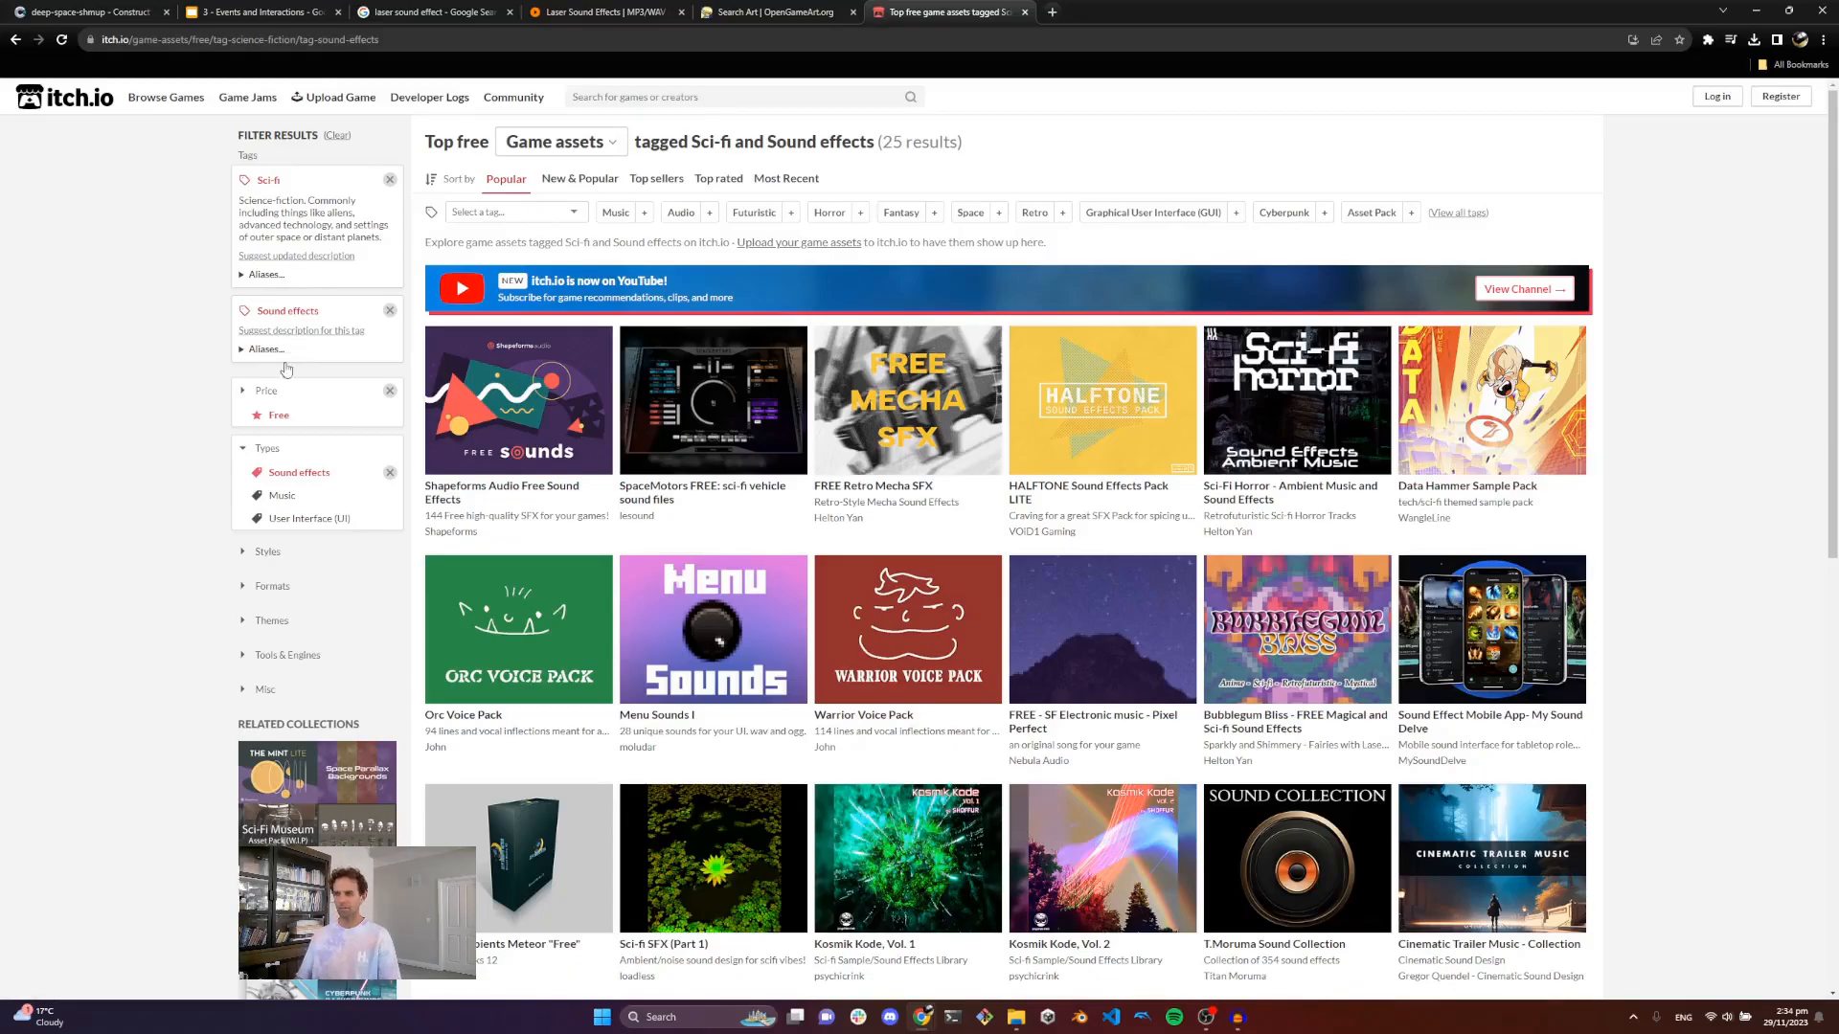
# Step: Browse the filtered results and open the Prunus Productions Scifi Sound Pack page
pyautogui.scroll(-3, 488, 484)
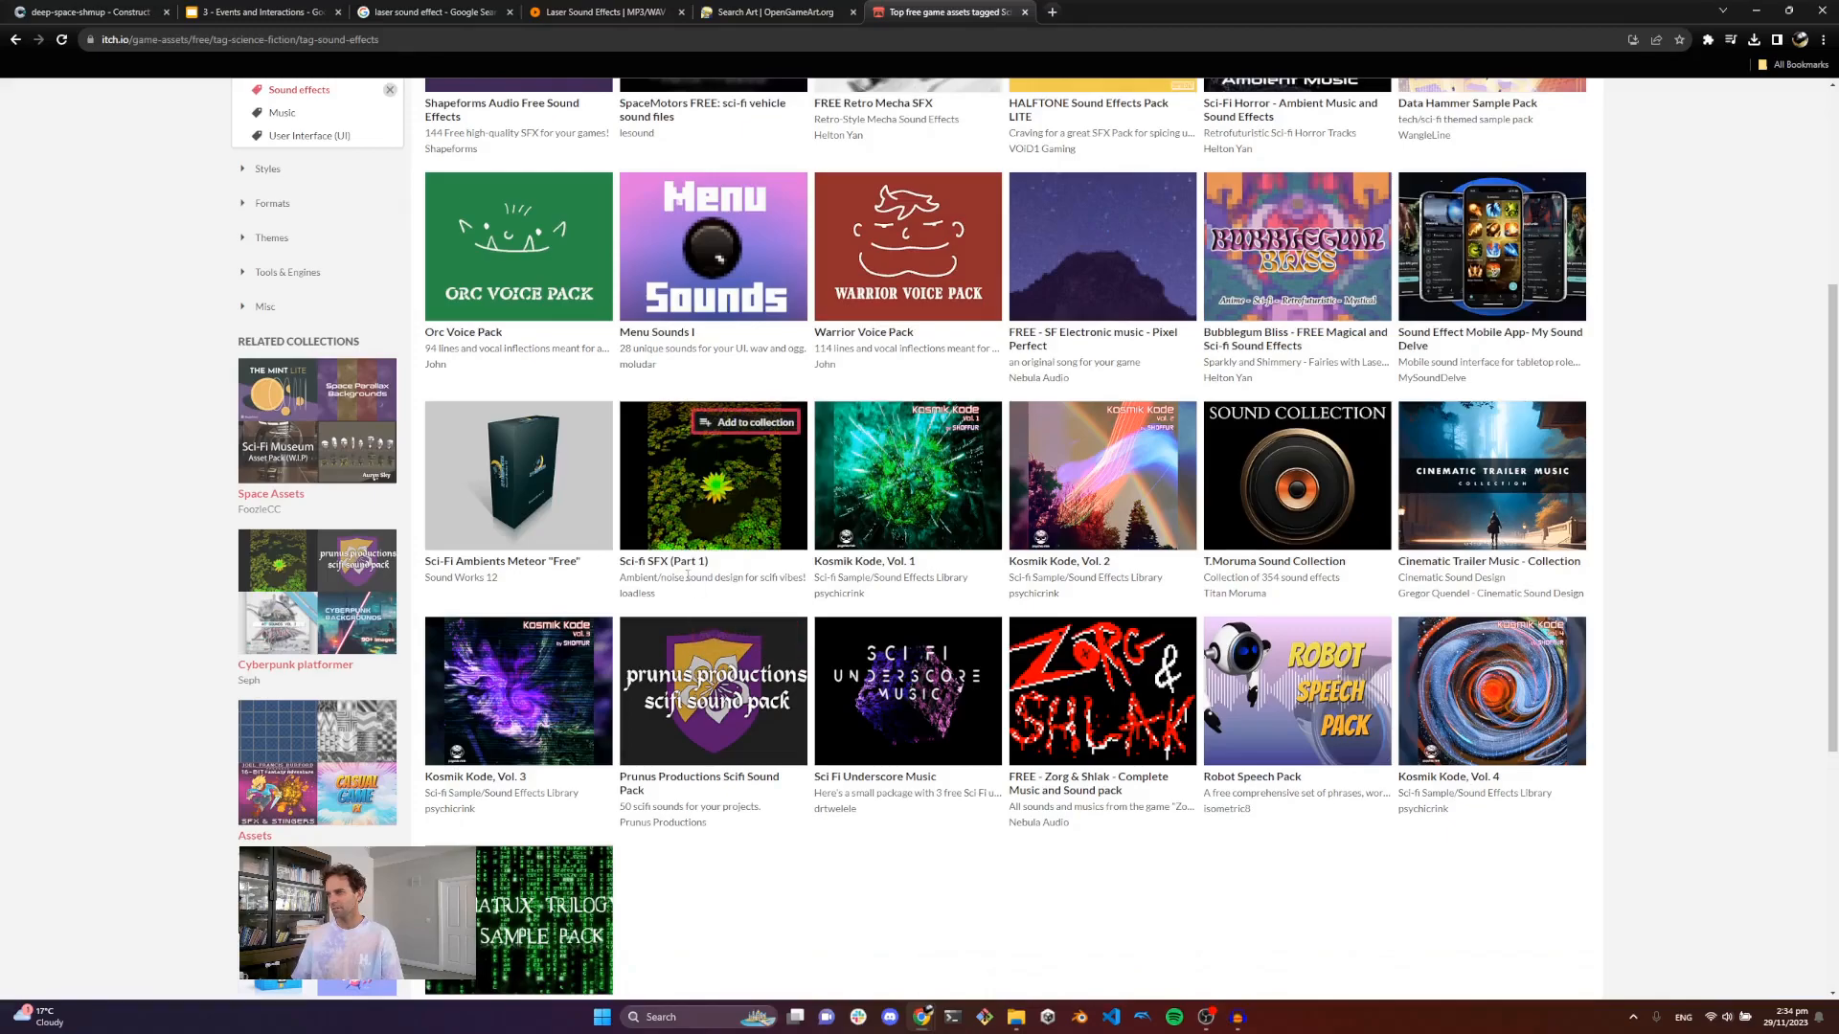
pyautogui.scroll(-1, 699, 511)
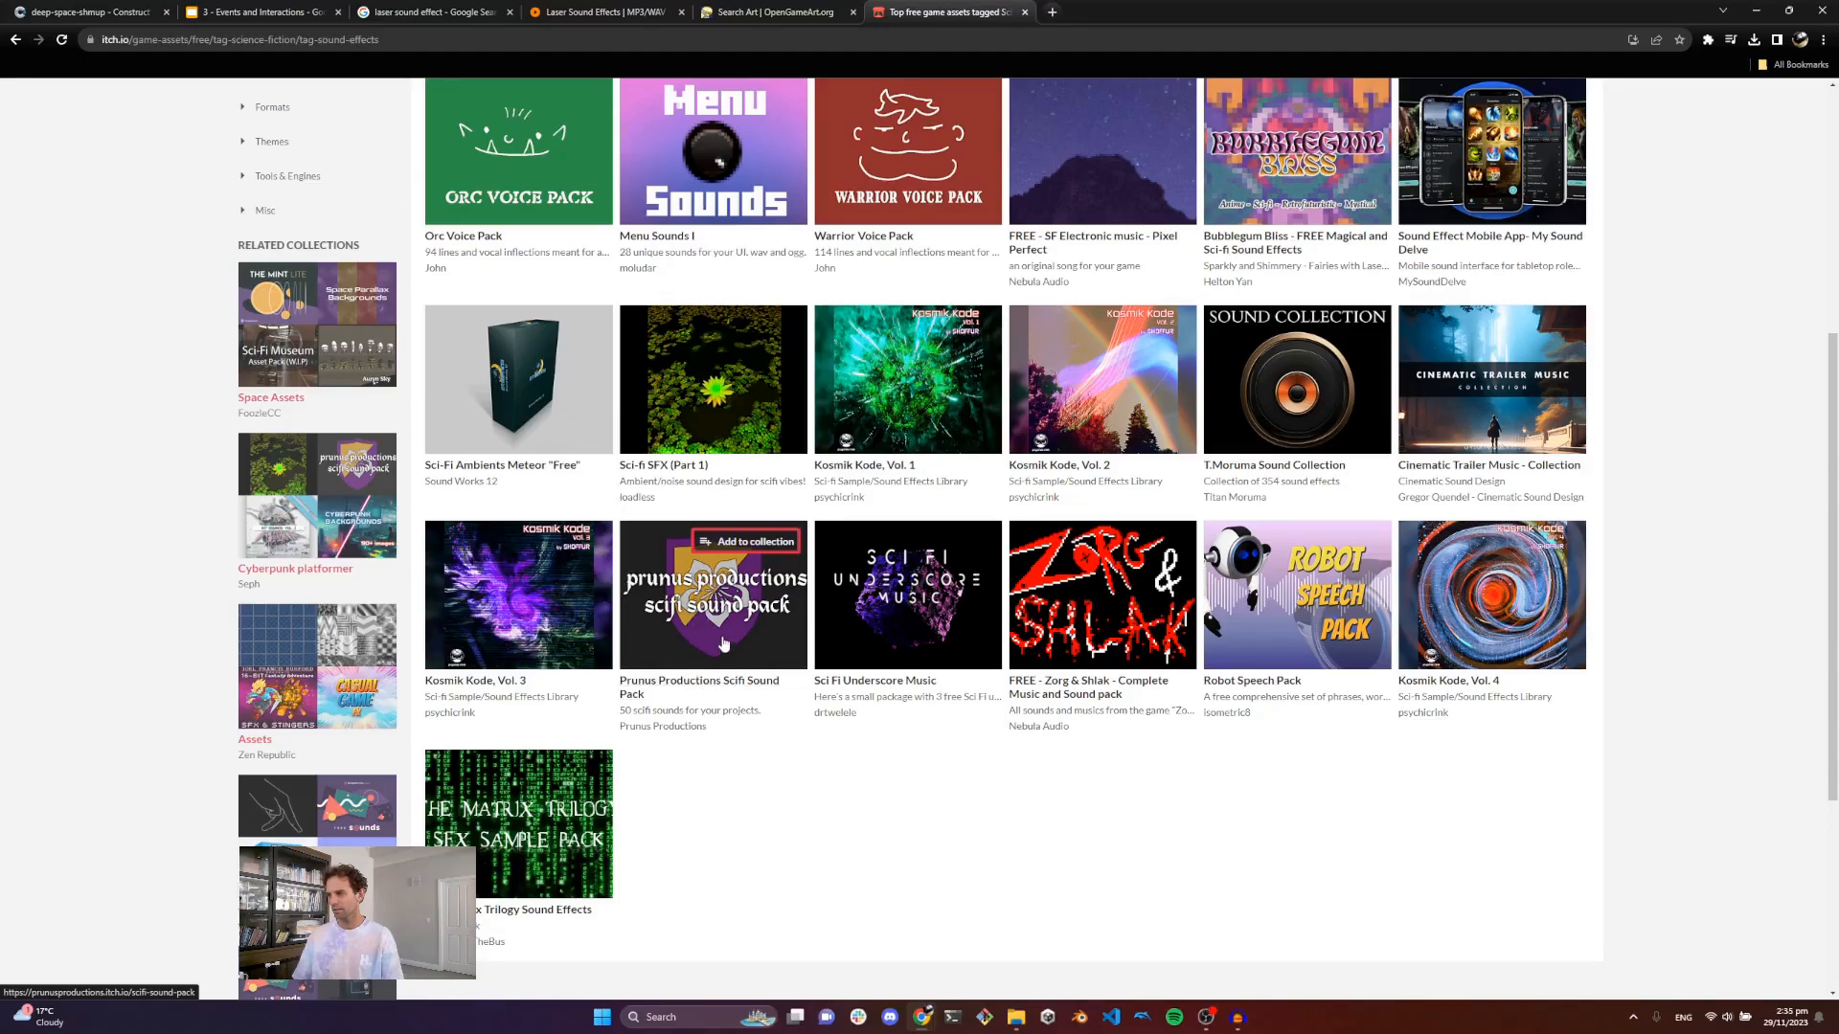
pyautogui.moveTo(723, 644)
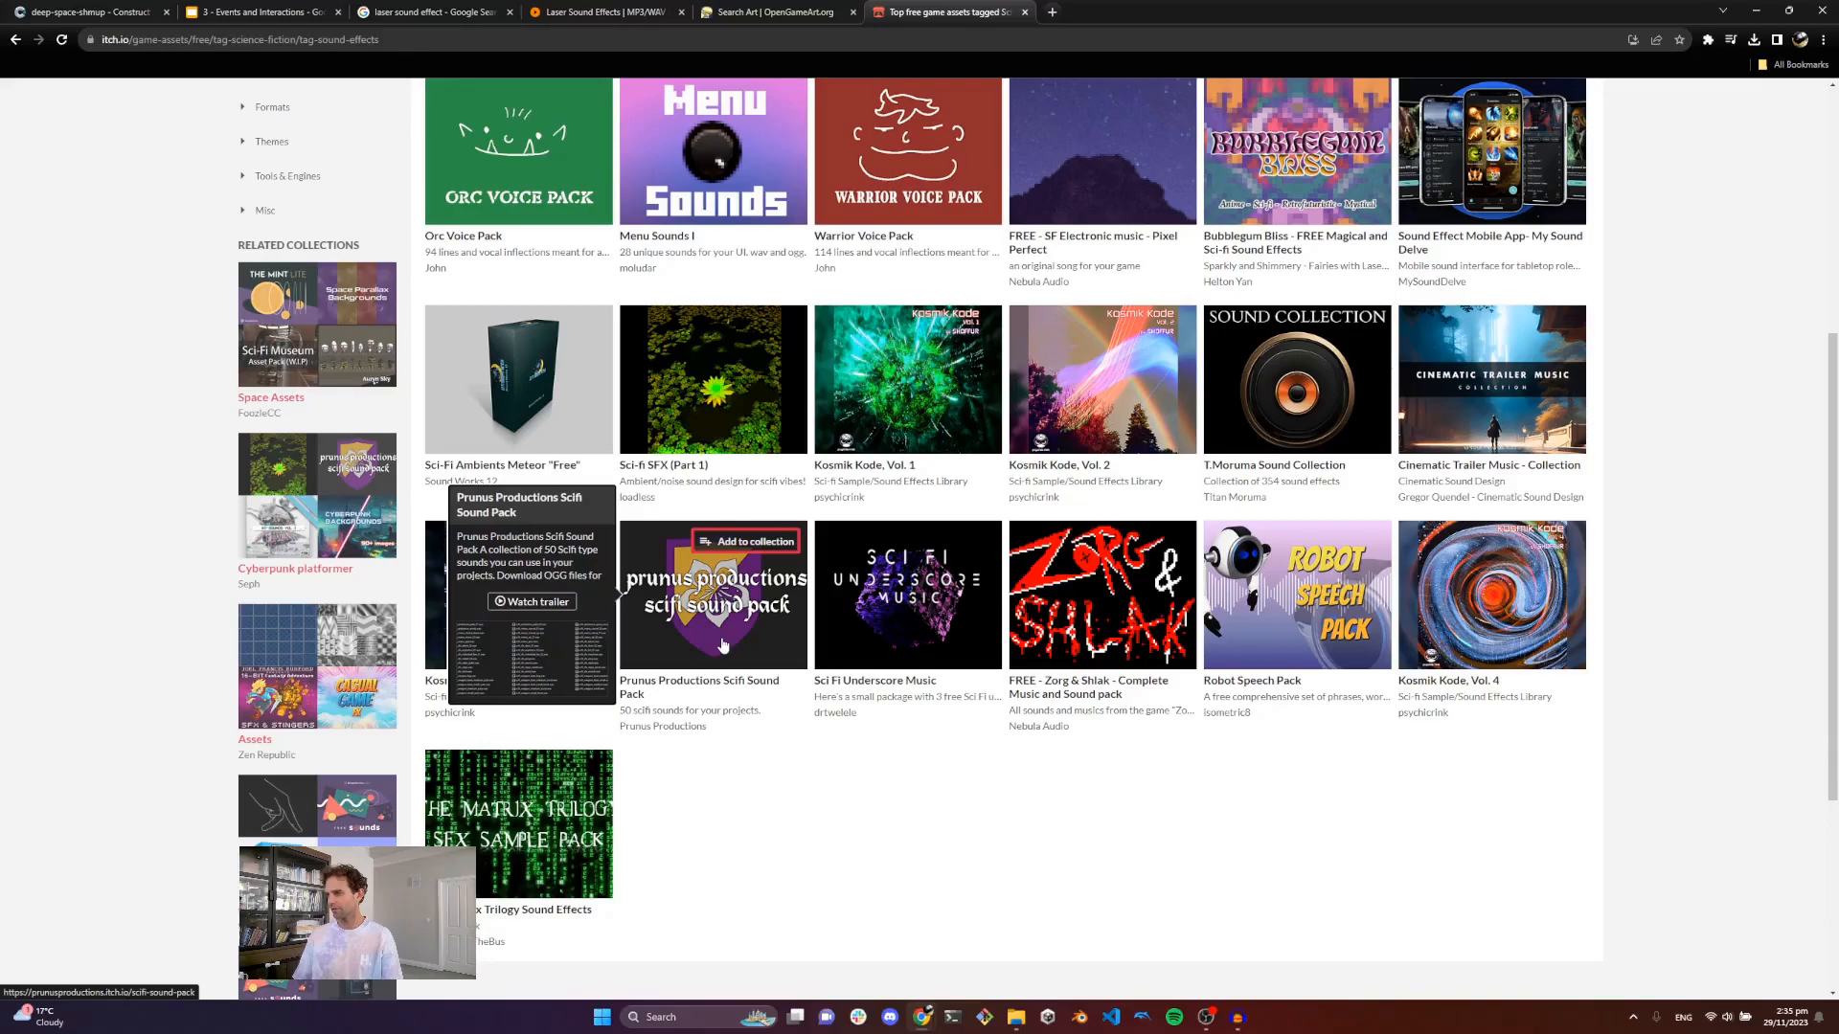
pyautogui.click(723, 644)
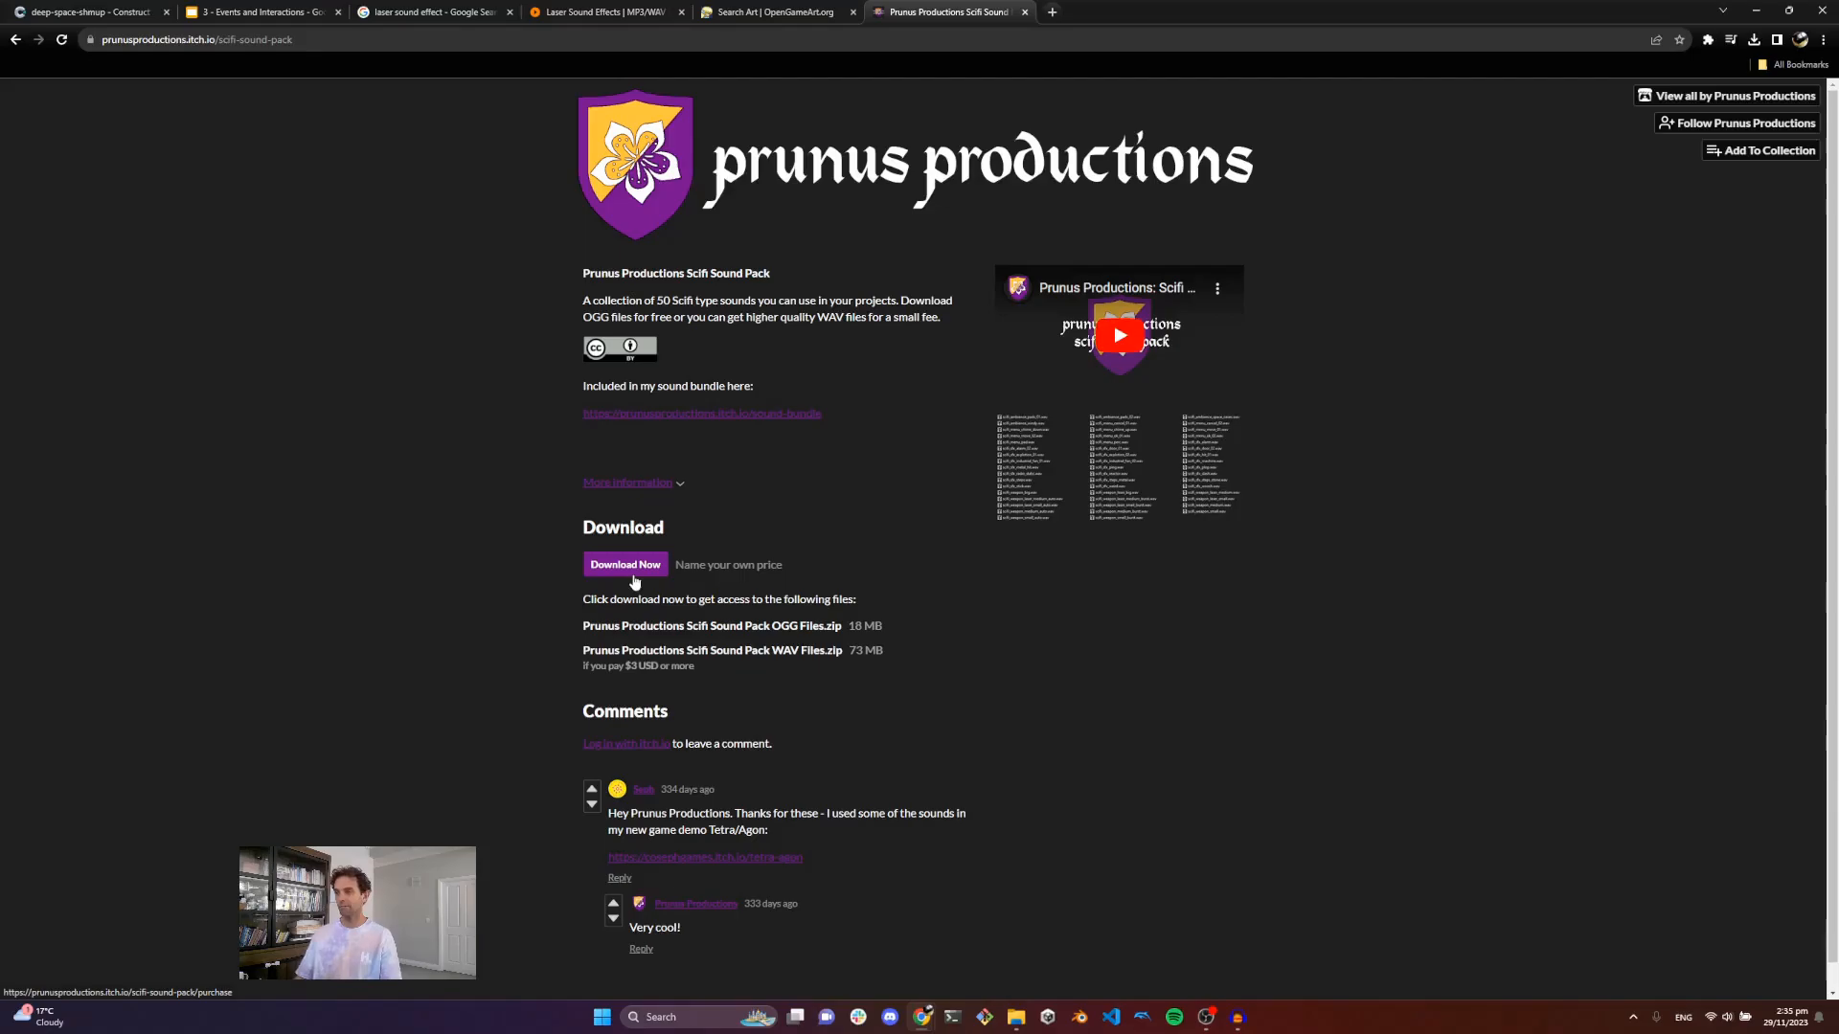
# Step: Download the free Prunus Productions Scifi Sound Pack OGG Files zip without paying and show it in its folder
pyautogui.click(629, 565)
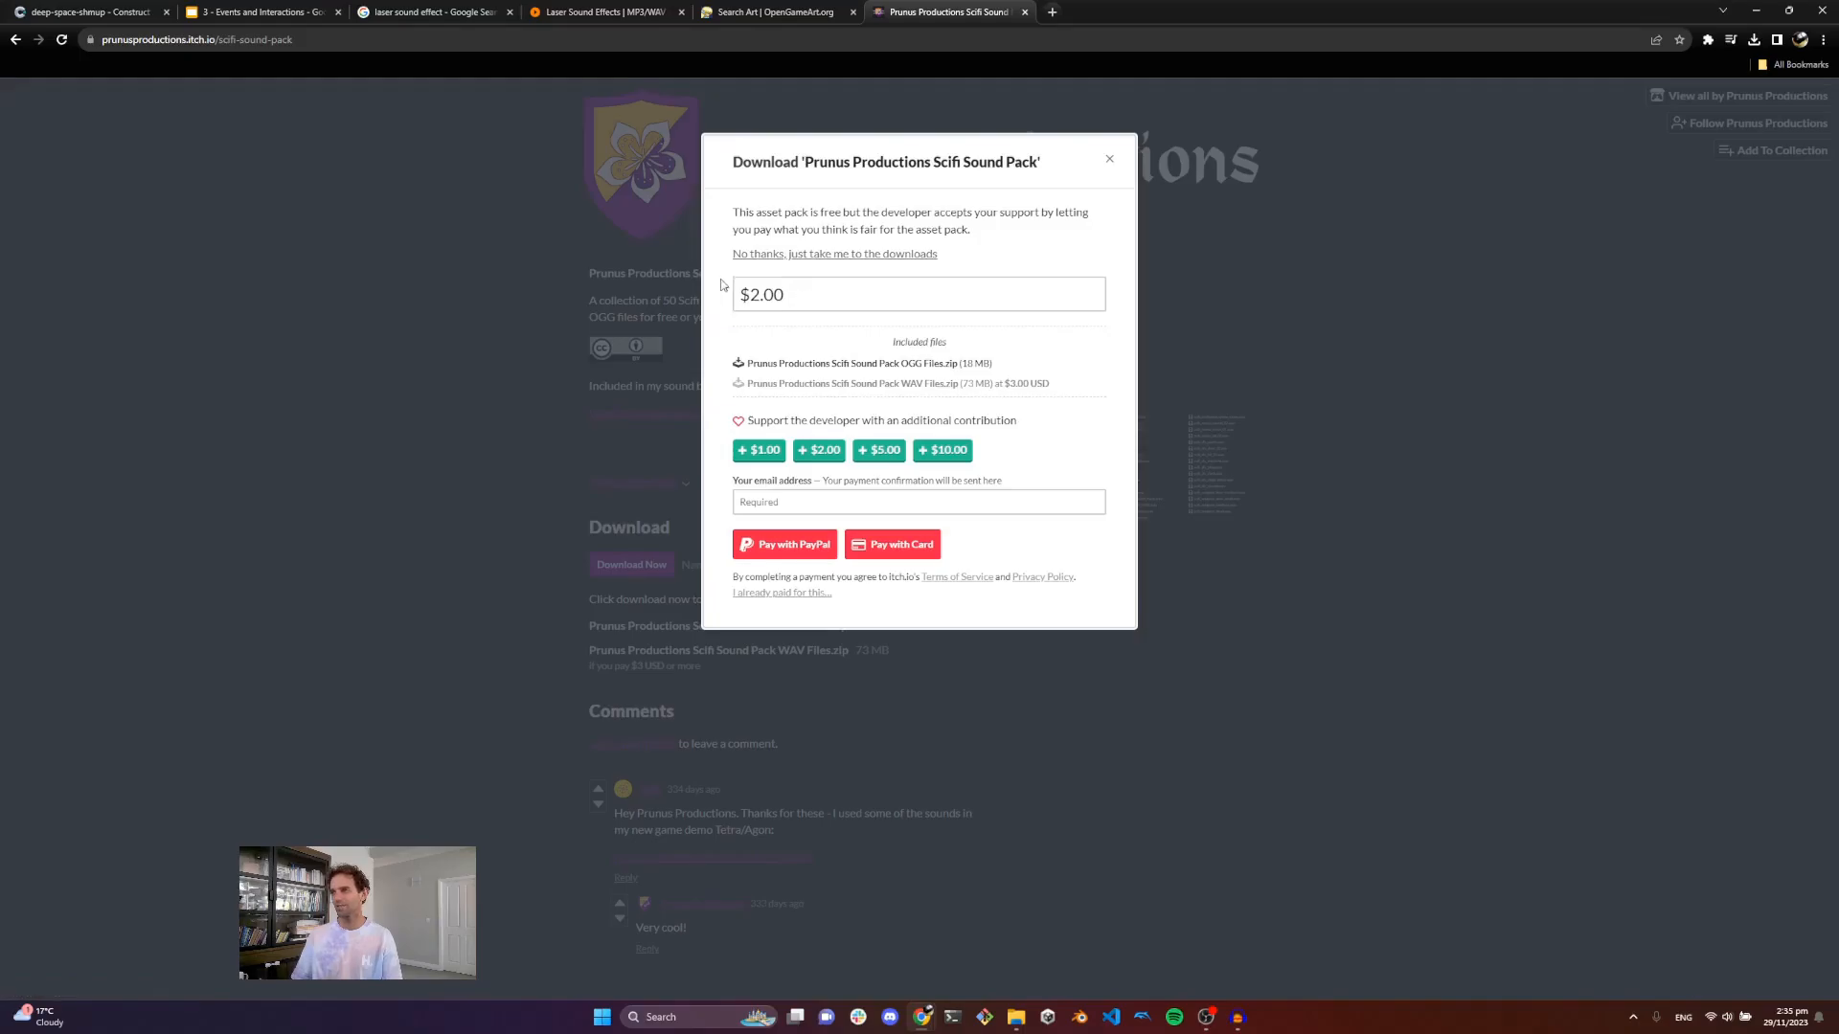
pyautogui.click(778, 257)
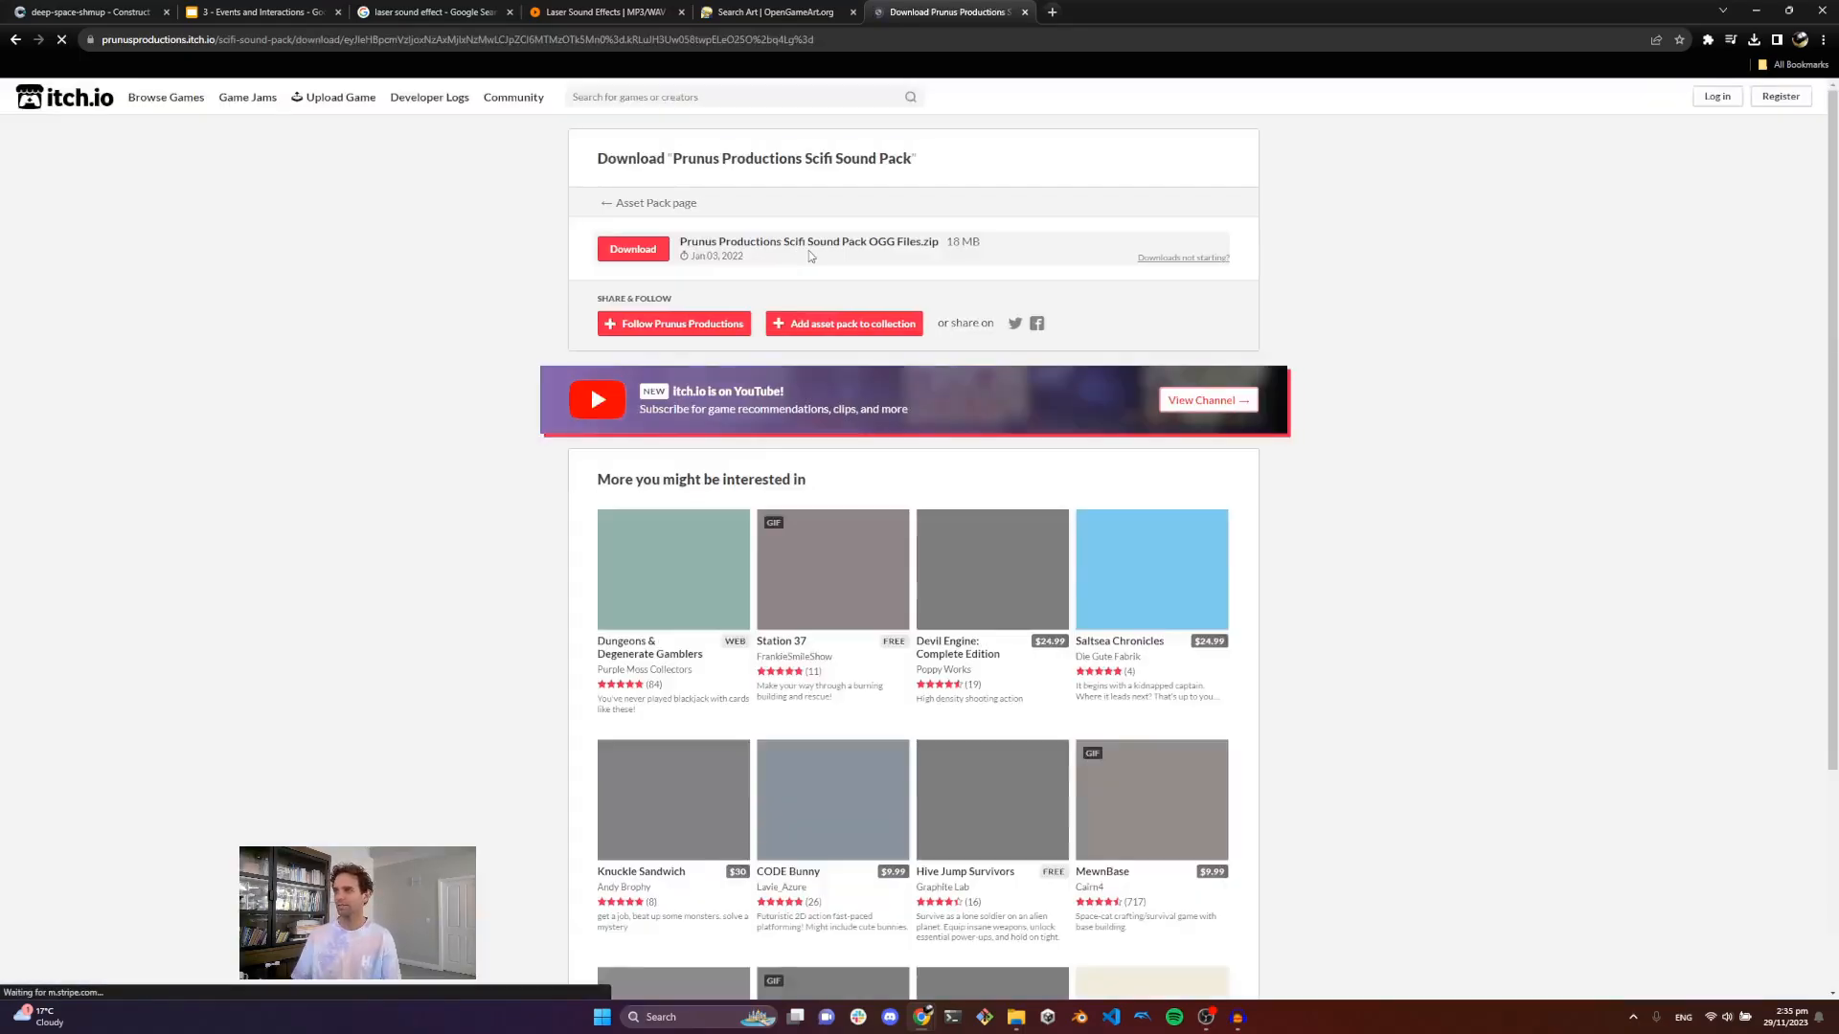
pyautogui.click(643, 257)
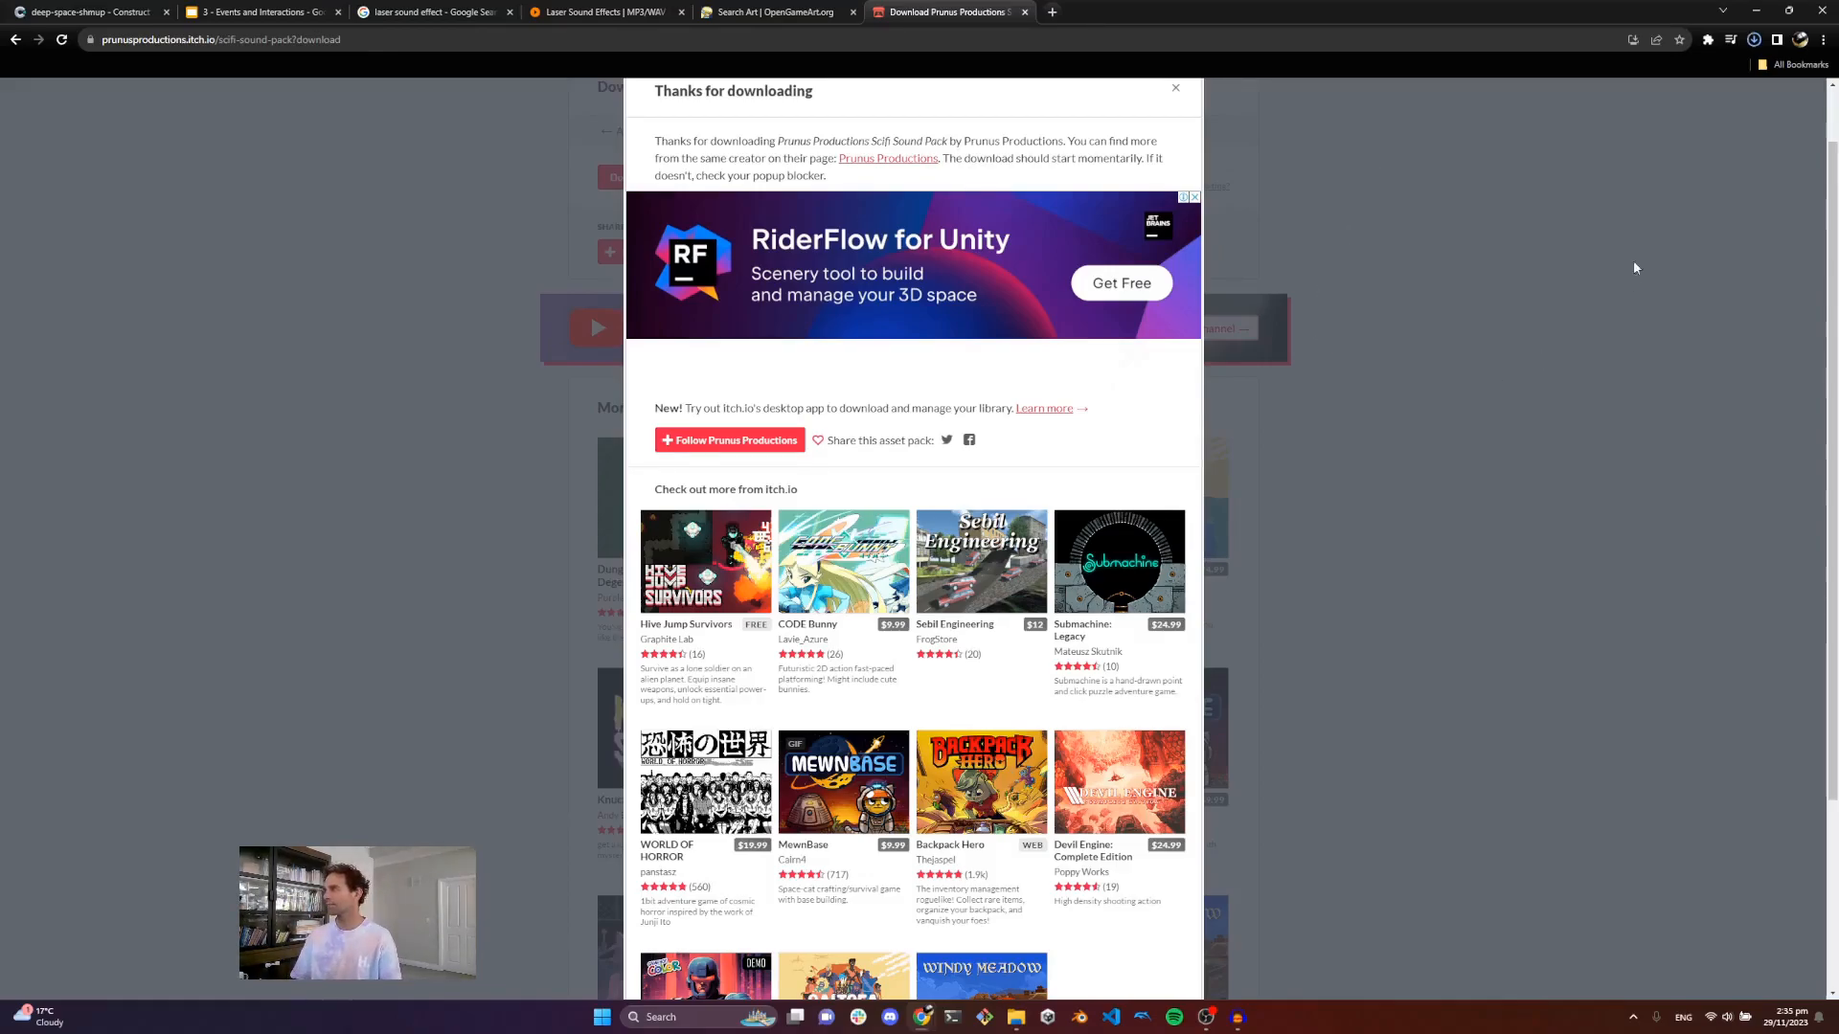
pyautogui.click(1751, 41)
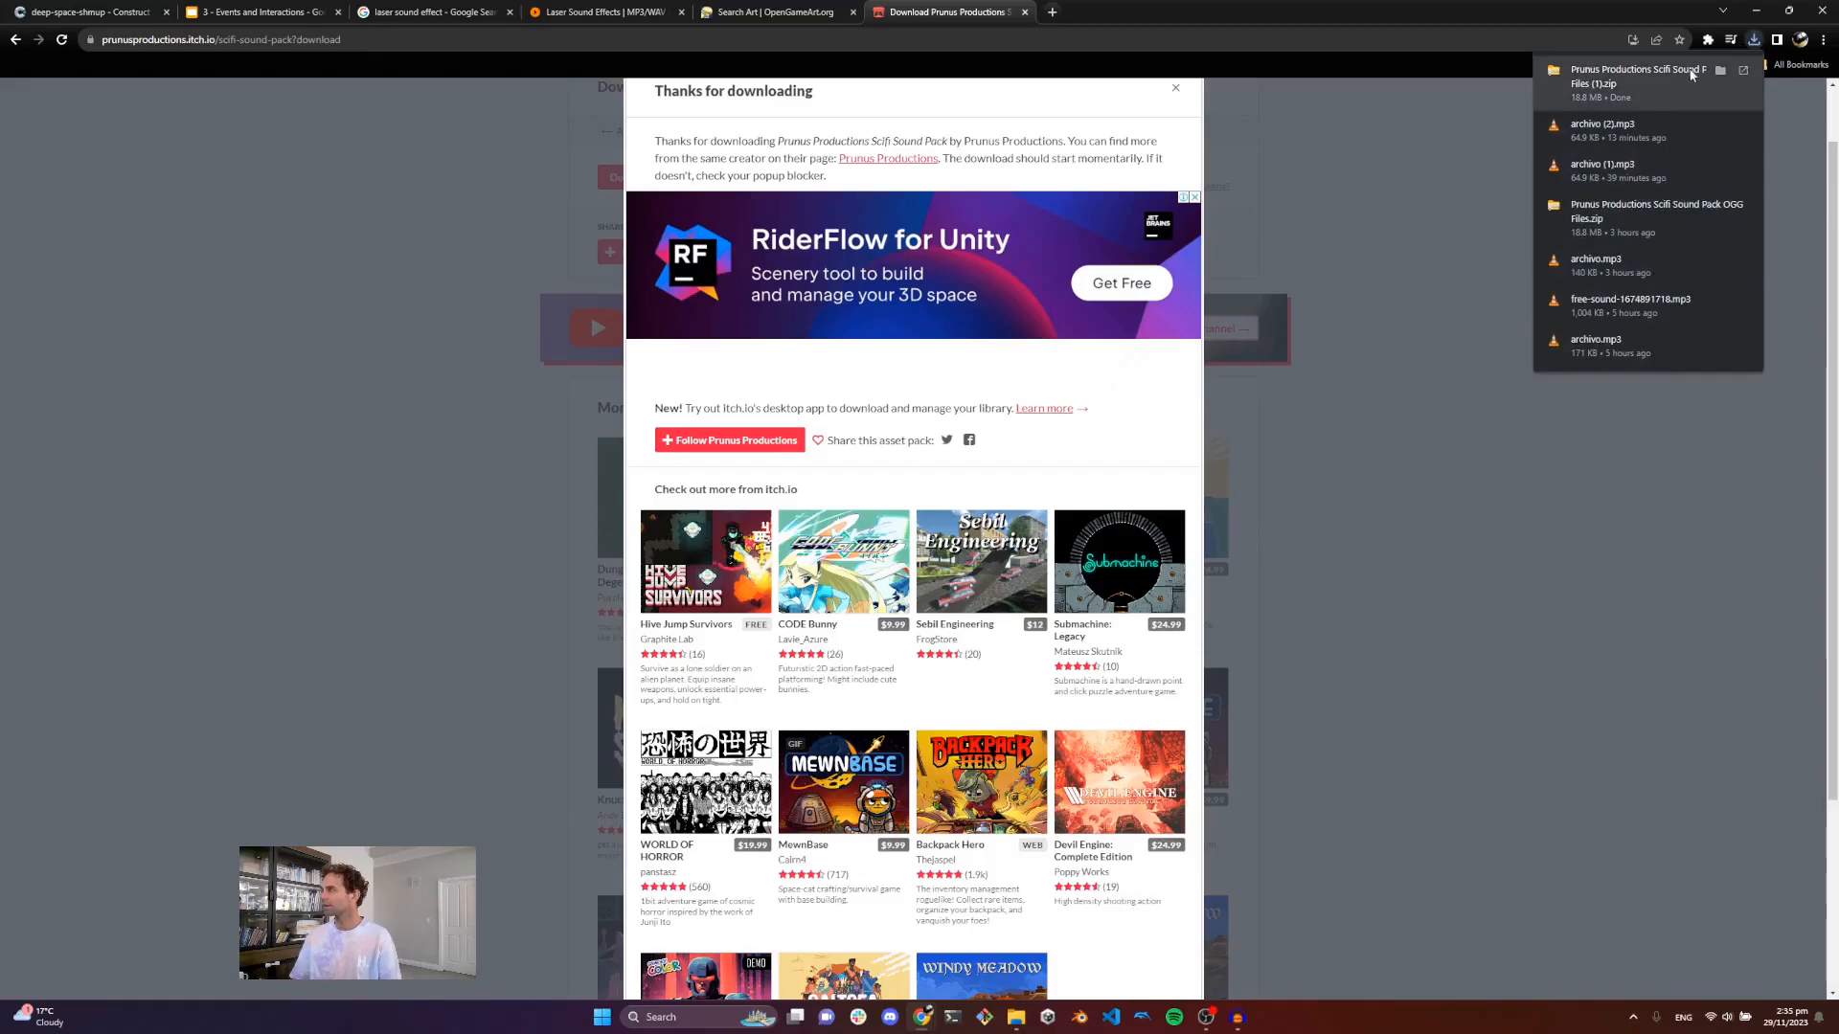
pyautogui.click(1719, 73)
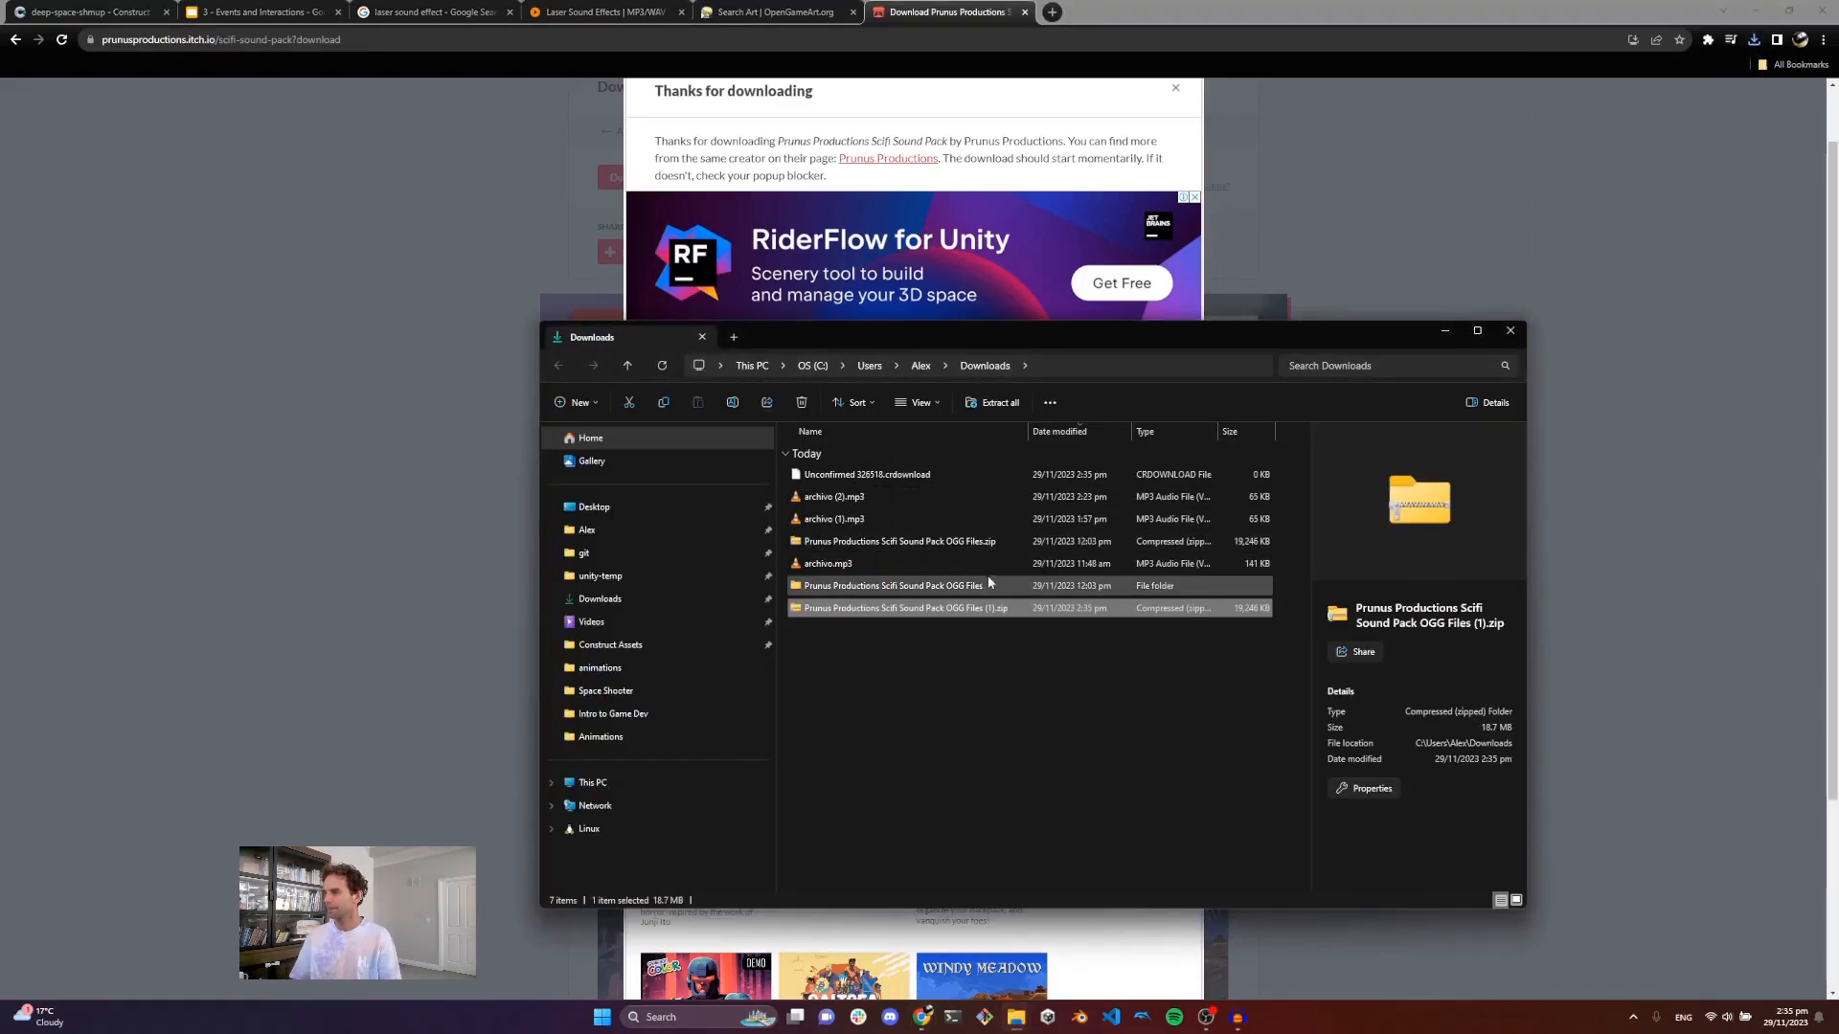
pyautogui.rightClick(939, 620)
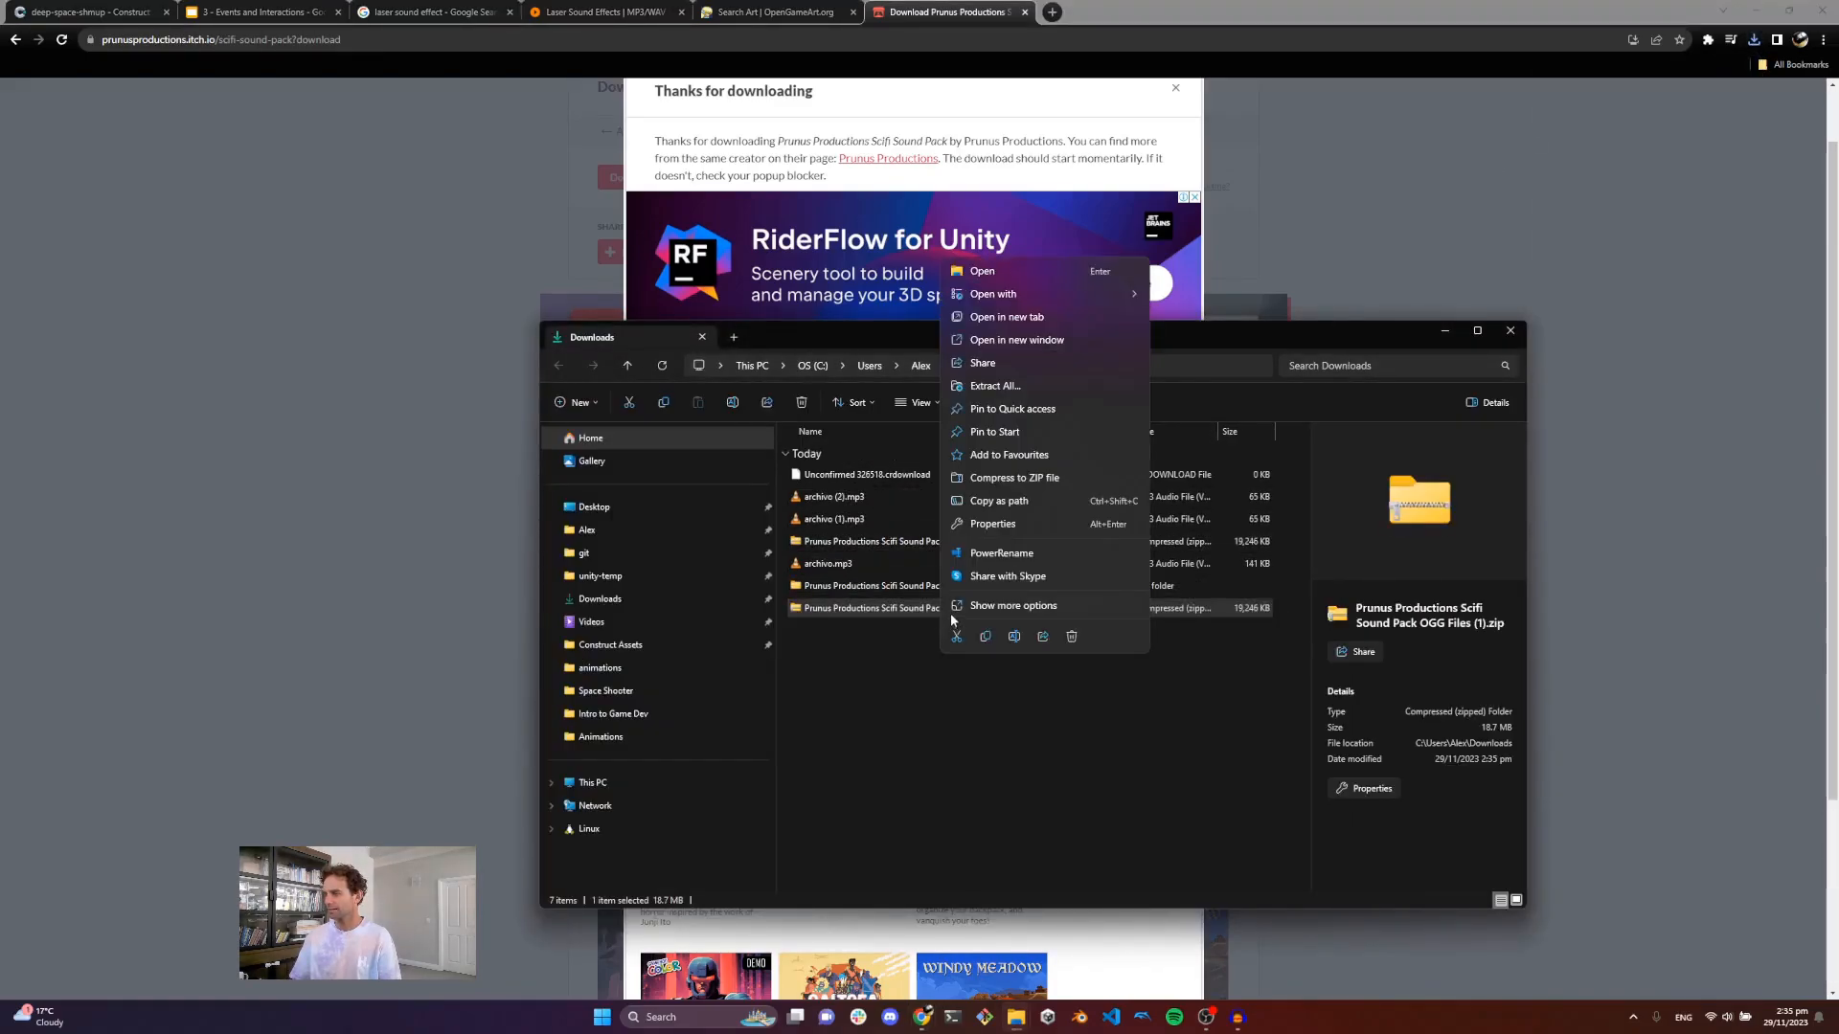
pyautogui.click(996, 386)
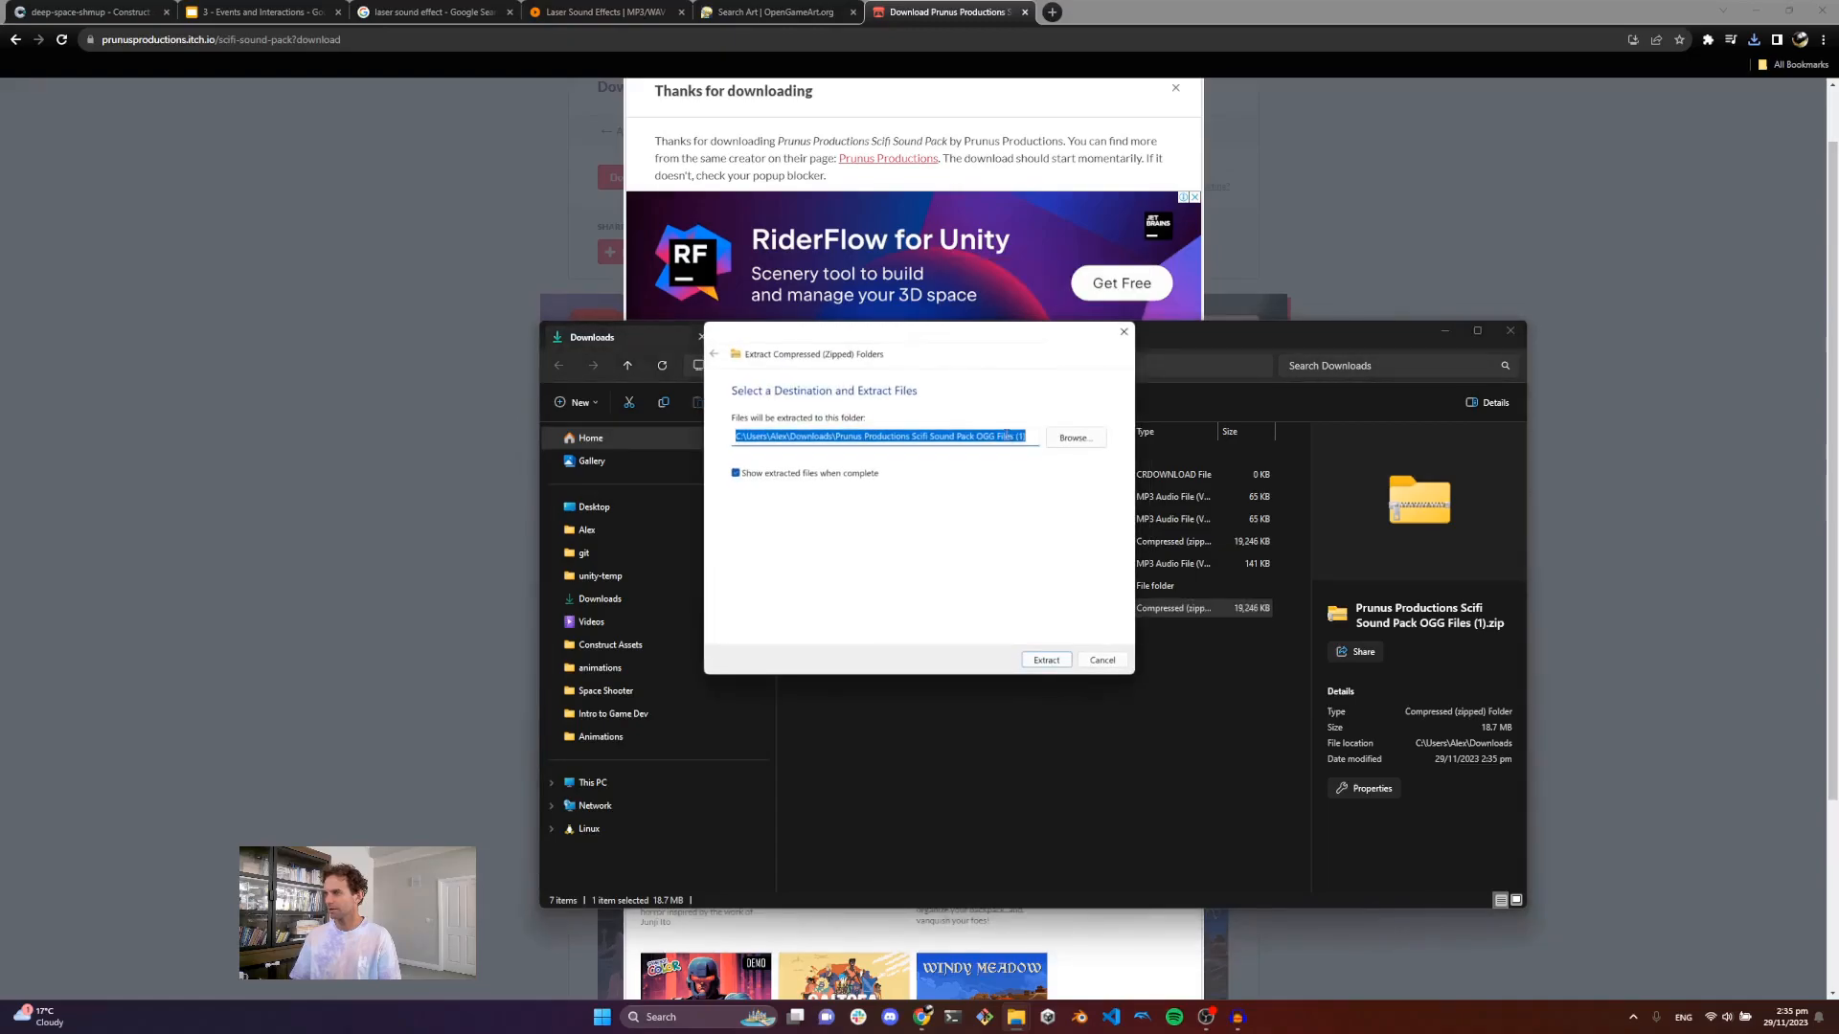
pyautogui.click(1101, 660)
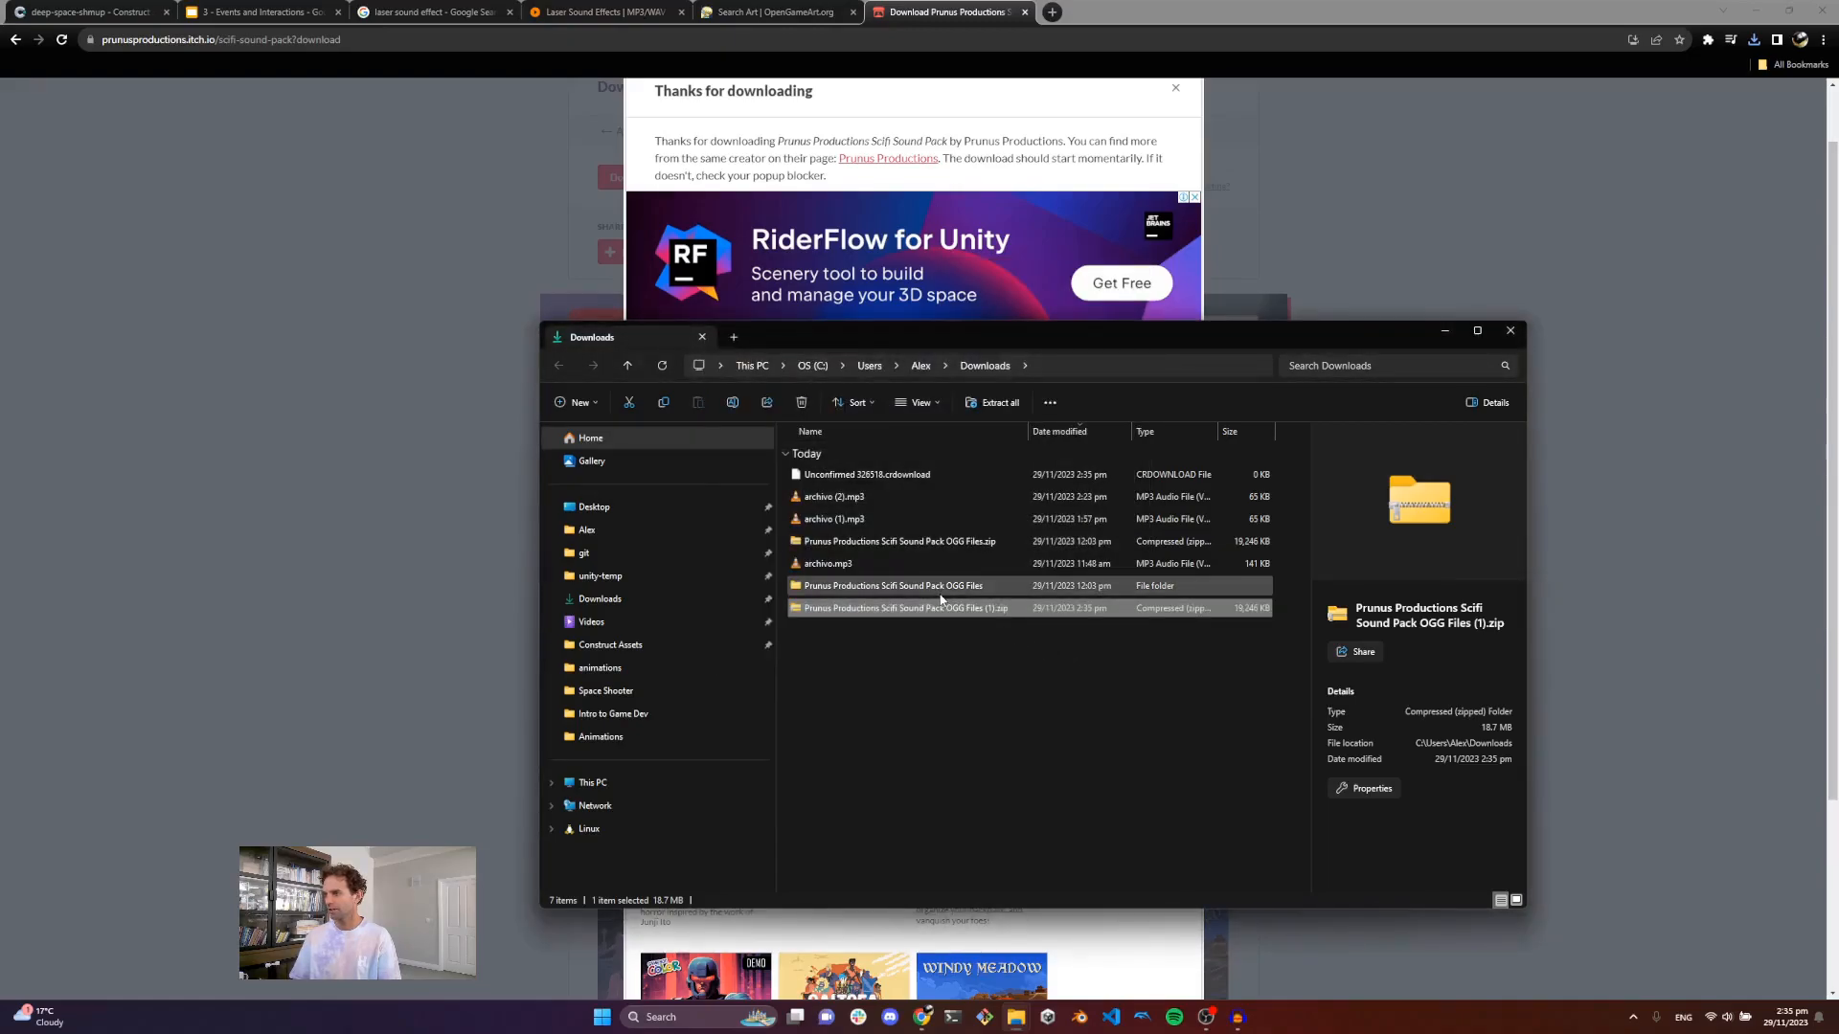
# Step: Open the extracted Prunus Productions Scifi Sound Pack OGG Files folder and browse its OGG Files sounds
pyautogui.doubleClick(939, 590)
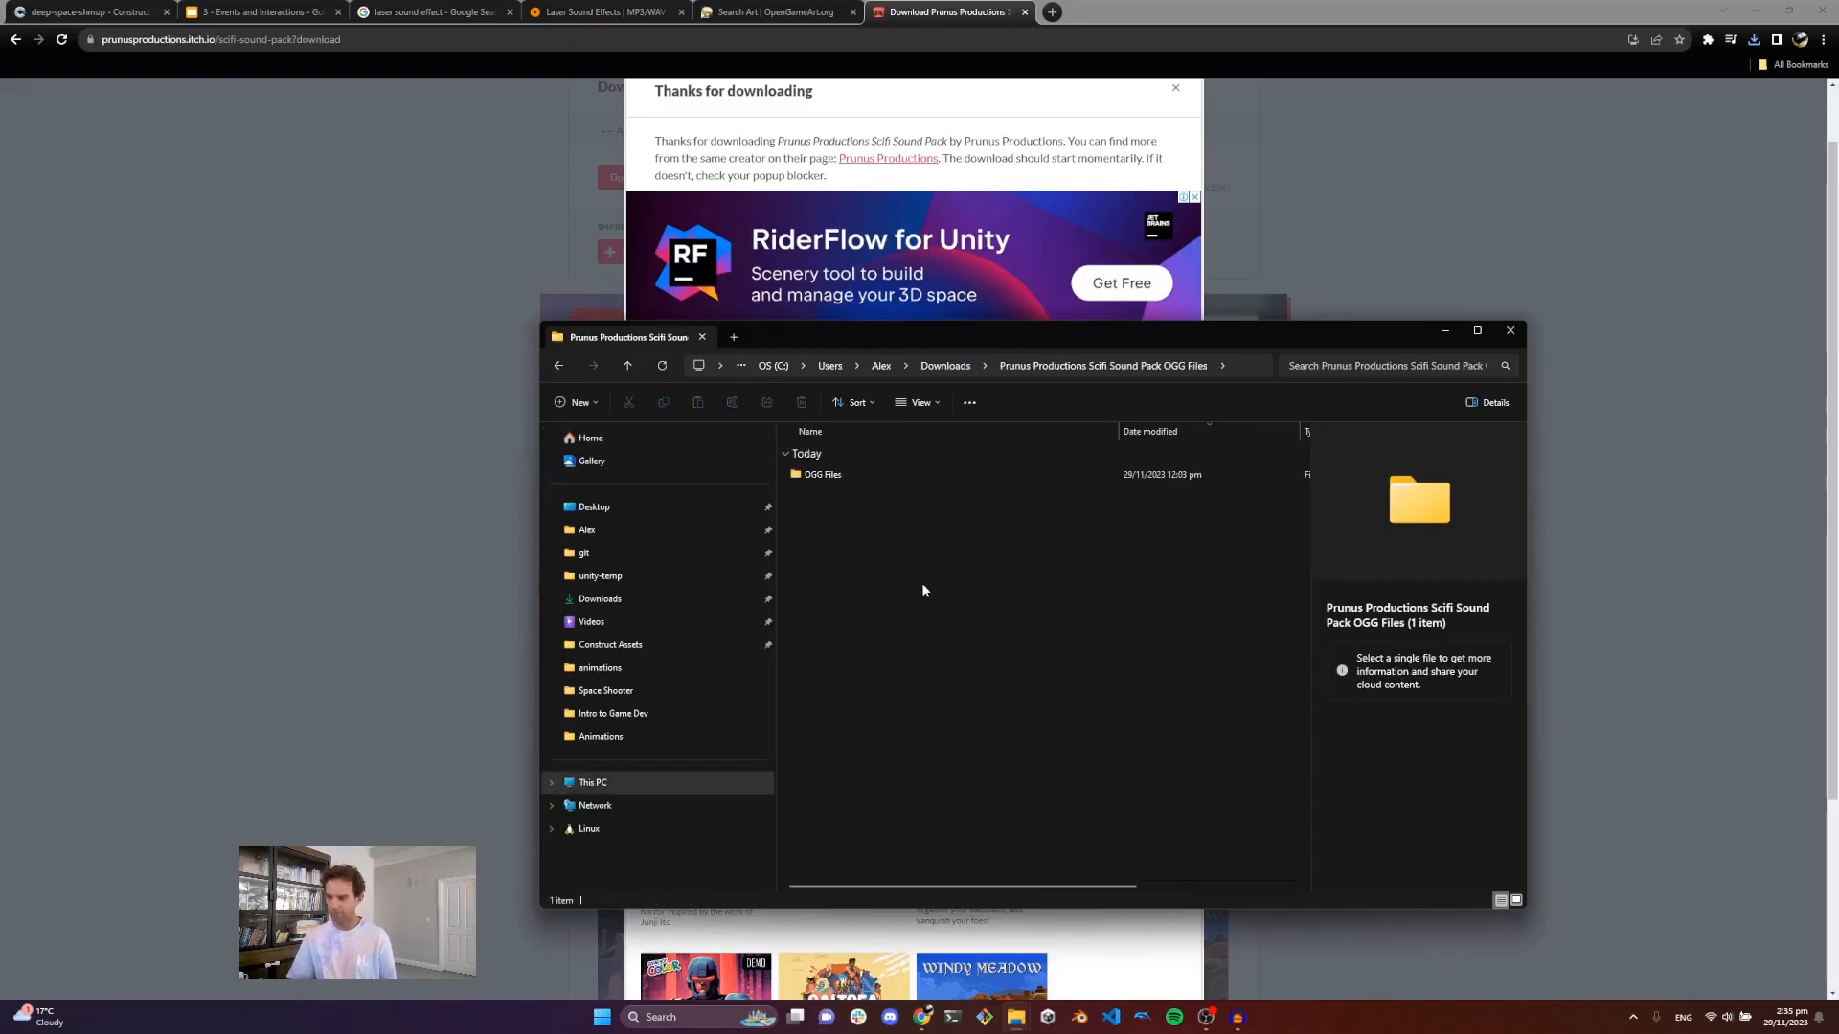
pyautogui.doubleClick(846, 476)
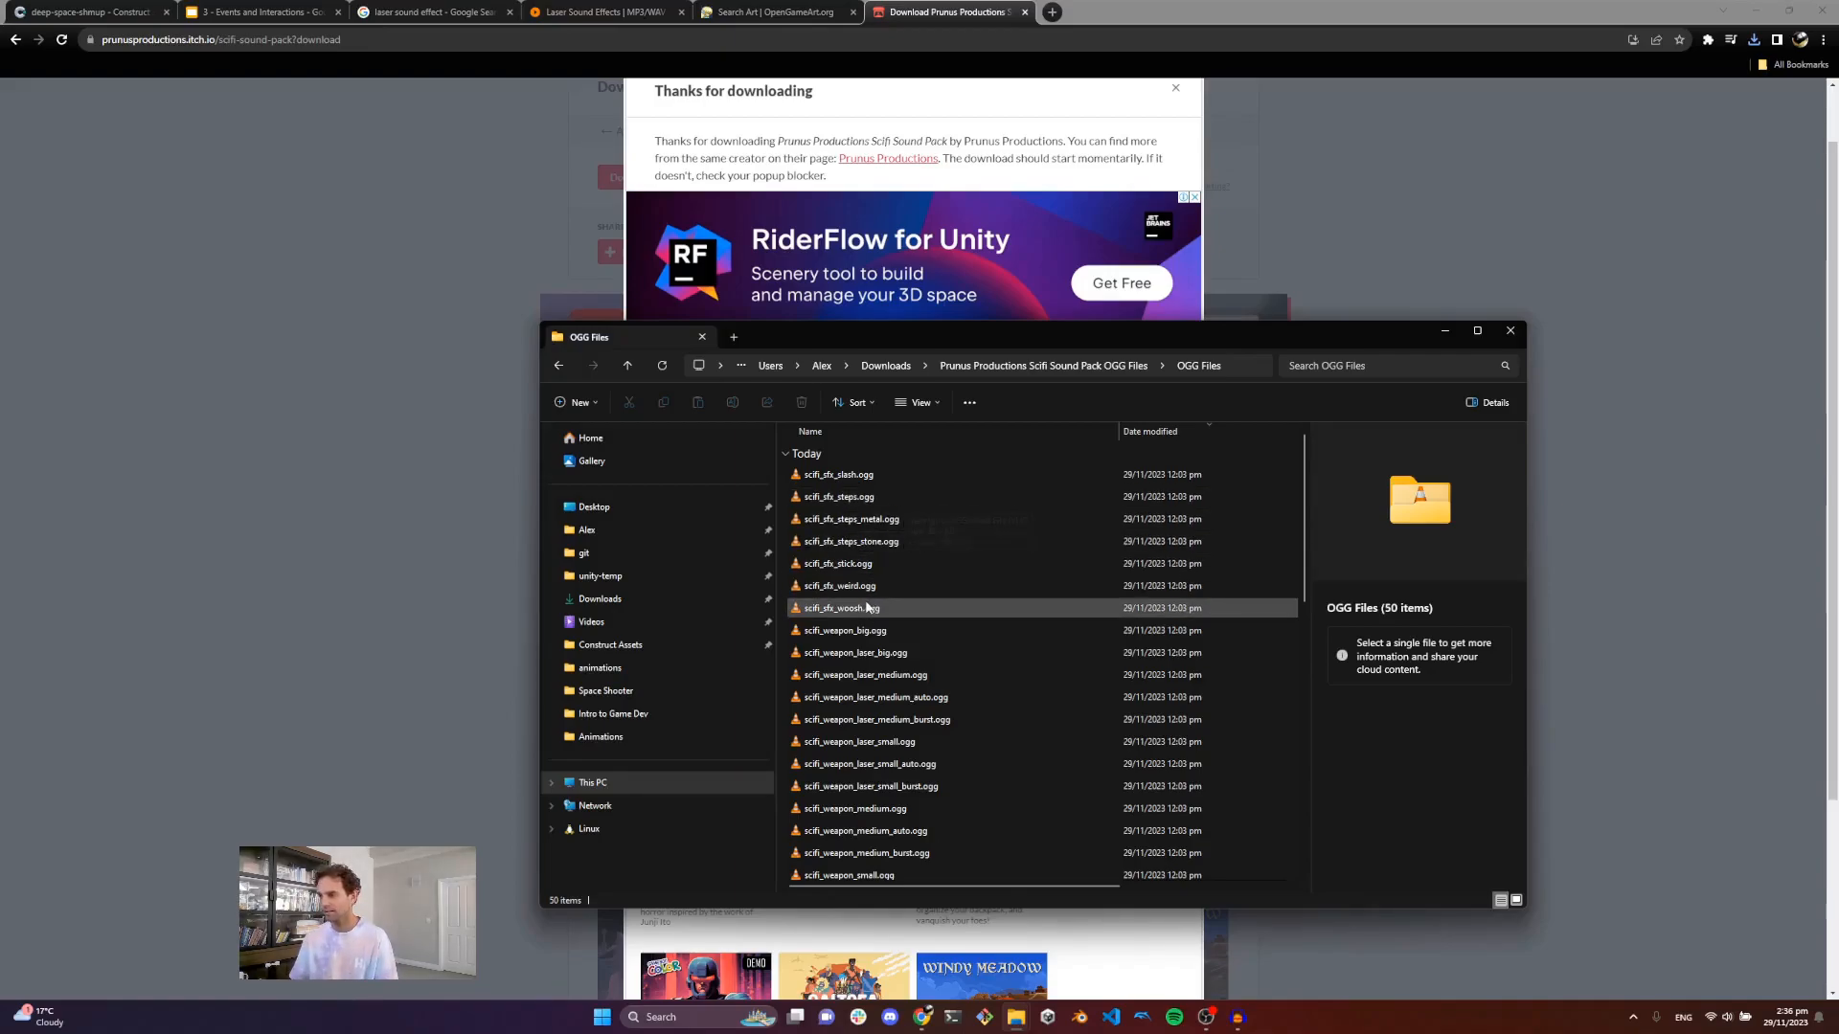
pyautogui.scroll(-6, 889, 667)
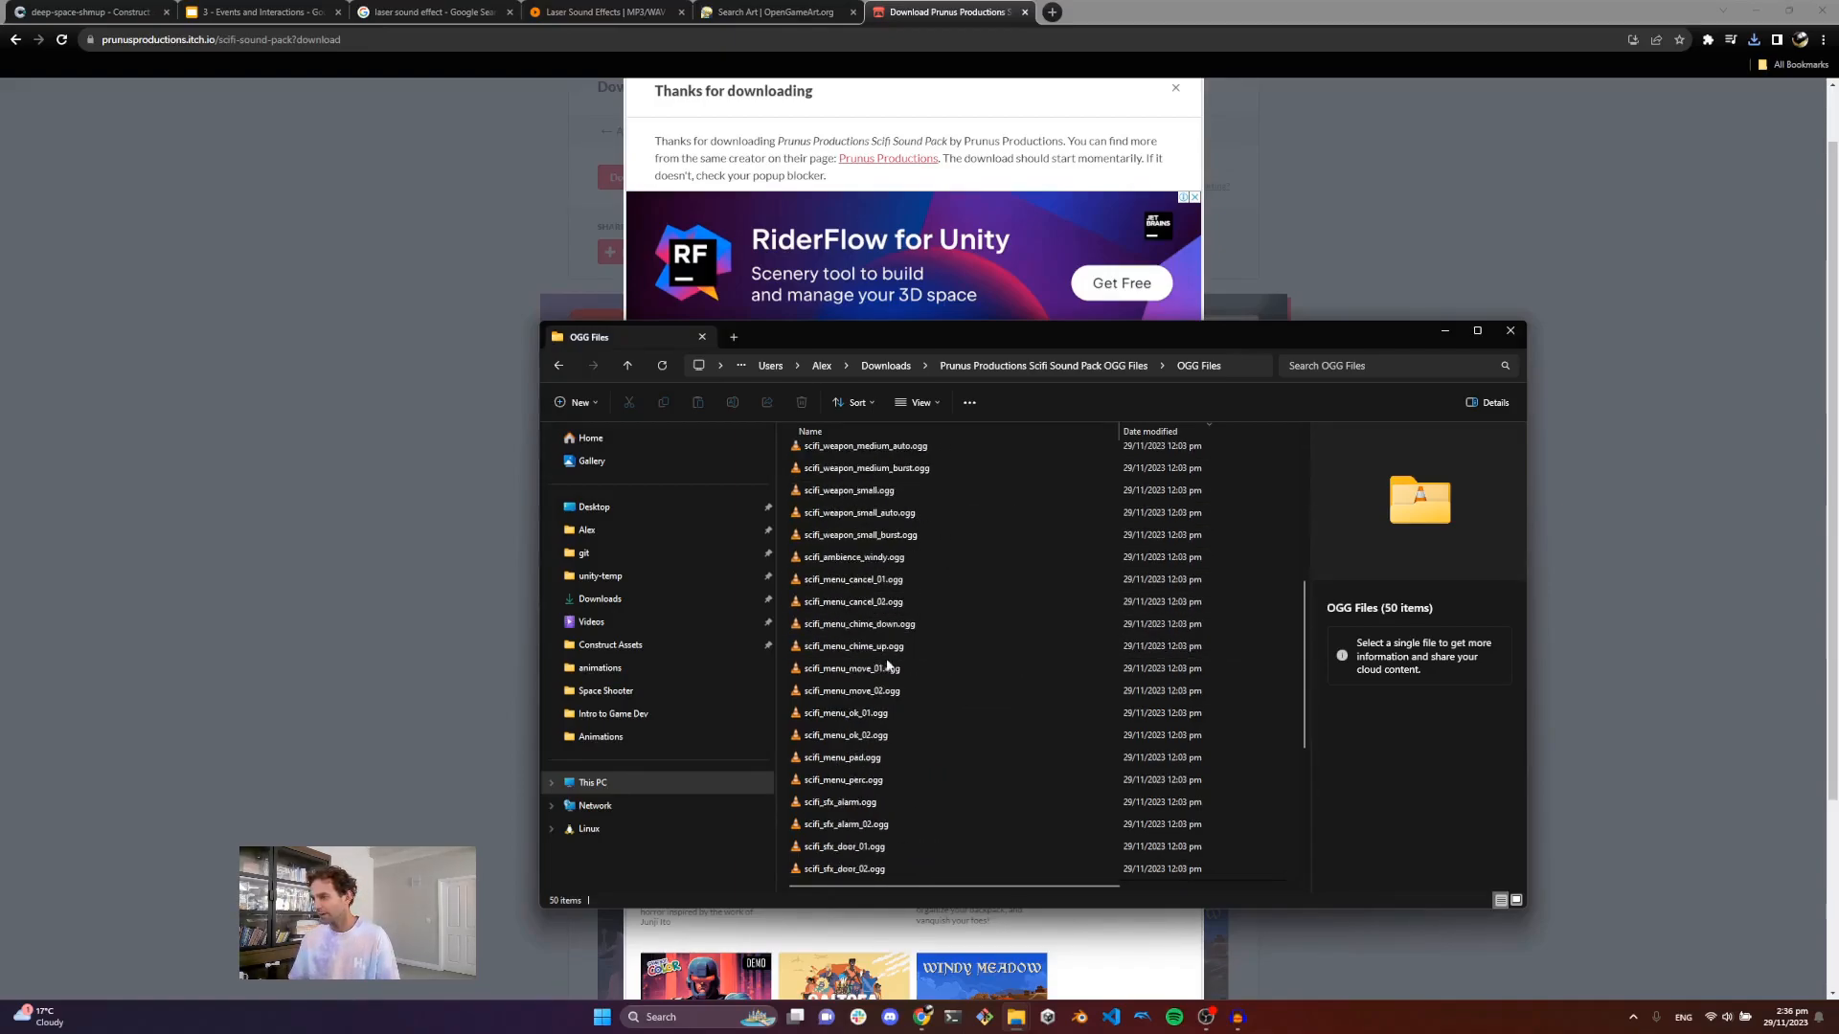
# Step: Scroll through the sound pack files, play scifi_sfx_explotion_01.ogg to audition it, then close the player and explorer
pyautogui.scroll(-4, 915, 728)
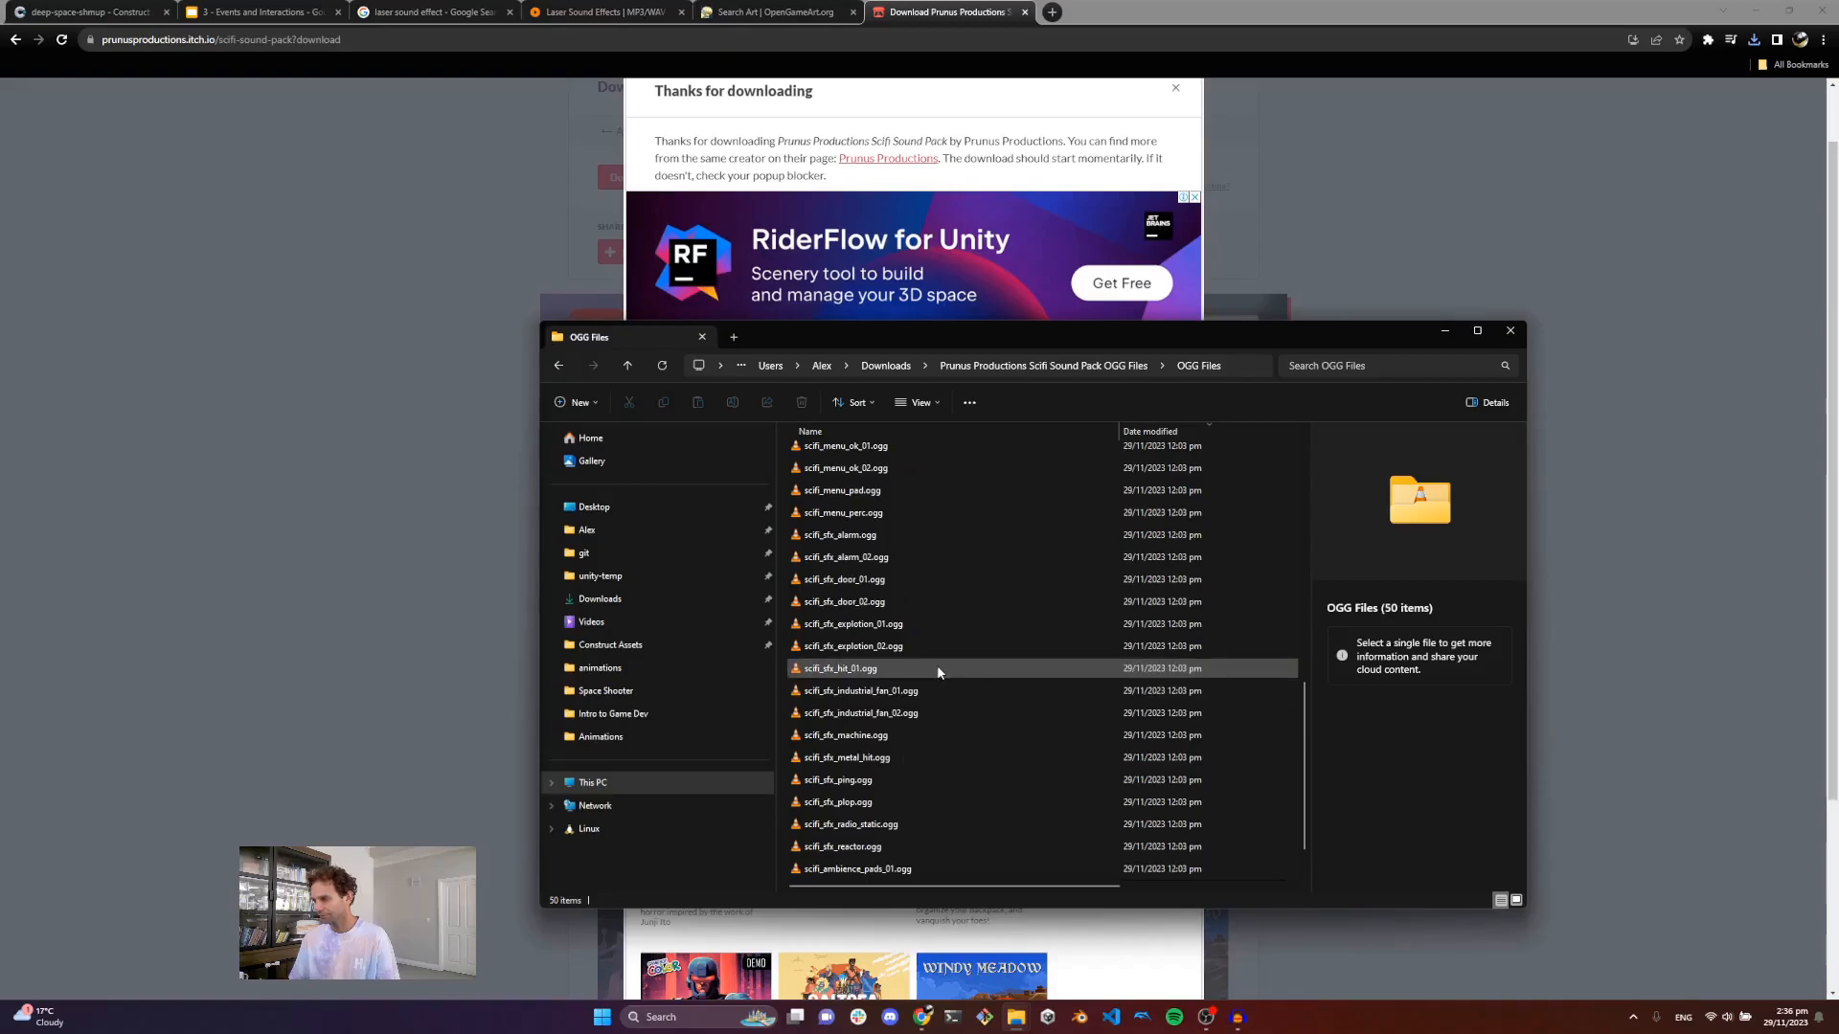
pyautogui.scroll(-1, 937, 664)
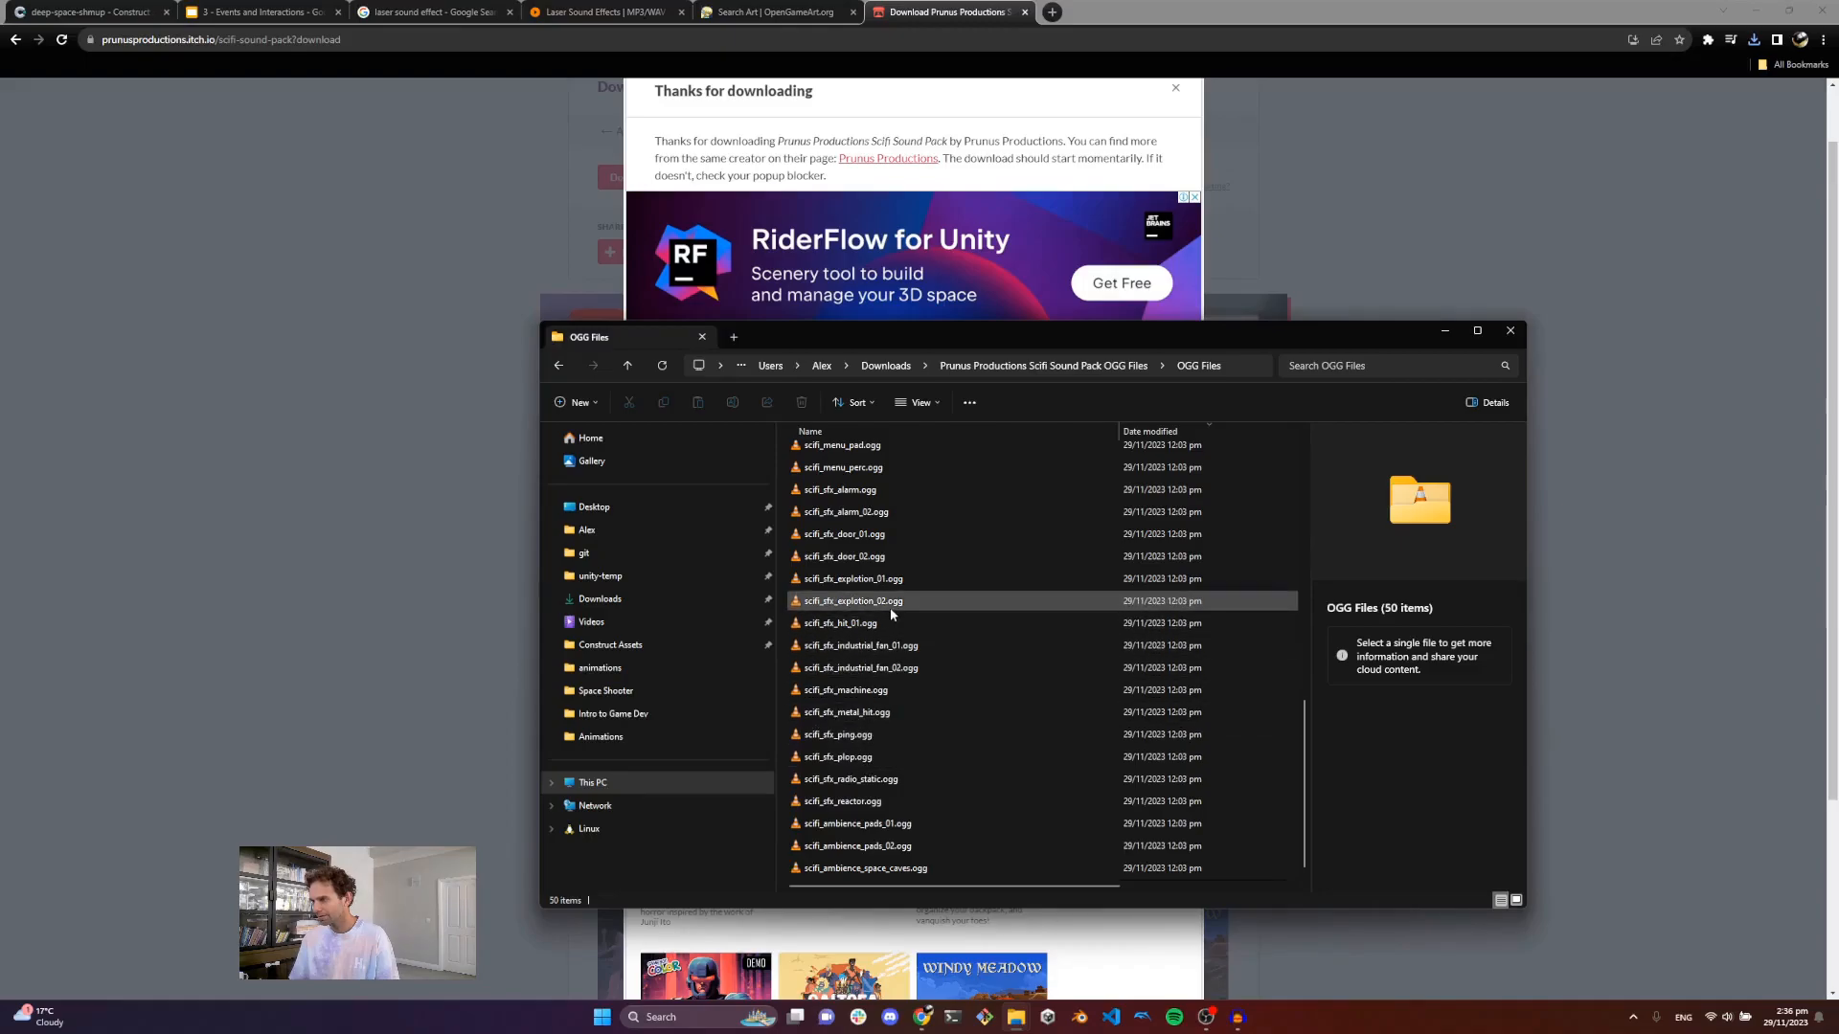
pyautogui.doubleClick(886, 578)
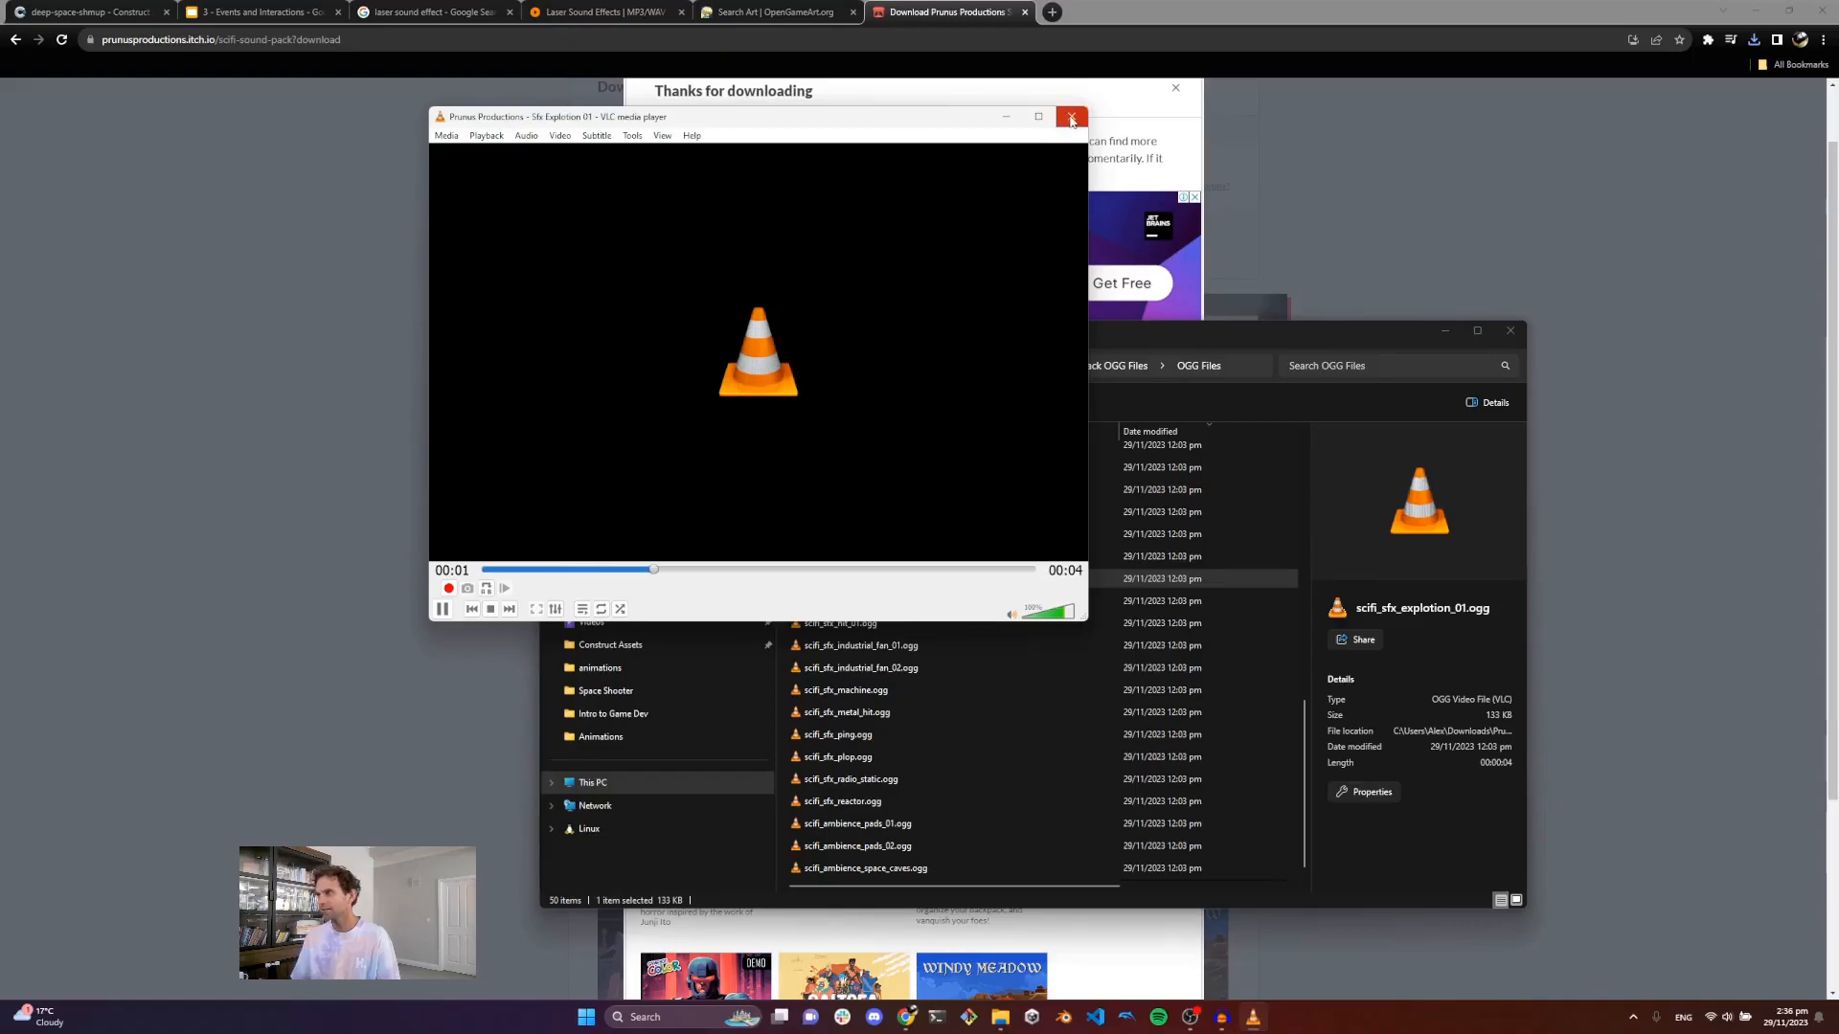
pyautogui.click(1071, 116)
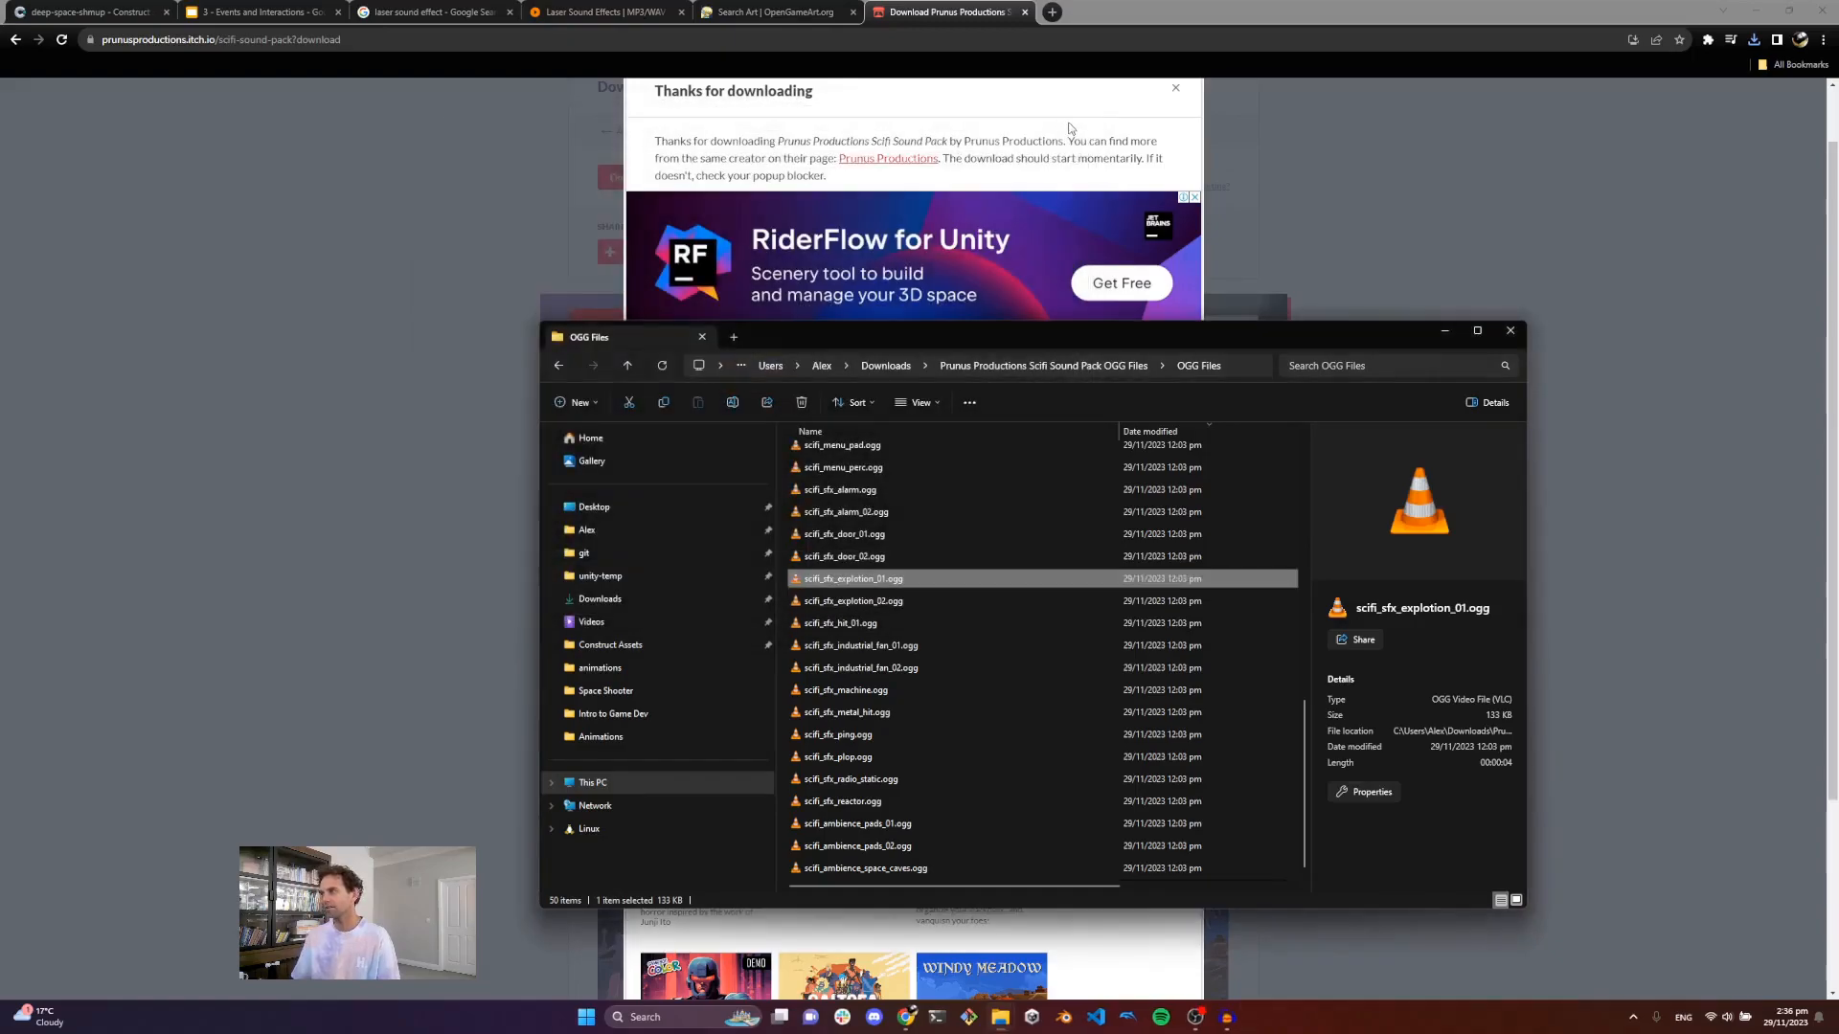
pyautogui.click(1444, 331)
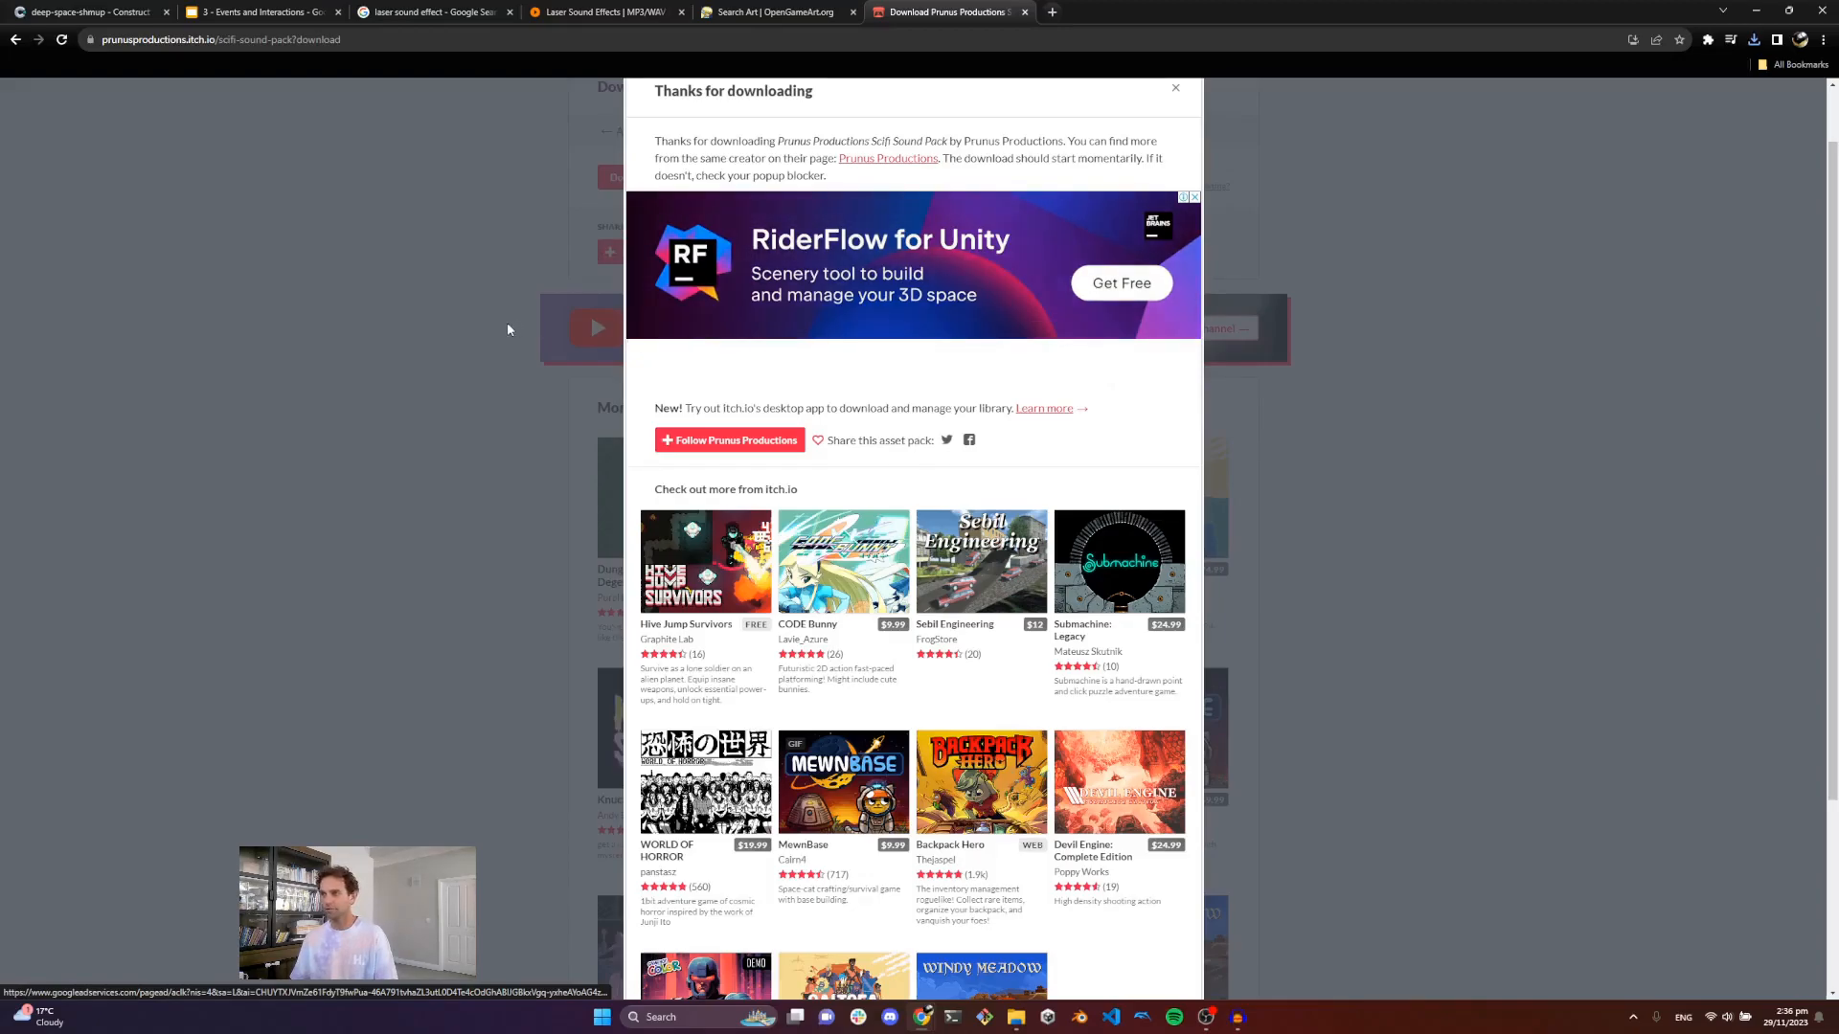
pyautogui.scroll(1, 508, 329)
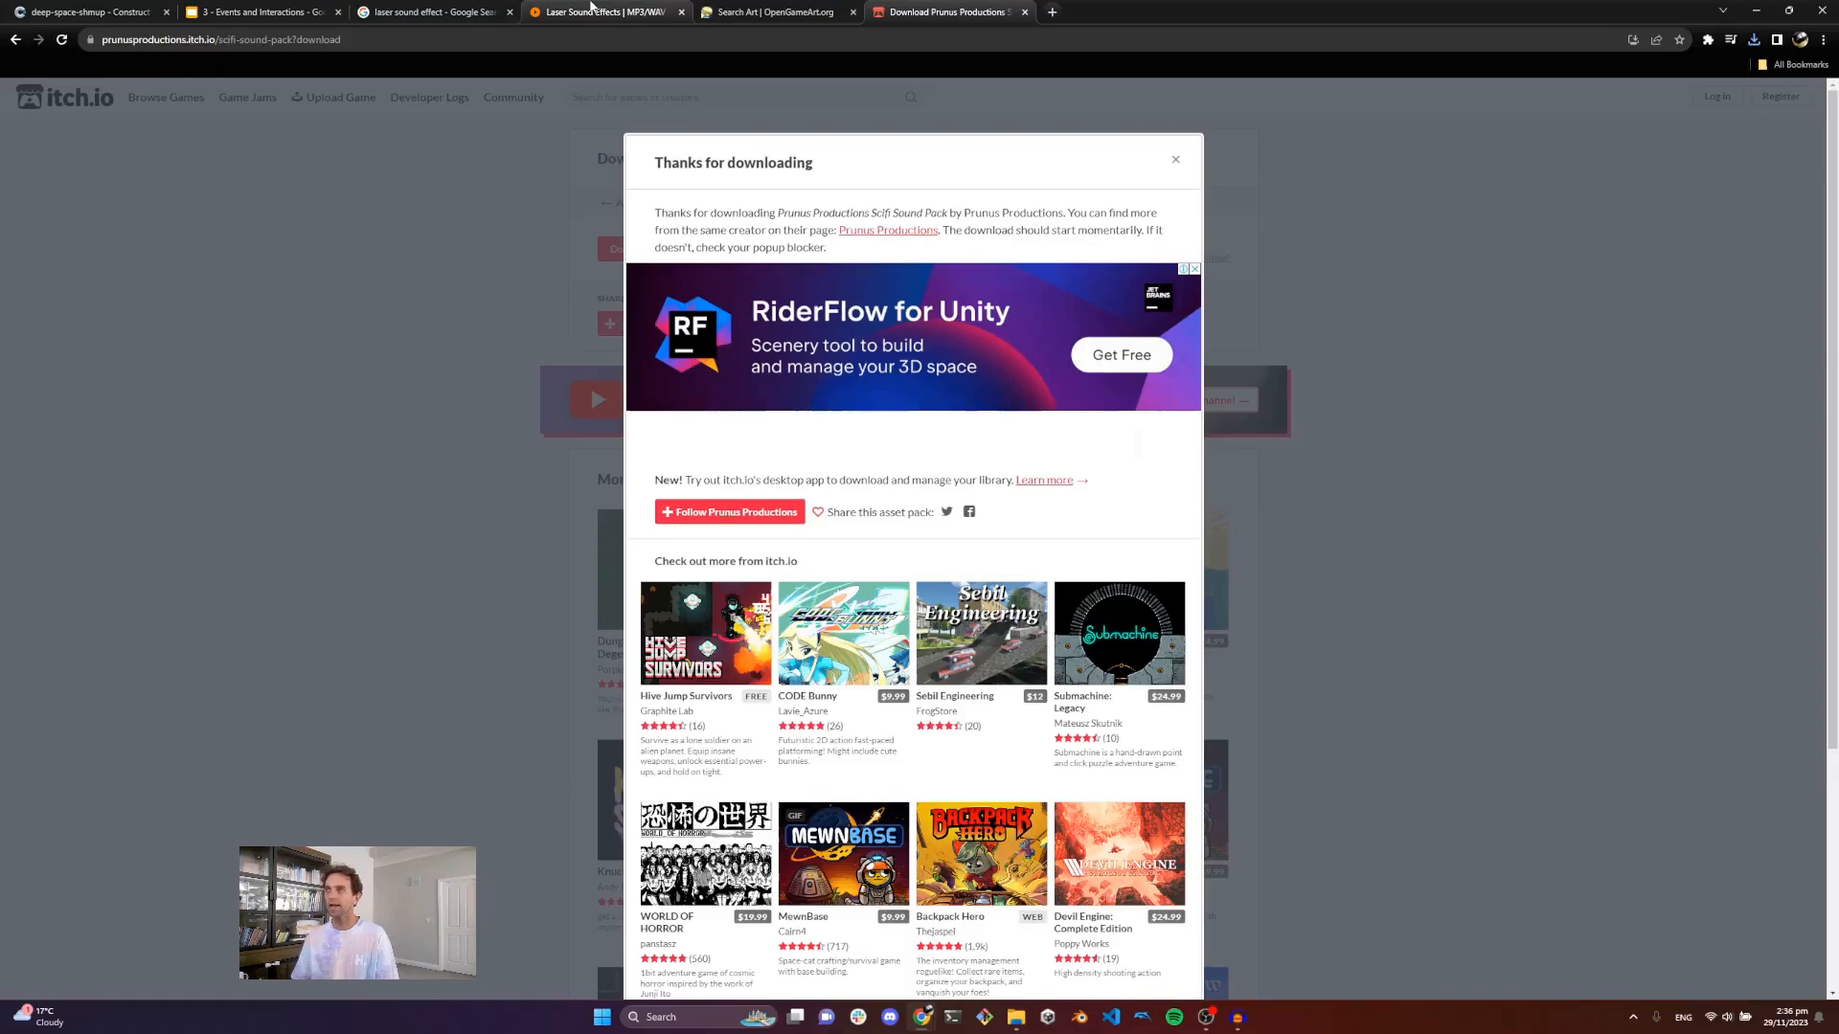
pyautogui.click(589, 12)
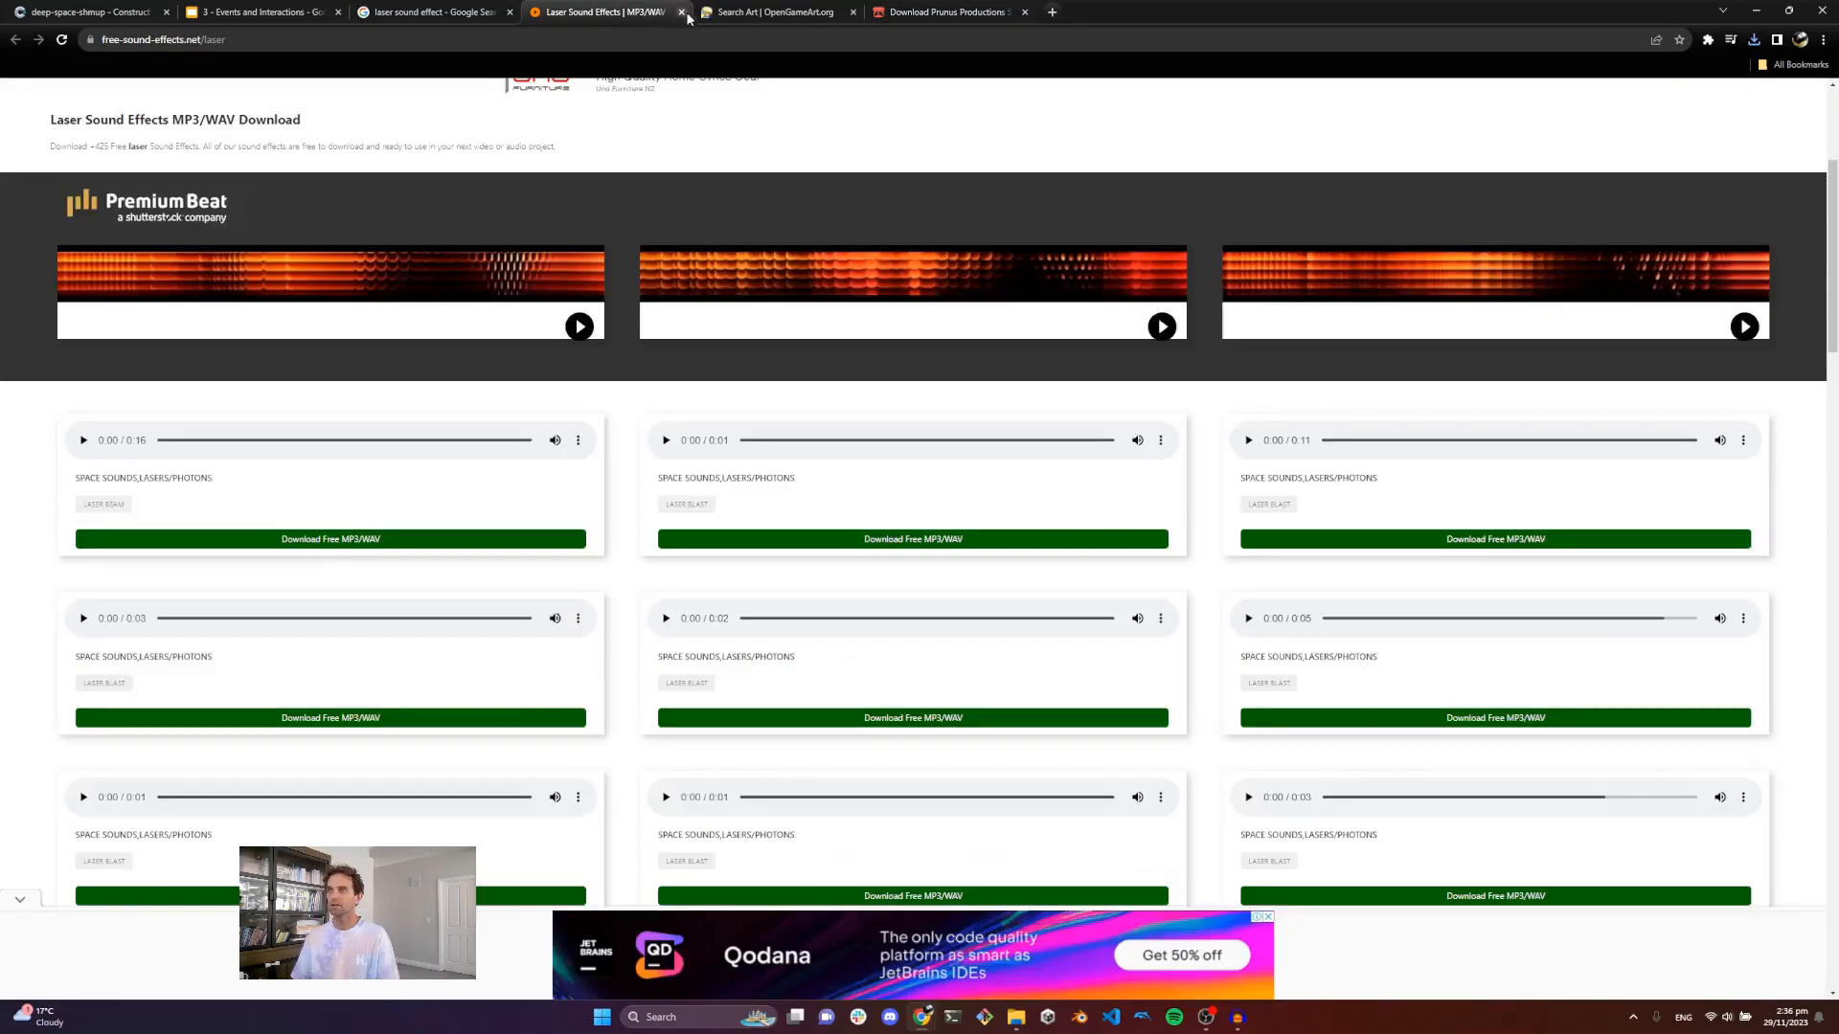
pyautogui.click(735, 12)
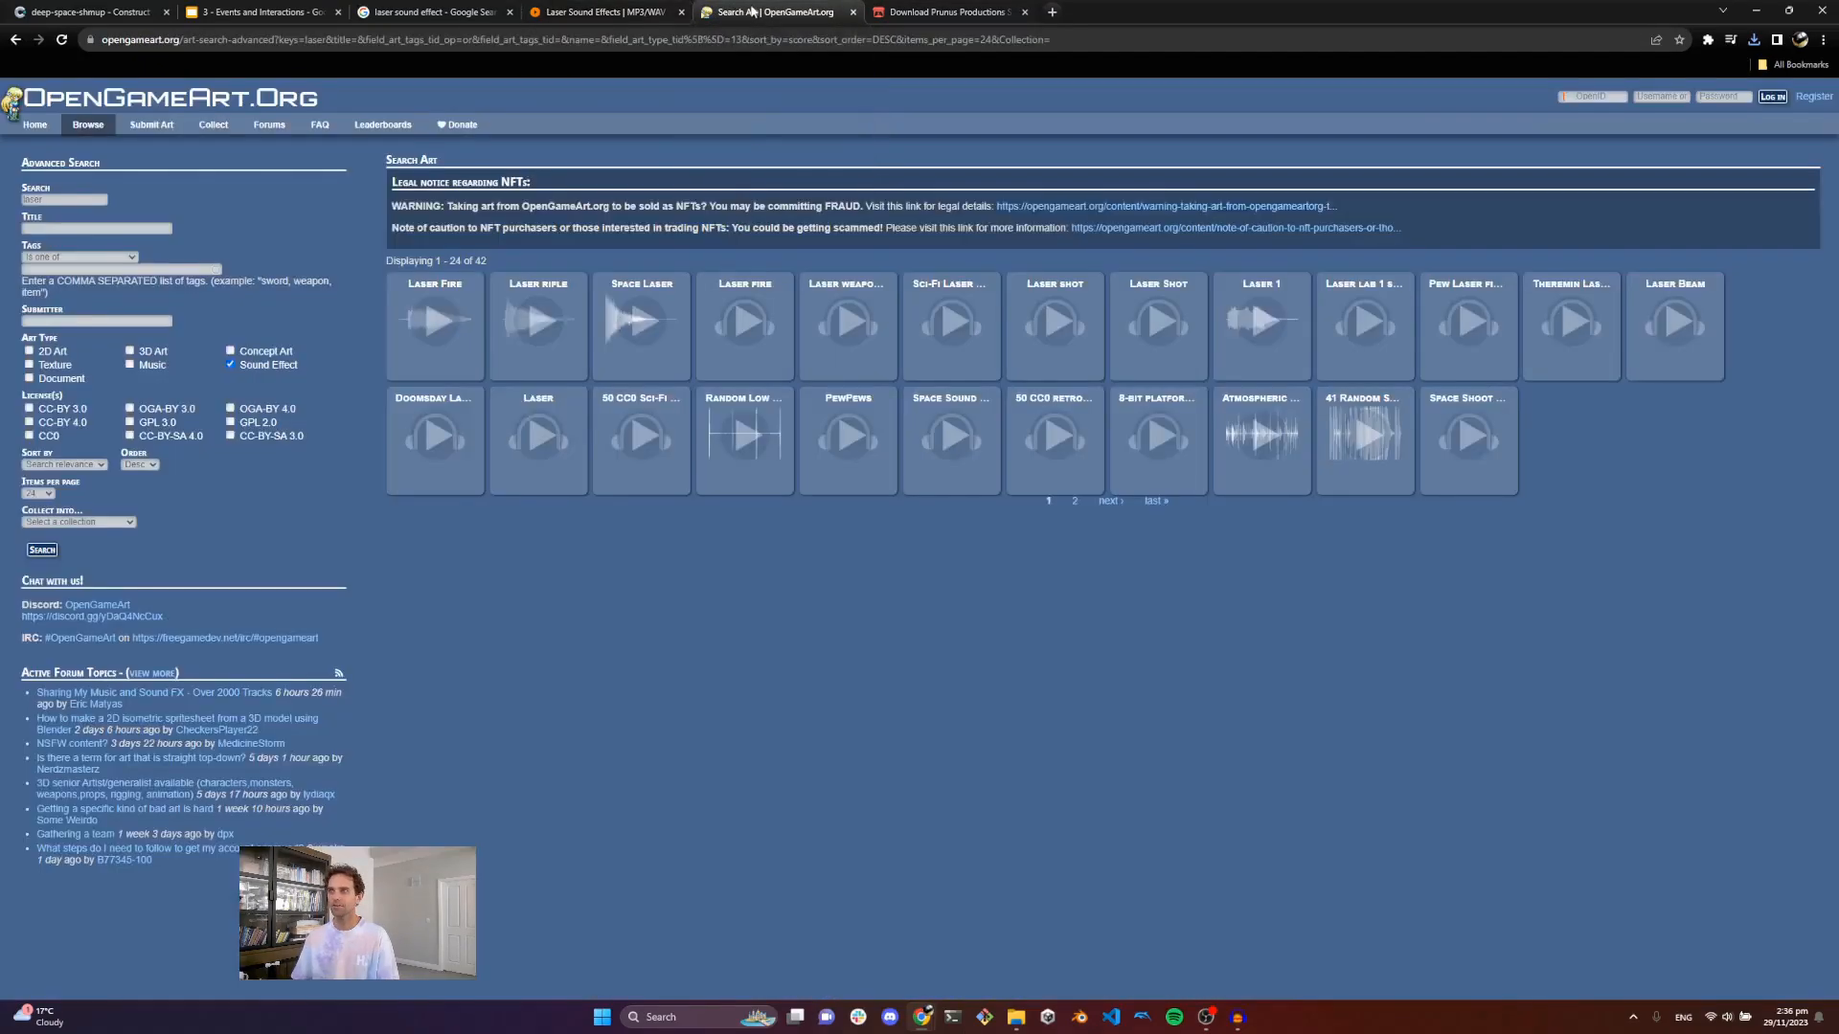
pyautogui.click(937, 11)
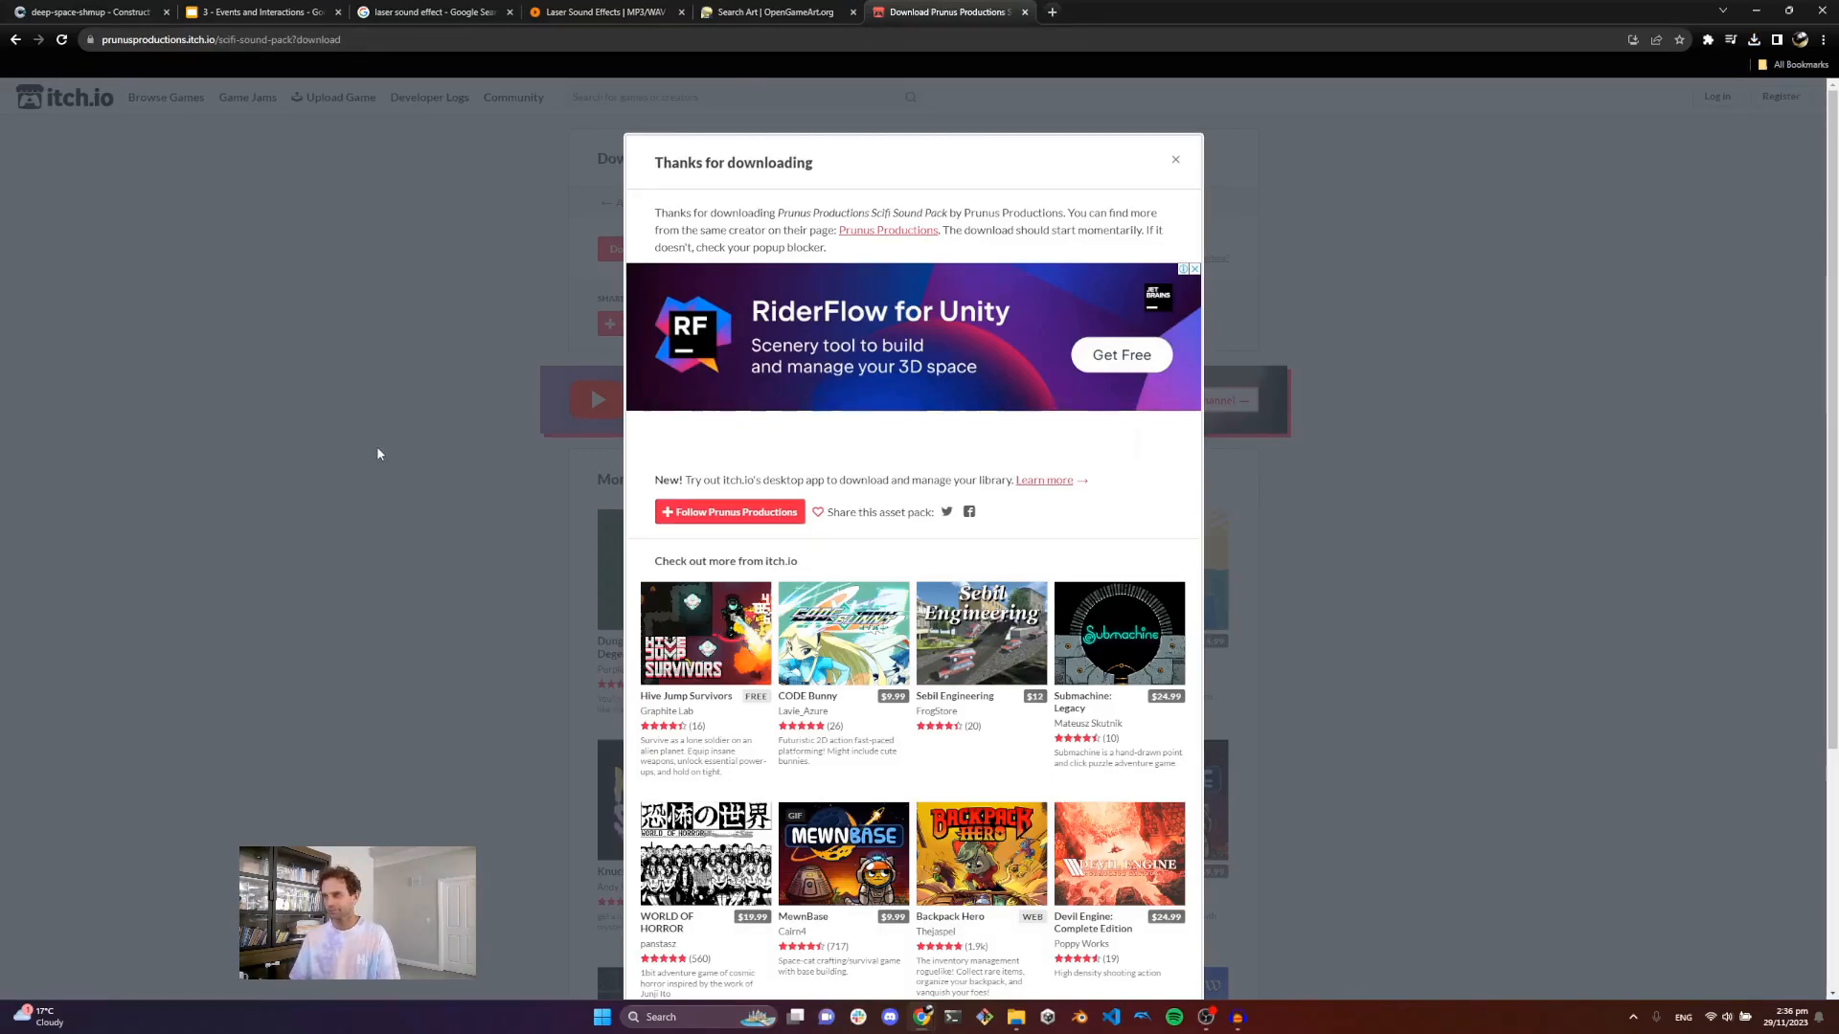
# Step: Import the enemy-explosion.ogg sound file into the project's Sounds folder in the Construct editor
pyautogui.click(91, 12)
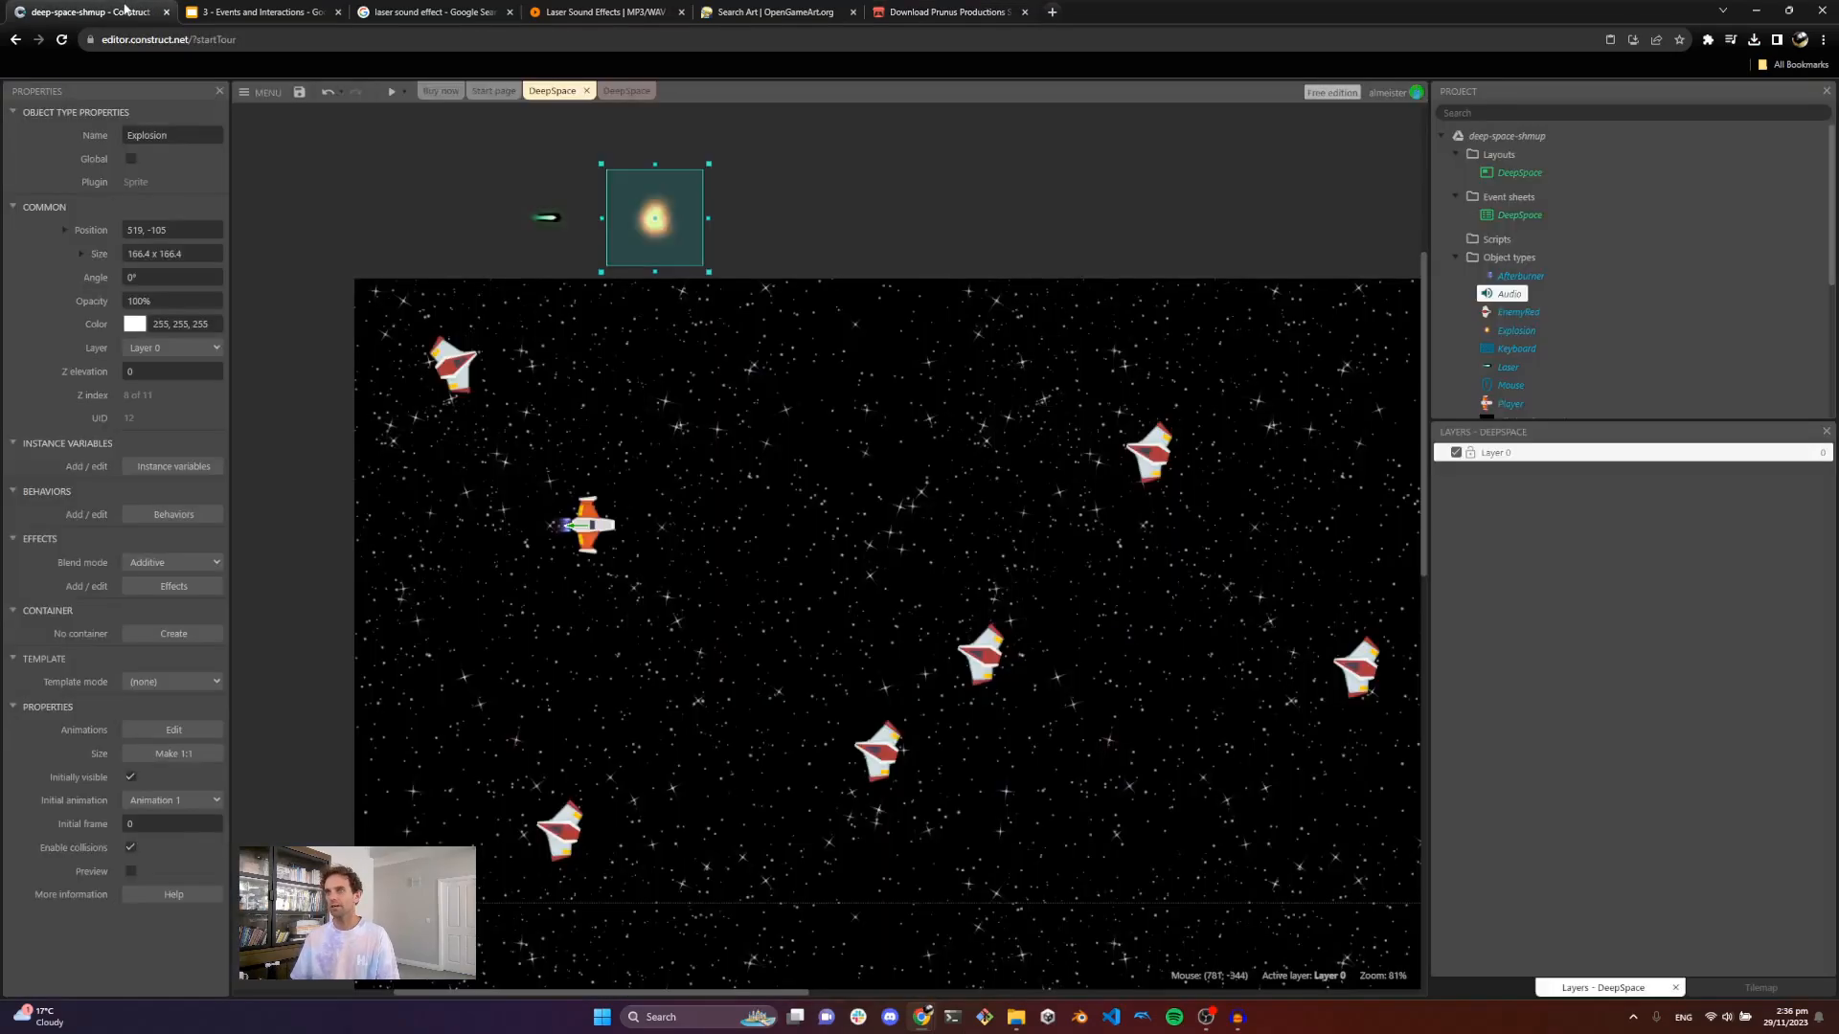
pyautogui.scroll(-3, 1517, 330)
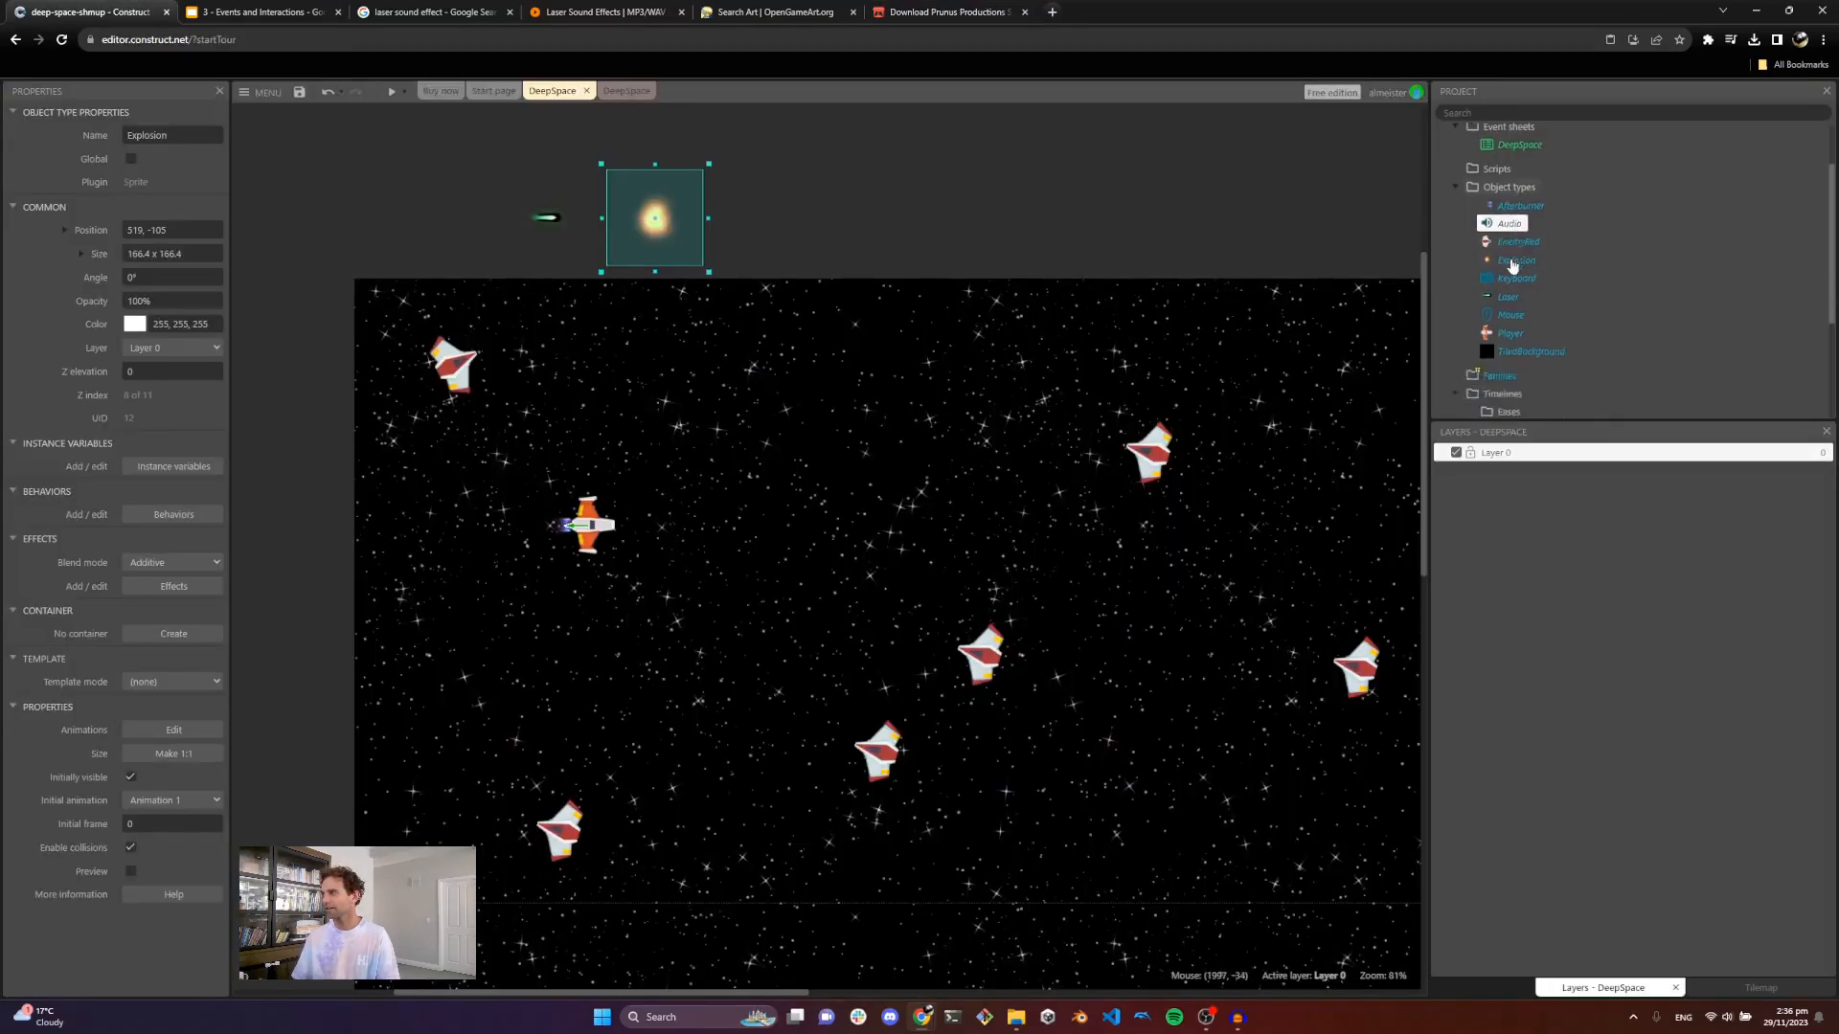
pyautogui.rightClick(1500, 287)
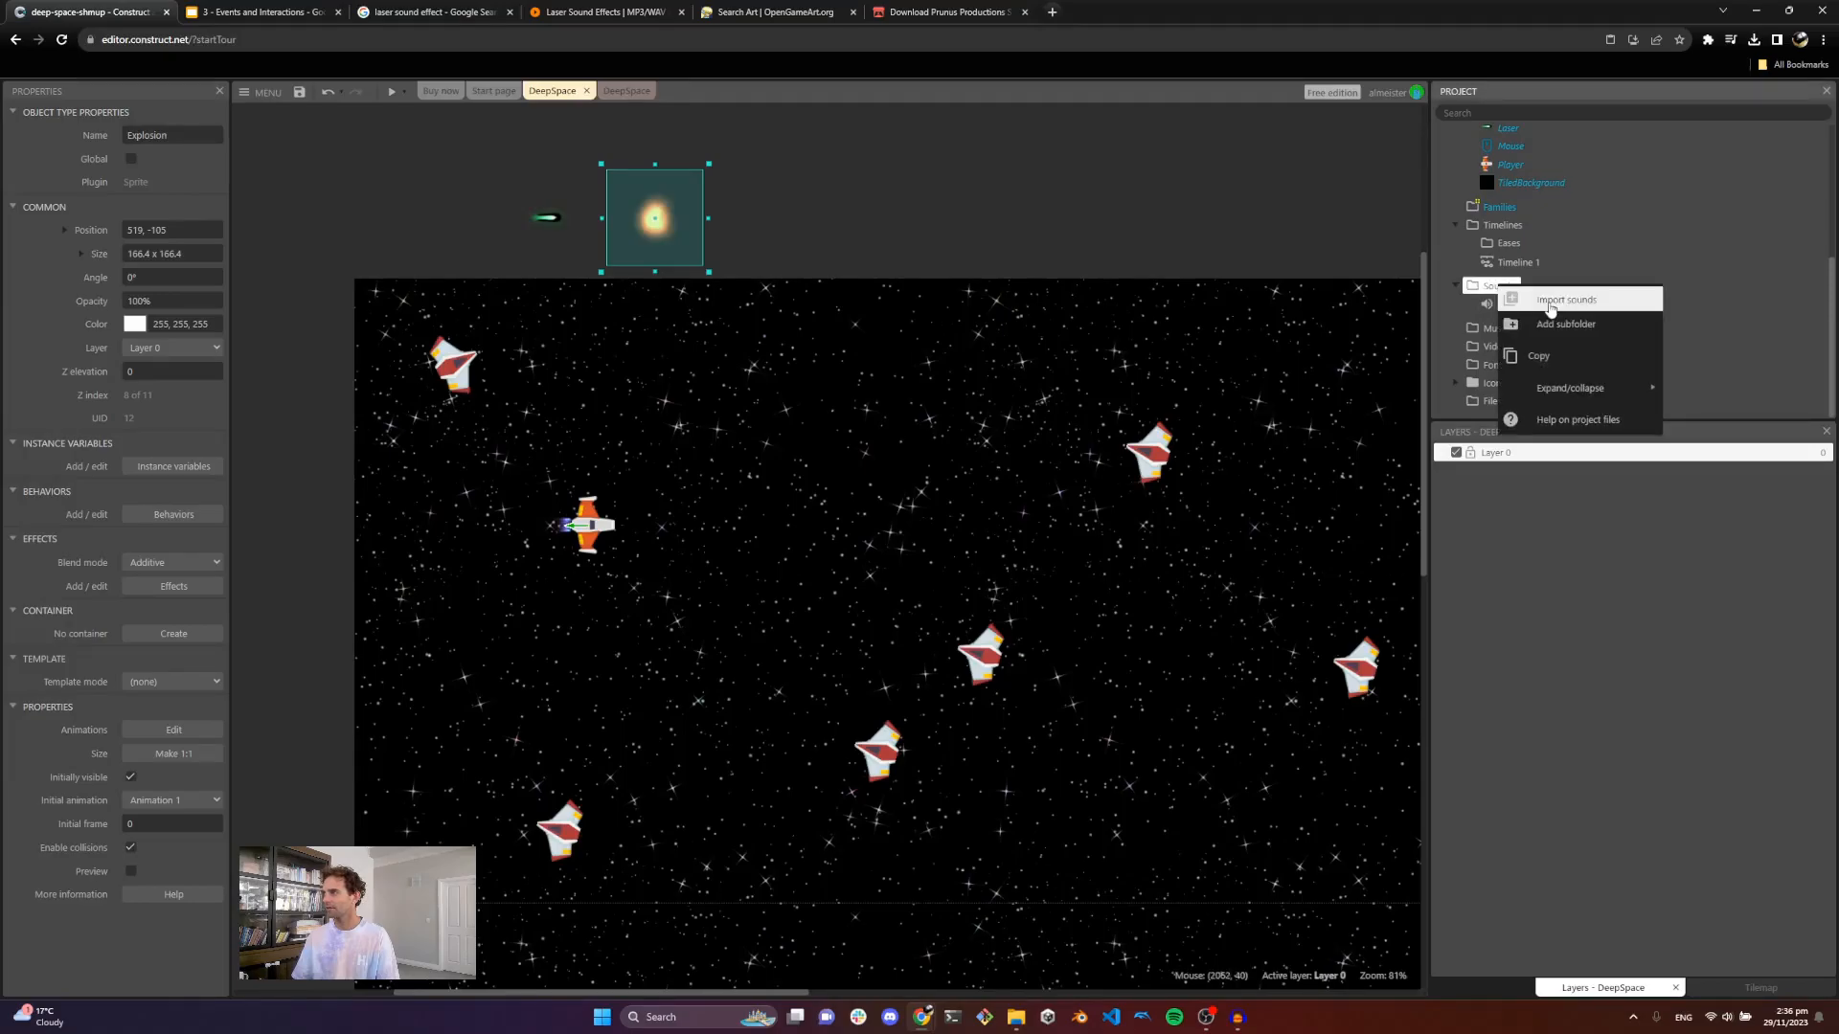
pyautogui.click(1535, 296)
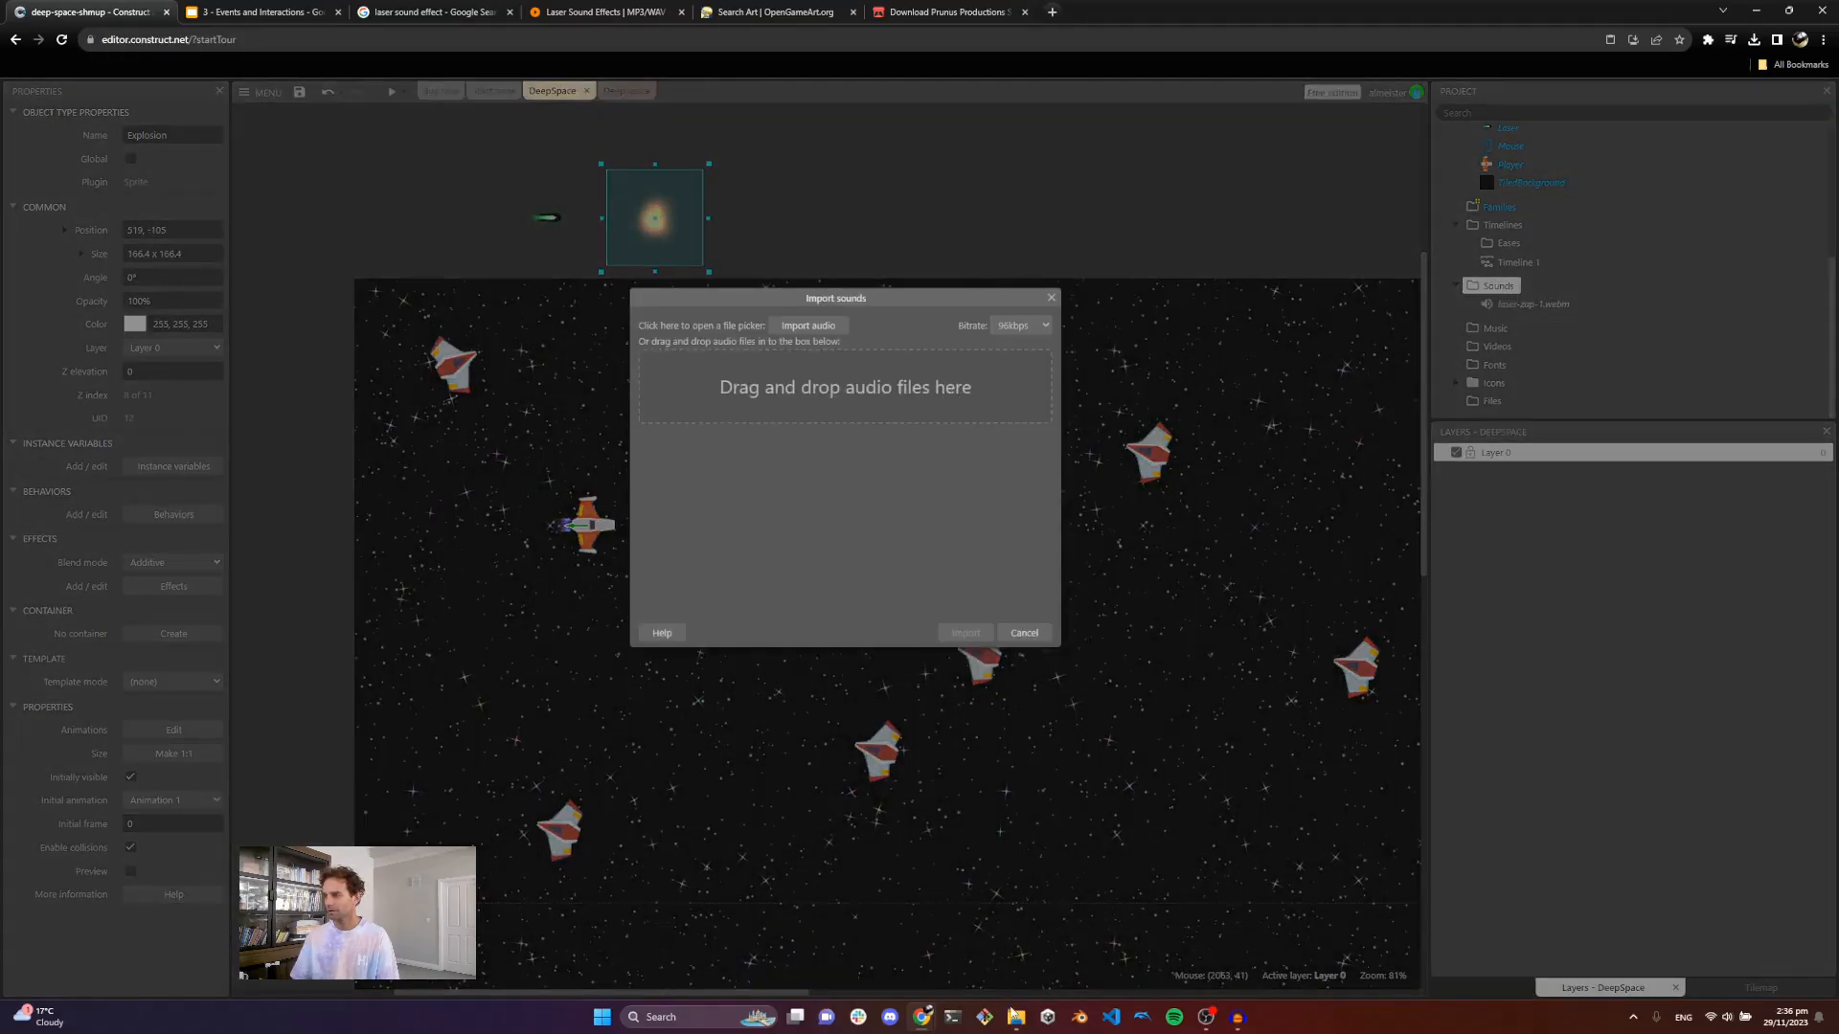
pyautogui.moveTo(1012, 1015)
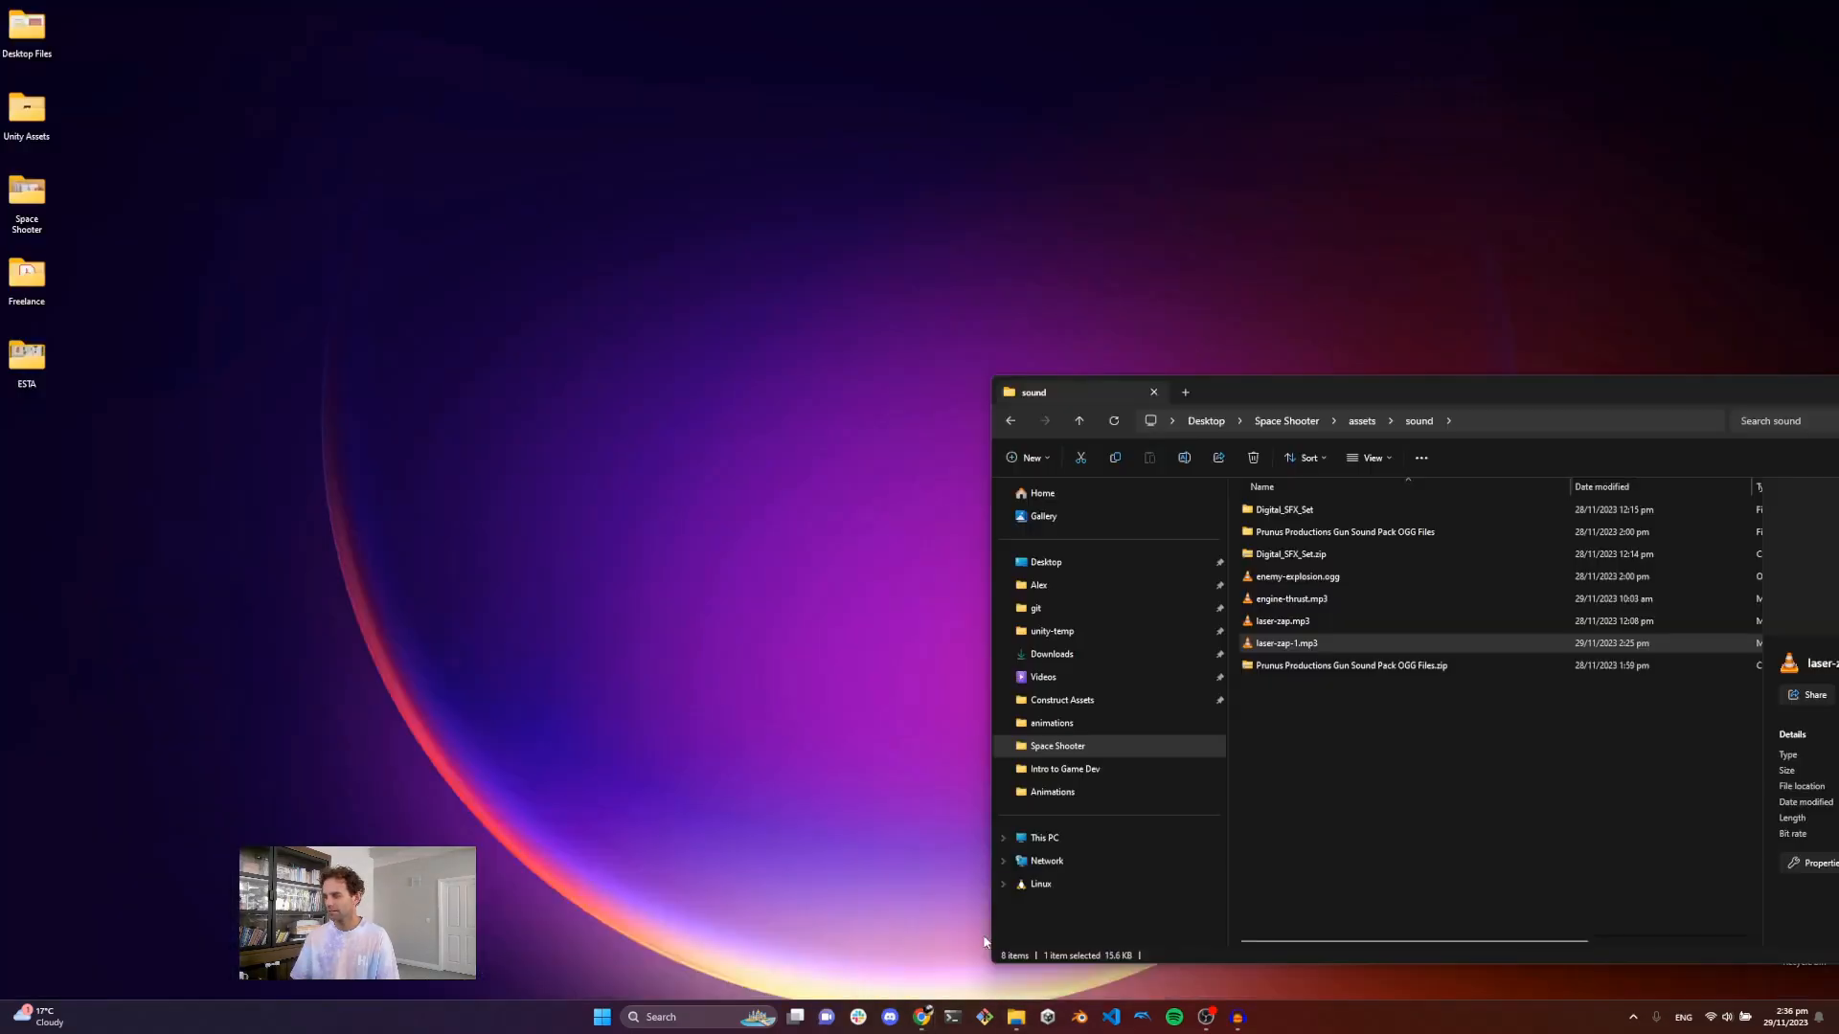
pyautogui.click(1019, 896)
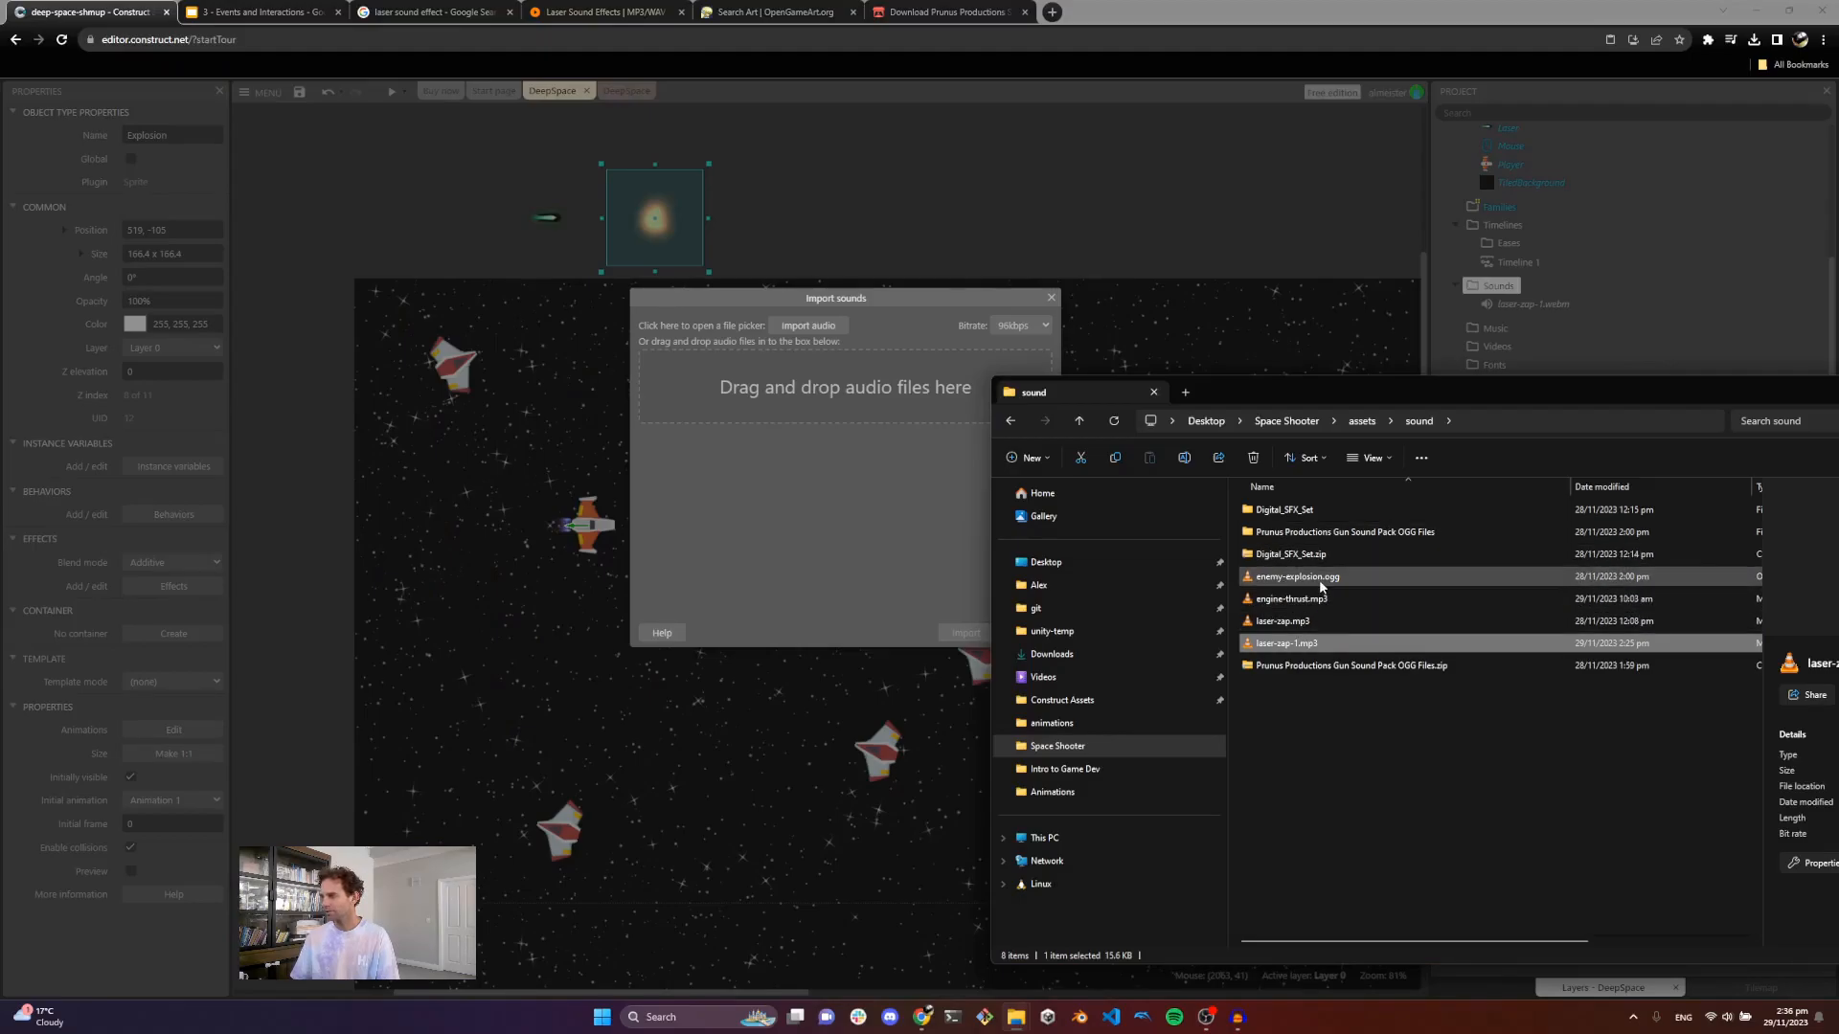
pyautogui.moveTo(1318, 578); pyautogui.dragTo(766, 391)
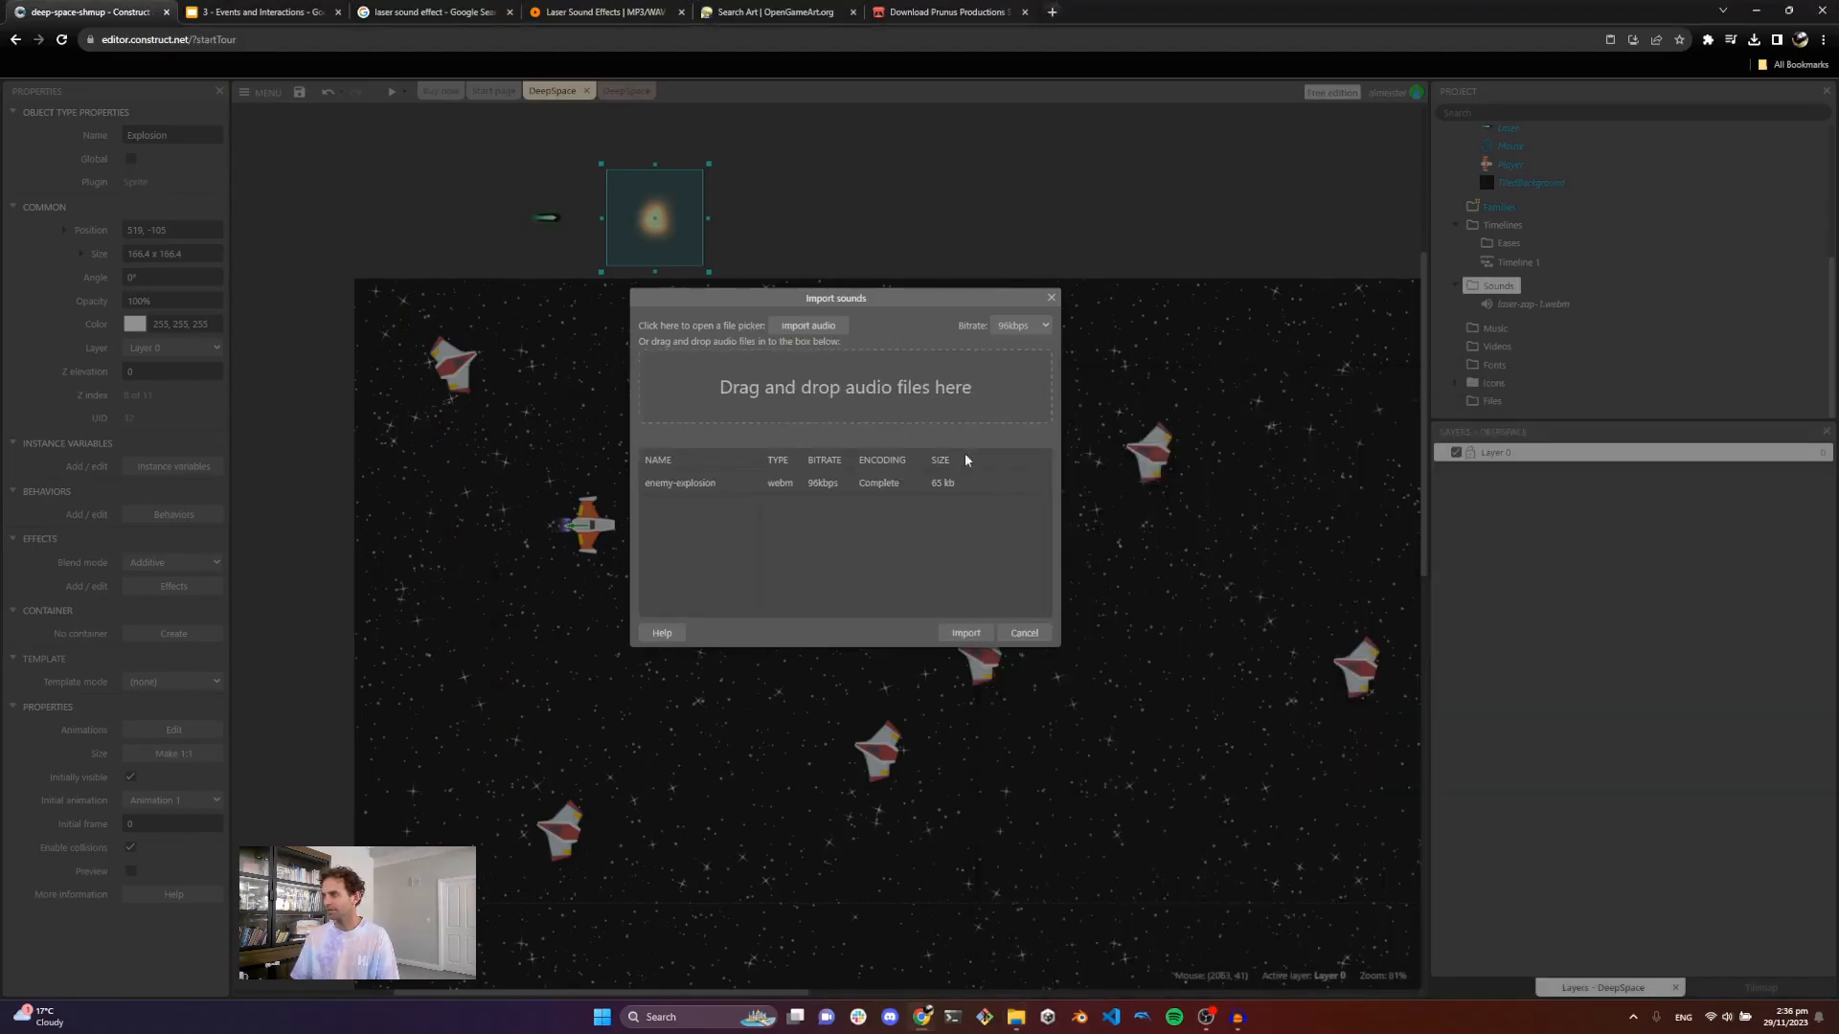
pyautogui.click(965, 633)
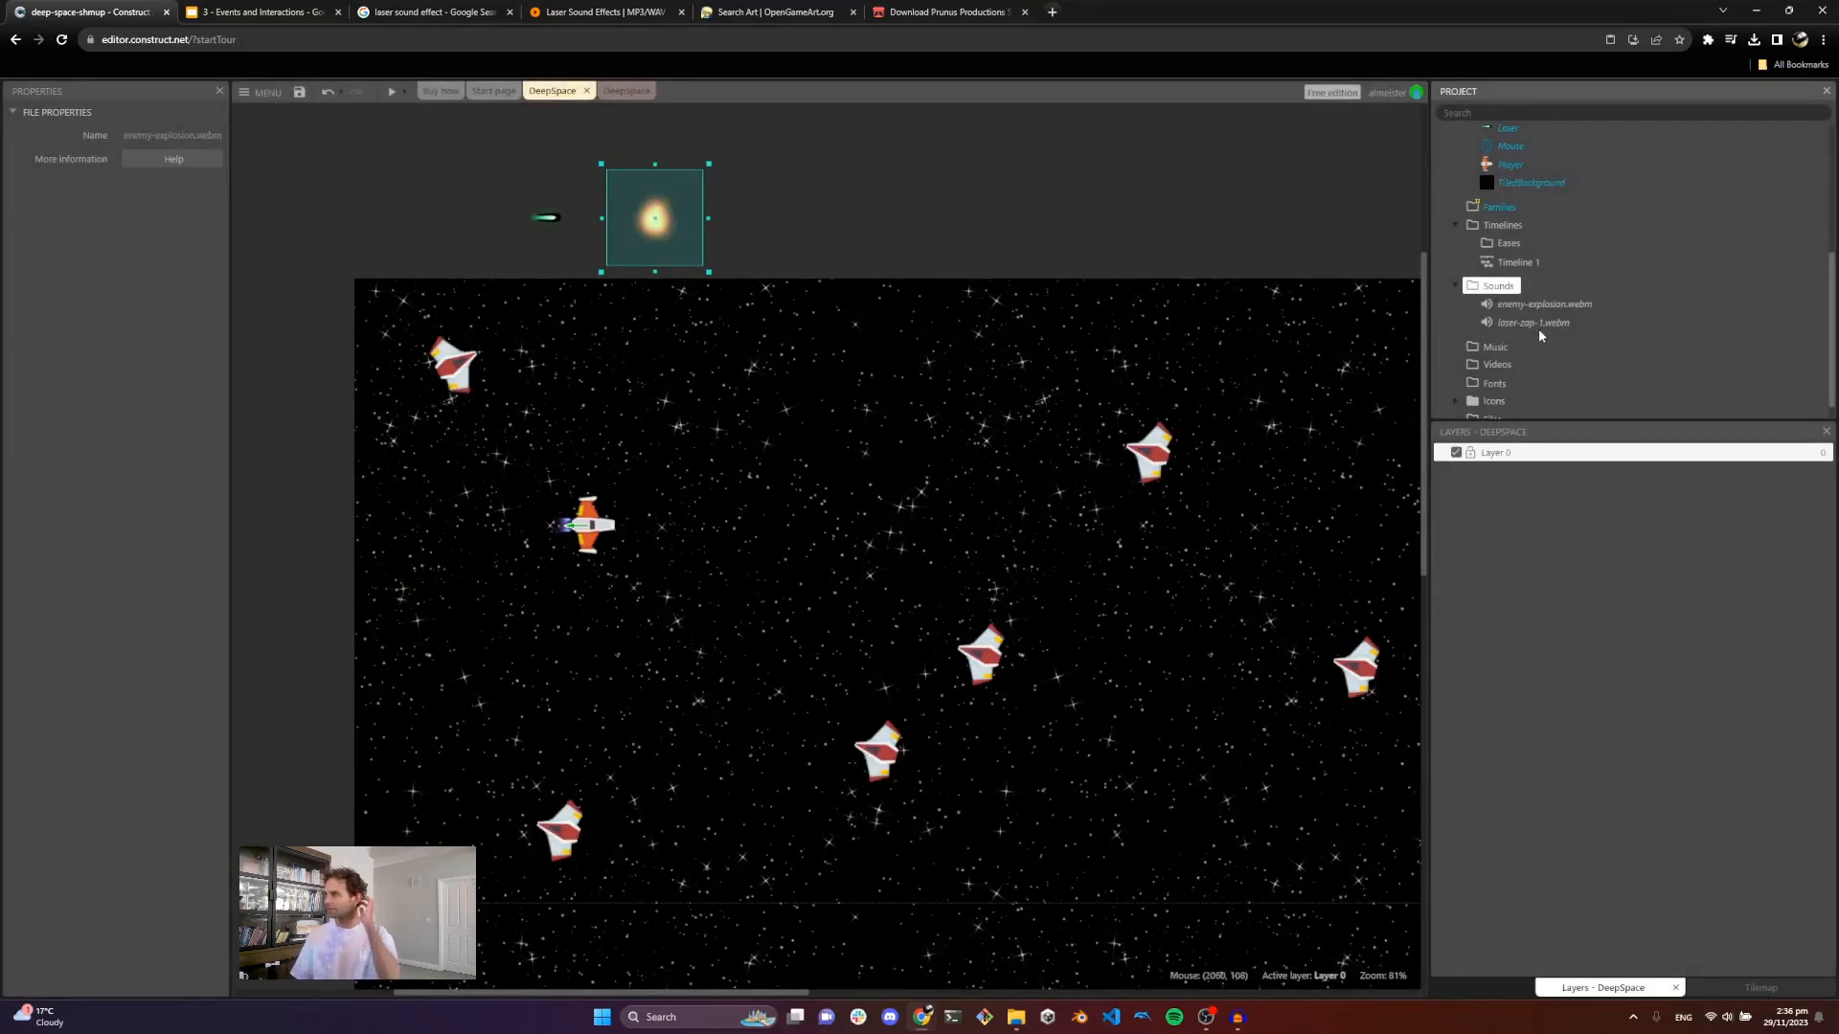
# Step: Preview the imported enemy-explosion sound and close the preview
pyautogui.rightClick(1540, 304)
pyautogui.click(1570, 324)
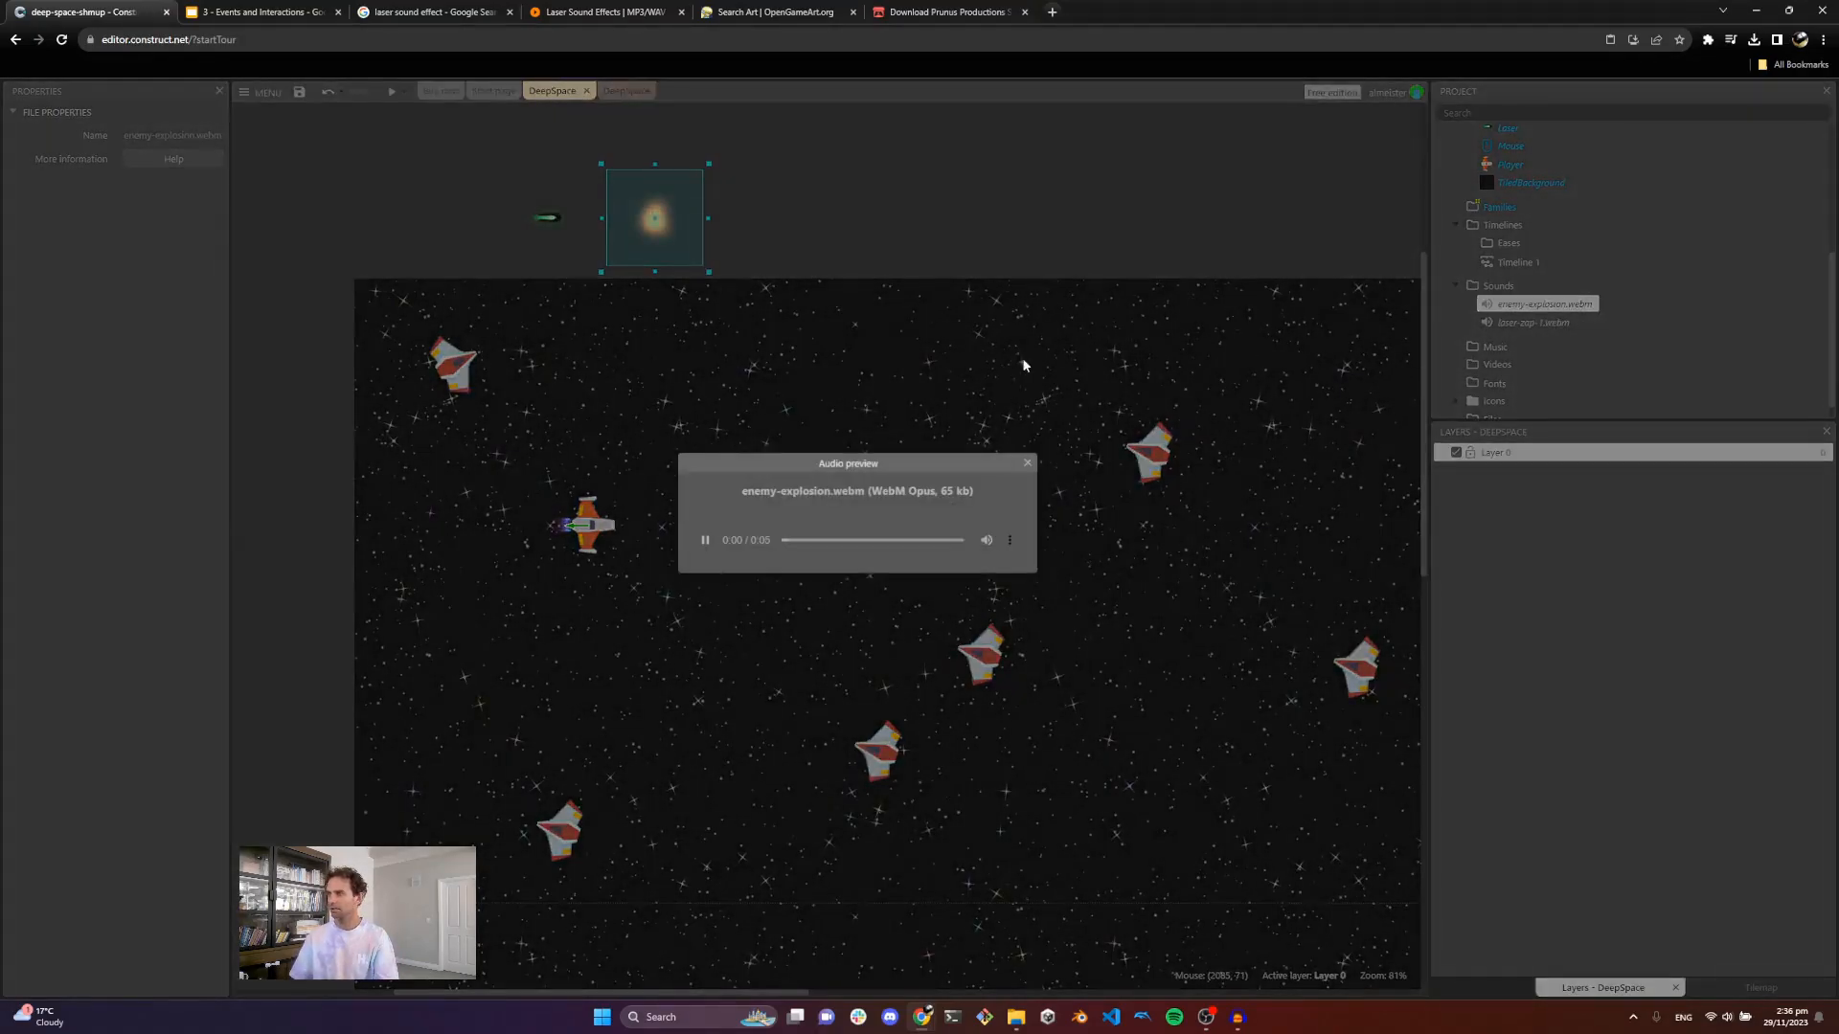
pyautogui.click(1027, 465)
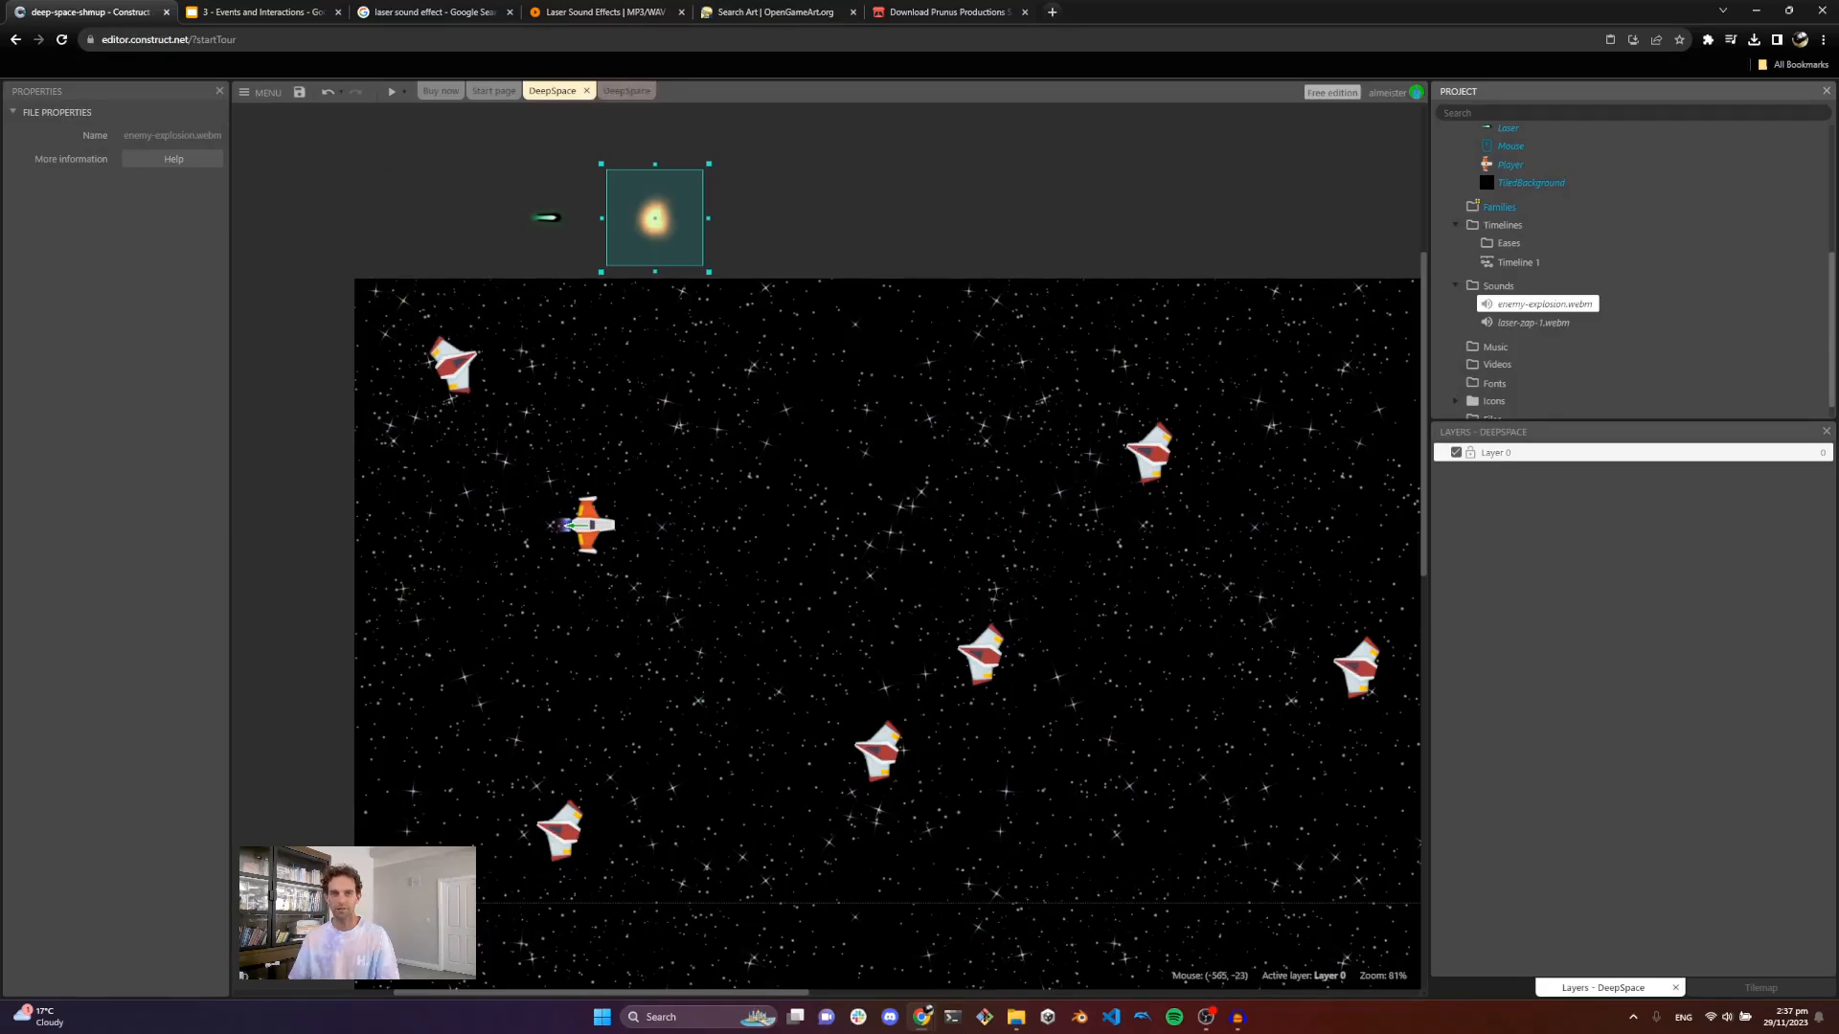
# Step: Add an Audio Play action for enemy-explosion to the EnemyRed on-collision-with-Laser event
pyautogui.click(614, 91)
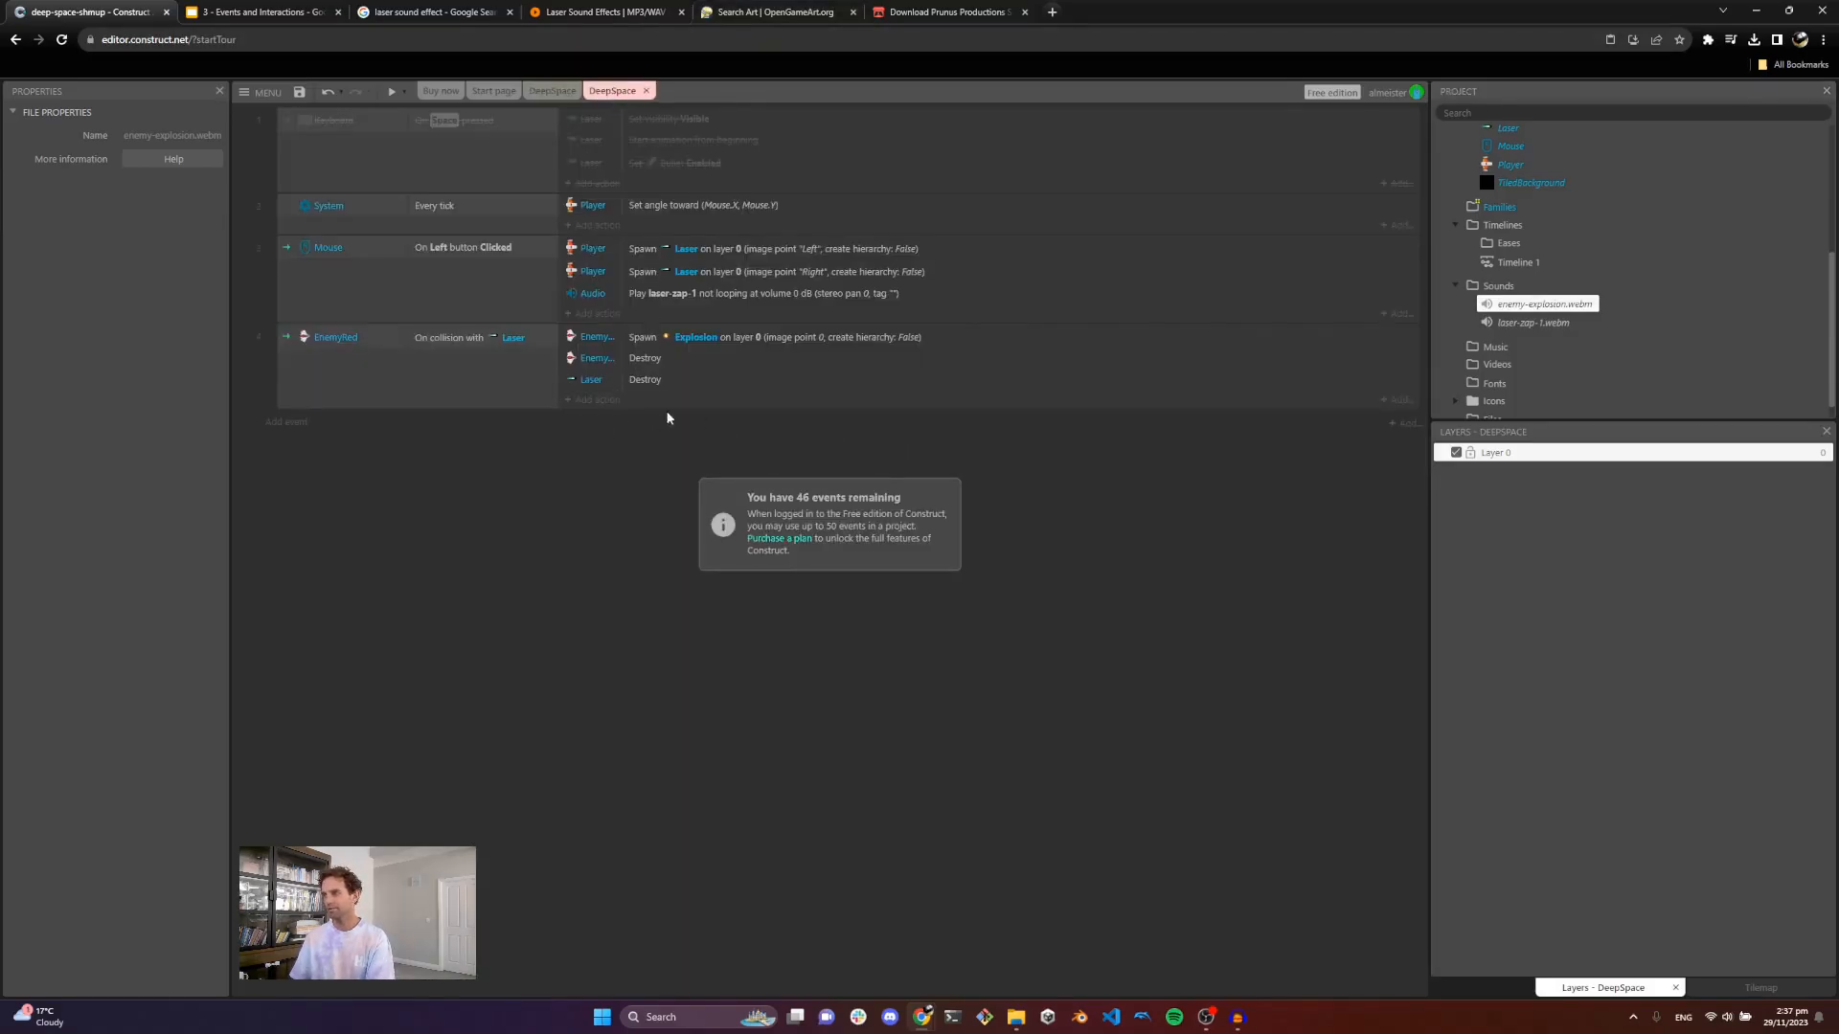
pyautogui.click(600, 400)
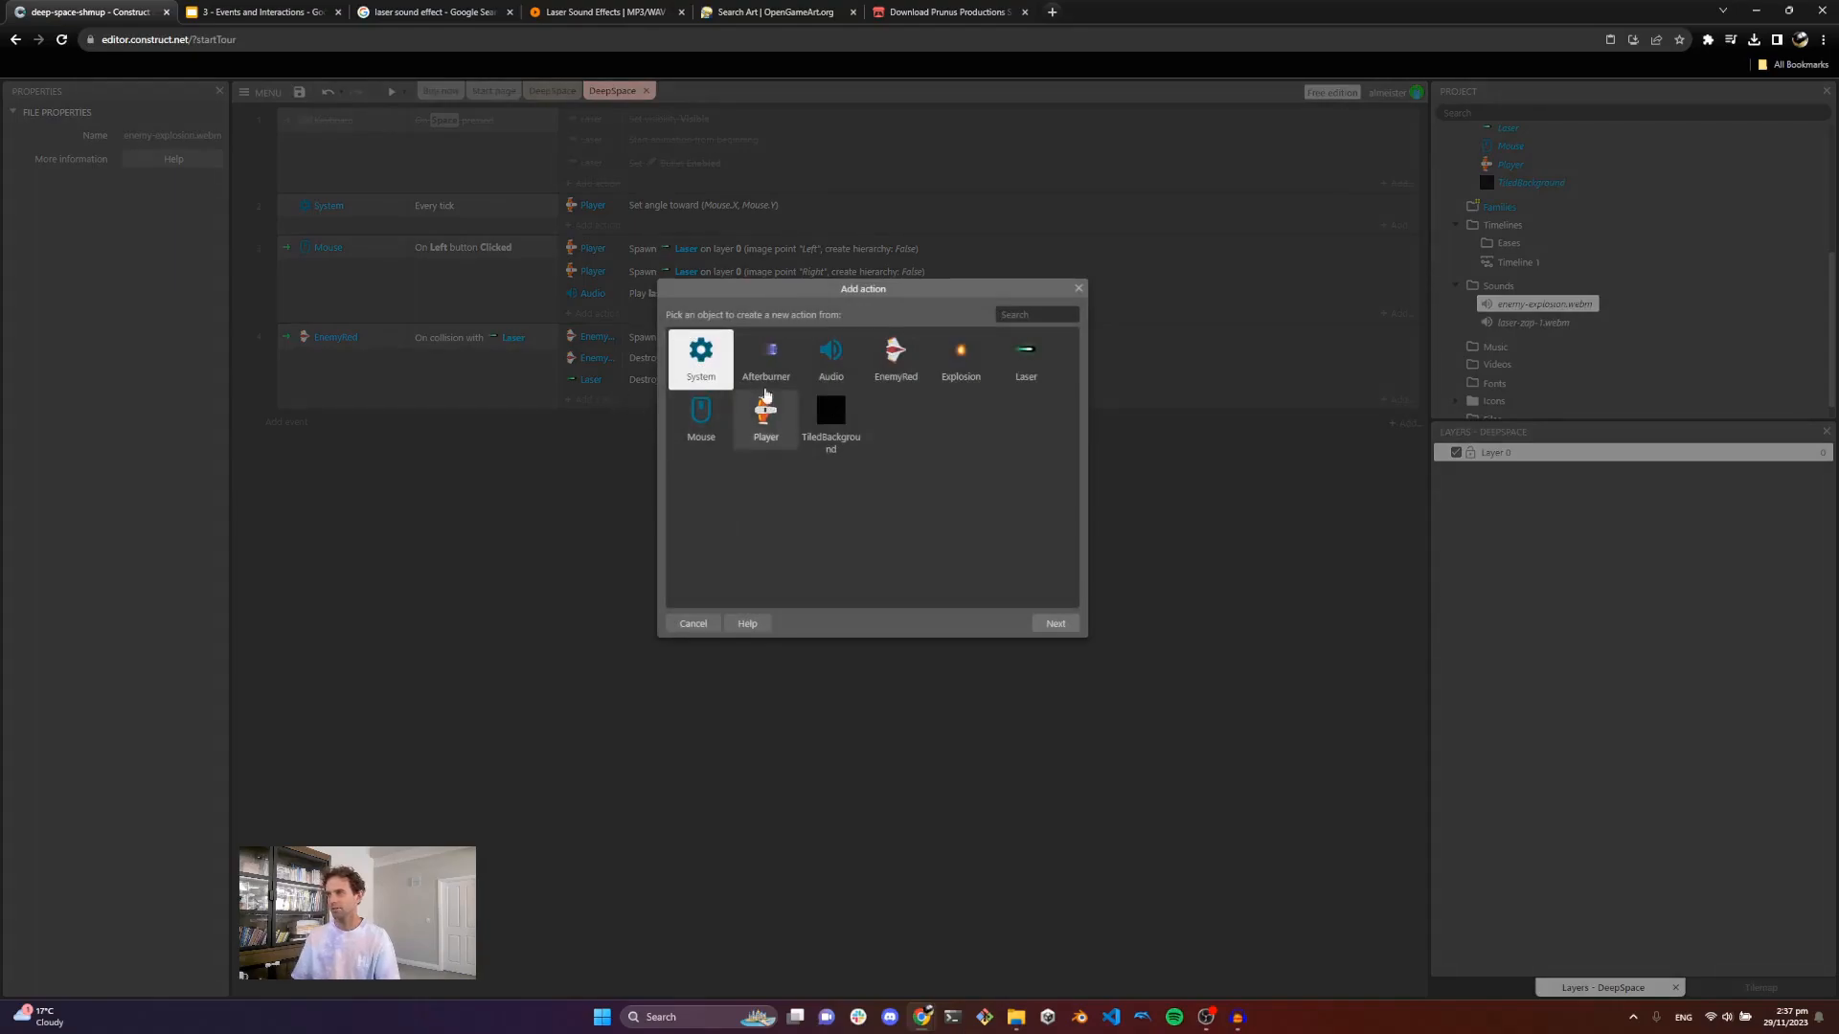
pyautogui.doubleClick(830, 356)
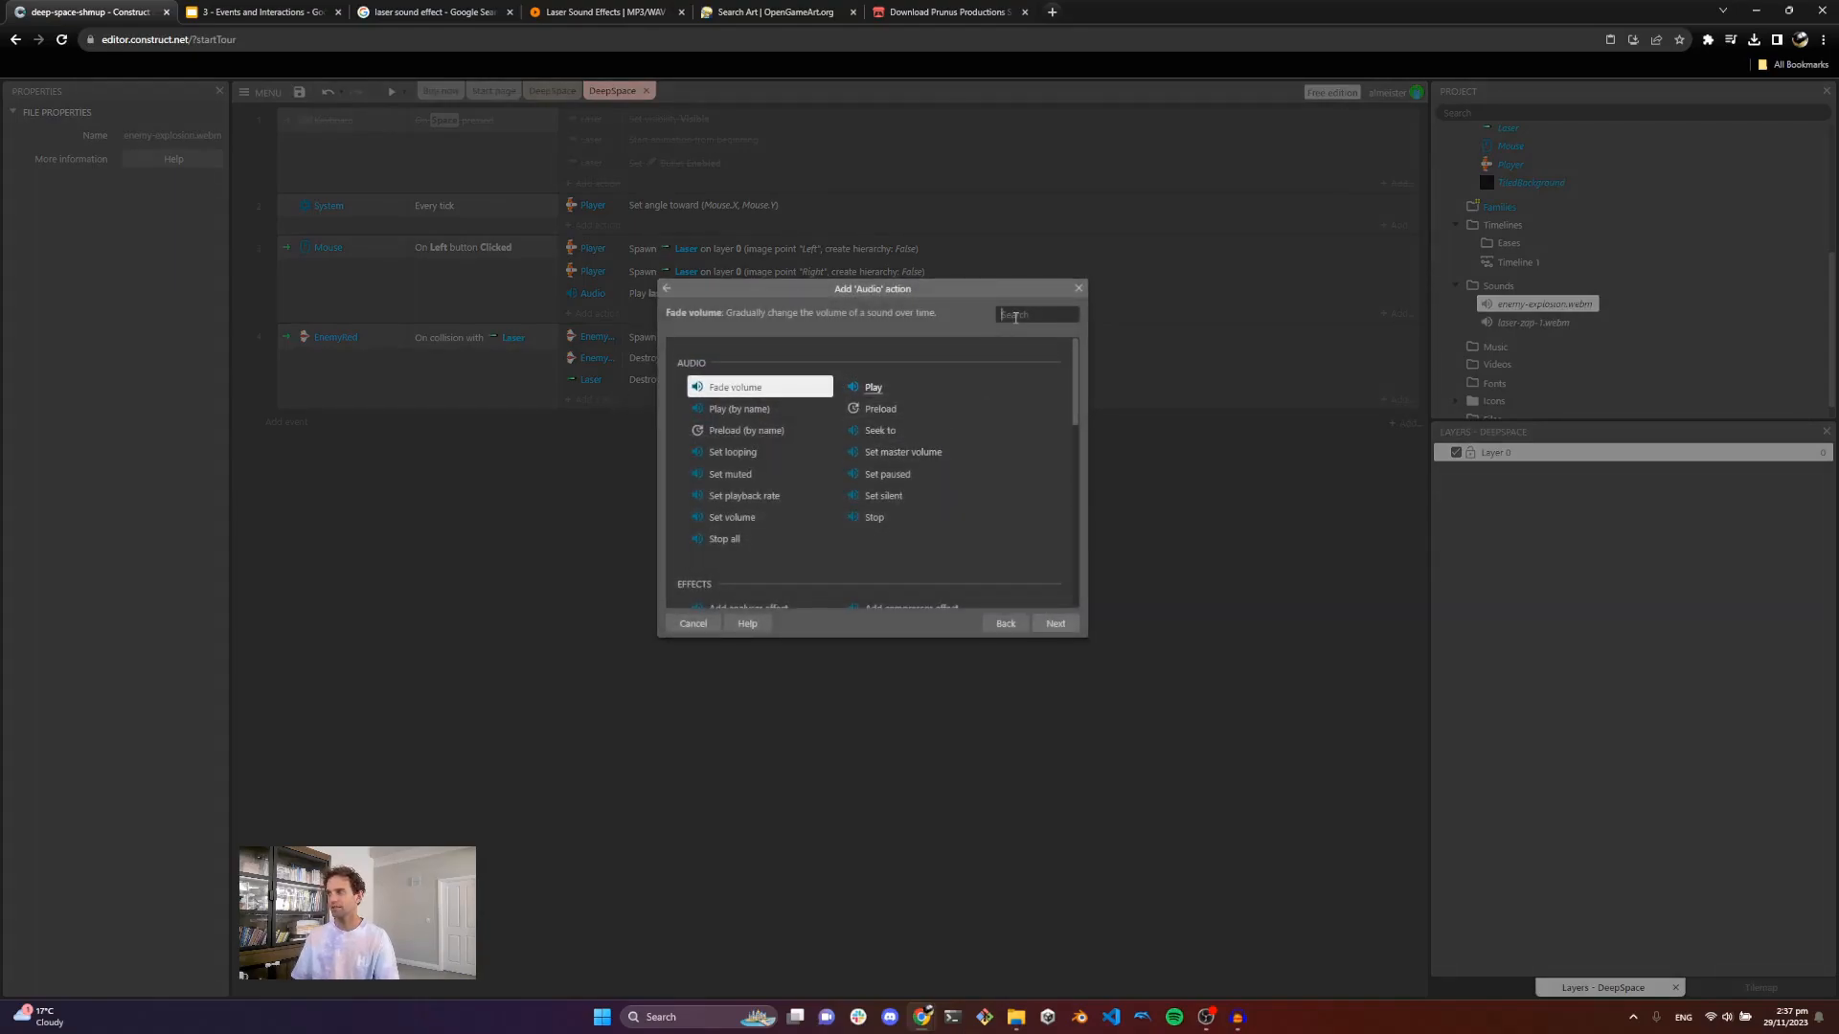
pyautogui.doubleClick(869, 385)
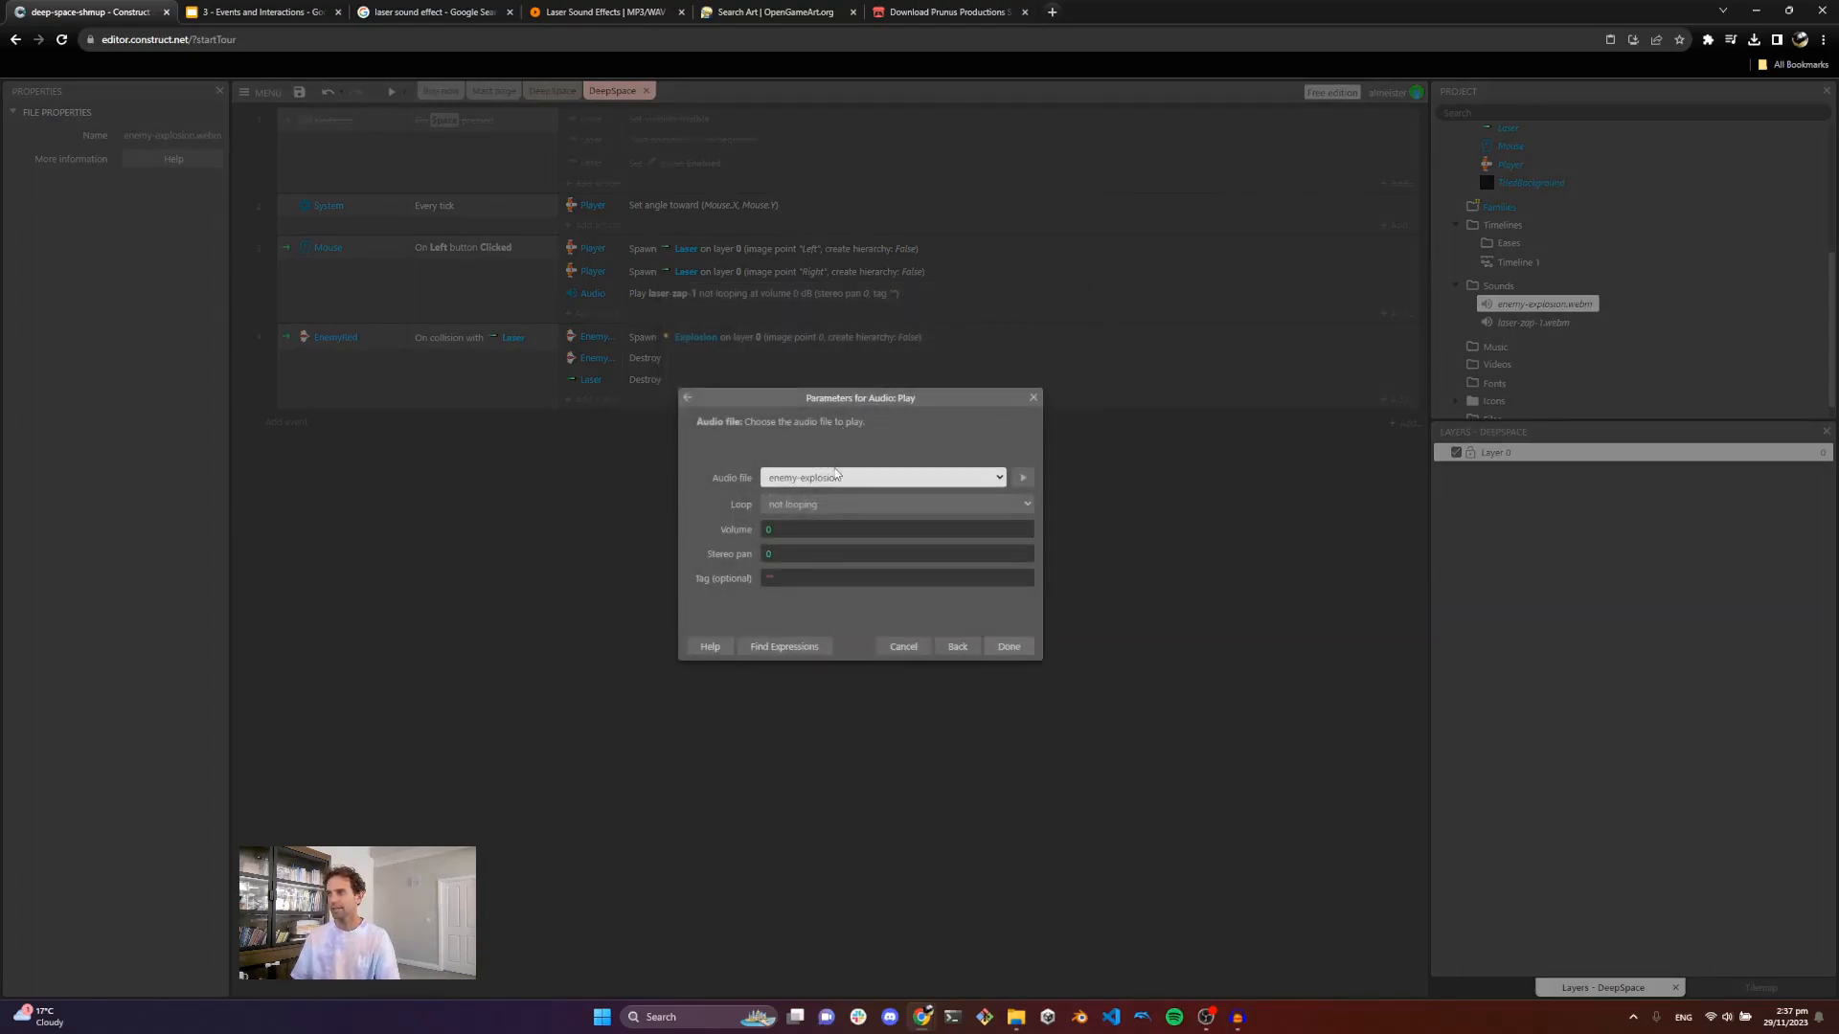
pyautogui.click(836, 476)
pyautogui.click(836, 484)
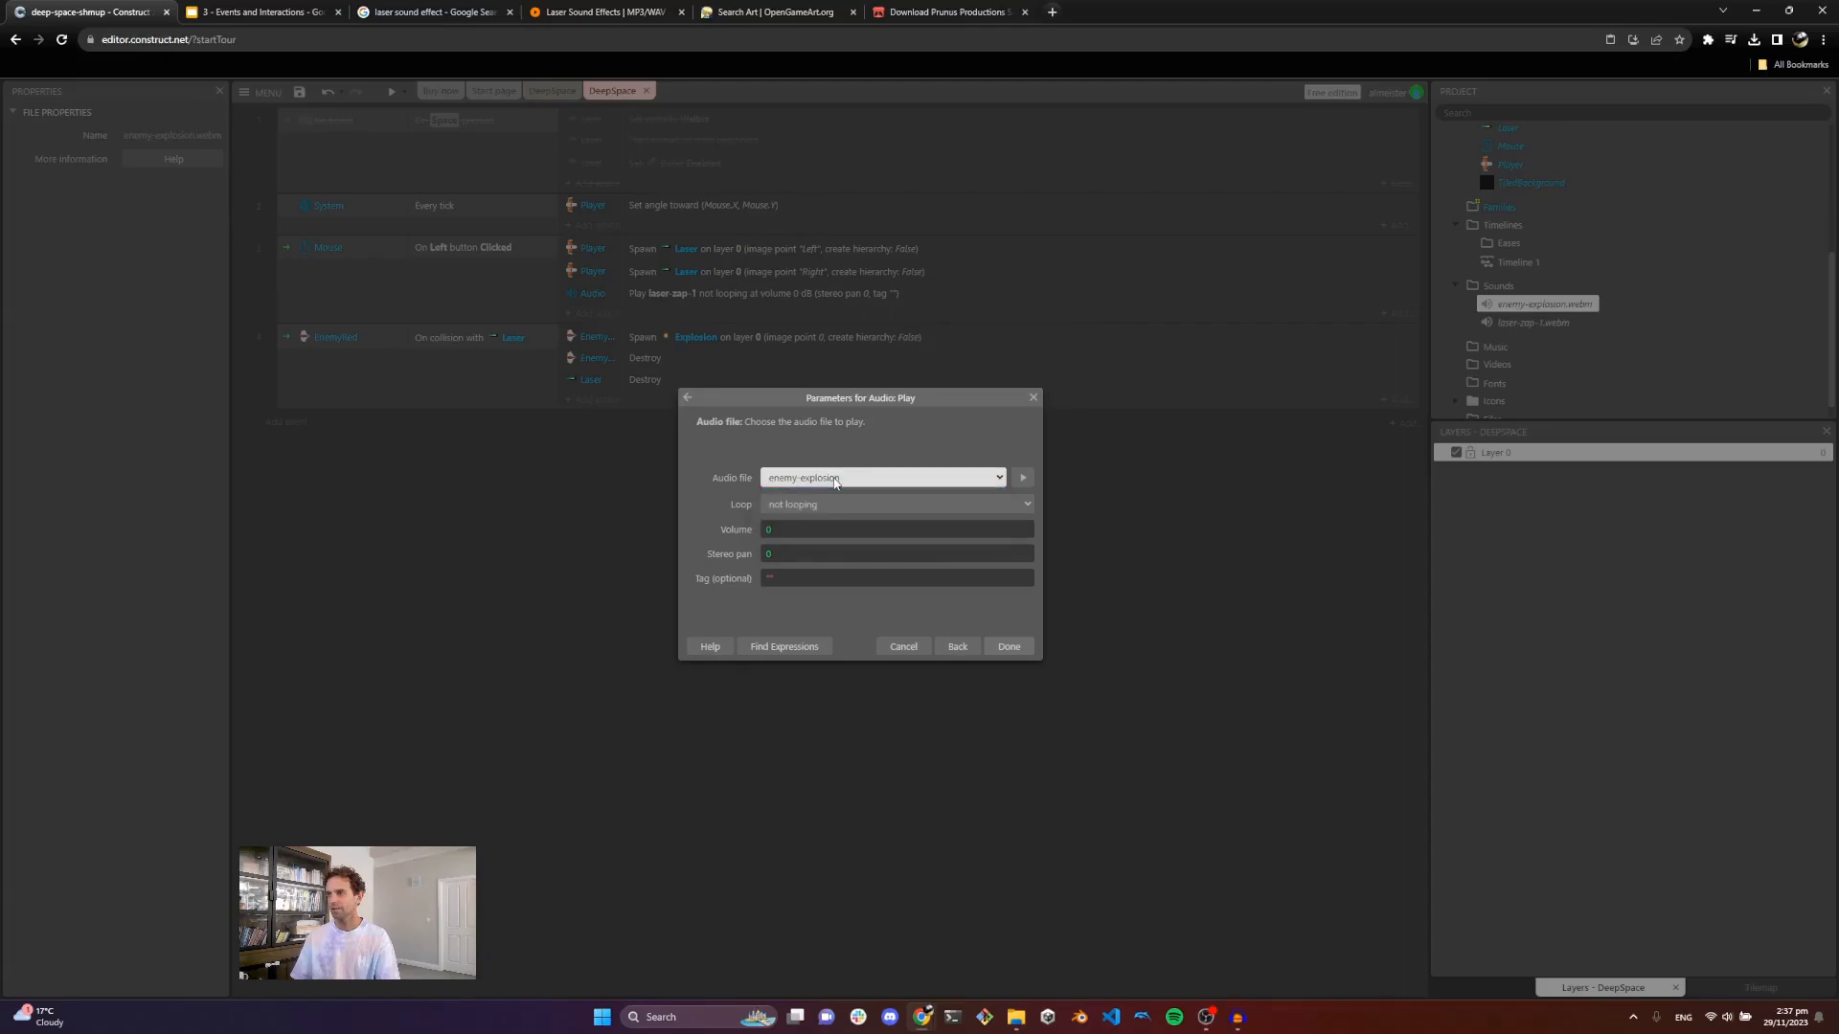
pyautogui.click(1008, 646)
# Step: Run a game preview and shoot enemies to test the explosion sound, then close it
pyautogui.click(392, 92)
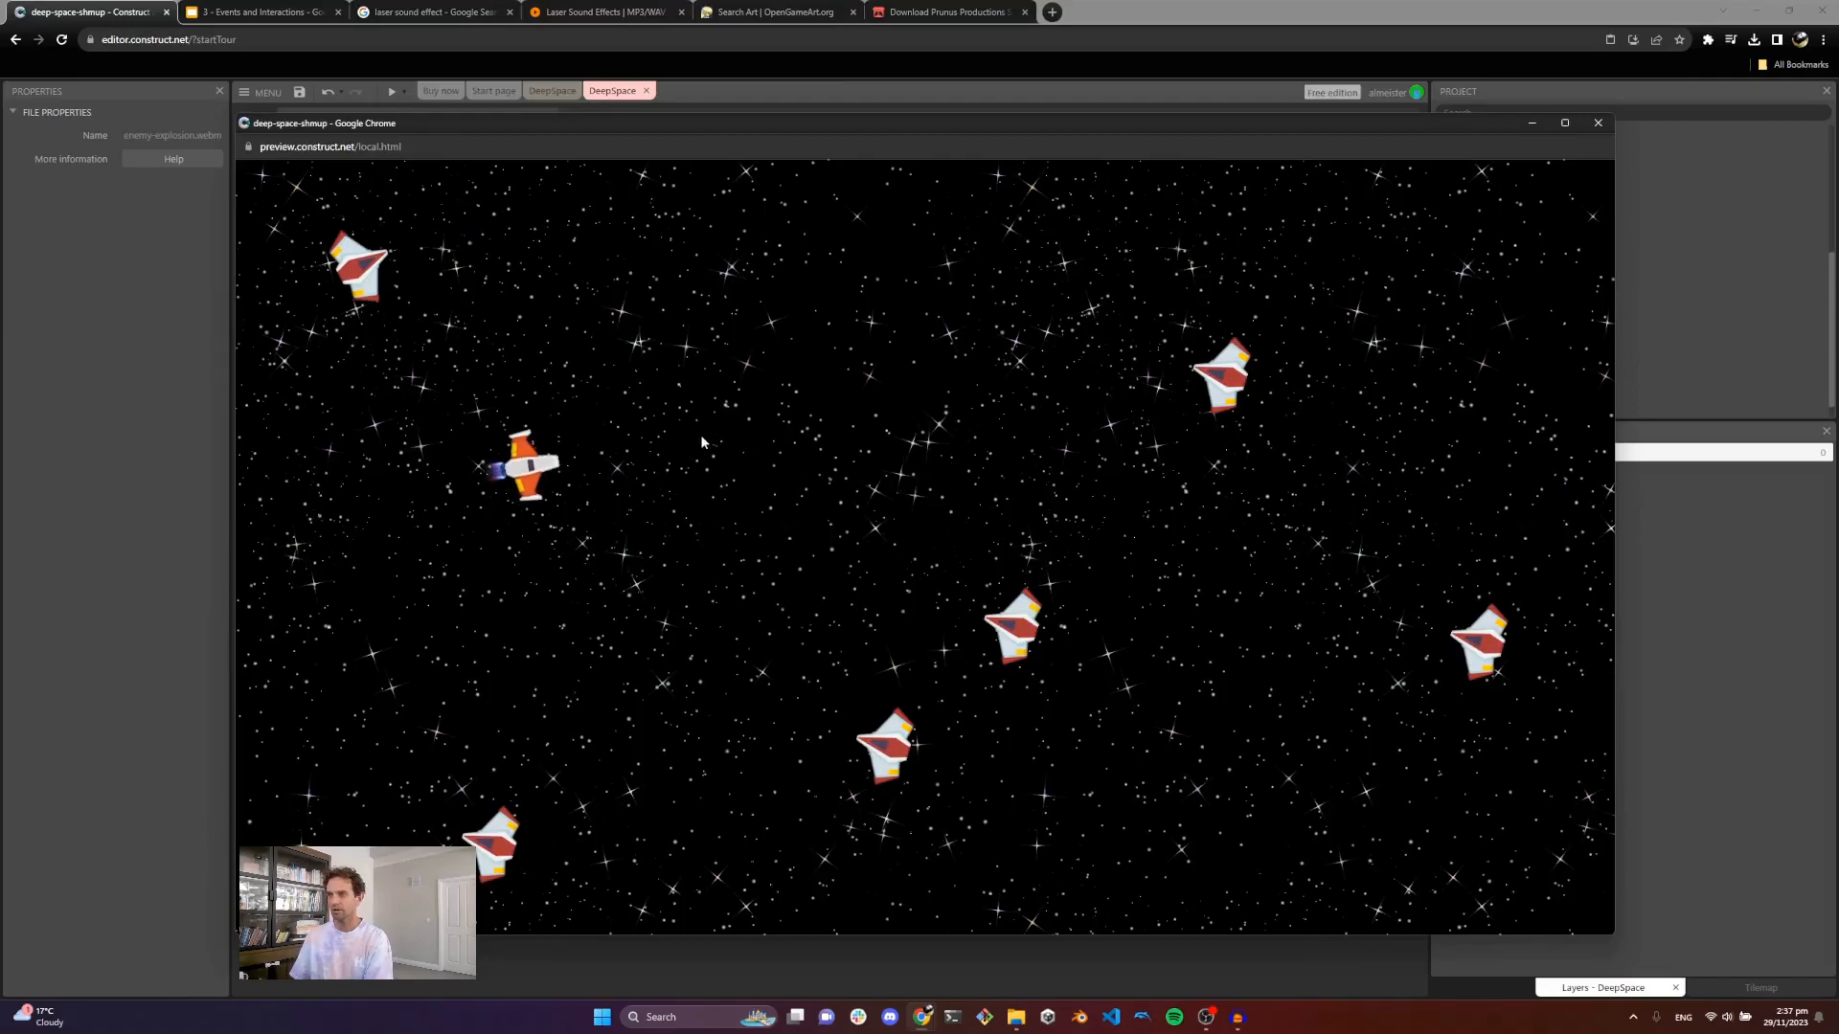
pyautogui.press('d')
pyautogui.click(798, 430)
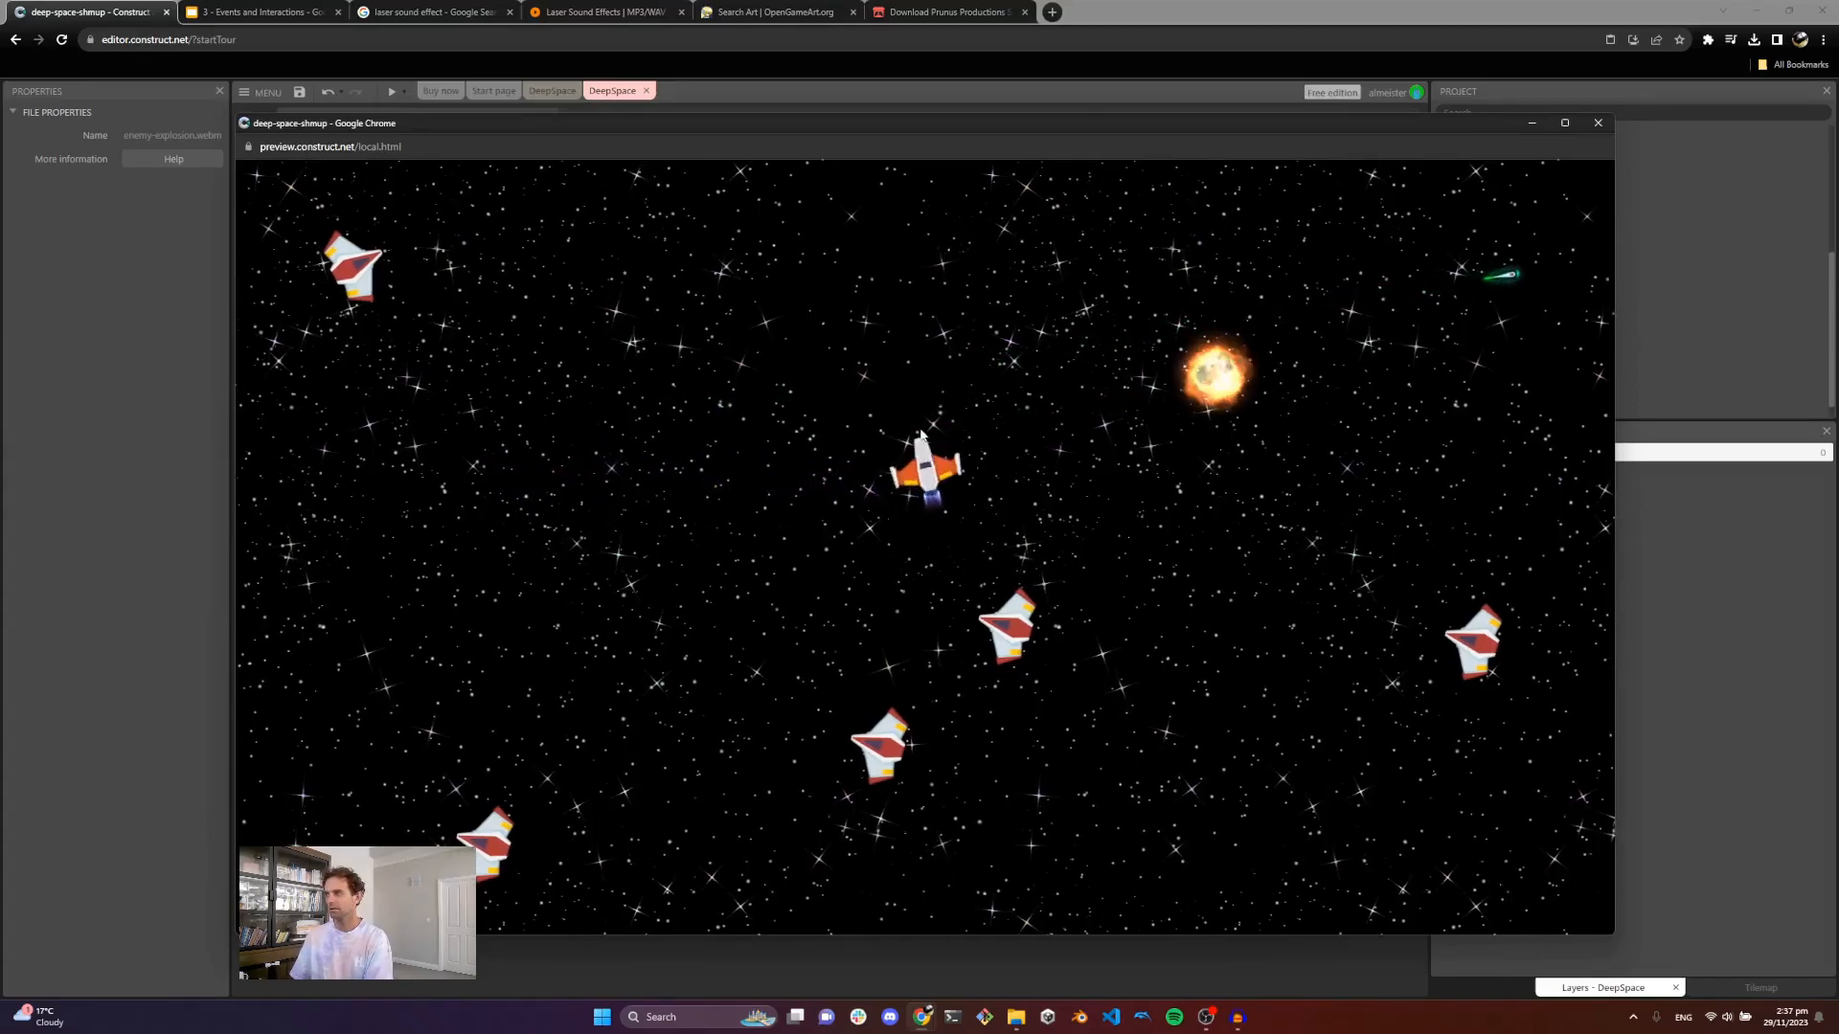
pyautogui.press('w')
pyautogui.press('a')
pyautogui.click(983, 529)
pyautogui.press('s')
pyautogui.press('d')
pyautogui.click(1308, 488)
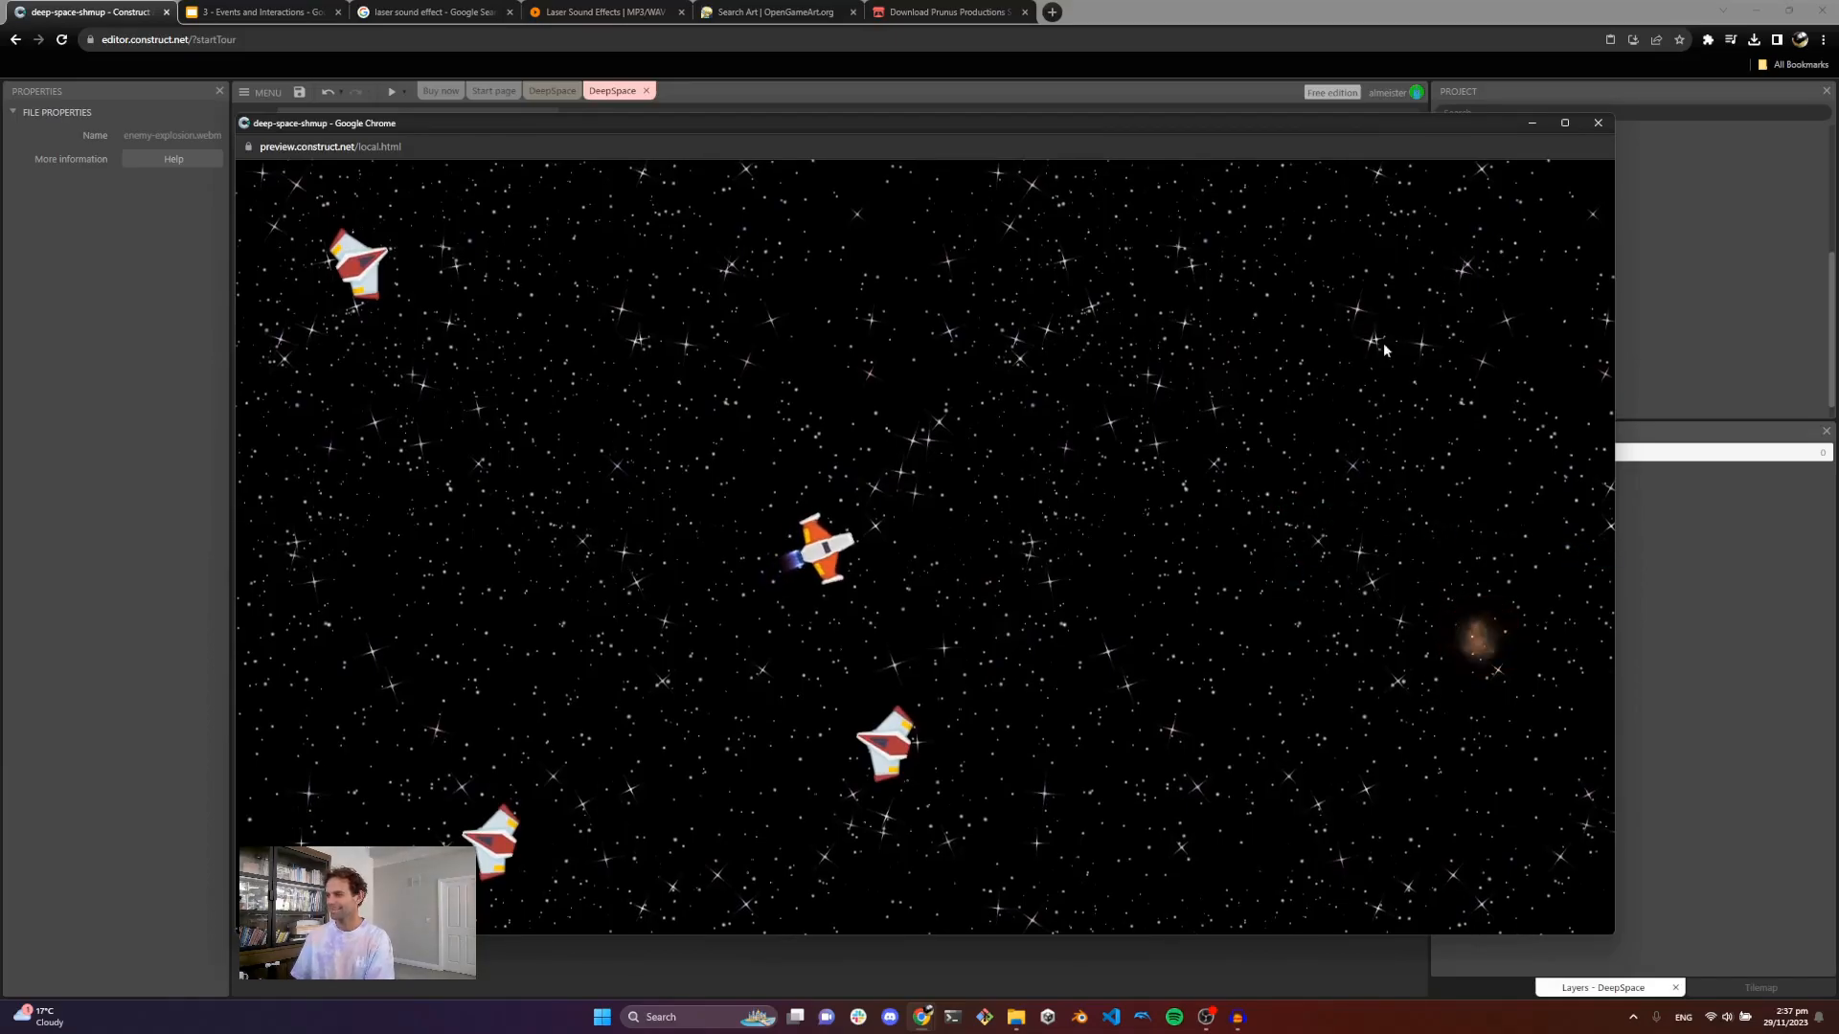
pyautogui.click(1598, 123)
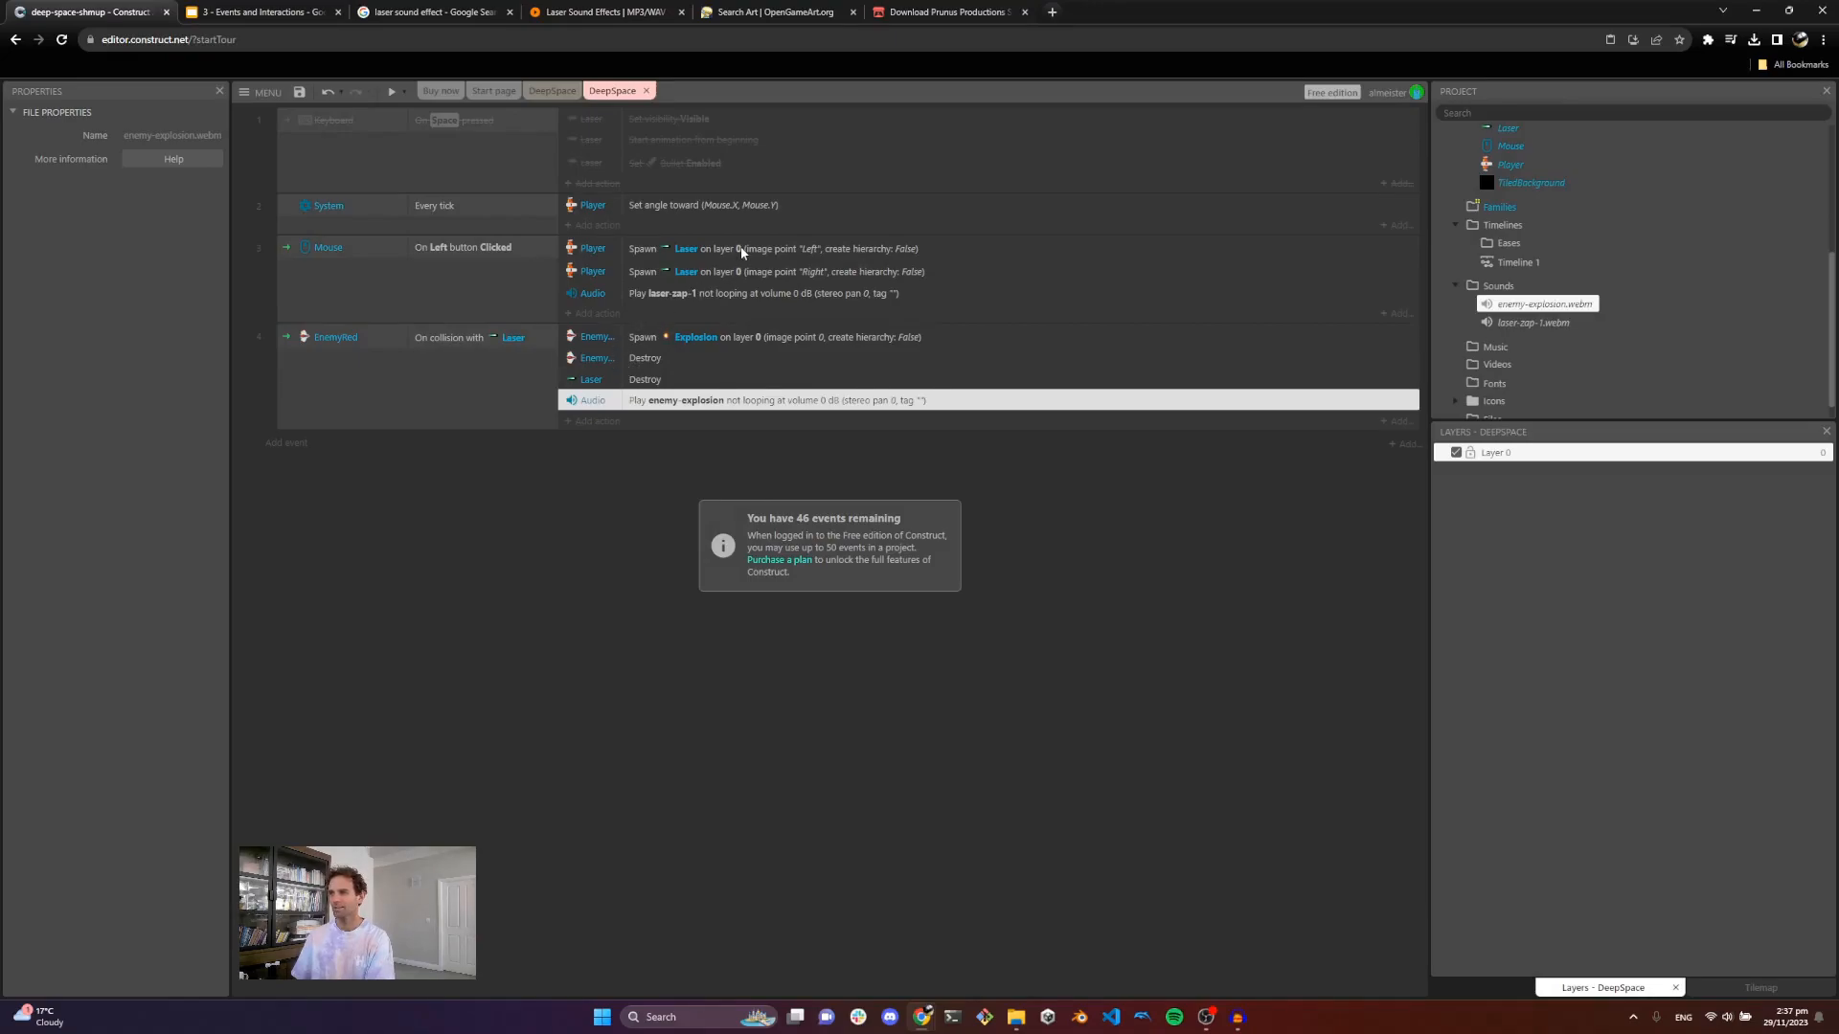
# Step: Set the volume of the laser-zap-1 Play action to -10 dB
pyautogui.click(704, 295)
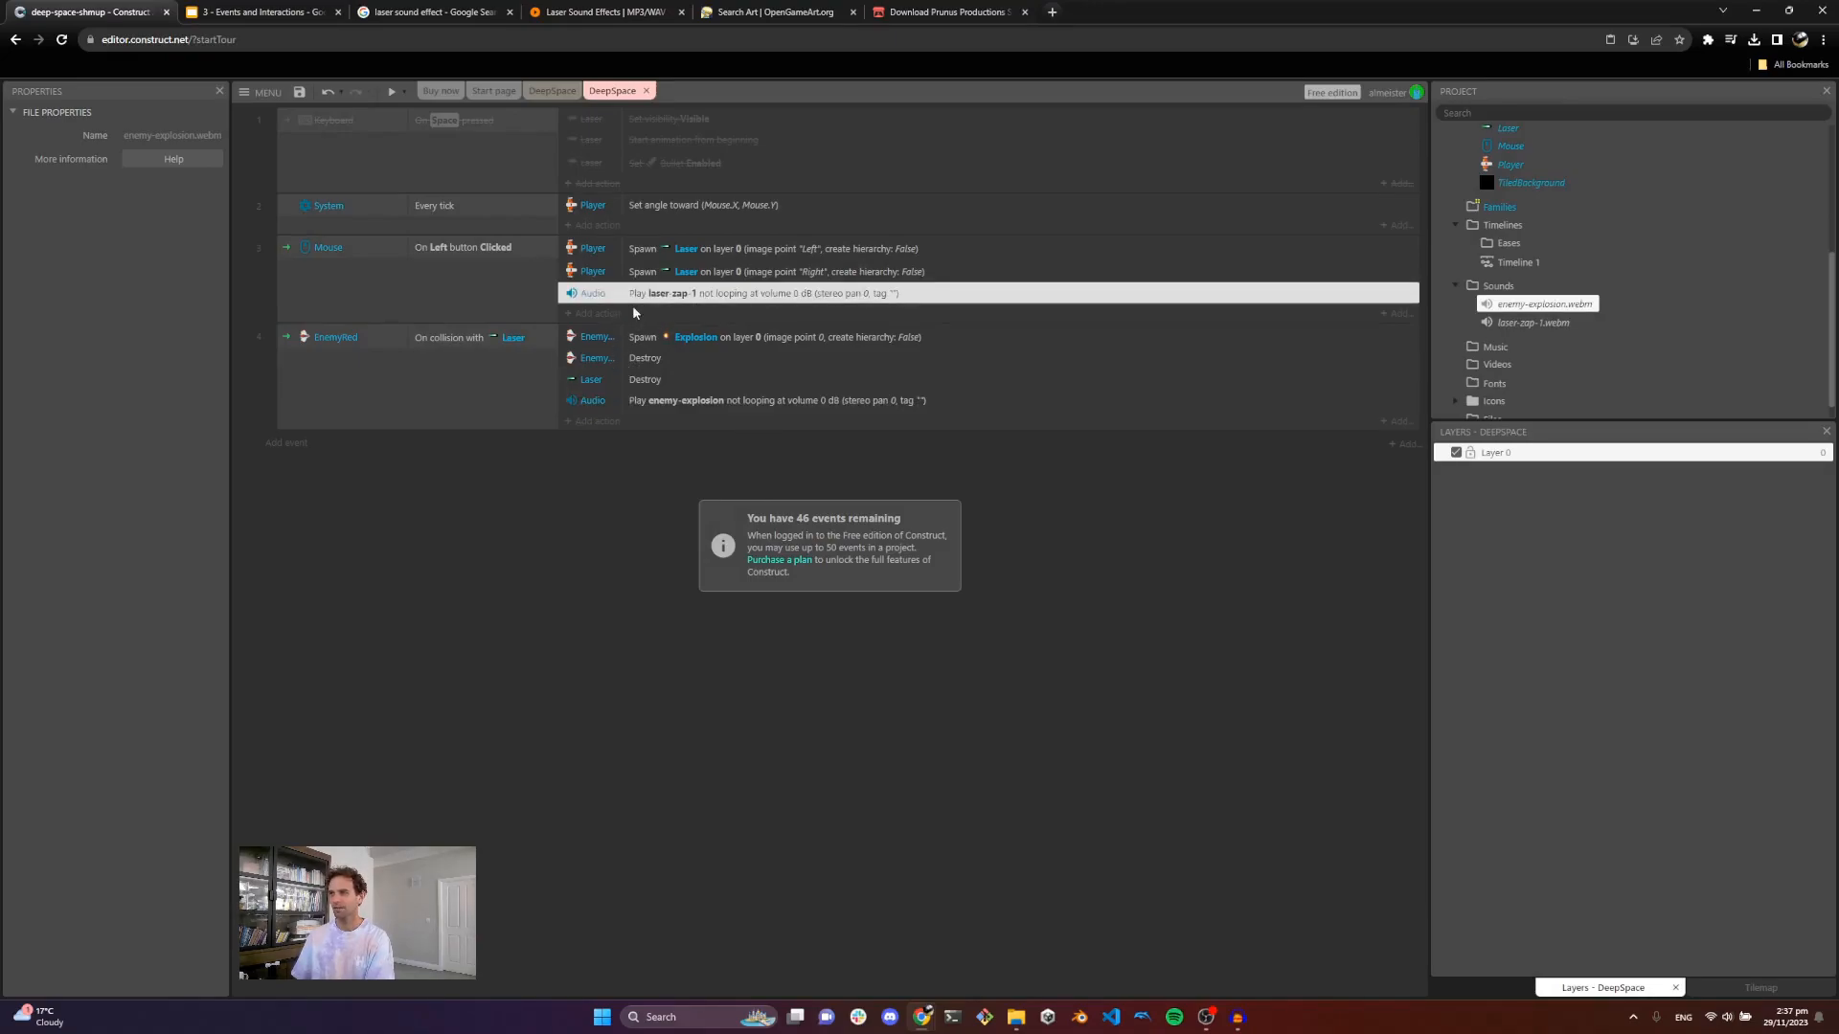
pyautogui.doubleClick(694, 297)
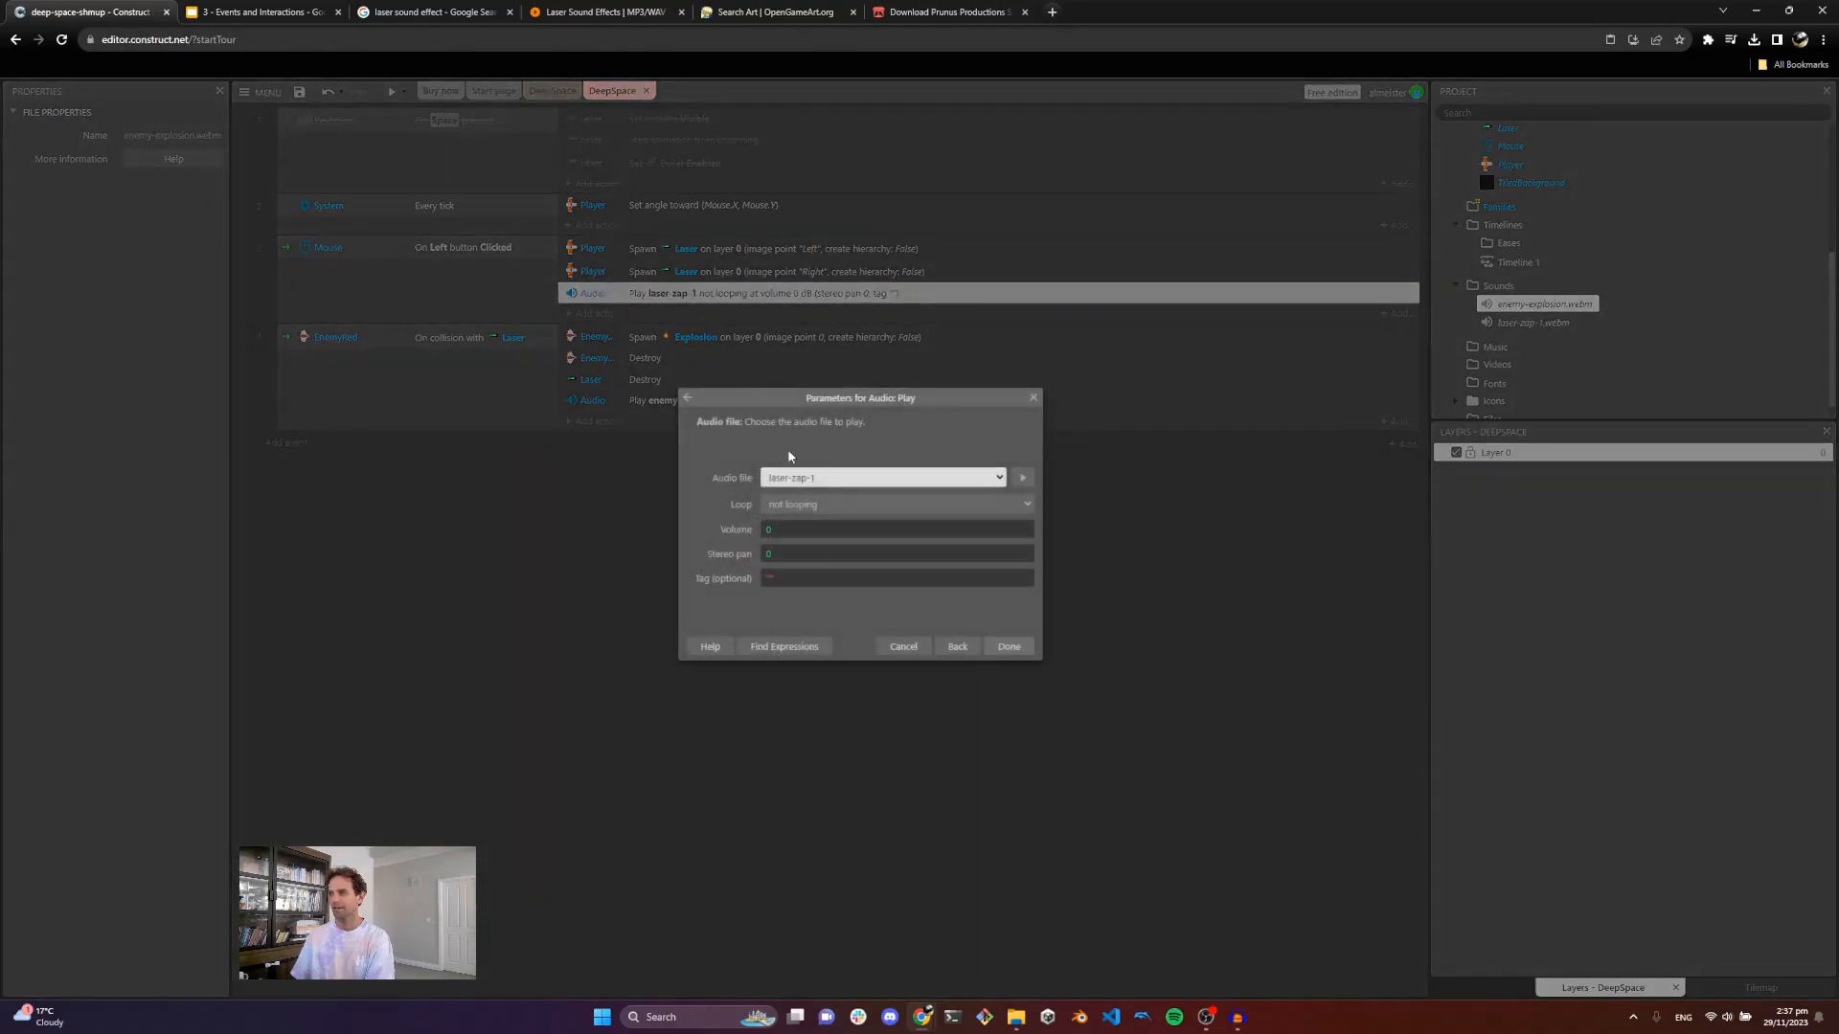
pyautogui.click(795, 532)
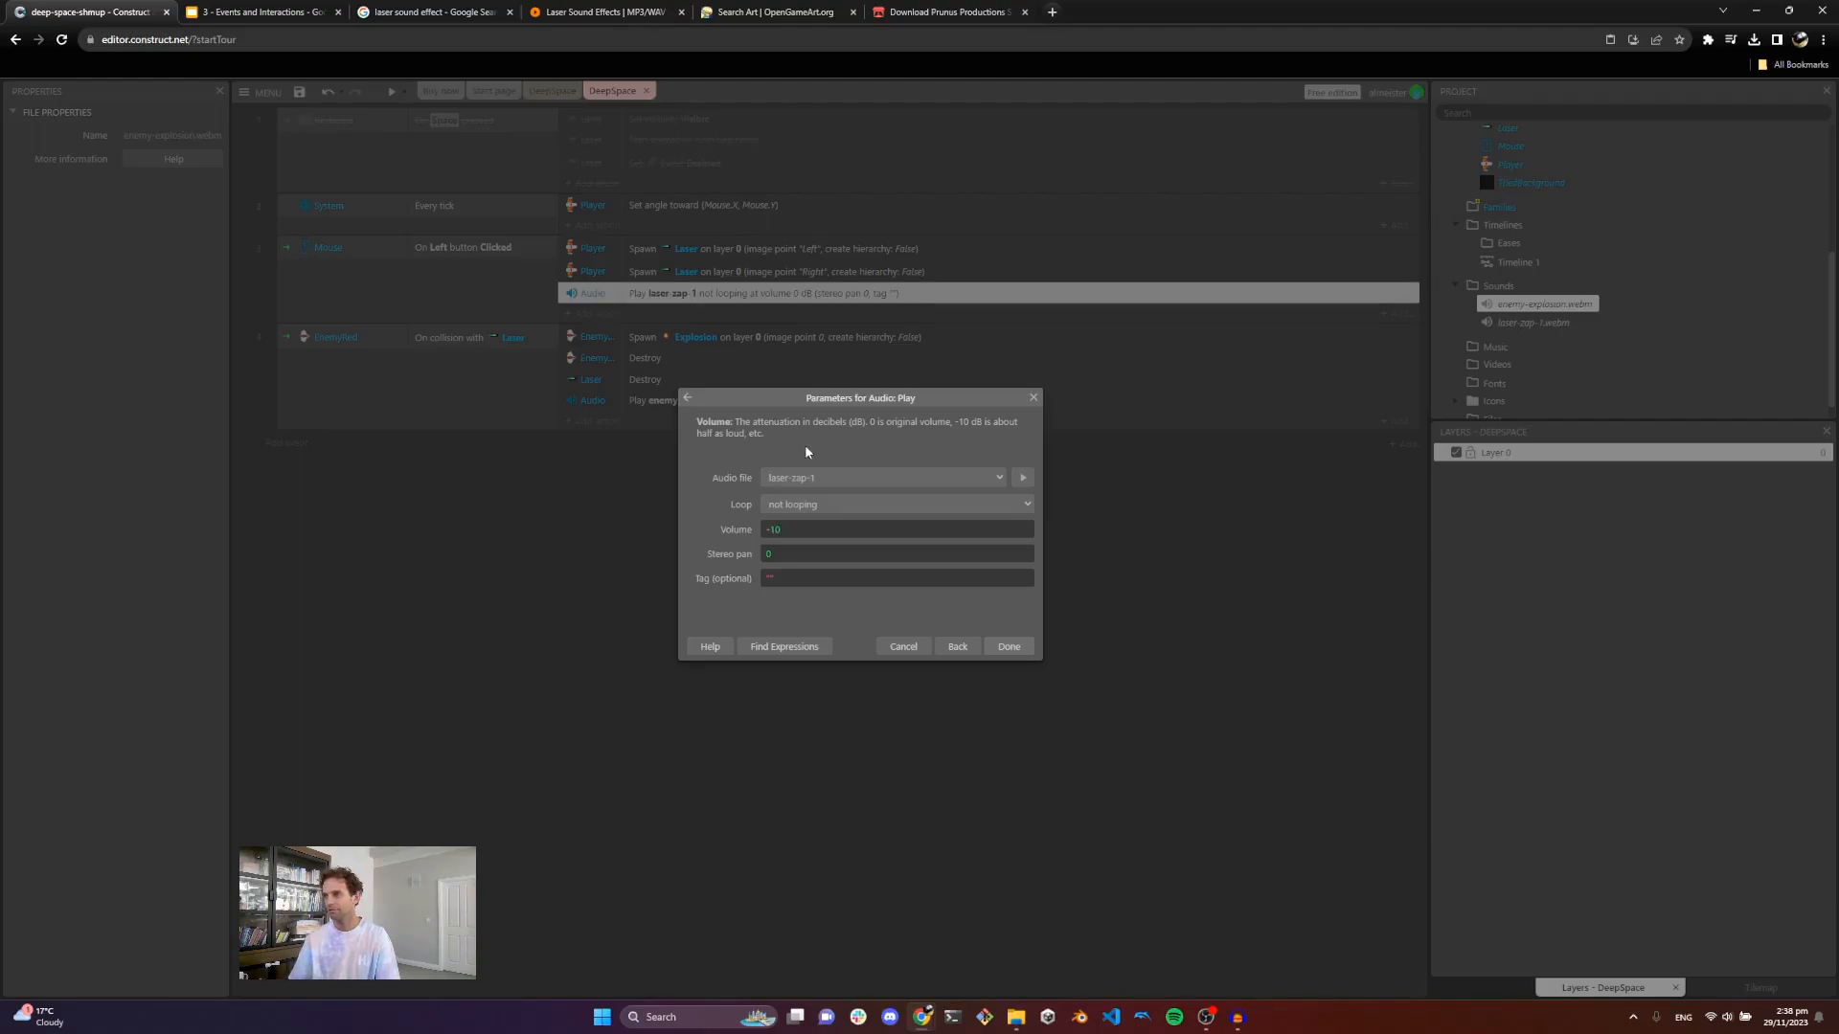
pyautogui.click(1005, 648)
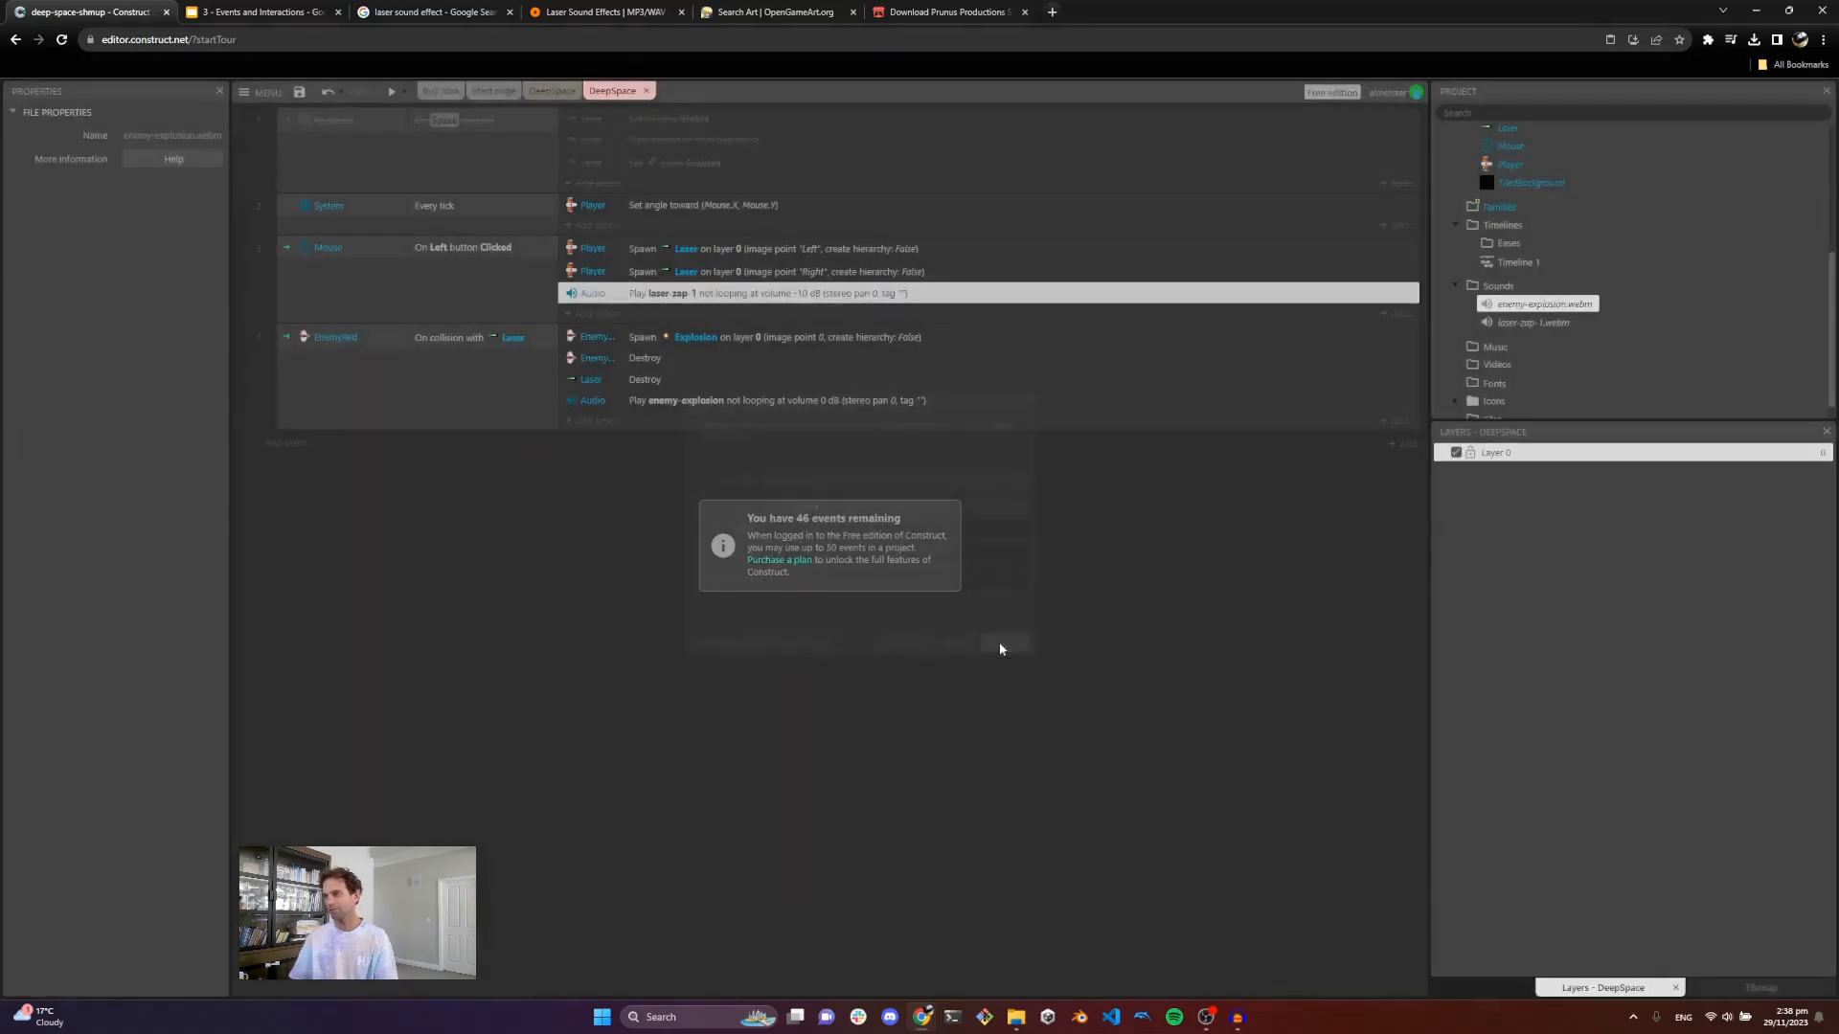
# Step: Preview the game again, shooting enemies to test the quieter laser sound, then close the preview
pyautogui.click(396, 91)
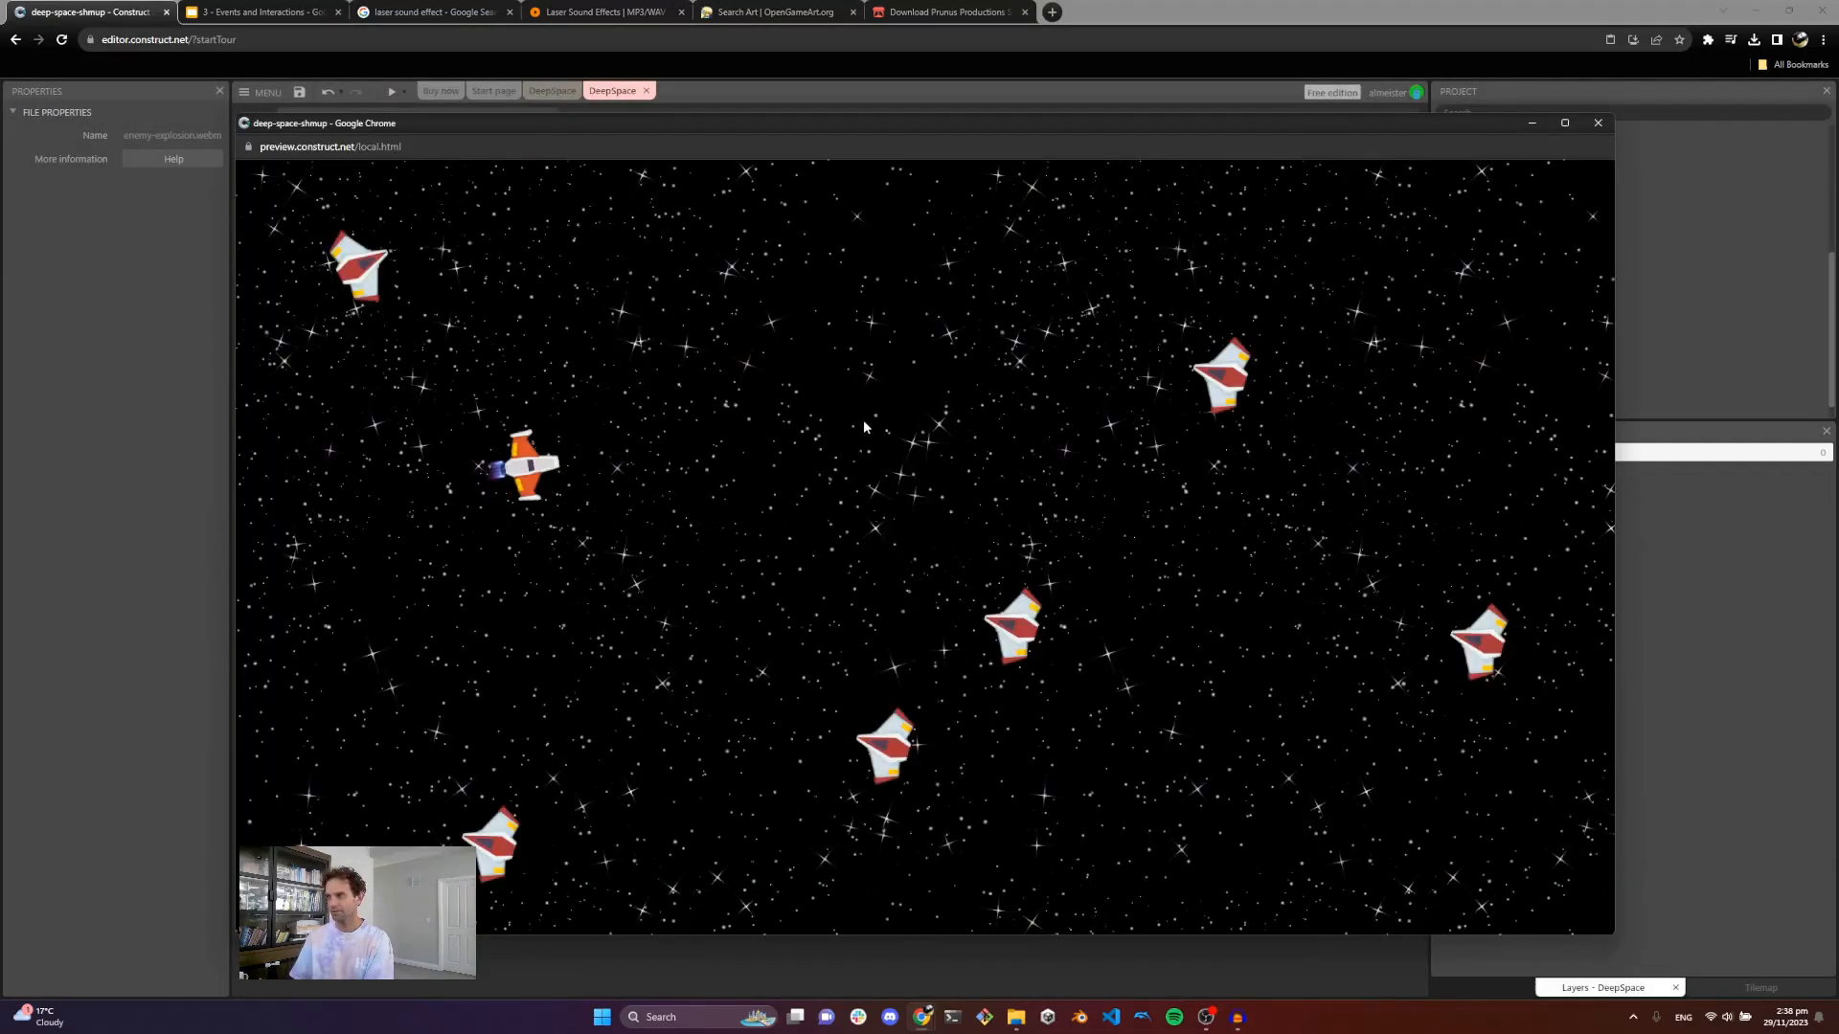
pyautogui.press('Right')
pyautogui.click(900, 423)
pyautogui.press('Down')
pyautogui.click(1230, 391)
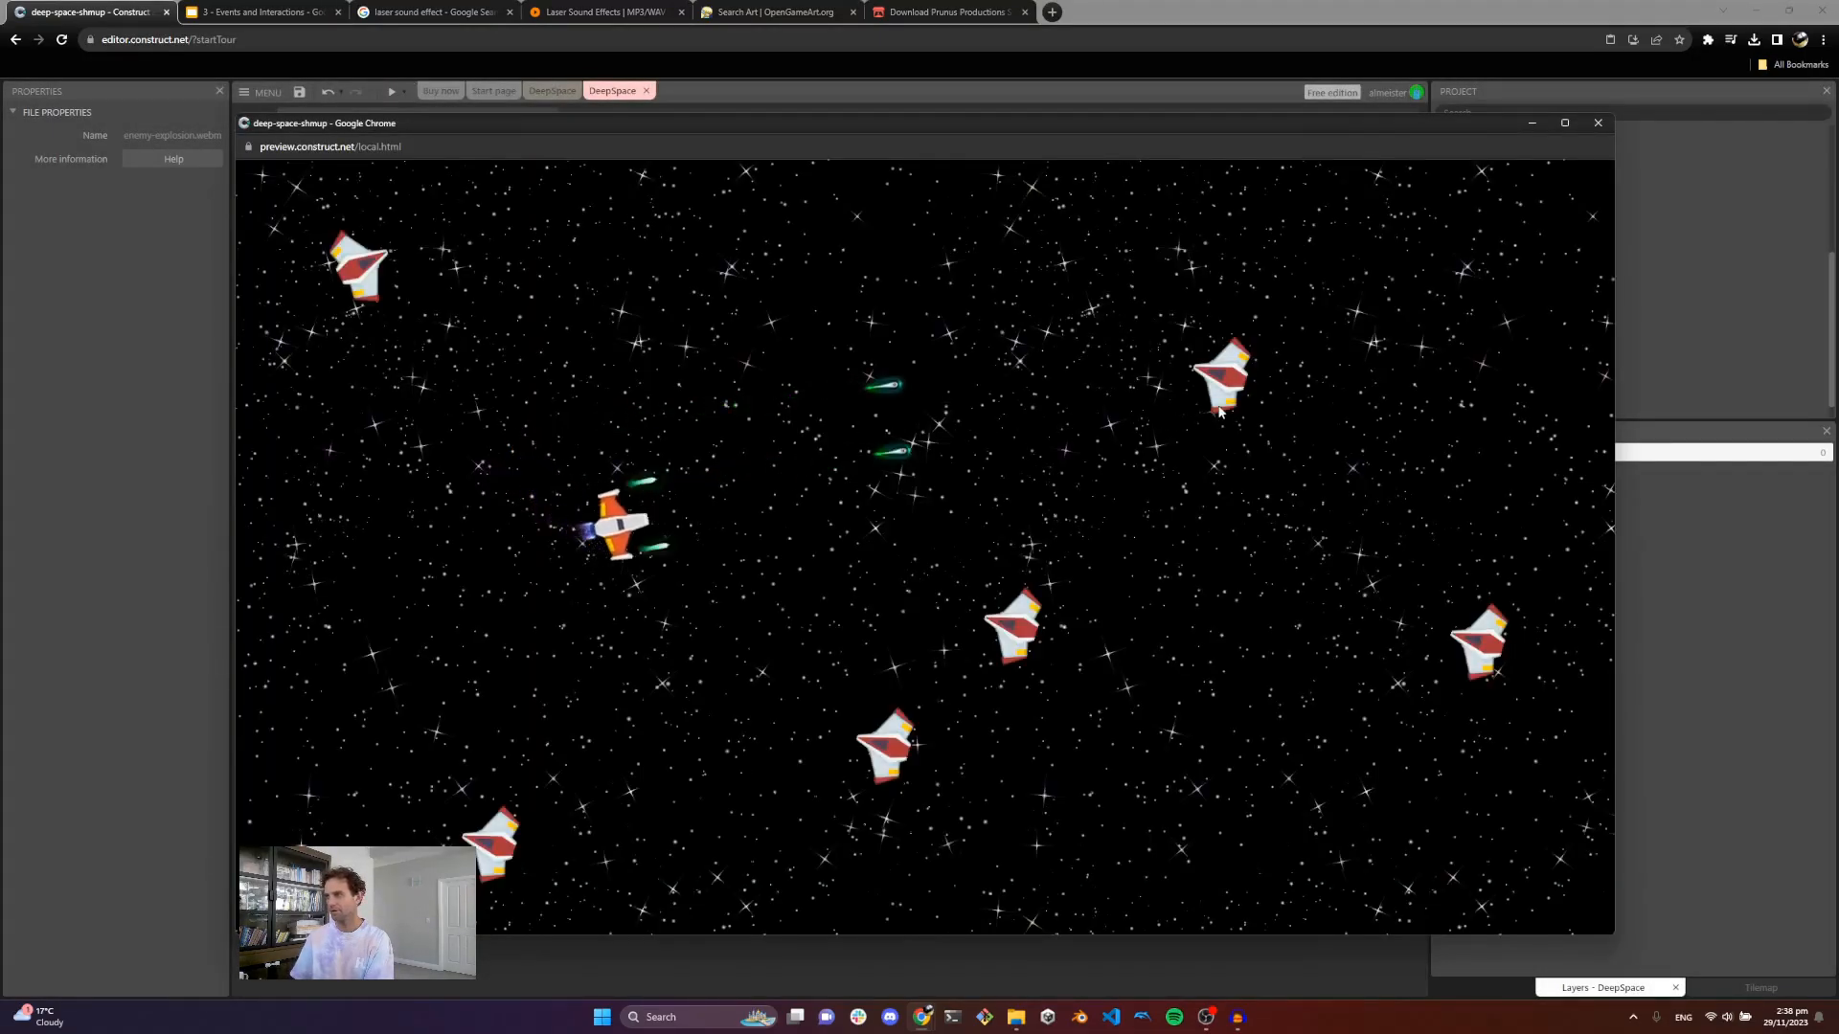
pyautogui.press('Up')
pyautogui.press('Right')
pyautogui.press('Down')
pyautogui.click(1101, 479)
pyautogui.press('Left')
pyautogui.click(1044, 532)
pyautogui.press('Up')
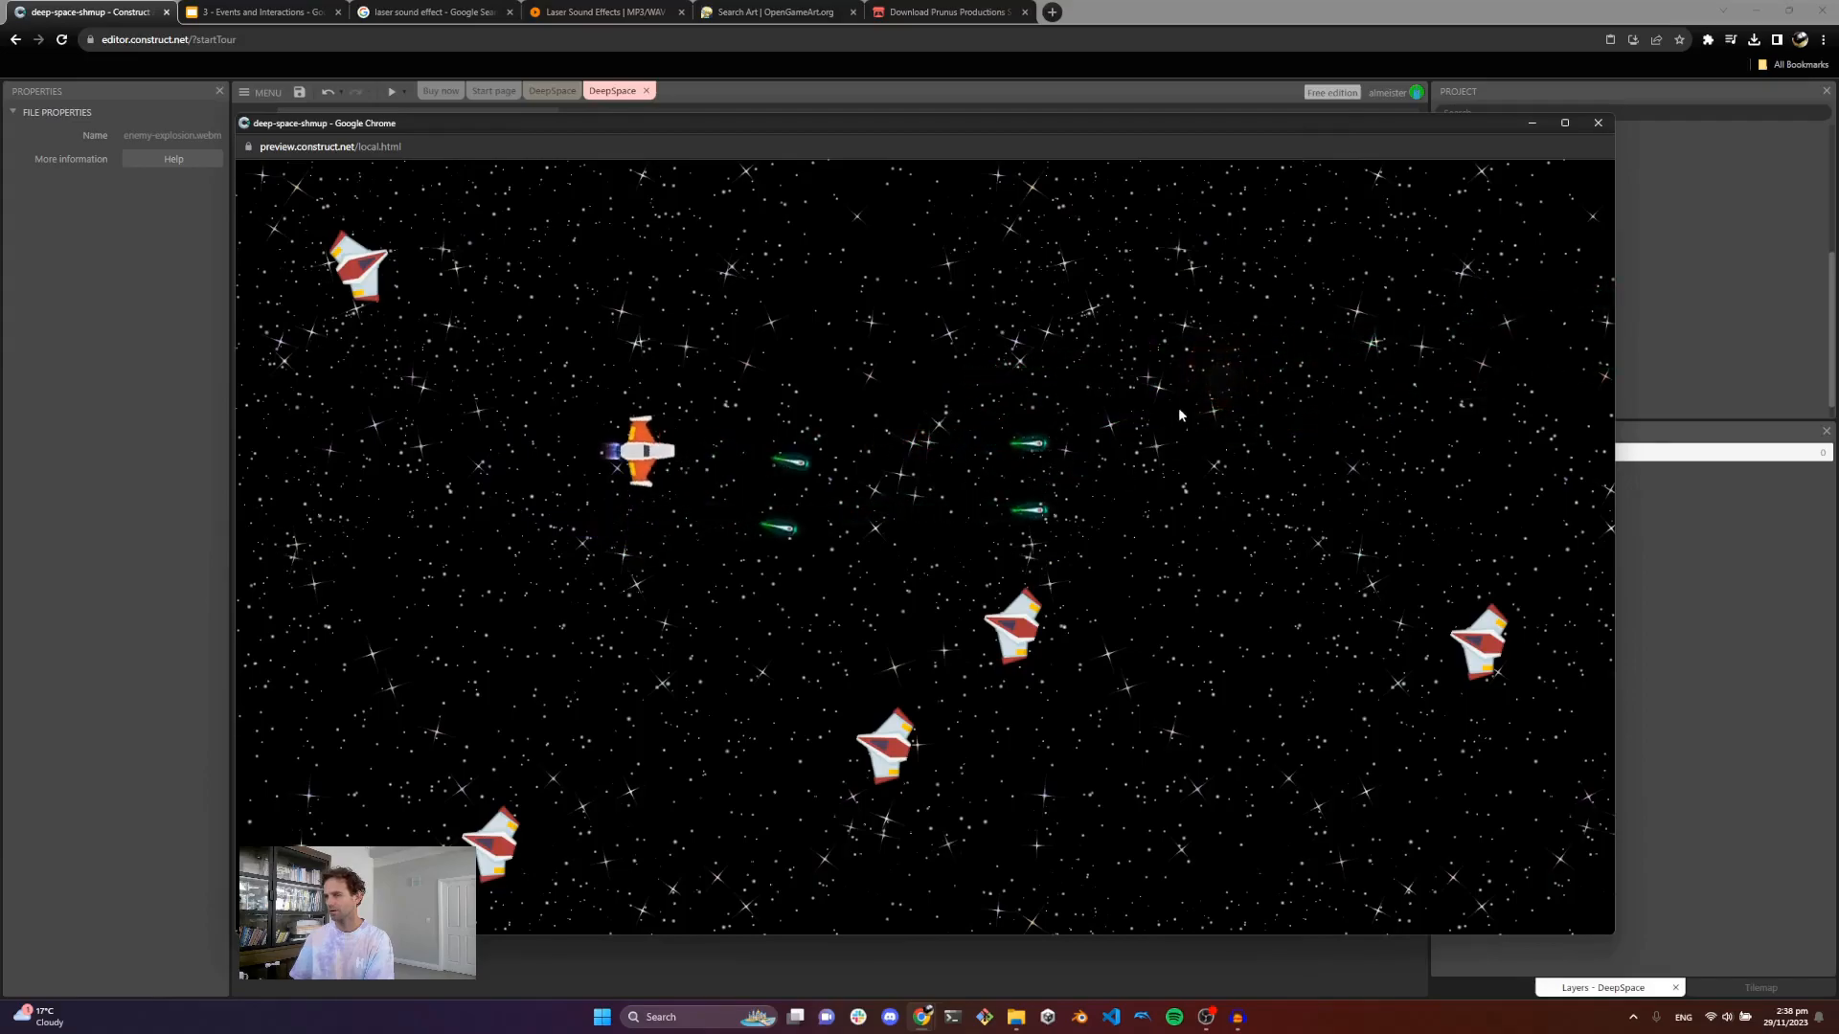
pyautogui.click(1222, 558)
pyautogui.press('Right')
pyautogui.click(1101, 614)
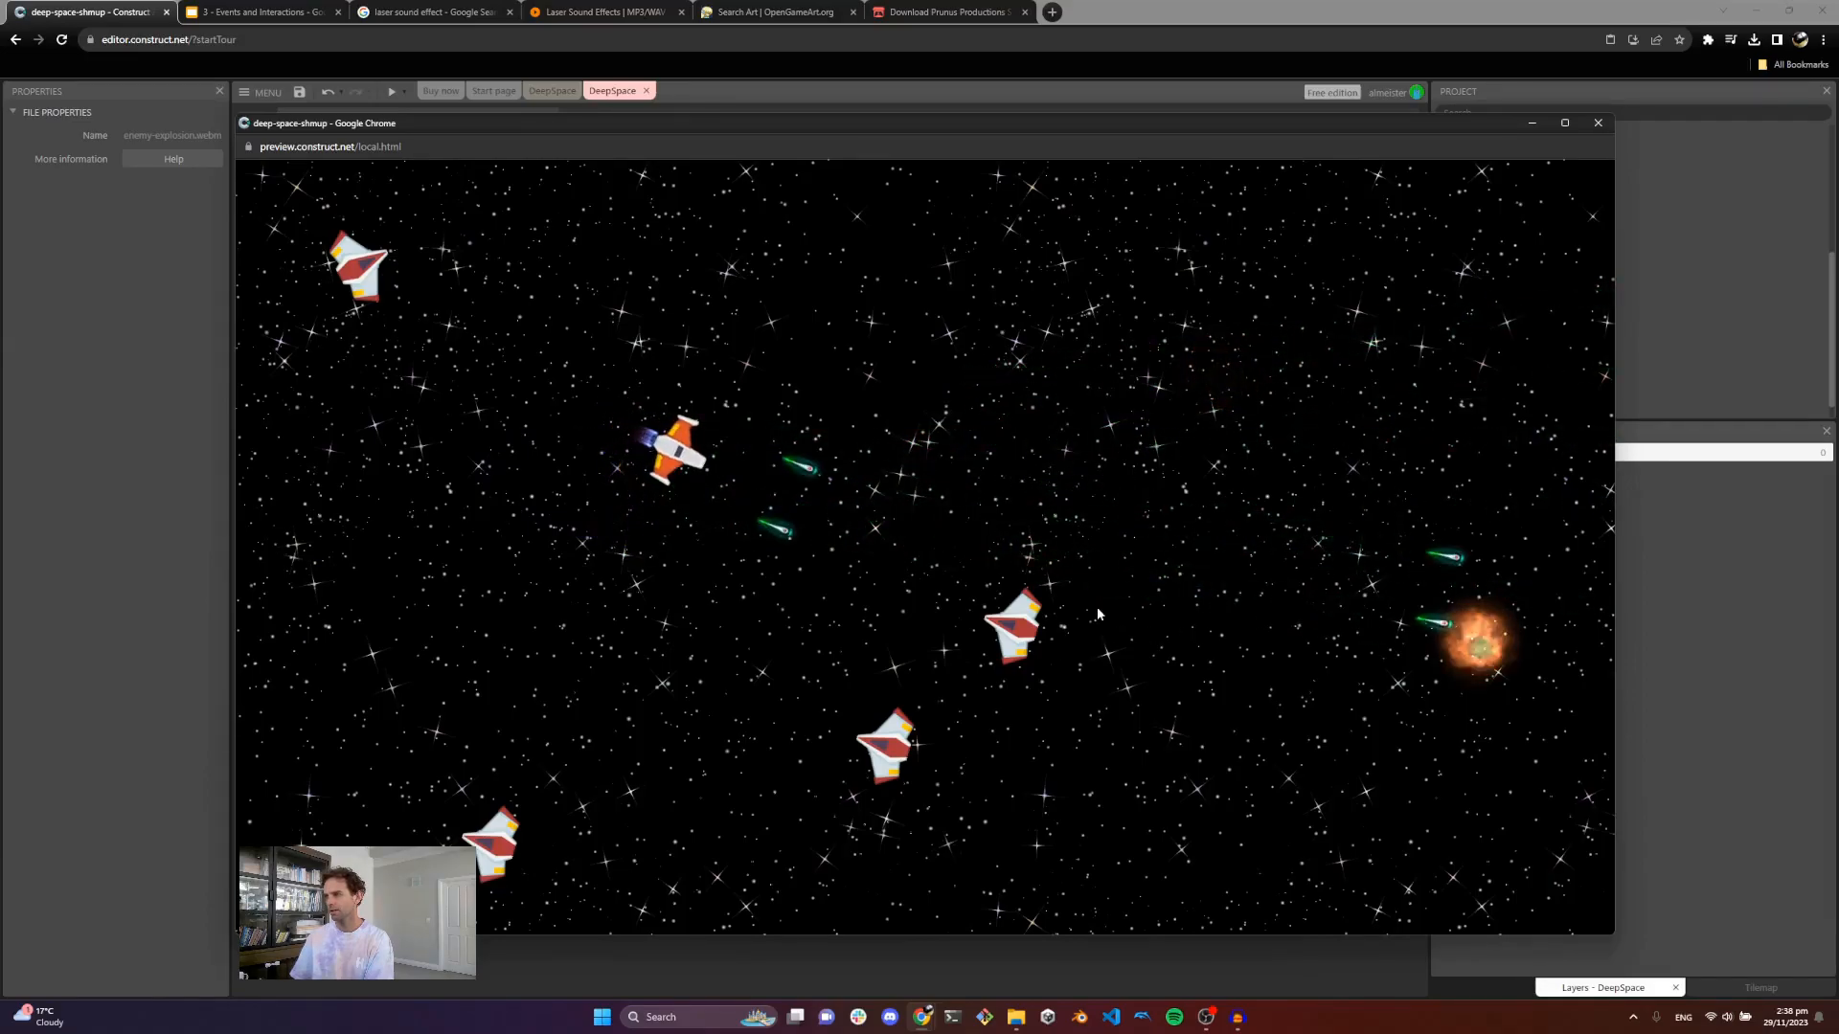
pyautogui.click(1089, 613)
pyautogui.press('Right')
pyautogui.click(1594, 126)
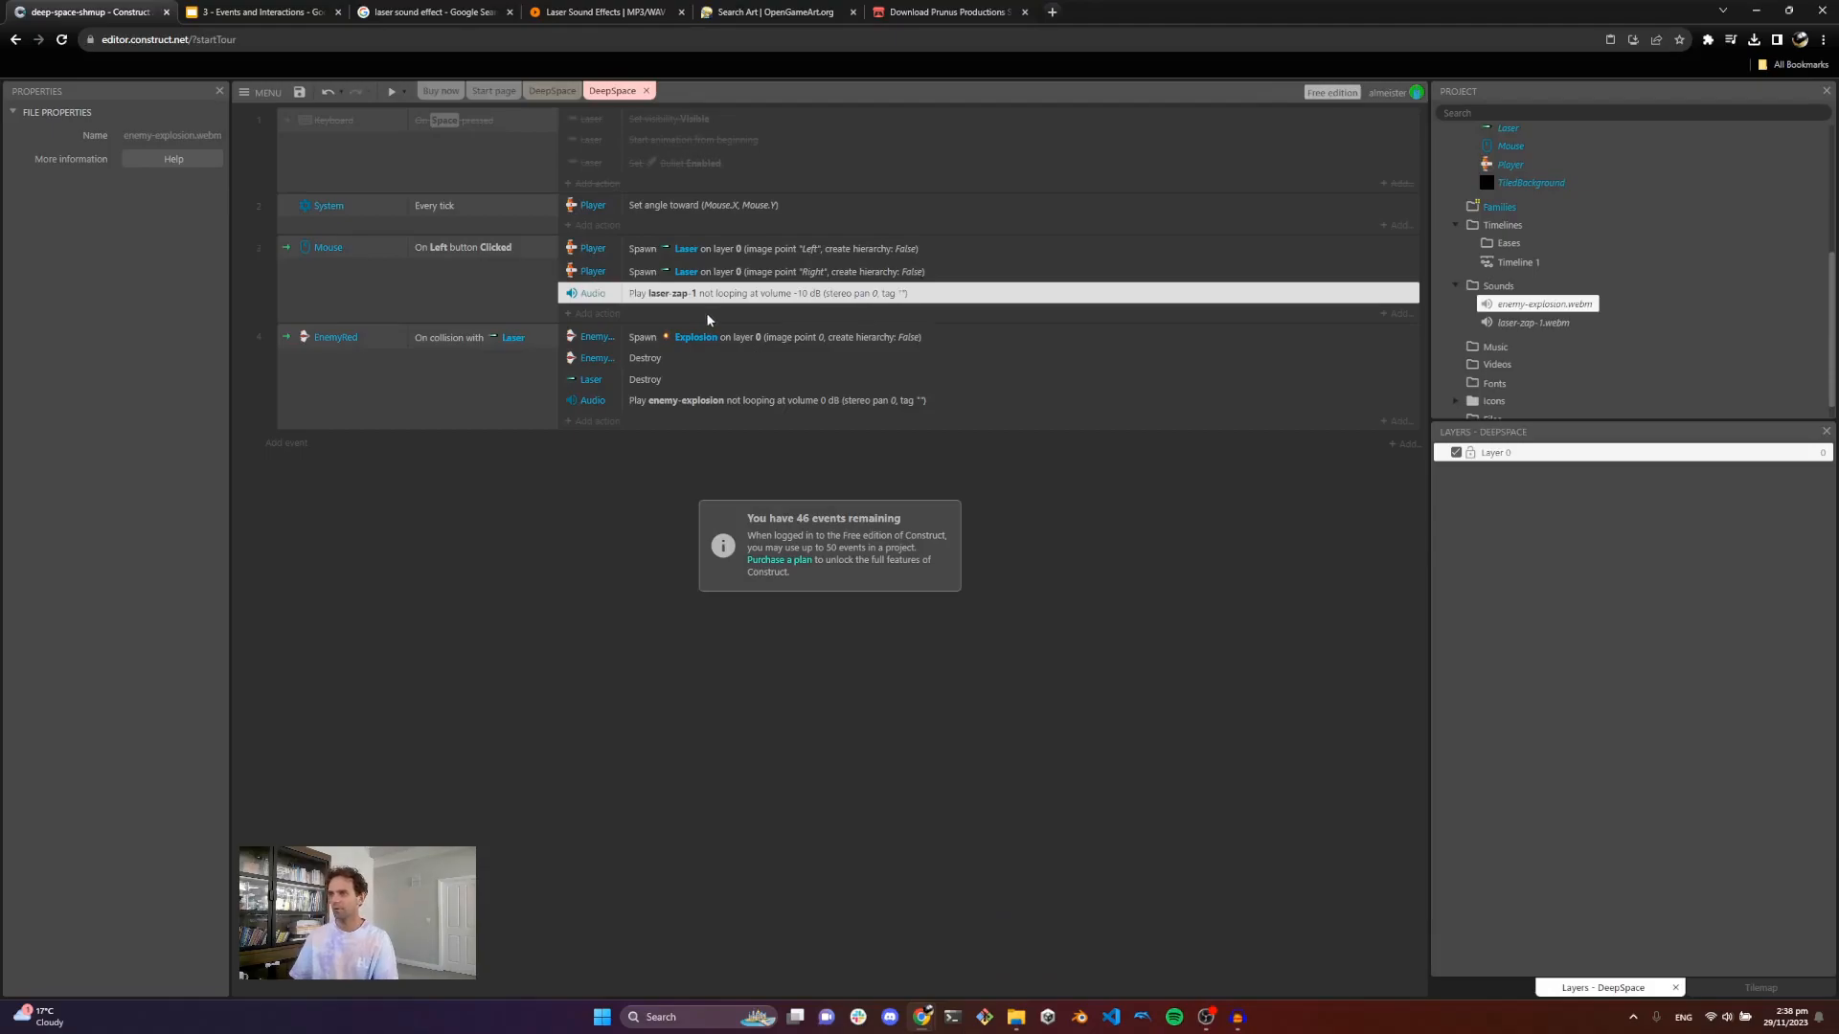
# Step: Set the volume of the laser-zap-1 Play action to -15 dB
pyautogui.doubleClick(725, 296)
pyautogui.click(796, 531)
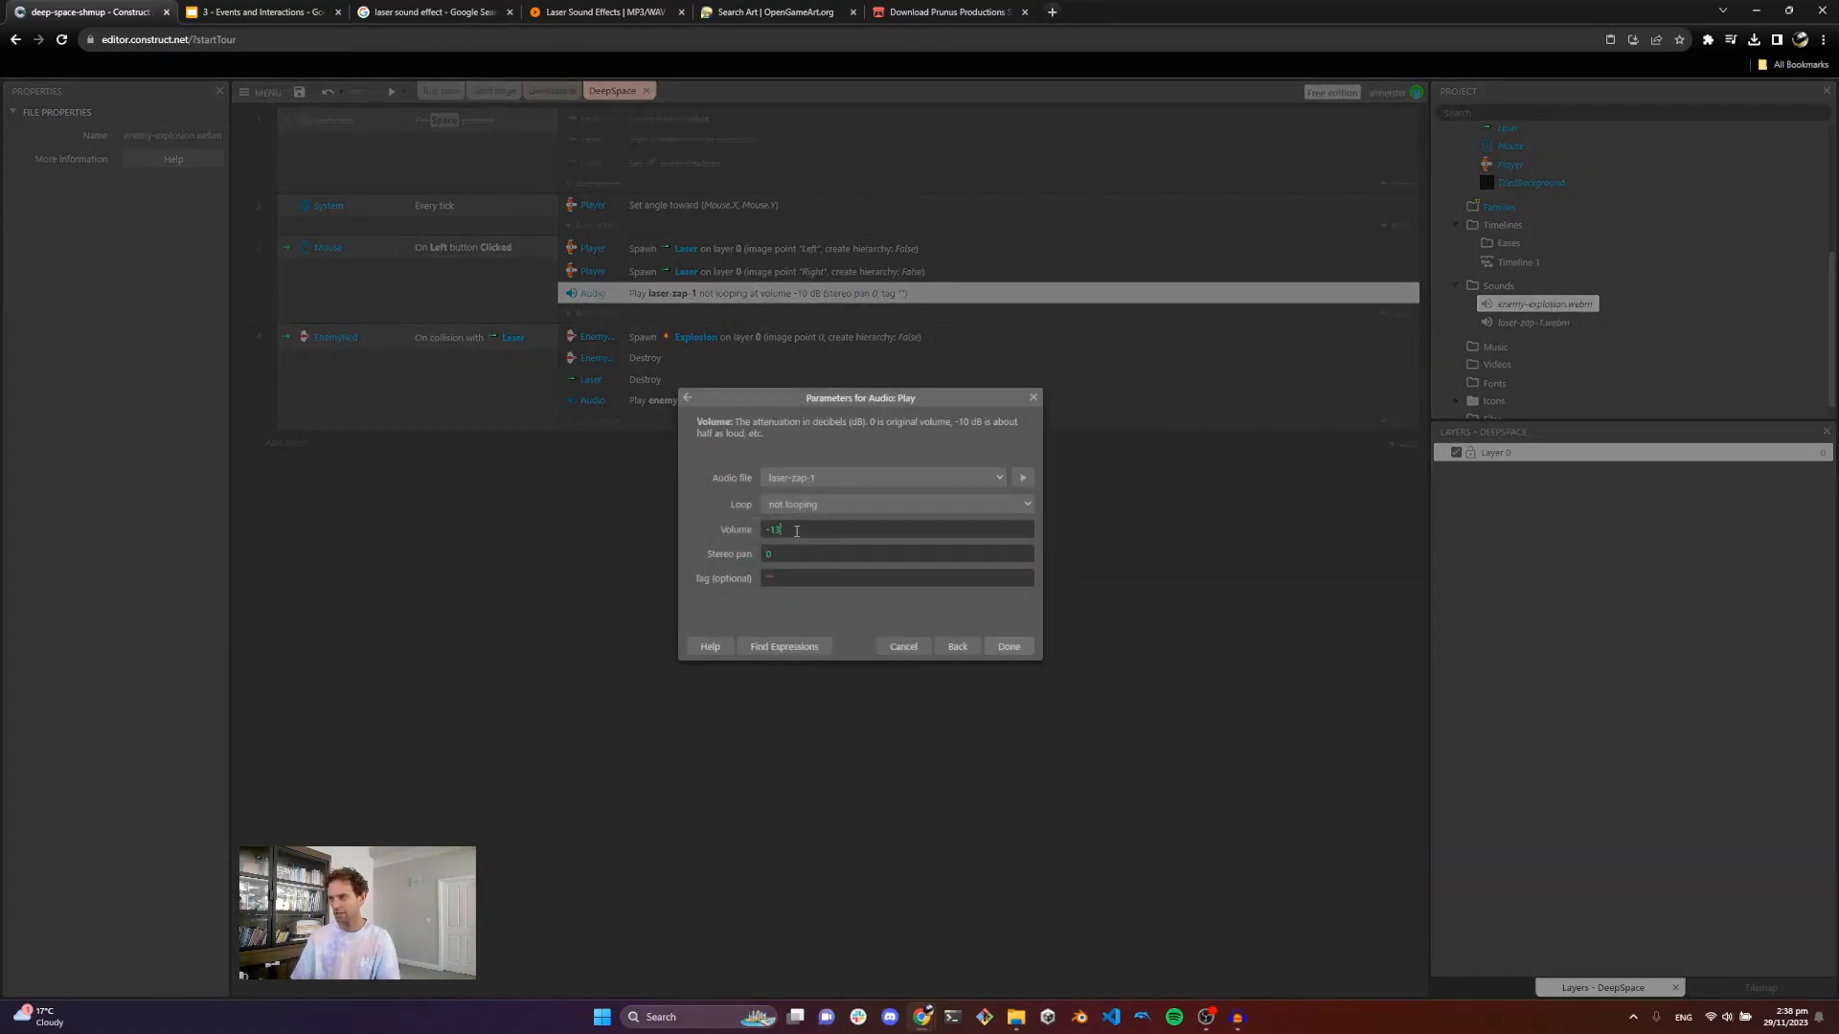
pyautogui.press('Return')
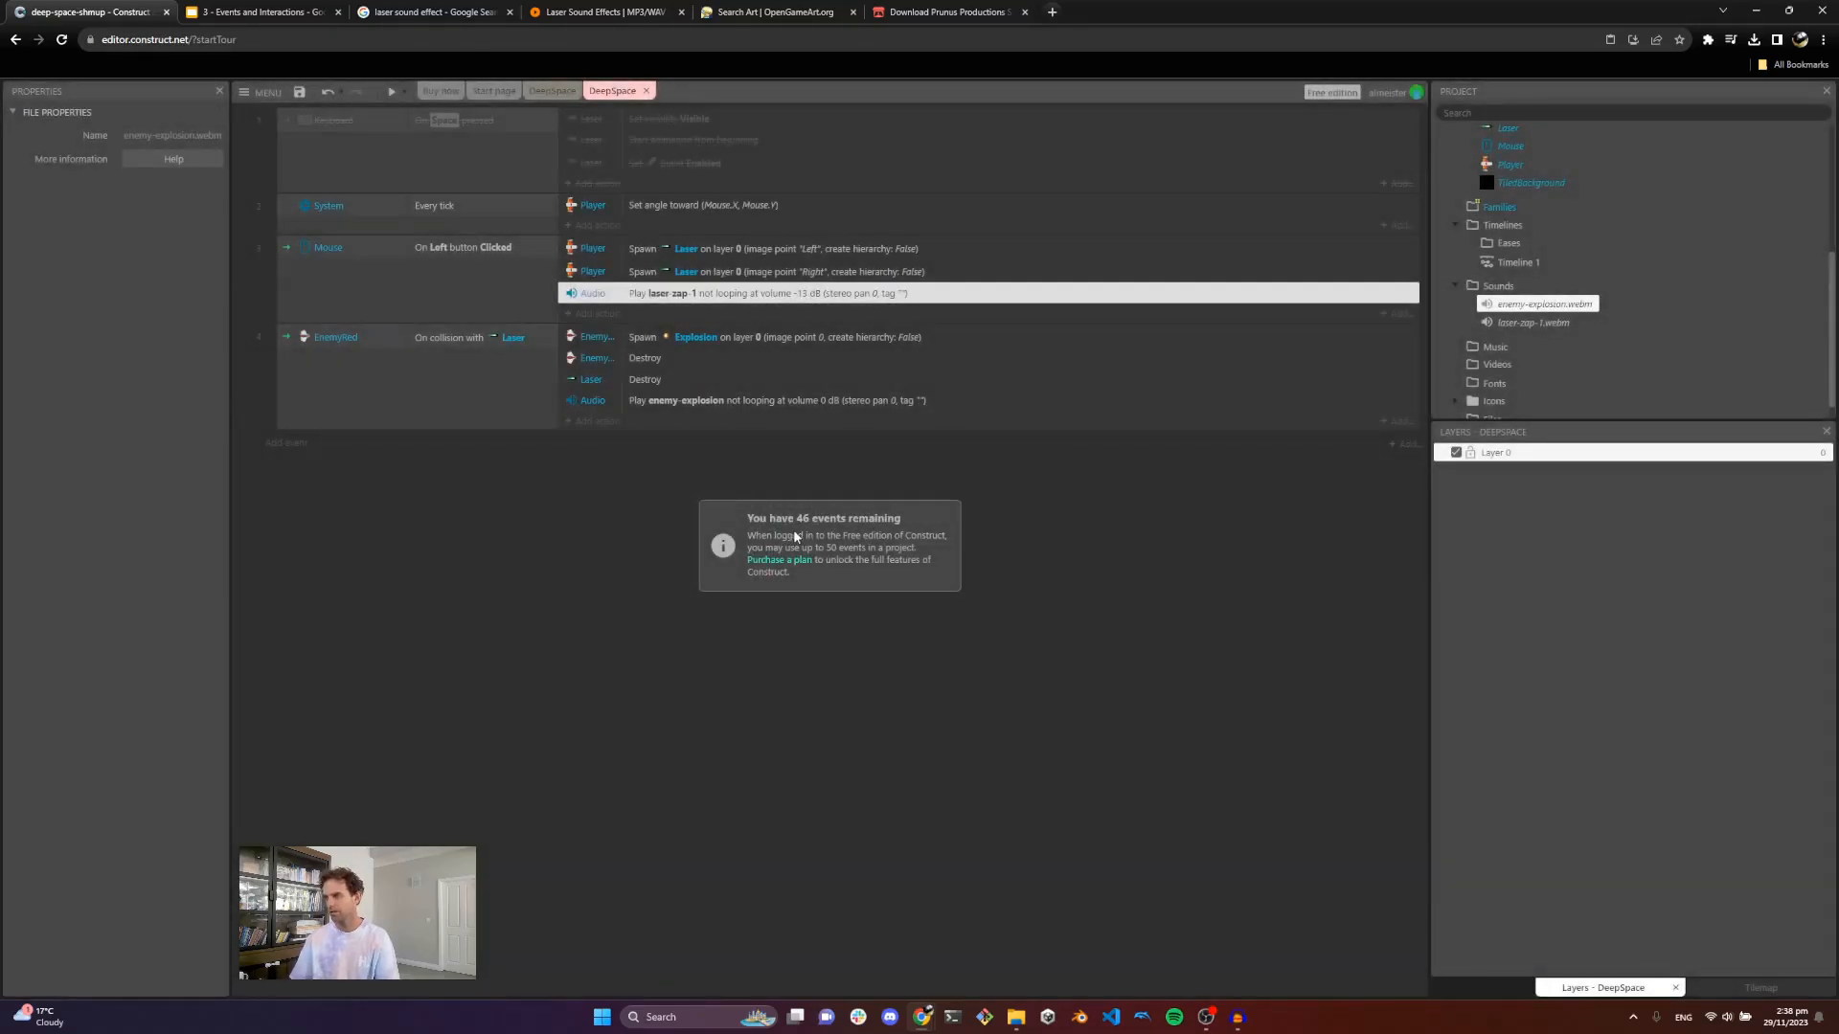
# Step: Preview the game, moving and shooting enemies to test the laser sound level, then close the preview
pyautogui.click(393, 92)
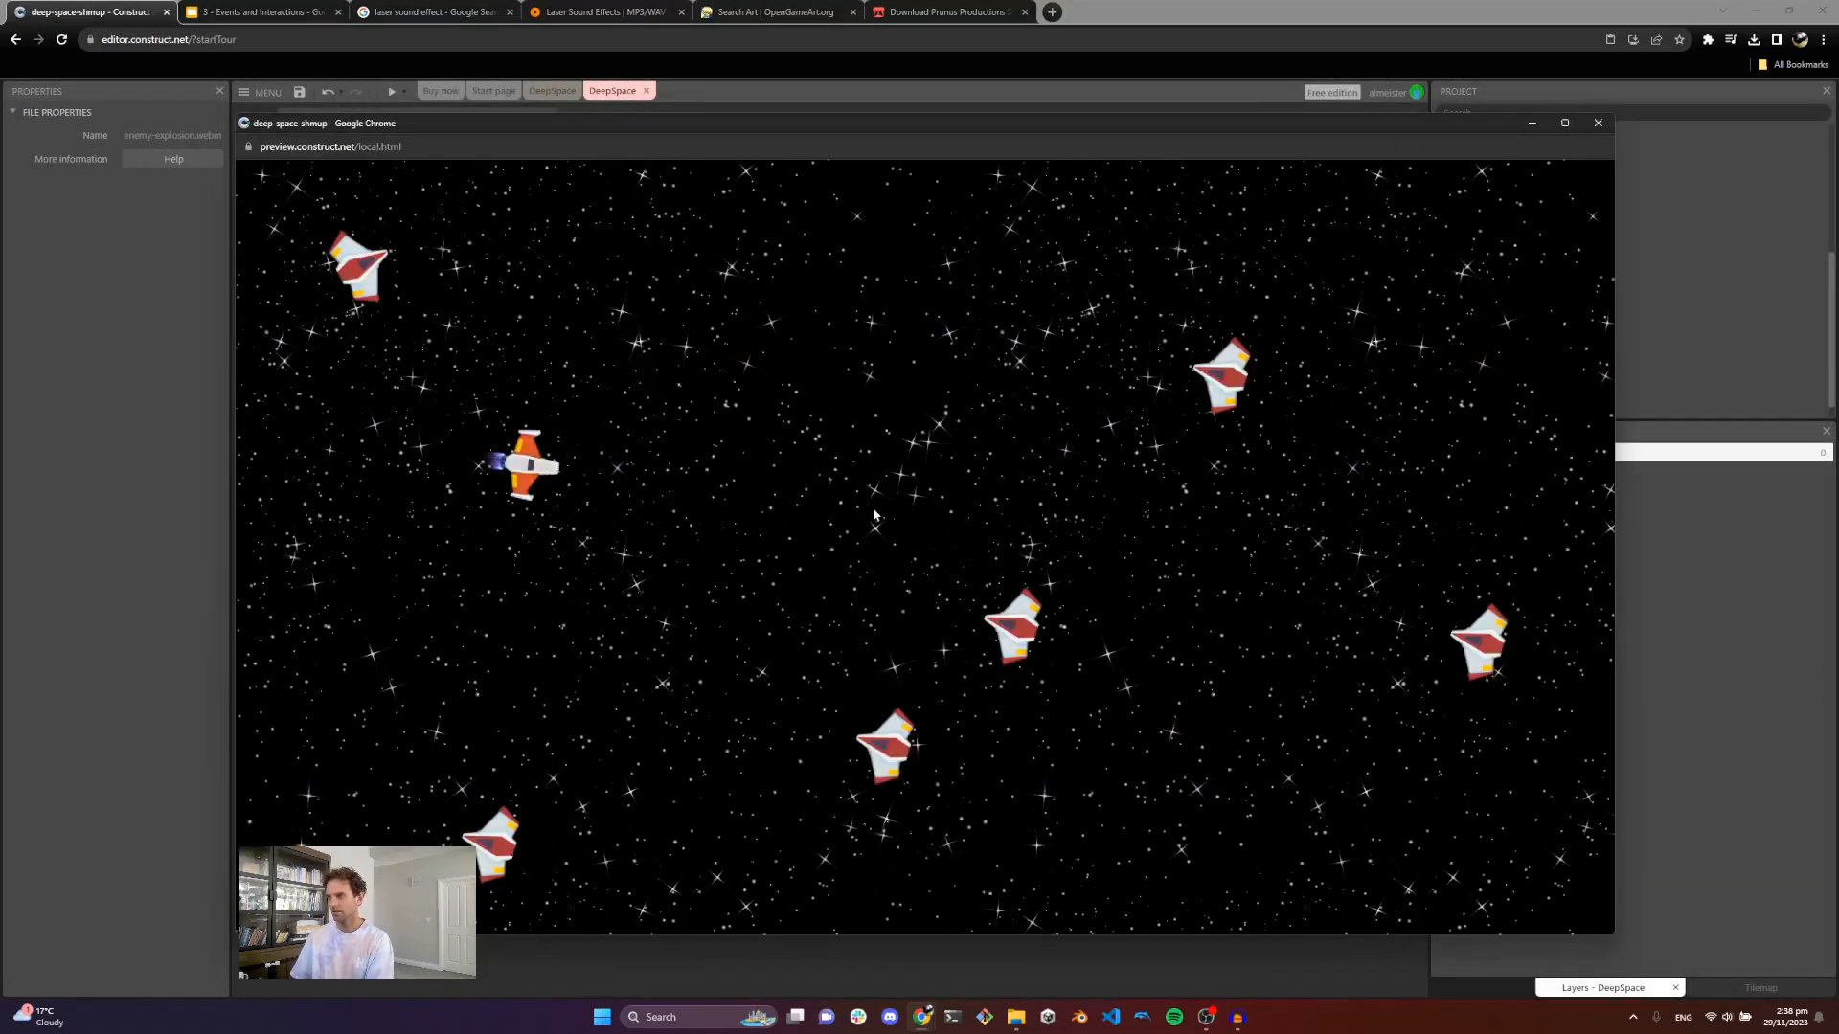
pyautogui.click(873, 515)
pyautogui.press('d')
pyautogui.click(1101, 419)
pyautogui.click(1194, 398)
pyautogui.press('w')
pyautogui.click(1209, 397)
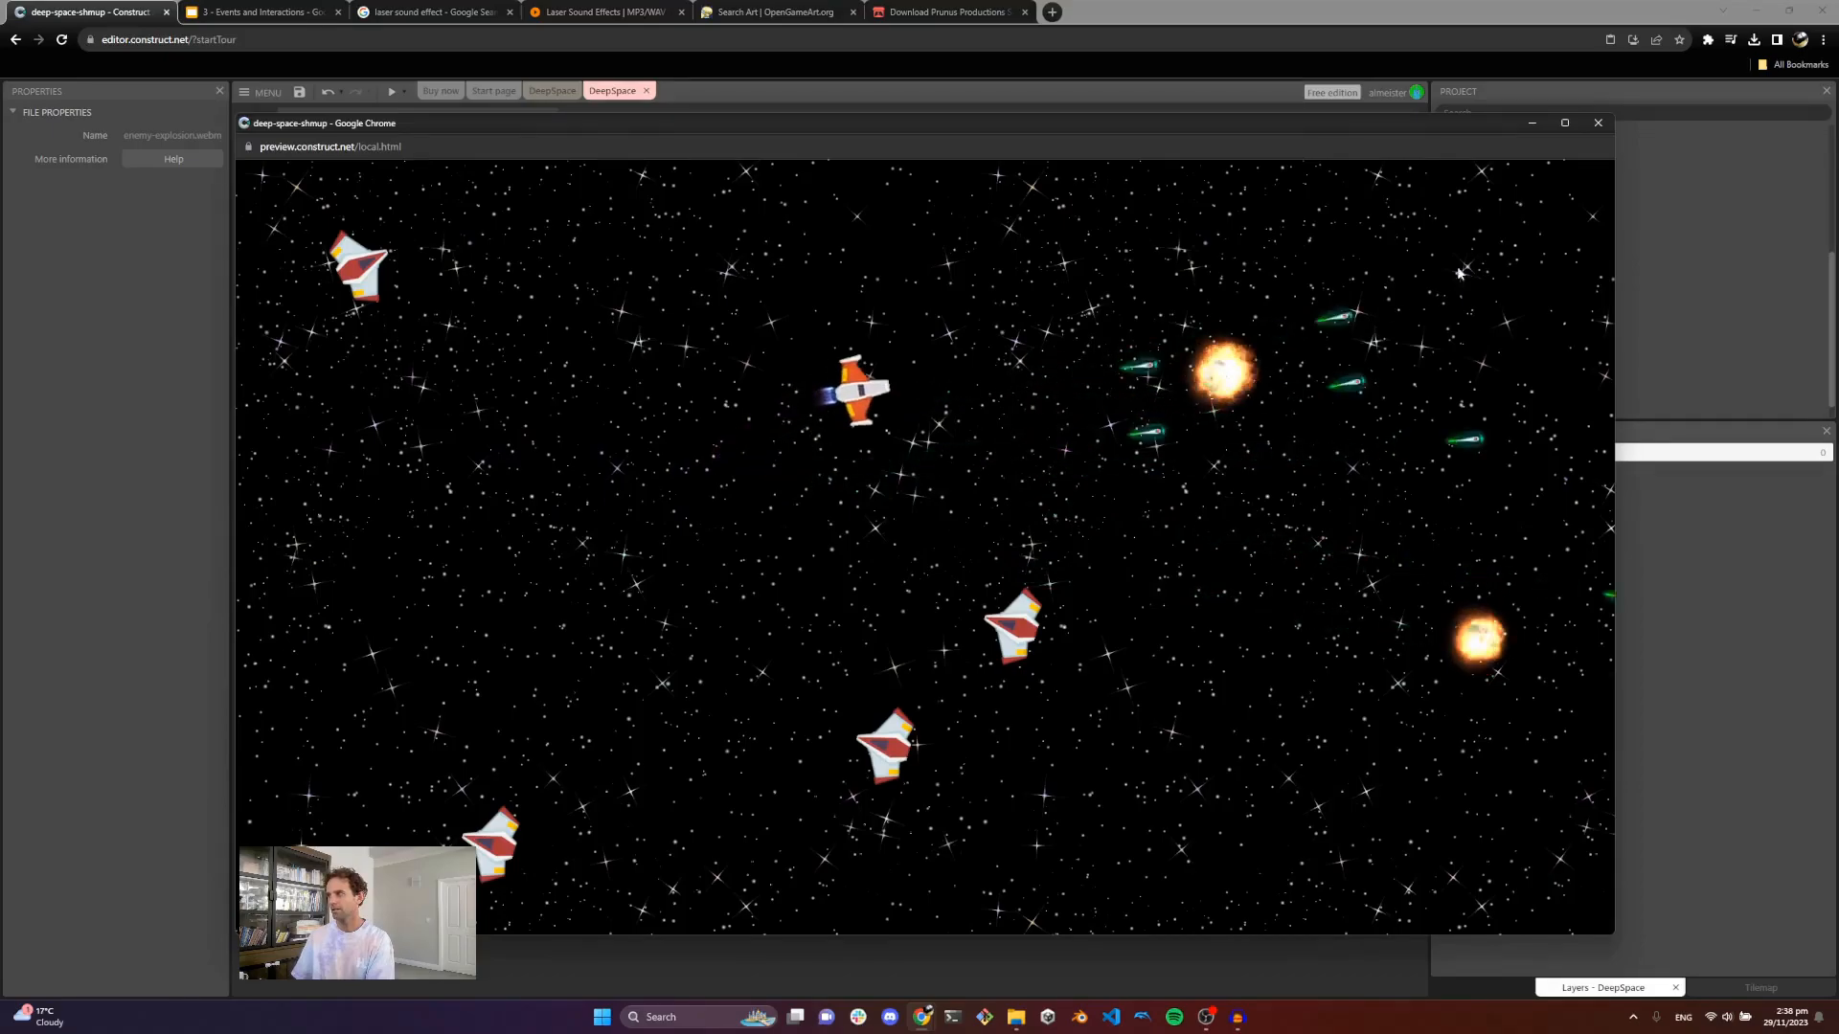
pyautogui.click(1610, 124)
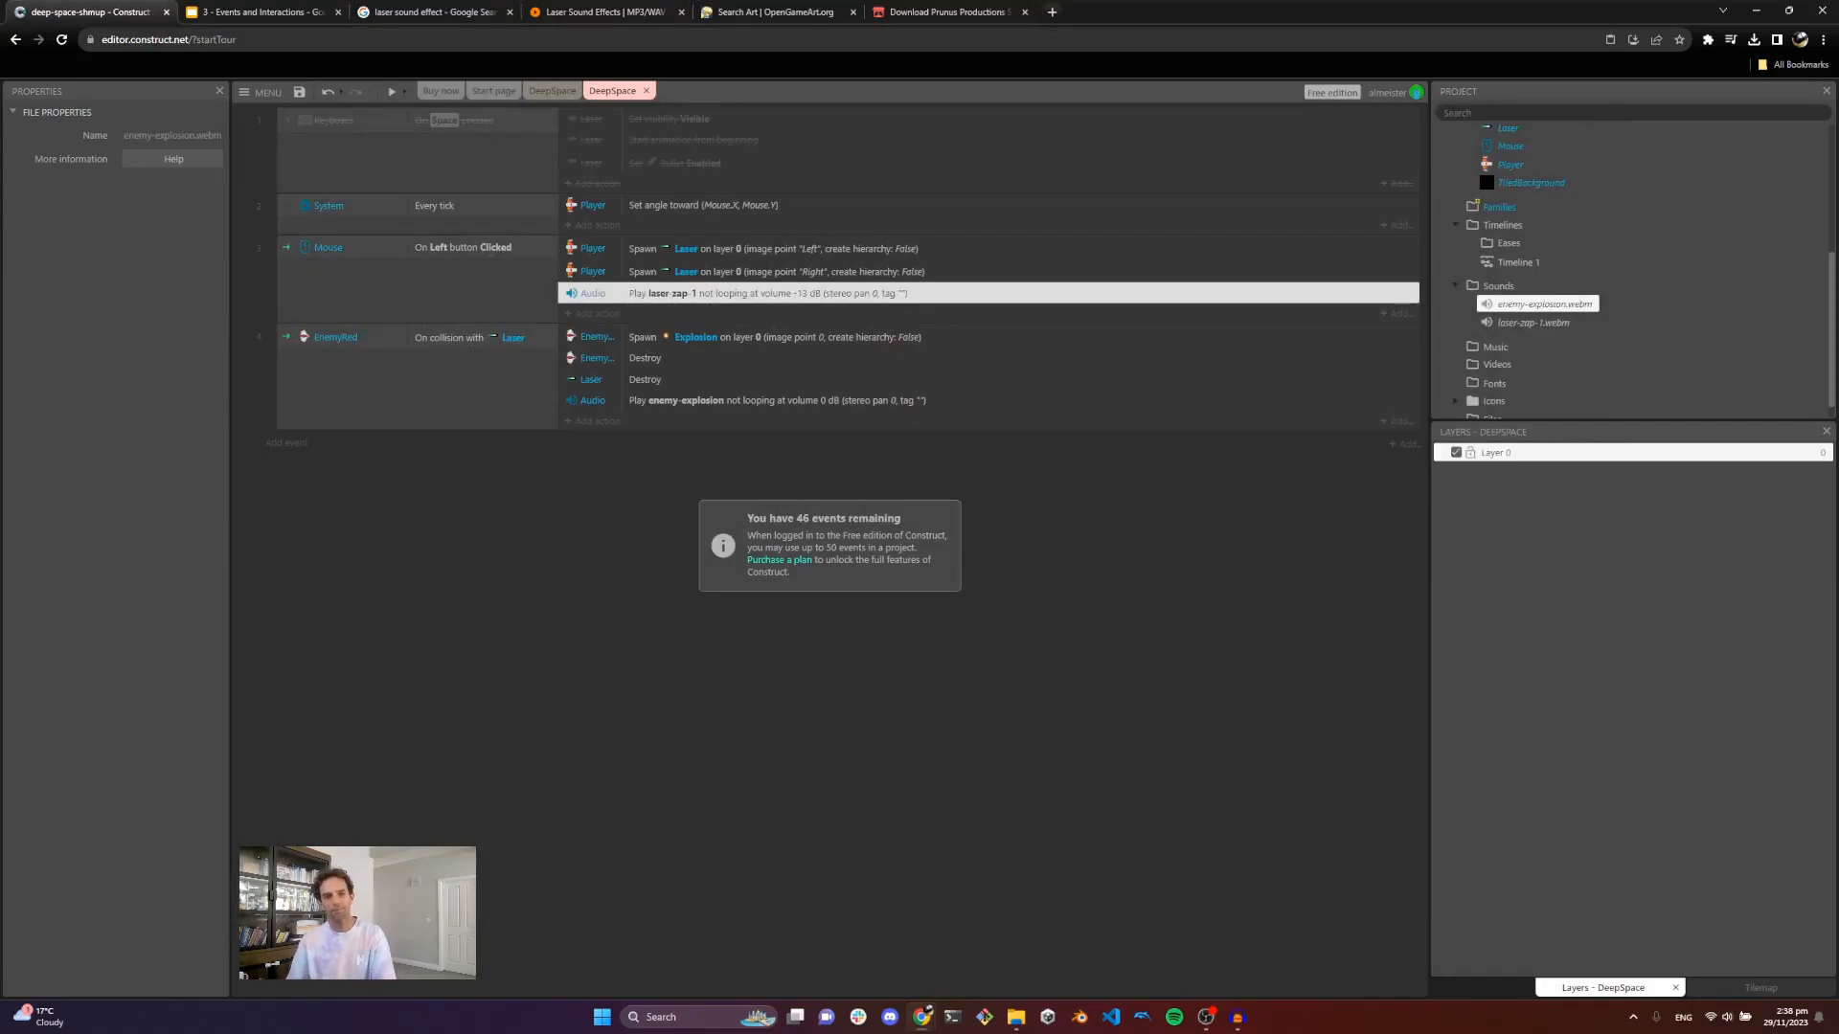
# Step: Open the DeepSpace layout, then switch to the '3 - Events and Interactions' slides tab
pyautogui.click(537, 91)
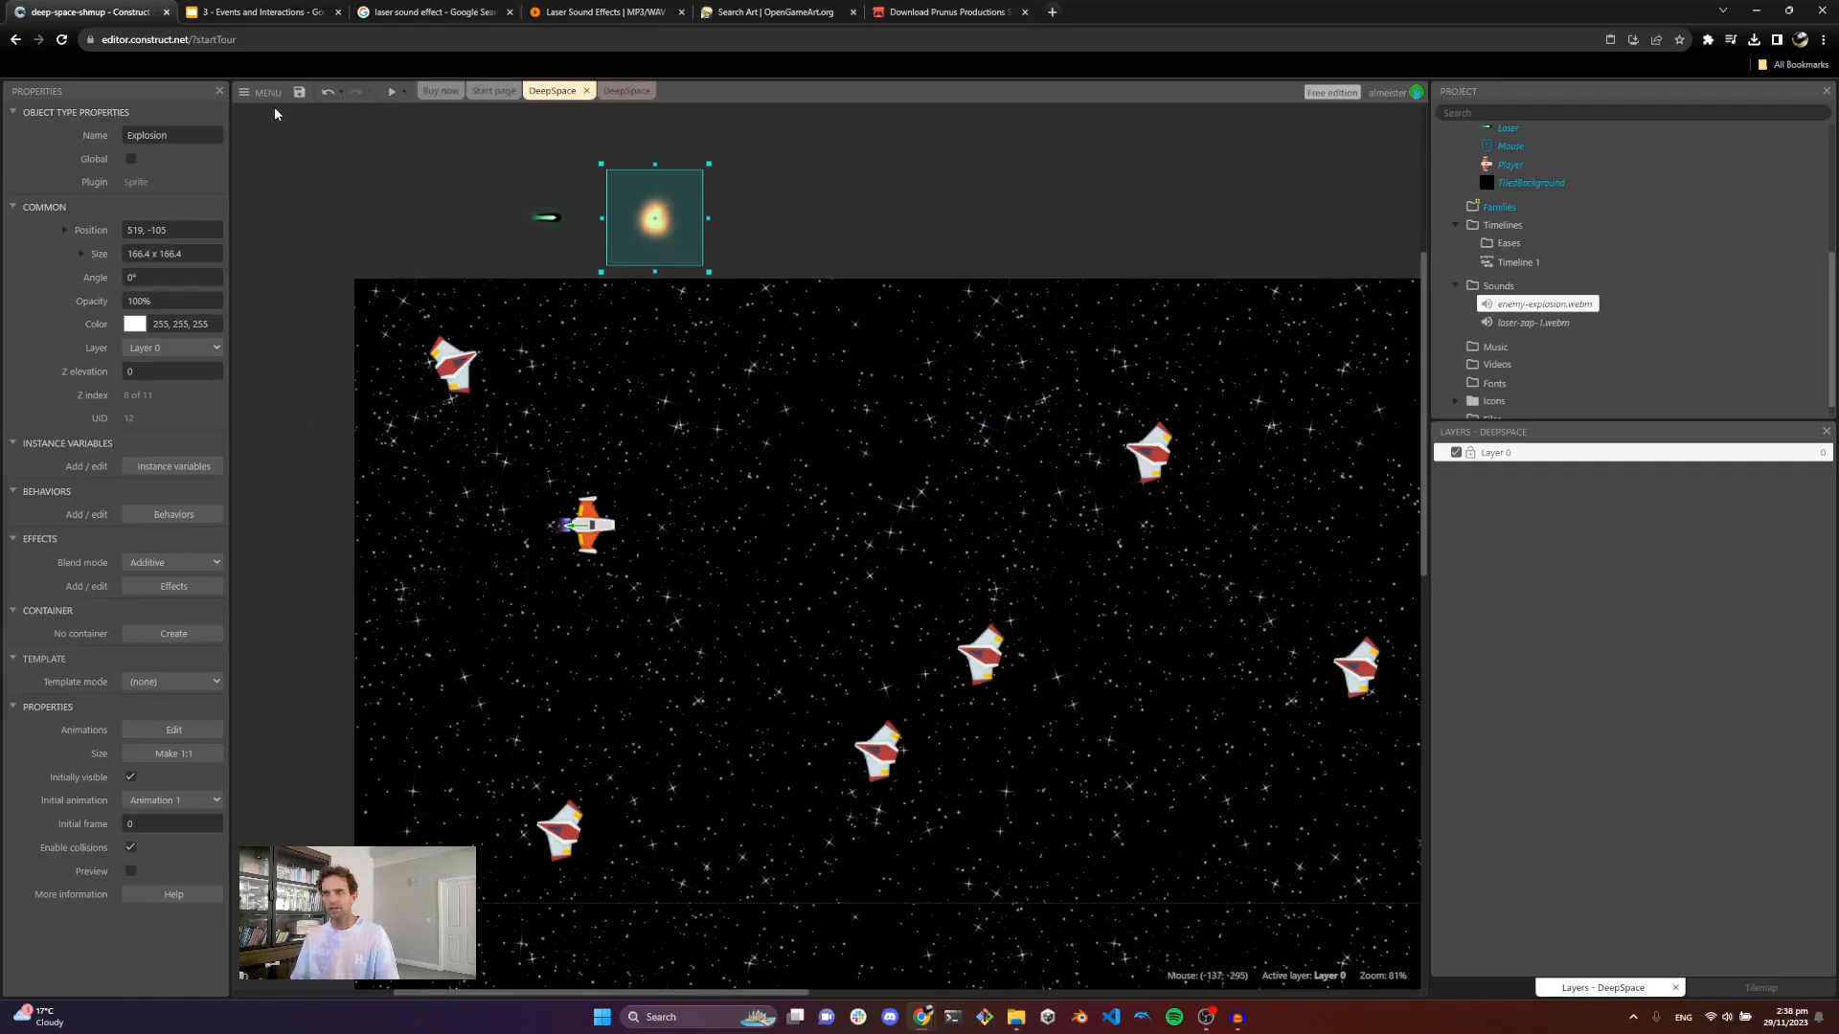
pyautogui.click(283, 8)
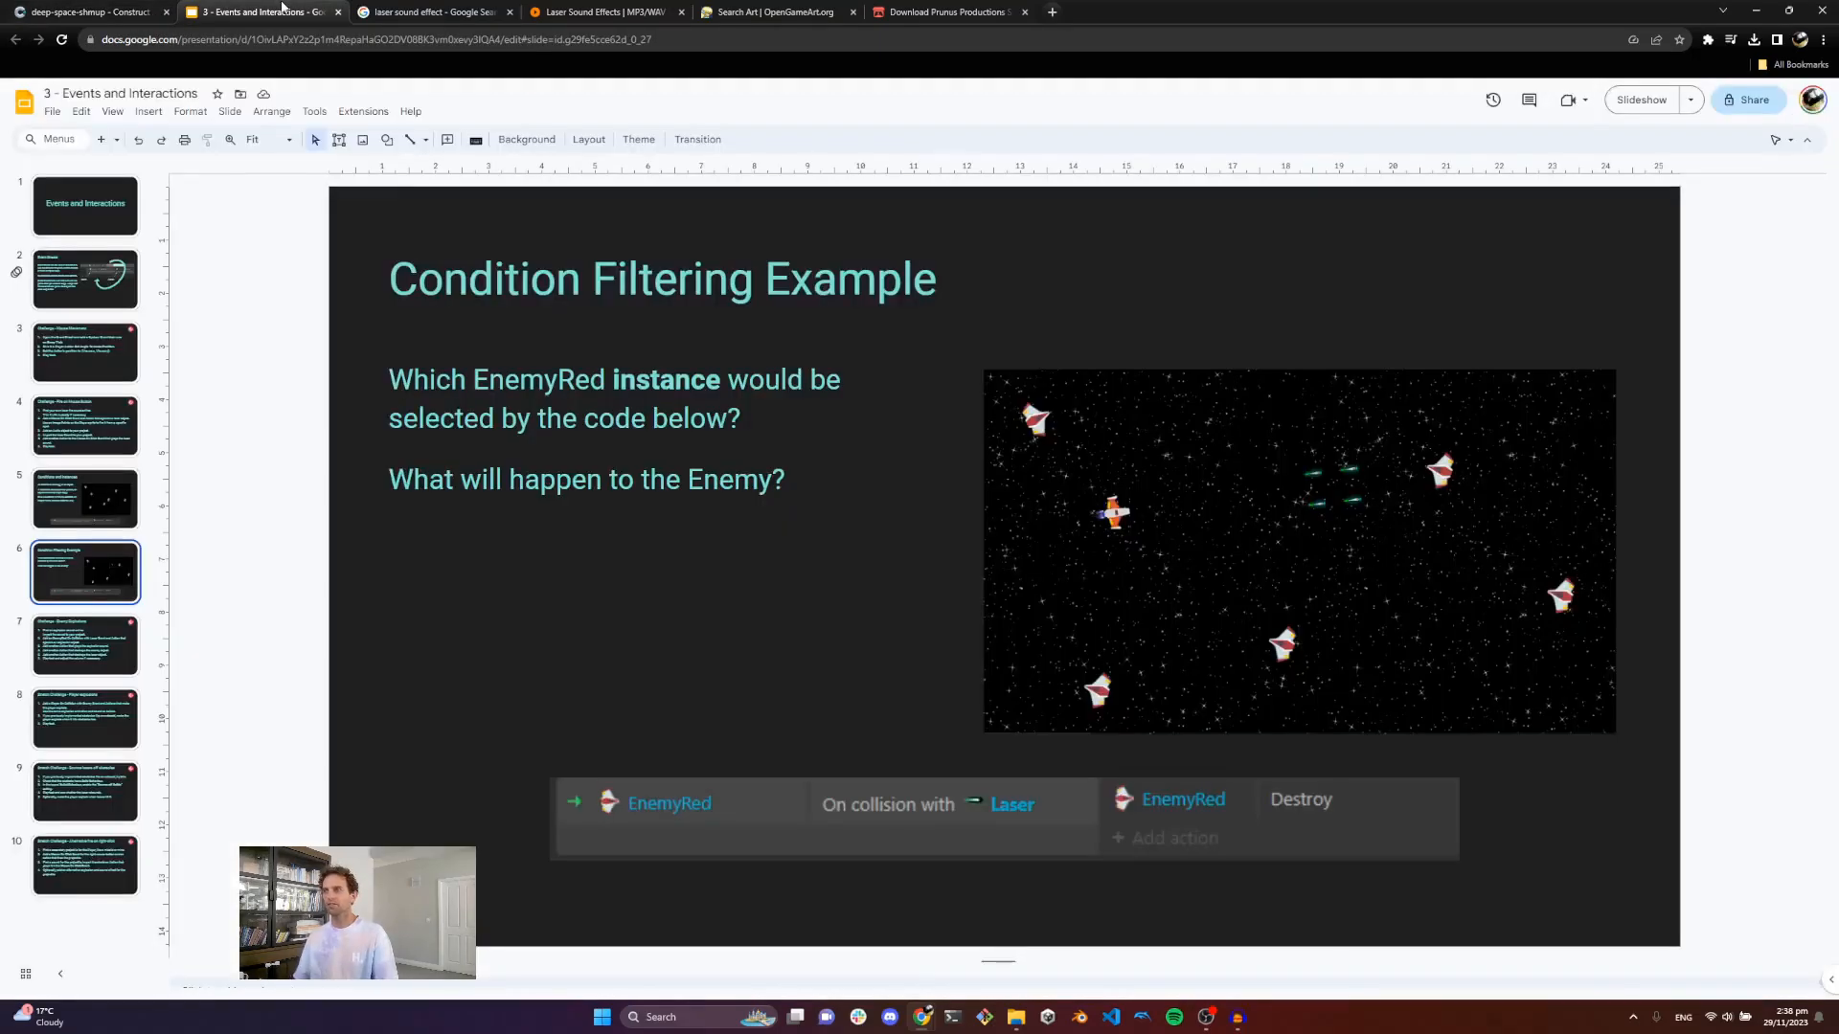